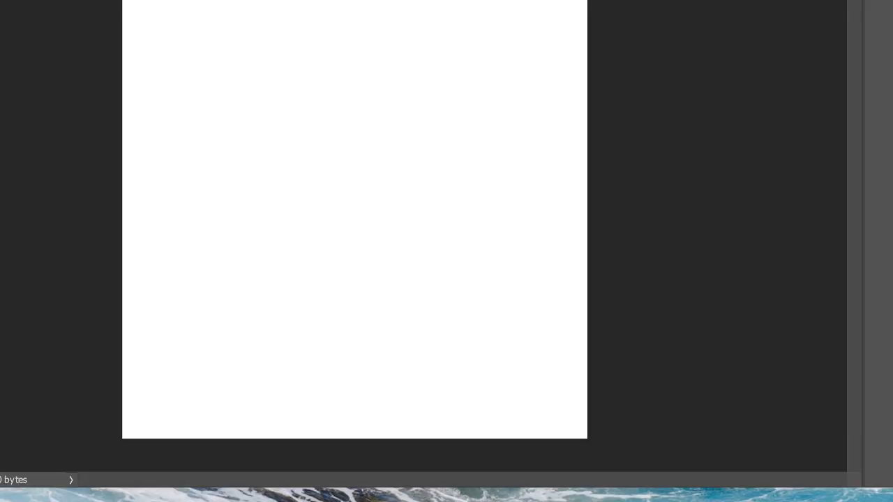
pyautogui.moveTo(892, 488)
pyautogui.mouseDown()
pyautogui.moveTo(892, 418)
pyautogui.moveTo(851, 470)
pyautogui.moveTo(826, 441)
pyautogui.moveTo(833, 472)
pyautogui.moveTo(892, 487)
pyautogui.moveTo(847, 472)
pyautogui.moveTo(892, 487)
pyautogui.moveTo(892, 470)
pyautogui.moveTo(892, 486)
pyautogui.mouseUp()
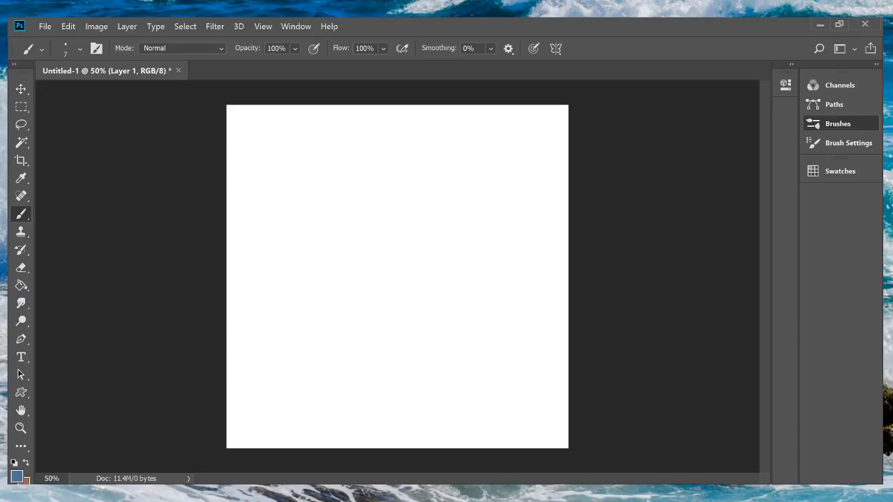
# Step: Sketch a rough head circle with light overlapping brush strokes in the upper-left part of the blank canvas
pyautogui.moveTo(326, 210); pyautogui.dragTo(352, 167)
pyautogui.moveTo(342, 220); pyautogui.dragTo(367, 196)
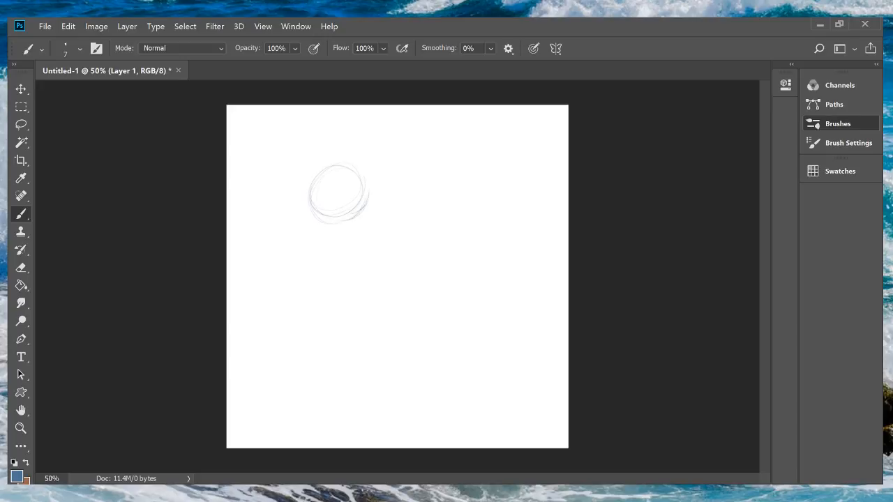
# Step: Sketch a slanted almond-shaped near eye inside the head circle, with a heavier upper lid
pyautogui.press('z')
pyautogui.scroll(1, 397, 209)
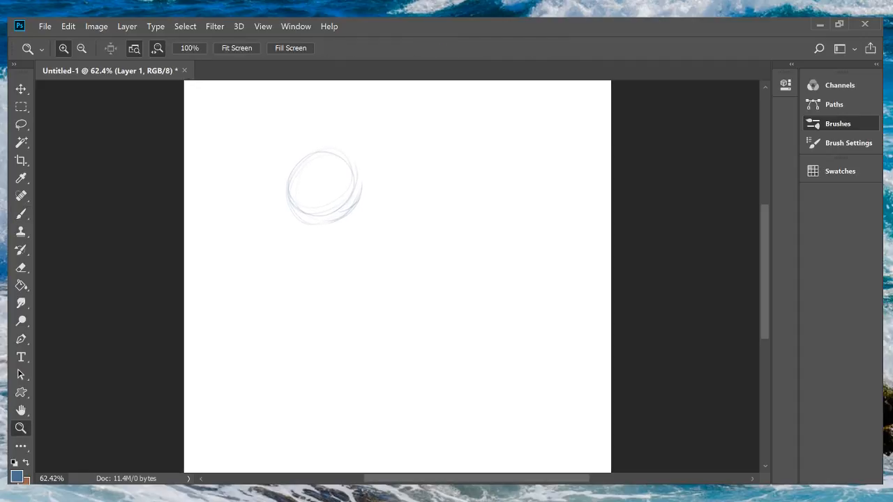
pyautogui.press('b')
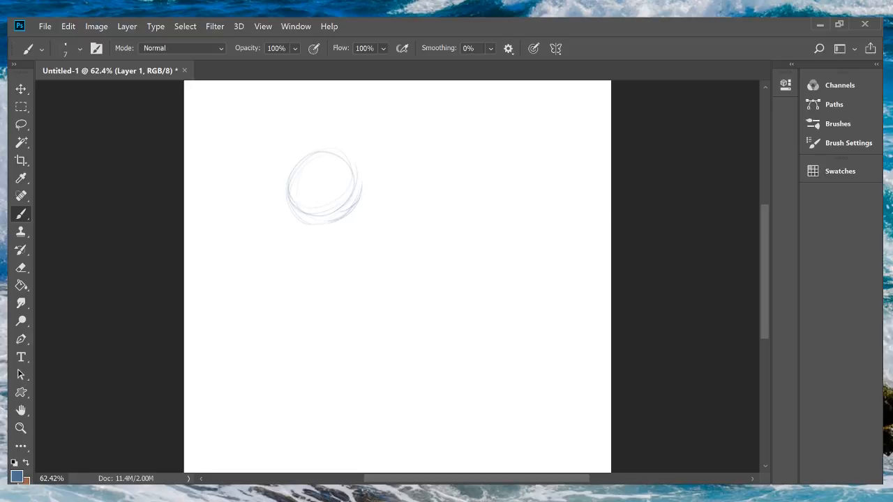
pyautogui.scroll(-3, 396, 276)
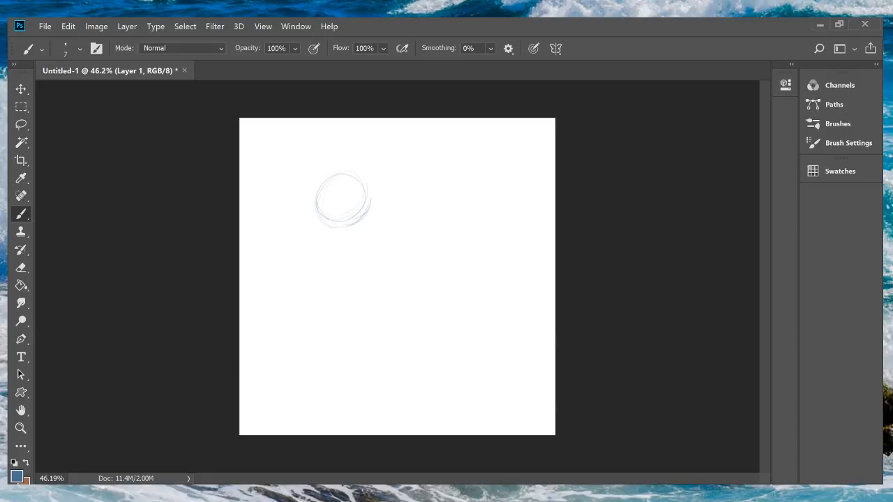
pyautogui.click(21, 428)
pyautogui.moveTo(341, 213); pyautogui.dragTo(385, 212)
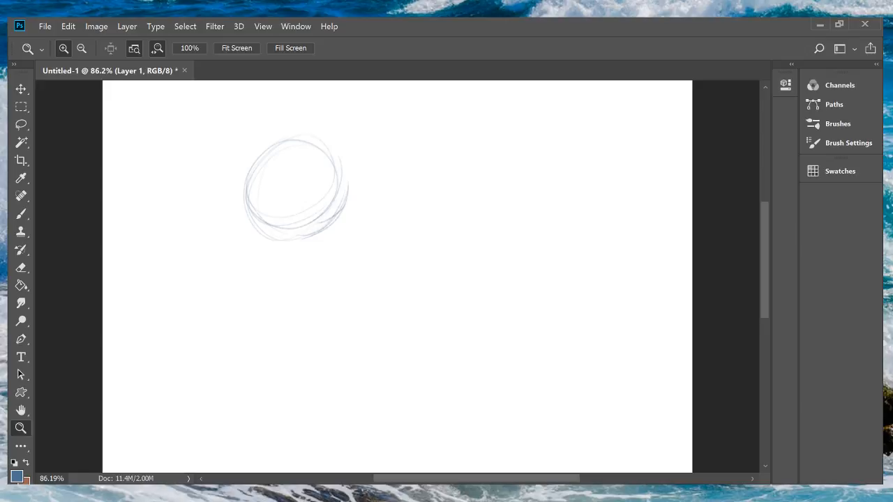
pyautogui.press('b')
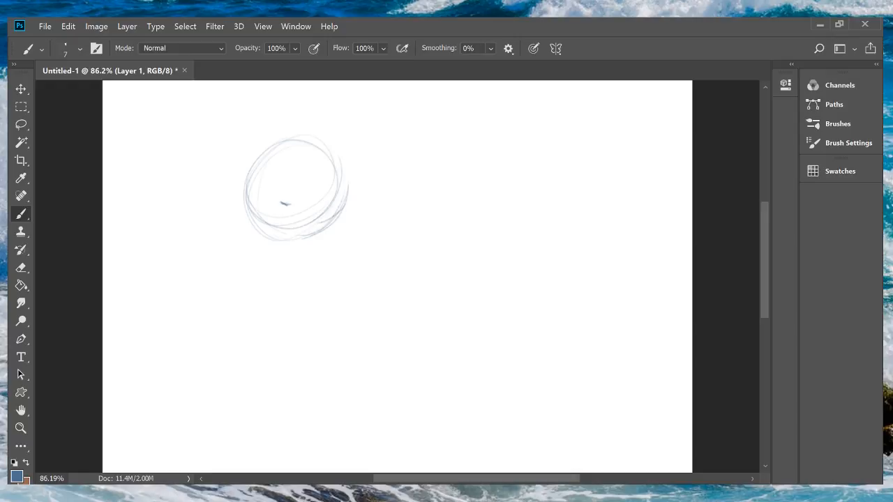
pyautogui.moveTo(296, 198)
pyautogui.mouseDown()
pyautogui.moveTo(302, 204)
pyautogui.moveTo(286, 214)
pyautogui.mouseUp()
pyautogui.hotkey('ctrl', 'z')
pyautogui.moveTo(296, 184)
pyautogui.mouseDown()
pyautogui.moveTo(325, 177)
pyautogui.moveTo(311, 183)
pyautogui.moveTo(335, 187)
pyautogui.mouseUp()
pyautogui.moveTo(298, 199)
pyautogui.mouseDown()
pyautogui.moveTo(328, 191)
pyautogui.moveTo(303, 184)
pyautogui.mouseUp()
pyautogui.moveTo(286, 198); pyautogui.dragTo(303, 185)
pyautogui.moveTo(291, 203); pyautogui.dragTo(301, 187)
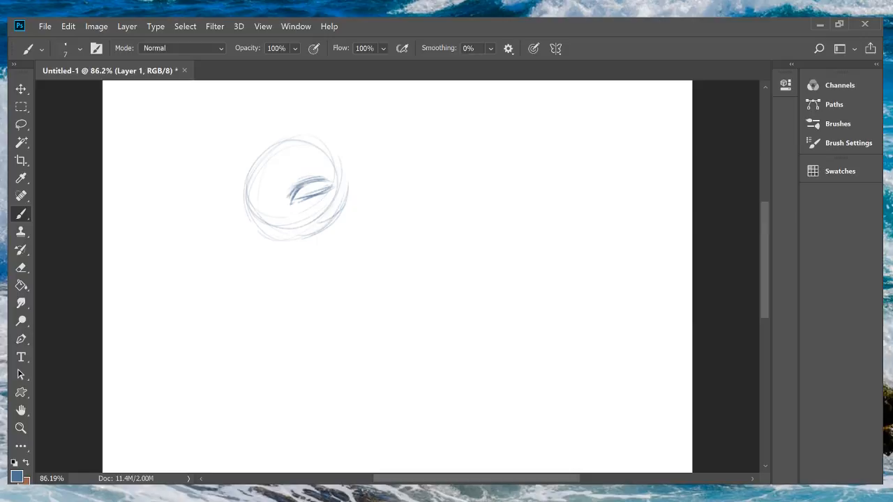
# Step: Flip the drawing horizontally, add a pupil to the near eye and sketch the narrower far eye at the circle's edge
pyautogui.hotkey('ctrl', 'shift', 'h')
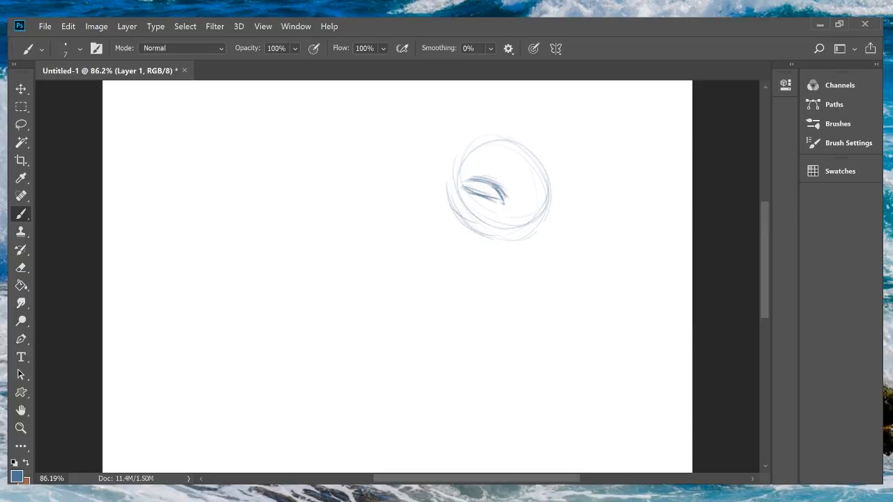
pyautogui.hscroll(3, 397, 279)
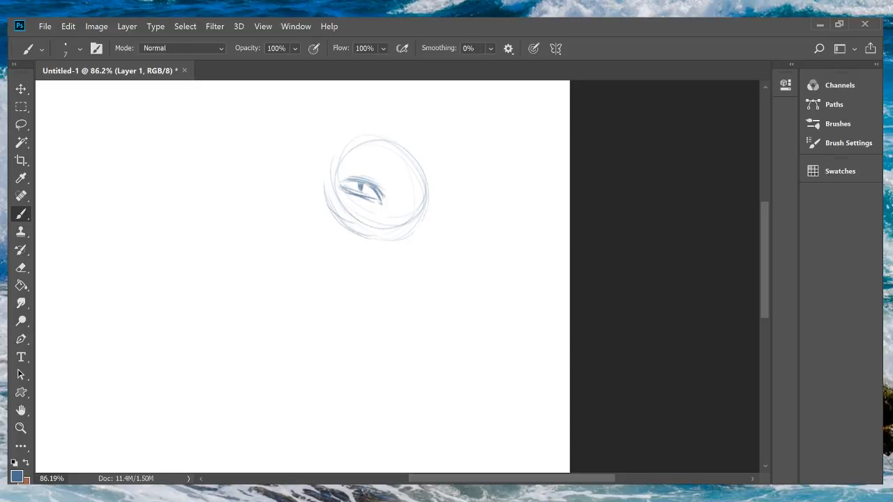
pyautogui.moveTo(408, 192)
pyautogui.mouseDown()
pyautogui.moveTo(428, 182)
pyautogui.moveTo(435, 187)
pyautogui.mouseUp()
pyautogui.moveTo(414, 203); pyautogui.dragTo(429, 194)
# Step: Enlarge the head sketch slightly with Free Transform and move it lower on the canvas
pyautogui.press('z')
pyautogui.hotkey('ctrl', '-')
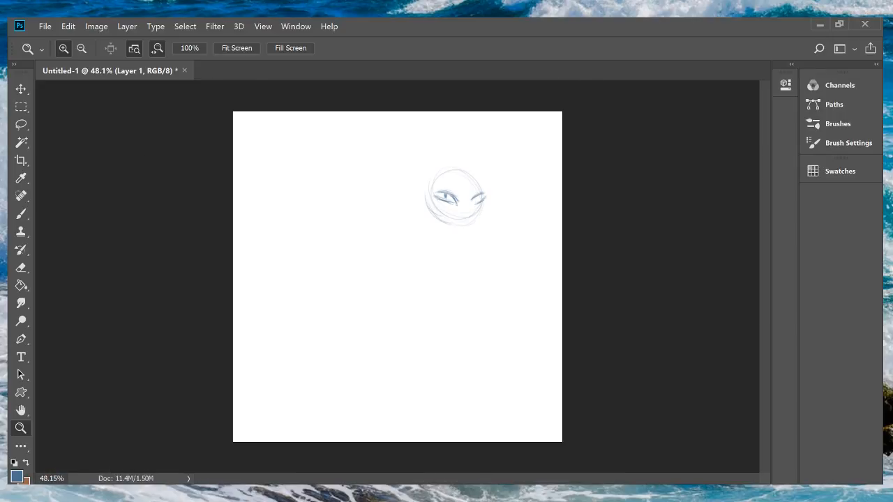
pyautogui.press('v')
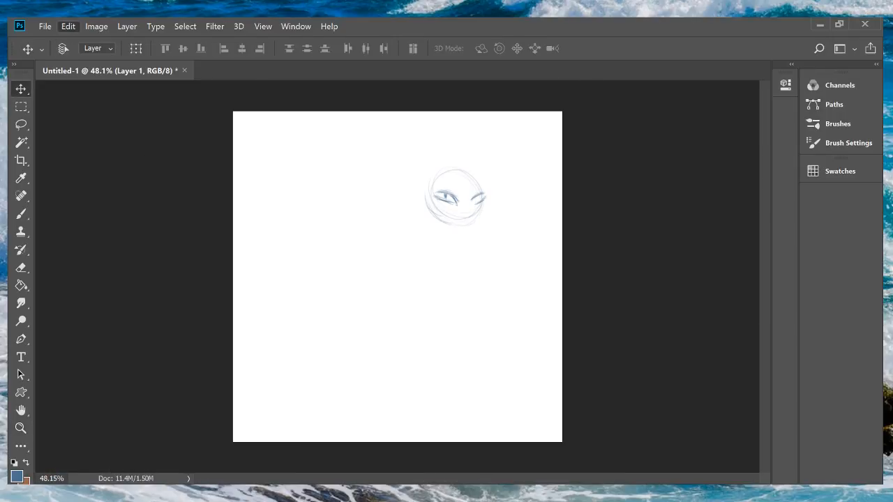
pyautogui.hotkey('ctrl', 't')
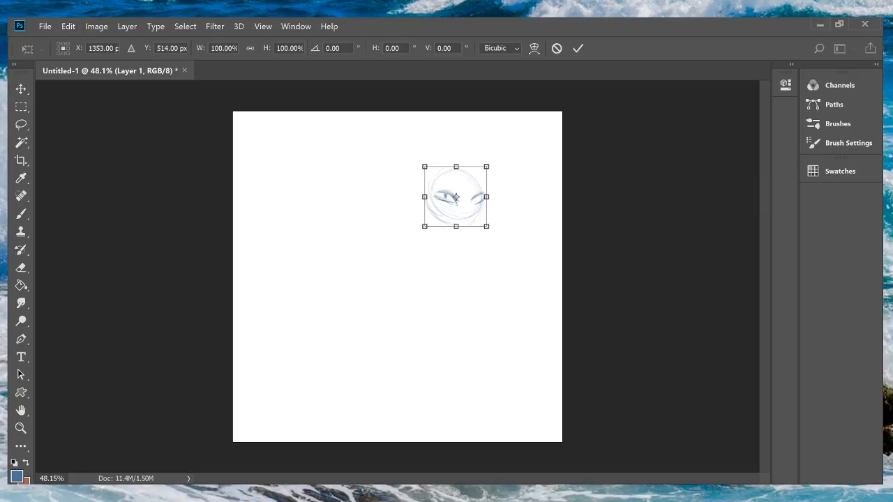
pyautogui.moveTo(495, 165)
pyautogui.mouseDown()
pyautogui.moveTo(514, 132)
pyautogui.moveTo(498, 150)
pyautogui.mouseUp()
pyautogui.moveTo(462, 188); pyautogui.dragTo(462, 228)
pyautogui.press('Return')
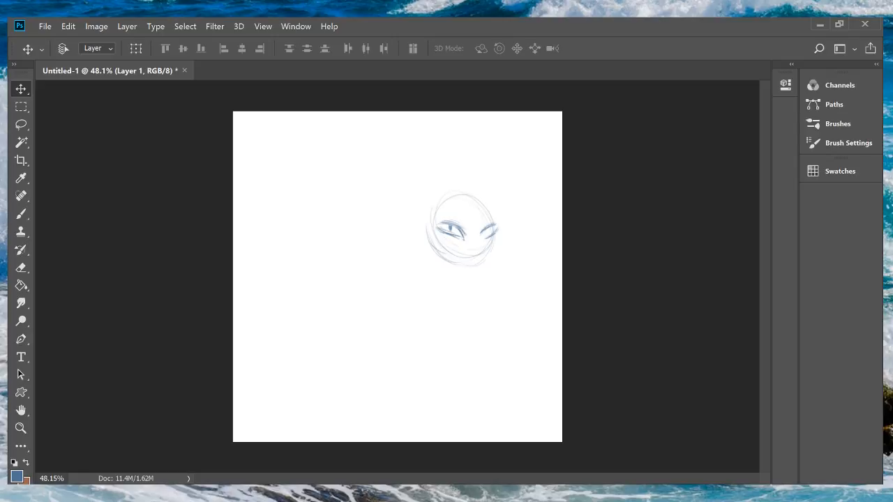
# Step: Flip the drawing back horizontally and block in a rectangular muzzle below the eyes
pyautogui.moveTo(462, 229); pyautogui.dragTo(333, 229)
pyautogui.press('b')
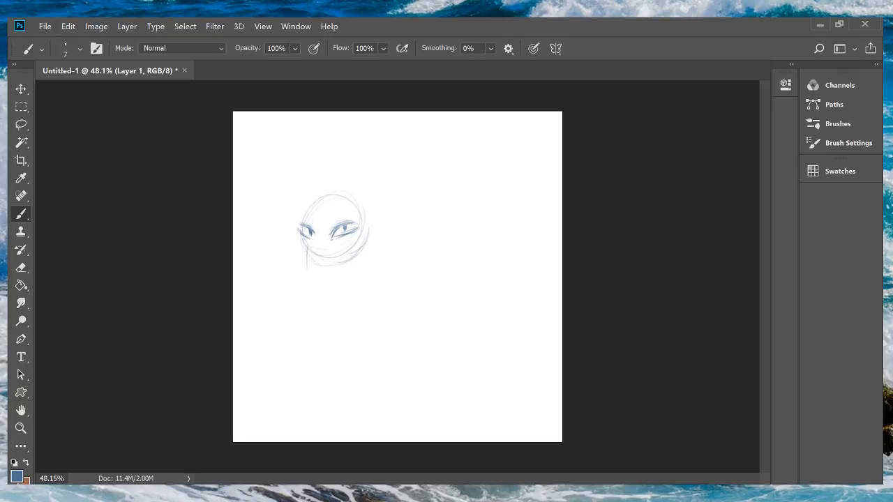
pyautogui.moveTo(306, 246)
pyautogui.mouseDown()
pyautogui.moveTo(304, 265)
pyautogui.moveTo(326, 250)
pyautogui.moveTo(325, 272)
pyautogui.moveTo(305, 277)
pyautogui.moveTo(404, 269)
pyautogui.mouseUp()
# Step: Draw a V-shaped nose at the top of the muzzle block, joined by a line to the far eye's inner corner
pyautogui.press('z')
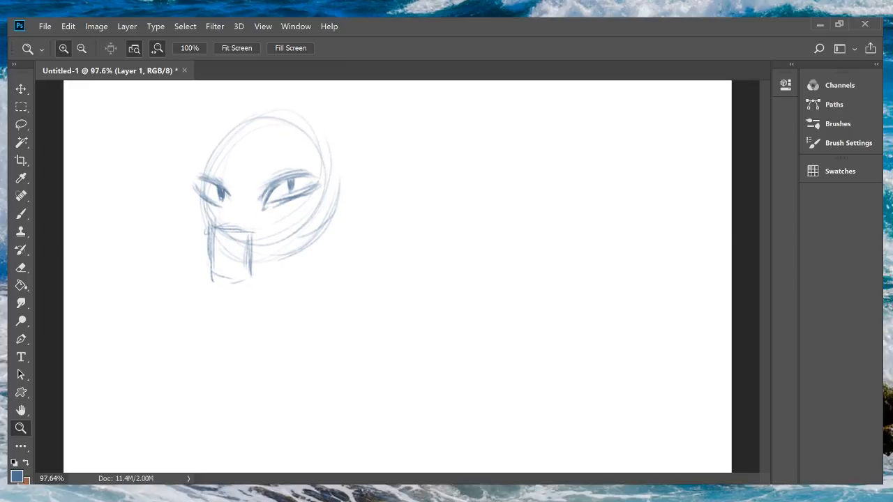
pyautogui.press('b')
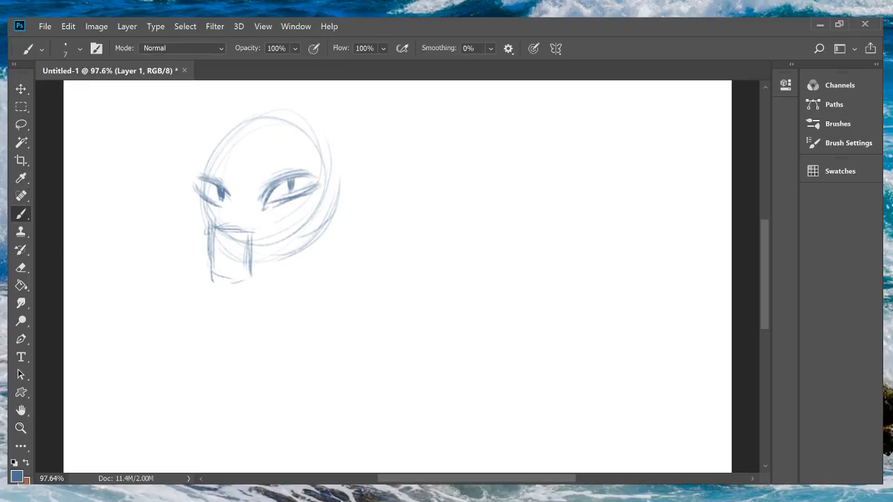
pyautogui.moveTo(216, 226); pyautogui.dragTo(240, 235)
pyautogui.moveTo(214, 228)
pyautogui.mouseDown()
pyautogui.moveTo(228, 251)
pyautogui.moveTo(232, 243)
pyautogui.mouseUp()
pyautogui.moveTo(222, 208); pyautogui.dragTo(213, 224)
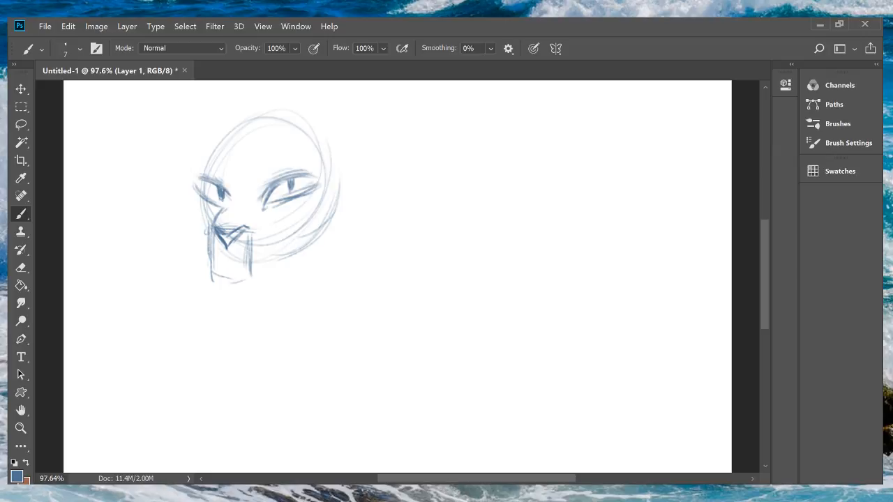
# Step: Add a short brow line above the far eye, redraw the nose bridge's outer line and check the face mirrored
pyautogui.moveTo(233, 156); pyautogui.dragTo(224, 180)
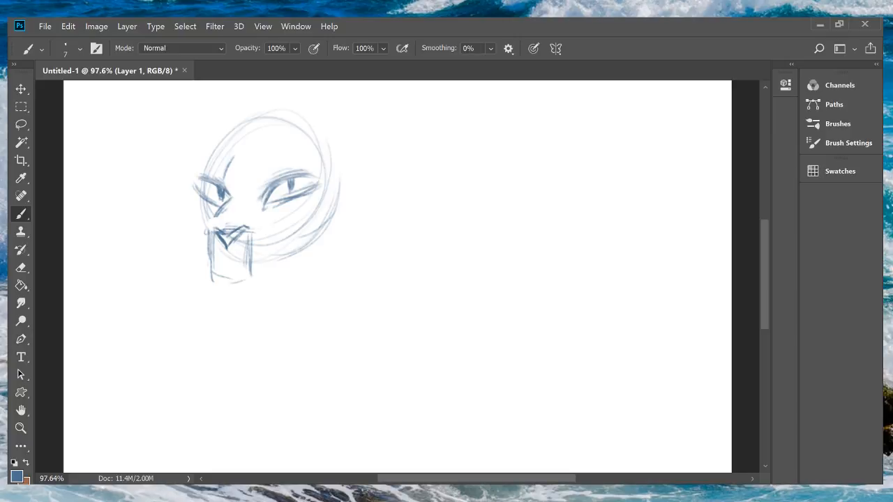
pyautogui.moveTo(215, 212); pyautogui.dragTo(212, 224)
pyautogui.hotkey('ctrl', 'shift', 'h')
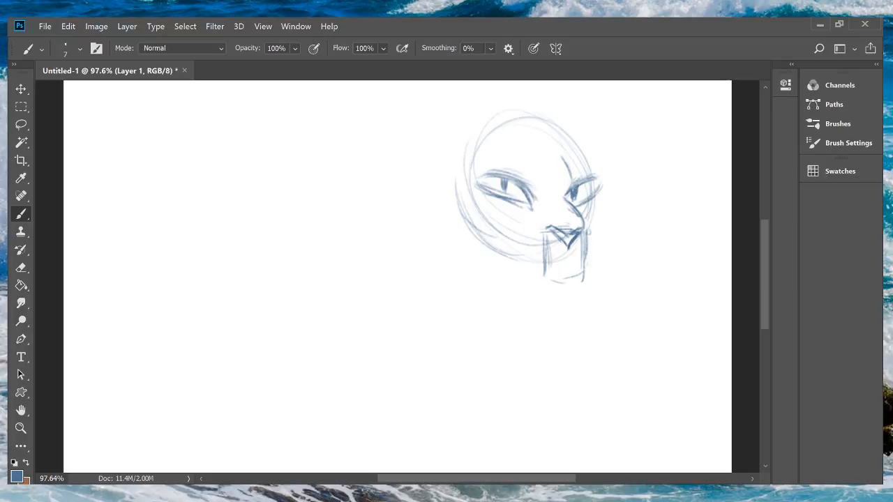
pyautogui.hotkey('ctrl', 'shift', 'h')
# Step: Draw the vertical line from the nose tip down to the mouth position
pyautogui.moveTo(222, 243); pyautogui.dragTo(228, 260)
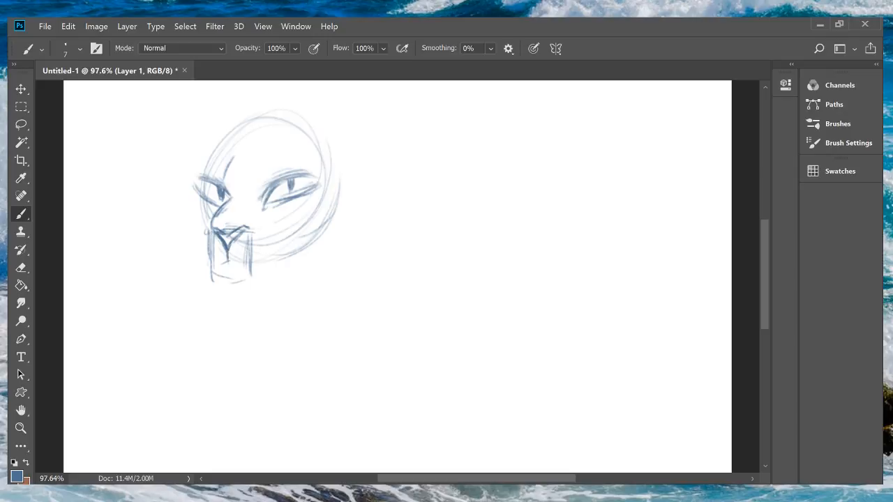
pyautogui.moveTo(224, 263)
pyautogui.mouseDown()
pyautogui.moveTo(241, 266)
pyautogui.moveTo(234, 261)
pyautogui.mouseUp()
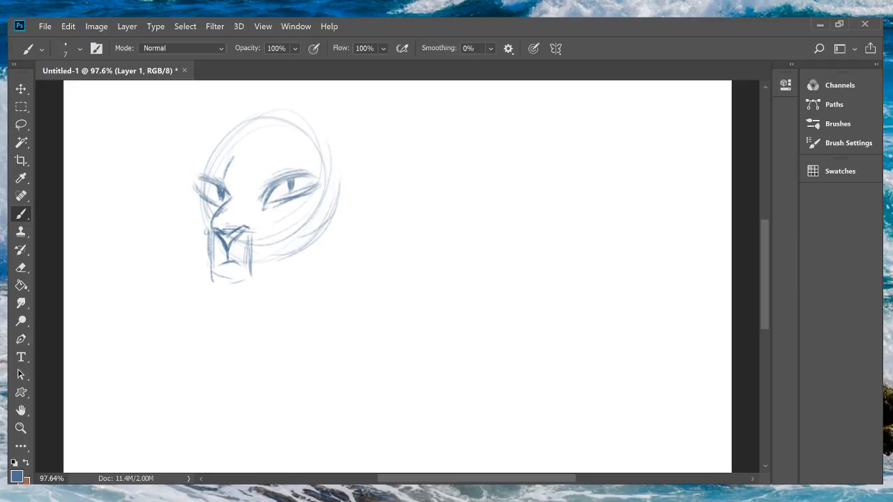
pyautogui.hotkey('ctrl', 'z')
pyautogui.moveTo(229, 240); pyautogui.dragTo(227, 270)
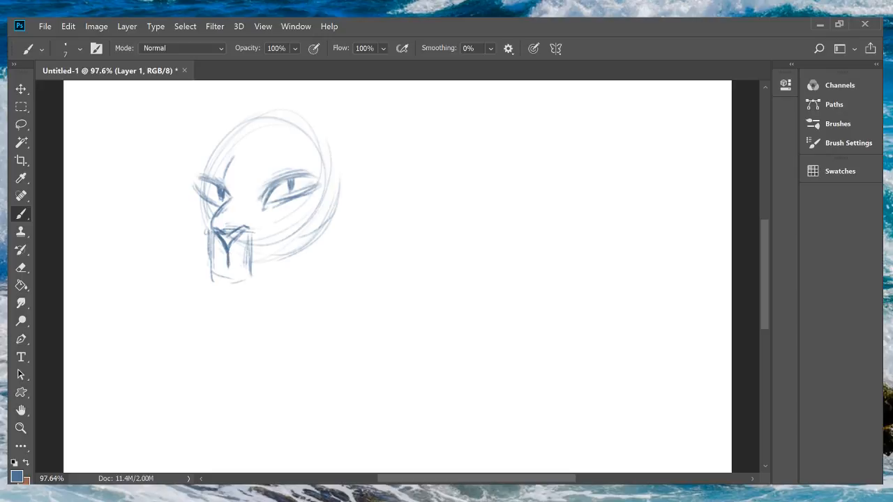
# Step: Sketch an arched mouth and rounded chin at the base of the muzzle and darken the muzzle's outer side
pyautogui.moveTo(214, 268)
pyautogui.mouseDown()
pyautogui.moveTo(246, 270)
pyautogui.moveTo(220, 277)
pyautogui.moveTo(219, 288)
pyautogui.mouseUp()
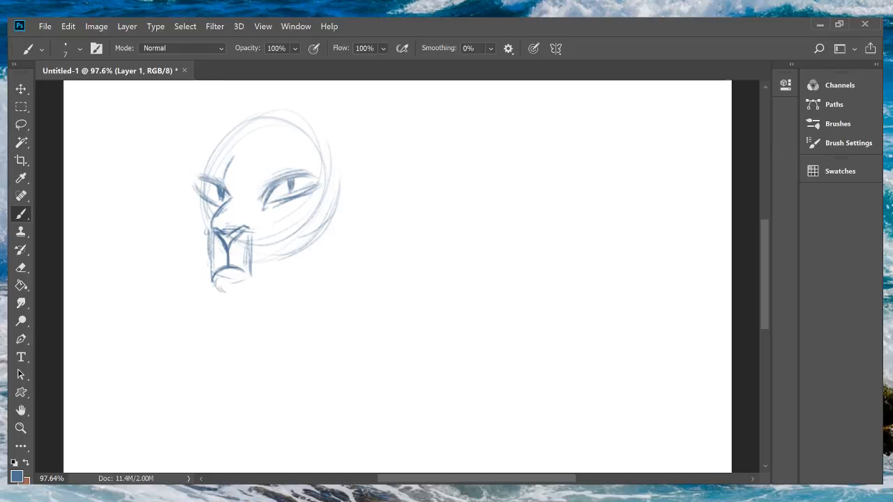
pyautogui.moveTo(248, 286)
pyautogui.mouseDown()
pyautogui.moveTo(225, 293)
pyautogui.moveTo(235, 289)
pyautogui.mouseUp()
pyautogui.moveTo(222, 205)
pyautogui.mouseDown()
pyautogui.moveTo(201, 231)
pyautogui.moveTo(202, 245)
pyautogui.mouseUp()
pyautogui.moveTo(206, 228); pyautogui.dragTo(210, 277)
pyautogui.moveTo(206, 242); pyautogui.dragTo(212, 277)
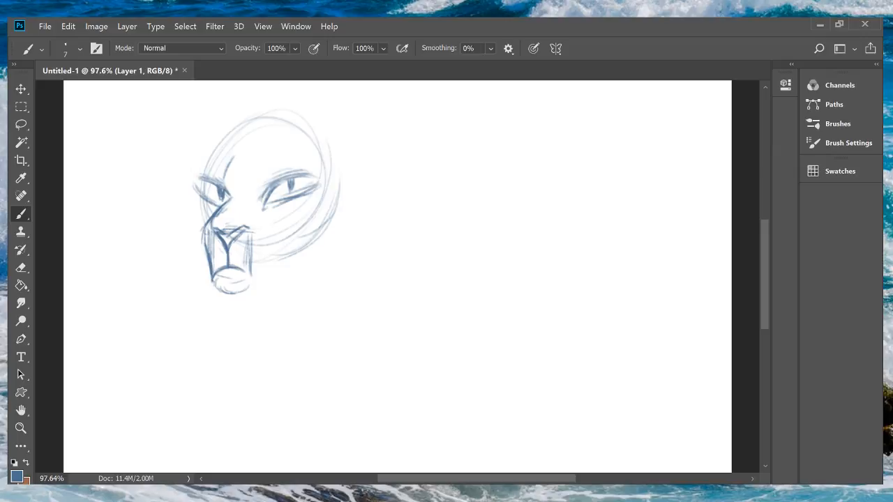
# Step: Remove the mouth, chin and lower part of the muzzle block
pyautogui.hotkey('ctrl', 'z')
pyautogui.hotkey('ctrl', 'z')
pyautogui.hotkey('ctrl', 'z')
pyautogui.hotkey('ctrl', 'z')
pyautogui.hotkey('ctrl', 'z')
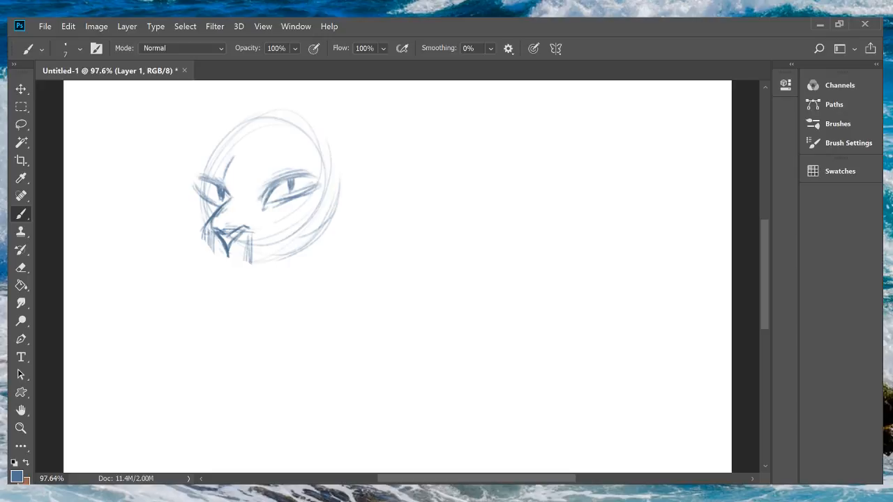
# Step: Redraw the line below the nose with a curved mouth, and sketch the muzzle side and chin around it
pyautogui.moveTo(228, 253); pyautogui.dragTo(229, 265)
pyautogui.moveTo(221, 270); pyautogui.dragTo(241, 267)
pyautogui.moveTo(218, 271); pyautogui.dragTo(243, 266)
pyautogui.moveTo(218, 272); pyautogui.dragTo(246, 267)
pyautogui.hotkey('ctrl', 'z')
pyautogui.moveTo(221, 267); pyautogui.dragTo(246, 268)
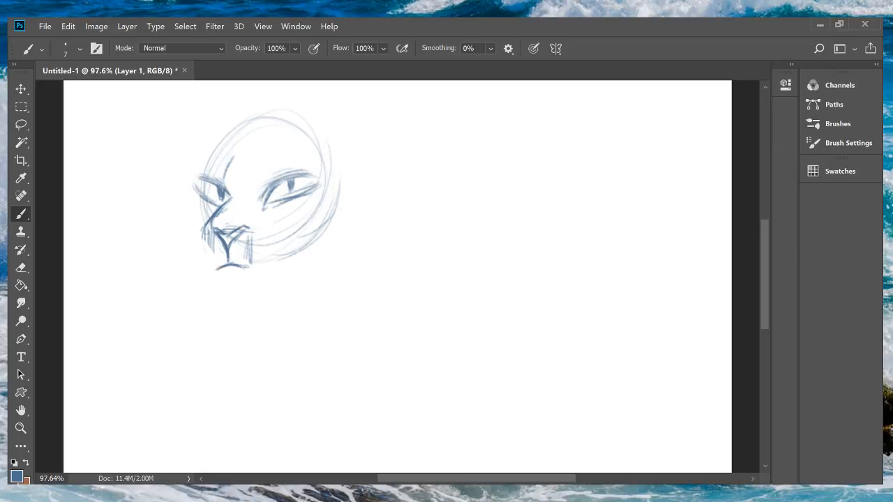
pyautogui.moveTo(204, 245)
pyautogui.mouseDown()
pyautogui.moveTo(210, 281)
pyautogui.moveTo(234, 296)
pyautogui.mouseUp()
pyautogui.moveTo(216, 284)
pyautogui.mouseDown()
pyautogui.moveTo(228, 293)
pyautogui.moveTo(255, 283)
pyautogui.mouseUp()
# Step: Remove the nose, mouth and muzzle block along with the head circle lines running behind them
pyautogui.hotkey('ctrl', 'z')
pyautogui.hotkey('ctrl', 'z')
pyautogui.hotkey('ctrl', 'z')
pyautogui.hotkey('ctrl', 'z')
pyautogui.hotkey('ctrl', 'z')
pyautogui.hotkey('ctrl', 'z')
pyautogui.hotkey('ctrl', 'z')
pyautogui.hotkey('ctrl', 'z')
pyautogui.hotkey('ctrl', 'z')
pyautogui.hotkey('ctrl', 'z')
pyautogui.hotkey('ctrl', 'z')
pyautogui.hotkey('ctrl', 'z')
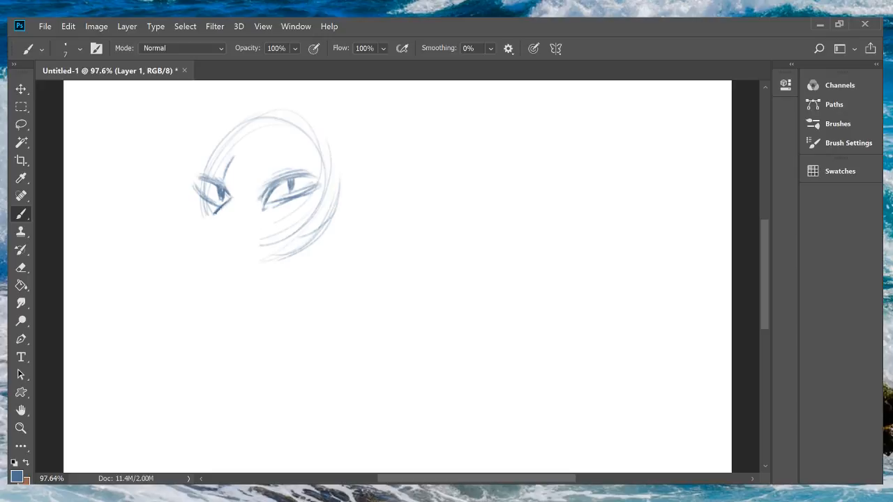
# Step: Redraw a longer muzzle from the far eye's inner corner, with a V-shaped nose, peaked mouth, rounded chin and curved outer contour
pyautogui.moveTo(225, 202)
pyautogui.mouseDown()
pyautogui.moveTo(208, 230)
pyautogui.moveTo(217, 240)
pyautogui.moveTo(247, 234)
pyautogui.moveTo(228, 258)
pyautogui.moveTo(211, 246)
pyautogui.moveTo(219, 261)
pyautogui.moveTo(227, 256)
pyautogui.mouseUp()
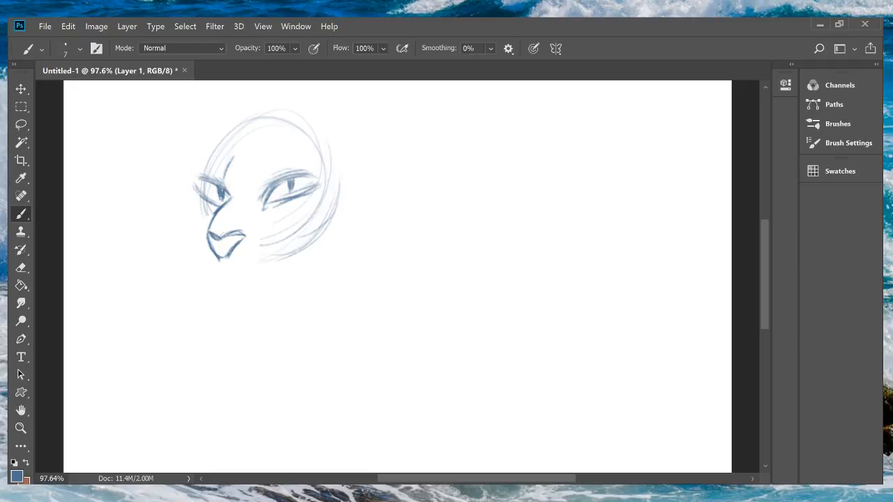
pyautogui.moveTo(228, 256)
pyautogui.mouseDown()
pyautogui.moveTo(223, 270)
pyautogui.moveTo(244, 282)
pyautogui.moveTo(216, 286)
pyautogui.moveTo(213, 300)
pyautogui.moveTo(241, 302)
pyautogui.mouseUp()
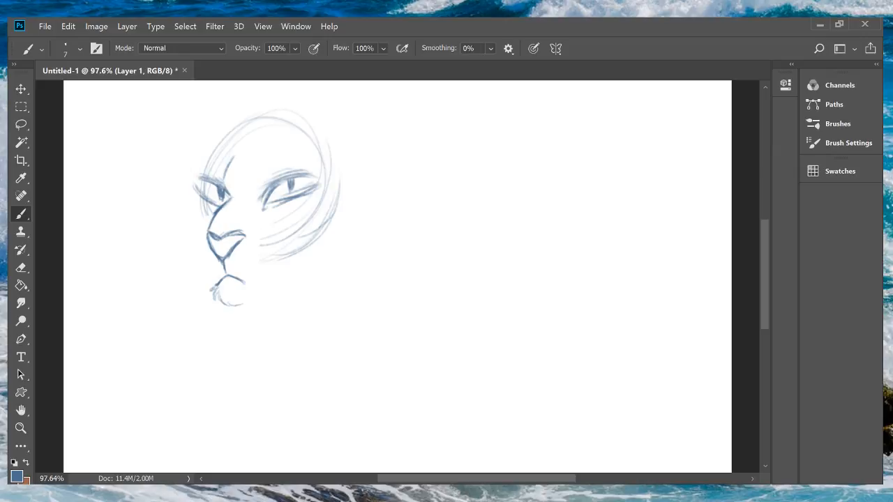
pyautogui.moveTo(213, 216); pyautogui.dragTo(207, 227)
pyautogui.moveTo(213, 214)
pyautogui.mouseDown()
pyautogui.moveTo(196, 238)
pyautogui.moveTo(213, 283)
pyautogui.mouseUp()
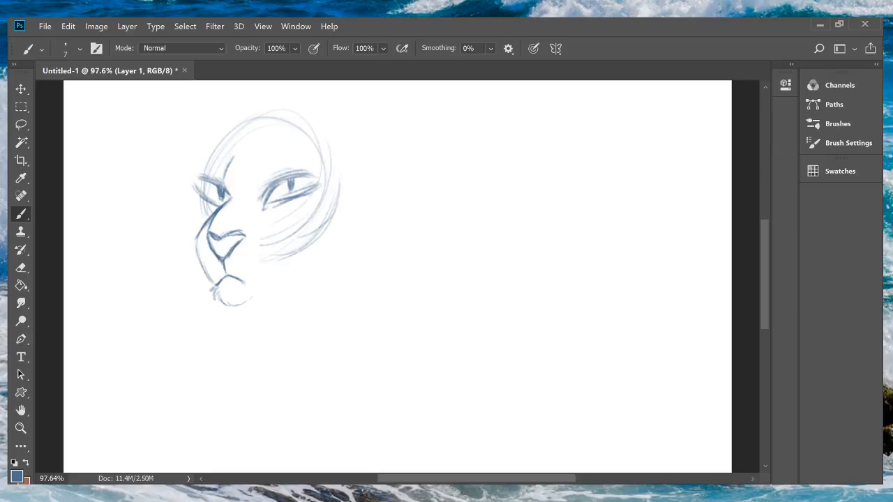
# Step: Extend the near side of the mouth line with the drawing flipped horizontally, and flip it back
pyautogui.hotkey('ctrl', 'shift', 'h')
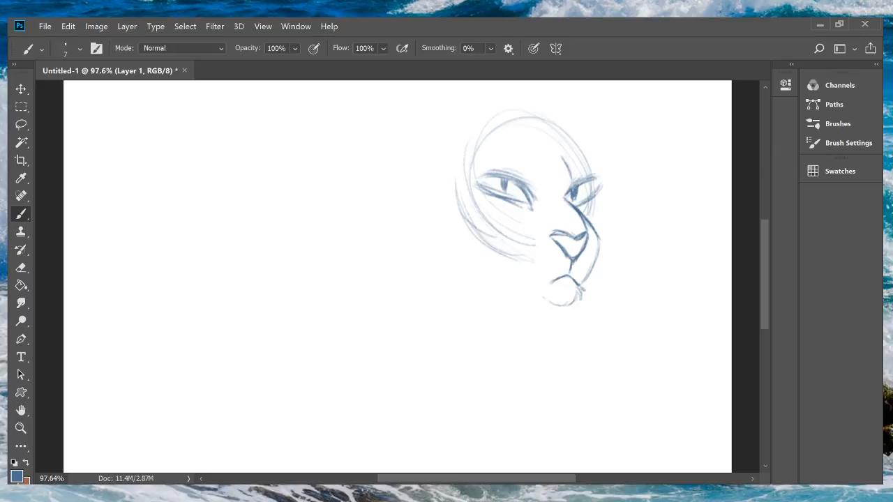
pyautogui.moveTo(558, 278); pyautogui.dragTo(542, 284)
pyautogui.hotkey('ctrl', 'shift', 'h')
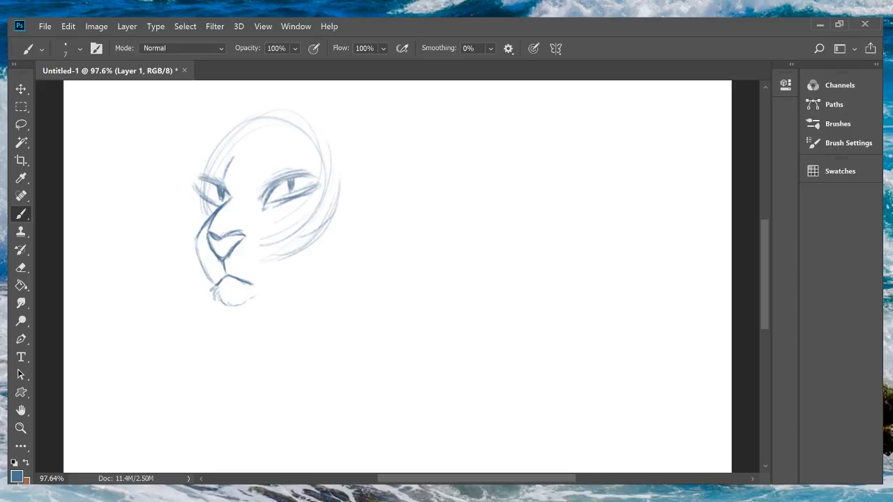
# Step: Remove the upper part of the muzzle's outer contour and outline the forehead on the far side of the head
pyautogui.moveTo(267, 217); pyautogui.dragTo(273, 234)
pyautogui.hotkey('ctrl', 'z')
pyautogui.hotkey('ctrl', 'z')
pyautogui.hotkey('ctrl', 'z')
pyautogui.moveTo(244, 120)
pyautogui.mouseDown()
pyautogui.moveTo(197, 155)
pyautogui.moveTo(191, 194)
pyautogui.mouseUp()
pyautogui.moveTo(199, 157); pyautogui.dragTo(187, 193)
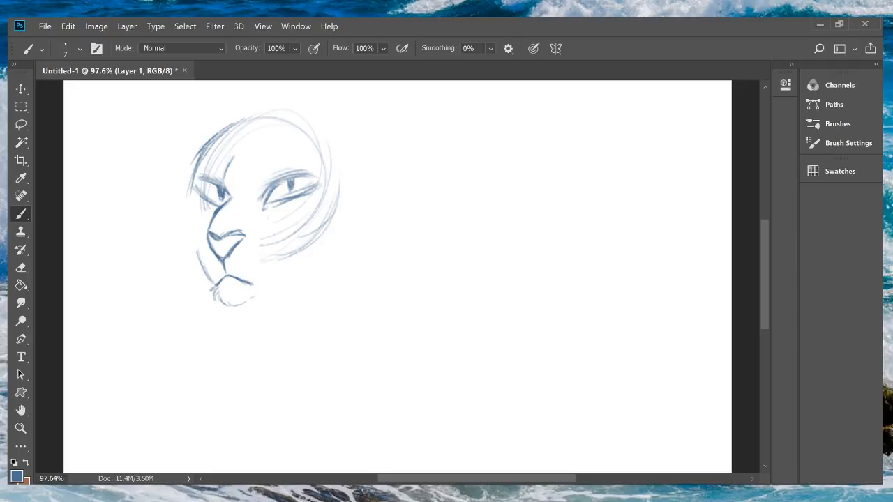
# Step: Sketch the far cheek contour below the forehead outline and redraw the muzzle's outer contour down to the mouth
pyautogui.moveTo(191, 194)
pyautogui.mouseDown()
pyautogui.moveTo(182, 220)
pyautogui.moveTo(200, 261)
pyautogui.mouseUp()
pyautogui.moveTo(213, 211); pyautogui.dragTo(198, 262)
pyautogui.moveTo(197, 229); pyautogui.dragTo(204, 274)
pyautogui.moveTo(200, 226); pyautogui.dragTo(198, 268)
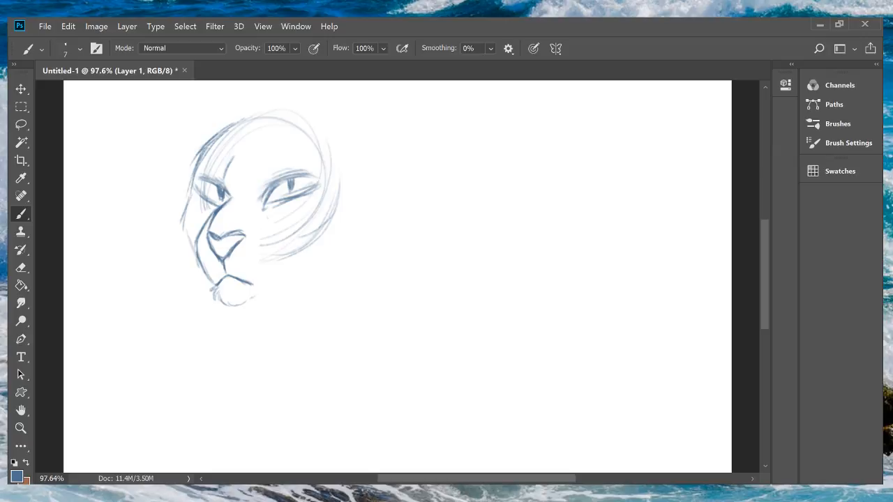
# Step: Outline the crown of the head and carry the contour around the near side down along the cheek to the jaw
pyautogui.hscroll(-5, 398, 279)
pyautogui.scroll(5, 328, 230)
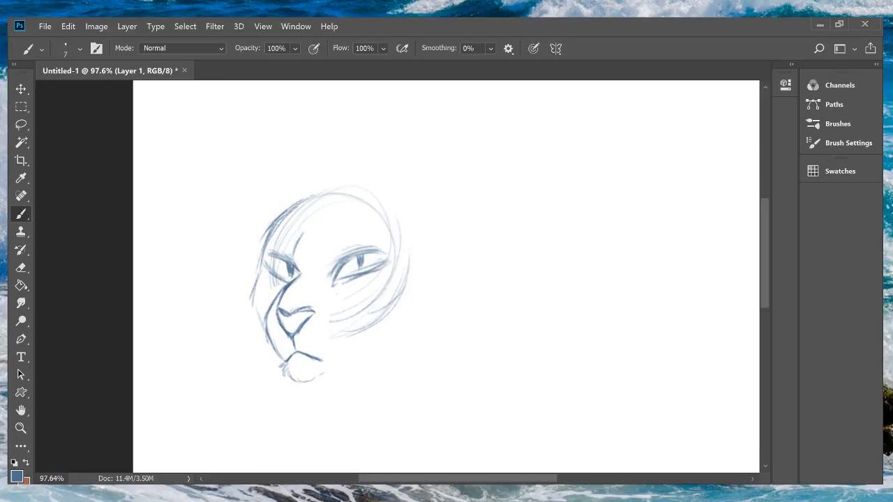
pyautogui.moveTo(307, 207)
pyautogui.mouseDown()
pyautogui.moveTo(357, 205)
pyautogui.moveTo(364, 190)
pyautogui.mouseUp()
pyautogui.moveTo(324, 190); pyautogui.dragTo(373, 202)
pyautogui.moveTo(283, 216); pyautogui.dragTo(341, 193)
pyautogui.moveTo(291, 200)
pyautogui.mouseDown()
pyautogui.moveTo(369, 192)
pyautogui.moveTo(409, 233)
pyautogui.mouseUp()
pyautogui.moveTo(382, 203)
pyautogui.mouseDown()
pyautogui.moveTo(410, 245)
pyautogui.moveTo(415, 287)
pyautogui.moveTo(403, 304)
pyautogui.mouseUp()
pyautogui.moveTo(417, 267); pyautogui.dragTo(414, 303)
pyautogui.moveTo(414, 279)
pyautogui.mouseDown()
pyautogui.moveTo(409, 311)
pyautogui.moveTo(324, 376)
pyautogui.mouseUp()
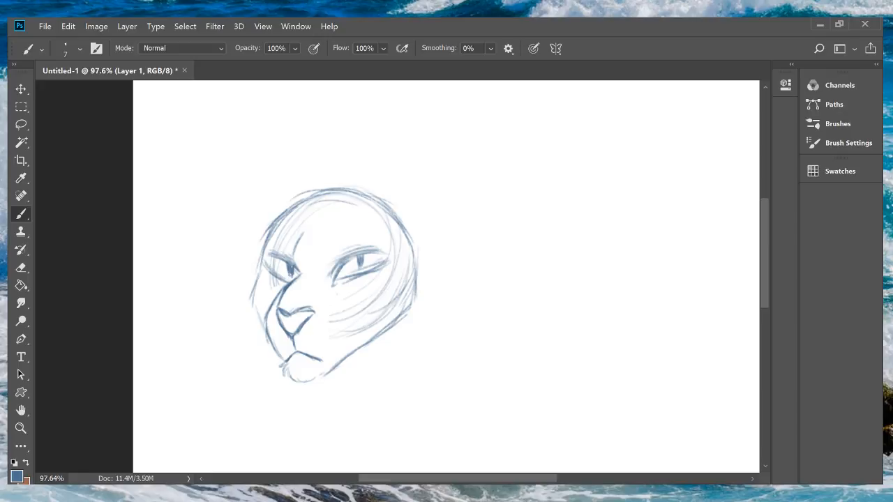
# Step: Add small round whisker spots on both sides of the muzzle and check the head flipped horizontally and back
pyautogui.moveTo(314, 328); pyautogui.dragTo(324, 347)
pyautogui.press('z')
pyautogui.scroll(-1, 459, 318)
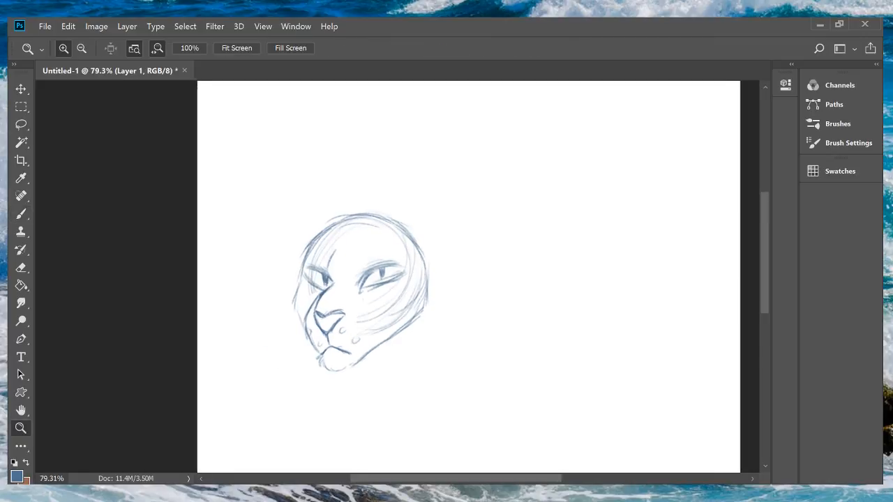
pyautogui.hscroll(3, 466, 277)
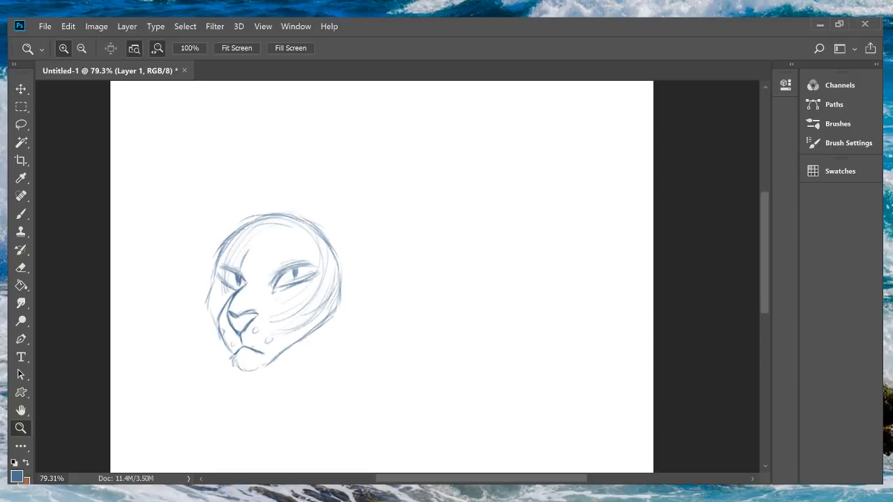
pyautogui.click(21, 214)
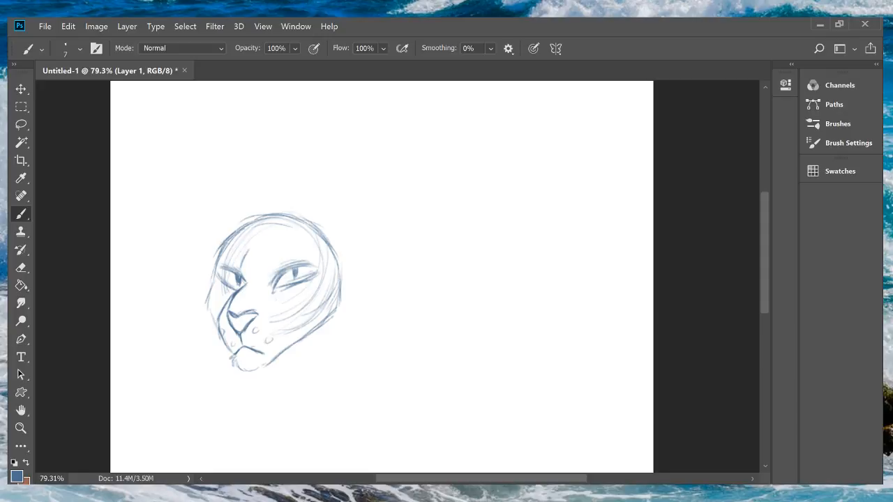
pyautogui.hotkey('ctrl', 'shift', 'h')
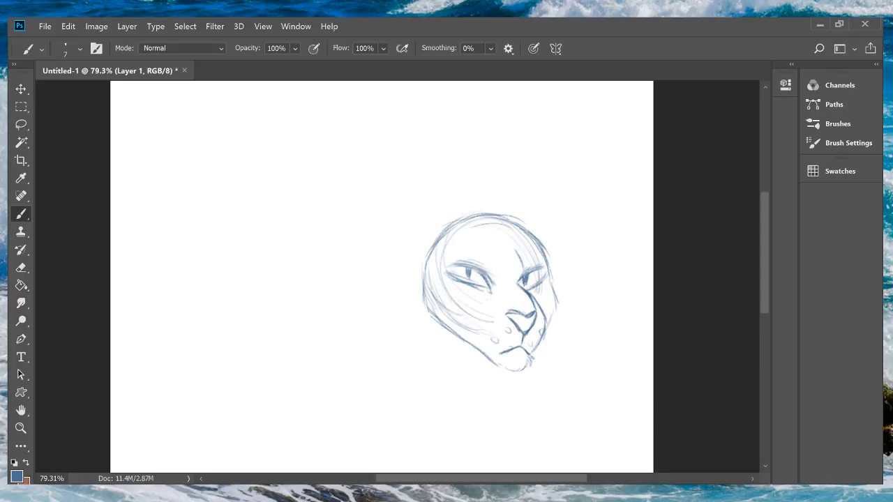
pyautogui.hotkey('ctrl', 'shift', 'h')
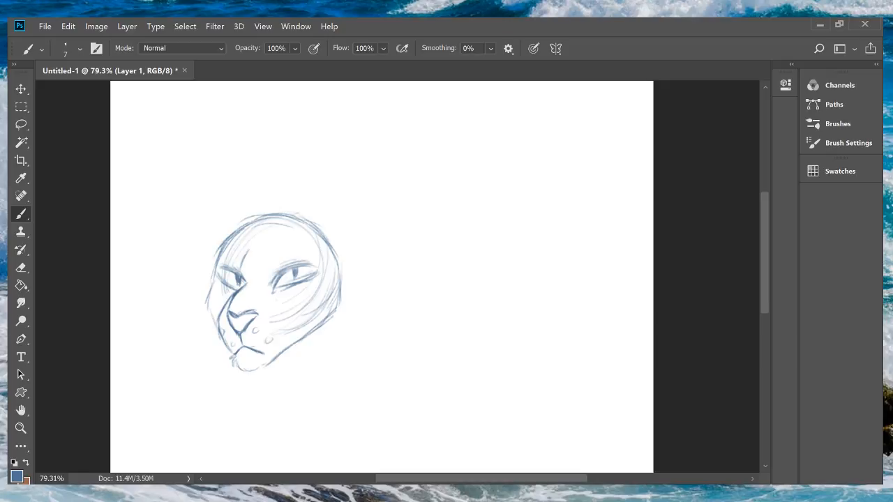
# Step: Sketch a large, elongated near ear from the crown to the cheek, with a parallel inner rim
pyautogui.moveTo(279, 219); pyautogui.dragTo(378, 163)
pyautogui.moveTo(330, 191); pyautogui.dragTo(402, 162)
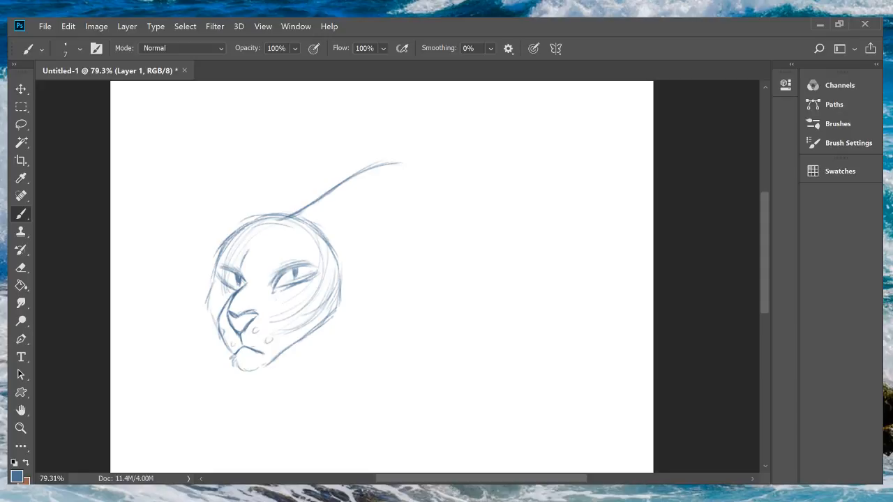
pyautogui.moveTo(410, 173)
pyautogui.mouseDown()
pyautogui.moveTo(385, 224)
pyautogui.moveTo(378, 264)
pyautogui.moveTo(346, 288)
pyautogui.mouseUp()
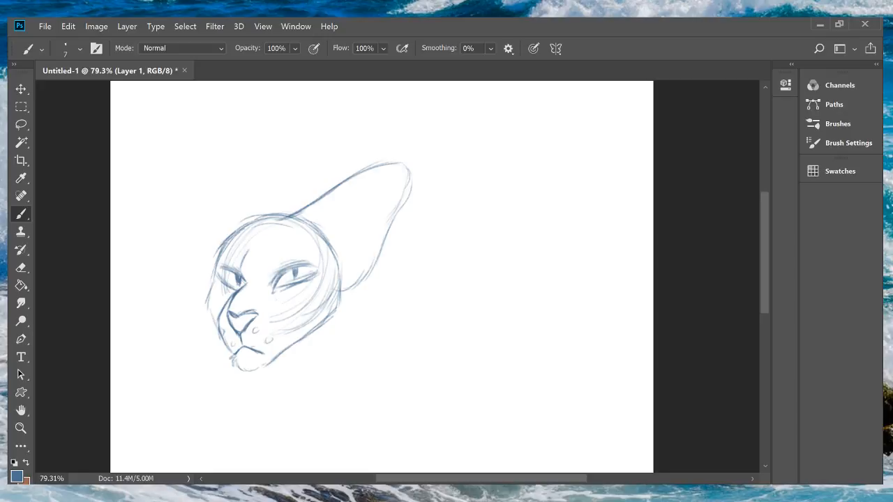
pyautogui.moveTo(346, 191)
pyautogui.mouseDown()
pyautogui.moveTo(362, 180)
pyautogui.moveTo(335, 233)
pyautogui.moveTo(313, 246)
pyautogui.mouseUp()
pyautogui.moveTo(384, 173); pyautogui.dragTo(354, 187)
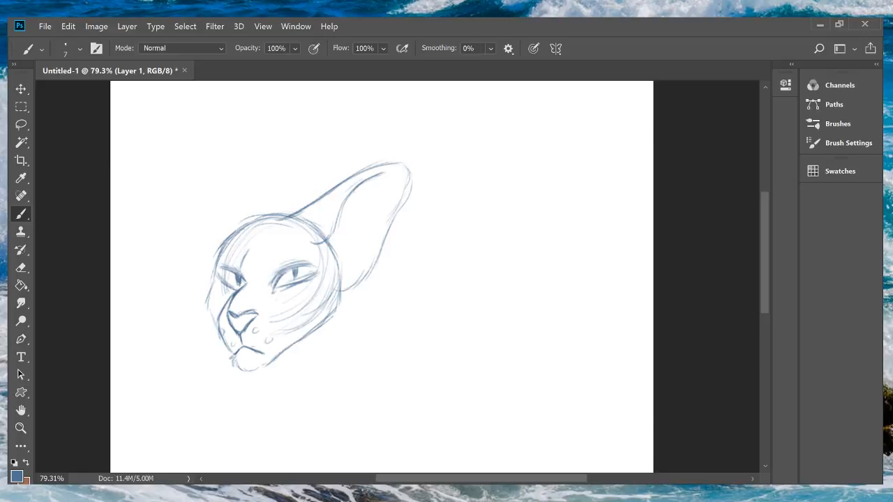
pyautogui.moveTo(384, 176)
pyautogui.mouseDown()
pyautogui.moveTo(396, 173)
pyautogui.moveTo(395, 199)
pyautogui.moveTo(349, 275)
pyautogui.mouseUp()
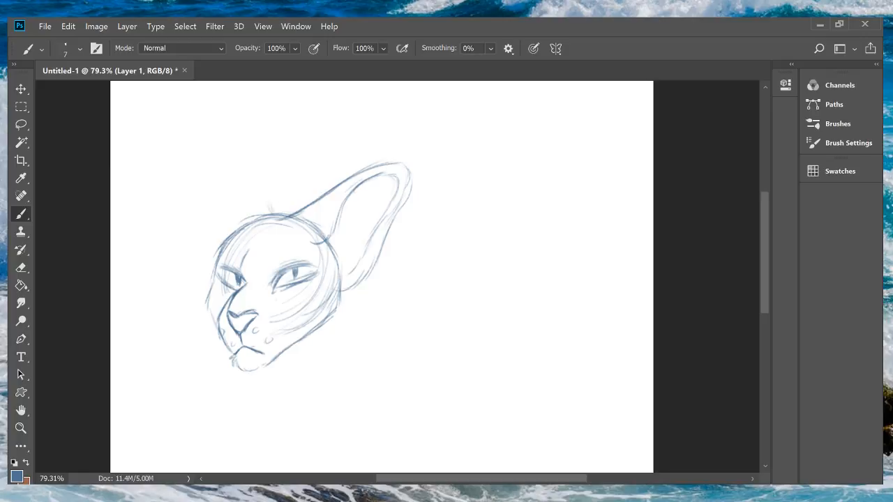
# Step: Sketch a tall, narrow far ear rising from the crown, finishing its outer edge with the drawing flipped horizontally, and flip it back
pyautogui.moveTo(275, 212); pyautogui.dragTo(260, 167)
pyautogui.moveTo(260, 179); pyautogui.dragTo(261, 151)
pyautogui.hotkey('ctrl', 'shift', 'h')
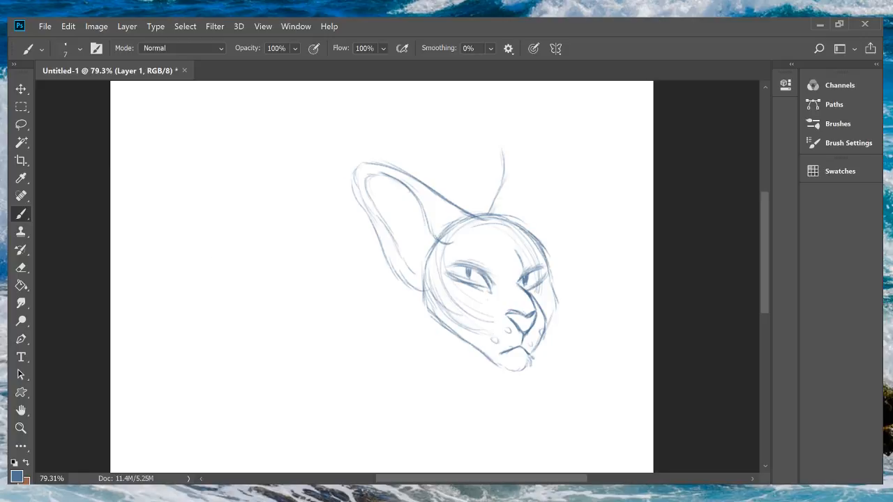
pyautogui.moveTo(502, 184)
pyautogui.mouseDown()
pyautogui.moveTo(507, 127)
pyautogui.moveTo(546, 186)
pyautogui.moveTo(554, 266)
pyautogui.mouseUp()
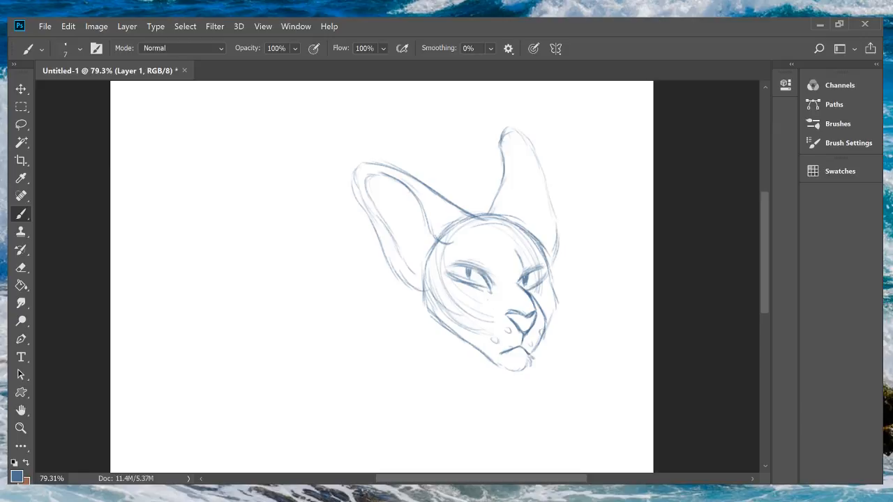
pyautogui.moveTo(556, 218); pyautogui.dragTo(553, 268)
pyautogui.hotkey('ctrl', 'shift', 'h')
# Step: Add fur strokes inside the near ear and sketch the nape and the curved throat and chest line below the head
pyautogui.press('z')
pyautogui.moveTo(414, 195)
pyautogui.mouseDown()
pyautogui.moveTo(348, 196)
pyautogui.moveTo(360, 196)
pyautogui.mouseUp()
pyautogui.press('b')
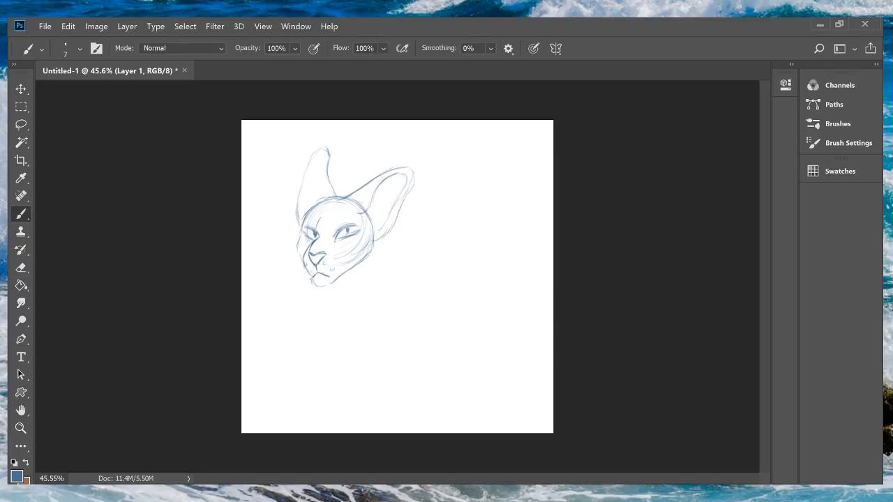
pyautogui.press('z')
pyautogui.moveTo(349, 196); pyautogui.dragTo(384, 196)
pyautogui.click(21, 213)
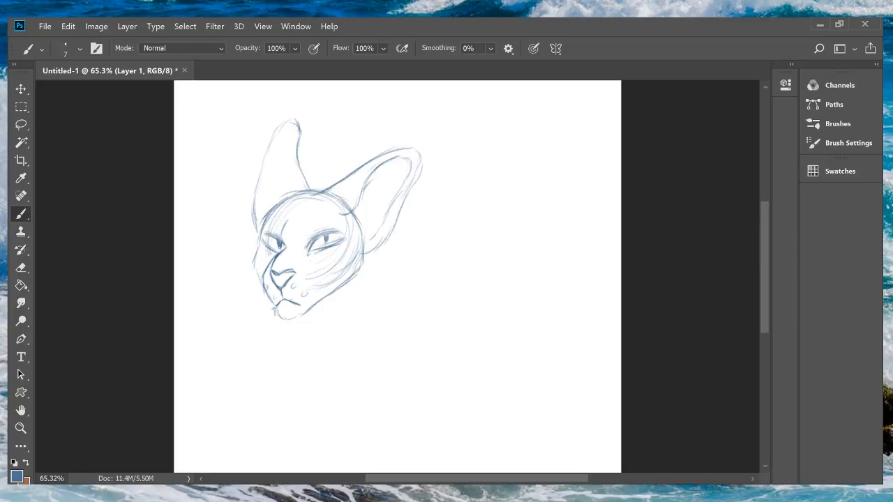
pyautogui.moveTo(367, 187)
pyautogui.mouseDown()
pyautogui.moveTo(390, 179)
pyautogui.moveTo(358, 217)
pyautogui.moveTo(376, 219)
pyautogui.mouseUp()
pyautogui.moveTo(382, 254)
pyautogui.mouseDown()
pyautogui.moveTo(378, 282)
pyautogui.moveTo(381, 256)
pyautogui.moveTo(362, 338)
pyautogui.mouseUp()
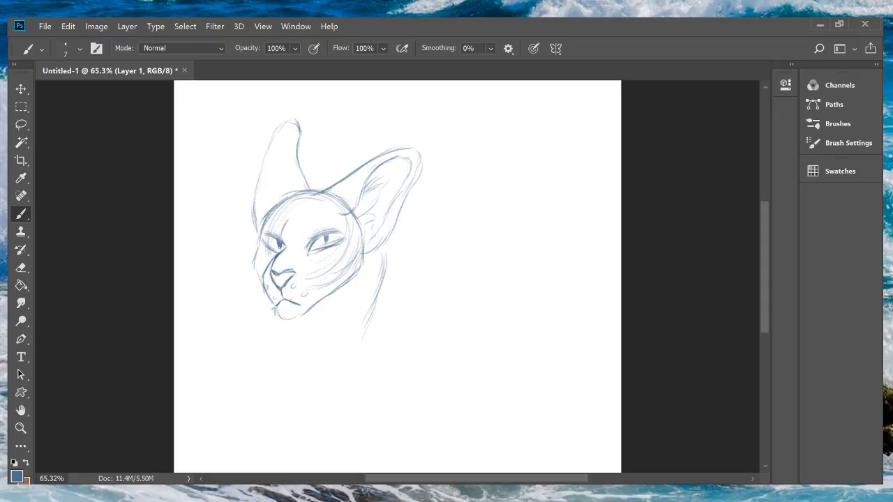
pyautogui.moveTo(282, 321)
pyautogui.mouseDown()
pyautogui.moveTo(258, 391)
pyautogui.moveTo(279, 440)
pyautogui.mouseUp()
pyautogui.moveTo(373, 311); pyautogui.dragTo(372, 333)
pyautogui.moveTo(375, 303); pyautogui.dragTo(389, 353)
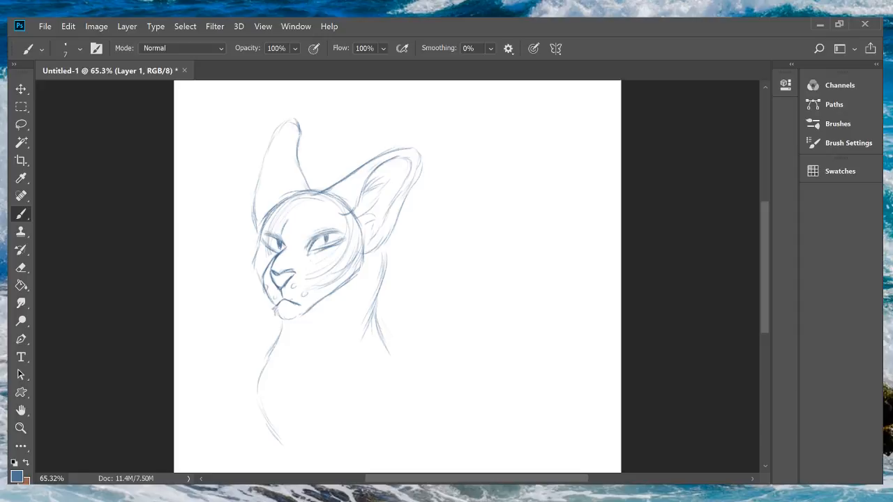
# Step: Darken the upper and lower lids of the near eye, with a pointed inner corner
pyautogui.press('z')
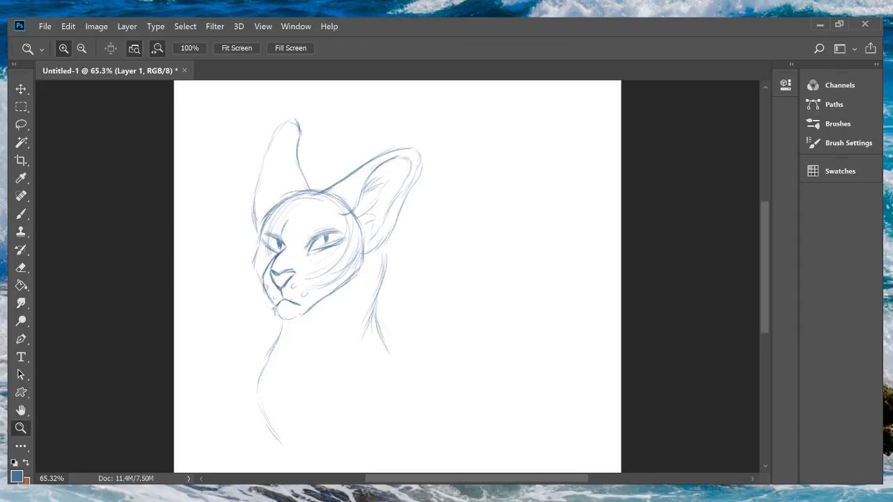
pyautogui.moveTo(318, 243); pyautogui.dragTo(356, 243)
pyautogui.press('b')
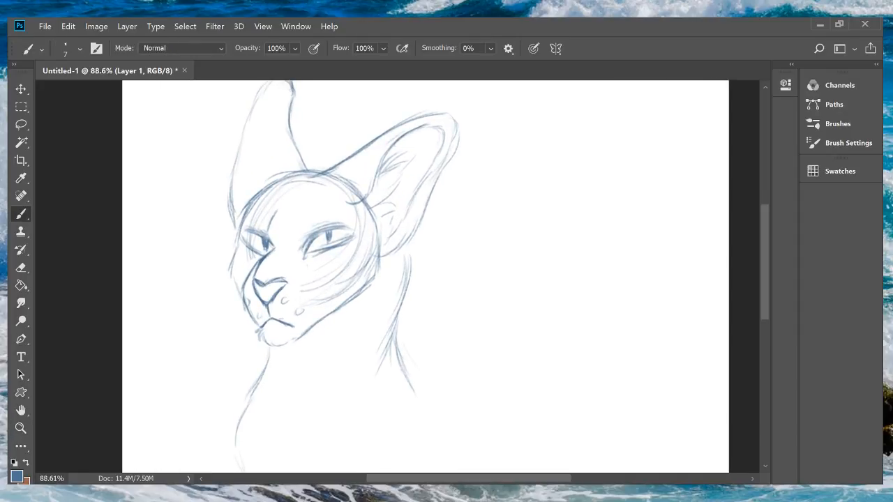
pyautogui.moveTo(319, 230)
pyautogui.mouseDown()
pyautogui.moveTo(303, 256)
pyautogui.moveTo(304, 244)
pyautogui.moveTo(335, 228)
pyautogui.moveTo(302, 241)
pyautogui.moveTo(357, 229)
pyautogui.moveTo(299, 264)
pyautogui.mouseUp()
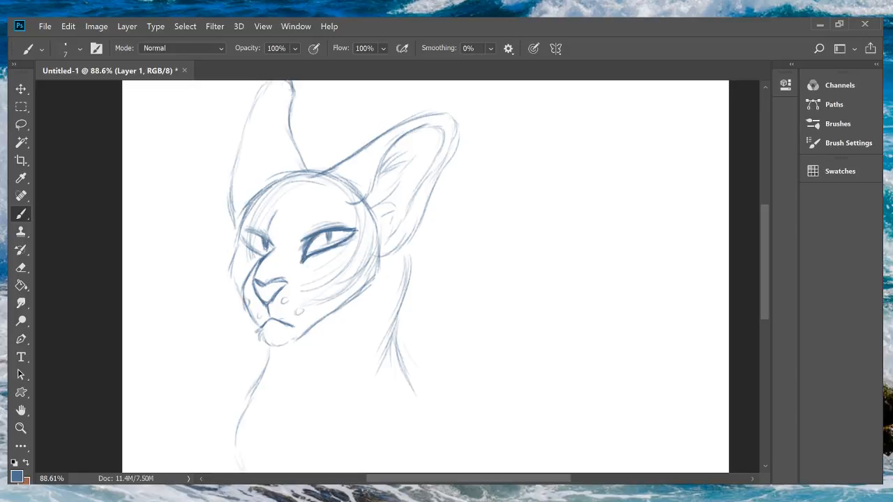
# Step: Darken the far eye's lids and strengthen the nape line up to the near ear with the drawing flipped, and flip it back
pyautogui.hotkey('ctrl', 'shift', 'h')
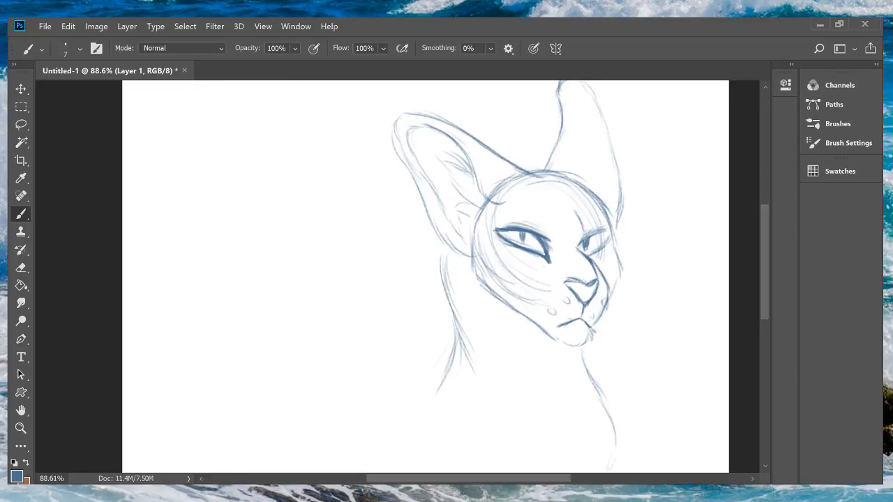
pyautogui.hscroll(5, 419, 279)
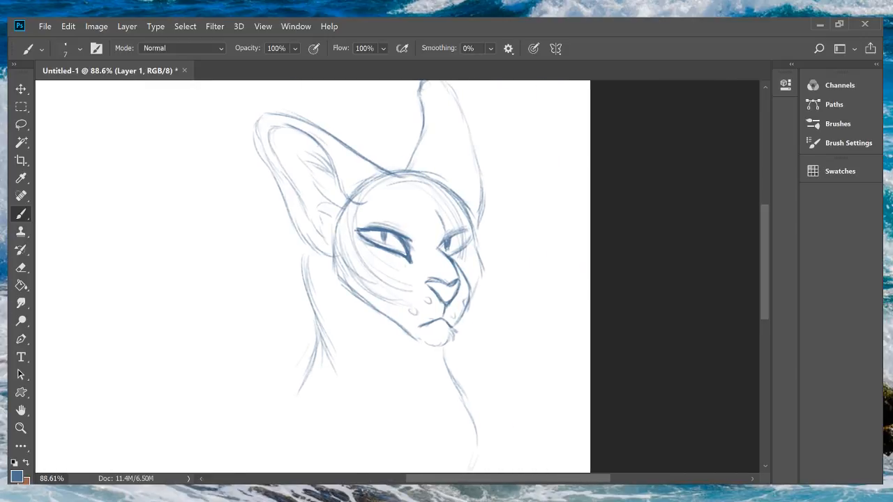
pyautogui.moveTo(438, 247)
pyautogui.mouseDown()
pyautogui.moveTo(476, 230)
pyautogui.moveTo(465, 244)
pyautogui.mouseUp()
pyautogui.moveTo(474, 234); pyautogui.dragTo(449, 256)
pyautogui.moveTo(304, 244); pyautogui.dragTo(320, 328)
pyautogui.press('z')
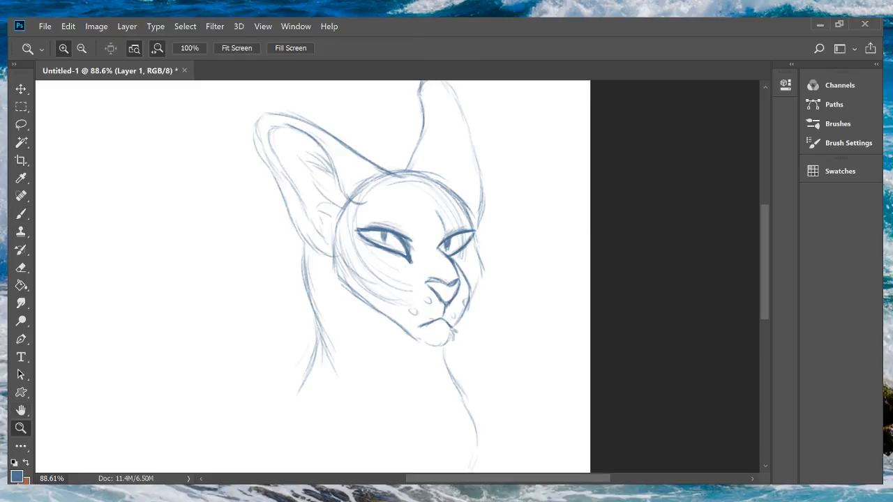
pyautogui.hotkey('ctrl', '0')
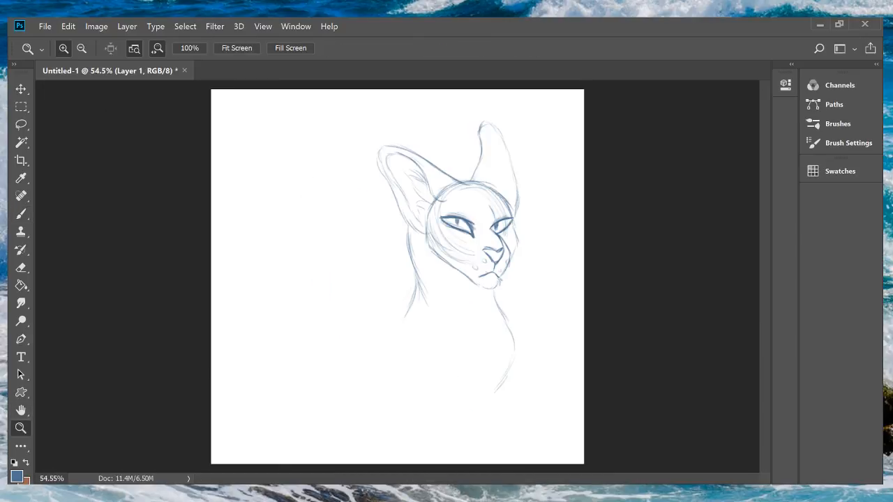
pyautogui.moveTo(472, 384)
pyautogui.mouseDown()
pyautogui.moveTo(547, 383)
pyautogui.moveTo(396, 383)
pyautogui.moveTo(450, 384)
pyautogui.moveTo(440, 384)
pyautogui.mouseUp()
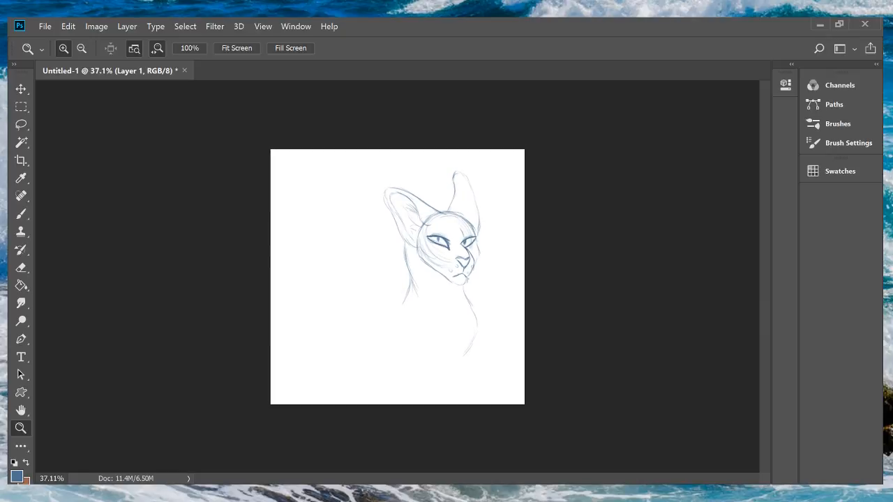
pyautogui.hotkey('ctrl', 'shift', 'h')
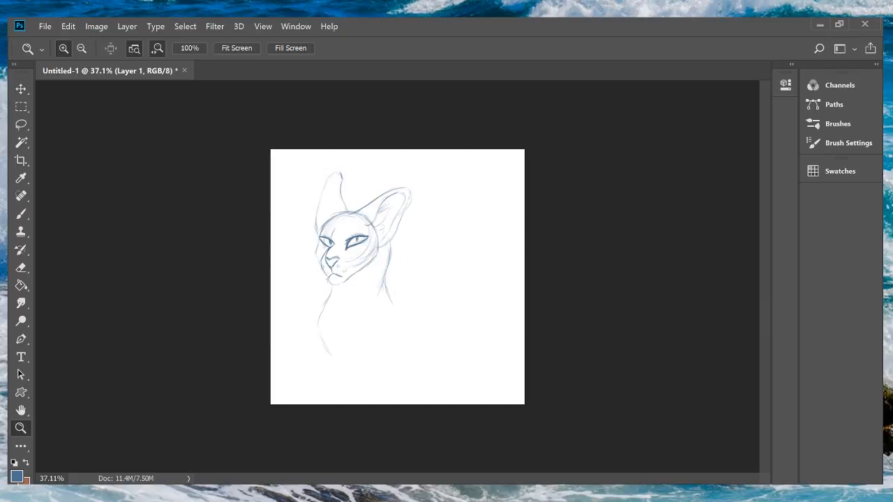
# Step: Draw a diagonal line from the nape down towards the chest and move the whole sketch into the canvas's upper-left area
pyautogui.press('b')
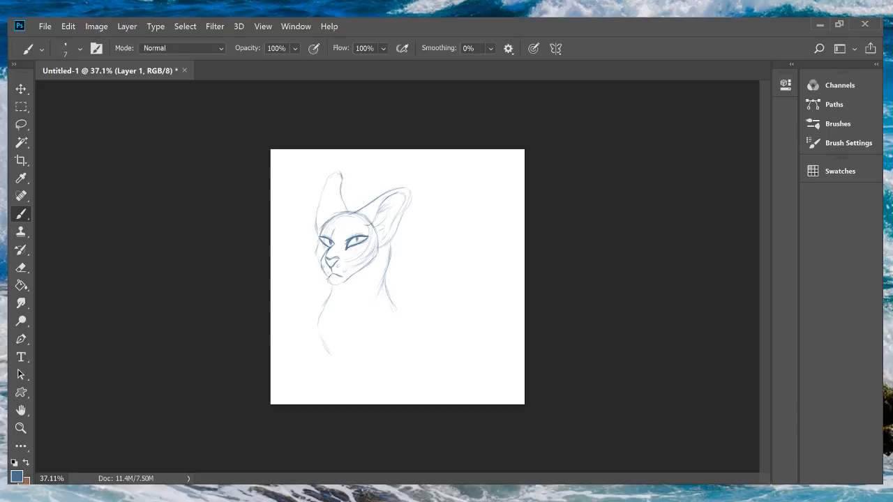
pyautogui.moveTo(374, 302); pyautogui.dragTo(355, 333)
pyautogui.press('v')
pyautogui.moveTo(355, 279)
pyautogui.mouseDown()
pyautogui.moveTo(356, 266)
pyautogui.moveTo(331, 266)
pyautogui.moveTo(330, 258)
pyautogui.mouseUp()
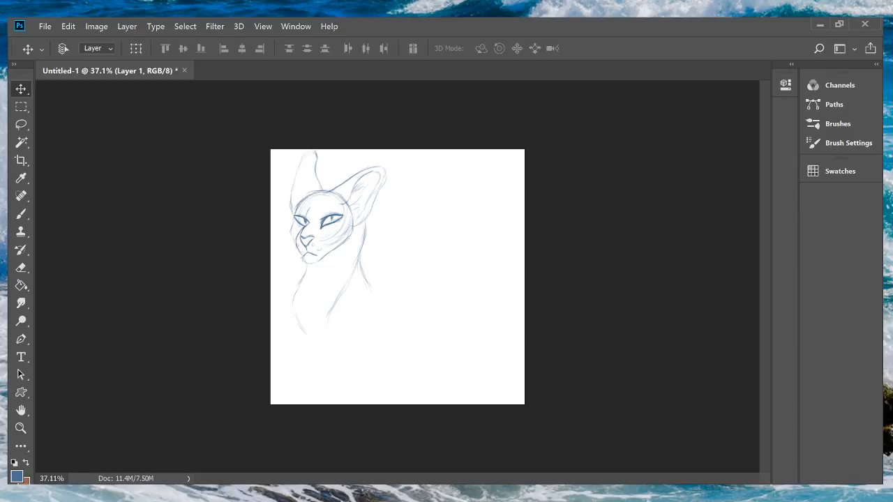
# Step: Sketch the back line from the nape, dipping behind the shoulders and arching over the rump down to the hindquarters
pyautogui.press('b')
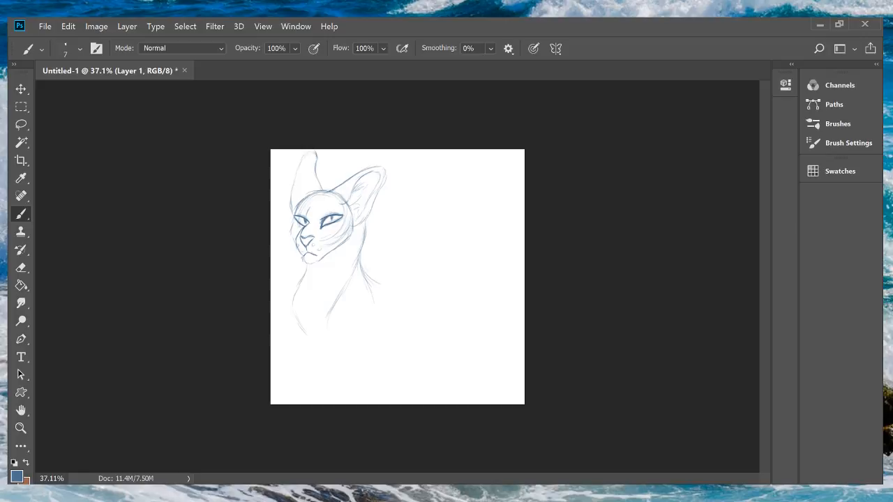
pyautogui.moveTo(366, 272)
pyautogui.mouseDown()
pyautogui.moveTo(392, 284)
pyautogui.moveTo(449, 270)
pyautogui.moveTo(468, 286)
pyautogui.mouseUp()
pyautogui.moveTo(382, 280)
pyautogui.mouseDown()
pyautogui.moveTo(429, 265)
pyautogui.moveTo(468, 285)
pyautogui.moveTo(405, 273)
pyautogui.mouseUp()
pyautogui.moveTo(400, 264)
pyautogui.mouseDown()
pyautogui.moveTo(462, 272)
pyautogui.moveTo(484, 313)
pyautogui.mouseUp()
pyautogui.moveTo(457, 273); pyautogui.dragTo(485, 328)
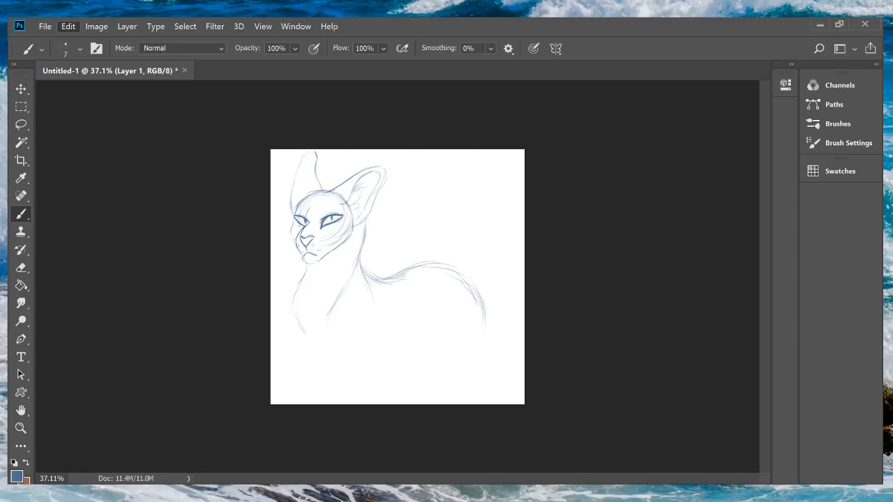
pyautogui.hotkey('ctrl', 't')
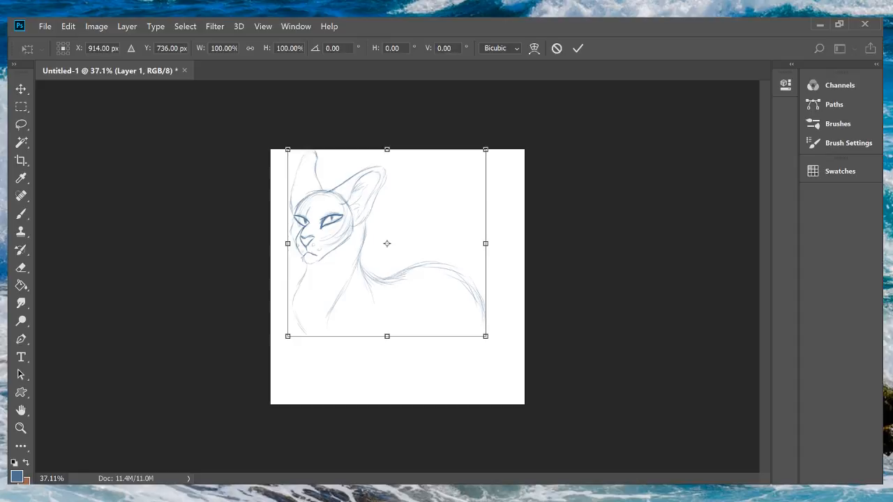
pyautogui.press('Return')
pyautogui.press('b')
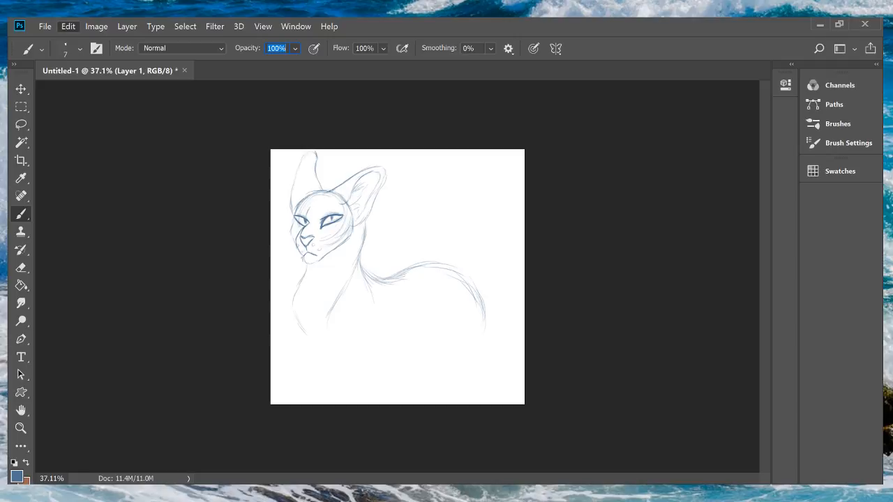
# Step: Scale the whole sketch down a little and move it up against the canvas's upper edge to make room for the legs
pyautogui.hotkey('ctrl', 't')
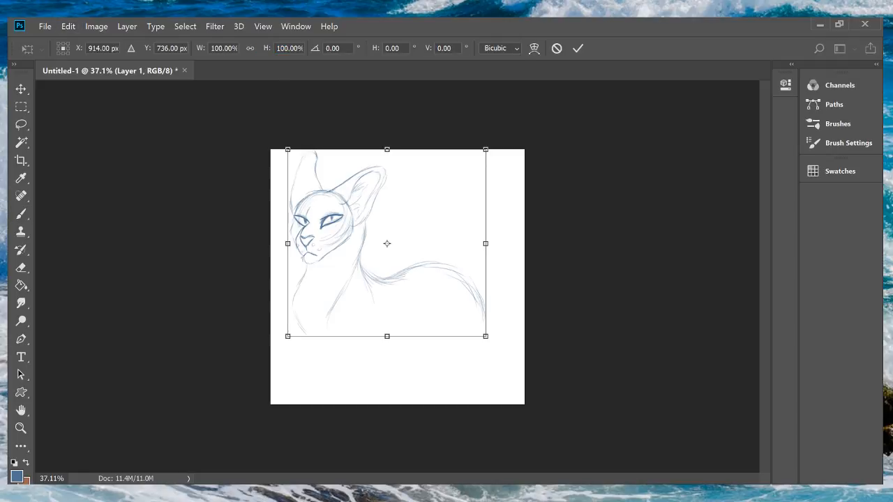
pyautogui.moveTo(486, 150); pyautogui.dragTo(452, 181)
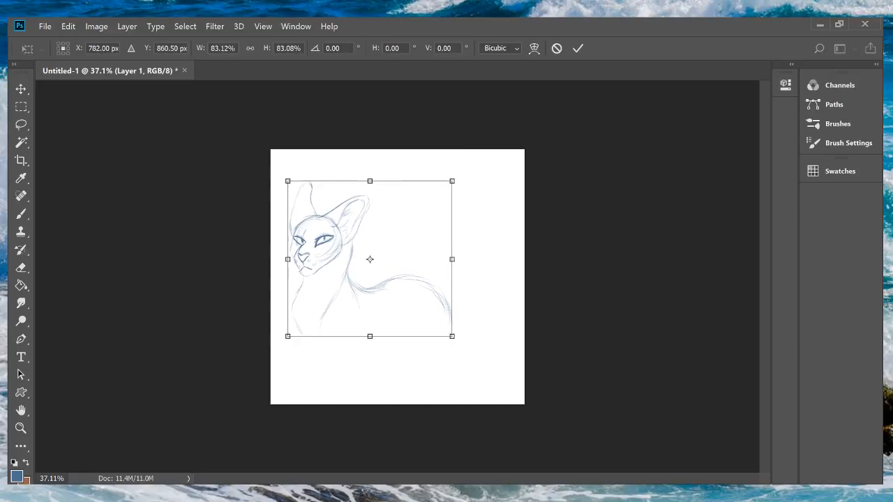
pyautogui.moveTo(397, 244); pyautogui.dragTo(414, 222)
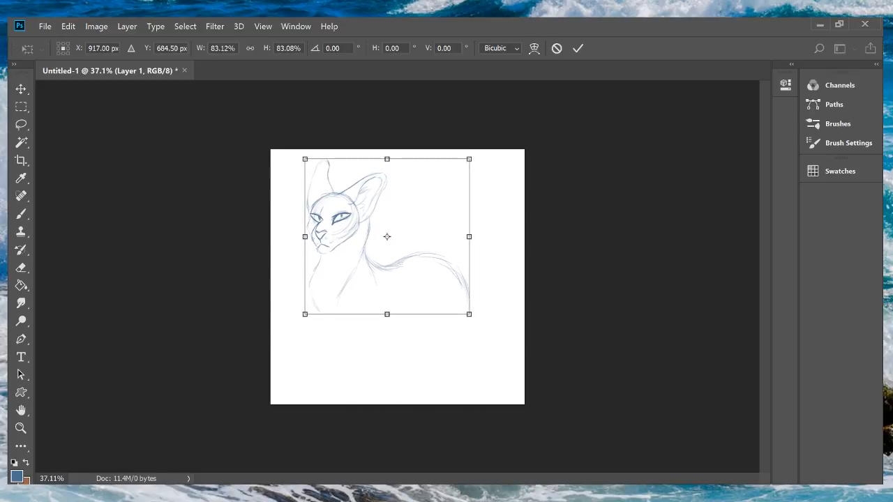
pyautogui.moveTo(469, 159); pyautogui.dragTo(464, 163)
pyautogui.moveTo(419, 223); pyautogui.dragTo(421, 209)
pyautogui.press('Return')
pyautogui.press('b')
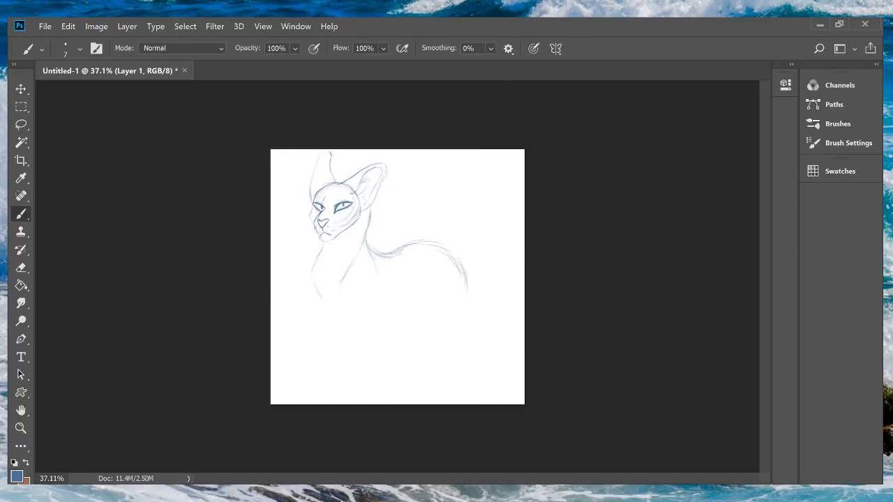
# Step: Sketch the near foreleg's front line down from the chest, the outer chest line and the far foreleg's front line
pyautogui.moveTo(342, 278); pyautogui.dragTo(338, 310)
pyautogui.moveTo(340, 312); pyautogui.dragTo(358, 395)
pyautogui.moveTo(314, 291); pyautogui.dragTo(319, 310)
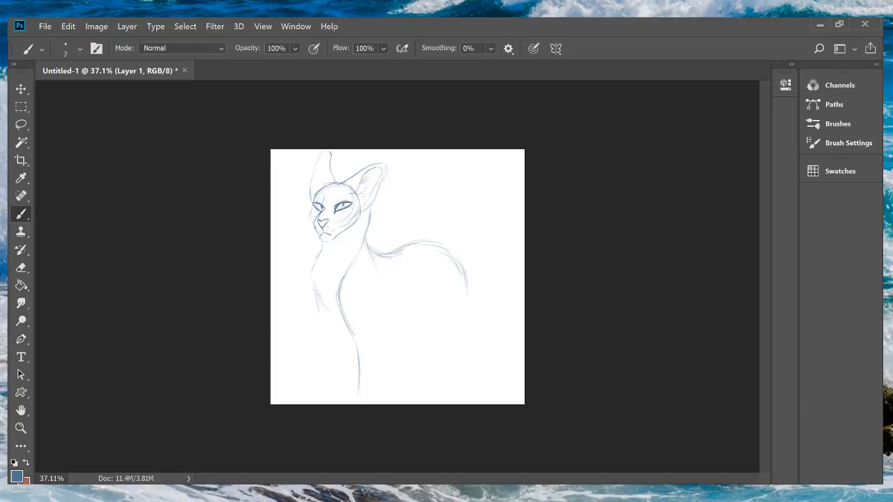
pyautogui.moveTo(314, 269); pyautogui.dragTo(313, 290)
pyautogui.moveTo(334, 340); pyautogui.dragTo(325, 385)
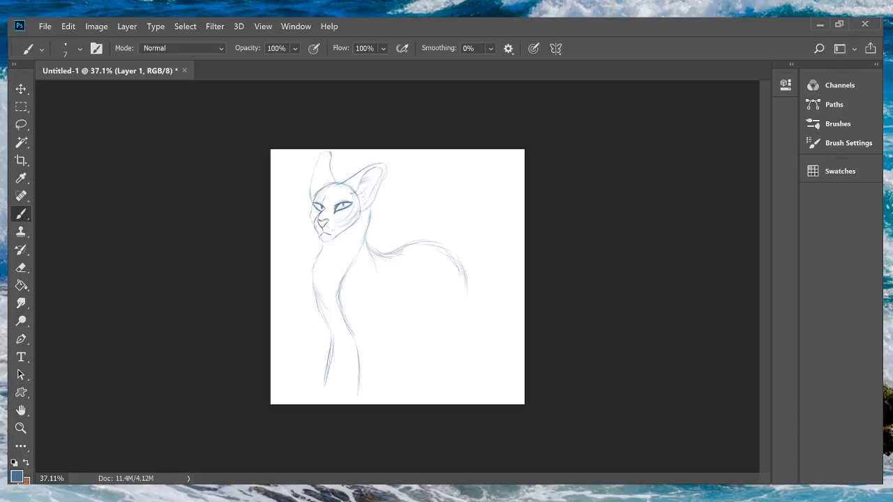
# Step: Undo the far foreleg line and the arched rump, and redraw the back flatter with the rump curving down behind it
pyautogui.hotkey('ctrl', 'z')
pyautogui.hotkey('ctrl', 'z')
pyautogui.hotkey('ctrl', 'z')
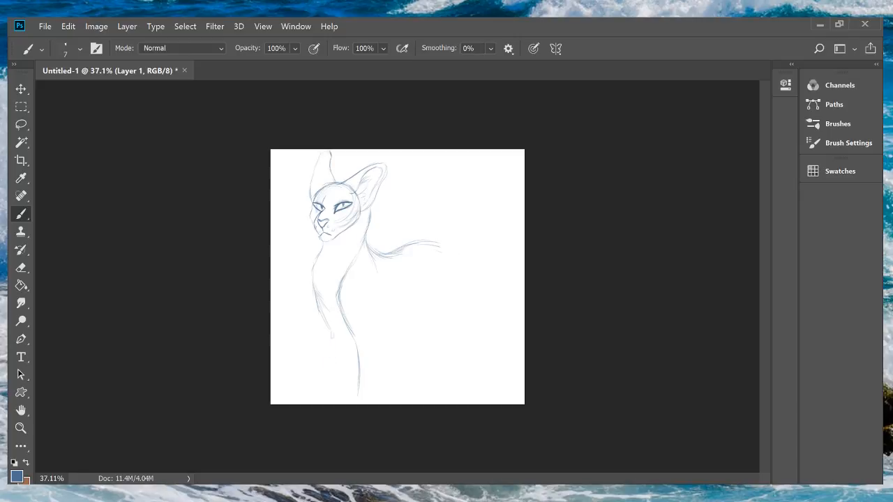
pyautogui.hotkey('ctrl', 'z')
pyautogui.hotkey('ctrl', 'z')
pyautogui.hotkey('ctrl', 'z')
pyautogui.moveTo(376, 249)
pyautogui.mouseDown()
pyautogui.moveTo(417, 244)
pyautogui.moveTo(456, 260)
pyautogui.mouseUp()
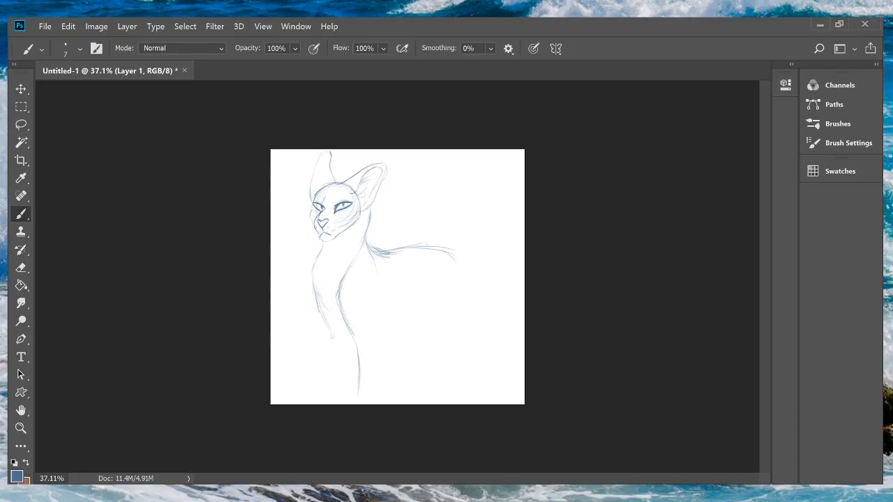
pyautogui.moveTo(402, 245)
pyautogui.mouseDown()
pyautogui.moveTo(470, 268)
pyautogui.moveTo(466, 293)
pyautogui.mouseUp()
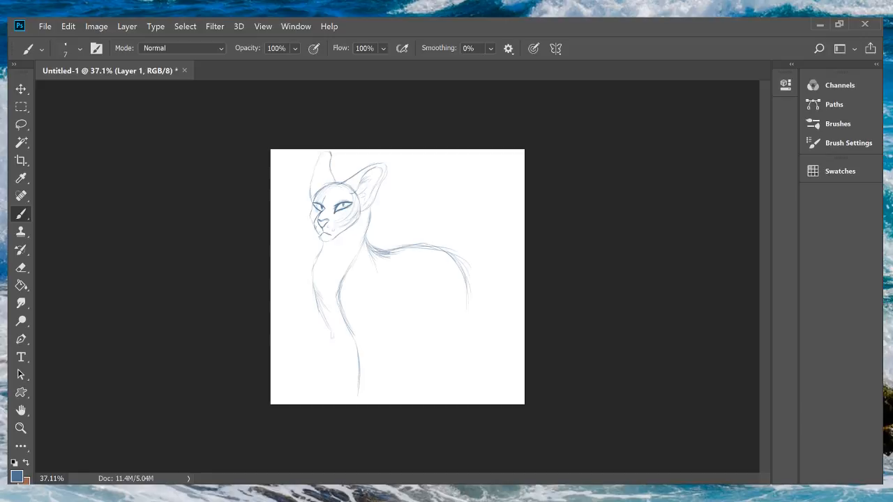
# Step: Sketch the rounded thigh below the rump and replace the near foreleg's lower line with a small elbow curve
pyautogui.moveTo(467, 292); pyautogui.dragTo(463, 317)
pyautogui.moveTo(421, 300); pyautogui.dragTo(419, 320)
pyautogui.moveTo(431, 350); pyautogui.dragTo(450, 356)
pyautogui.moveTo(468, 327); pyautogui.dragTo(461, 346)
pyautogui.moveTo(470, 286); pyautogui.dragTo(466, 339)
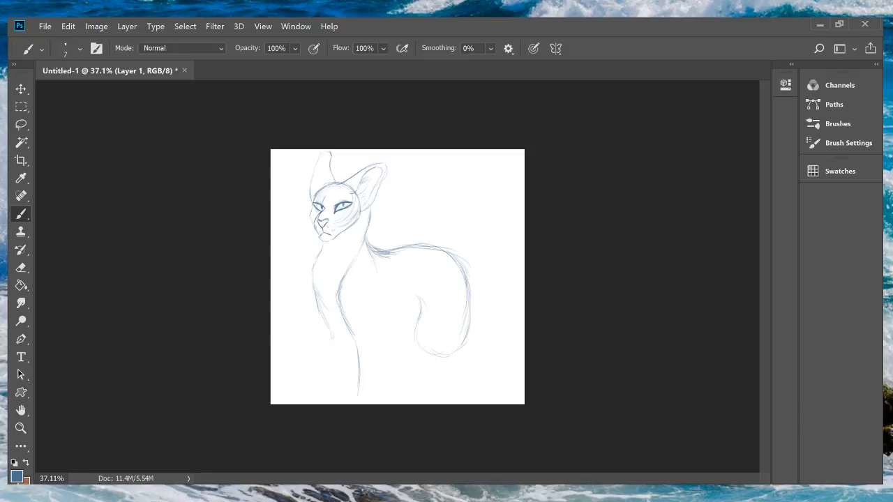
pyautogui.hotkey('ctrl', 'z')
pyautogui.moveTo(354, 346); pyautogui.dragTo(378, 332)
# Step: Scale the whole sketch to about 89% and move it back up against the canvas's upper edge
pyautogui.click(21, 90)
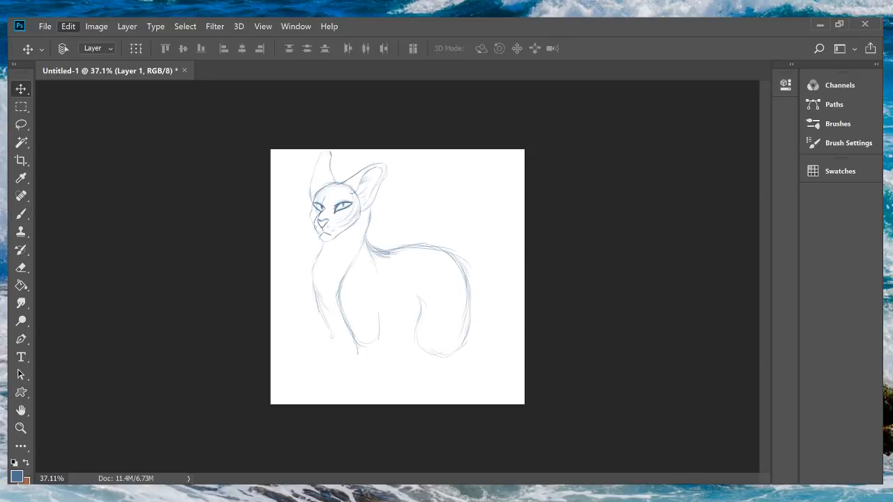
pyautogui.hotkey('ctrl', 't')
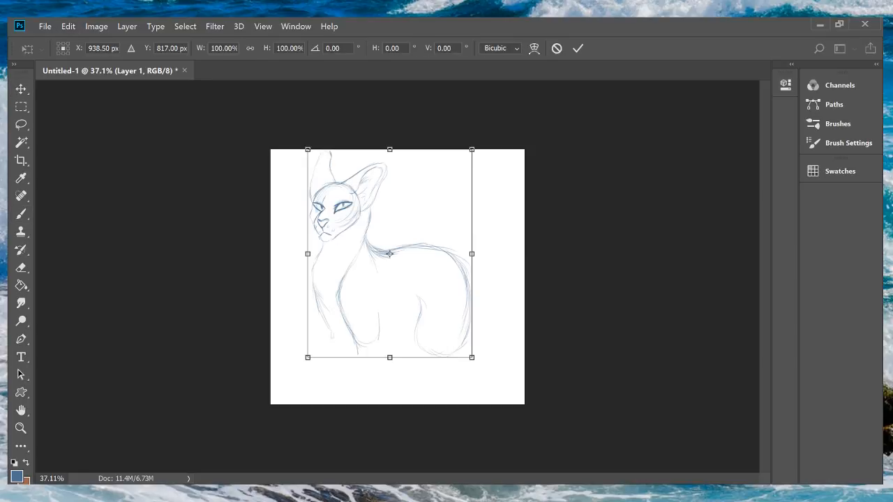
pyautogui.moveTo(472, 149); pyautogui.dragTo(454, 171)
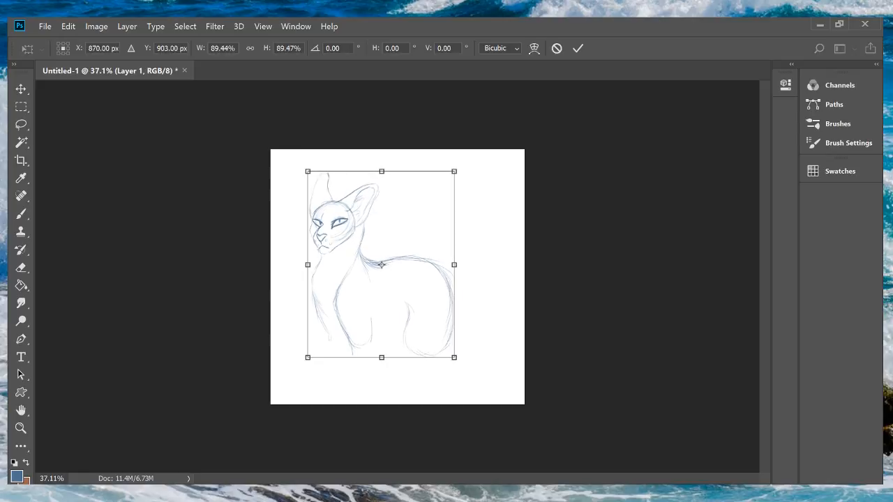
pyautogui.moveTo(382, 264); pyautogui.dragTo(382, 242)
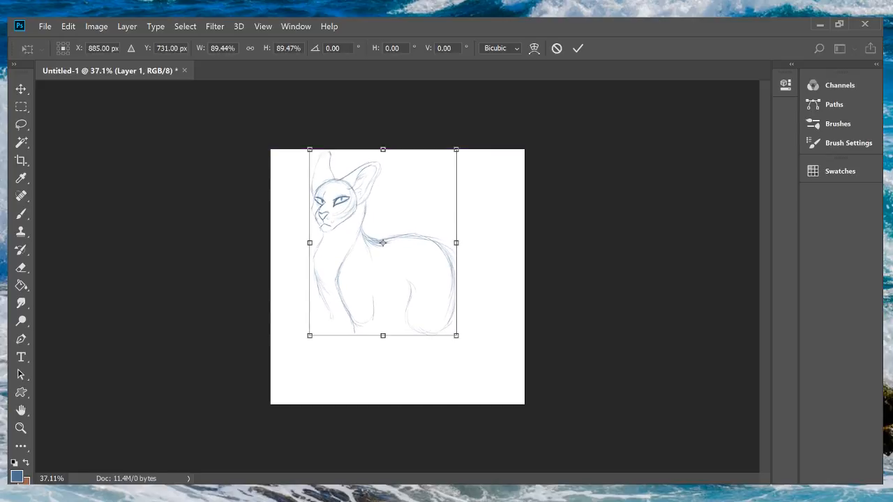
pyautogui.press('Return')
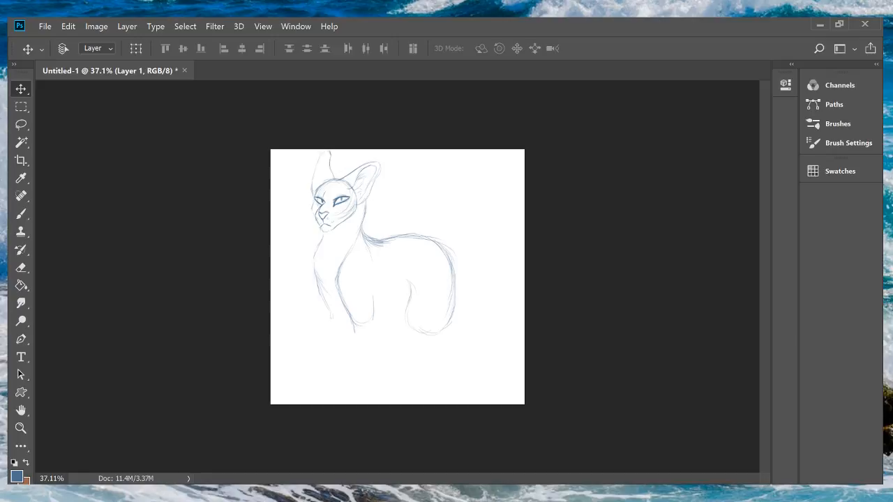
# Step: Draw the near foreleg's front line down to a curled paw, then undo the last paw strokes
pyautogui.press('b')
pyautogui.moveTo(355, 332); pyautogui.dragTo(359, 377)
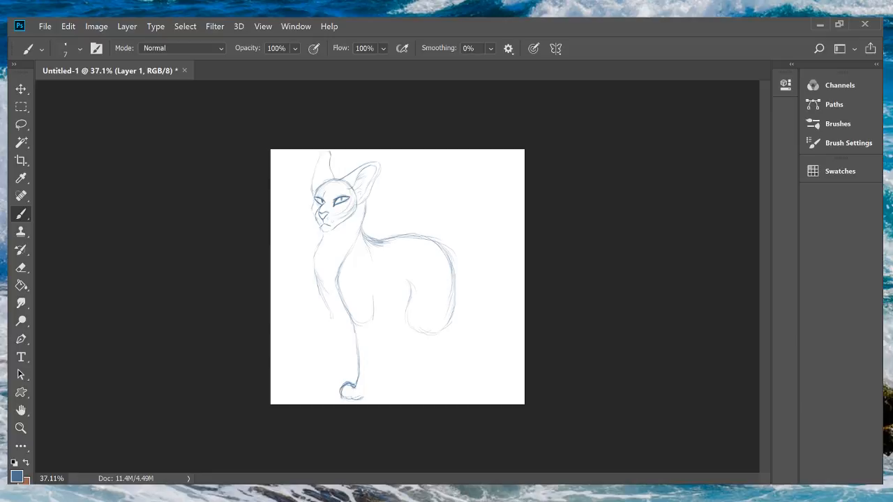
pyautogui.moveTo(344, 402); pyautogui.dragTo(366, 399)
pyautogui.hotkey('ctrl', 'z')
pyautogui.hotkey('ctrl', 'z')
pyautogui.hotkey('ctrl', 'z')
pyautogui.hotkey('ctrl', 'z')
# Step: Draw the near forepaw's top and heel, and run the foreleg's back line from the heel up to the elbow
pyautogui.moveTo(357, 385)
pyautogui.mouseDown()
pyautogui.moveTo(340, 390)
pyautogui.moveTo(373, 395)
pyautogui.moveTo(378, 376)
pyautogui.mouseUp()
pyautogui.moveTo(374, 396); pyautogui.dragTo(375, 382)
pyautogui.moveTo(380, 382); pyautogui.dragTo(381, 346)
pyautogui.moveTo(378, 381); pyautogui.dragTo(378, 343)
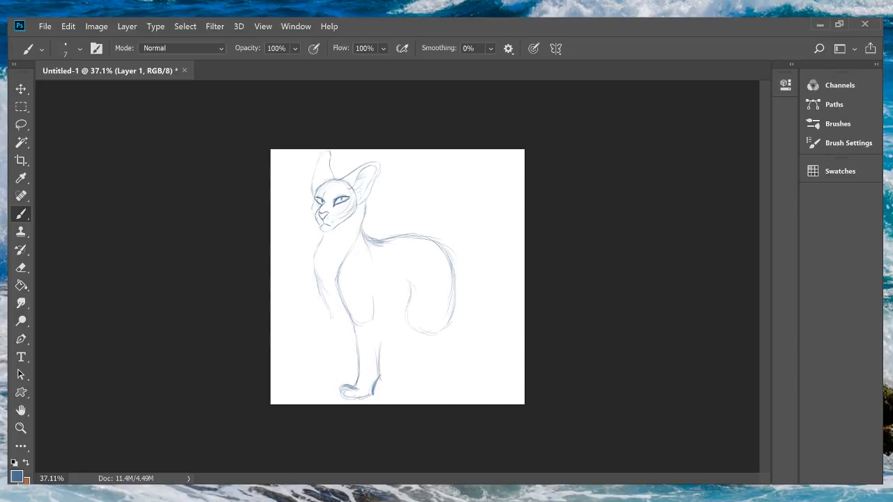
pyautogui.moveTo(378, 379); pyautogui.dragTo(382, 329)
pyautogui.moveTo(378, 367)
pyautogui.mouseDown()
pyautogui.moveTo(385, 329)
pyautogui.moveTo(375, 294)
pyautogui.mouseUp()
pyautogui.hotkey('ctrl', 'z')
pyautogui.hotkey('ctrl', 'z')
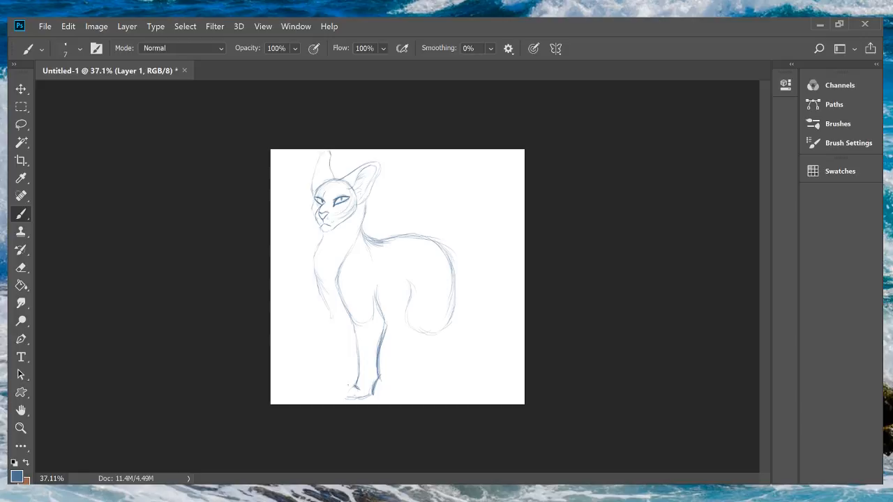
# Step: Redraw the toes of the near forepaw and sketch the far foreleg with its paw
pyautogui.moveTo(351, 389); pyautogui.dragTo(345, 392)
pyautogui.moveTo(334, 318); pyautogui.dragTo(340, 361)
pyautogui.moveTo(340, 358); pyautogui.dragTo(341, 380)
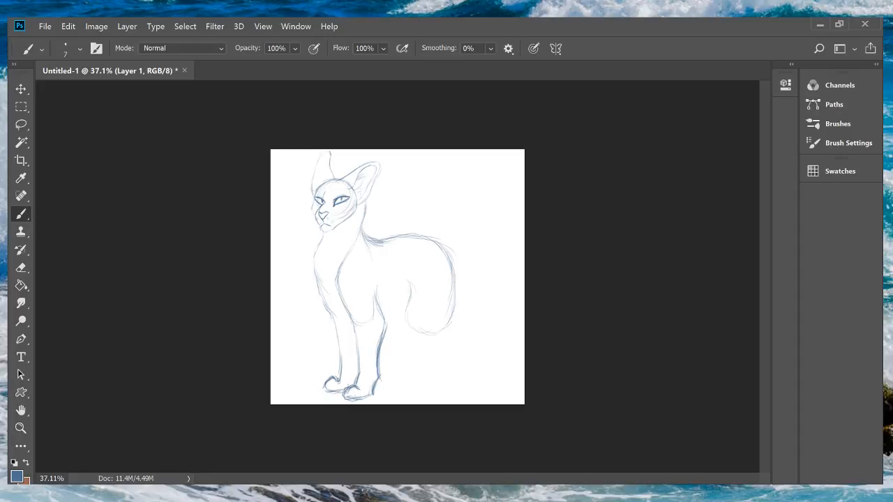
# Step: Strengthen the back line of the near foreleg and start the near hind leg's front line slanting back below the thigh
pyautogui.hotkey('ctrl', 'z')
pyautogui.hotkey('ctrl', 'z')
pyautogui.hotkey('ctrl', 'shift', 'z')
pyautogui.hotkey('ctrl', 'shift', 'z')
pyautogui.hotkey('ctrl', 'shift', 'z')
pyautogui.hotkey('ctrl', 'shift', 'z')
pyautogui.hotkey('ctrl', 'shift', 'z')
pyautogui.hotkey('ctrl', 'shift', 'z')
pyautogui.hotkey('ctrl', 'shift', 'z')
pyautogui.hotkey('ctrl', 'shift', 'z')
pyautogui.hotkey('ctrl', 'shift', 'z')
pyautogui.hotkey('ctrl', 'shift', 'z')
pyautogui.hotkey('ctrl', 'shift', 'z')
pyautogui.hotkey('ctrl', 'shift', 'z')
pyautogui.hotkey('ctrl', 'shift', 'z')
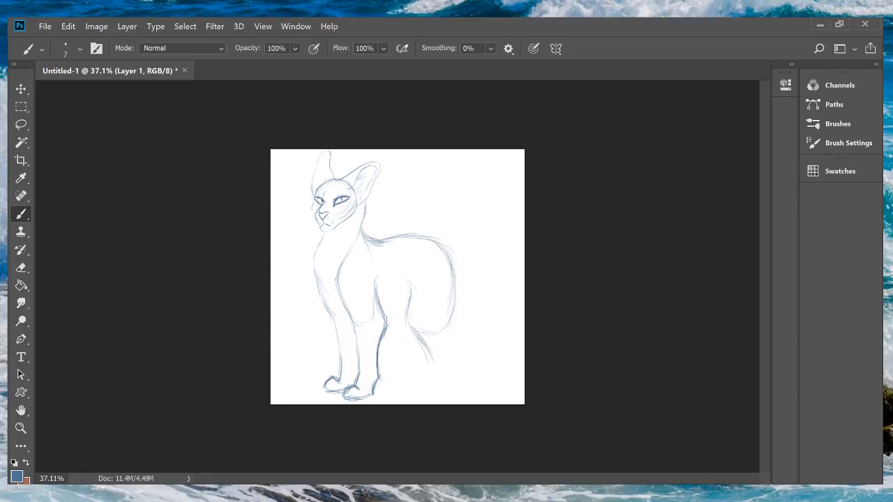
# Step: Darken the inner thigh line and extend the near hind leg's front line down to the start of its paw
pyautogui.hotkey('ctrl', 'shift', 'z')
pyautogui.hotkey('ctrl', 'shift', 'z')
pyautogui.hotkey('ctrl', 'shift', 'z')
pyautogui.hotkey('ctrl', 'shift', 'z')
pyautogui.hotkey('ctrl', 'shift', 'z')
pyautogui.hotkey('ctrl', 'shift', 'z')
pyautogui.hotkey('ctrl', 'shift', 'z')
pyautogui.hotkey('ctrl', 'shift', 'z')
pyautogui.hotkey('ctrl', 'shift', 'z')
pyautogui.hotkey('ctrl', 'shift', 'z')
pyautogui.hotkey('ctrl', 'shift', 'z')
pyautogui.hotkey('ctrl', 'shift', 'z')
pyautogui.hotkey('ctrl', 'shift', 'z')
pyautogui.hotkey('ctrl', 'shift', 'z')
pyautogui.hotkey('ctrl', 'shift', 'z')
pyautogui.moveTo(433, 385); pyautogui.dragTo(419, 389)
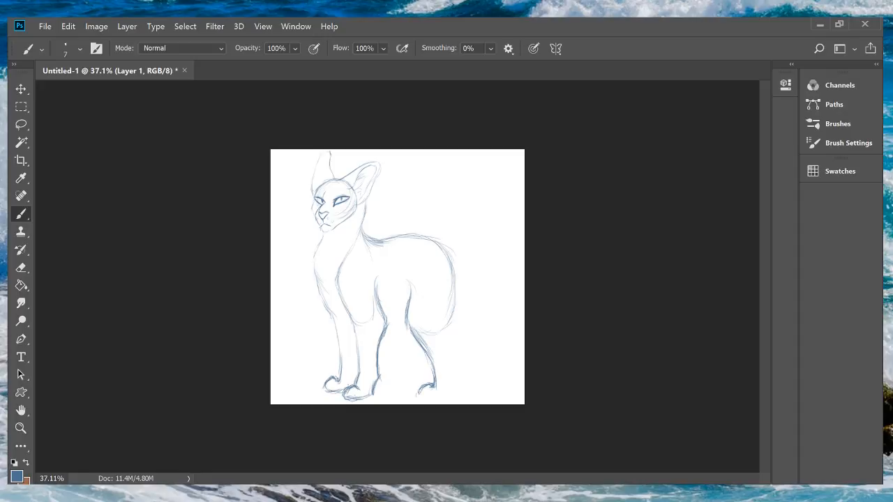
# Step: Undo the lower hind leg and paw and redraw them slanting further back from the thigh
pyautogui.hotkey('ctrl', 'z')
pyautogui.moveTo(418, 395)
pyautogui.mouseDown()
pyautogui.moveTo(445, 400)
pyautogui.moveTo(454, 354)
pyautogui.mouseUp()
pyautogui.hotkey('ctrl', 'z')
pyautogui.hotkey('ctrl', 'z')
pyautogui.hotkey('ctrl', 'z')
pyautogui.hotkey('ctrl', 'z')
pyautogui.hotkey('ctrl', 'z')
pyautogui.hotkey('ctrl', 'z')
pyautogui.moveTo(429, 357); pyautogui.dragTo(444, 382)
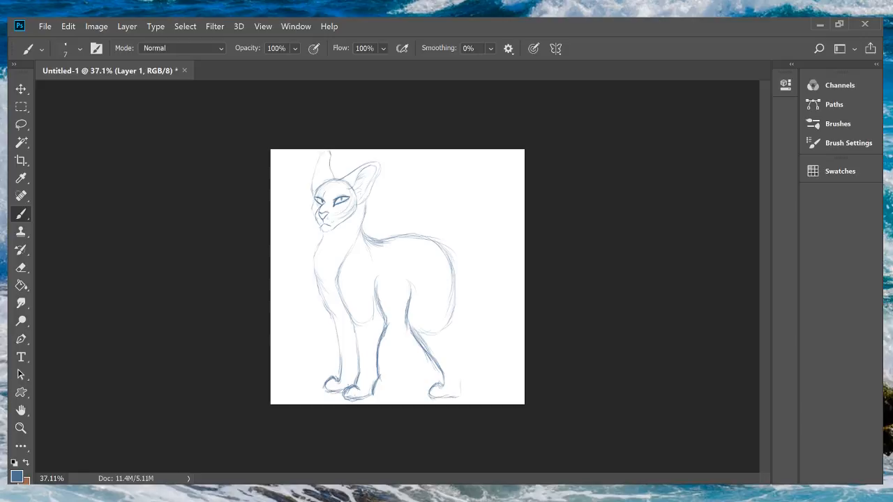
# Step: Draw the near hind leg's back line from the heel up to a pointed hock and on to the rump
pyautogui.moveTo(459, 376); pyautogui.dragTo(459, 396)
pyautogui.moveTo(459, 357); pyautogui.dragTo(459, 392)
pyautogui.moveTo(459, 352); pyautogui.dragTo(459, 393)
pyautogui.moveTo(465, 357); pyautogui.dragTo(459, 391)
pyautogui.moveTo(455, 330); pyautogui.dragTo(453, 344)
pyautogui.moveTo(450, 300); pyautogui.dragTo(453, 328)
pyautogui.moveTo(452, 272); pyautogui.dragTo(455, 290)
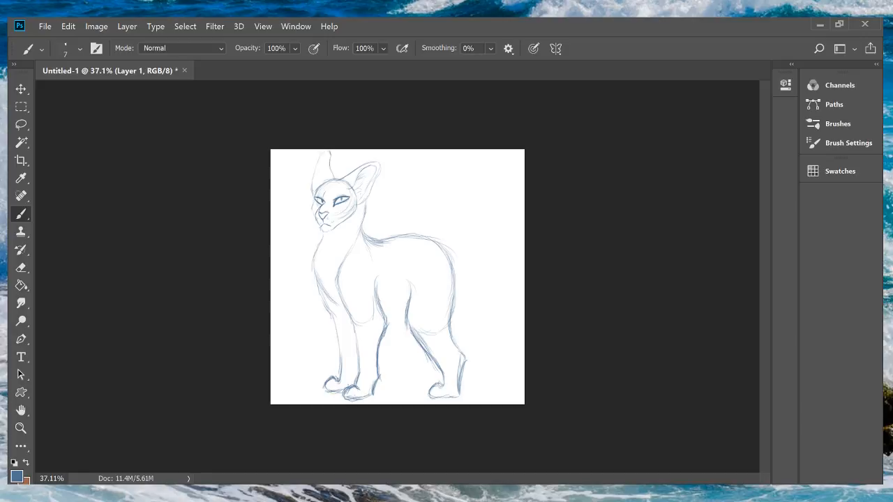
# Step: Strengthen the lower chest line and draw the belly arc between the near foreleg and the thigh
pyautogui.moveTo(325, 296); pyautogui.dragTo(333, 306)
pyautogui.moveTo(391, 305); pyautogui.dragTo(406, 302)
# Step: Try out the far hind leg and its paw between the two near legs
pyautogui.moveTo(395, 333)
pyautogui.mouseDown()
pyautogui.moveTo(386, 346)
pyautogui.moveTo(407, 355)
pyautogui.mouseUp()
pyautogui.moveTo(408, 357); pyautogui.dragTo(413, 375)
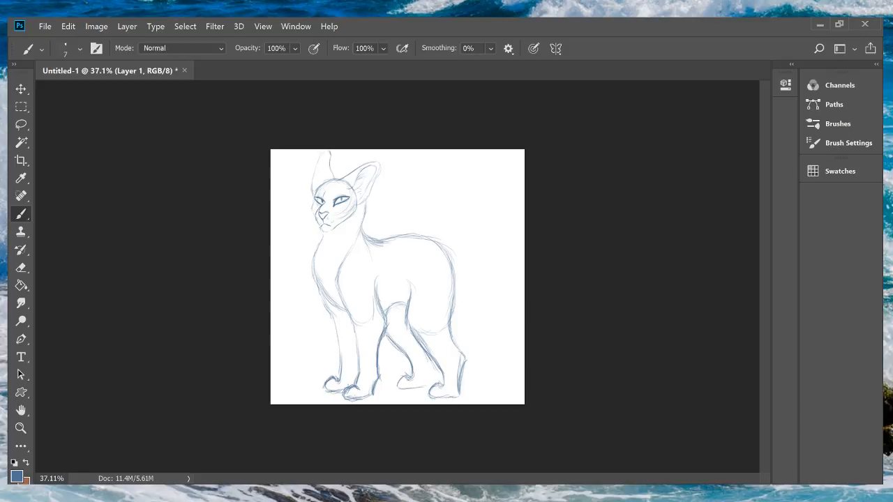
pyautogui.moveTo(417, 359); pyautogui.dragTo(411, 378)
pyautogui.hotkey('ctrl', 'z')
pyautogui.moveTo(388, 336); pyautogui.dragTo(413, 357)
pyautogui.hotkey('ctrl', 'z')
pyautogui.hotkey('ctrl', 'z')
pyautogui.hotkey('ctrl', 'z')
pyautogui.hotkey('ctrl', 'z')
pyautogui.hotkey('ctrl', 'z')
pyautogui.hotkey('ctrl', 'z')
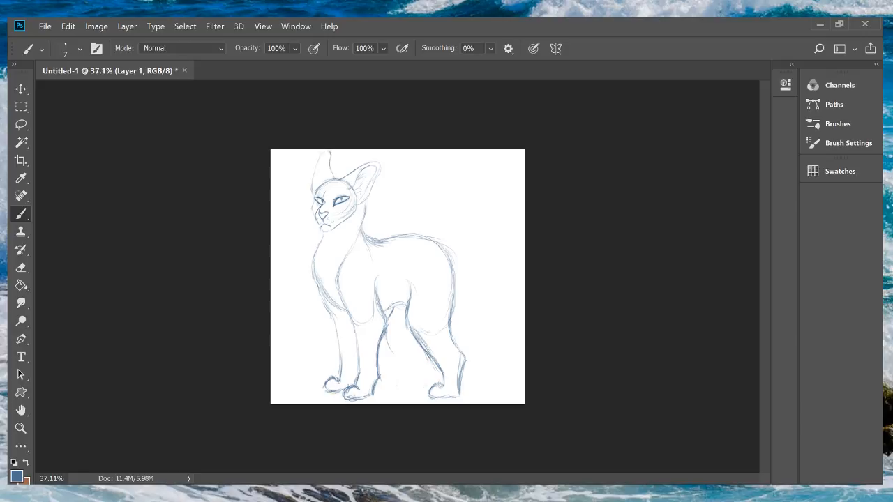
pyautogui.moveTo(388, 339)
pyautogui.mouseDown()
pyautogui.moveTo(410, 371)
pyautogui.moveTo(403, 352)
pyautogui.mouseUp()
pyautogui.hotkey('ctrl', 'z')
pyautogui.hotkey('ctrl', 'z')
pyautogui.hotkey('ctrl', 'z')
pyautogui.hotkey('ctrl', 'z')
pyautogui.hotkey('ctrl', 'z')
pyautogui.hotkey('ctrl', 'z')
# Step: Draw the far hind leg's curved front line with a small paw, its sole and the lower back line
pyautogui.moveTo(387, 336); pyautogui.dragTo(413, 374)
pyautogui.moveTo(407, 360); pyautogui.dragTo(414, 382)
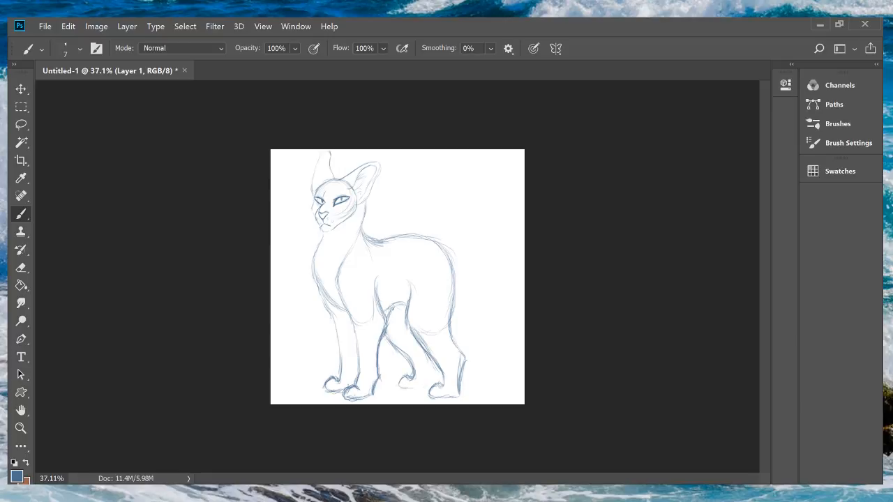
pyautogui.moveTo(403, 387); pyautogui.dragTo(420, 389)
pyautogui.moveTo(411, 386); pyautogui.dragTo(426, 390)
pyautogui.moveTo(429, 357); pyautogui.dragTo(427, 380)
# Step: Move the whole sketch towards the canvas's left edge to free space behind the rump
pyautogui.press('v')
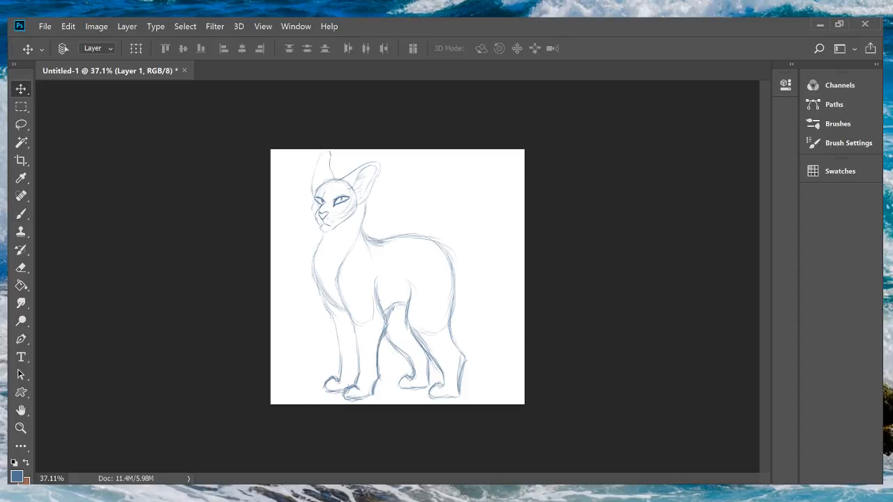
pyautogui.moveTo(391, 279); pyautogui.dragTo(370, 279)
pyautogui.press('b')
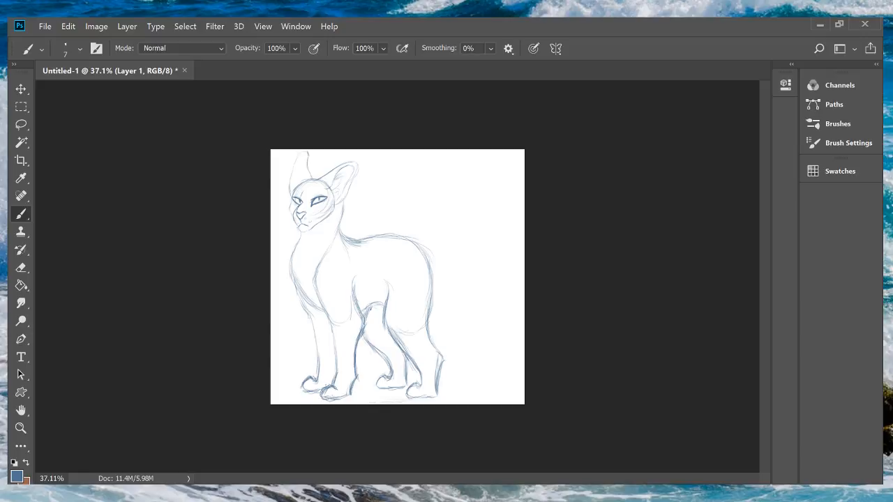
# Step: Redraw the near hind paw's sole slightly lower and strengthen the hock and the back of the thigh
pyautogui.hotkey('ctrl', 'z')
pyautogui.hotkey('ctrl', 'z')
pyautogui.hotkey('ctrl', 'z')
pyautogui.hotkey('ctrl', 'z')
pyautogui.moveTo(411, 399); pyautogui.dragTo(426, 400)
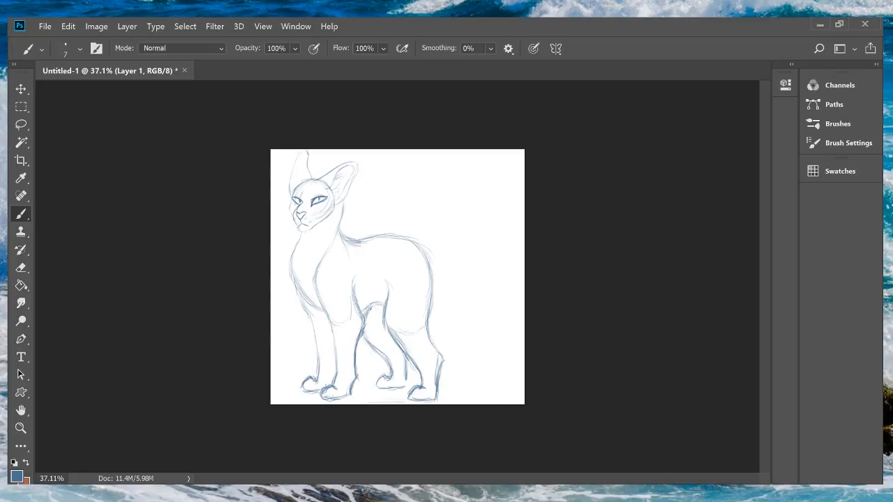
pyautogui.hotkey('ctrl', 'z')
pyautogui.moveTo(429, 339); pyautogui.dragTo(434, 350)
pyautogui.moveTo(427, 312); pyautogui.dragTo(429, 342)
# Step: Try out a tail hanging down from the rump with its end curling up
pyautogui.moveTo(417, 242); pyautogui.dragTo(455, 314)
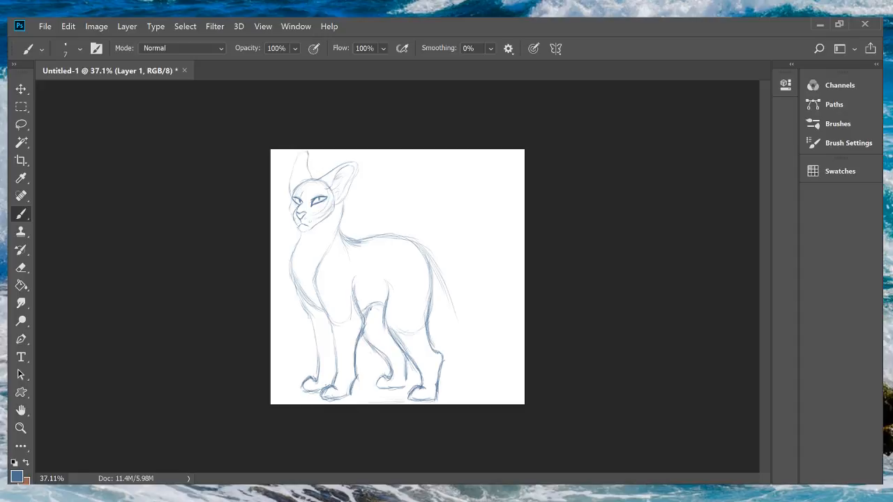
pyautogui.moveTo(427, 257); pyautogui.dragTo(450, 314)
pyautogui.moveTo(443, 281); pyautogui.dragTo(464, 337)
pyautogui.moveTo(472, 316)
pyautogui.mouseDown()
pyautogui.moveTo(471, 342)
pyautogui.moveTo(491, 298)
pyautogui.moveTo(508, 312)
pyautogui.moveTo(488, 367)
pyautogui.mouseUp()
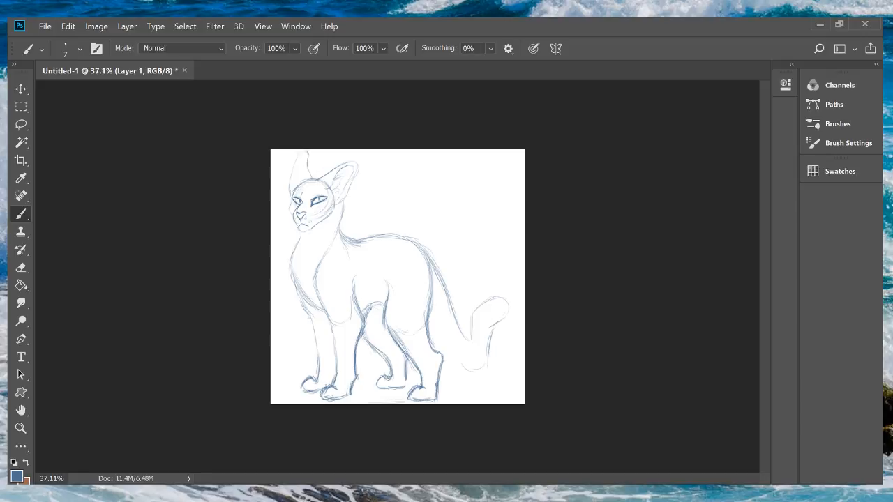
pyautogui.moveTo(448, 289); pyautogui.dragTo(466, 341)
pyautogui.moveTo(476, 310); pyautogui.dragTo(472, 335)
pyautogui.hotkey('ctrl', 'z')
pyautogui.hotkey('ctrl', 'z')
pyautogui.hotkey('ctrl', 'z')
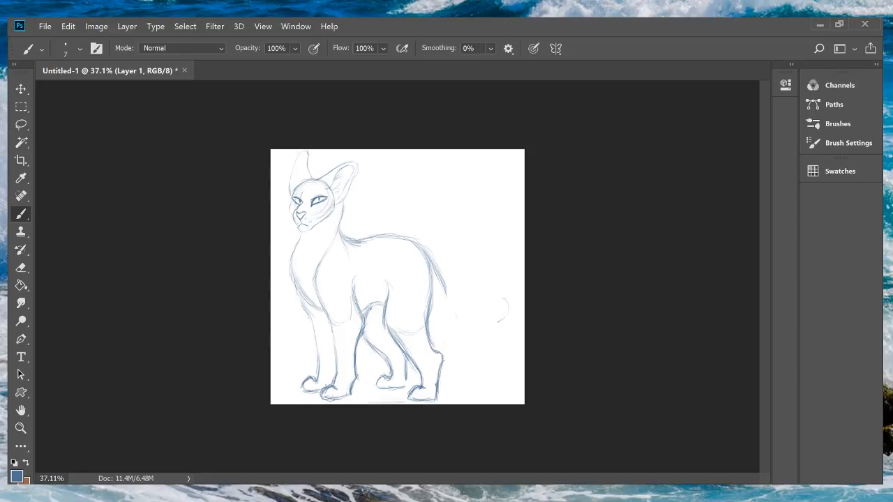
pyautogui.hotkey('ctrl', 'z')
pyautogui.hotkey('ctrl', 'z')
pyautogui.hotkey('ctrl', 'z')
# Step: Draw the tail's inner line sweeping down from the rump, turning in a tight curve and rising back up
pyautogui.moveTo(428, 259)
pyautogui.mouseDown()
pyautogui.moveTo(453, 292)
pyautogui.moveTo(481, 293)
pyautogui.mouseUp()
pyautogui.moveTo(475, 259); pyautogui.dragTo(482, 283)
pyautogui.moveTo(456, 239); pyautogui.dragTo(467, 252)
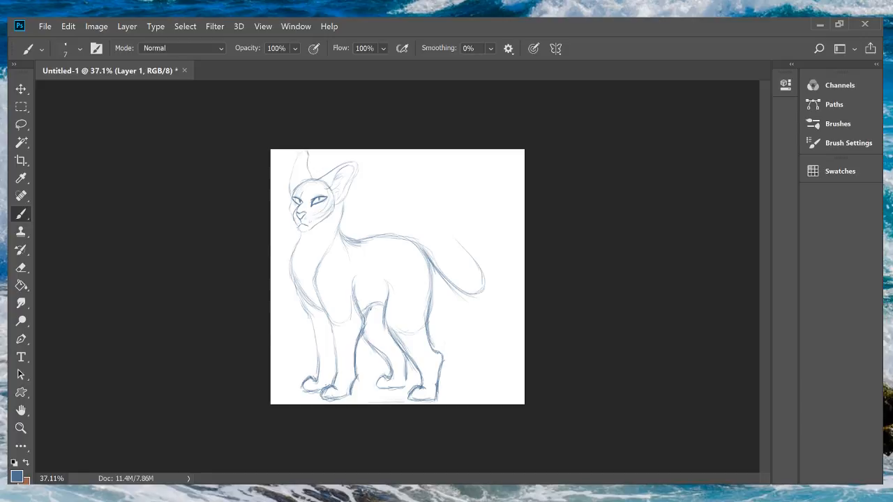
# Step: Try out a raised tail tip and the tail's outer line
pyautogui.moveTo(457, 221)
pyautogui.mouseDown()
pyautogui.moveTo(452, 239)
pyautogui.moveTo(468, 208)
pyautogui.mouseUp()
pyautogui.moveTo(472, 229)
pyautogui.mouseDown()
pyautogui.moveTo(501, 278)
pyautogui.moveTo(503, 302)
pyautogui.mouseUp()
pyautogui.hotkey('ctrl', 'z')
pyautogui.hotkey('ctrl', 'z')
pyautogui.hotkey('ctrl', 'z')
pyautogui.hotkey('ctrl', 'z')
pyautogui.hotkey('ctrl', 'z')
pyautogui.hotkey('ctrl', 'z')
# Step: Draw the tail's raised rounded tip and its outer line, curving down and back under to the rump
pyautogui.moveTo(450, 233); pyautogui.dragTo(462, 246)
pyautogui.moveTo(453, 203)
pyautogui.mouseDown()
pyautogui.moveTo(448, 226)
pyautogui.moveTo(453, 210)
pyautogui.mouseUp()
pyautogui.moveTo(473, 227)
pyautogui.mouseDown()
pyautogui.moveTo(504, 282)
pyautogui.moveTo(501, 306)
pyautogui.moveTo(481, 324)
pyautogui.mouseUp()
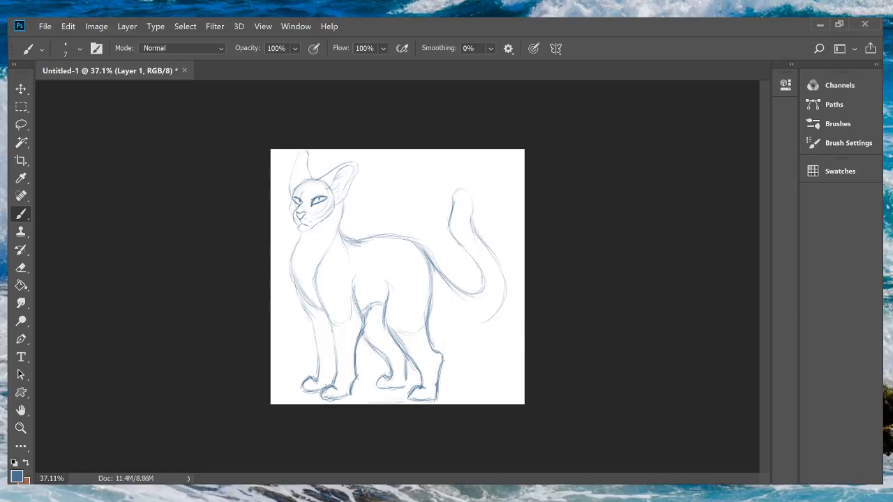
pyautogui.moveTo(433, 305); pyautogui.dragTo(472, 323)
# Step: Lasso the hindquarters with the hind legs and tail, shift them slightly away from the head to lengthen the body, and deselect
pyautogui.press('z')
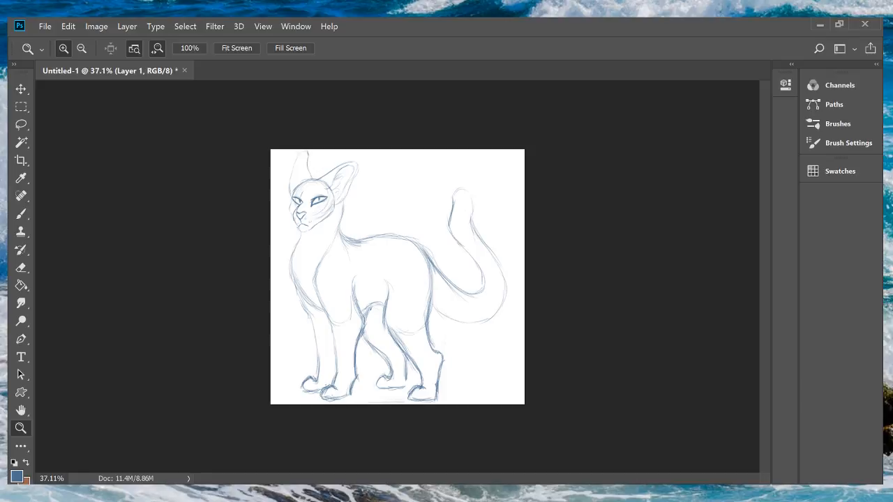
pyautogui.press('l')
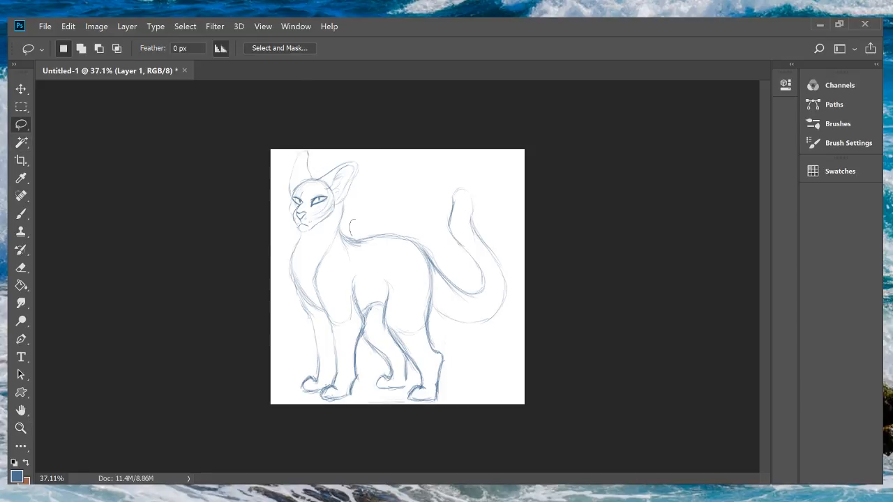
pyautogui.moveTo(356, 245); pyautogui.dragTo(362, 293)
pyautogui.moveTo(362, 327)
pyautogui.mouseDown()
pyautogui.moveTo(379, 404)
pyautogui.moveTo(513, 389)
pyautogui.moveTo(493, 182)
pyautogui.moveTo(388, 177)
pyautogui.moveTo(352, 222)
pyautogui.mouseUp()
pyautogui.press('v')
pyautogui.hotkey('shift', 'Right')
pyautogui.hotkey('shift', 'Right')
pyautogui.hotkey('shift', 'Right')
pyautogui.hotkey('shift', 'Right')
pyautogui.hotkey('shift', 'Right')
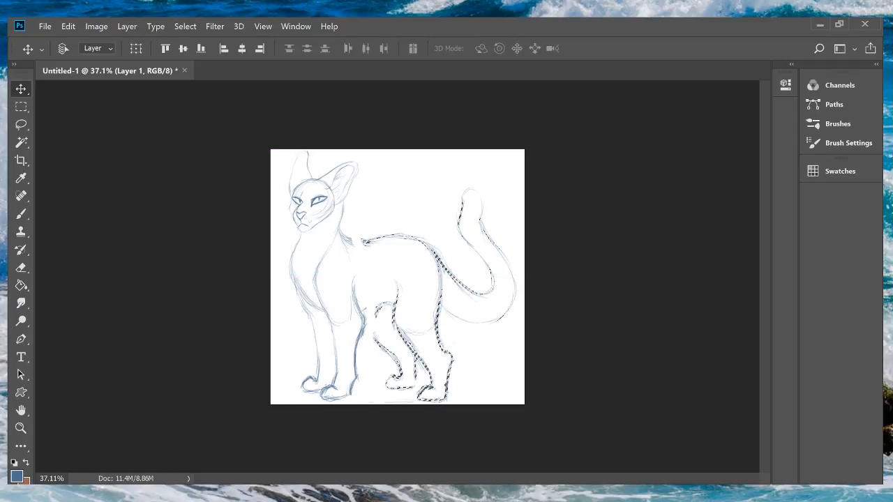
pyautogui.hotkey('ctrl', 'd')
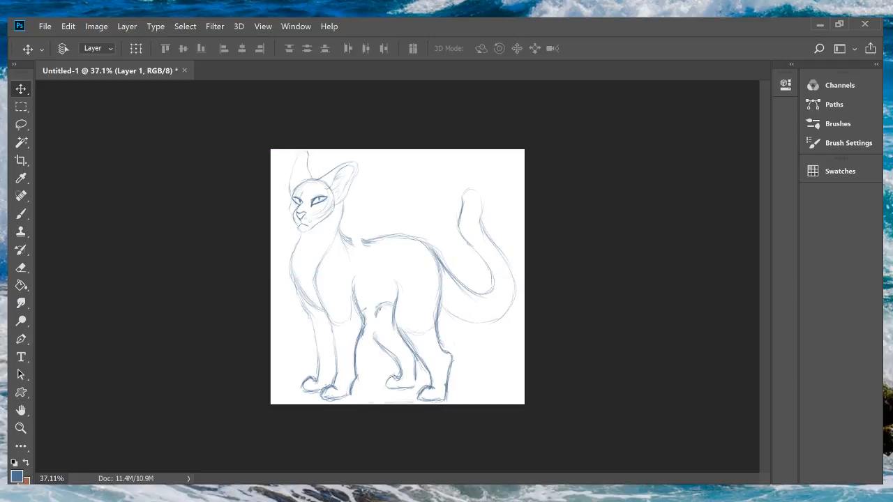
# Step: Brush over the gaps left by the shift, rejoining the back line at the shoulders, the belly line and the far hind leg
pyautogui.press('b')
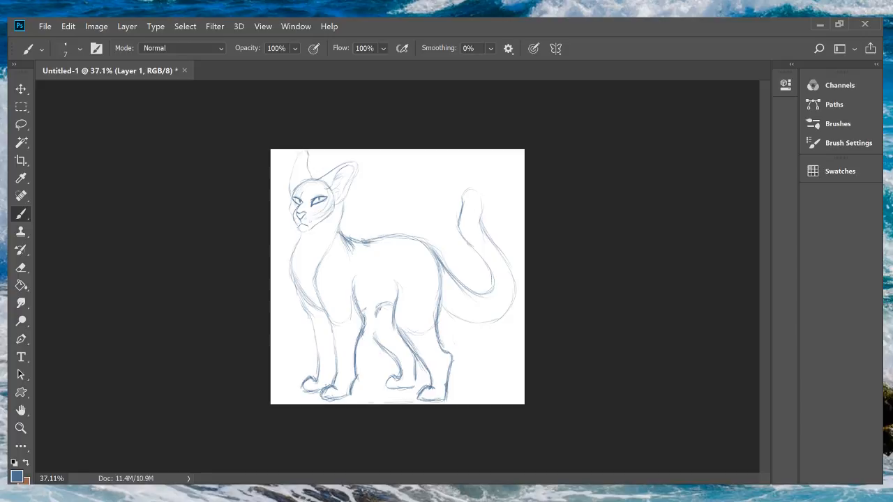
pyautogui.moveTo(346, 236); pyautogui.dragTo(358, 239)
pyautogui.hotkey('ctrl', 'z')
pyautogui.hotkey('ctrl', 'z')
pyautogui.moveTo(344, 233); pyautogui.dragTo(353, 243)
pyautogui.hotkey('ctrl', 'z')
pyautogui.moveTo(347, 237); pyautogui.dragTo(352, 251)
pyautogui.moveTo(362, 309)
pyautogui.mouseDown()
pyautogui.moveTo(391, 304)
pyautogui.moveTo(370, 332)
pyautogui.moveTo(378, 339)
pyautogui.mouseUp()
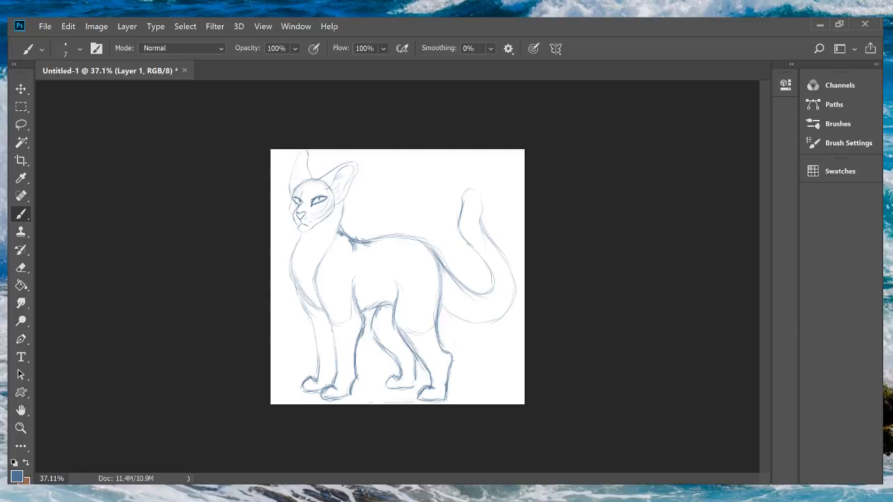
# Step: Remove the far hind leg's lines between the front legs and the near hind leg, keeping the belly line
pyautogui.hotkey('ctrl', 'z')
pyautogui.hotkey('ctrl', 'z')
pyautogui.hotkey('ctrl', 'z')
pyautogui.hotkey('ctrl', 'z')
pyautogui.hotkey('ctrl', 'z')
pyautogui.hotkey('ctrl', 'z')
pyautogui.hotkey('ctrl', 'z')
pyautogui.hotkey('ctrl', 'z')
pyautogui.hotkey('ctrl', 'z')
pyautogui.hotkey('ctrl', 'z')
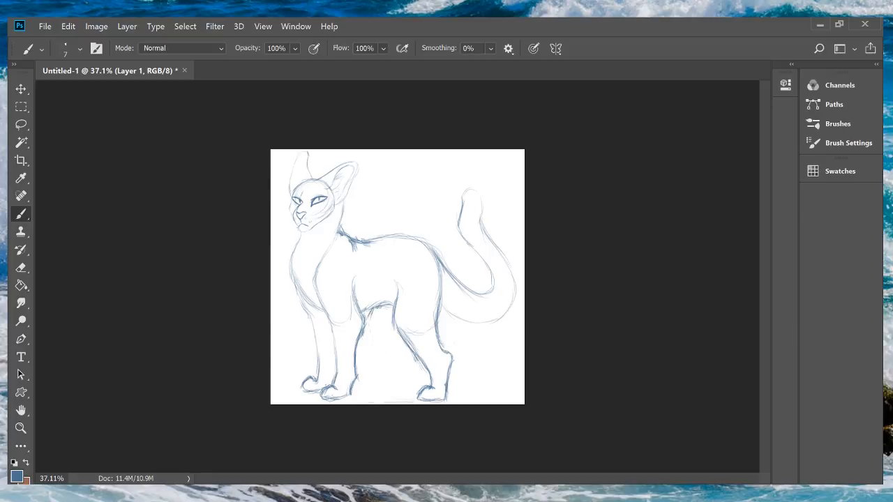
# Step: Redraw the far hind leg and paw in lighter lines, slightly closer to the front legs
pyautogui.moveTo(372, 311); pyautogui.dragTo(366, 333)
pyautogui.moveTo(367, 324)
pyautogui.mouseDown()
pyautogui.moveTo(367, 352)
pyautogui.moveTo(386, 358)
pyautogui.mouseUp()
pyautogui.moveTo(374, 346); pyautogui.dragTo(389, 360)
pyautogui.hotkey('ctrl', 'z')
pyautogui.hotkey('ctrl', 'z')
pyautogui.hotkey('ctrl', 'z')
pyautogui.hotkey('ctrl', 'z')
pyautogui.hotkey('ctrl', 'z')
pyautogui.hotkey('ctrl', 'shift', 'z')
pyautogui.hotkey('ctrl', 'shift', 'z')
pyautogui.hotkey('ctrl', 'shift', 'z')
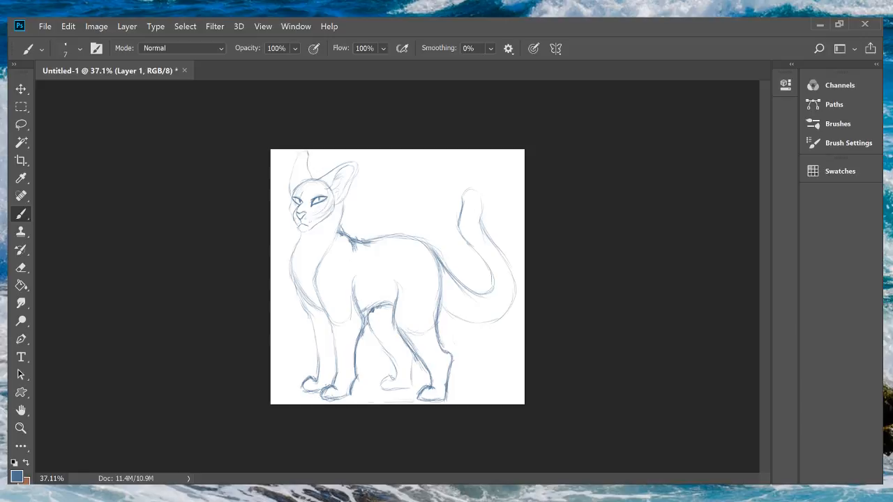
pyautogui.hotkey('ctrl', 'shift', 'z')
pyautogui.hotkey('ctrl', 'shift', 'z')
# Step: Try out small purple tuft strokes below the near ear at the neck and undo them
pyautogui.press('z')
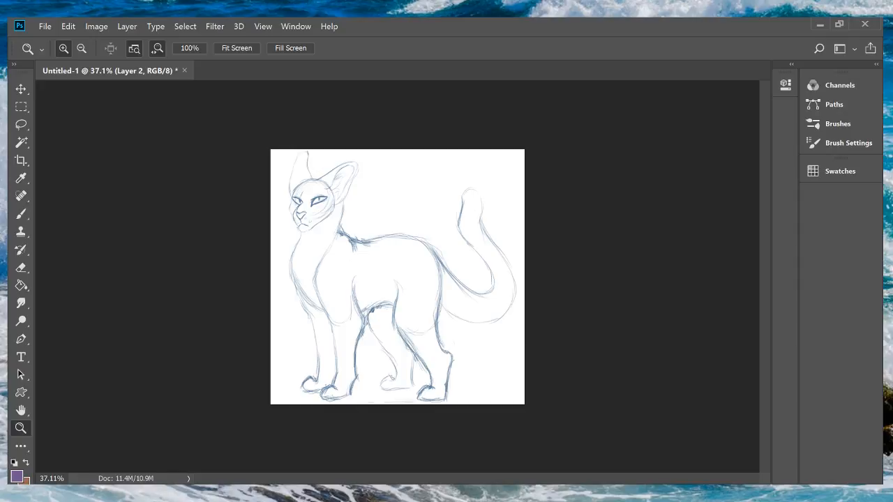
pyautogui.moveTo(314, 209); pyautogui.dragTo(387, 210)
pyautogui.press('b')
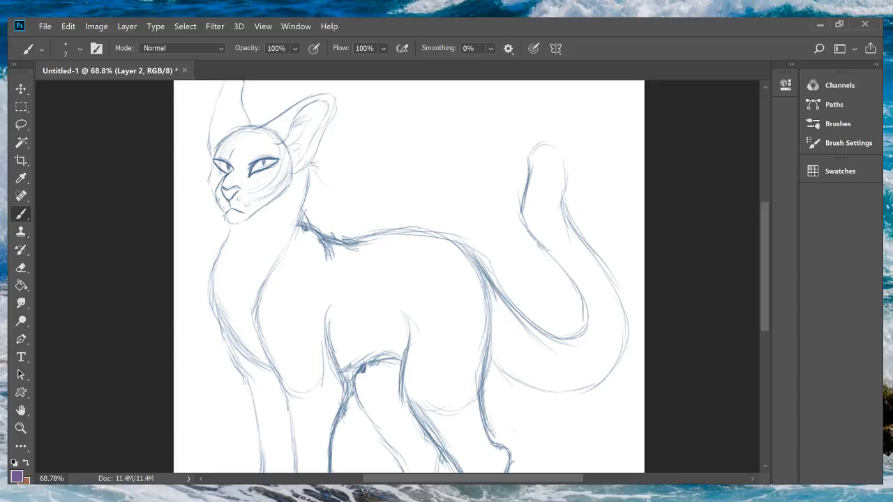
pyautogui.moveTo(315, 180); pyautogui.dragTo(311, 200)
pyautogui.hotkey('ctrl', 'alt', 'z')
pyautogui.hotkey('ctrl', 'alt', 'z')
pyautogui.hotkey('ctrl', 'alt', 'z')
pyautogui.hotkey('ctrl', 'alt', 'z')
# Step: Try out short hair strokes over the forehead and the base of the far ear, undoing each attempt
pyautogui.scroll(4, 408, 277)
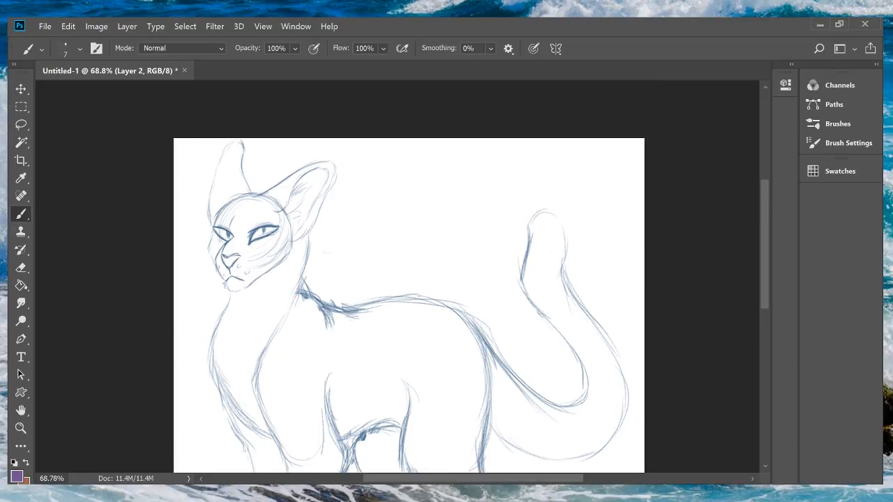
pyautogui.hscroll(-8, 460, 305)
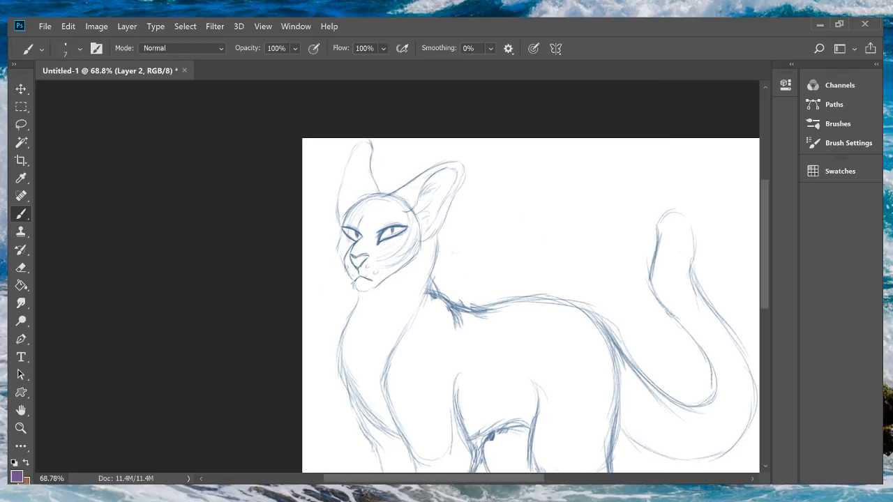
pyautogui.moveTo(379, 187)
pyautogui.mouseDown()
pyautogui.moveTo(387, 193)
pyautogui.moveTo(345, 201)
pyautogui.moveTo(341, 210)
pyautogui.mouseUp()
pyautogui.hotkey('ctrl', 'z')
pyautogui.hotkey('ctrl', 'z')
pyautogui.hotkey('ctrl', 'z')
pyautogui.hotkey('ctrl', 'z')
pyautogui.moveTo(371, 164); pyautogui.dragTo(399, 188)
pyautogui.moveTo(341, 187); pyautogui.dragTo(378, 178)
pyautogui.hotkey('ctrl', 'z')
pyautogui.moveTo(370, 169)
pyautogui.mouseDown()
pyautogui.moveTo(348, 179)
pyautogui.moveTo(337, 201)
pyautogui.mouseUp()
pyautogui.hotkey('ctrl', 'z')
pyautogui.hotkey('ctrl', 'z')
pyautogui.hotkey('ctrl', 'z')
# Step: Try out a long forelock arching over the far ear and down beside the face, with loose neck strands, and undo it
pyautogui.moveTo(400, 169)
pyautogui.mouseDown()
pyautogui.moveTo(407, 181)
pyautogui.moveTo(388, 159)
pyautogui.moveTo(332, 174)
pyautogui.mouseUp()
pyautogui.moveTo(325, 186)
pyautogui.mouseDown()
pyautogui.moveTo(317, 210)
pyautogui.moveTo(326, 212)
pyautogui.moveTo(322, 239)
pyautogui.moveTo(332, 269)
pyautogui.mouseUp()
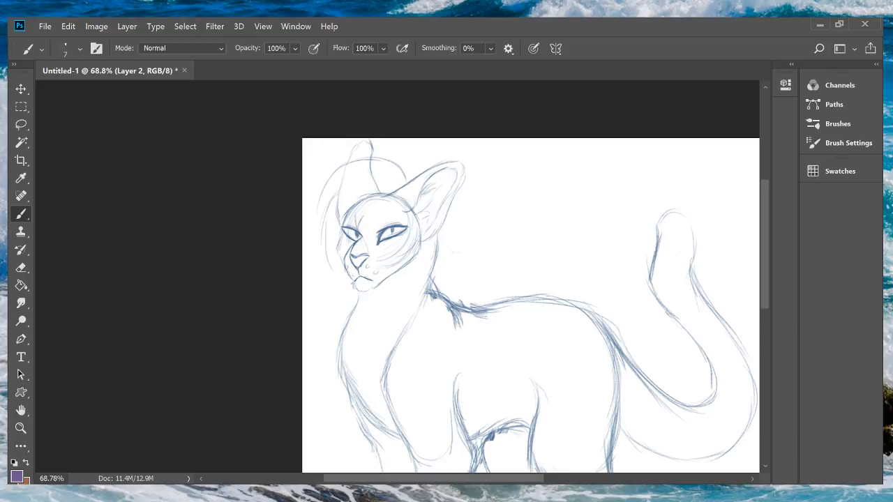
pyautogui.moveTo(371, 236); pyautogui.dragTo(371, 265)
pyautogui.moveTo(417, 170); pyautogui.dragTo(410, 180)
pyautogui.moveTo(452, 236); pyautogui.dragTo(471, 296)
pyautogui.hotkey('ctrl', 'z')
pyautogui.hotkey('ctrl', 'z')
pyautogui.hotkey('ctrl', 'z')
pyautogui.hotkey('ctrl', 'z')
pyautogui.hotkey('ctrl', 'z')
pyautogui.hotkey('ctrl', 'z')
pyautogui.hotkey('ctrl', 'z')
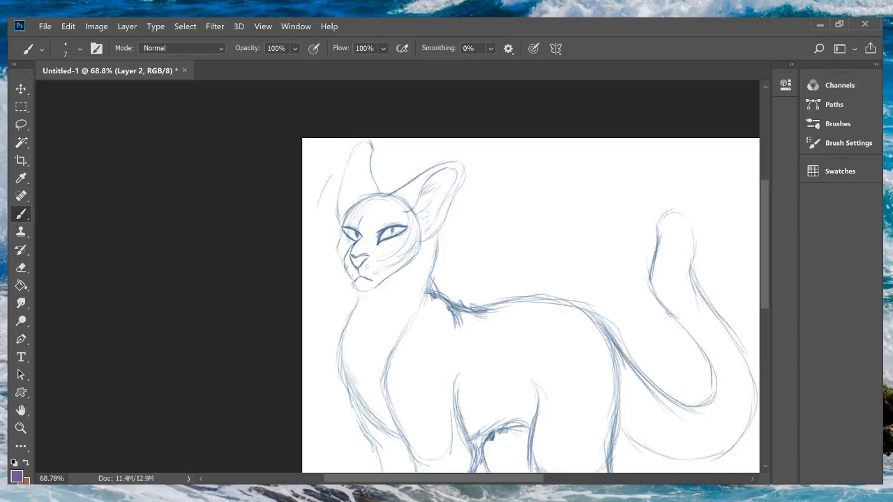
pyautogui.hotkey('ctrl', 'z')
# Step: Try out a lower fringe hugging the top of the head with small marks on the brow, and undo it
pyautogui.moveTo(391, 178)
pyautogui.mouseDown()
pyautogui.moveTo(333, 200)
pyautogui.moveTo(326, 261)
pyautogui.mouseUp()
pyautogui.moveTo(337, 225)
pyautogui.mouseDown()
pyautogui.moveTo(334, 275)
pyautogui.moveTo(341, 248)
pyautogui.mouseUp()
pyautogui.moveTo(361, 216)
pyautogui.mouseDown()
pyautogui.moveTo(360, 233)
pyautogui.moveTo(371, 237)
pyautogui.mouseUp()
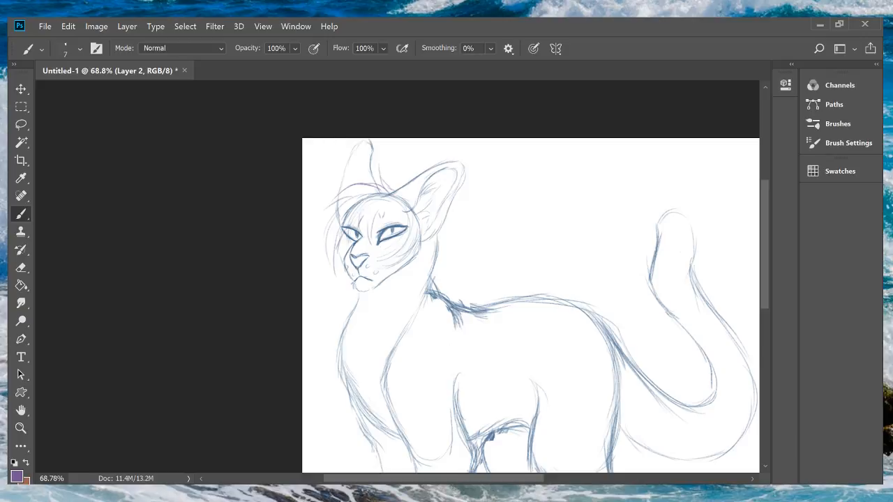
pyautogui.hotkey('ctrl', 'z')
pyautogui.hotkey('ctrl', 'z')
pyautogui.hotkey('ctrl', 'z')
pyautogui.hotkey('ctrl', 'z')
pyautogui.hotkey('ctrl', 'z')
pyautogui.hotkey('ctrl', 'z')
pyautogui.hotkey('ctrl', 'z')
pyautogui.hotkey('ctrl', 'z')
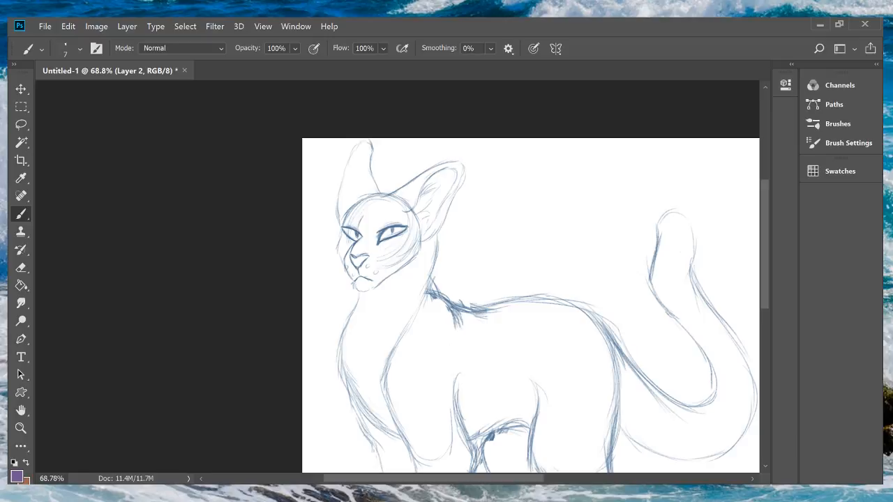
# Step: Try out ragged purple fur tufts hanging from both cheeks
pyautogui.moveTo(424, 230); pyautogui.dragTo(422, 251)
pyautogui.moveTo(425, 244); pyautogui.dragTo(417, 283)
pyautogui.moveTo(340, 234); pyautogui.dragTo(331, 262)
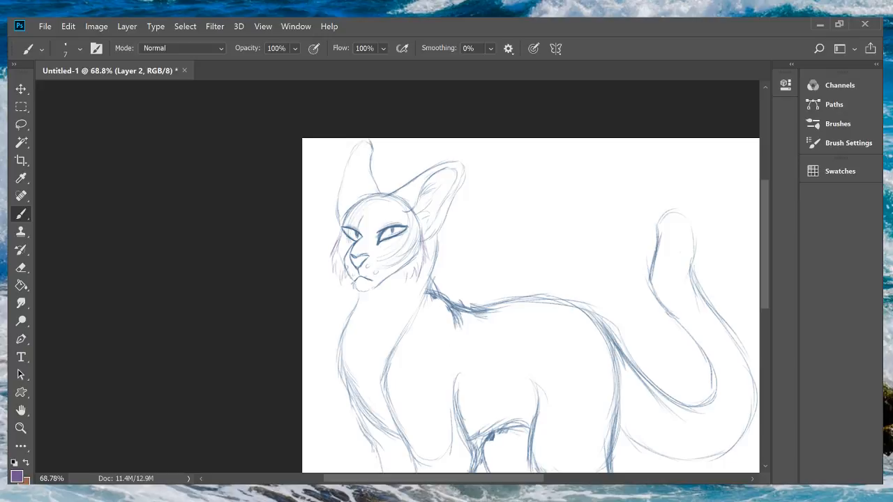
pyautogui.moveTo(414, 271); pyautogui.dragTo(402, 288)
# Step: Mirror the canvas horizontally and back to check the whole cat's proportions
pyautogui.scroll(1, 530, 279)
pyautogui.scroll(-5, 530, 279)
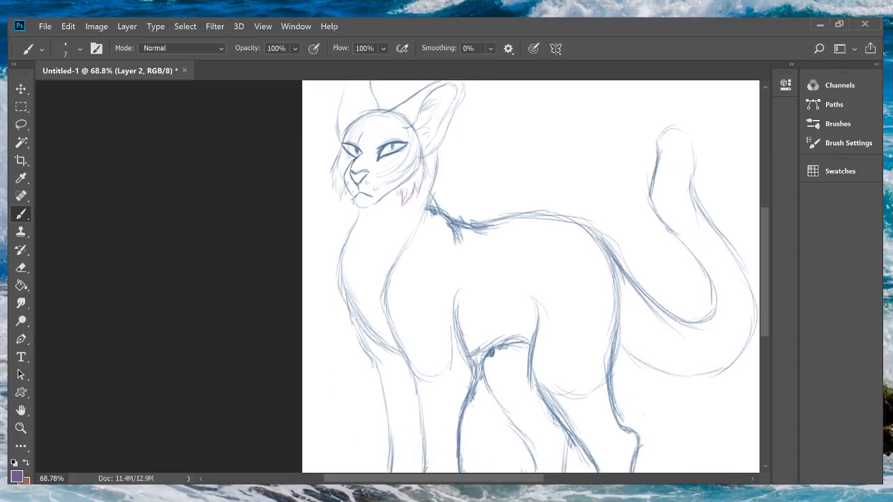
pyautogui.scroll(-1, 530, 279)
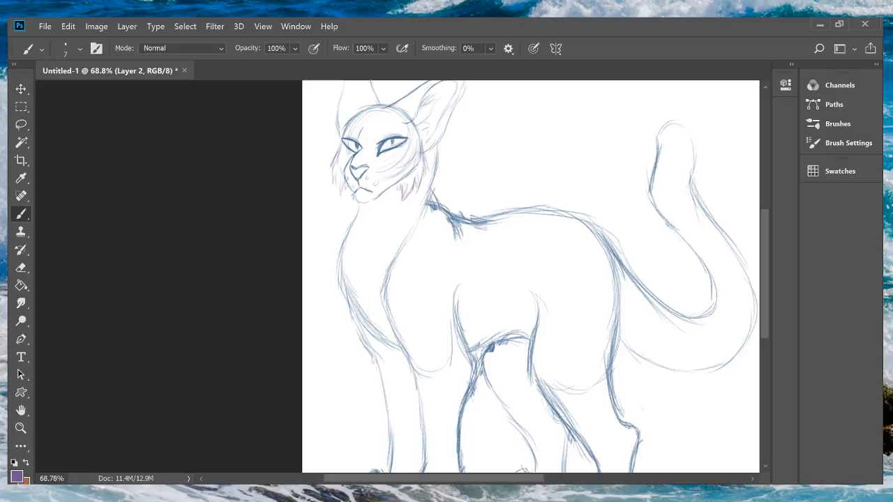
pyautogui.press('z')
pyautogui.scroll(-3, 268, 294)
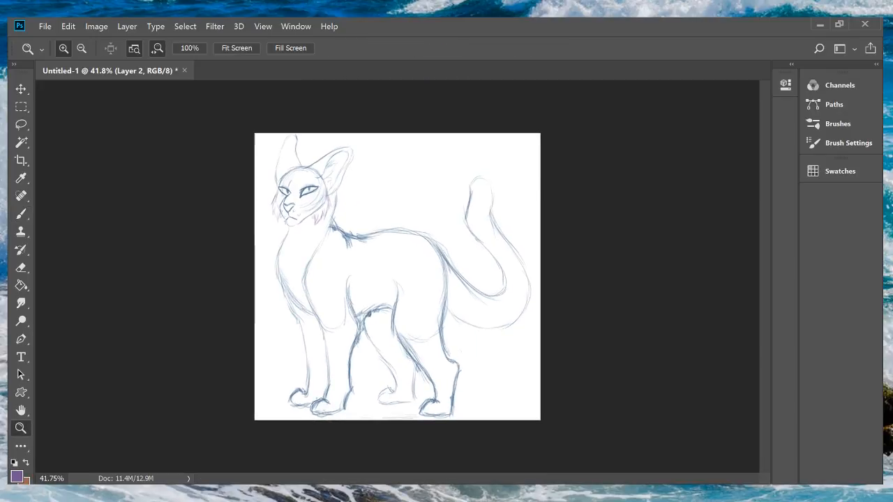
pyautogui.hotkey('ctrl', 'shift', 'h')
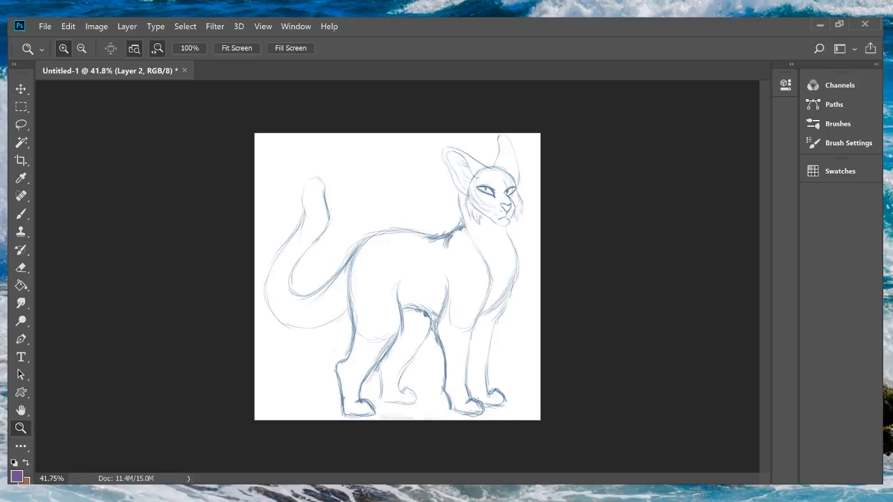
pyautogui.hotkey('ctrl', 'shift', 'h')
pyautogui.hotkey('ctrl', 'shift', 'h')
pyautogui.hotkey('ctrl', 'shift', 'h')
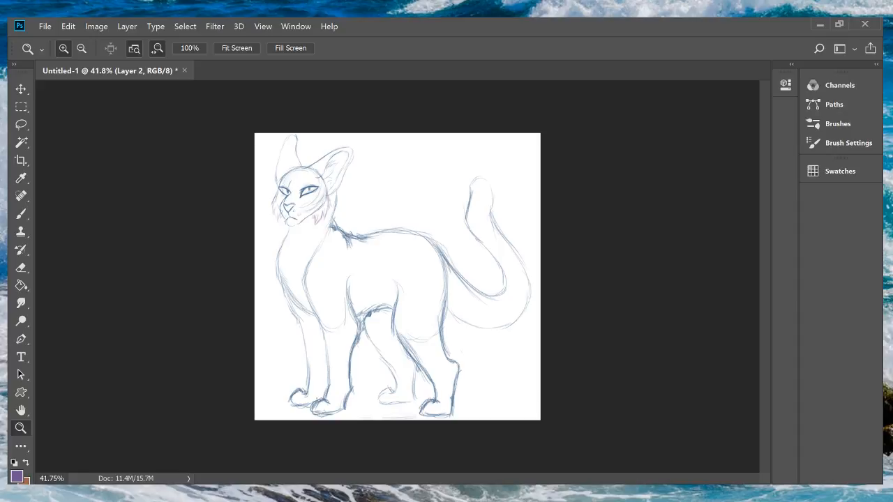
# Step: Try out a long strand falling from behind the near cheek along the neck to the chest, and undo it
pyautogui.moveTo(398, 209); pyautogui.dragTo(467, 210)
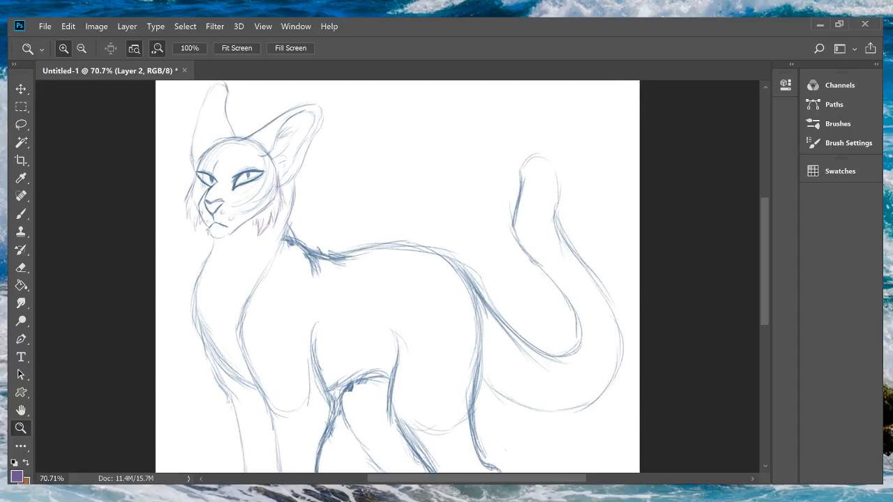
pyautogui.hscroll(-3, 438, 279)
pyautogui.scroll(3, 477, 277)
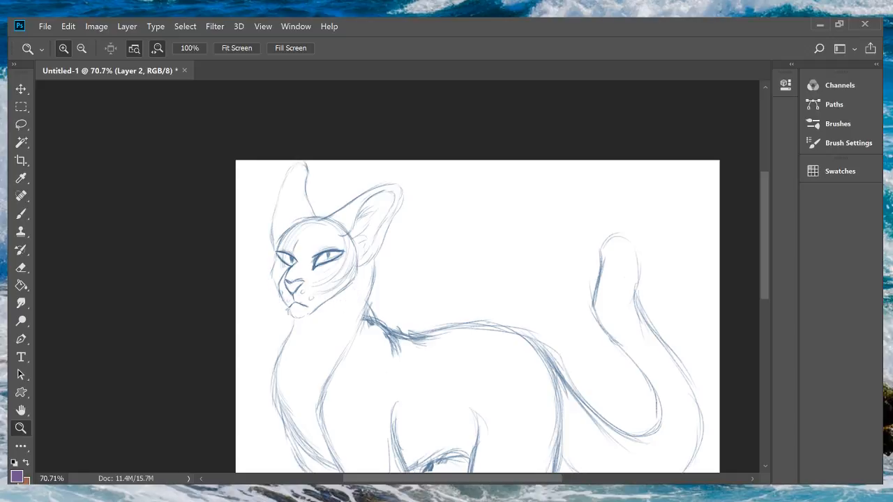
pyautogui.press('b')
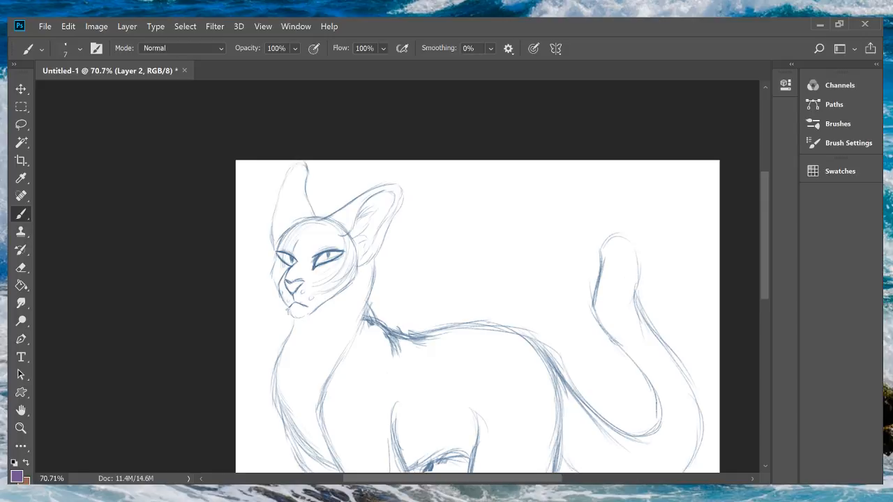
pyautogui.moveTo(357, 244)
pyautogui.mouseDown()
pyautogui.moveTo(354, 307)
pyautogui.moveTo(311, 368)
pyautogui.moveTo(314, 427)
pyautogui.moveTo(306, 355)
pyautogui.mouseUp()
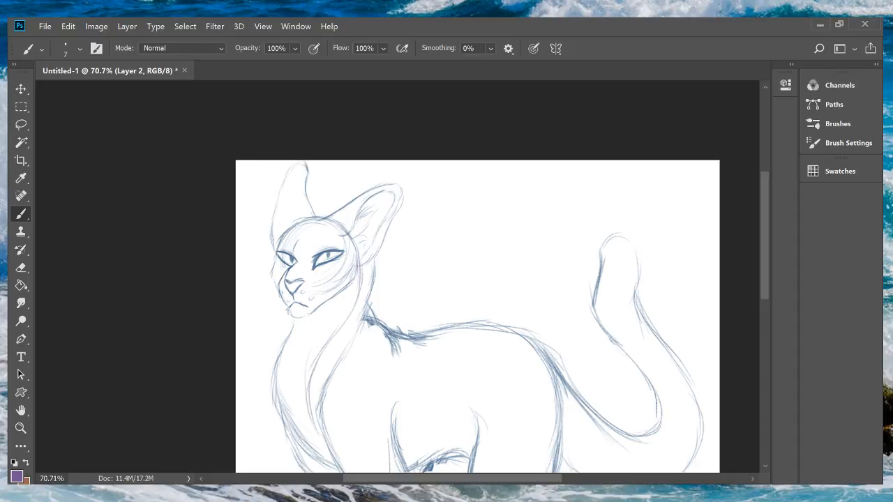
pyautogui.hotkey('ctrl', 'alt', 'z')
pyautogui.hotkey('ctrl', 'alt', 'z')
pyautogui.hotkey('ctrl', 'alt', 'z')
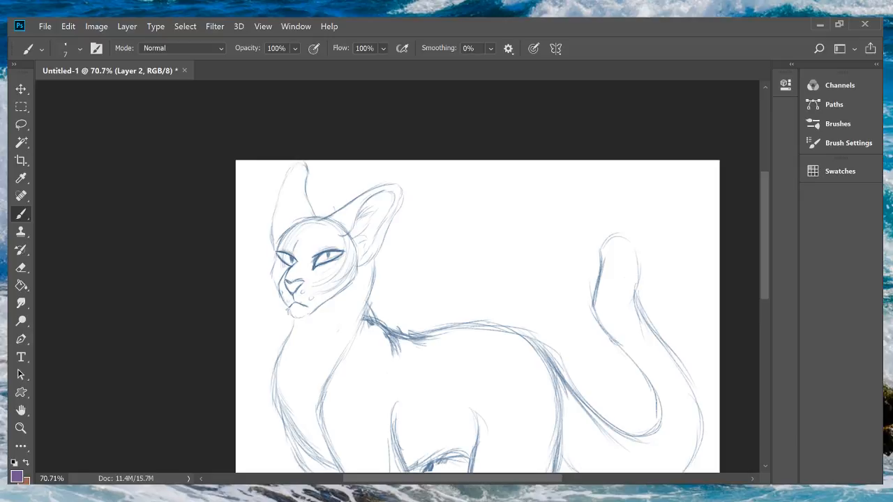
# Step: Try out hair strokes curving from the top of the head around the outside of the far ear, and undo them
pyautogui.moveTo(305, 195)
pyautogui.mouseDown()
pyautogui.moveTo(335, 207)
pyautogui.moveTo(285, 196)
pyautogui.moveTo(255, 245)
pyautogui.moveTo(257, 277)
pyautogui.mouseUp()
pyautogui.moveTo(255, 241); pyautogui.dragTo(271, 285)
pyautogui.hotkey('ctrl', 'z')
pyautogui.hotkey('ctrl', 'z')
pyautogui.hotkey('ctrl', 'z')
pyautogui.hotkey('ctrl', 'z')
pyautogui.hotkey('ctrl', 'z')
# Step: Try out a ragged mane outline behind the neck and a pointed forelock sweeping over the far ear beside the face
pyautogui.moveTo(395, 266)
pyautogui.mouseDown()
pyautogui.moveTo(407, 278)
pyautogui.moveTo(398, 299)
pyautogui.moveTo(417, 317)
pyautogui.mouseUp()
pyautogui.moveTo(398, 319)
pyautogui.mouseDown()
pyautogui.moveTo(433, 329)
pyautogui.moveTo(418, 343)
pyautogui.mouseUp()
pyautogui.moveTo(331, 210)
pyautogui.mouseDown()
pyautogui.moveTo(276, 191)
pyautogui.moveTo(256, 224)
pyautogui.mouseUp()
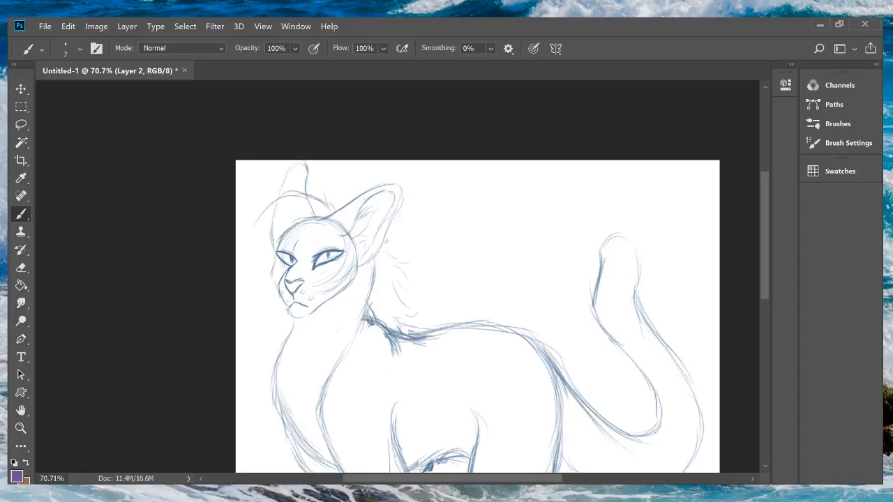
pyautogui.moveTo(293, 195)
pyautogui.mouseDown()
pyautogui.moveTo(268, 216)
pyautogui.moveTo(252, 251)
pyautogui.mouseUp()
pyautogui.moveTo(290, 191)
pyautogui.mouseDown()
pyautogui.moveTo(257, 227)
pyautogui.moveTo(251, 301)
pyautogui.mouseUp()
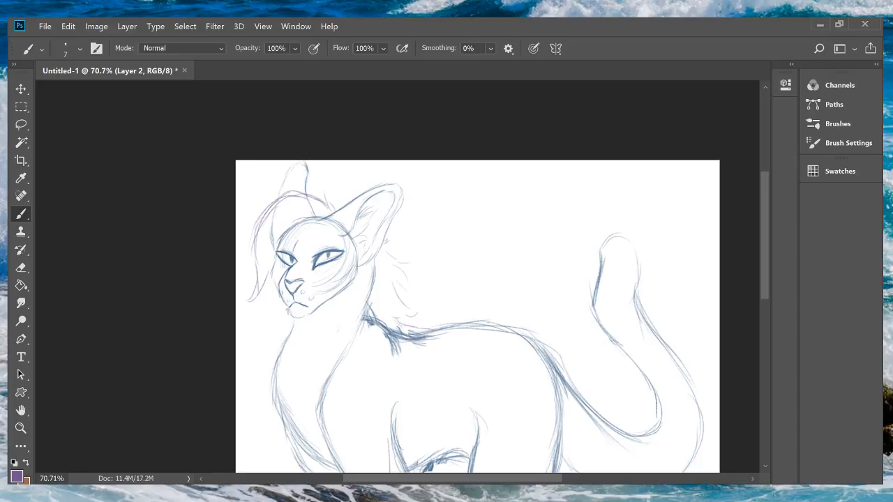
pyautogui.moveTo(280, 234)
pyautogui.mouseDown()
pyautogui.moveTo(281, 282)
pyautogui.moveTo(303, 281)
pyautogui.mouseUp()
pyautogui.moveTo(307, 246); pyautogui.dragTo(304, 270)
# Step: Undo all the mane and forelock strokes
pyautogui.hotkey('ctrl', 'z')
pyautogui.hotkey('ctrl', 'z')
pyautogui.hotkey('ctrl', 'z')
pyautogui.hotkey('ctrl', 'z')
pyautogui.hotkey('ctrl', 'z')
pyautogui.hotkey('ctrl', 'z')
pyautogui.hotkey('ctrl', 'z')
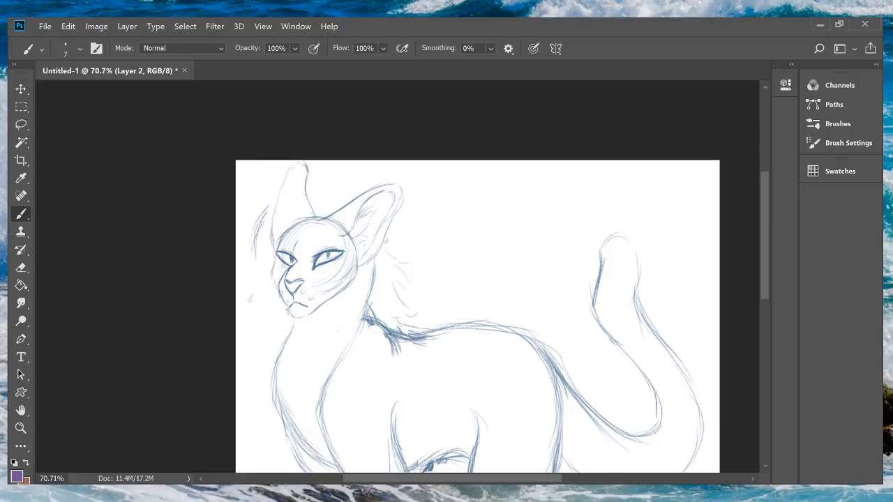
pyautogui.hotkey('ctrl', 'z')
pyautogui.hotkey('ctrl', 'z')
pyautogui.hotkey('ctrl', 'z')
pyautogui.hotkey('ctrl', 'z')
pyautogui.hotkey('ctrl', 'z')
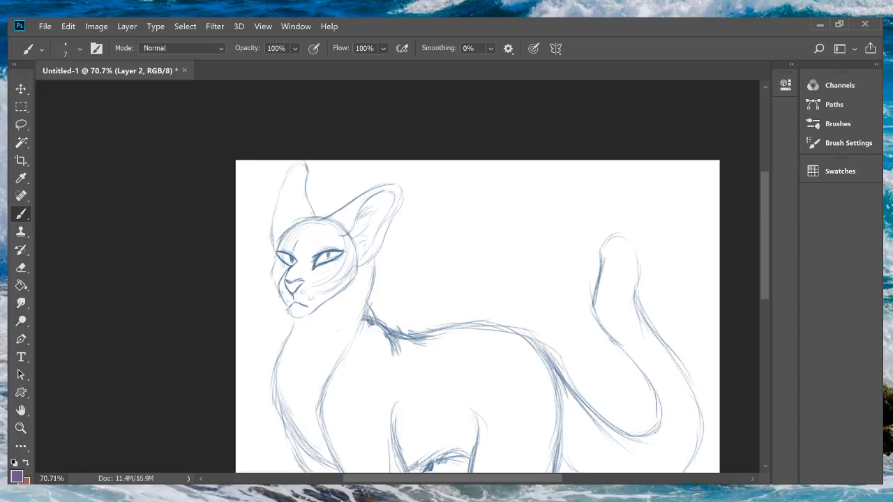
pyautogui.press('z')
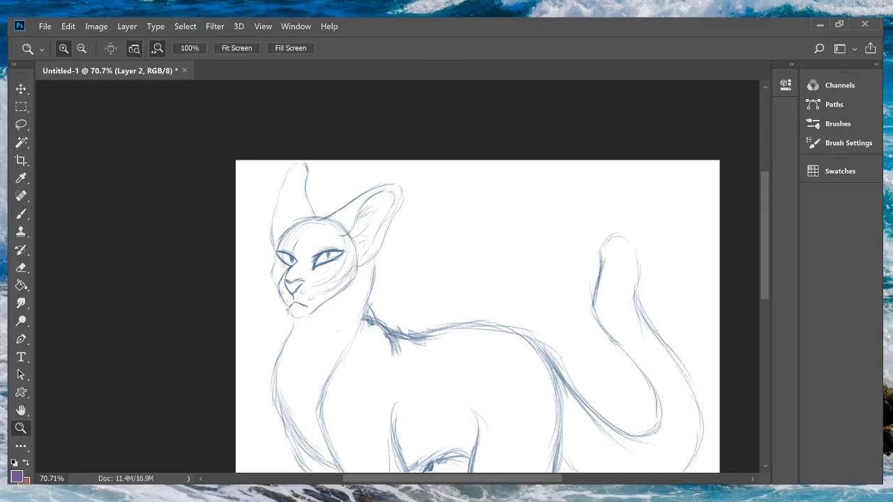
pyautogui.scroll(-4, 396, 277)
pyautogui.scroll(3, 397, 277)
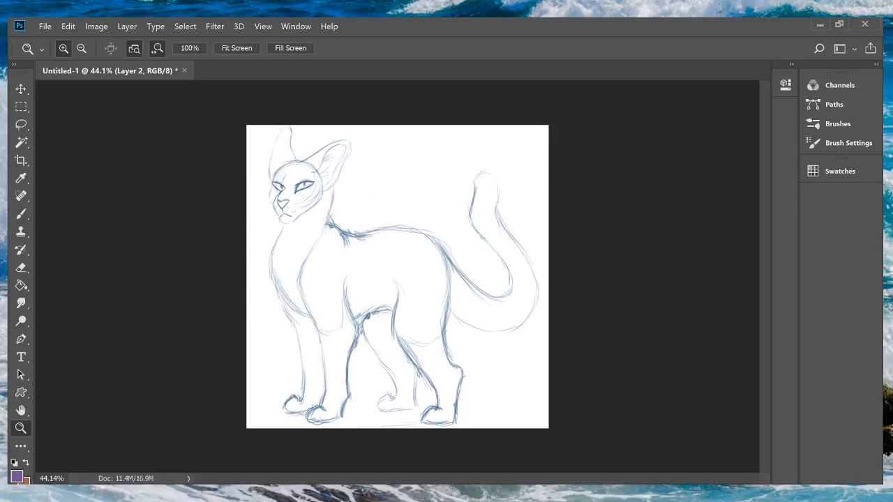
pyautogui.scroll(5, 395, 179)
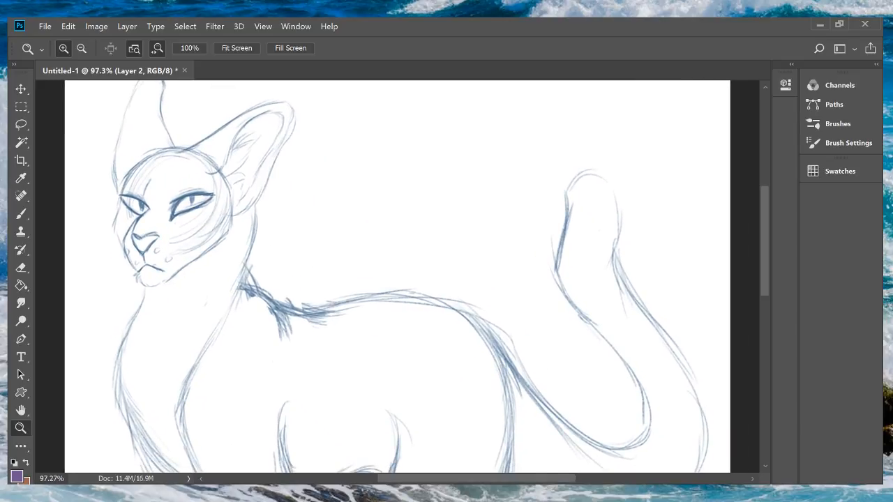
# Step: Sketch a purple forelock arcing from the crown over the far ear, with strands falling beside the far cheek and across the forehead
pyautogui.hscroll(-6, 396, 277)
pyautogui.scroll(3, 397, 277)
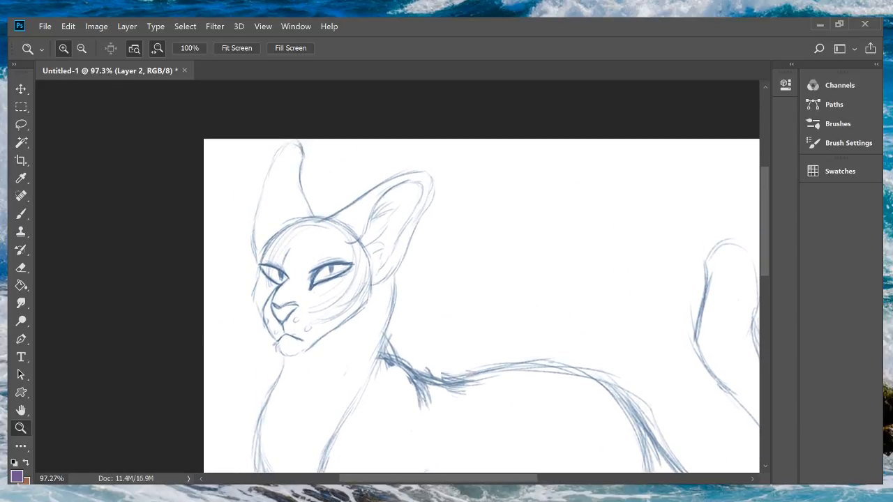
pyautogui.scroll(2, 303, 249)
pyautogui.press('b')
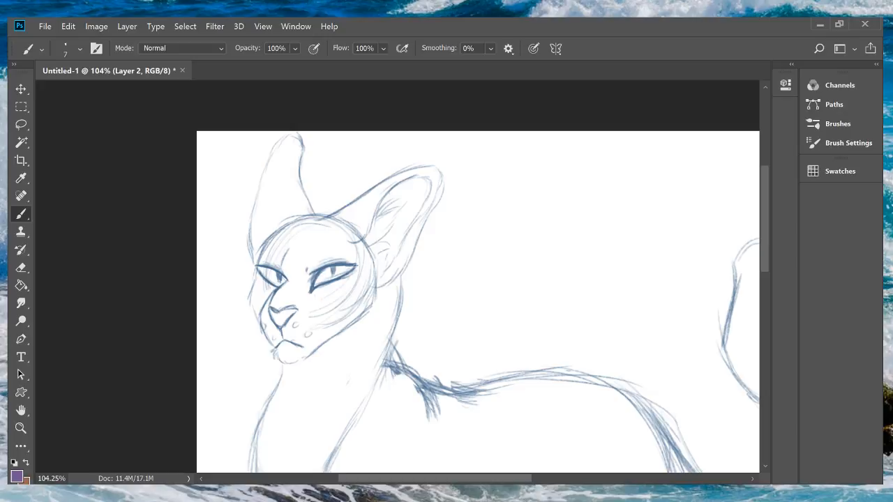
pyautogui.moveTo(320, 168); pyautogui.dragTo(339, 209)
pyautogui.moveTo(321, 179)
pyautogui.mouseDown()
pyautogui.moveTo(285, 160)
pyautogui.moveTo(220, 210)
pyautogui.mouseUp()
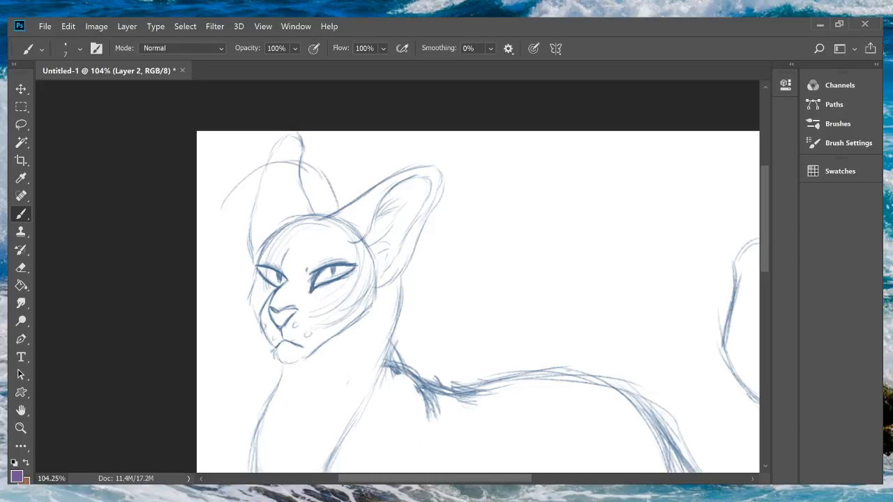
pyautogui.moveTo(274, 183)
pyautogui.mouseDown()
pyautogui.moveTo(217, 237)
pyautogui.moveTo(231, 312)
pyautogui.mouseUp()
pyautogui.moveTo(229, 252); pyautogui.dragTo(232, 293)
pyautogui.moveTo(245, 233); pyautogui.dragTo(248, 301)
pyautogui.moveTo(257, 271); pyautogui.dragTo(251, 328)
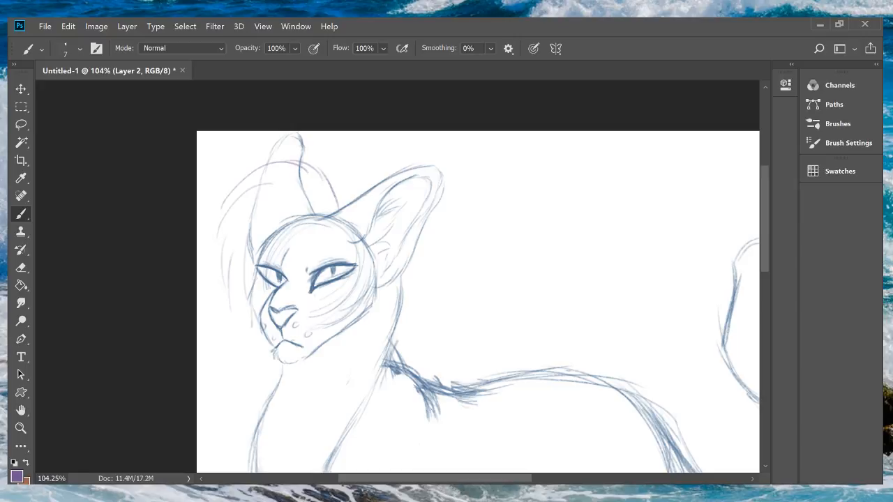
pyautogui.moveTo(275, 241); pyautogui.dragTo(298, 320)
pyautogui.moveTo(320, 236); pyautogui.dragTo(318, 249)
# Step: Try out short mane strokes behind the near ear and neck, and undo them
pyautogui.moveTo(428, 251); pyautogui.dragTo(444, 257)
pyautogui.moveTo(439, 296); pyautogui.dragTo(440, 345)
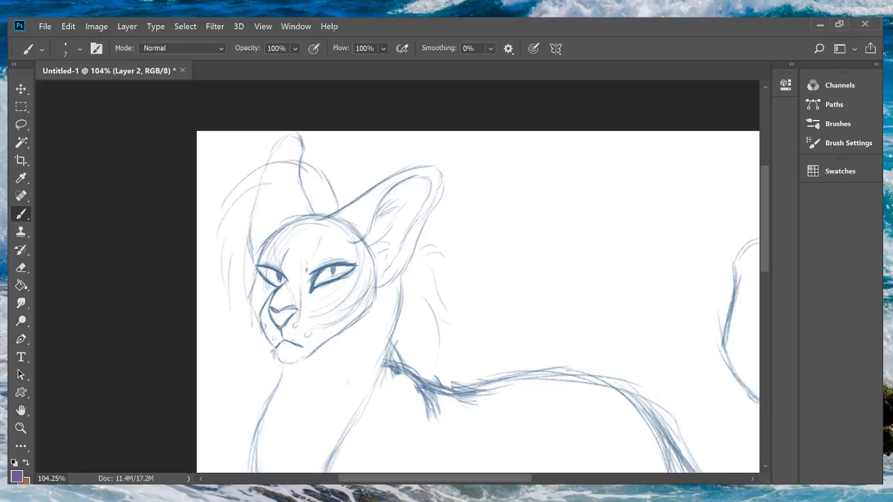
pyautogui.hotkey('ctrl', 'z')
pyautogui.hotkey('ctrl', 'z')
pyautogui.hotkey('ctrl', 'z')
pyautogui.hotkey('ctrl', 'z')
# Step: Sketch the mane outline curving from behind the near ear down the back of the neck into the shoulders
pyautogui.moveTo(419, 245)
pyautogui.mouseDown()
pyautogui.moveTo(448, 277)
pyautogui.moveTo(466, 354)
pyautogui.mouseUp()
pyautogui.moveTo(436, 320)
pyautogui.mouseDown()
pyautogui.moveTo(499, 377)
pyautogui.moveTo(511, 369)
pyautogui.moveTo(568, 377)
pyautogui.moveTo(447, 417)
pyautogui.mouseUp()
pyautogui.scroll(-5, 477, 279)
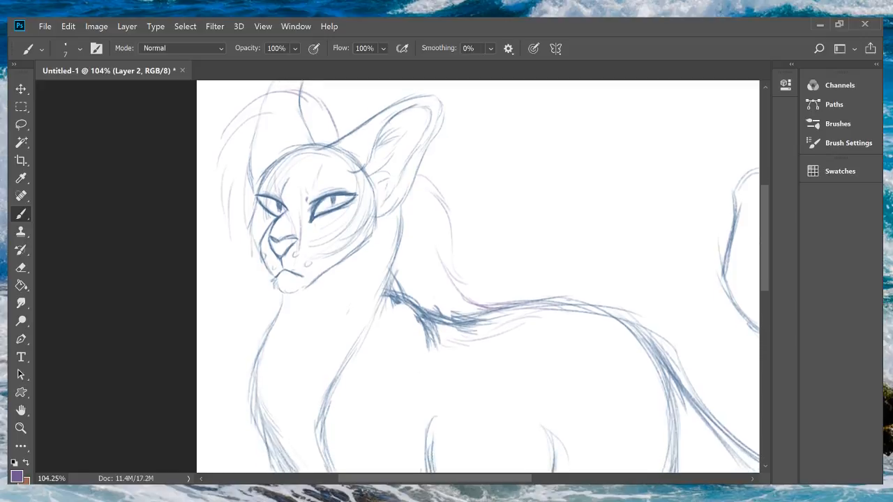
pyautogui.scroll(-2, 478, 279)
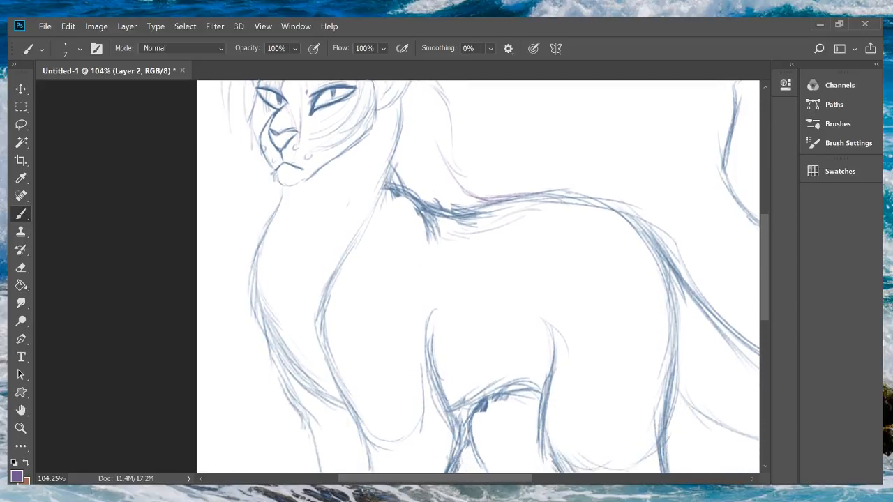
pyautogui.scroll(4, 477, 279)
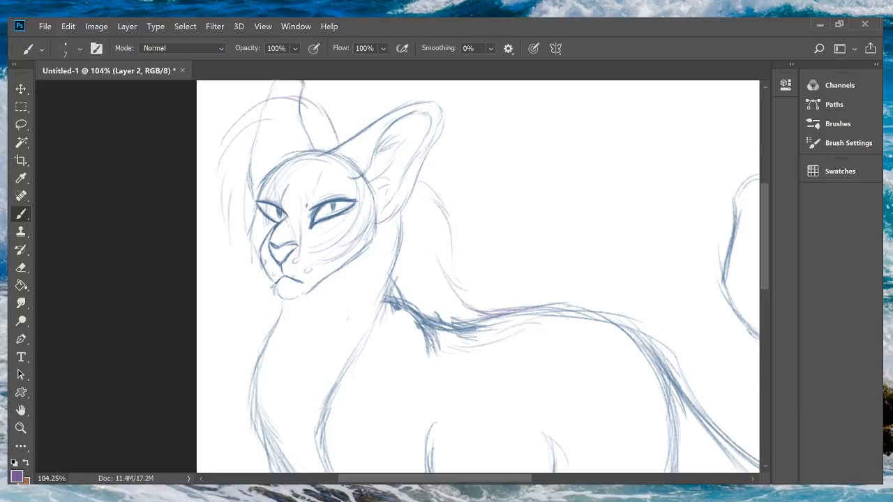
# Step: Lasso the forelock strokes and shift them slightly inward toward the face, leaving nothing selected
pyautogui.press('z')
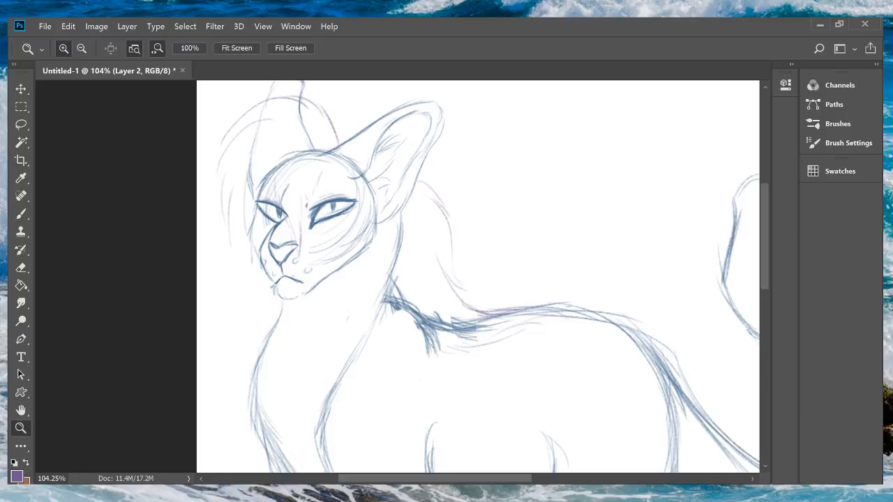
pyautogui.scroll(-5, 478, 279)
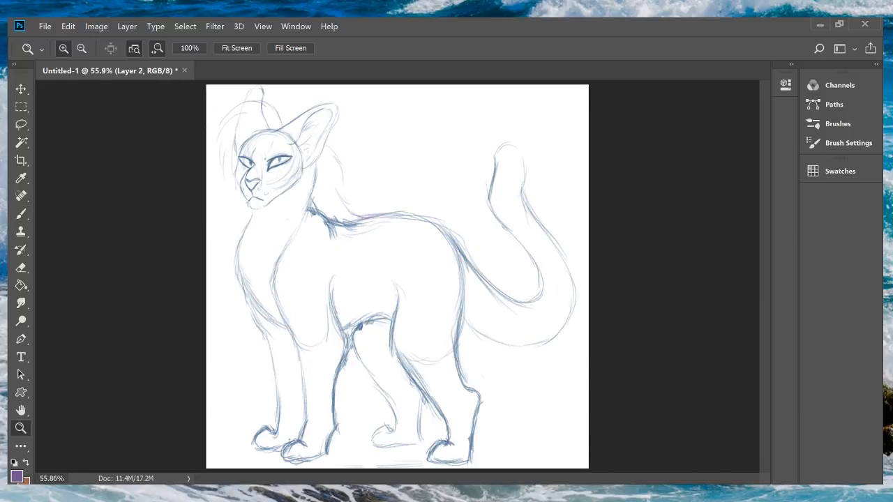
pyautogui.scroll(1, 397, 126)
pyautogui.scroll(1, 397, 268)
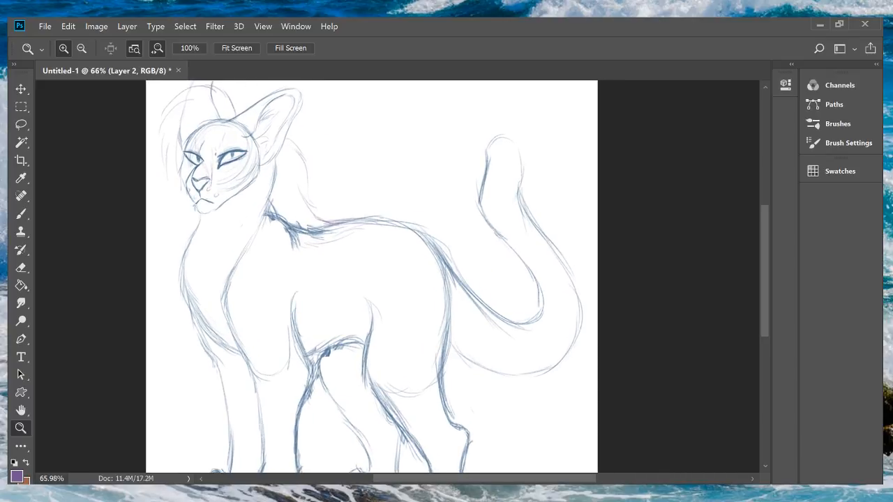
pyautogui.scroll(-2, 398, 268)
pyautogui.scroll(4, 397, 268)
pyautogui.scroll(2, 212, 191)
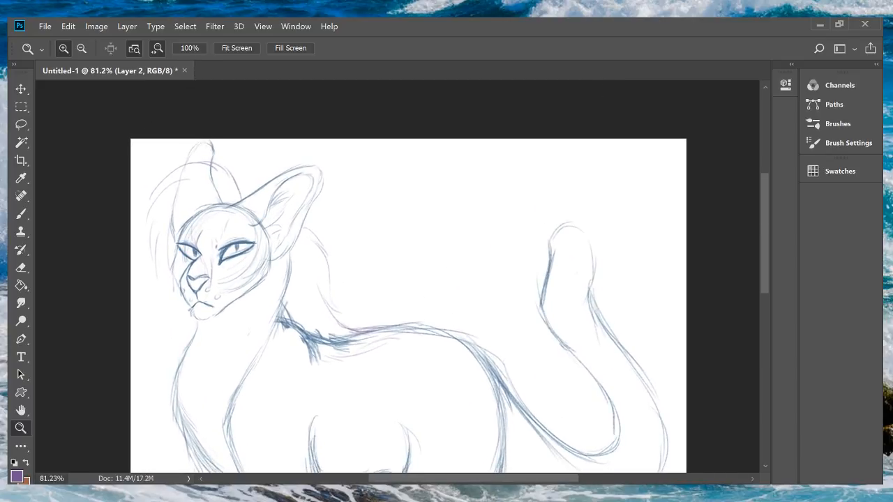
pyautogui.click(21, 124)
pyautogui.moveTo(257, 154)
pyautogui.mouseDown()
pyautogui.moveTo(229, 142)
pyautogui.moveTo(132, 218)
pyautogui.moveTo(173, 328)
pyautogui.moveTo(194, 333)
pyautogui.moveTo(217, 281)
pyautogui.mouseUp()
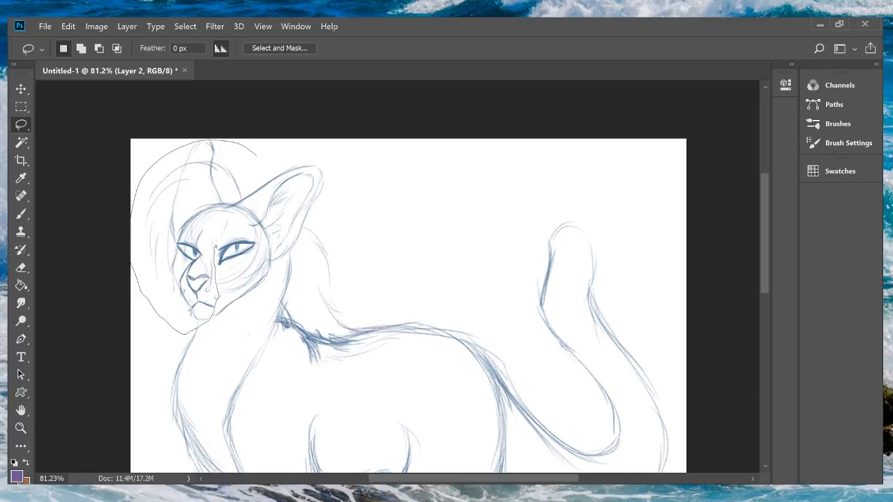
pyautogui.moveTo(215, 246); pyautogui.dragTo(254, 207)
pyautogui.press('v')
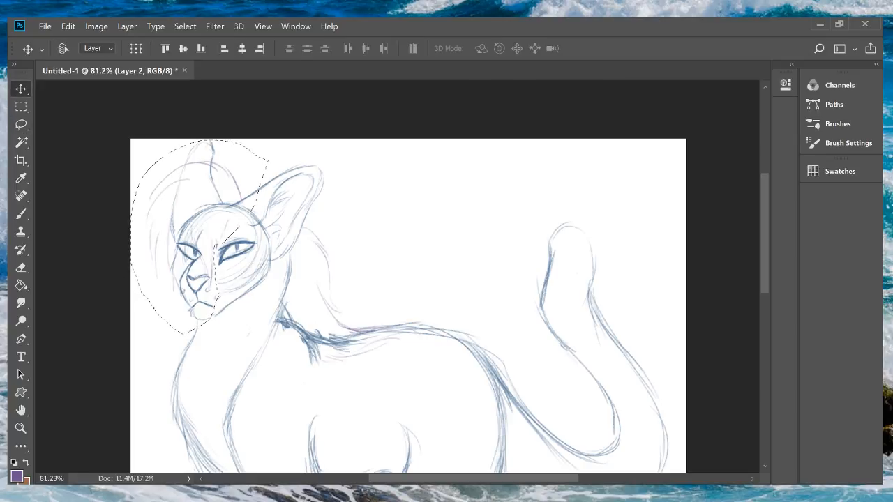
pyautogui.hotkey('ctrl', 'd')
pyautogui.moveTo(238, 187); pyautogui.dragTo(241, 183)
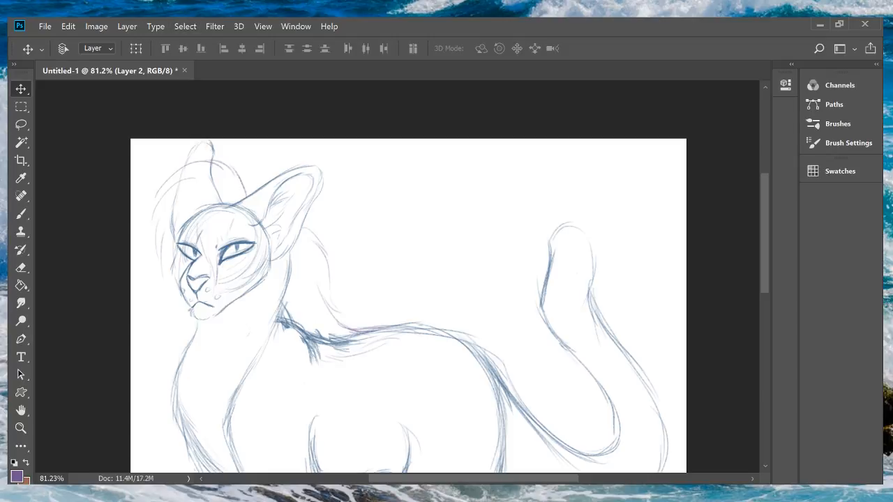
# Step: Try out a fur stroke falling from the near cheek along the neck, and undo it
pyautogui.scroll(-3, 408, 279)
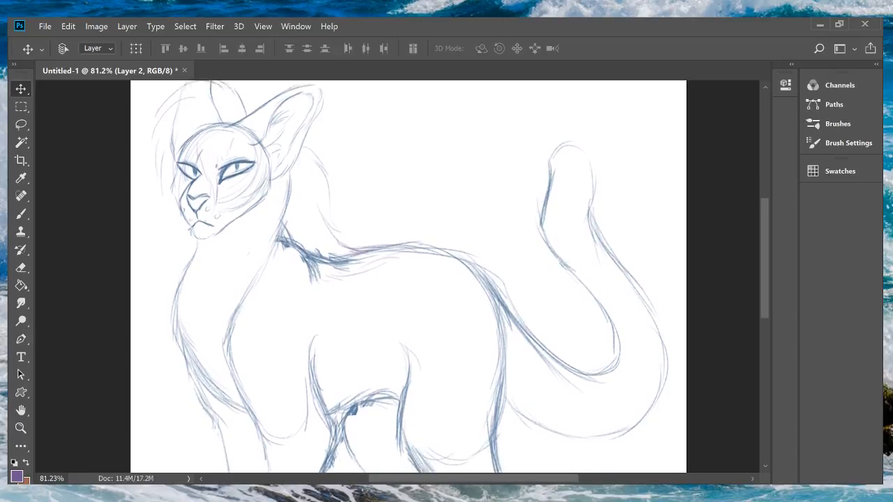
pyautogui.scroll(1, 408, 279)
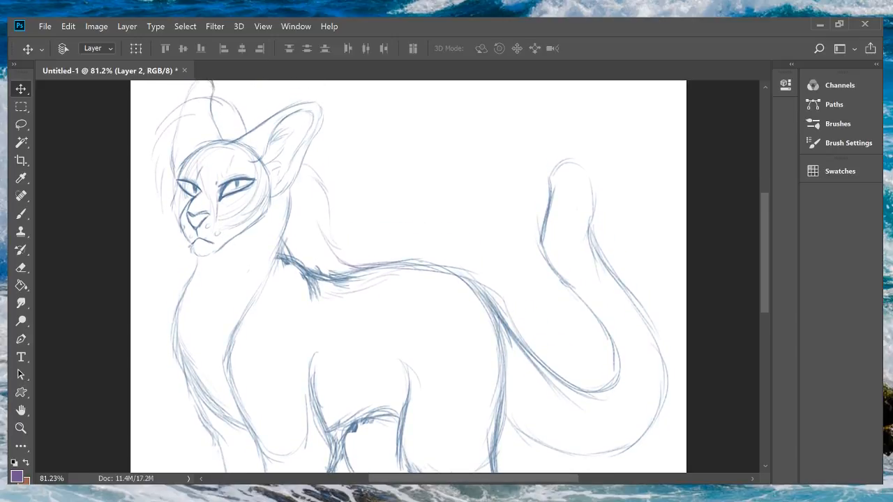
pyautogui.press('b')
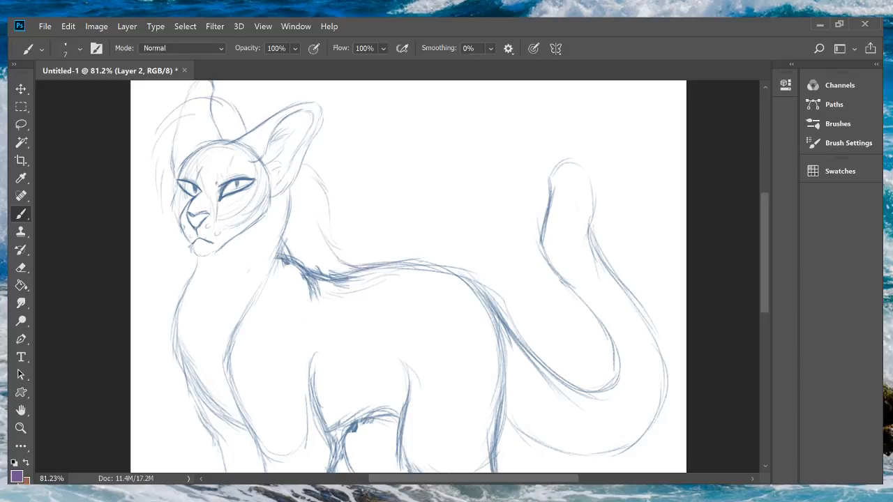
pyautogui.moveTo(273, 194); pyautogui.dragTo(271, 244)
pyautogui.hotkey('ctrl', 'z')
# Step: Try out pointed cheek fur below the near ear and along the jaw, plus small tufts on the far cheek
pyautogui.press('z')
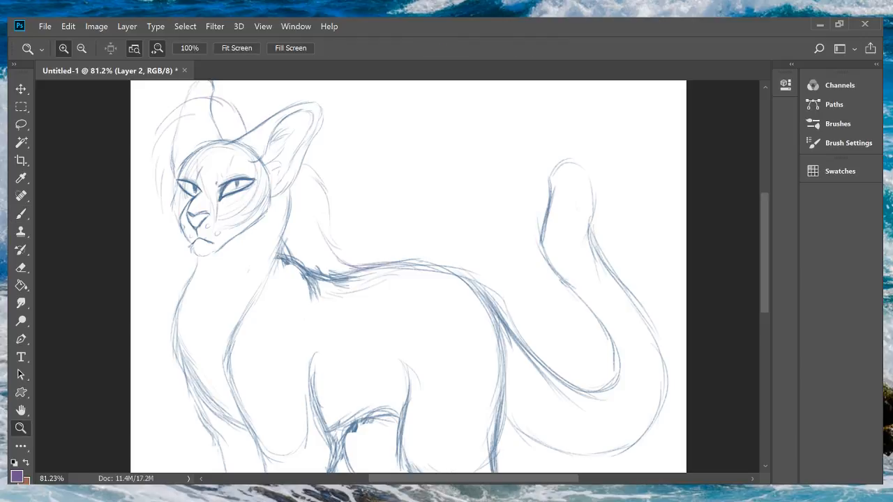
pyautogui.moveTo(265, 200); pyautogui.dragTo(300, 200)
pyautogui.press('b')
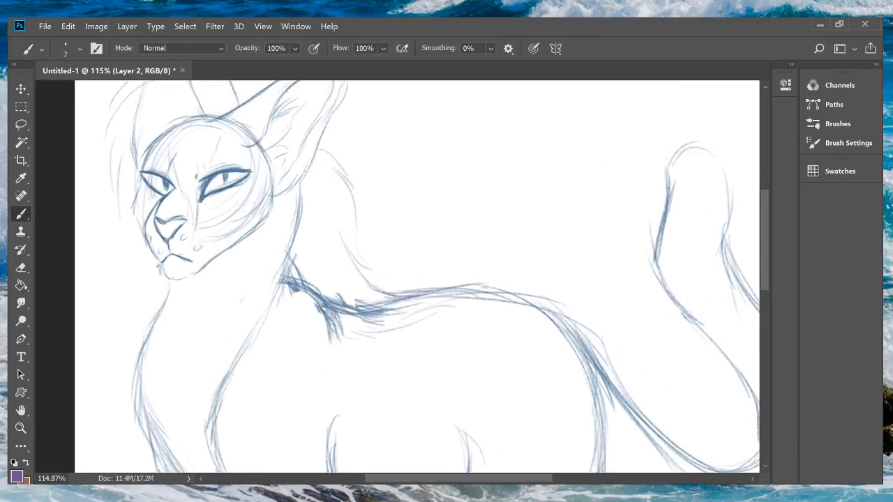
pyautogui.moveTo(287, 181); pyautogui.dragTo(274, 267)
pyautogui.moveTo(261, 231)
pyautogui.mouseDown()
pyautogui.moveTo(273, 252)
pyautogui.moveTo(251, 253)
pyautogui.mouseUp()
pyautogui.moveTo(250, 236); pyautogui.dragTo(248, 248)
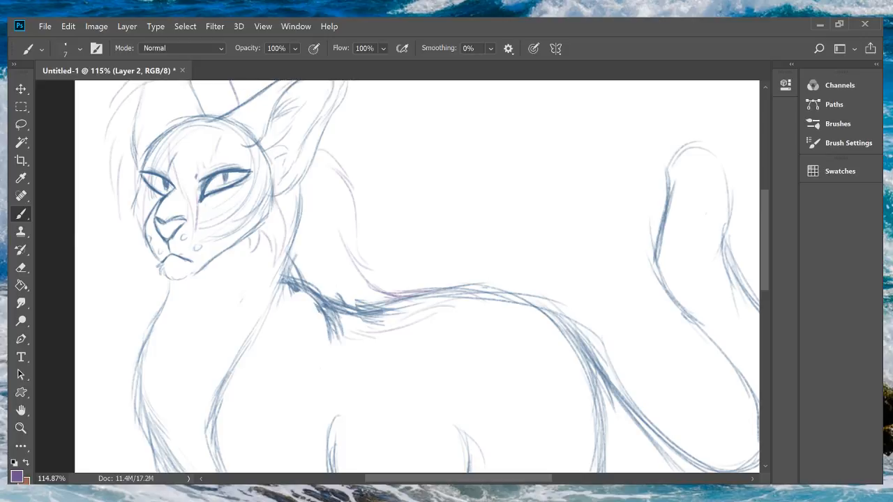
pyautogui.moveTo(135, 196)
pyautogui.mouseDown()
pyautogui.moveTo(117, 241)
pyautogui.moveTo(130, 243)
pyautogui.mouseUp()
pyautogui.moveTo(137, 231); pyautogui.dragTo(132, 249)
# Step: Undo the cheek fur strokes on both sides of the face
pyautogui.press('z')
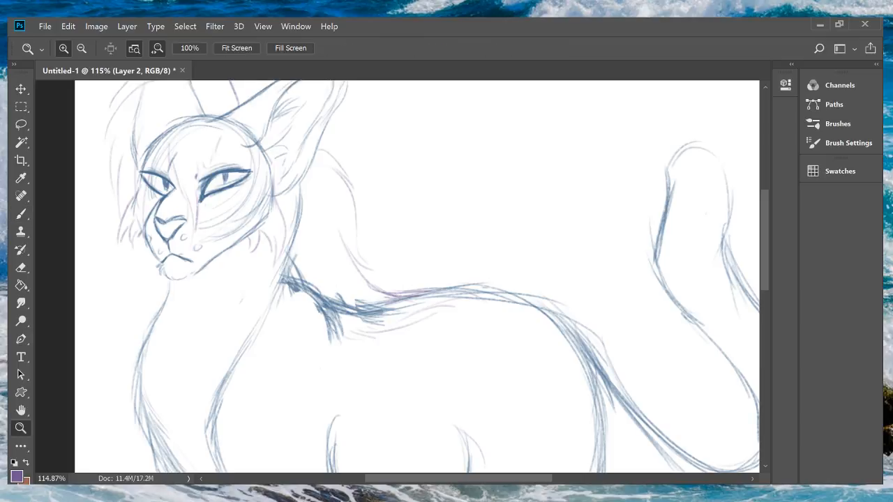
pyautogui.moveTo(272, 348); pyautogui.dragTo(232, 347)
pyautogui.moveTo(311, 345)
pyautogui.mouseDown()
pyautogui.moveTo(288, 345)
pyautogui.moveTo(321, 330)
pyautogui.mouseUp()
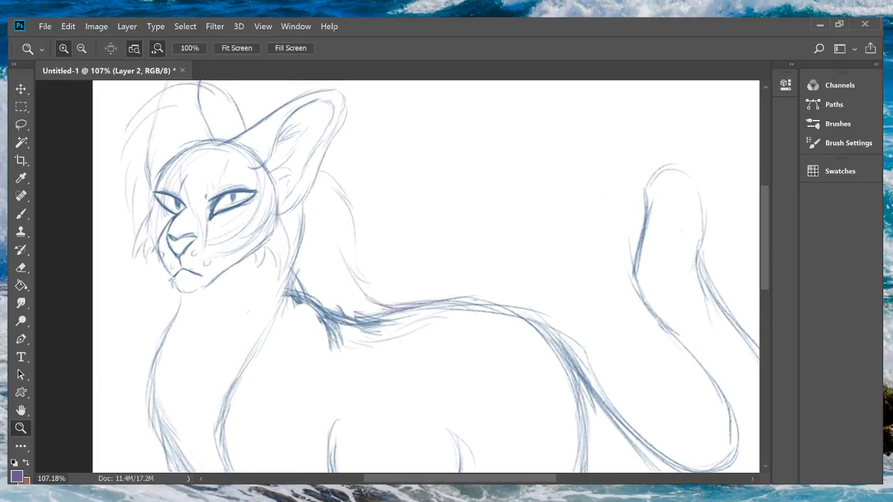
pyautogui.hotkey('ctrl', 'z')
pyautogui.hotkey('ctrl', 'z')
pyautogui.hotkey('ctrl', 'z')
pyautogui.hotkey('ctrl', 'z')
pyautogui.hotkey('ctrl', 'z')
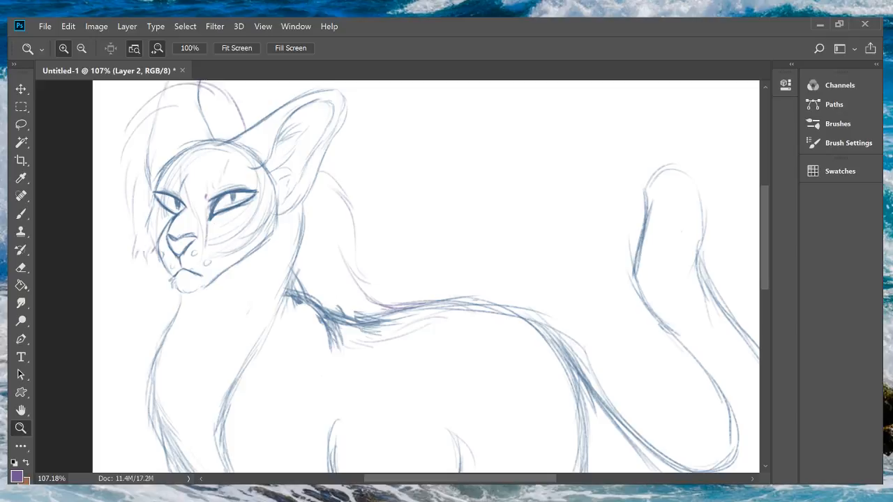
pyautogui.hotkey('ctrl', 'z')
pyautogui.hotkey('ctrl', 'z')
pyautogui.hotkey('ctrl', 'z')
# Step: Examine the forelock and mane against the head, body and legs at different magnifications
pyautogui.scroll(3, 426, 279)
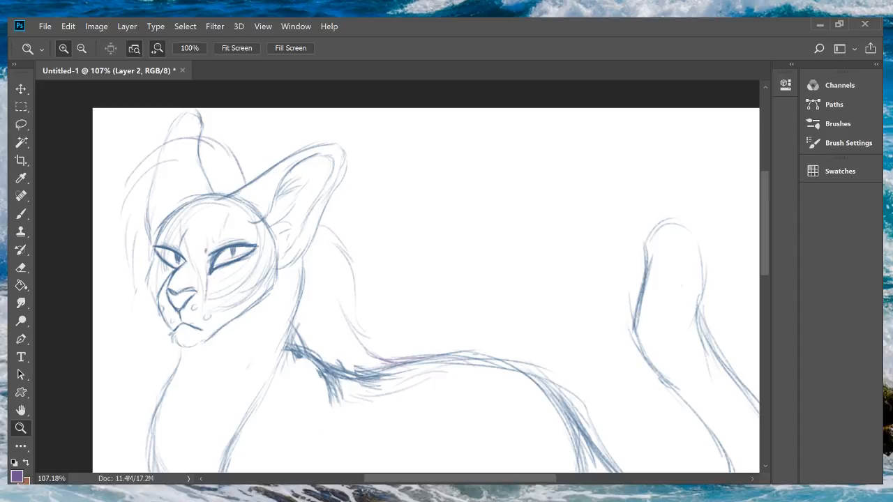
pyautogui.scroll(-5, 573, 338)
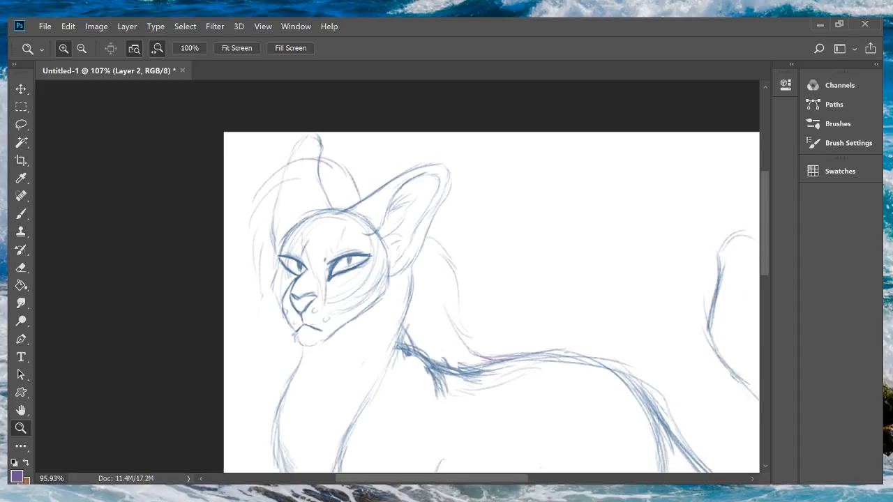
pyautogui.scroll(2, 380, 306)
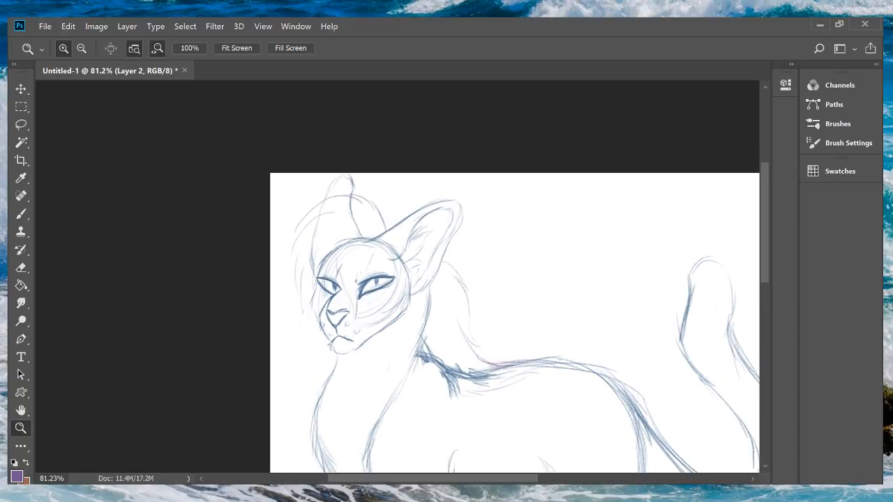
pyautogui.scroll(-5, 515, 277)
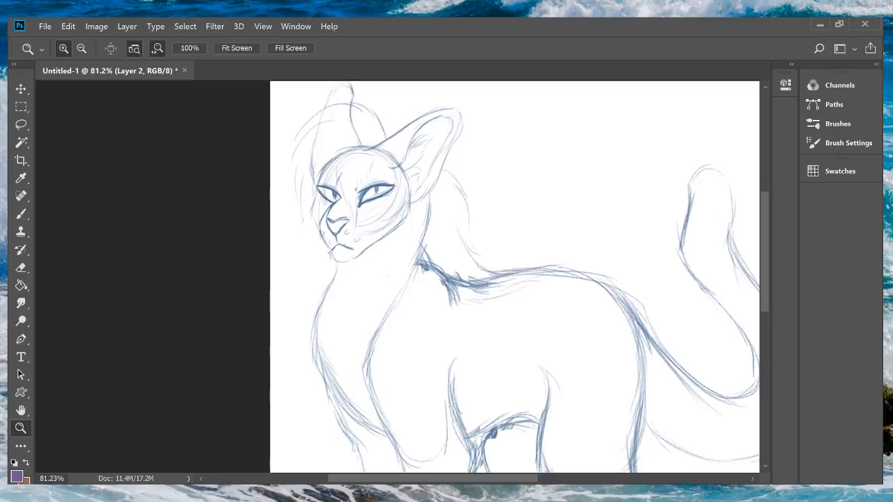
pyautogui.scroll(-1, 515, 277)
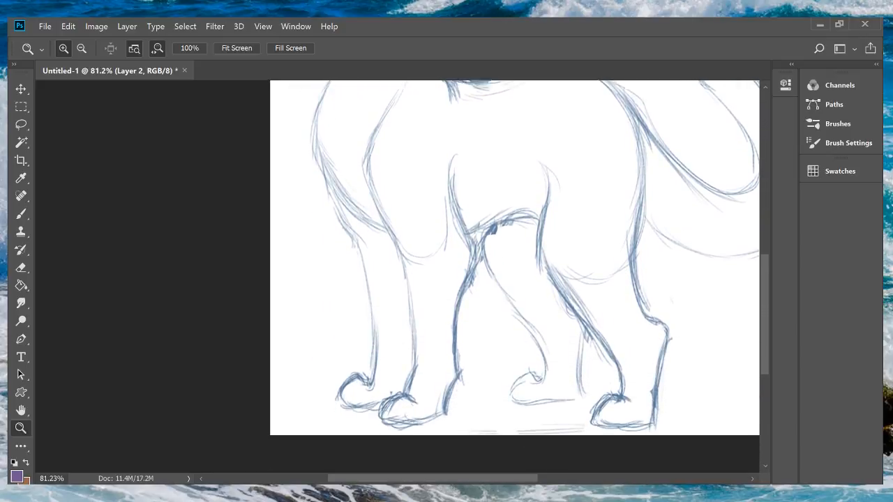
pyautogui.scroll(6, 515, 277)
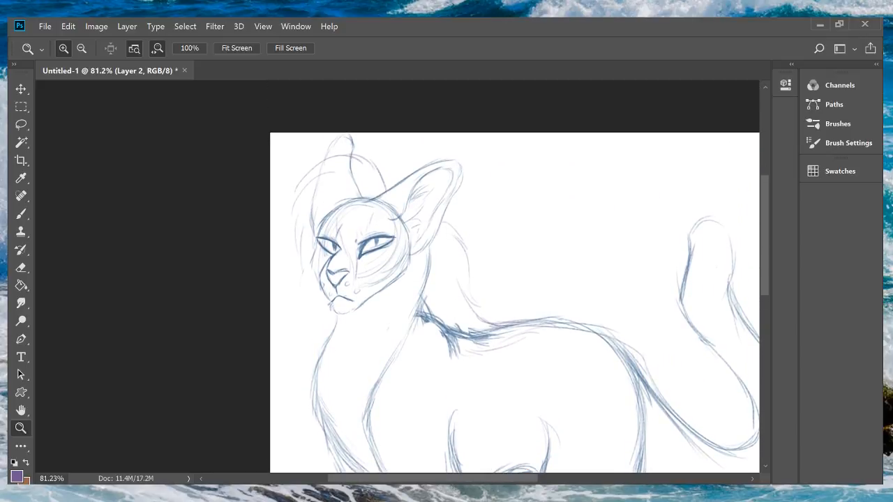
pyautogui.scroll(3, 377, 203)
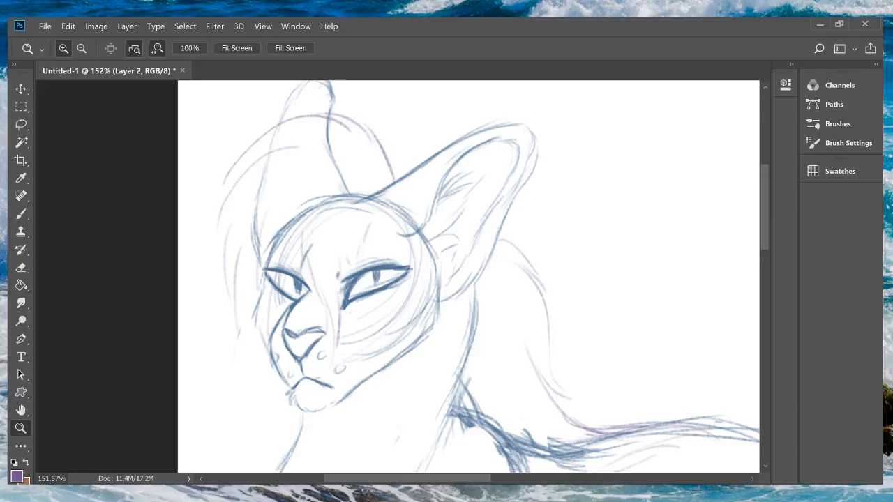
pyautogui.moveTo(402, 281); pyautogui.dragTo(364, 282)
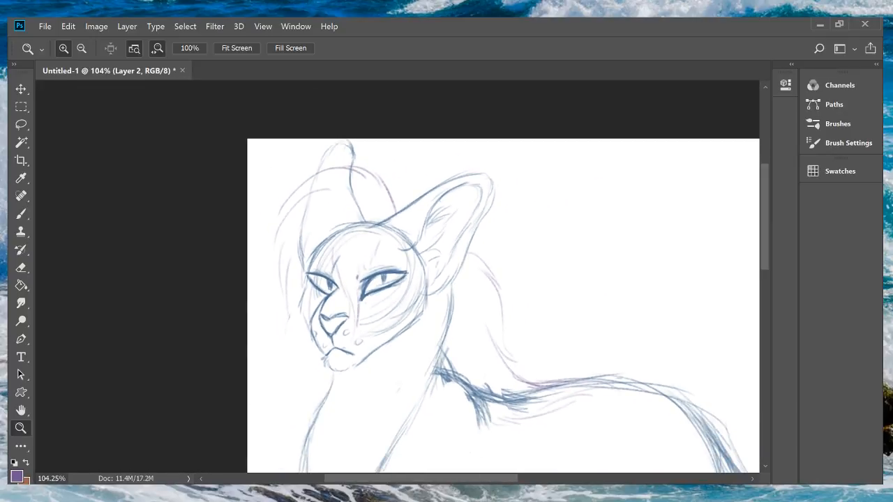
pyautogui.moveTo(446, 314); pyautogui.dragTo(488, 314)
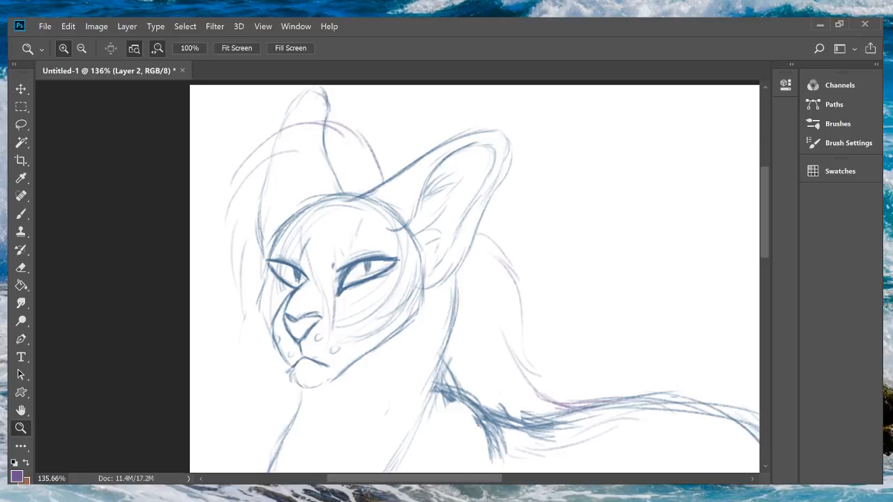
pyautogui.moveTo(388, 324); pyautogui.dragTo(343, 324)
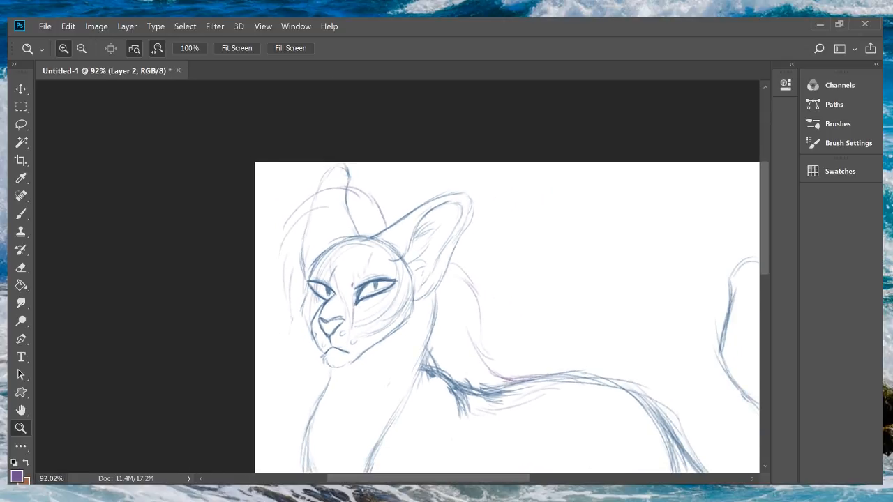
pyautogui.moveTo(408, 365); pyautogui.dragTo(384, 365)
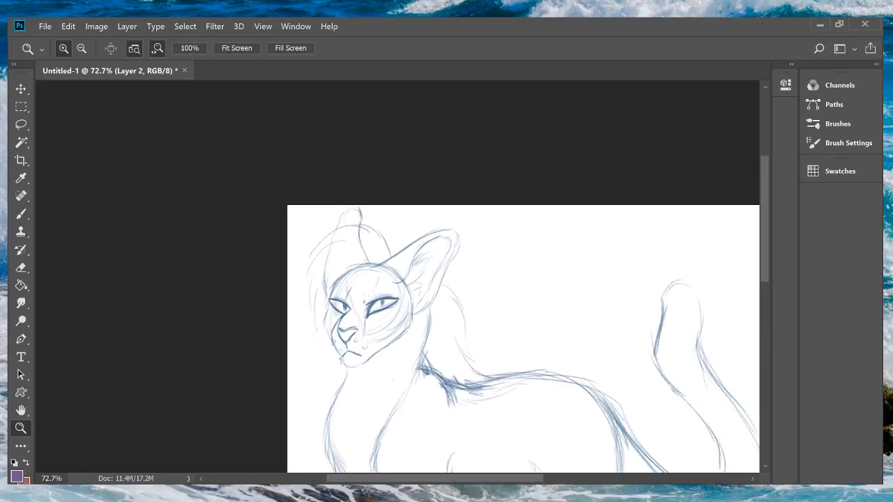
# Step: Sample the blue sketch colour from the near eye's dark outline
pyautogui.moveTo(492, 396); pyautogui.dragTo(556, 396)
pyautogui.moveTo(660, 331); pyautogui.dragTo(595, 330)
pyautogui.moveTo(699, 371); pyautogui.dragTo(583, 371)
pyautogui.moveTo(360, 225); pyautogui.dragTo(651, 224)
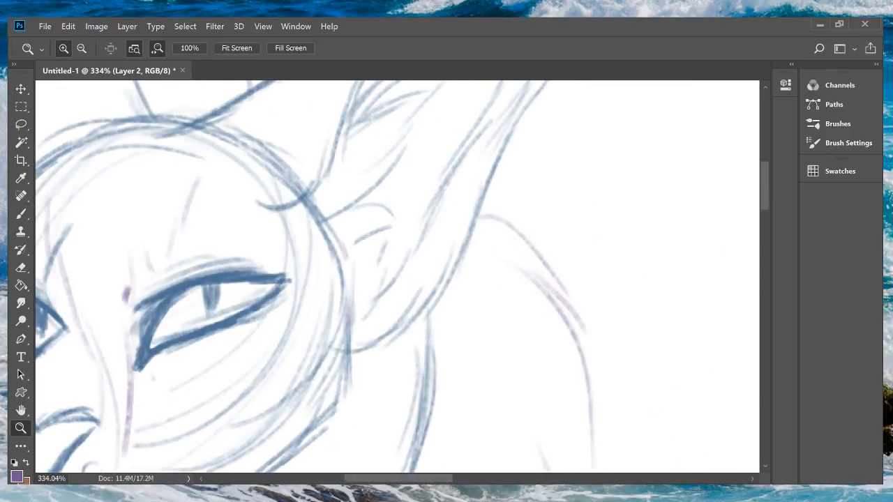
pyautogui.click(21, 178)
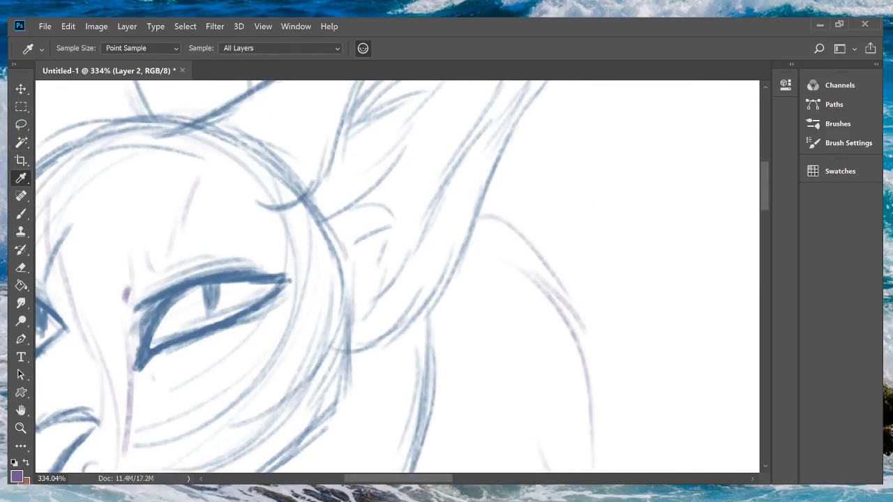
pyautogui.click(153, 349)
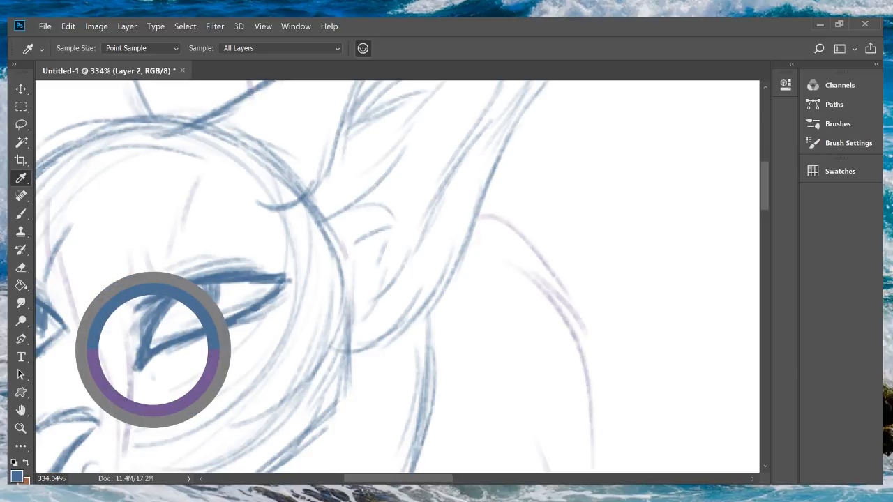
# Step: Erase the far hind leg and its paw from the sketch on Layer 1
pyautogui.press('z')
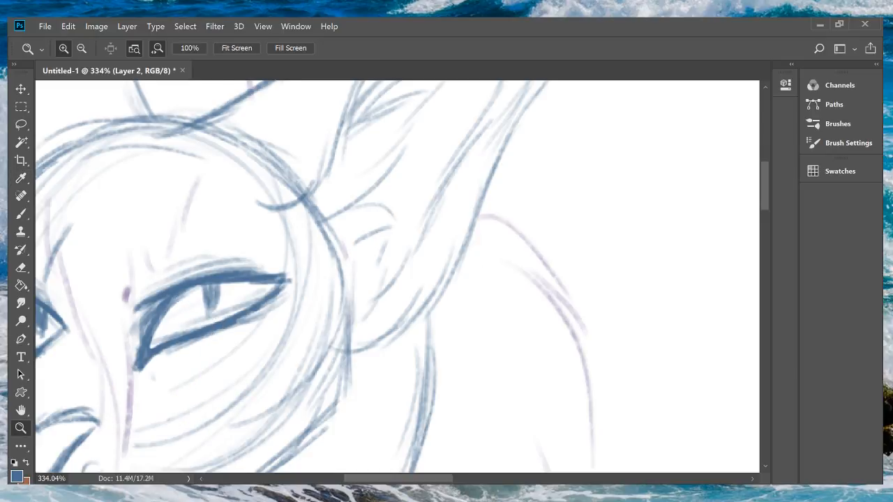
pyautogui.moveTo(238, 351); pyautogui.dragTo(150, 352)
pyautogui.moveTo(322, 366); pyautogui.dragTo(265, 365)
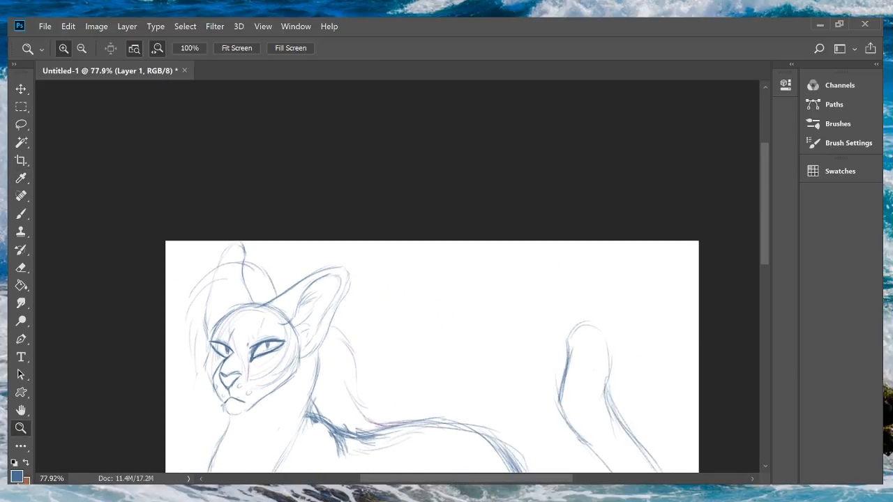
pyautogui.scroll(-10, 432, 279)
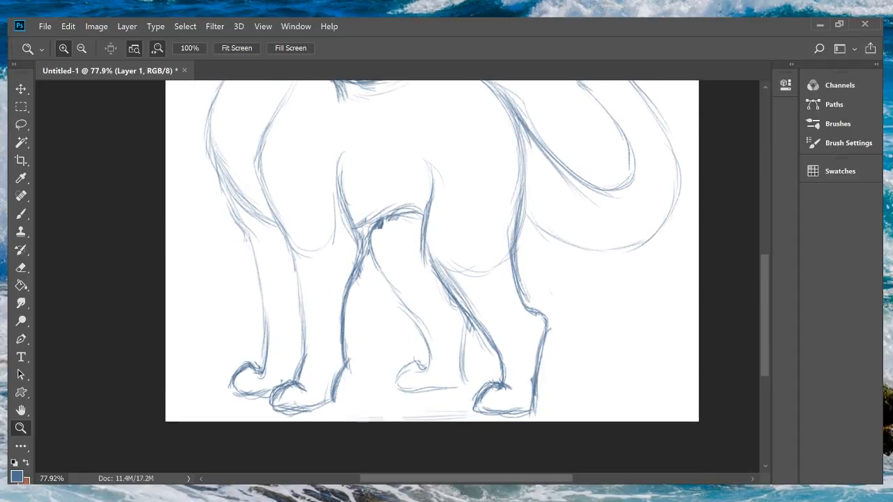
pyautogui.moveTo(378, 233)
pyautogui.mouseDown()
pyautogui.moveTo(377, 268)
pyautogui.moveTo(414, 326)
pyautogui.moveTo(419, 370)
pyautogui.moveTo(447, 389)
pyautogui.moveTo(462, 358)
pyautogui.moveTo(465, 376)
pyautogui.mouseUp()
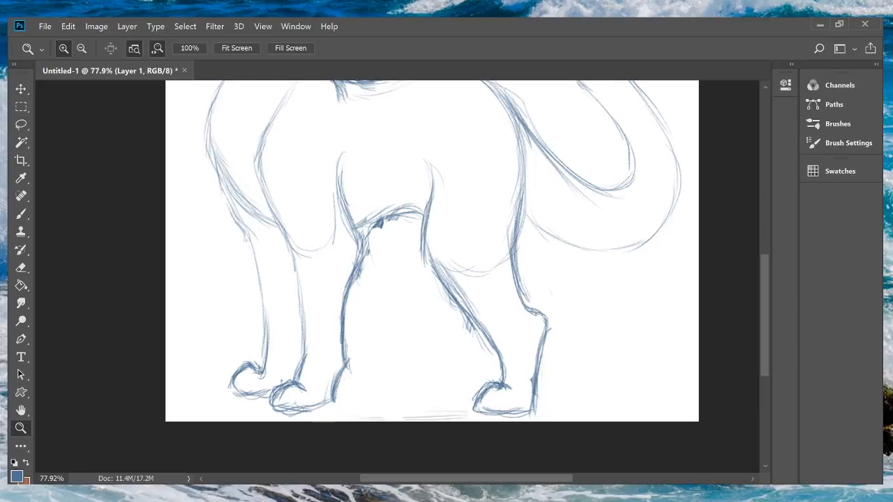
# Step: Brush in a new front contour for the far hind leg, curving from the belly to the start of the paw
pyautogui.press('b')
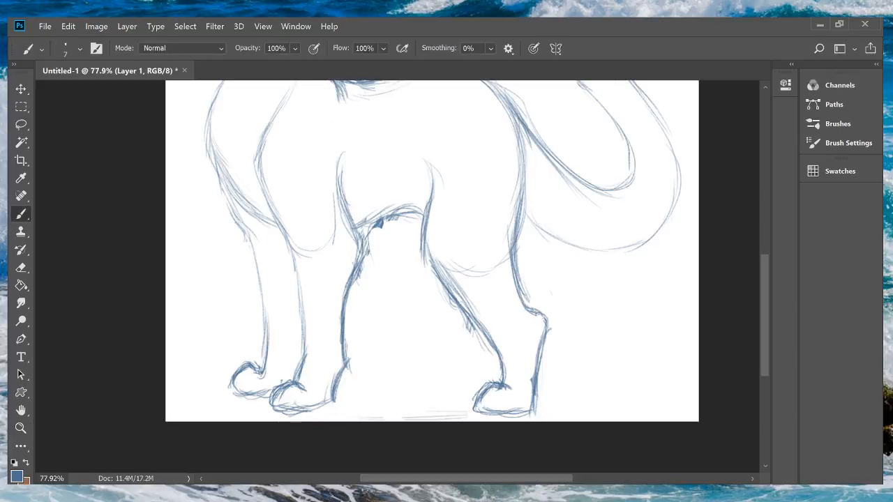
pyautogui.moveTo(377, 227)
pyautogui.mouseDown()
pyautogui.moveTo(369, 250)
pyautogui.moveTo(392, 306)
pyautogui.mouseUp()
pyautogui.moveTo(366, 266); pyautogui.dragTo(399, 339)
pyautogui.moveTo(387, 304)
pyautogui.mouseDown()
pyautogui.moveTo(403, 350)
pyautogui.moveTo(399, 370)
pyautogui.mouseUp()
pyautogui.moveTo(403, 331); pyautogui.dragTo(400, 374)
pyautogui.moveTo(405, 364)
pyautogui.mouseDown()
pyautogui.moveTo(385, 371)
pyautogui.moveTo(375, 393)
pyautogui.moveTo(428, 403)
pyautogui.moveTo(422, 399)
pyautogui.mouseUp()
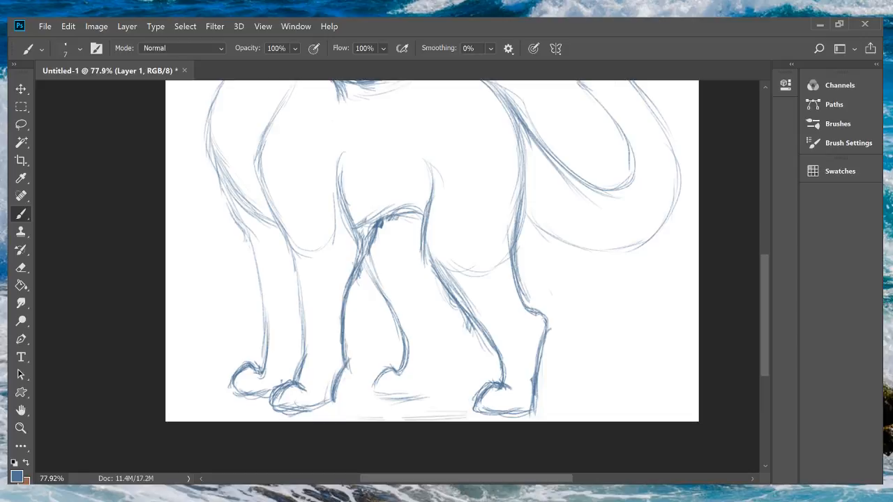
# Step: Complete the far hind paw's sole and build up the leg's back edge from hock to heel with repeated strokes
pyautogui.moveTo(384, 370)
pyautogui.mouseDown()
pyautogui.moveTo(370, 388)
pyautogui.moveTo(437, 389)
pyautogui.mouseUp()
pyautogui.moveTo(432, 353); pyautogui.dragTo(434, 395)
pyautogui.moveTo(436, 326); pyautogui.dragTo(435, 374)
pyautogui.moveTo(445, 310); pyautogui.dragTo(436, 396)
pyautogui.moveTo(440, 322)
pyautogui.mouseDown()
pyautogui.moveTo(436, 388)
pyautogui.moveTo(437, 371)
pyautogui.mouseUp()
pyautogui.moveTo(445, 316); pyautogui.dragTo(436, 392)
pyautogui.moveTo(444, 322); pyautogui.dragTo(440, 370)
pyautogui.moveTo(444, 338); pyautogui.dragTo(438, 374)
pyautogui.moveTo(443, 324); pyautogui.dragTo(440, 340)
pyautogui.moveTo(440, 353); pyautogui.dragTo(438, 396)
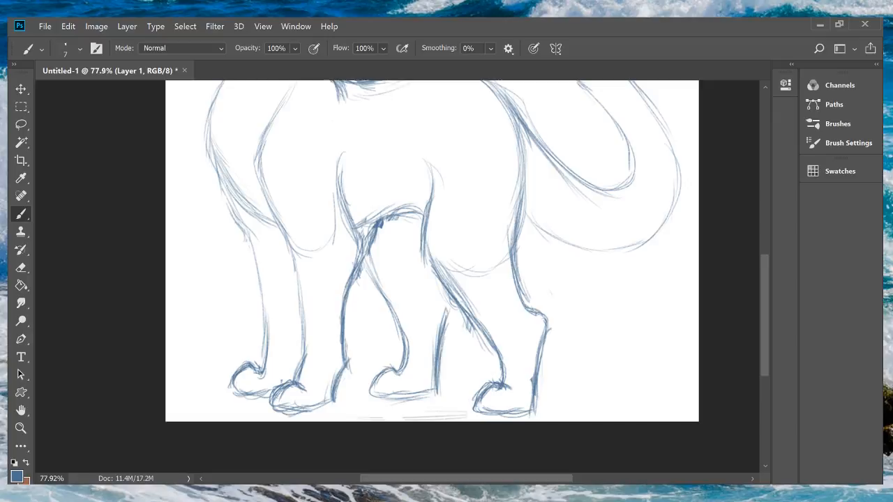
# Step: Join the far hind leg's hock to the near thigh and tidy the belly line where the leg begins
pyautogui.moveTo(449, 310)
pyautogui.mouseDown()
pyautogui.moveTo(445, 318)
pyautogui.moveTo(434, 304)
pyautogui.mouseUp()
pyautogui.moveTo(436, 272)
pyautogui.mouseDown()
pyautogui.moveTo(432, 294)
pyautogui.moveTo(432, 286)
pyautogui.mouseUp()
pyautogui.hotkey('ctrl', 'z')
pyautogui.hotkey('ctrl', 'z')
pyautogui.hotkey('ctrl', 'z')
pyautogui.hotkey('ctrl', 'z')
pyautogui.hotkey('ctrl', 'z')
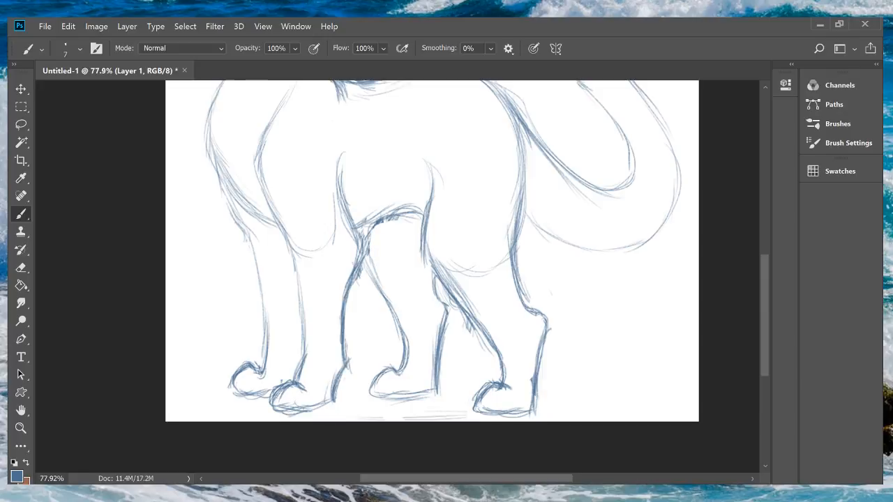
pyautogui.moveTo(370, 227); pyautogui.dragTo(366, 238)
# Step: Draw curved toe divisions on the near and far hind paws
pyautogui.scroll(-3, 432, 251)
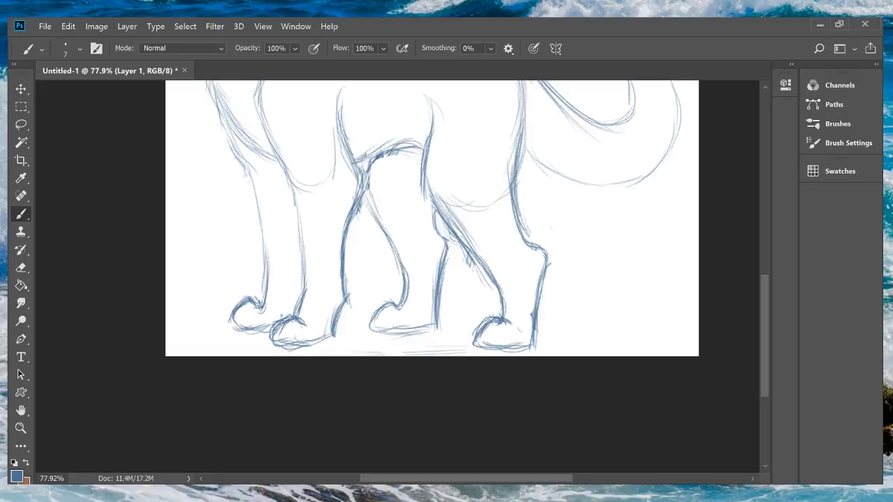
pyautogui.moveTo(519, 324)
pyautogui.mouseDown()
pyautogui.moveTo(524, 332)
pyautogui.moveTo(507, 344)
pyautogui.moveTo(514, 346)
pyautogui.moveTo(492, 331)
pyautogui.moveTo(487, 342)
pyautogui.mouseUp()
pyautogui.moveTo(494, 325)
pyautogui.mouseDown()
pyautogui.moveTo(486, 344)
pyautogui.moveTo(496, 350)
pyautogui.mouseUp()
pyautogui.moveTo(491, 319); pyautogui.dragTo(476, 334)
pyautogui.moveTo(479, 340); pyautogui.dragTo(475, 347)
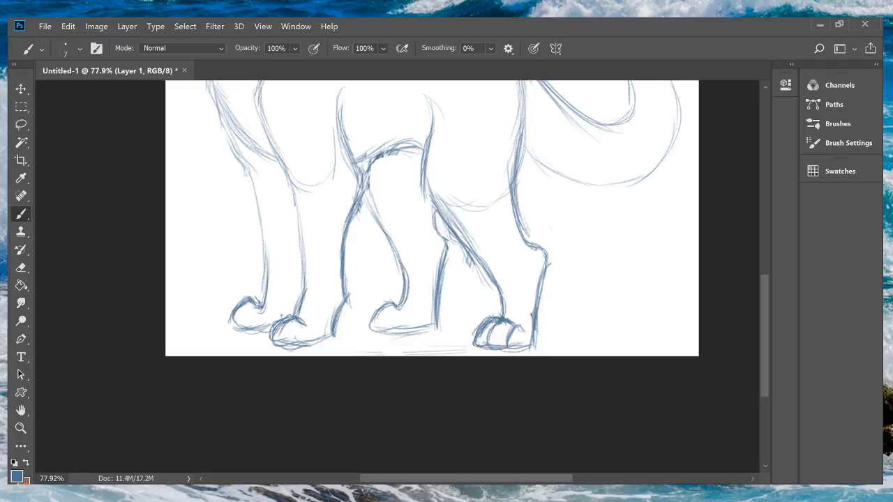
pyautogui.moveTo(411, 313); pyautogui.dragTo(391, 329)
pyautogui.moveTo(391, 328)
pyautogui.mouseDown()
pyautogui.moveTo(409, 332)
pyautogui.moveTo(385, 308)
pyautogui.moveTo(373, 316)
pyautogui.mouseUp()
pyautogui.moveTo(381, 316)
pyautogui.mouseDown()
pyautogui.moveTo(370, 332)
pyautogui.moveTo(392, 332)
pyautogui.mouseUp()
# Step: Add toe divisions to both front paws and darken the near foreleg's front edge above the paw
pyautogui.scroll(8, 433, 279)
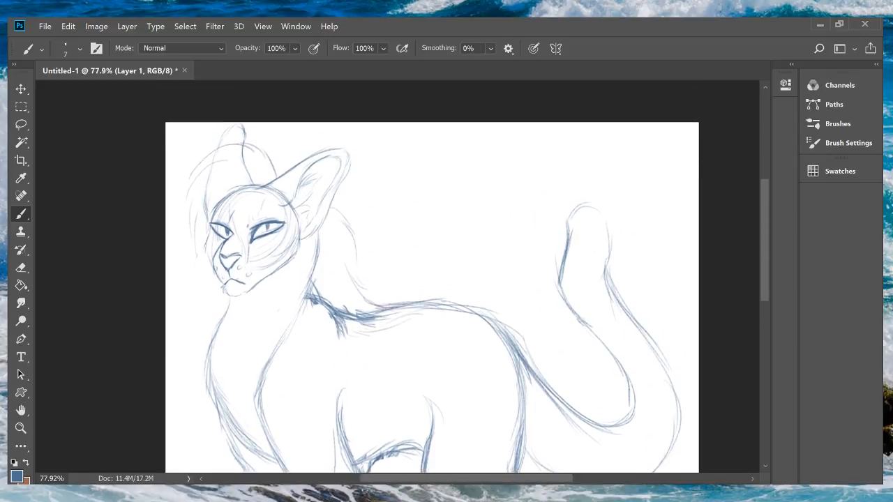
pyautogui.scroll(-5, 432, 279)
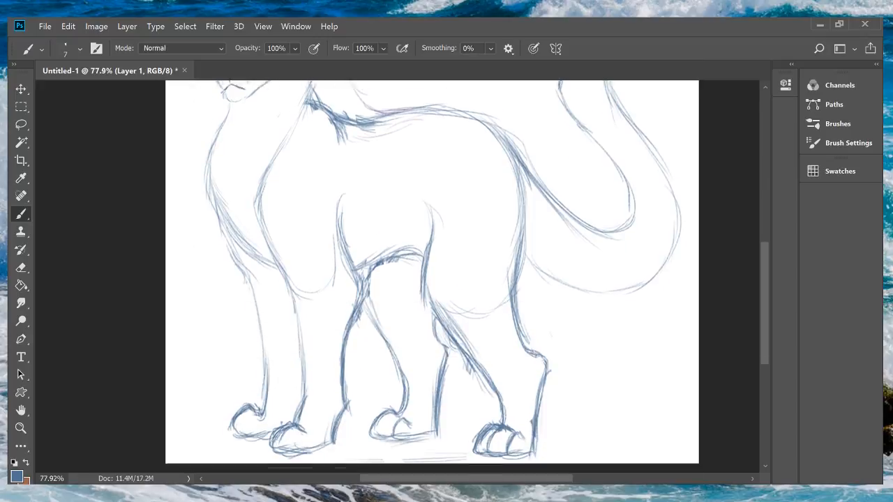
pyautogui.scroll(2, 432, 279)
pyautogui.scroll(1, 432, 279)
pyautogui.scroll(-3, 432, 279)
pyautogui.scroll(-1, 431, 279)
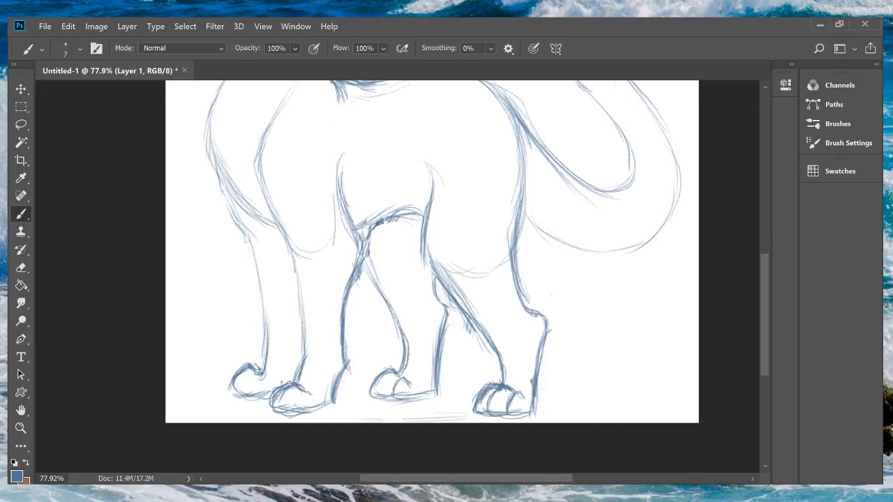
pyautogui.moveTo(301, 389)
pyautogui.mouseDown()
pyautogui.moveTo(309, 393)
pyautogui.moveTo(297, 410)
pyautogui.moveTo(277, 411)
pyautogui.moveTo(277, 400)
pyautogui.moveTo(307, 412)
pyautogui.moveTo(301, 398)
pyautogui.moveTo(298, 412)
pyautogui.moveTo(311, 412)
pyautogui.mouseUp()
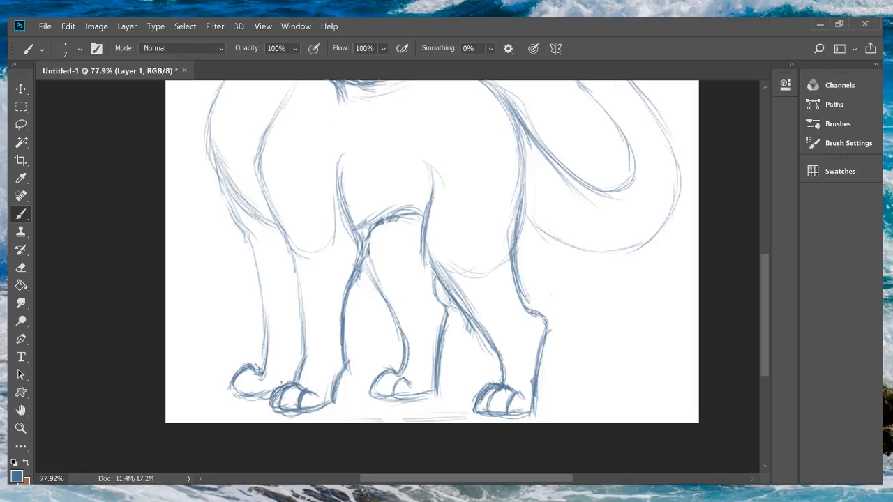
pyautogui.moveTo(306, 362); pyautogui.dragTo(297, 384)
pyautogui.moveTo(305, 343)
pyautogui.mouseDown()
pyautogui.moveTo(301, 375)
pyautogui.moveTo(307, 348)
pyautogui.mouseUp()
pyautogui.moveTo(257, 376)
pyautogui.mouseDown()
pyautogui.moveTo(266, 383)
pyautogui.moveTo(253, 390)
pyautogui.mouseUp()
pyautogui.moveTo(262, 378)
pyautogui.mouseDown()
pyautogui.moveTo(252, 398)
pyautogui.moveTo(269, 398)
pyautogui.moveTo(237, 379)
pyautogui.moveTo(232, 389)
pyautogui.moveTo(249, 397)
pyautogui.mouseUp()
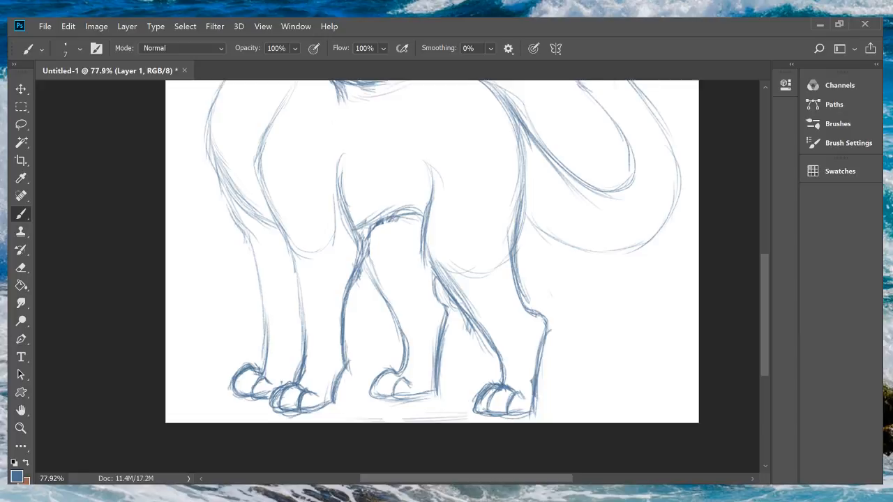
# Step: Examine the reworked legs and paws against the body, head and tail
pyautogui.scroll(5, 432, 277)
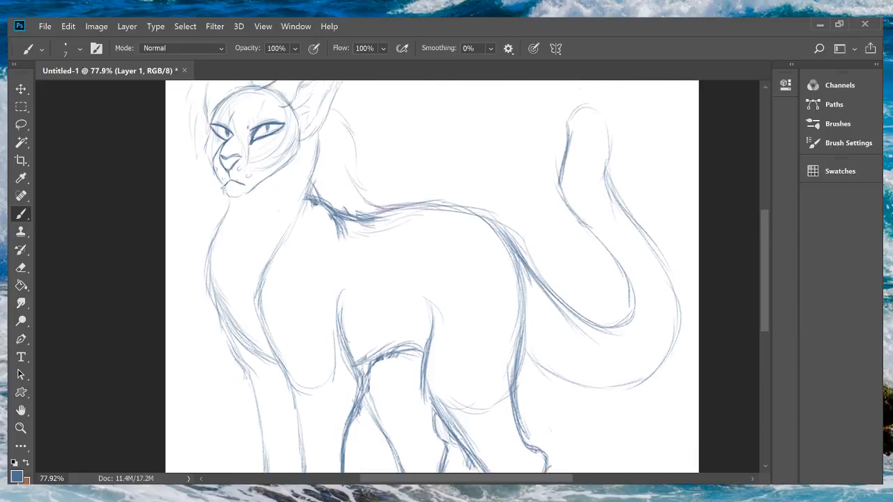
pyautogui.scroll(-3, 432, 277)
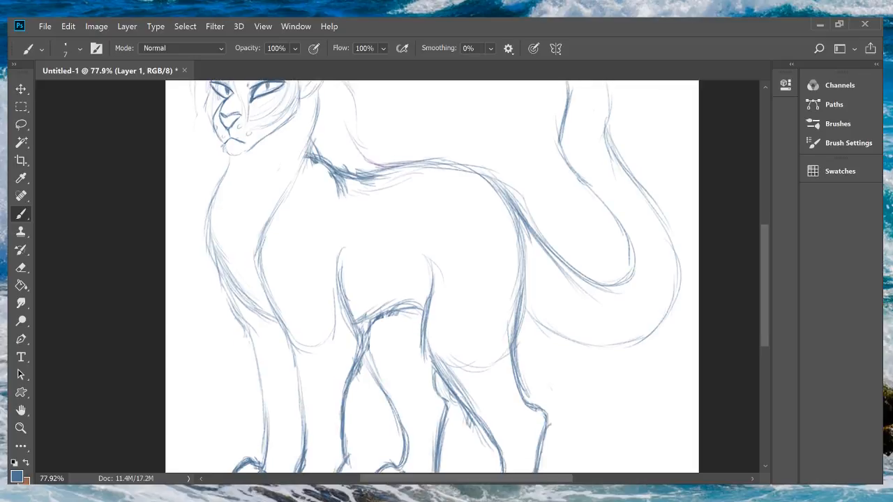
pyautogui.scroll(2, 431, 277)
pyautogui.scroll(-1, 431, 276)
pyautogui.scroll(-1, 432, 277)
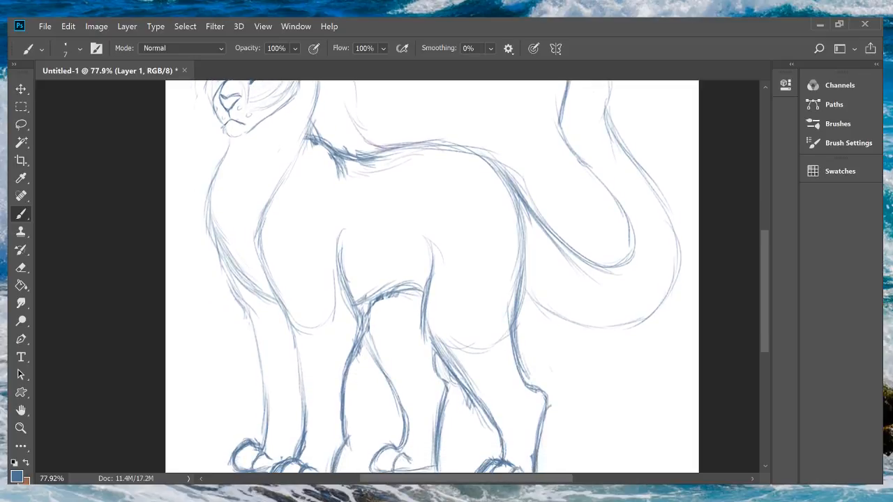
pyautogui.scroll(5, 431, 277)
pyautogui.scroll(-1, 432, 277)
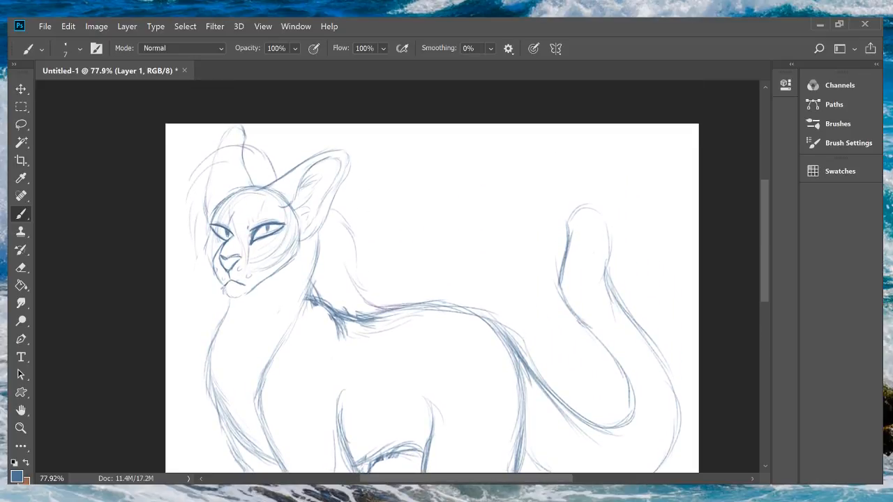
# Step: Redraw the tail's rounded tip and the outer edge running down to its bend
pyautogui.hscroll(3, 432, 277)
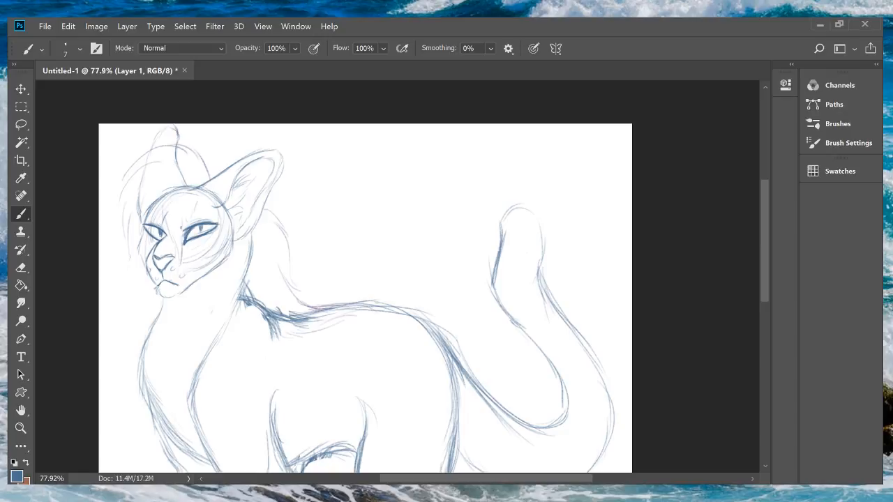
pyautogui.scroll(-1, 365, 287)
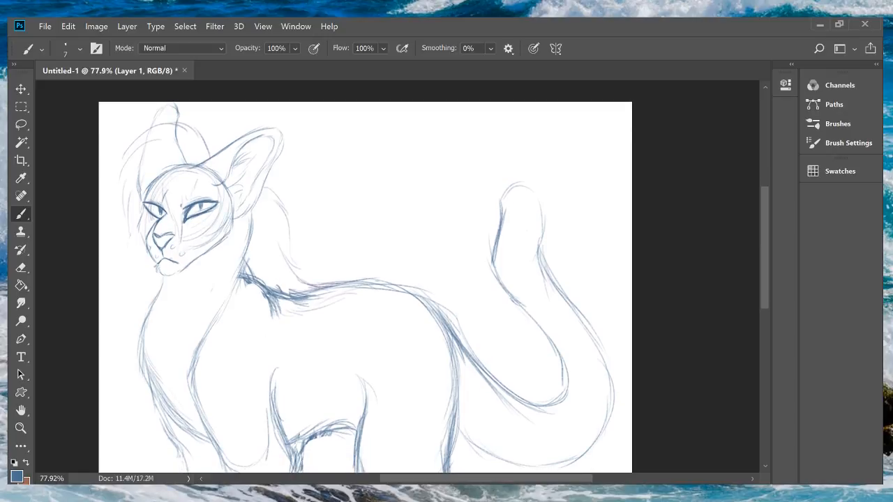
pyautogui.moveTo(541, 272)
pyautogui.mouseDown()
pyautogui.moveTo(565, 300)
pyautogui.moveTo(531, 269)
pyautogui.mouseUp()
pyautogui.moveTo(535, 234); pyautogui.dragTo(533, 261)
pyautogui.moveTo(539, 217)
pyautogui.mouseDown()
pyautogui.moveTo(534, 250)
pyautogui.moveTo(526, 183)
pyautogui.moveTo(499, 222)
pyautogui.mouseUp()
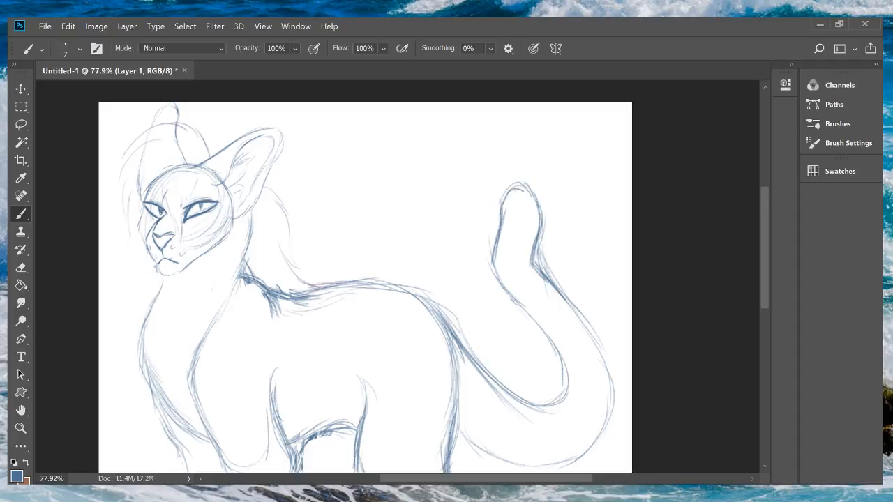
# Step: Refine the bend below the tail tip, cleaning its outer edge and reinforcing the lines on both sides
pyautogui.moveTo(541, 247); pyautogui.dragTo(550, 269)
pyautogui.moveTo(539, 243)
pyautogui.mouseDown()
pyautogui.moveTo(551, 273)
pyautogui.moveTo(543, 221)
pyautogui.mouseUp()
pyautogui.moveTo(556, 281); pyautogui.dragTo(545, 272)
pyautogui.moveTo(540, 258); pyautogui.dragTo(539, 272)
pyautogui.moveTo(532, 249); pyautogui.dragTo(530, 266)
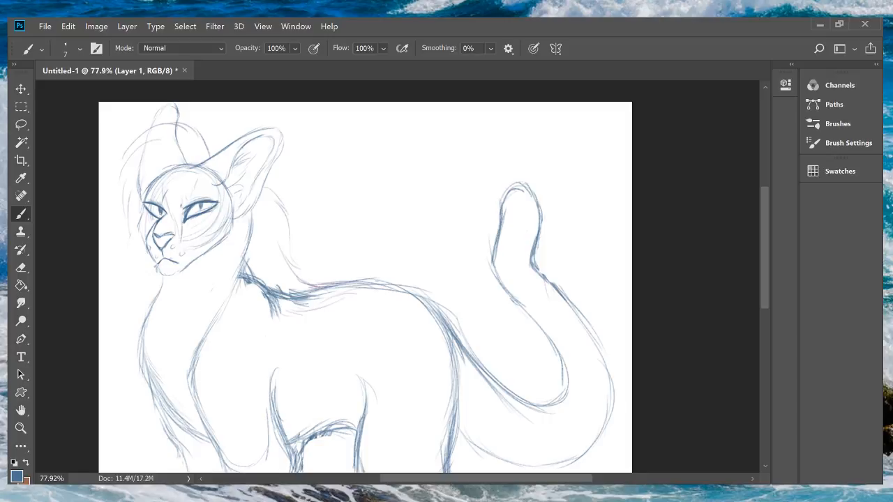
pyautogui.moveTo(493, 238); pyautogui.dragTo(502, 291)
pyautogui.moveTo(534, 239); pyautogui.dragTo(531, 262)
# Step: Darken the tail's outer curve from the bend below the tip down to its widest point
pyautogui.scroll(-5, 365, 276)
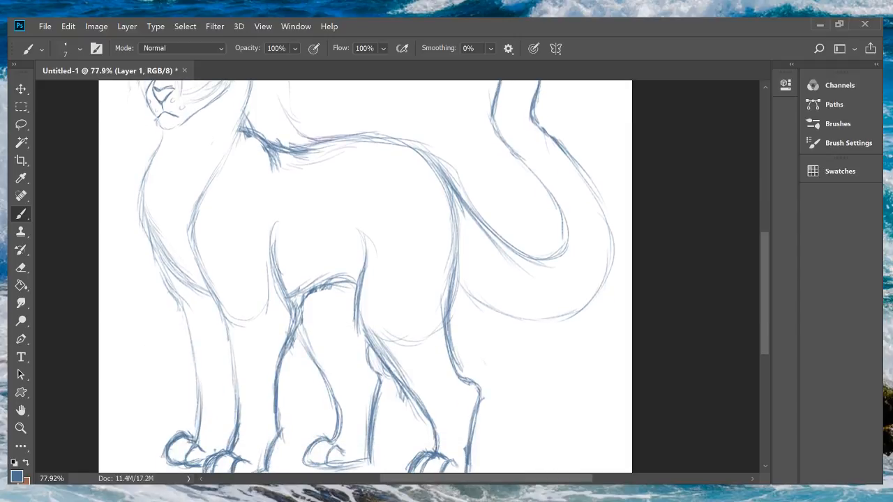
pyautogui.scroll(3, 365, 276)
pyautogui.moveTo(537, 212); pyautogui.dragTo(593, 284)
pyautogui.moveTo(576, 250); pyautogui.dragTo(609, 310)
pyautogui.moveTo(587, 267); pyautogui.dragTo(613, 339)
pyautogui.moveTo(604, 299); pyautogui.dragTo(611, 326)
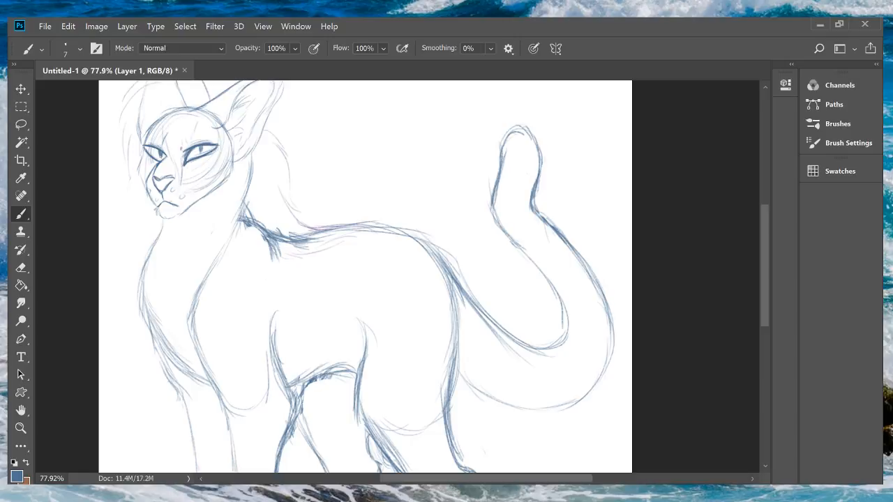
# Step: Rework the tail tip into a slightly slimmer rounded end with a cleaner outer edge
pyautogui.moveTo(503, 163)
pyautogui.mouseDown()
pyautogui.moveTo(502, 141)
pyautogui.moveTo(512, 133)
pyautogui.moveTo(532, 146)
pyautogui.moveTo(529, 205)
pyautogui.mouseUp()
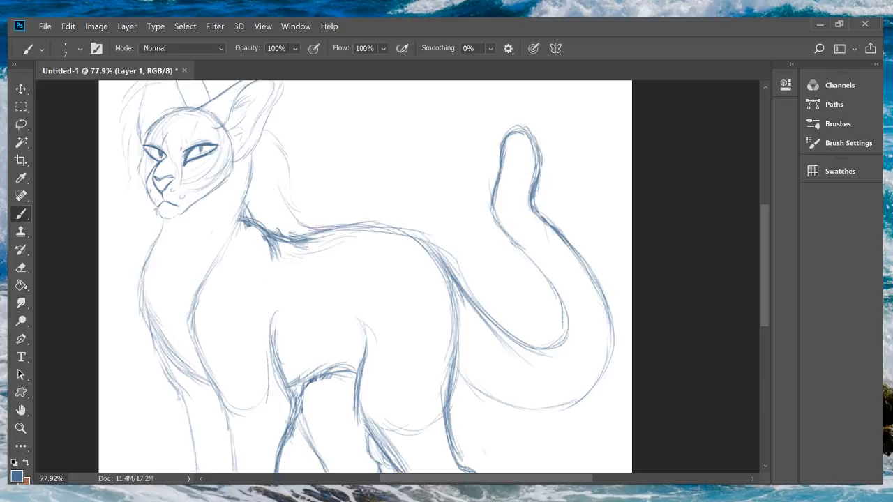
pyautogui.hotkey('ctrl', 'z')
pyautogui.hotkey('ctrl', 'z')
pyautogui.hotkey('ctrl', 'z')
pyautogui.hotkey('ctrl', 'z')
pyautogui.hotkey('ctrl', 'z')
pyautogui.hotkey('ctrl', 'z')
pyautogui.hotkey('ctrl', 'z')
pyautogui.moveTo(517, 133)
pyautogui.mouseDown()
pyautogui.moveTo(533, 138)
pyautogui.moveTo(537, 154)
pyautogui.mouseUp()
pyautogui.moveTo(532, 139)
pyautogui.mouseDown()
pyautogui.moveTo(537, 169)
pyautogui.moveTo(527, 206)
pyautogui.moveTo(538, 218)
pyautogui.mouseUp()
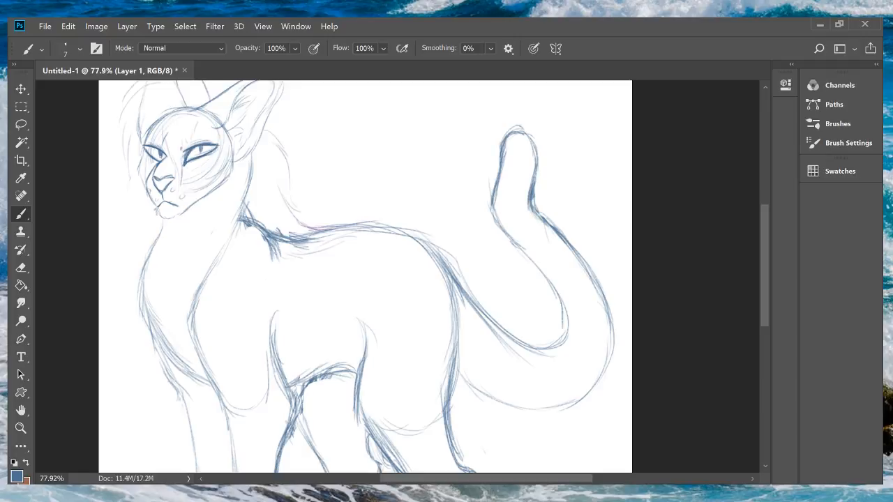
pyautogui.hotkey('ctrl', 'z')
pyautogui.hotkey('ctrl', 'z')
pyautogui.hotkey('ctrl', 'z')
# Step: Darken the tail's inner edge from the bend below the tip down into the large curve
pyautogui.scroll(-5, 365, 277)
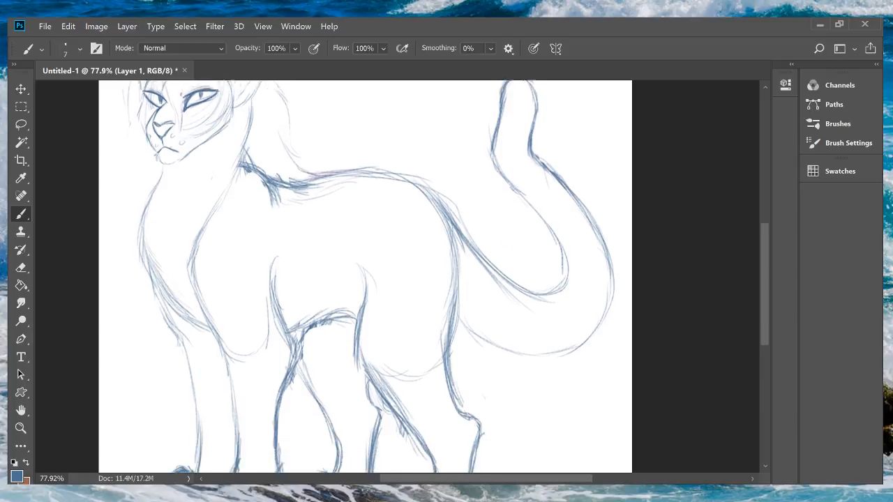
pyautogui.scroll(3, 365, 276)
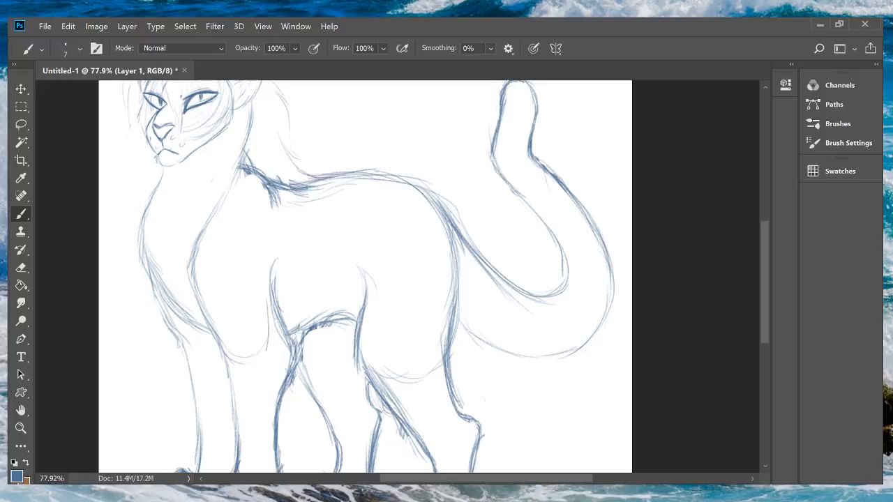
pyautogui.moveTo(491, 145)
pyautogui.mouseDown()
pyautogui.moveTo(492, 175)
pyautogui.moveTo(516, 196)
pyautogui.mouseUp()
pyautogui.moveTo(492, 167)
pyautogui.mouseDown()
pyautogui.moveTo(556, 235)
pyautogui.moveTo(566, 268)
pyautogui.mouseUp()
pyautogui.moveTo(575, 199); pyautogui.dragTo(590, 222)
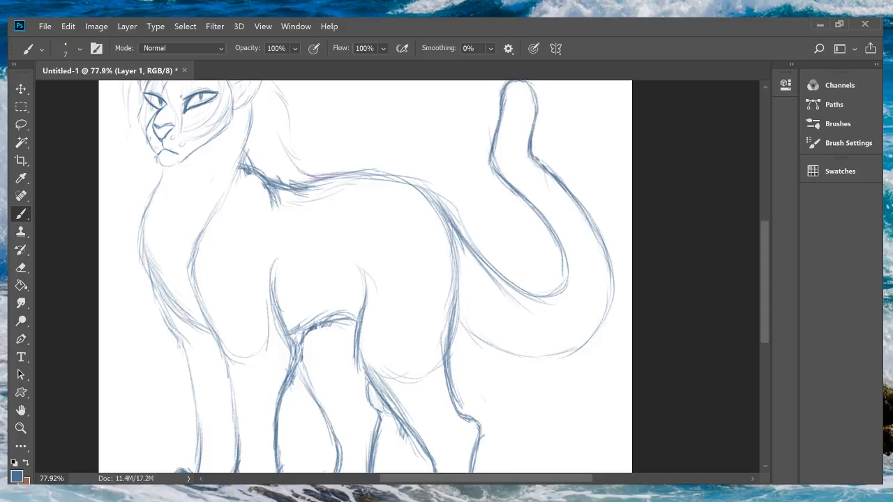
# Step: Reinforce the tail's upper and lower edges where it leaves the rump, and strengthen the adjoining back line
pyautogui.moveTo(459, 319); pyautogui.dragTo(481, 341)
pyautogui.moveTo(451, 303); pyautogui.dragTo(509, 354)
pyautogui.moveTo(417, 180)
pyautogui.mouseDown()
pyautogui.moveTo(445, 201)
pyautogui.moveTo(491, 272)
pyautogui.mouseUp()
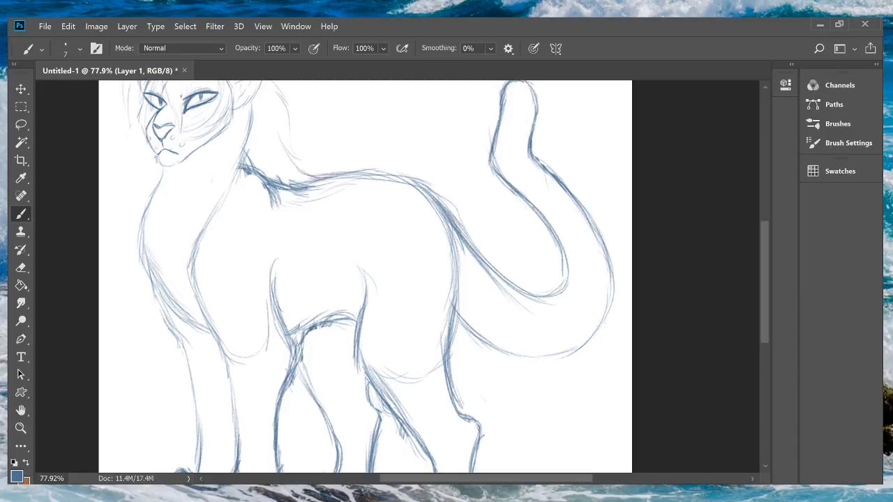
pyautogui.moveTo(457, 230); pyautogui.dragTo(469, 241)
pyautogui.moveTo(404, 189); pyautogui.dragTo(350, 179)
pyautogui.scroll(-5, 365, 277)
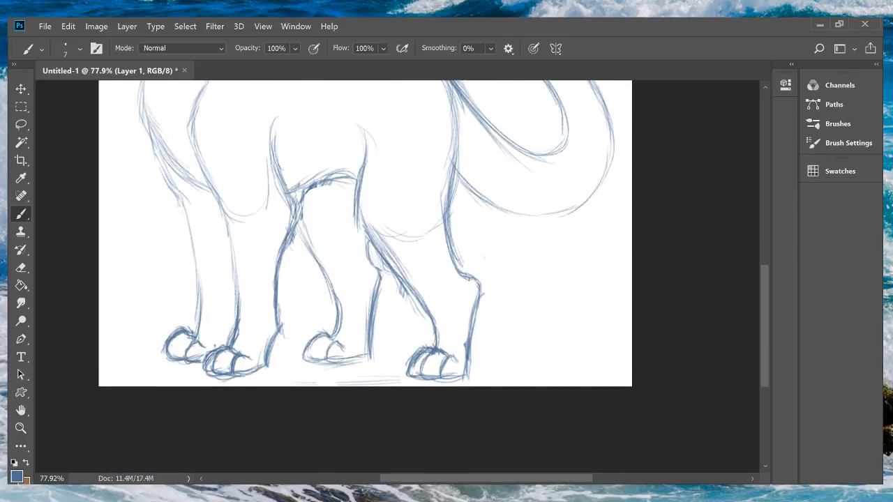
# Step: Check the cat's legs, paws and overall body proportions at several magnifications
pyautogui.scroll(1, 365, 240)
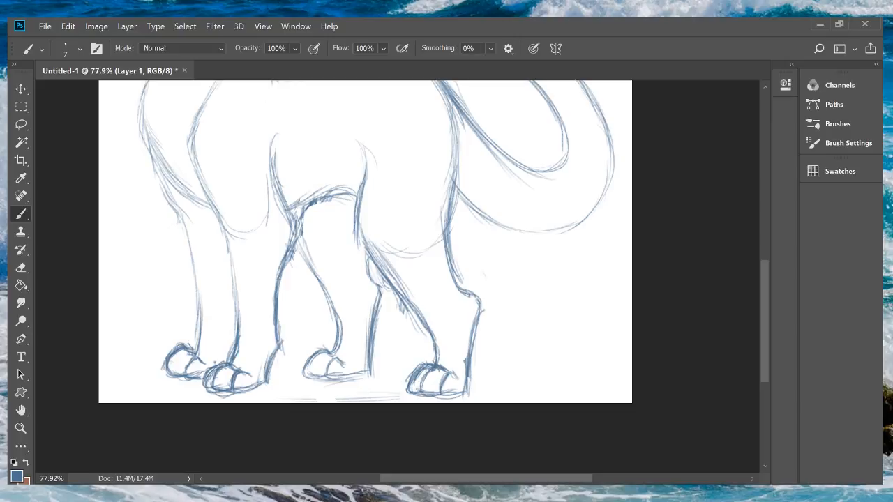
pyautogui.scroll(5, 366, 242)
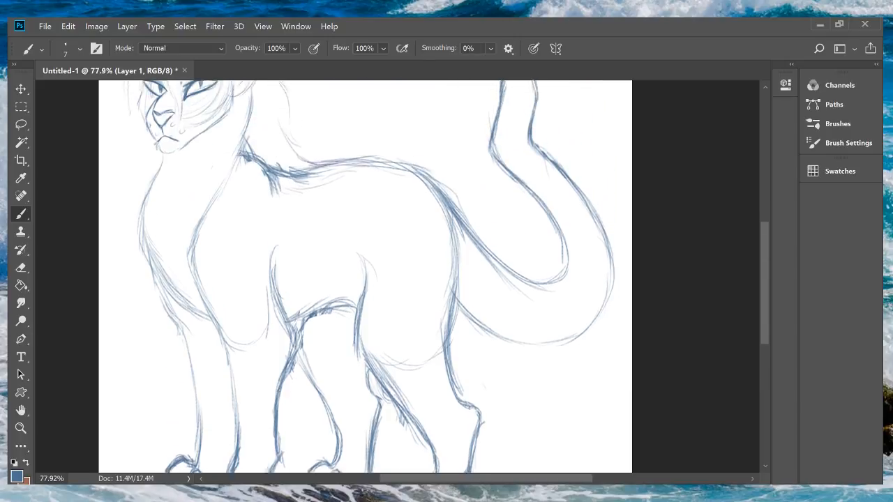
pyautogui.scroll(-4, 366, 241)
pyautogui.scroll(-4, 365, 272)
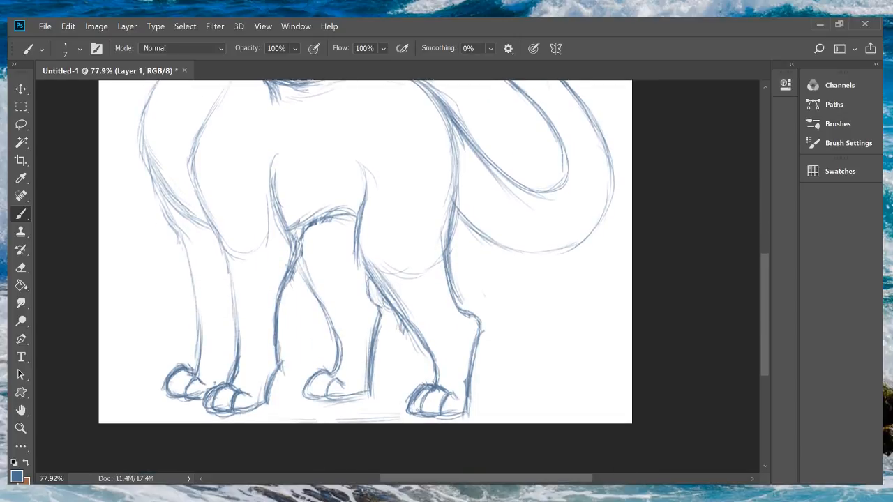
pyautogui.scroll(-1, 365, 272)
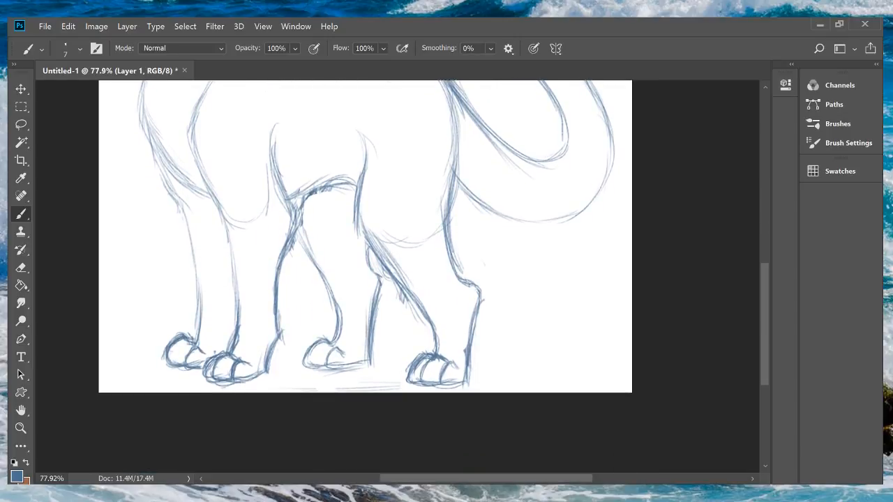
pyautogui.press('z')
pyautogui.moveTo(348, 340); pyautogui.dragTo(329, 340)
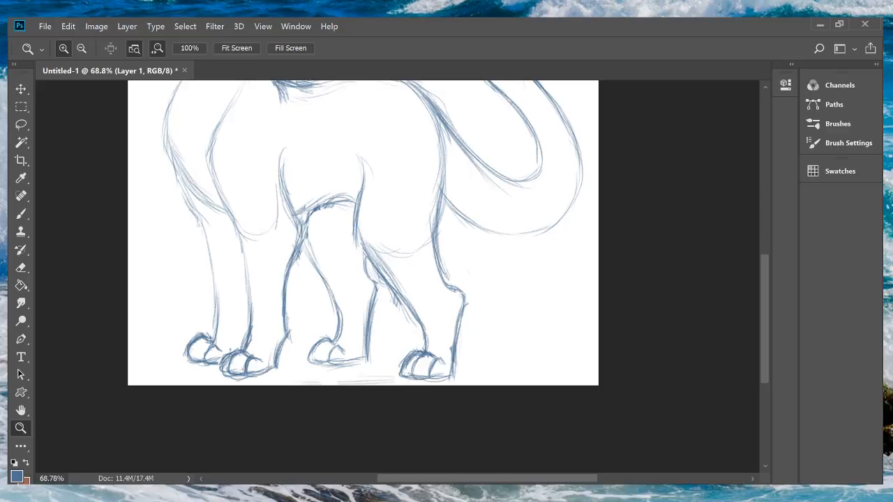
pyautogui.scroll(3, 363, 248)
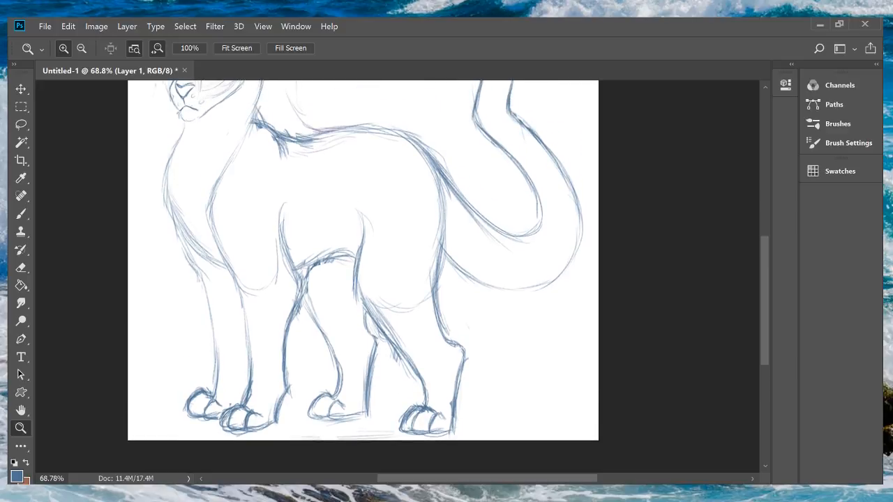
pyautogui.moveTo(421, 326); pyautogui.dragTo(438, 326)
pyautogui.press('b')
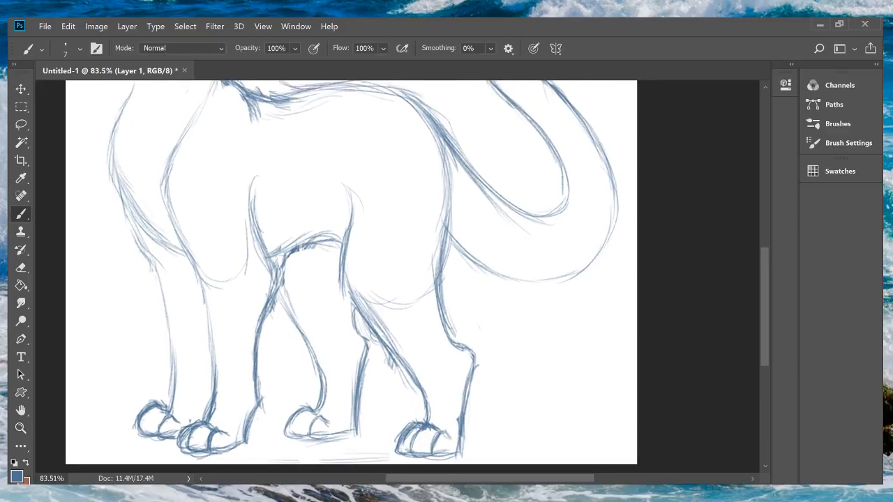
# Step: Darken the rear contour of the far hind leg around the hock, just below the near thigh
pyautogui.hotkey('ctrl', 'alt', 'z')
pyautogui.hotkey('ctrl', 'alt', 'z')
pyautogui.moveTo(350, 303); pyautogui.dragTo(357, 332)
pyautogui.moveTo(353, 309); pyautogui.dragTo(363, 335)
pyautogui.moveTo(355, 308); pyautogui.dragTo(361, 335)
pyautogui.moveTo(357, 319); pyautogui.dragTo(368, 343)
pyautogui.moveTo(358, 311); pyautogui.dragTo(357, 412)
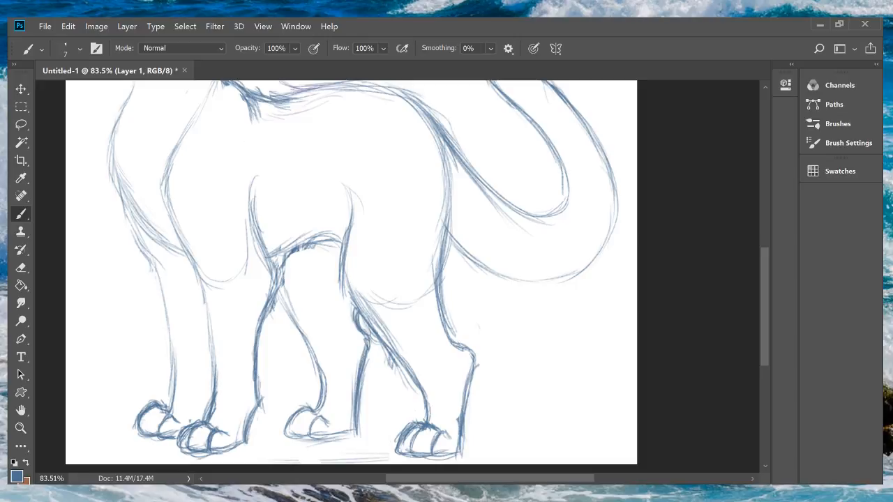
# Step: Undo the latest strokes on the far hind leg and round off its heel into the paw's sole
pyautogui.scroll(-3, 351, 272)
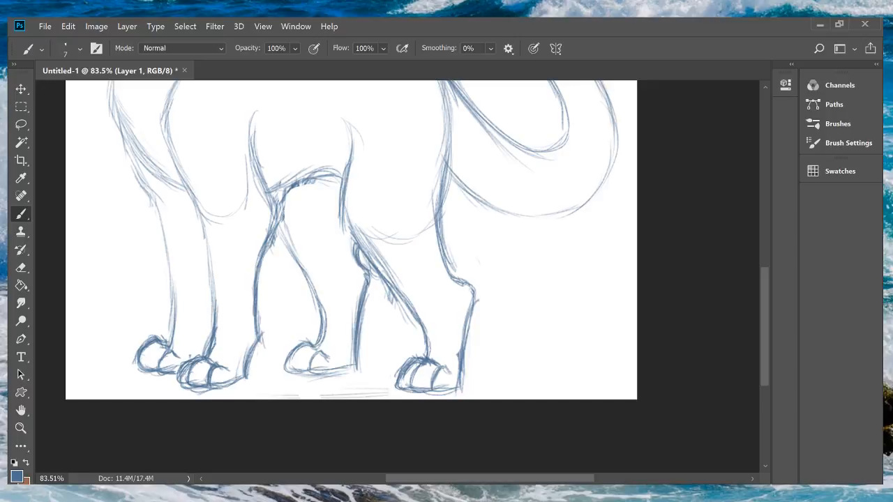
pyautogui.hotkey('ctrl', 'z')
pyautogui.hotkey('ctrl', 'z')
pyautogui.hotkey('ctrl', 'z')
pyautogui.hotkey('ctrl', 'z')
pyautogui.hotkey('ctrl', 'z')
pyautogui.moveTo(354, 355); pyautogui.dragTo(348, 368)
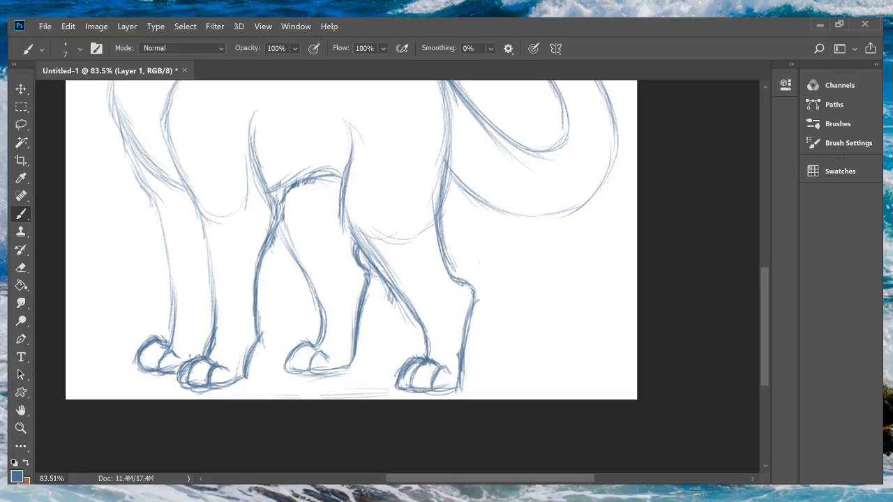
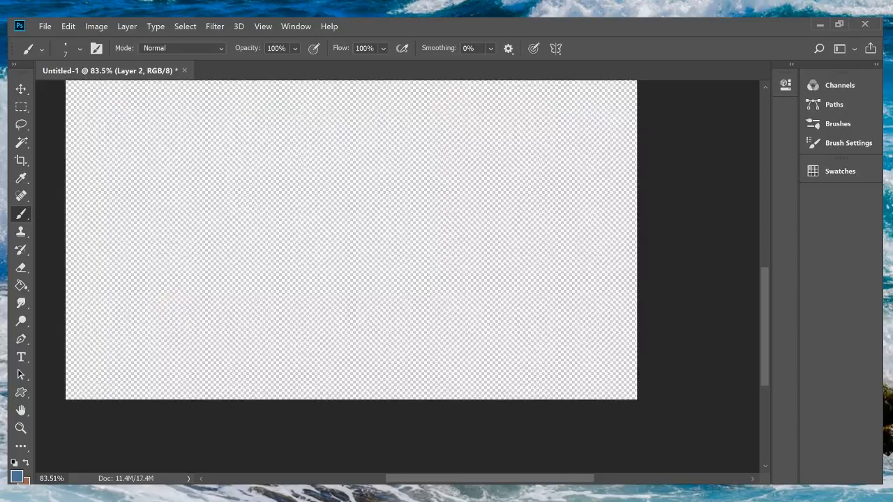
pyautogui.press('c')
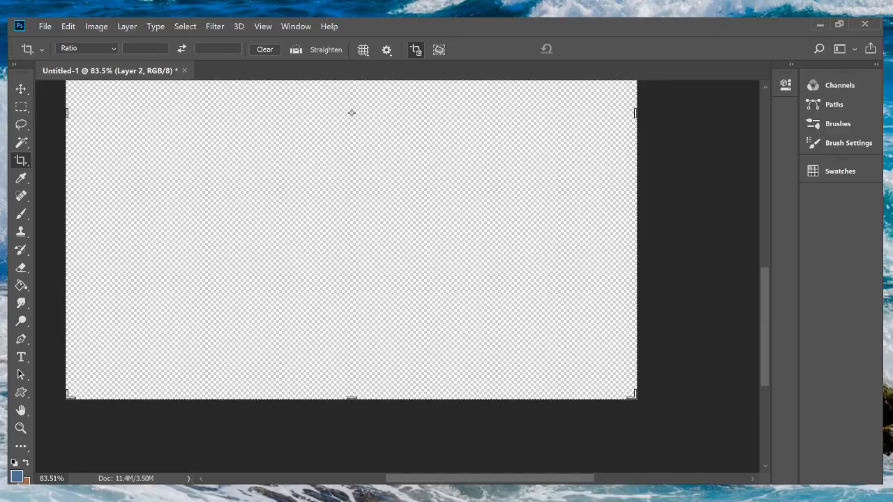
pyautogui.click(352, 112)
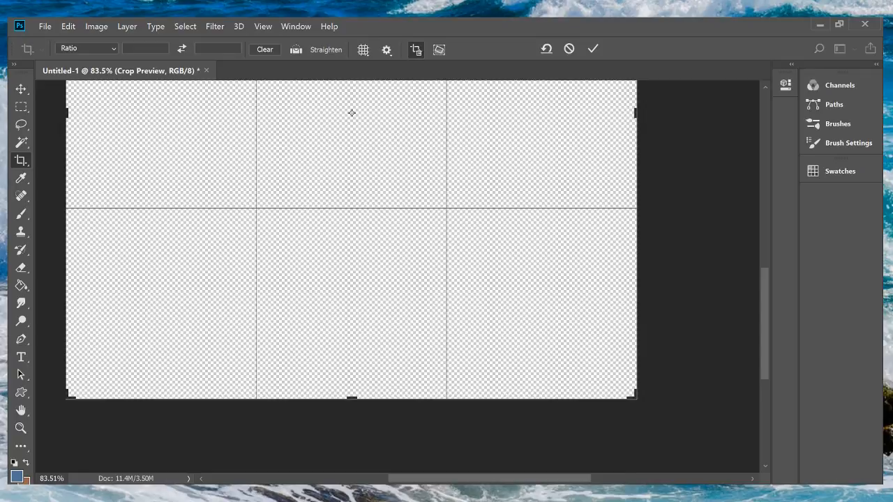
pyautogui.press('Return')
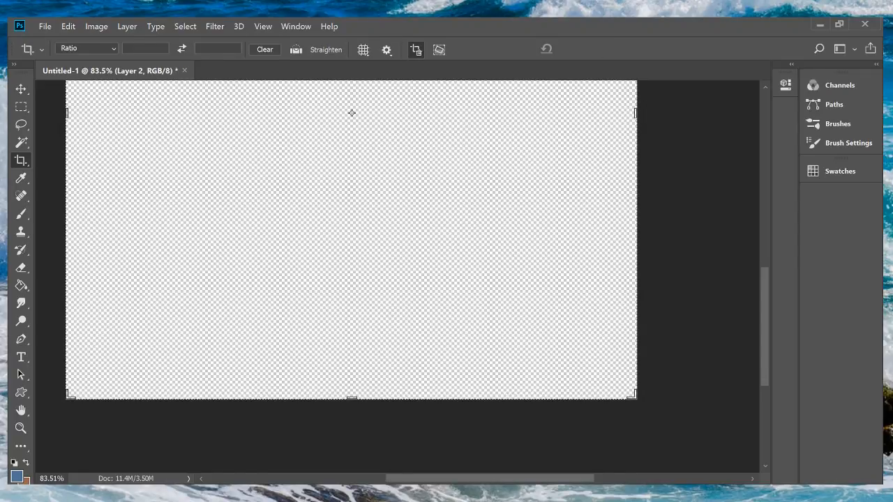
pyautogui.hotkey('ctrl', 'z')
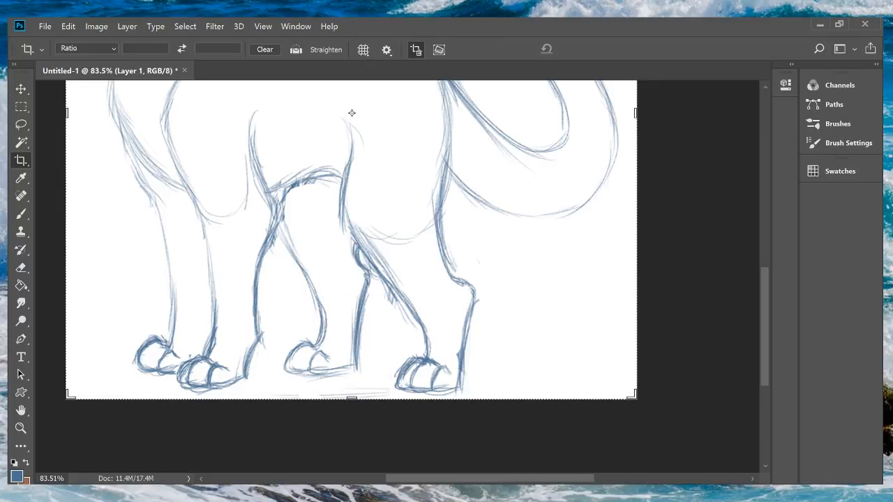
pyautogui.hotkey('ctrl', 'alt', 'z')
pyautogui.moveTo(351, 113); pyautogui.dragTo(351, 375)
# Step: Thin out and retrace the top of the back from mid-back to the rump as a cleaner line
pyautogui.press('z')
pyautogui.scroll(-5, 352, 376)
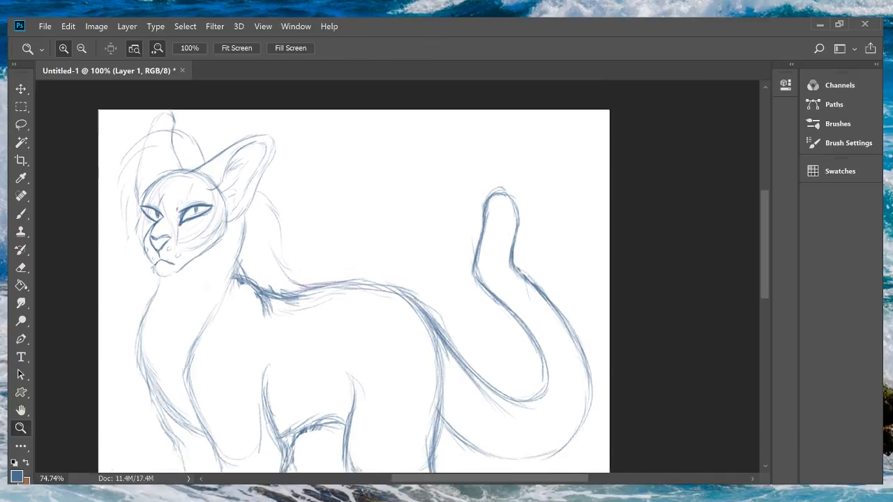
pyautogui.scroll(1, 397, 277)
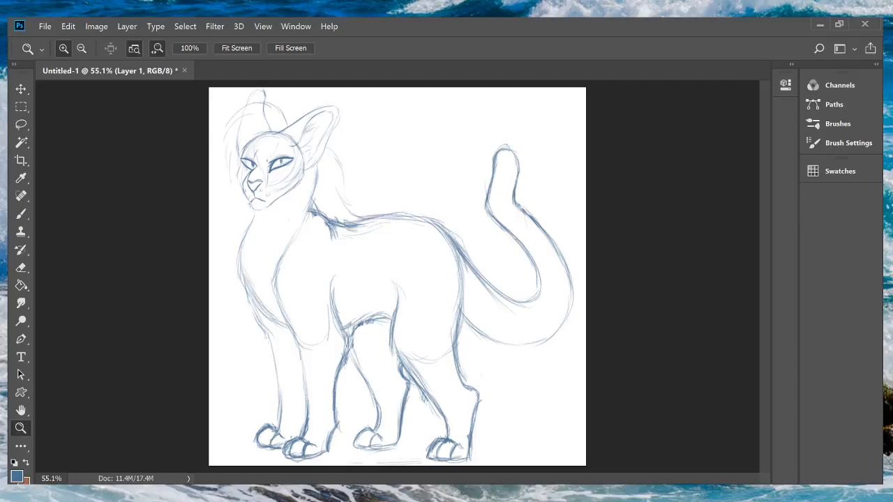
pyautogui.press('b')
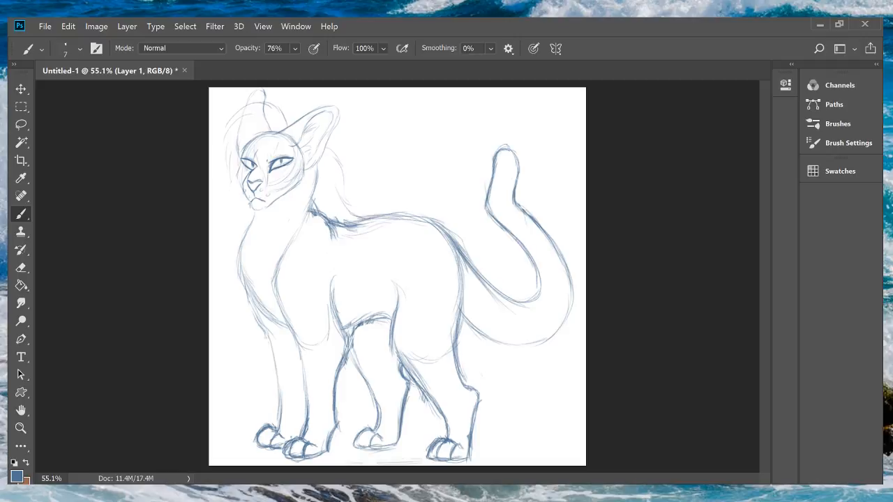
pyautogui.hotkey('ctrl', 'alt', 'z')
pyautogui.hotkey('ctrl', 'alt', 'z')
pyautogui.moveTo(385, 217); pyautogui.dragTo(417, 221)
pyautogui.moveTo(384, 220); pyautogui.dragTo(437, 223)
pyautogui.hotkey('ctrl', 'alt', 'z')
pyautogui.hotkey('ctrl', 'alt', 'z')
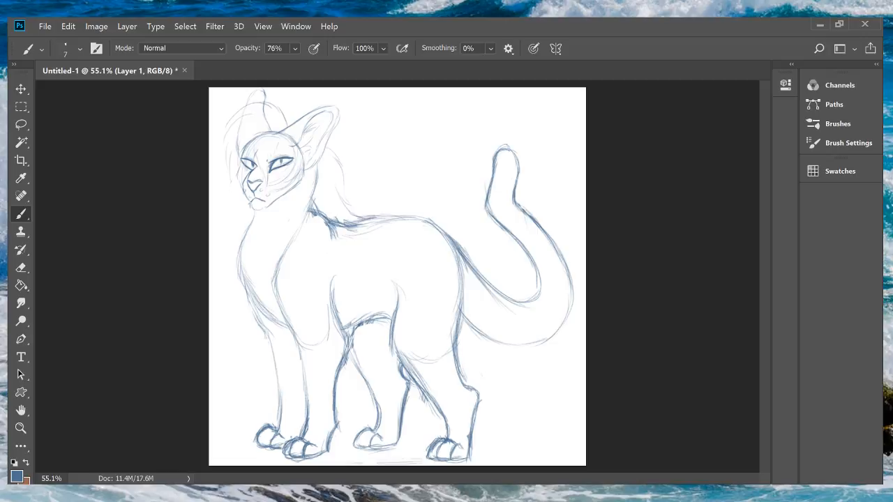
# Step: Clear the rough strokes at the withers and redraw the line dipping from the neck base to the back
pyautogui.hotkey('ctrl', 'alt', 'z')
pyautogui.hotkey('ctrl', 'alt', 'z')
pyautogui.hotkey('ctrl', 'alt', 'z')
pyautogui.hotkey('ctrl', 'alt', 'z')
pyautogui.hotkey('ctrl', 'alt', 'z')
pyautogui.hotkey('ctrl', 'alt', 'z')
pyautogui.hotkey('ctrl', 'alt', 'z')
pyautogui.moveTo(326, 214); pyautogui.dragTo(346, 224)
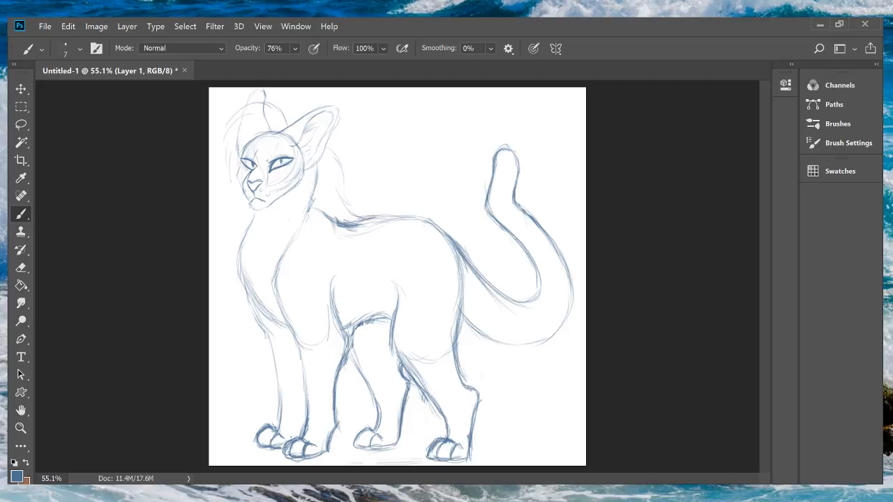
# Step: Strengthen the shoulder line down from the neck and the short withers line behind it
pyautogui.moveTo(328, 219); pyautogui.dragTo(336, 232)
pyautogui.moveTo(307, 213); pyautogui.dragTo(301, 227)
pyautogui.moveTo(305, 216); pyautogui.dragTo(286, 251)
pyautogui.moveTo(319, 206); pyautogui.dragTo(337, 224)
pyautogui.hotkey('ctrl', 'alt', 'z')
pyautogui.hotkey('ctrl', 'alt', 'z')
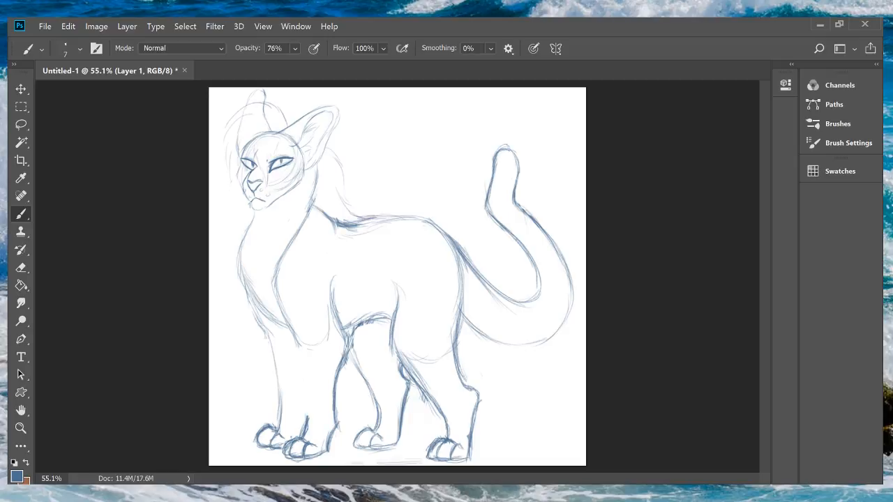
# Step: Redraw the front edge of the near foreleg from the chest down to the paw
pyautogui.moveTo(293, 324); pyautogui.dragTo(308, 399)
pyautogui.moveTo(308, 357); pyautogui.dragTo(310, 424)
pyautogui.moveTo(310, 380); pyautogui.dragTo(310, 419)
pyautogui.moveTo(311, 376)
pyautogui.mouseDown()
pyautogui.moveTo(312, 403)
pyautogui.moveTo(311, 392)
pyautogui.mouseUp()
pyautogui.moveTo(310, 365)
pyautogui.mouseDown()
pyautogui.moveTo(309, 416)
pyautogui.moveTo(310, 391)
pyautogui.mouseUp()
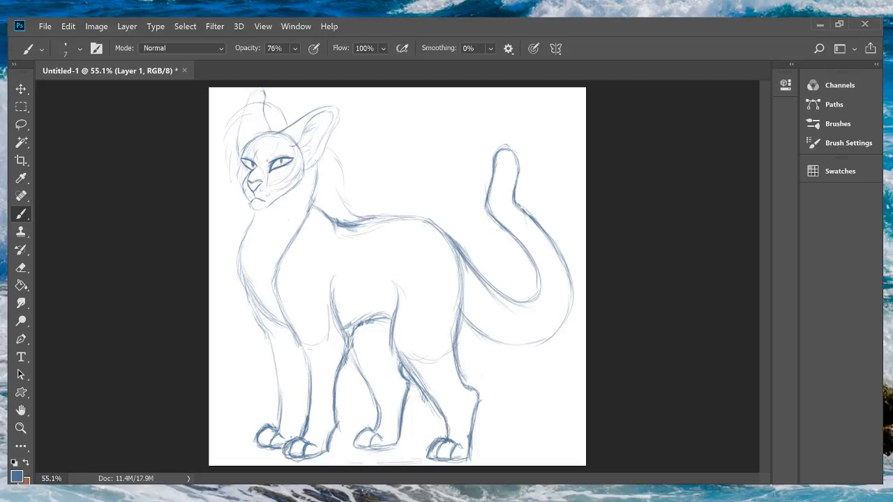
# Step: Redraw the rear edge of the near foreleg as a straighter line from the elbow to the heel
pyautogui.moveTo(336, 419); pyautogui.dragTo(331, 432)
pyautogui.hotkey('ctrl', 'z')
pyautogui.hotkey('ctrl', 'z')
pyautogui.hotkey('ctrl', 'z')
pyautogui.moveTo(345, 364); pyautogui.dragTo(339, 395)
pyautogui.moveTo(345, 362); pyautogui.dragTo(334, 420)
pyautogui.moveTo(339, 397); pyautogui.dragTo(333, 439)
pyautogui.moveTo(336, 423); pyautogui.dragTo(329, 445)
pyautogui.moveTo(335, 425)
pyautogui.mouseDown()
pyautogui.moveTo(328, 449)
pyautogui.moveTo(331, 437)
pyautogui.mouseUp()
pyautogui.moveTo(335, 425); pyautogui.dragTo(330, 441)
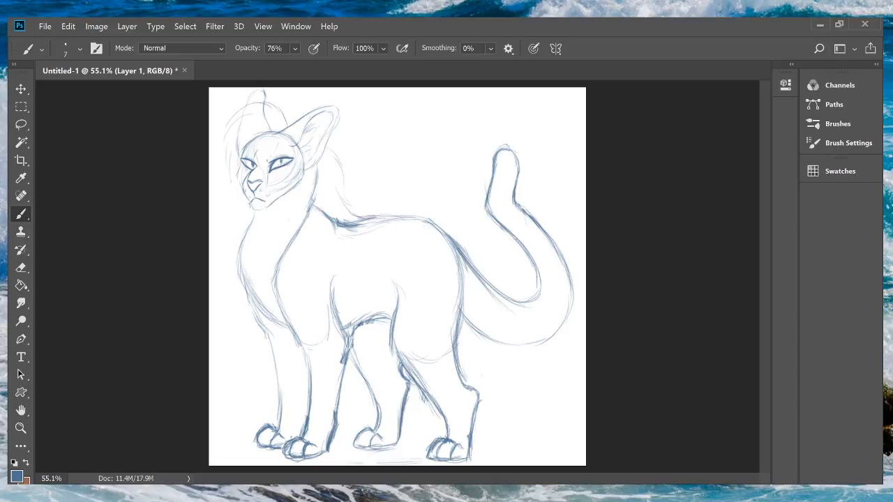
# Step: Retrace the outer edge of the tail's large curve slightly further inward
pyautogui.moveTo(562, 270)
pyautogui.mouseDown()
pyautogui.moveTo(563, 319)
pyautogui.moveTo(544, 336)
pyautogui.moveTo(521, 337)
pyautogui.mouseUp()
pyautogui.moveTo(550, 330); pyautogui.dragTo(503, 345)
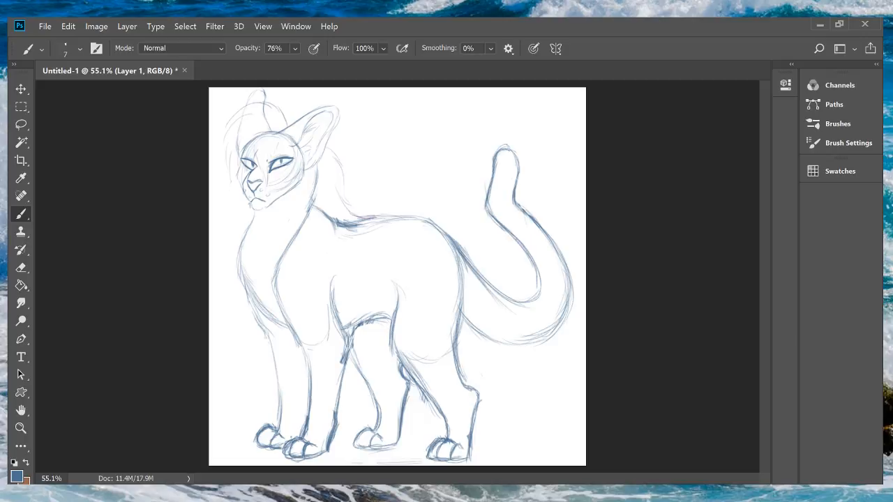
pyautogui.hotkey('ctrl', 'z')
pyautogui.moveTo(568, 271); pyautogui.dragTo(565, 305)
# Step: Flip the canvas horizontally and clean up the tail's outer curve, darkening its underside toward the rump
pyautogui.hotkey('ctrl', 'shift', 'h')
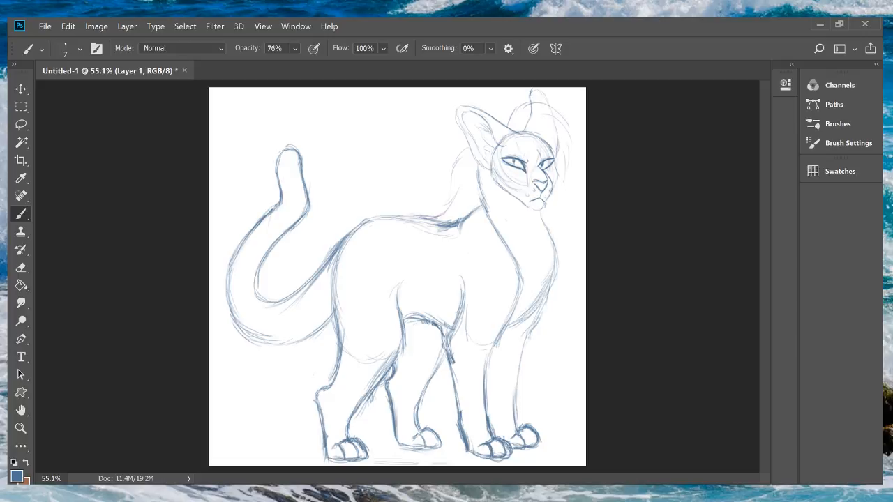
pyautogui.hotkey('ctrl', 'alt', 'z')
pyautogui.hotkey('ctrl', 'alt', 'z')
pyautogui.moveTo(235, 317)
pyautogui.mouseDown()
pyautogui.moveTo(260, 337)
pyautogui.moveTo(299, 340)
pyautogui.mouseUp()
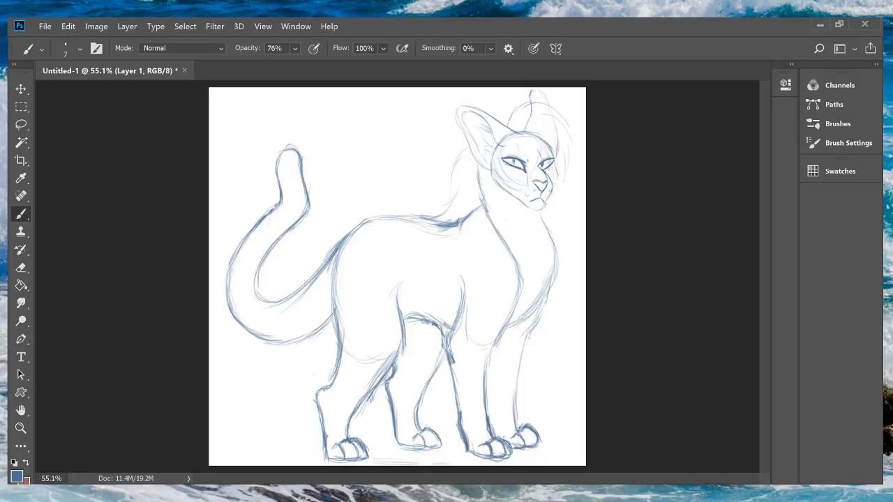
pyautogui.moveTo(310, 331)
pyautogui.mouseDown()
pyautogui.moveTo(330, 313)
pyautogui.moveTo(325, 321)
pyautogui.mouseUp()
# Step: Rework the tail's upper edge from the rump into the inner curve as a thinner, cleaner line
pyautogui.moveTo(341, 240)
pyautogui.mouseDown()
pyautogui.moveTo(307, 291)
pyautogui.moveTo(281, 303)
pyautogui.moveTo(307, 293)
pyautogui.moveTo(332, 260)
pyautogui.mouseUp()
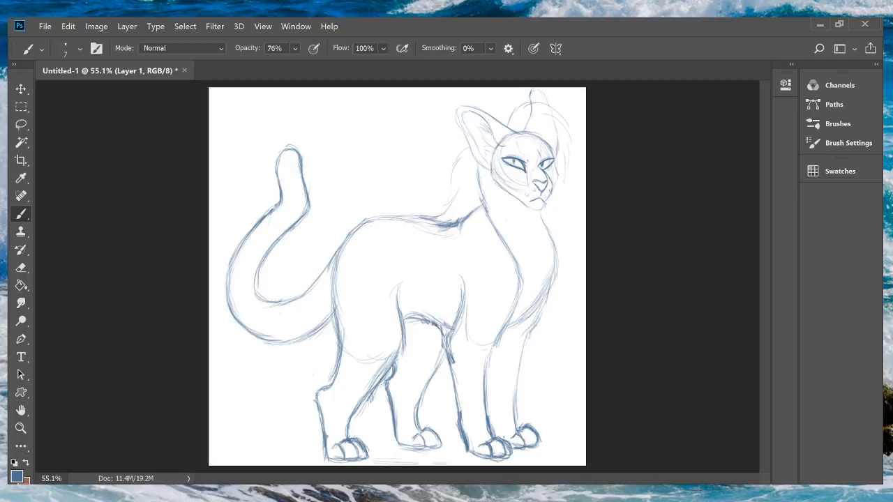
pyautogui.moveTo(309, 289); pyautogui.dragTo(325, 269)
pyautogui.hotkey('ctrl', 'alt', 'z')
pyautogui.hotkey('ctrl', 'alt', 'z')
pyautogui.hotkey('ctrl', 'alt', 'z')
pyautogui.hotkey('ctrl', 'alt', 'z')
# Step: Flip the canvas back and replace the dark strokes behind the withers with a smooth back line
pyautogui.hotkey('ctrl', 'shift', 'h')
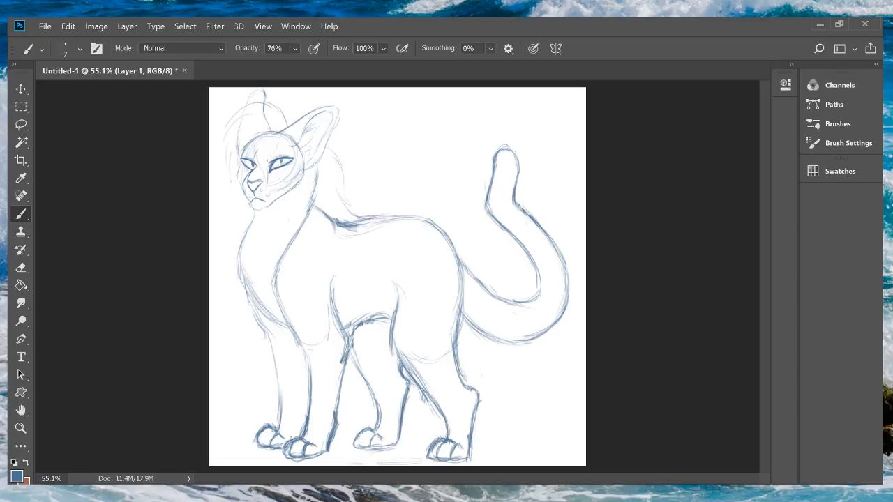
pyautogui.moveTo(369, 221)
pyautogui.mouseDown()
pyautogui.moveTo(339, 224)
pyautogui.moveTo(369, 220)
pyautogui.mouseUp()
pyautogui.moveTo(374, 215); pyautogui.dragTo(407, 214)
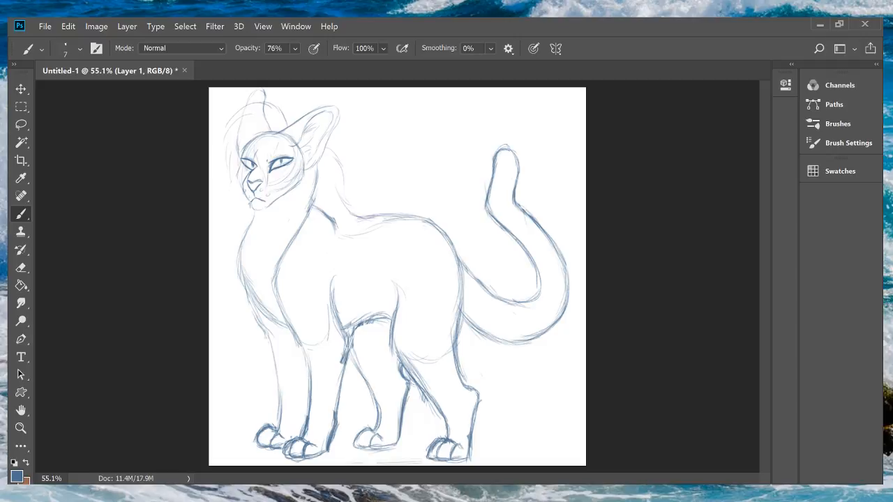
# Step: Add small curved lines along the lower front of the toes on all four paws
pyautogui.press('z')
pyautogui.click(397, 451)
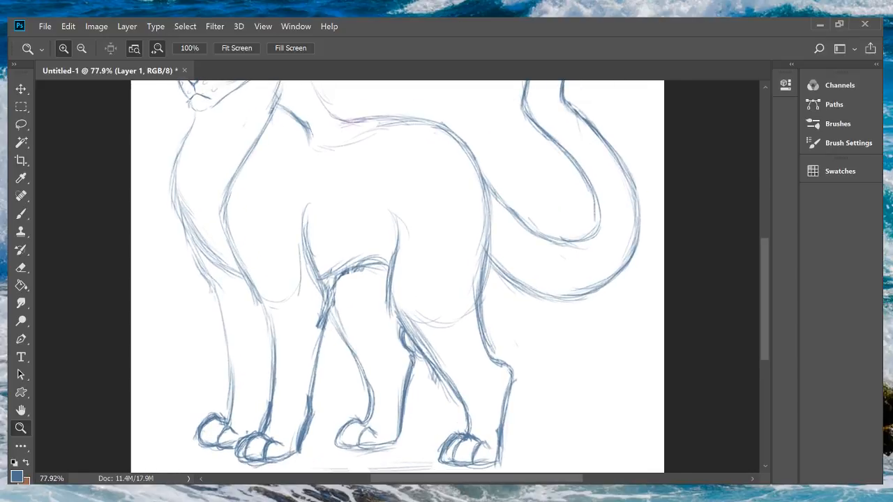
pyautogui.scroll(-4, 397, 276)
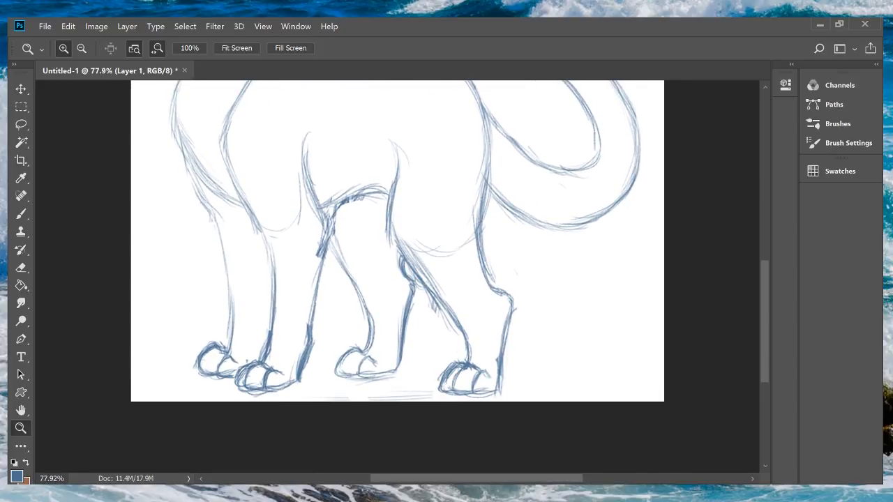
pyautogui.press('b')
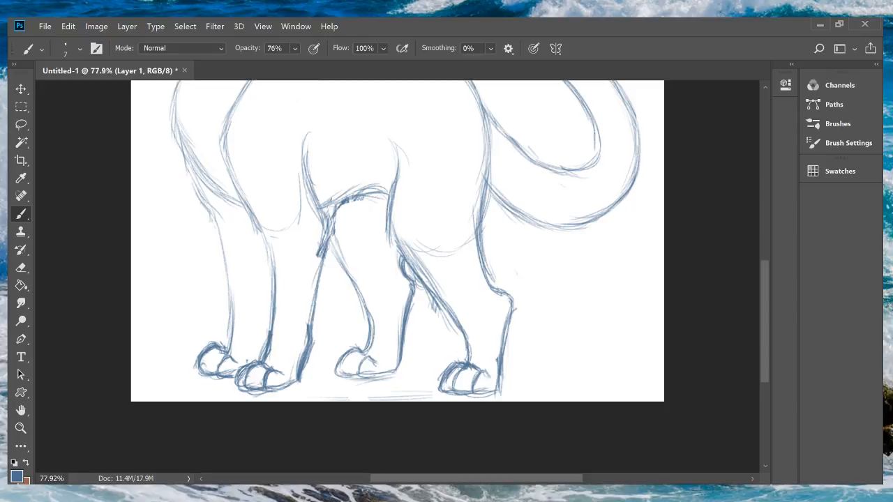
pyautogui.moveTo(204, 365); pyautogui.dragTo(215, 371)
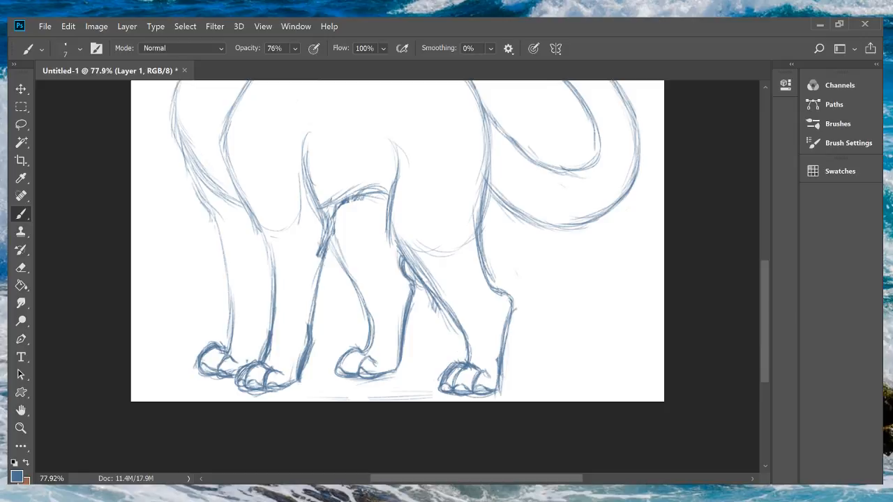
pyautogui.moveTo(485, 372); pyautogui.dragTo(490, 380)
pyautogui.press('z')
pyautogui.scroll(-5, 397, 242)
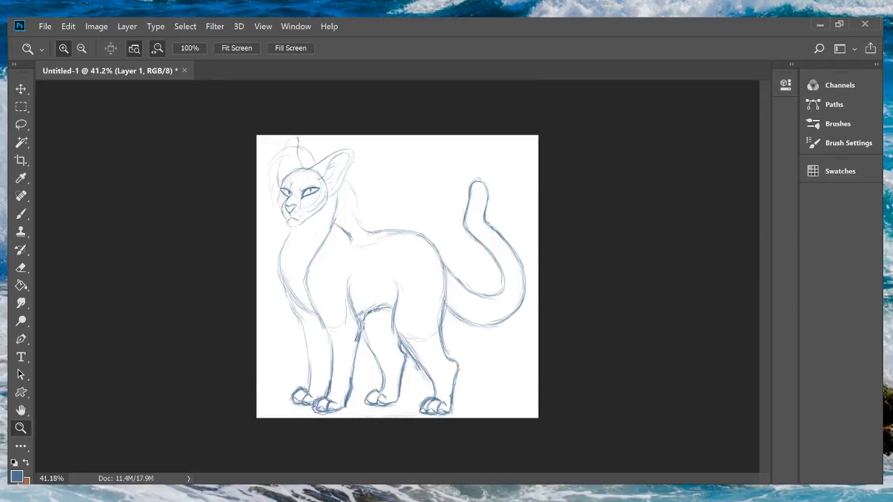
pyautogui.hotkey('ctrl', '+')
pyautogui.scroll(3, 400, 183)
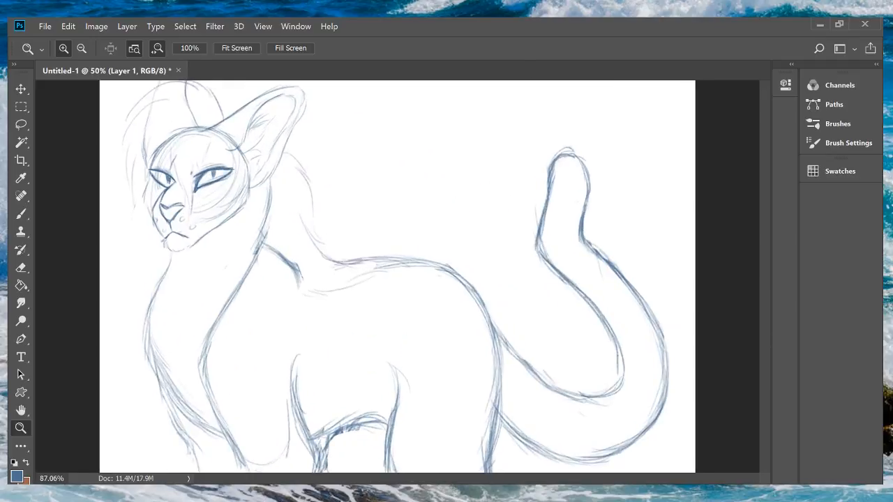
# Step: Try a tufted edge on the chest front, then redraw the chest contour as a smoother, darker line down toward the foreleg
pyautogui.scroll(-4, 400, 182)
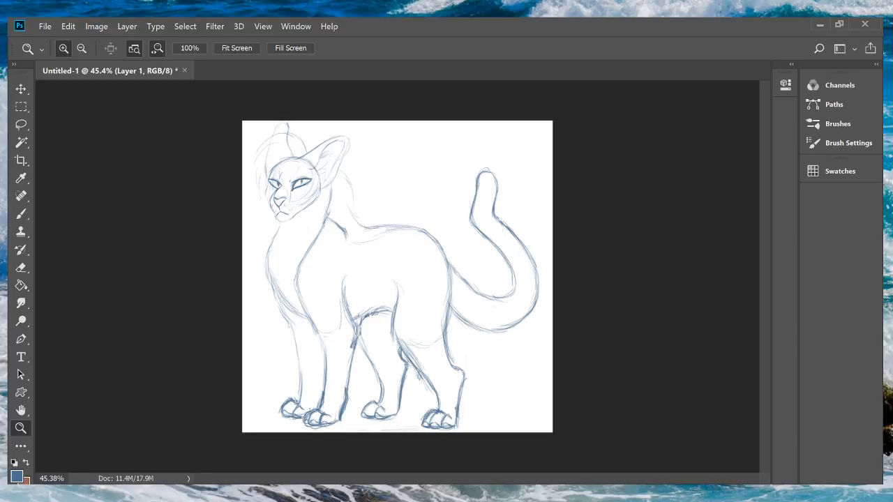
pyautogui.moveTo(398, 248); pyautogui.dragTo(428, 248)
pyautogui.hscroll(-4, 454, 279)
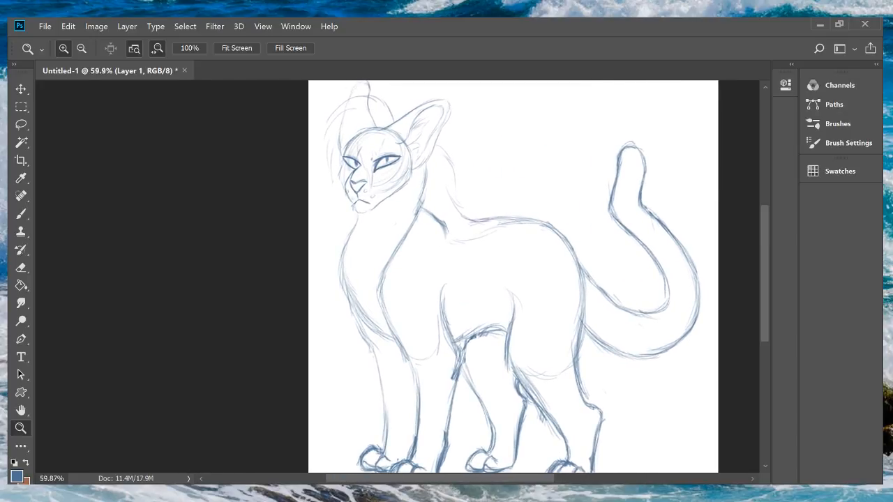
pyautogui.press('b')
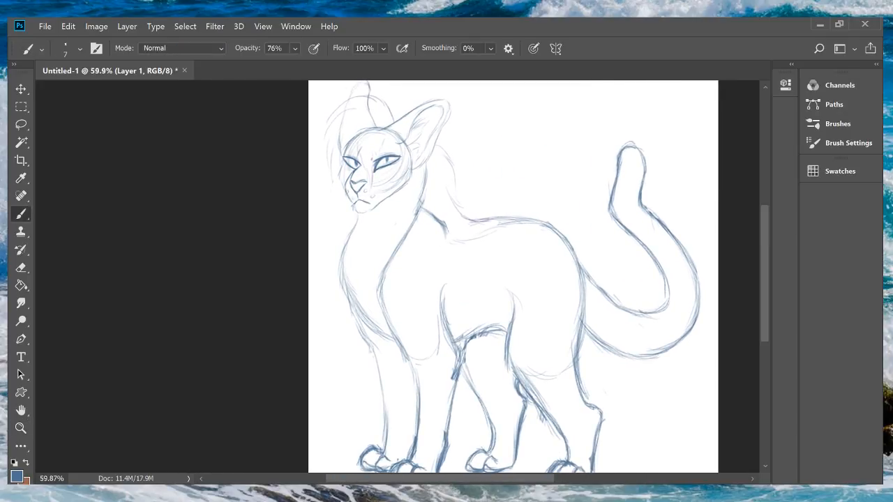
pyautogui.moveTo(345, 246)
pyautogui.mouseDown()
pyautogui.moveTo(331, 290)
pyautogui.moveTo(351, 323)
pyautogui.mouseUp()
pyautogui.moveTo(352, 272); pyautogui.dragTo(343, 288)
pyautogui.moveTo(345, 253)
pyautogui.mouseDown()
pyautogui.moveTo(339, 283)
pyautogui.moveTo(350, 309)
pyautogui.mouseUp()
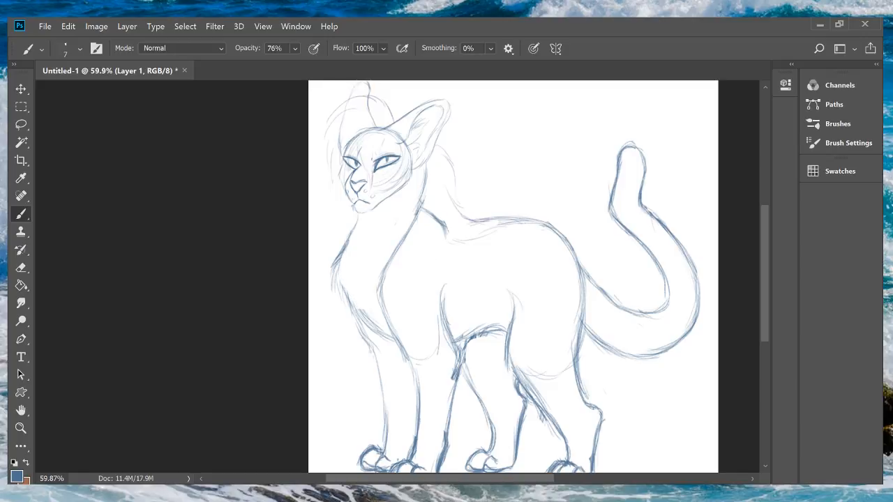
pyautogui.moveTo(340, 258)
pyautogui.mouseDown()
pyautogui.moveTo(333, 298)
pyautogui.moveTo(338, 270)
pyautogui.moveTo(341, 300)
pyautogui.moveTo(381, 337)
pyautogui.mouseUp()
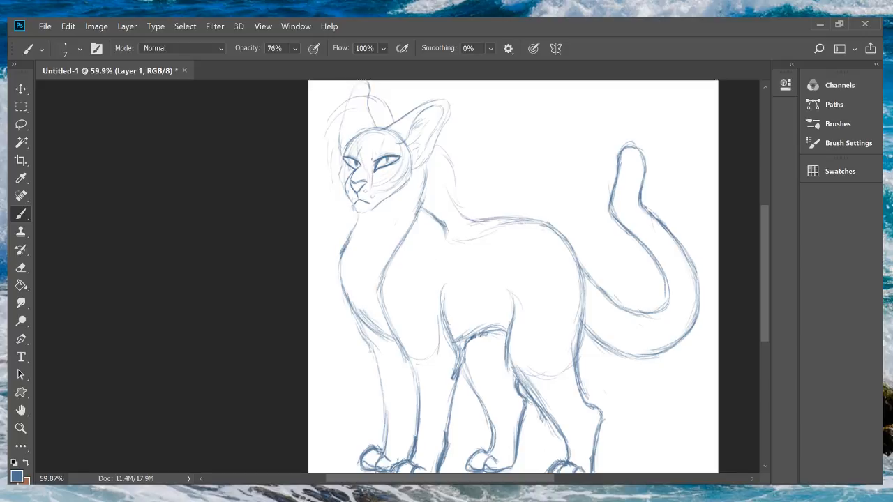
# Step: Make Layer 2 active and fade the underlying cat sketch so it serves as a faint guide
pyautogui.scroll(-1, 513, 279)
pyautogui.scroll(3, 513, 279)
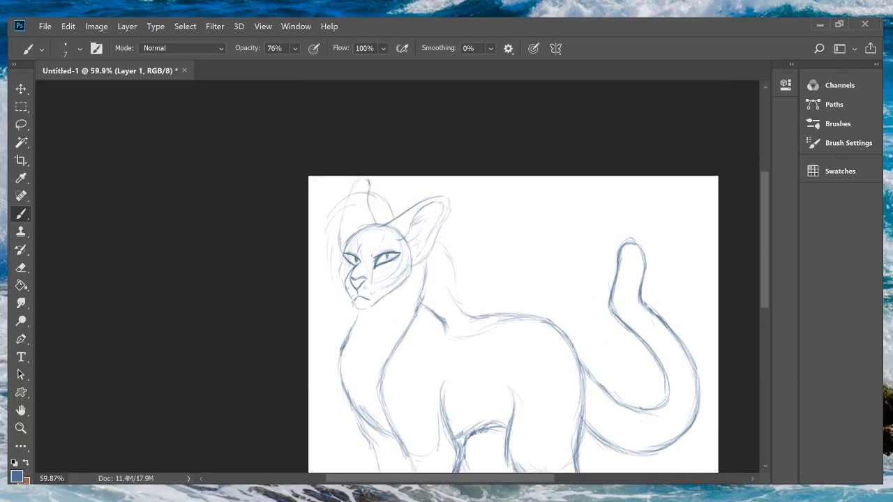
pyautogui.scroll(-3, 513, 279)
pyautogui.scroll(4, 512, 279)
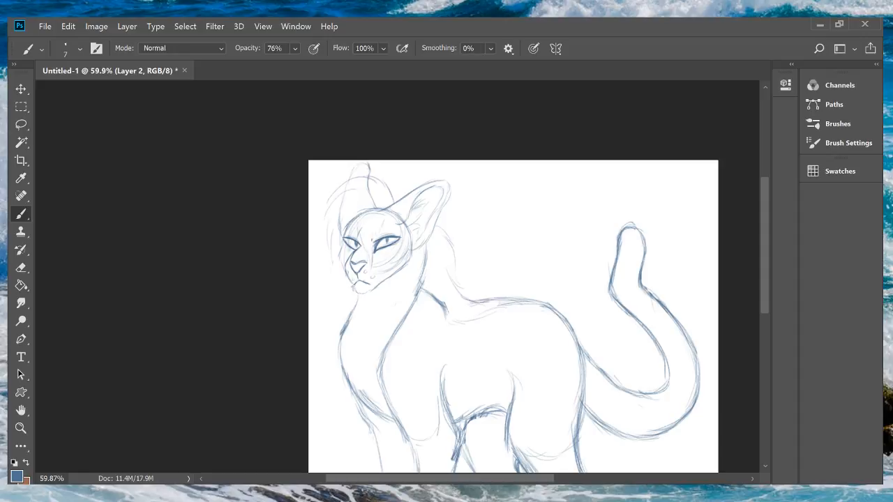
pyautogui.hotkey('ctrl', ',')
pyautogui.hotkey('ctrl', ',')
pyautogui.hotkey('alt', '[')
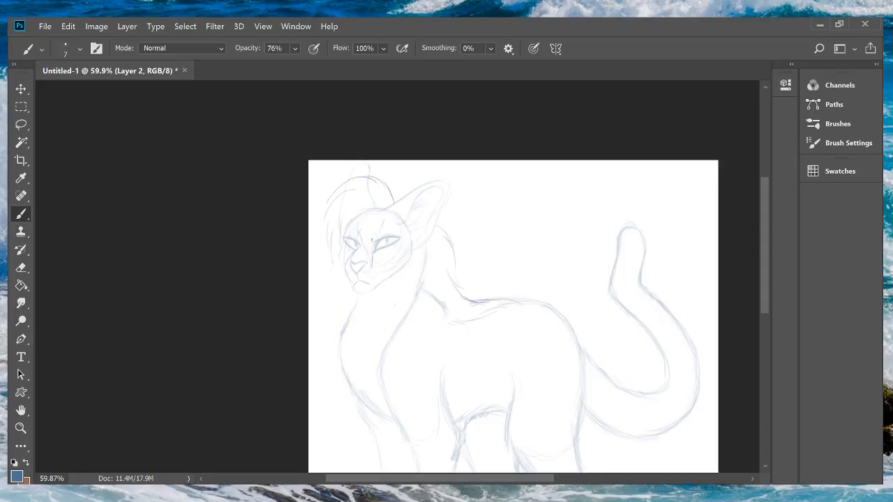
# Step: Draw shaggy fur strokes on Layer 2 along the upper chest front, forming a small pointed tuft below the neck
pyautogui.press('z')
pyautogui.click(395, 341)
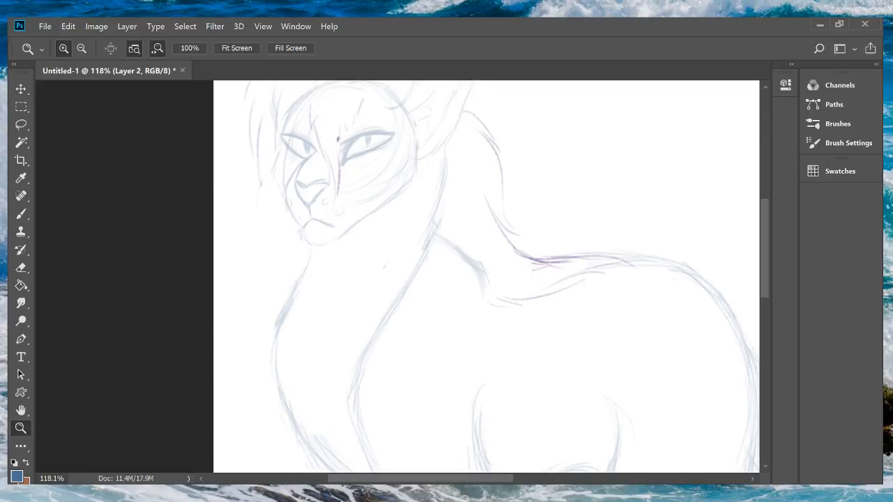
pyautogui.hscroll(-3, 487, 279)
pyautogui.press('b')
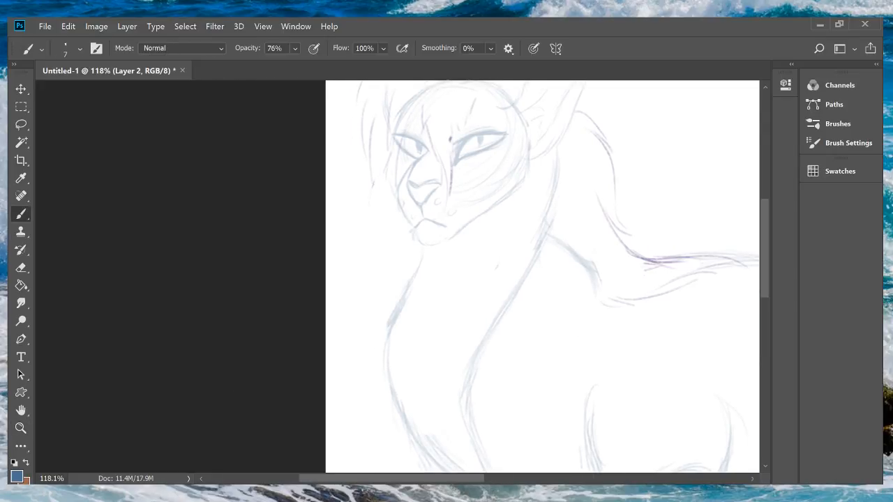
pyautogui.moveTo(402, 301)
pyautogui.mouseDown()
pyautogui.moveTo(372, 353)
pyautogui.moveTo(383, 406)
pyautogui.mouseUp()
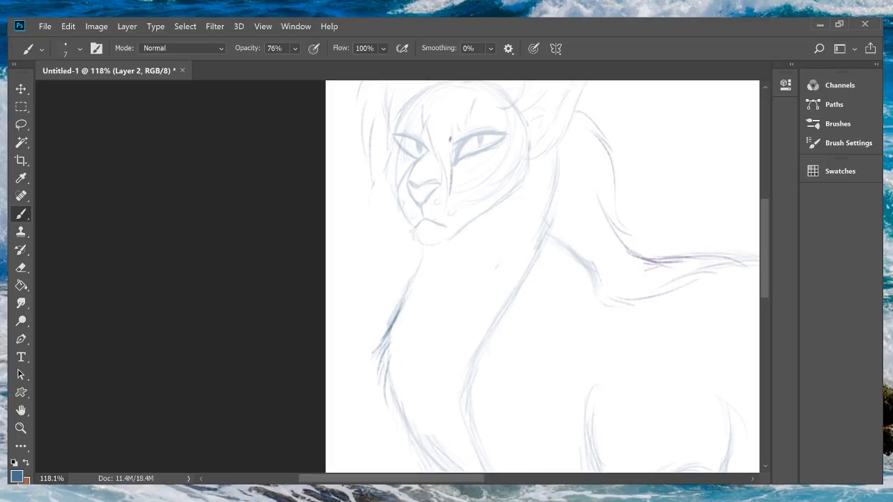
pyautogui.moveTo(390, 373)
pyautogui.mouseDown()
pyautogui.moveTo(386, 410)
pyautogui.moveTo(383, 398)
pyautogui.moveTo(411, 441)
pyautogui.mouseUp()
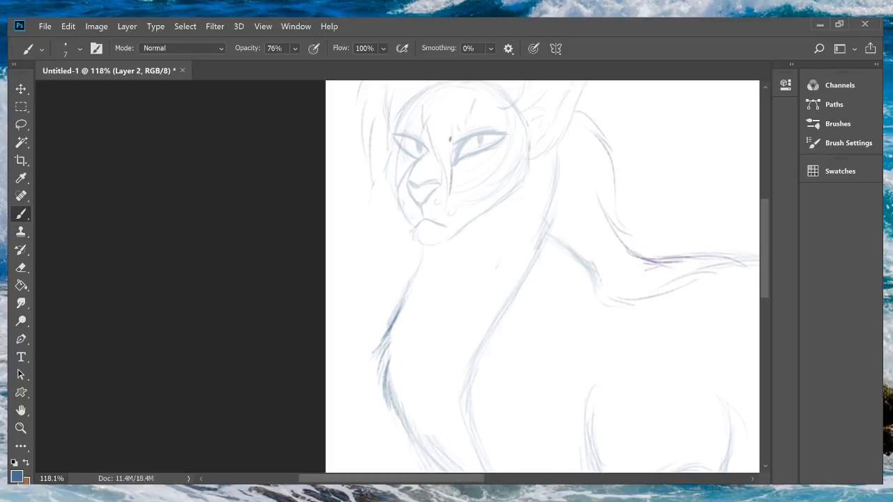
# Step: Add short fur strokes along the lower chest edge down to the top of the near foreleg
pyautogui.scroll(-5, 541, 276)
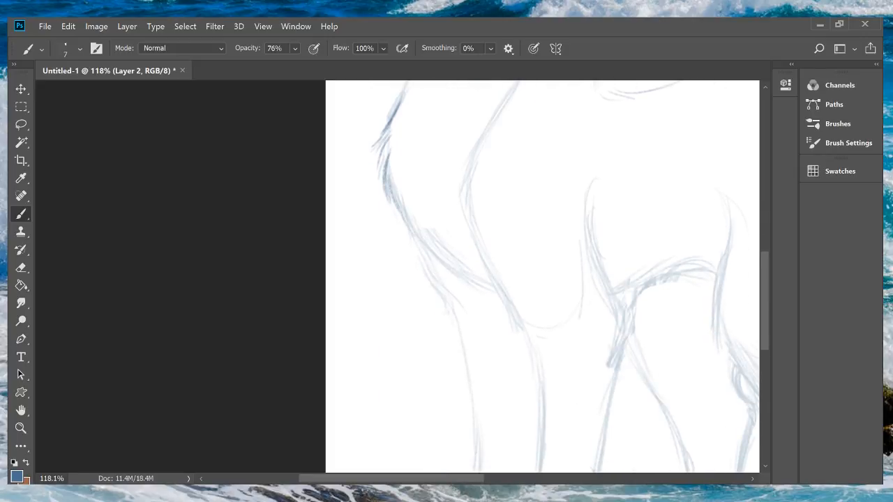
pyautogui.moveTo(450, 268); pyautogui.dragTo(505, 324)
pyautogui.moveTo(484, 295)
pyautogui.mouseDown()
pyautogui.moveTo(519, 332)
pyautogui.moveTo(516, 320)
pyautogui.mouseUp()
pyautogui.moveTo(510, 307); pyautogui.dragTo(519, 324)
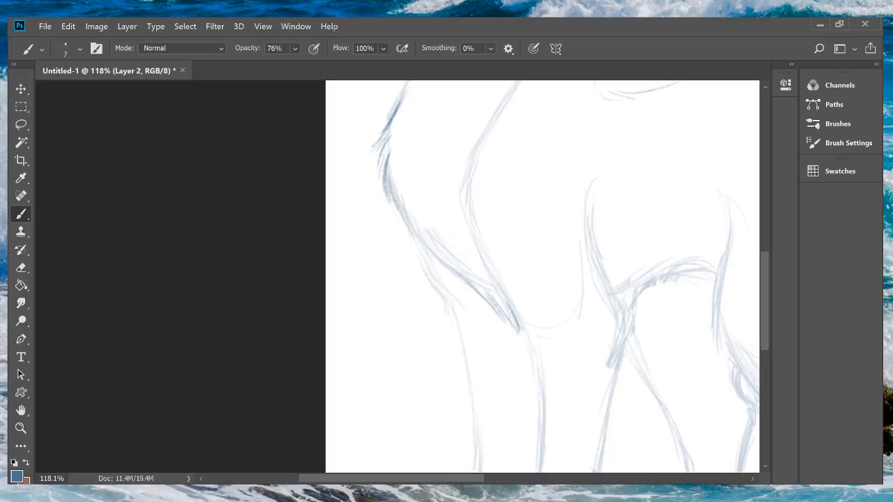
# Step: Draw a curved fur tuft hanging from the near foreleg's elbow where it meets the belly
pyautogui.hscroll(3, 485, 279)
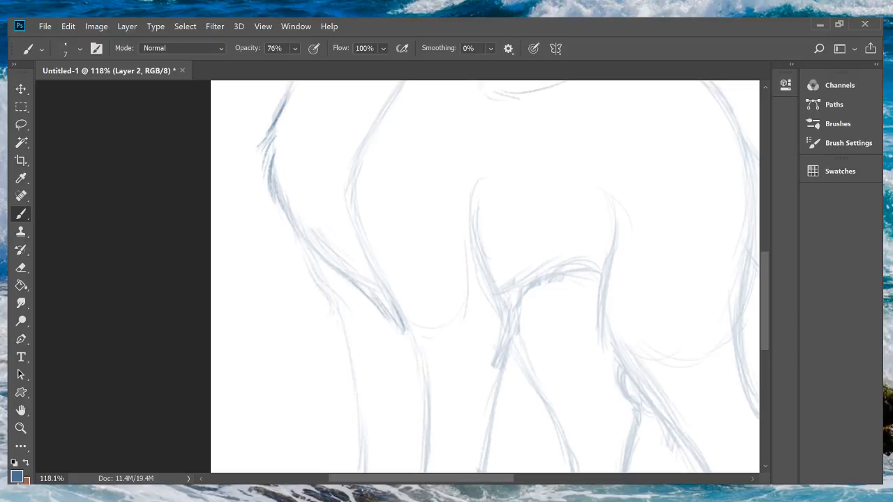
pyautogui.moveTo(494, 278); pyautogui.dragTo(530, 331)
pyautogui.moveTo(505, 303)
pyautogui.mouseDown()
pyautogui.moveTo(527, 334)
pyautogui.moveTo(526, 351)
pyautogui.mouseUp()
pyautogui.moveTo(518, 320)
pyautogui.mouseDown()
pyautogui.moveTo(526, 377)
pyautogui.moveTo(514, 395)
pyautogui.mouseUp()
pyautogui.moveTo(511, 360)
pyautogui.mouseDown()
pyautogui.moveTo(501, 405)
pyautogui.moveTo(499, 395)
pyautogui.mouseUp()
# Step: Redraw the elbow tuft's lower strands and blend them into the back contour of the near foreleg
pyautogui.scroll(-5, 485, 279)
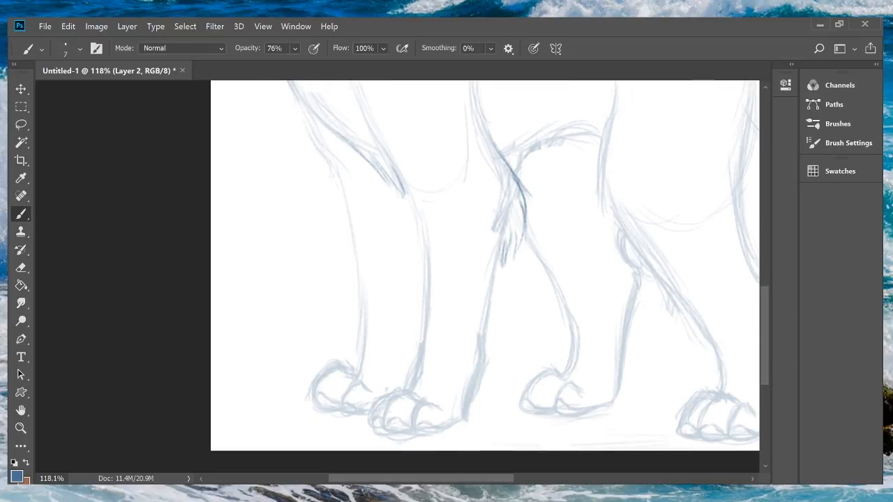
pyautogui.moveTo(510, 237); pyautogui.dragTo(499, 275)
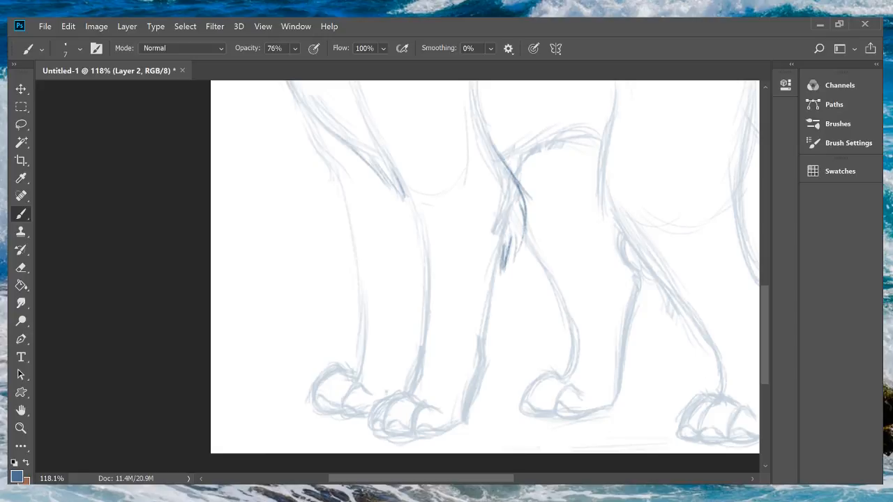
pyautogui.hotkey('ctrl', 'z')
pyautogui.moveTo(513, 224); pyautogui.dragTo(502, 277)
pyautogui.moveTo(508, 241); pyautogui.dragTo(497, 279)
pyautogui.moveTo(505, 247); pyautogui.dragTo(492, 300)
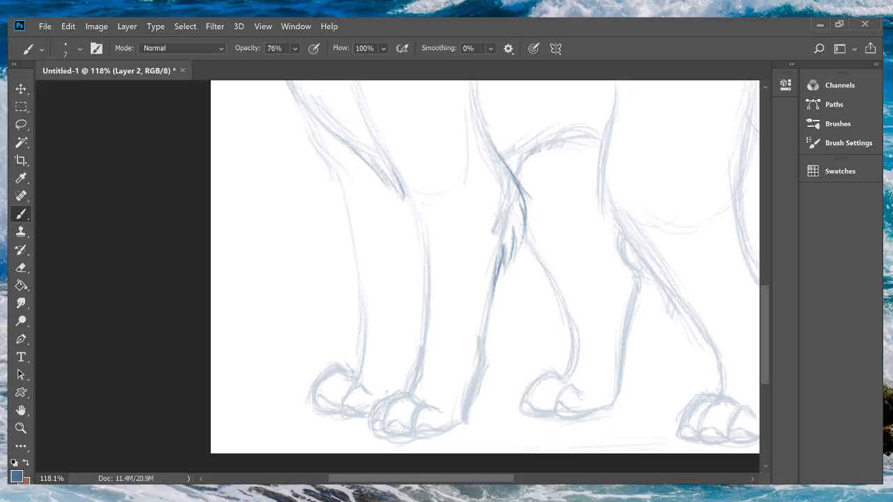
pyautogui.hscroll(2, 465, 267)
pyautogui.scroll(-3, 458, 267)
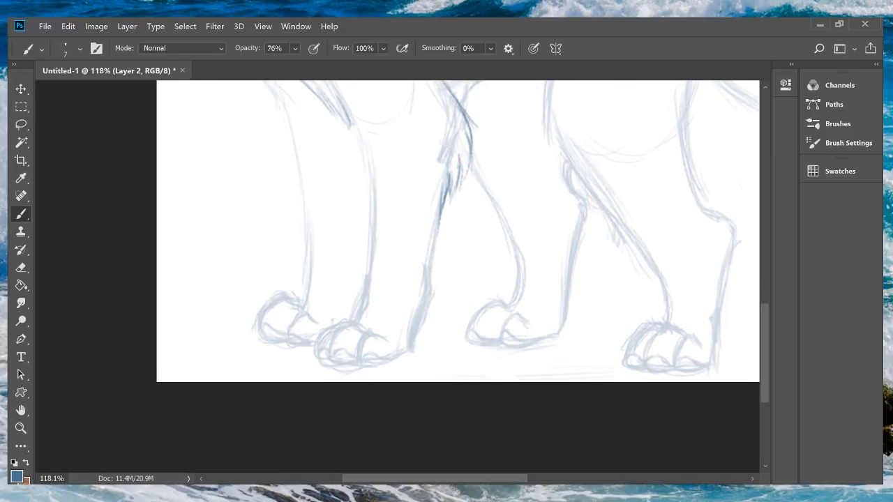
pyautogui.moveTo(417, 329)
pyautogui.mouseDown()
pyautogui.moveTo(442, 343)
pyautogui.moveTo(395, 358)
pyautogui.mouseUp()
pyautogui.hotkey('ctrl', 'z')
pyautogui.hotkey('ctrl', 'z')
pyautogui.hotkey('ctrl', 'z')
pyautogui.hotkey('ctrl', 'z')
pyautogui.hotkey('ctrl', 'z')
# Step: Flip the canvas horizontally to work on the rump and tail from the mirrored side
pyautogui.hscroll(5, 398, 230)
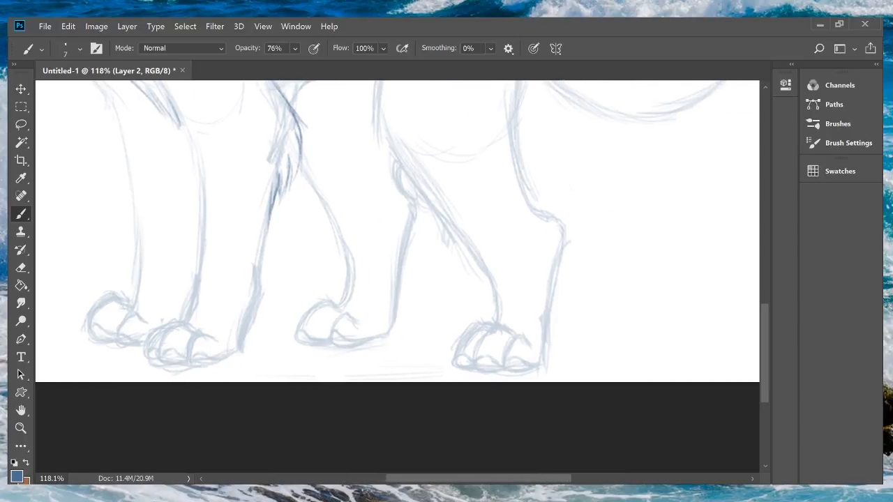
pyautogui.scroll(10, 397, 279)
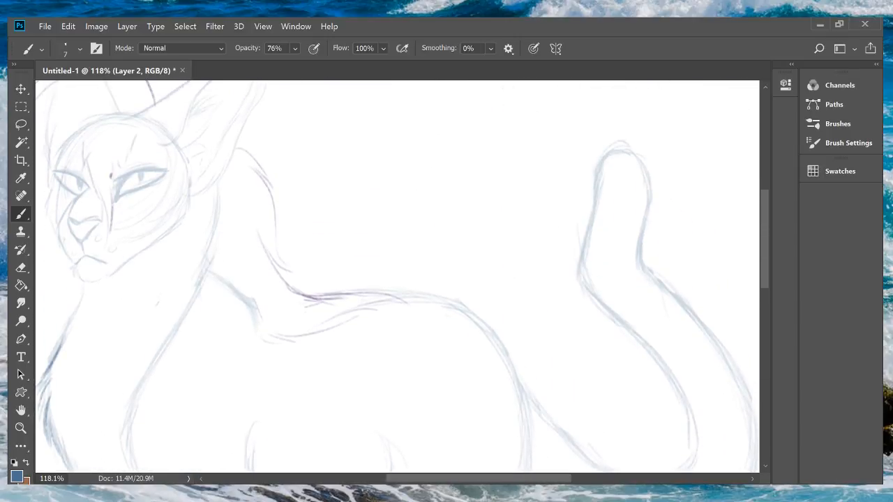
pyautogui.scroll(-5, 397, 279)
pyautogui.scroll(3, 398, 279)
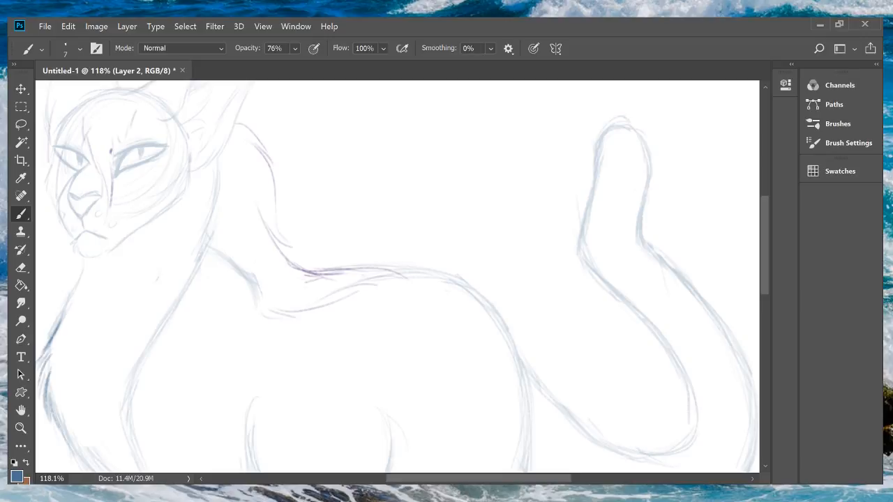
pyautogui.hotkey('ctrl', 'shift', 'h')
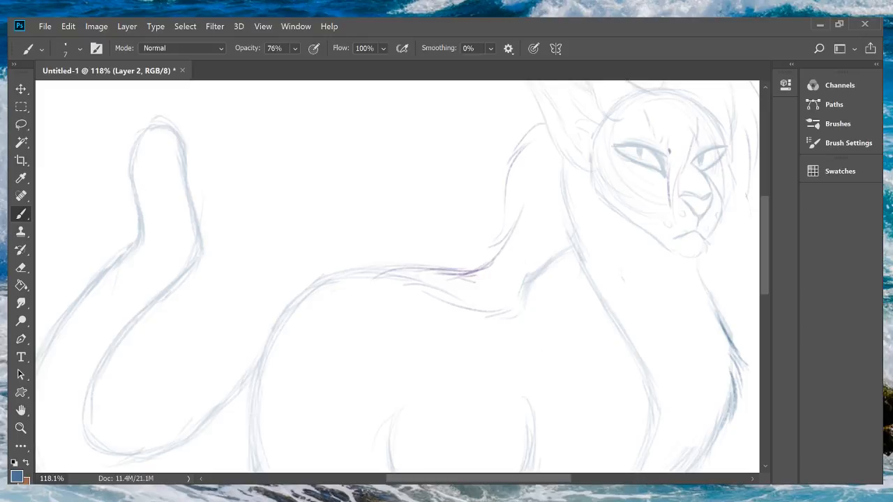
pyautogui.hscroll(-5, 397, 279)
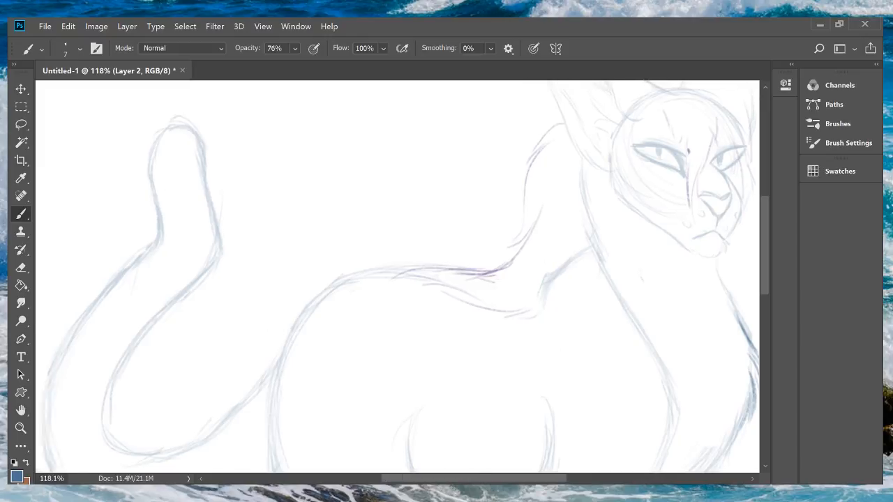
pyautogui.scroll(-5, 443, 279)
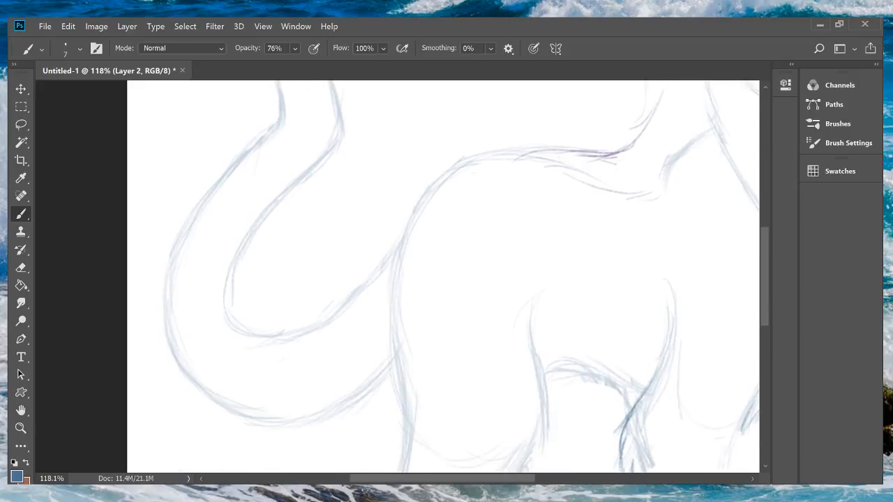
pyautogui.scroll(5, 443, 279)
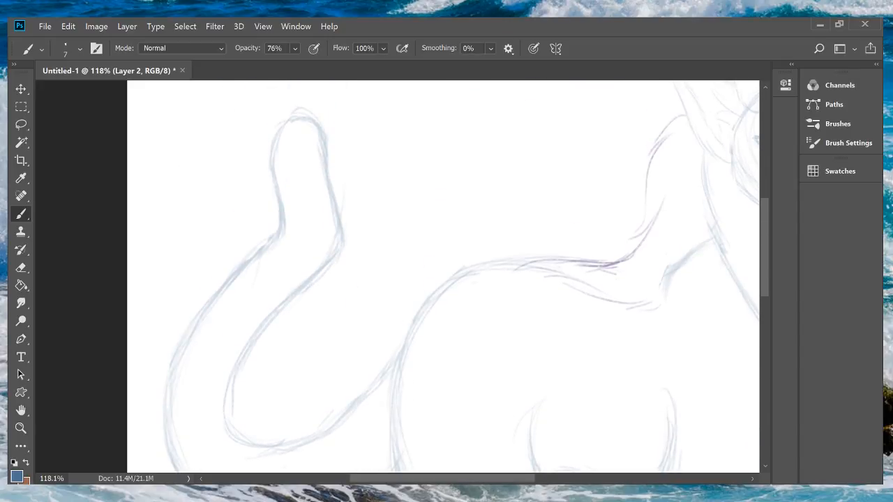
pyautogui.moveTo(490, 263)
pyautogui.mouseDown()
pyautogui.moveTo(413, 276)
pyautogui.moveTo(441, 277)
pyautogui.moveTo(396, 307)
pyautogui.mouseUp()
pyautogui.moveTo(444, 283)
pyautogui.mouseDown()
pyautogui.moveTo(364, 335)
pyautogui.moveTo(386, 328)
pyautogui.moveTo(394, 364)
pyautogui.mouseUp()
pyautogui.moveTo(409, 333); pyautogui.dragTo(395, 386)
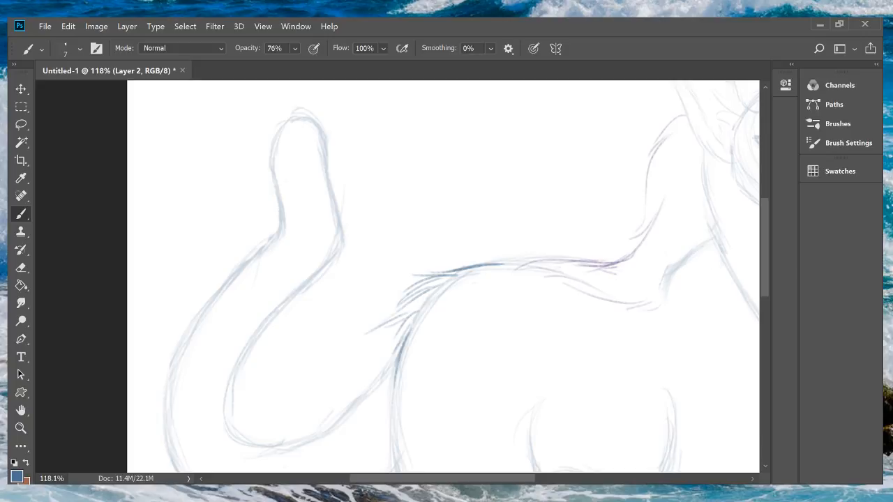
pyautogui.hotkey('ctrl', 'z')
pyautogui.hotkey('ctrl', 'z')
pyautogui.hotkey('ctrl', 'z')
pyautogui.hotkey('ctrl', 'z')
pyautogui.hotkey('ctrl', 'z')
pyautogui.hotkey('ctrl', 'z')
pyautogui.hotkey('ctrl', 'z')
pyautogui.hotkey('ctrl', 'z')
pyautogui.hotkey('ctrl', 'z')
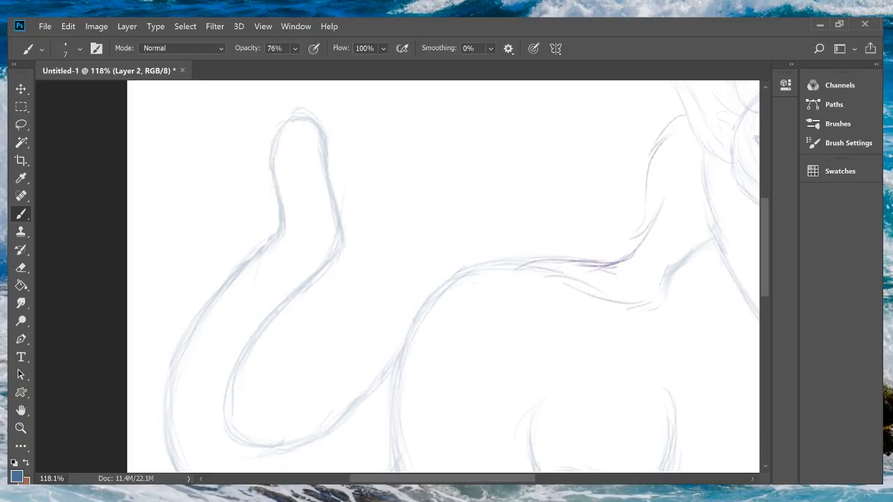
# Step: Draw layered fur strokes over the top of the rump and down to the tail base
pyautogui.moveTo(512, 258)
pyautogui.mouseDown()
pyautogui.moveTo(419, 283)
pyautogui.moveTo(407, 302)
pyautogui.mouseUp()
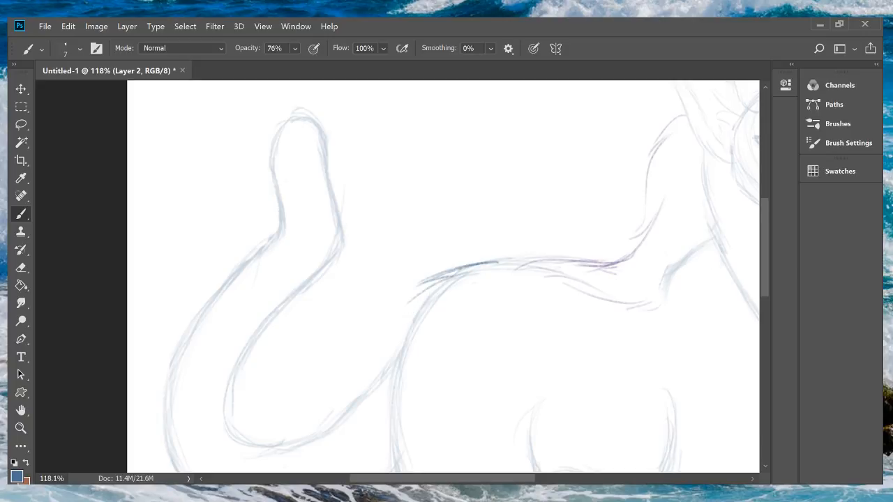
pyautogui.moveTo(453, 274); pyautogui.dragTo(374, 334)
pyautogui.moveTo(429, 292)
pyautogui.mouseDown()
pyautogui.moveTo(389, 337)
pyautogui.moveTo(392, 371)
pyautogui.mouseUp()
pyautogui.moveTo(412, 320); pyautogui.dragTo(392, 393)
pyautogui.moveTo(401, 357); pyautogui.dragTo(395, 424)
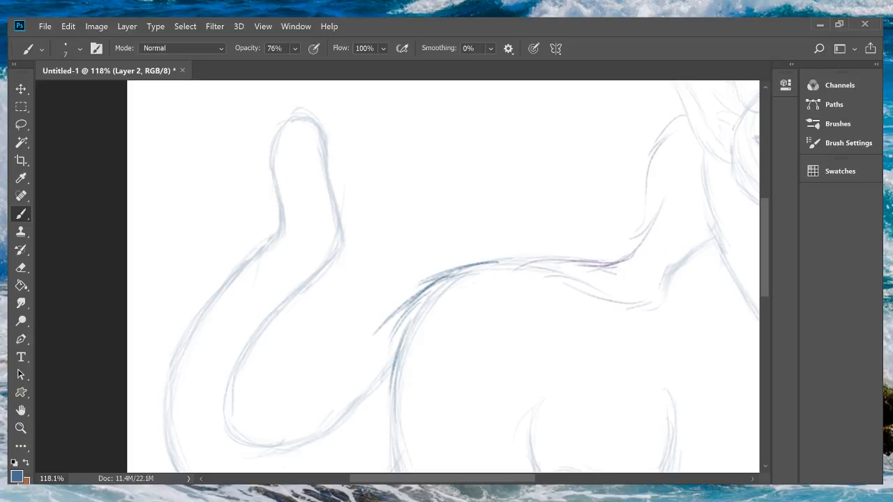
# Step: Add downward fur strokes along the back of the thigh, just beneath the tail base
pyautogui.press('z')
pyautogui.moveTo(501, 344)
pyautogui.mouseDown()
pyautogui.moveTo(423, 344)
pyautogui.moveTo(433, 353)
pyautogui.mouseUp()
pyautogui.moveTo(268, 363); pyautogui.dragTo(293, 363)
pyautogui.press('b')
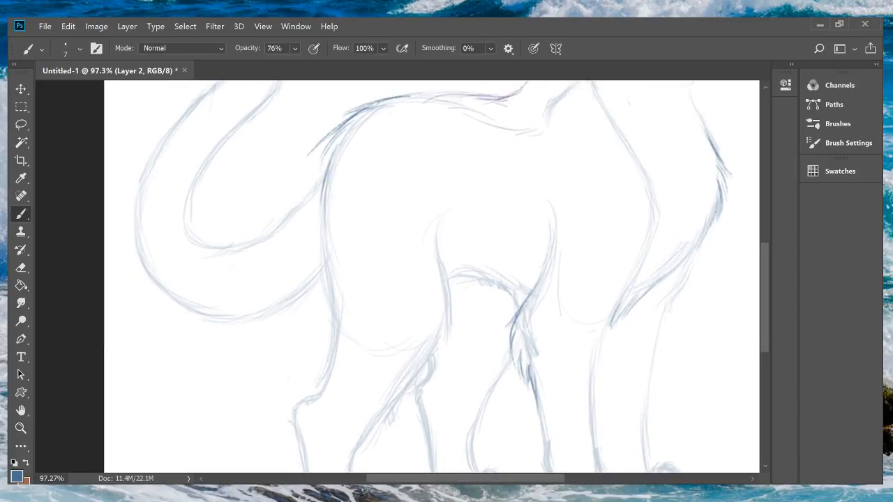
pyautogui.moveTo(329, 288)
pyautogui.mouseDown()
pyautogui.moveTo(315, 329)
pyautogui.moveTo(320, 362)
pyautogui.mouseUp()
pyautogui.moveTo(321, 309); pyautogui.dragTo(318, 345)
pyautogui.moveTo(321, 286); pyautogui.dragTo(308, 343)
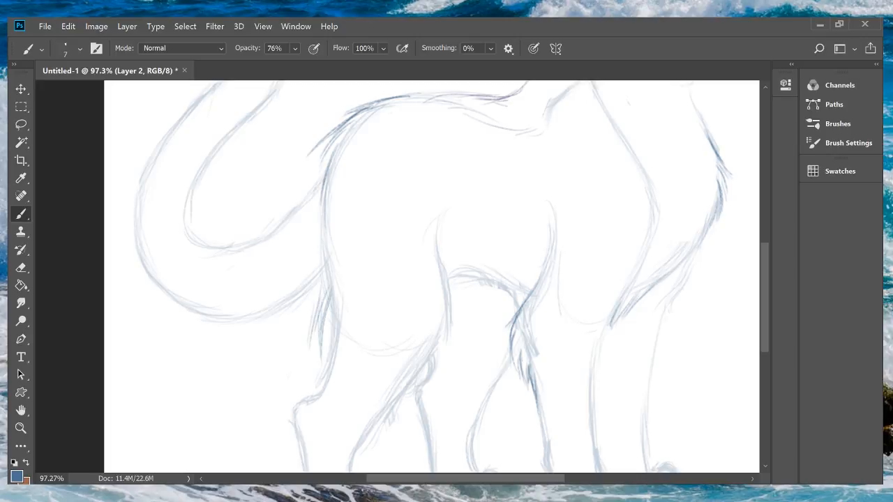
pyautogui.moveTo(307, 310); pyautogui.dragTo(306, 343)
pyautogui.moveTo(305, 312); pyautogui.dragTo(300, 348)
# Step: Draw a fringe of long hanging fur strokes along the underside of the tail's lower curve
pyautogui.moveTo(165, 300); pyautogui.dragTo(174, 321)
pyautogui.moveTo(153, 281); pyautogui.dragTo(213, 380)
pyautogui.moveTo(200, 338)
pyautogui.mouseDown()
pyautogui.moveTo(210, 364)
pyautogui.moveTo(221, 353)
pyautogui.moveTo(252, 379)
pyautogui.mouseUp()
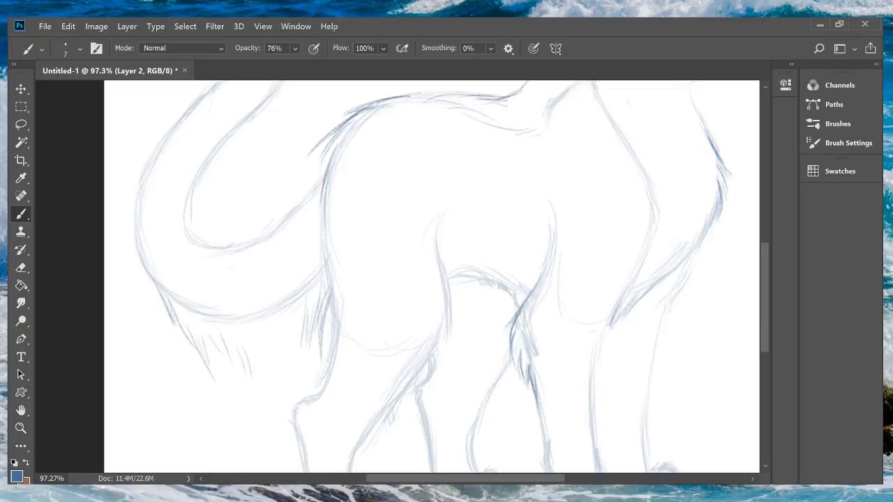
pyautogui.moveTo(255, 345); pyautogui.dragTo(256, 377)
pyautogui.moveTo(267, 325); pyautogui.dragTo(282, 374)
pyautogui.moveTo(291, 319)
pyautogui.mouseDown()
pyautogui.moveTo(296, 352)
pyautogui.moveTo(304, 336)
pyautogui.mouseUp()
# Step: Extend the fur fringe up the tail's outer curve with long strokes flowing down into the underside fur
pyautogui.moveTo(465, 479); pyautogui.dragTo(437, 478)
pyautogui.moveTo(764, 297); pyautogui.dragTo(764, 276)
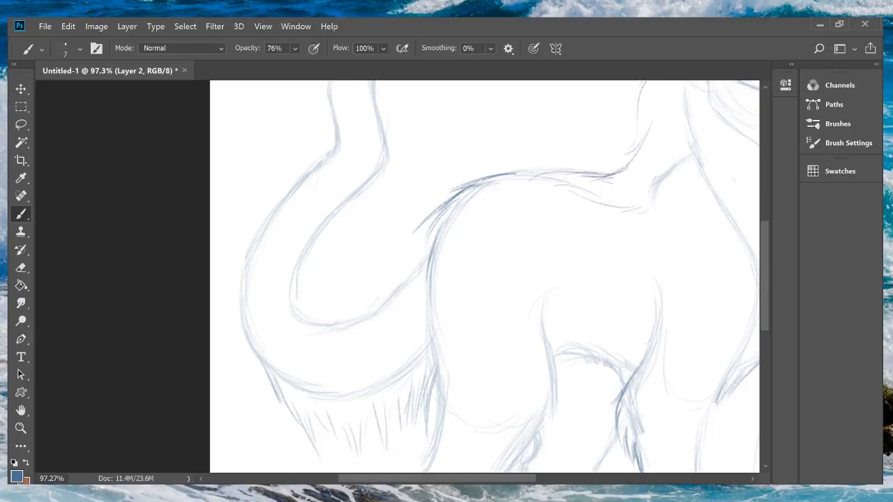
pyautogui.moveTo(273, 215); pyautogui.dragTo(234, 286)
pyautogui.moveTo(247, 250); pyautogui.dragTo(227, 318)
pyautogui.moveTo(240, 274)
pyautogui.mouseDown()
pyautogui.moveTo(234, 297)
pyautogui.moveTo(247, 412)
pyautogui.mouseUp()
pyautogui.moveTo(250, 369); pyautogui.dragTo(260, 424)
pyautogui.moveTo(264, 406)
pyautogui.mouseDown()
pyautogui.moveTo(275, 448)
pyautogui.moveTo(270, 423)
pyautogui.mouseUp()
pyautogui.moveTo(275, 402); pyautogui.dragTo(281, 429)
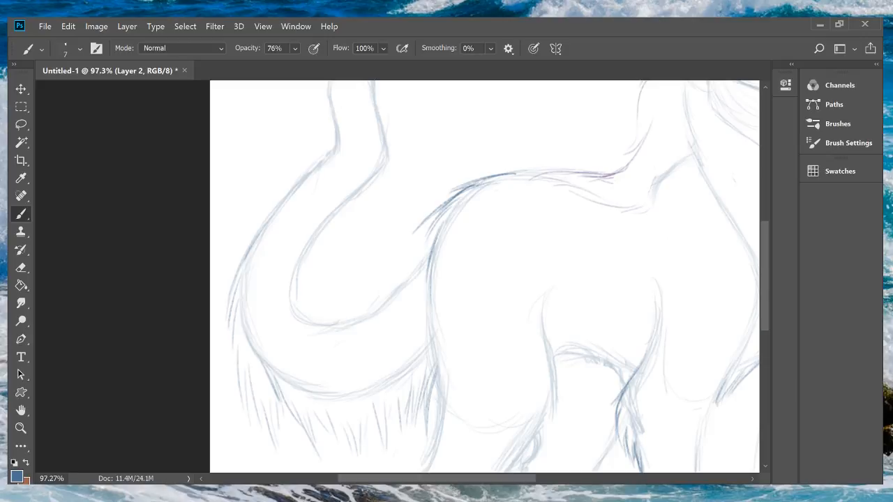
# Step: Undo the long fur strokes running down the tail's outer curve
pyautogui.moveTo(275, 393); pyautogui.dragTo(282, 400)
pyautogui.hotkey('ctrl', 'z')
pyautogui.hotkey('ctrl', 'z')
pyautogui.hotkey('ctrl', 'z')
pyautogui.hotkey('ctrl', 'z')
pyautogui.hotkey('ctrl', 'z')
pyautogui.hotkey('ctrl', 'z')
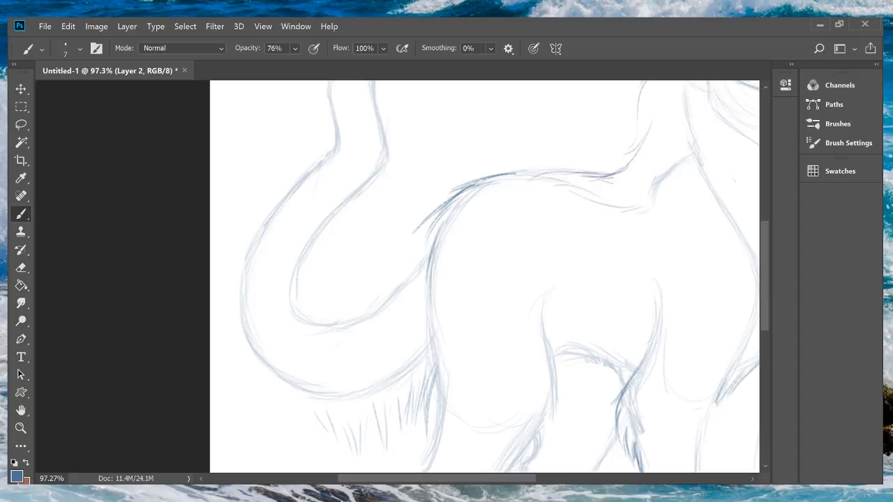
# Step: Undo the remaining fringe strokes under the tail and behind the thigh
pyautogui.scroll(-3, 485, 277)
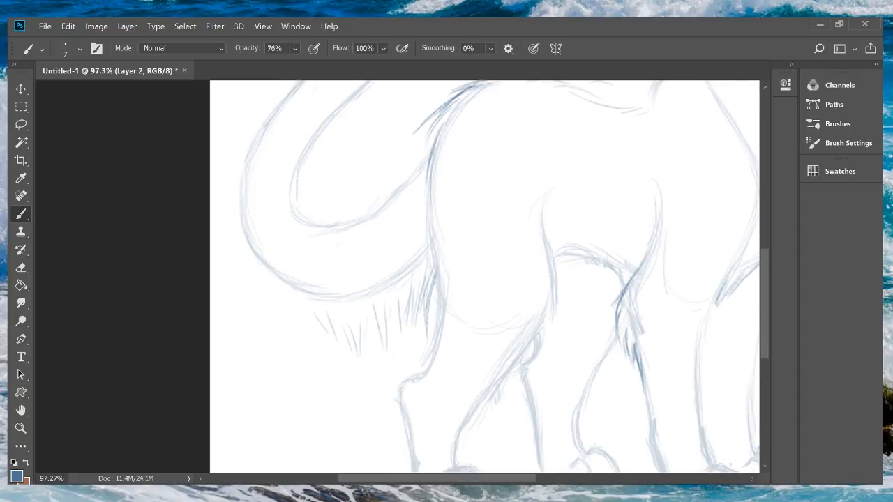
pyautogui.hotkey('ctrl', 'z')
pyautogui.hotkey('ctrl', 'z')
pyautogui.hotkey('ctrl', 'z')
pyautogui.hotkey('ctrl', 'z')
pyautogui.hotkey('ctrl', 'z')
pyautogui.hotkey('ctrl', 'z')
pyautogui.hotkey('ctrl', 'z')
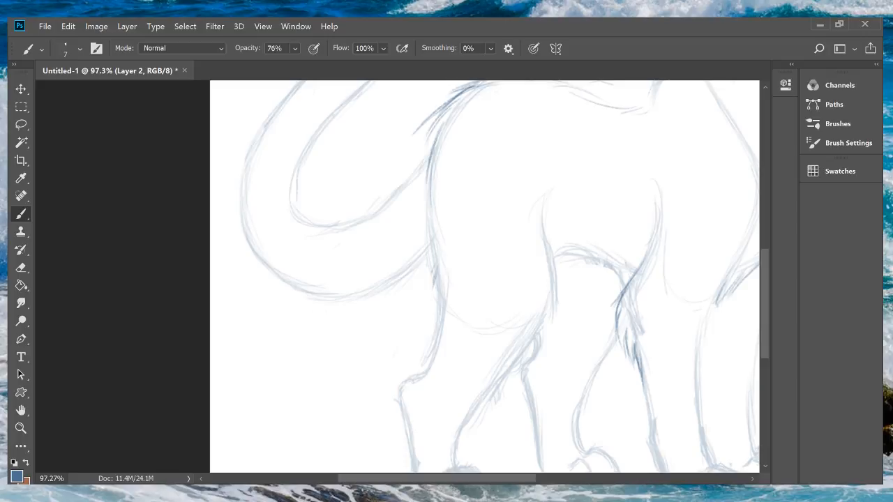
# Step: Draw long hanging fur strokes down the back of the thigh and under the adjoining base of the tail
pyautogui.moveTo(436, 284); pyautogui.dragTo(438, 346)
pyautogui.moveTo(434, 264); pyautogui.dragTo(429, 338)
pyautogui.moveTo(423, 281)
pyautogui.mouseDown()
pyautogui.moveTo(417, 332)
pyautogui.moveTo(426, 314)
pyautogui.mouseUp()
pyautogui.moveTo(426, 316); pyautogui.dragTo(420, 344)
pyautogui.moveTo(427, 291); pyautogui.dragTo(413, 364)
pyautogui.moveTo(416, 309); pyautogui.dragTo(410, 357)
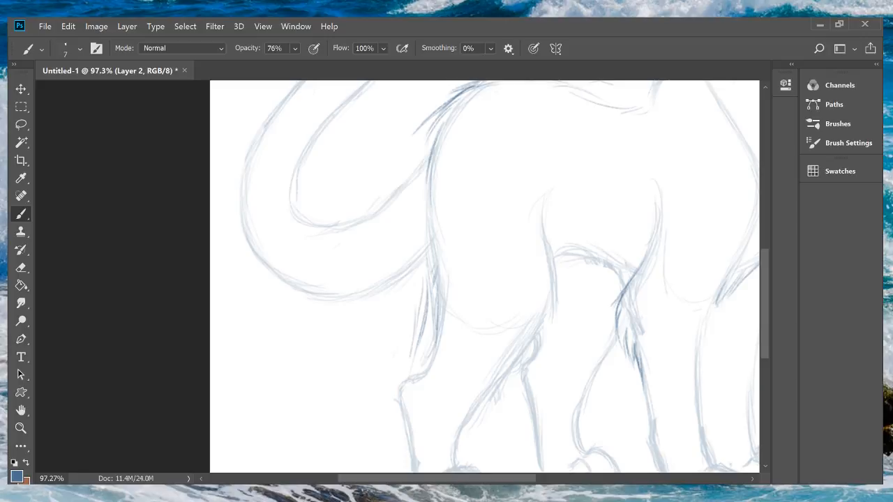
pyautogui.moveTo(416, 290); pyautogui.dragTo(400, 364)
pyautogui.moveTo(401, 368); pyautogui.dragTo(398, 382)
pyautogui.moveTo(399, 324); pyautogui.dragTo(392, 369)
pyautogui.moveTo(381, 319); pyautogui.dragTo(388, 345)
# Step: Draw downward fur strokes along the outer side of the tail's lower bend, extending below the outline
pyautogui.moveTo(247, 233); pyautogui.dragTo(255, 272)
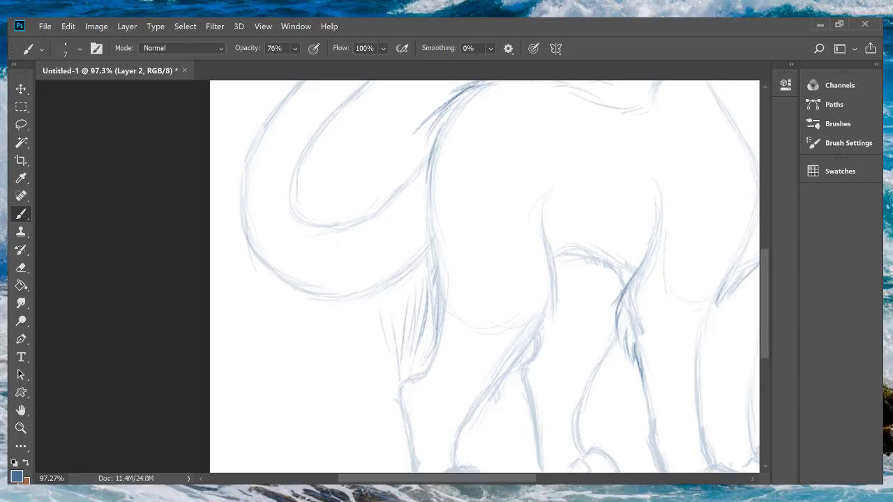
pyautogui.moveTo(240, 185); pyautogui.dragTo(247, 253)
pyautogui.moveTo(240, 221); pyautogui.dragTo(254, 296)
pyautogui.moveTo(249, 265); pyautogui.dragTo(258, 301)
pyautogui.moveTo(248, 247); pyautogui.dragTo(266, 310)
pyautogui.moveTo(266, 296); pyautogui.dragTo(287, 355)
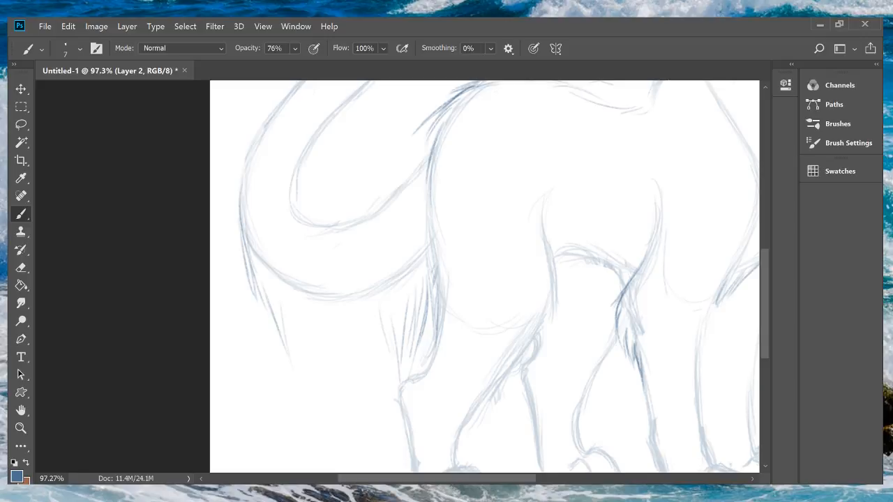
# Step: Fill the gap under the tail's lowest curve with long, uneven hanging fur strokes
pyautogui.moveTo(292, 309); pyautogui.dragTo(306, 355)
pyautogui.moveTo(295, 309); pyautogui.dragTo(311, 364)
pyautogui.moveTo(319, 350); pyautogui.dragTo(321, 368)
pyautogui.moveTo(325, 335); pyautogui.dragTo(330, 390)
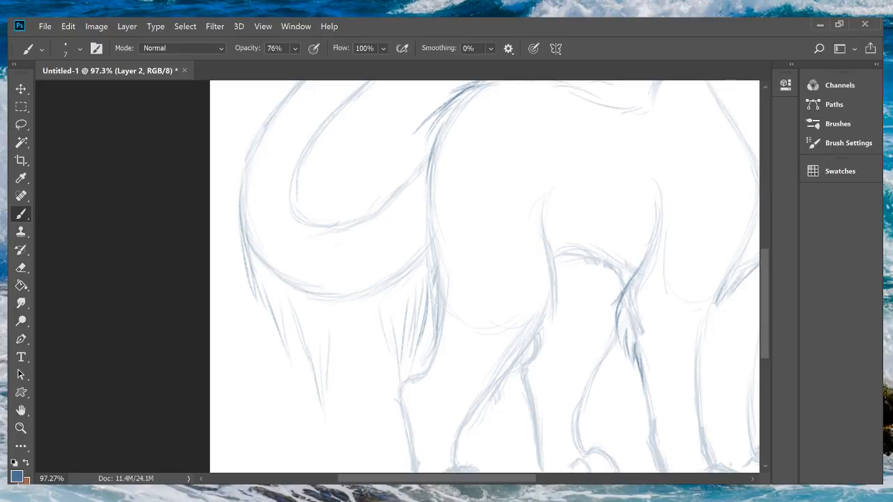
pyautogui.moveTo(333, 312)
pyautogui.mouseDown()
pyautogui.moveTo(342, 342)
pyautogui.moveTo(360, 354)
pyautogui.moveTo(364, 387)
pyautogui.mouseUp()
pyautogui.moveTo(370, 325); pyautogui.dragTo(370, 356)
pyautogui.moveTo(373, 314); pyautogui.dragTo(379, 339)
# Step: Thicken the fur along the tail's outer curve with extra long downward strokes
pyautogui.press('z')
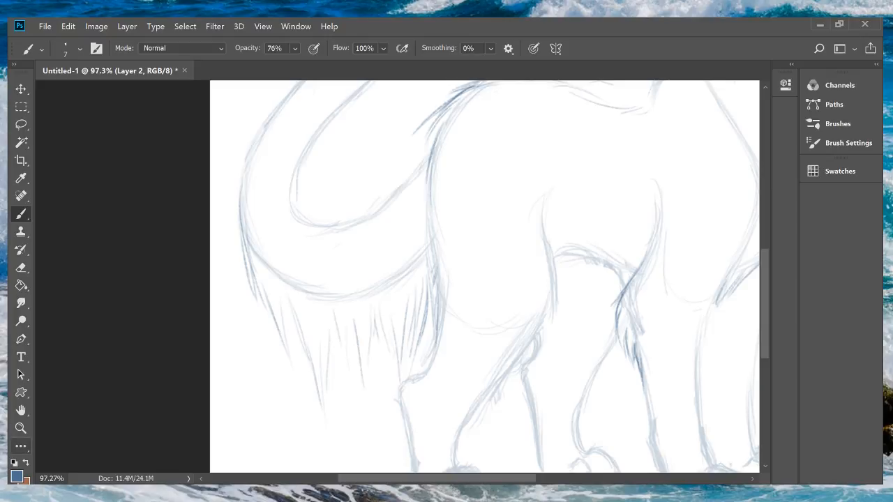
pyautogui.hotkey('ctrl', '0')
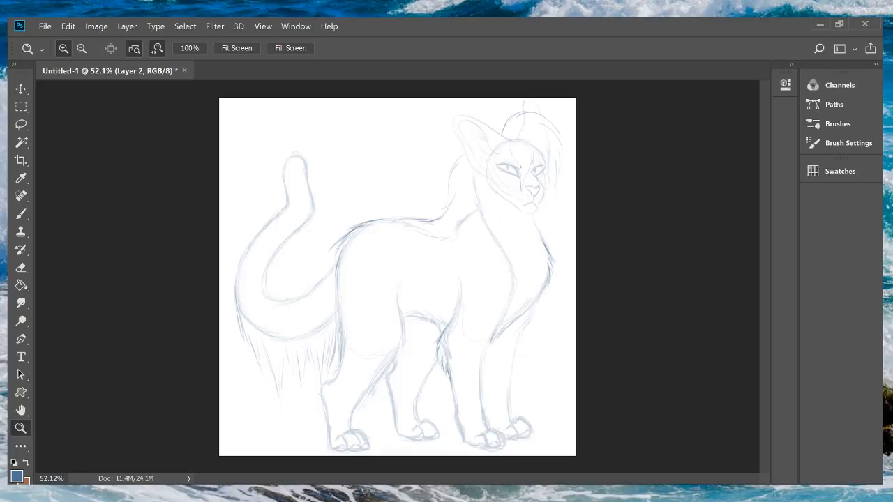
pyautogui.scroll(3, 395, 304)
pyautogui.press('b')
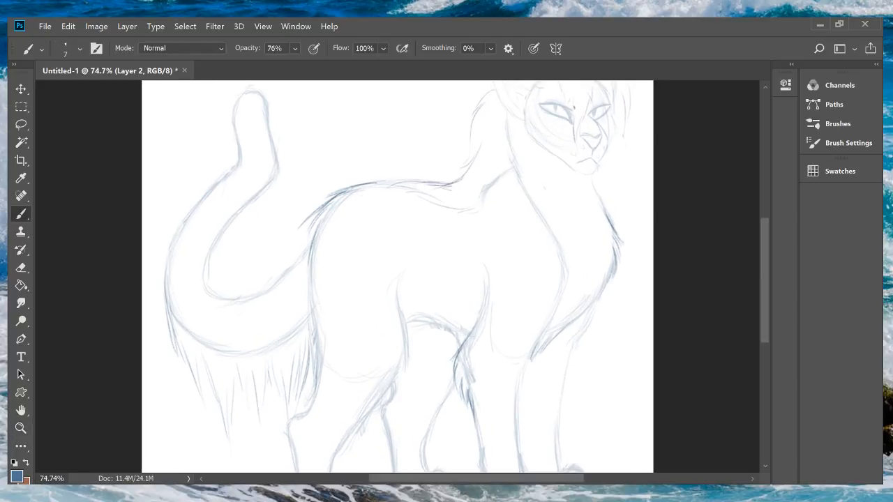
pyautogui.moveTo(312, 226); pyautogui.dragTo(304, 248)
pyautogui.hotkey('ctrl', 'alt', 'z')
pyautogui.hotkey('ctrl', 'alt', 'z')
pyautogui.hotkey('ctrl', 'alt', 'z')
pyautogui.moveTo(476, 479); pyautogui.dragTo(447, 479)
pyautogui.moveTo(274, 239)
pyautogui.mouseDown()
pyautogui.moveTo(256, 293)
pyautogui.moveTo(260, 282)
pyautogui.moveTo(263, 331)
pyautogui.mouseUp()
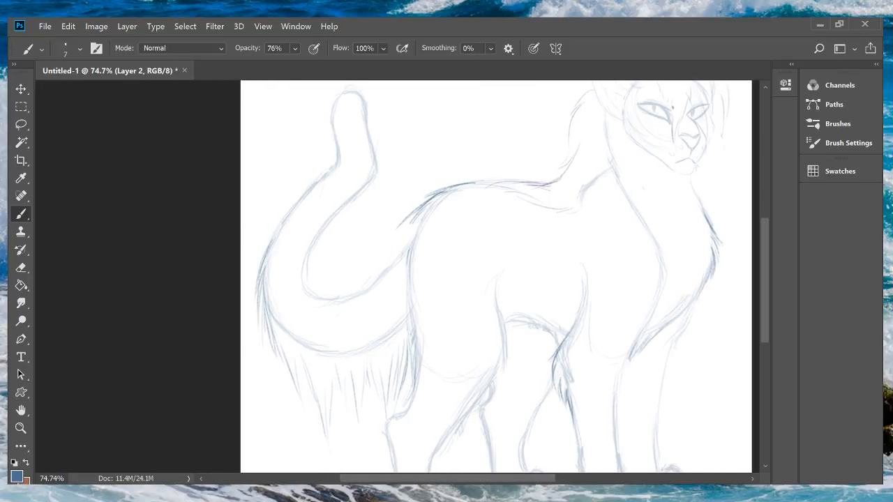
# Step: Draw a shaggy tuft over the tail tip, with short curved strokes sweeping outward and down
pyautogui.scroll(3, 496, 279)
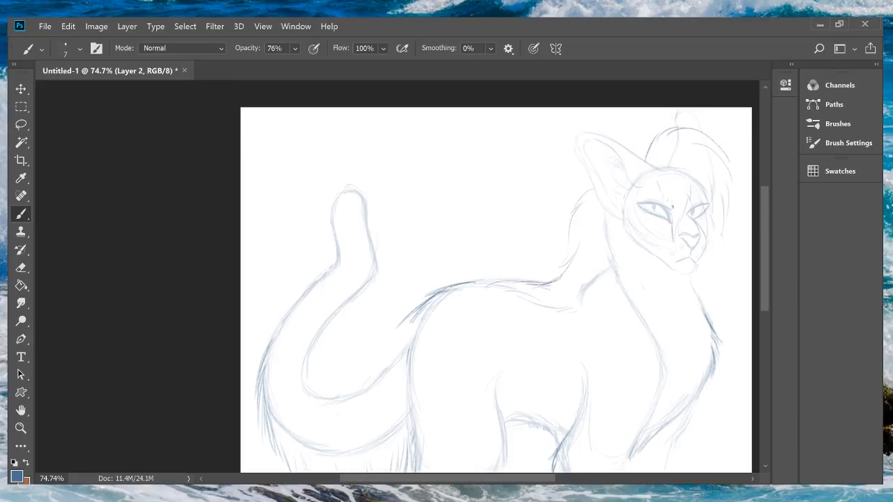
pyautogui.moveTo(361, 195)
pyautogui.mouseDown()
pyautogui.moveTo(331, 174)
pyautogui.moveTo(311, 203)
pyautogui.mouseUp()
pyautogui.moveTo(326, 195); pyautogui.dragTo(307, 218)
pyautogui.moveTo(323, 202); pyautogui.dragTo(310, 232)
pyautogui.moveTo(329, 208)
pyautogui.mouseDown()
pyautogui.moveTo(315, 234)
pyautogui.moveTo(326, 240)
pyautogui.mouseUp()
pyautogui.moveTo(332, 233); pyautogui.dragTo(328, 251)
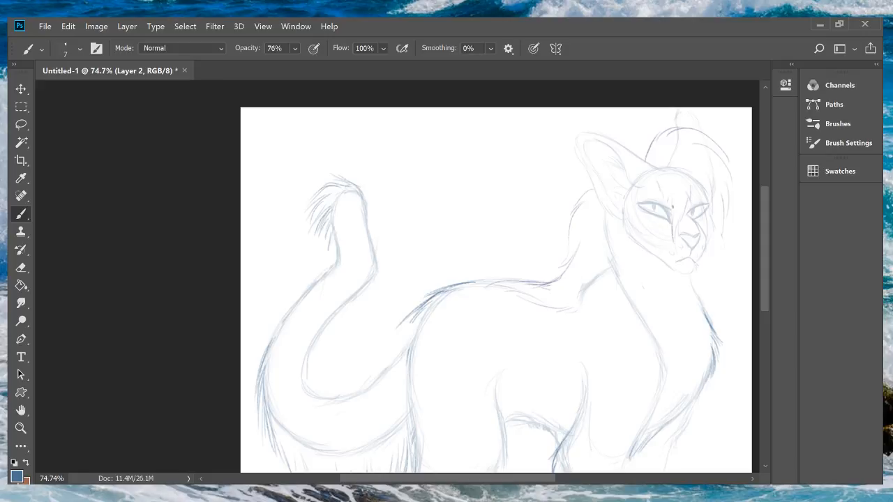
# Step: Erase the old base-sketch outline at the tail tip beneath the new tuft, toggling the fur layer's visibility as a check
pyautogui.hotkey('ctrl', ',')
pyautogui.hotkey('ctrl', ',')
pyautogui.moveTo(336, 202)
pyautogui.mouseDown()
pyautogui.moveTo(334, 236)
pyautogui.moveTo(343, 192)
pyautogui.mouseUp()
pyautogui.hotkey('alt', ']')
pyautogui.hotkey('ctrl', ',')
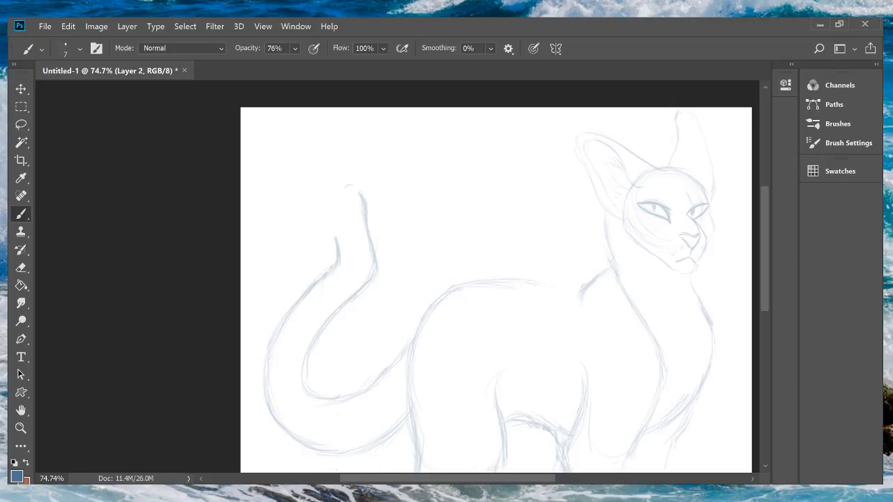
# Step: Show the fur layer again and add short strokes at the lower end of the tail-tip tuft
pyautogui.hotkey('ctrl', ',')
pyautogui.moveTo(331, 235); pyautogui.dragTo(329, 254)
pyautogui.moveTo(334, 241); pyautogui.dragTo(330, 252)
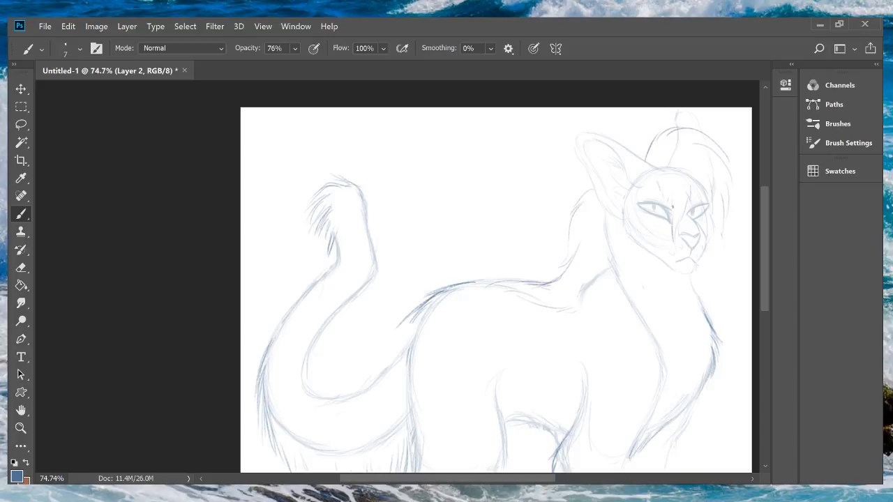
# Step: Erase the tail's lower outline on the base sketch layer where the fur fringe replaces it
pyautogui.press('z')
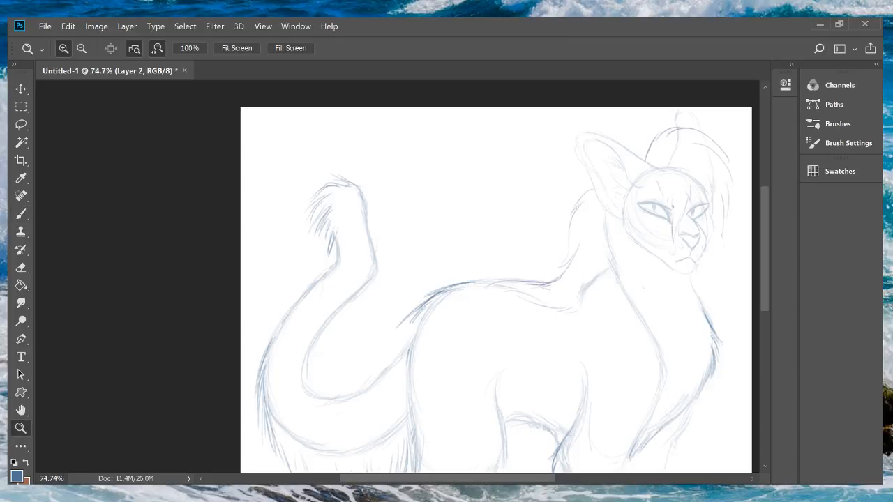
pyautogui.moveTo(495, 263); pyautogui.dragTo(458, 262)
pyautogui.hotkey('alt', '[')
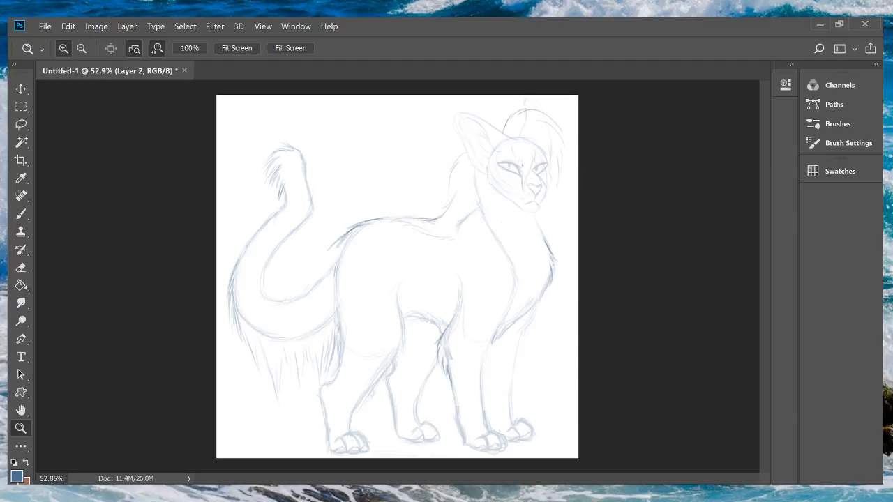
pyautogui.moveTo(244, 319)
pyautogui.mouseDown()
pyautogui.moveTo(265, 336)
pyautogui.moveTo(294, 337)
pyautogui.moveTo(331, 321)
pyautogui.mouseUp()
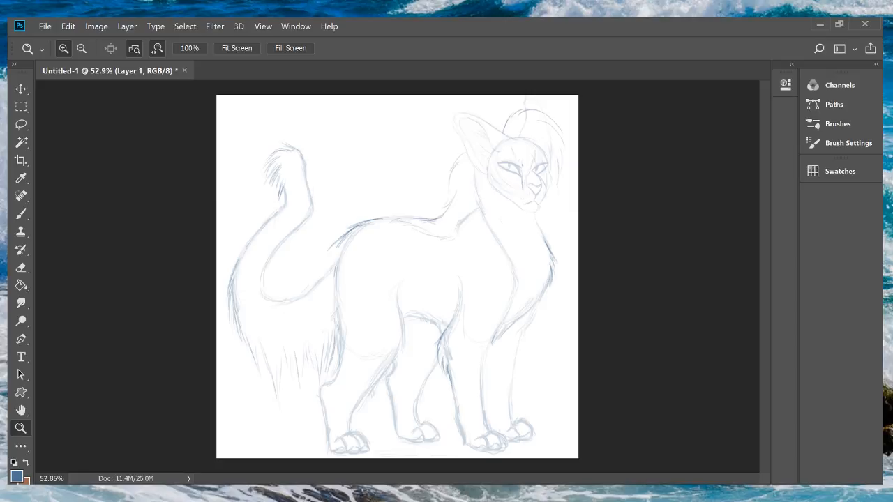
# Step: Flip the whole drawing horizontally and clear the old forelock strokes from the head
pyautogui.scroll(-3, 397, 276)
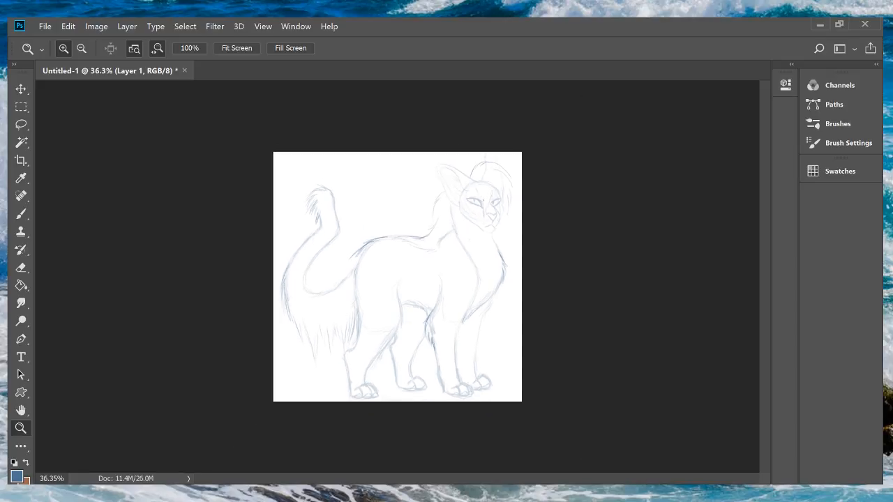
pyautogui.hotkey('ctrl', 'shift', 'h')
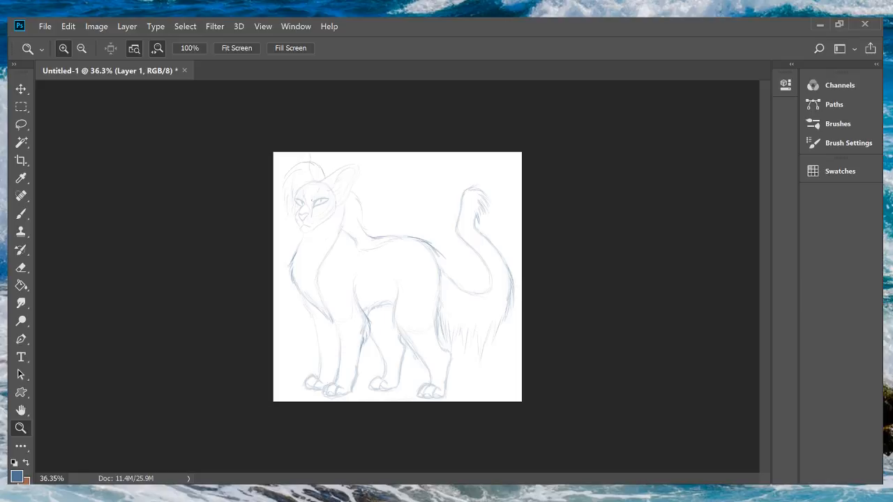
pyautogui.moveTo(397, 277); pyautogui.dragTo(403, 277)
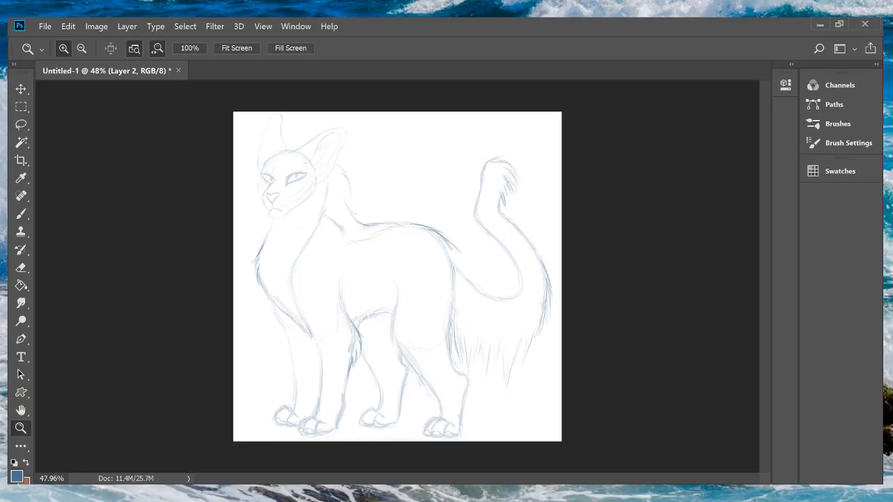
# Step: Sketch a new swept hair tuft above the forehead and a curved lock beside the far eye, redoing unsatisfactory strokes
pyautogui.press('b')
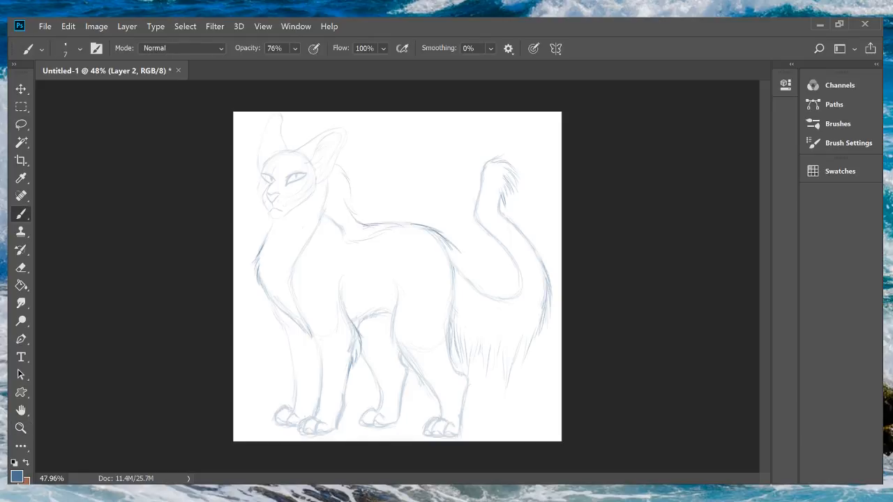
pyautogui.moveTo(262, 170); pyautogui.dragTo(298, 134)
pyautogui.hotkey('ctrl', 'z')
pyautogui.hotkey('ctrl', 'z')
pyautogui.hotkey('ctrl', 'z')
pyautogui.hotkey('ctrl', 'z')
pyautogui.moveTo(262, 169); pyautogui.dragTo(254, 187)
pyautogui.moveTo(270, 136); pyautogui.dragTo(266, 155)
pyautogui.moveTo(288, 125); pyautogui.dragTo(268, 149)
pyautogui.click(21, 428)
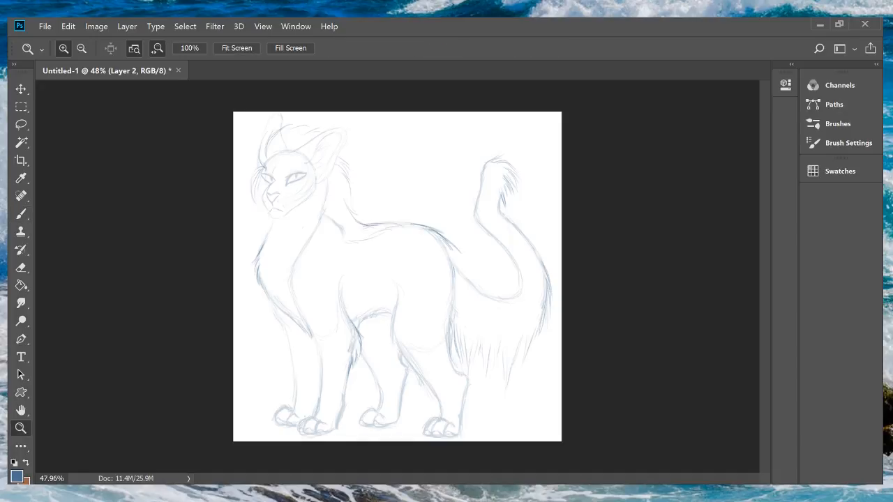
# Step: Draw a pointed cheek tuft below the near ear and connect it to the chin with a curved jaw stroke
pyautogui.moveTo(285, 167); pyautogui.dragTo(369, 168)
pyautogui.hscroll(-5, 397, 279)
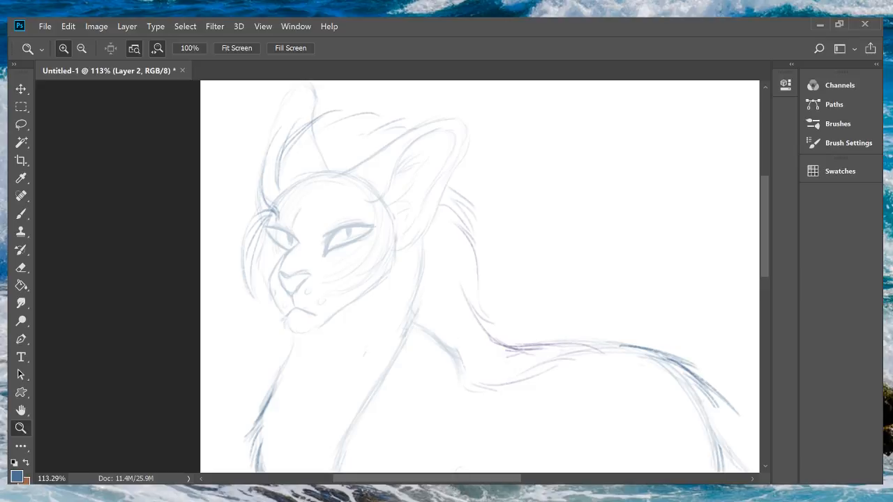
pyautogui.press('b')
pyautogui.moveTo(396, 247)
pyautogui.mouseDown()
pyautogui.moveTo(403, 293)
pyautogui.moveTo(389, 323)
pyautogui.mouseUp()
pyautogui.moveTo(389, 301)
pyautogui.mouseDown()
pyautogui.moveTo(387, 317)
pyautogui.moveTo(353, 298)
pyautogui.mouseUp()
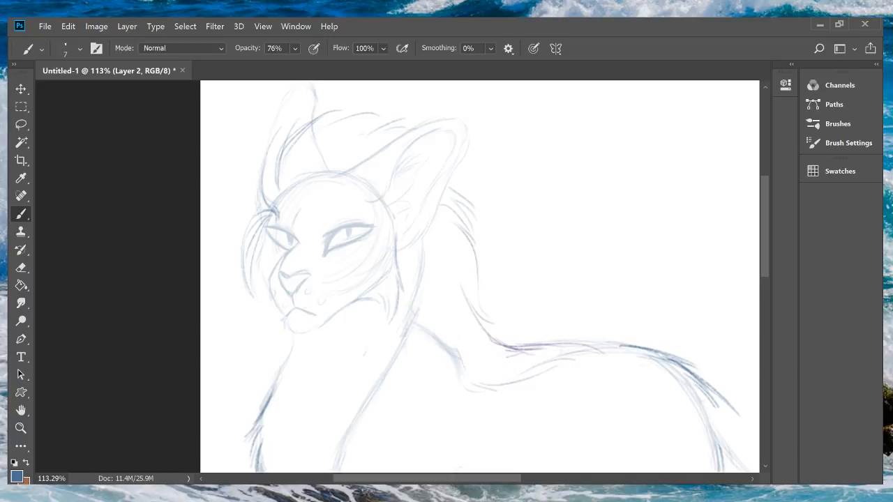
# Step: Sketch downward fur strokes on the far cheek, inside the side lock
pyautogui.hotkey('ctrl', 'z')
pyautogui.hotkey('ctrl', 'z')
pyautogui.hotkey('alt', ']')
pyautogui.moveTo(264, 240); pyautogui.dragTo(251, 270)
pyautogui.moveTo(259, 273); pyautogui.dragTo(253, 310)
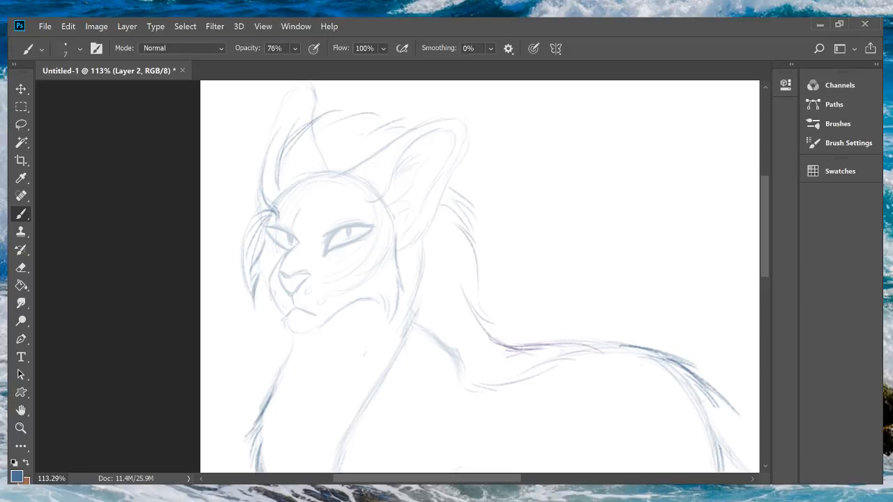
# Step: Undo the lowest far-cheek strokes and redraw them as a short tuft beside the muzzle
pyautogui.hotkey('ctrl', 'z')
pyautogui.hotkey('ctrl', 'z')
pyautogui.hotkey('ctrl', 'z')
pyautogui.hotkey('ctrl', 'z')
pyautogui.moveTo(257, 272); pyautogui.dragTo(255, 296)
# Step: Darken the far-cheek tuft with additional short downward fur strokes
pyautogui.press('z')
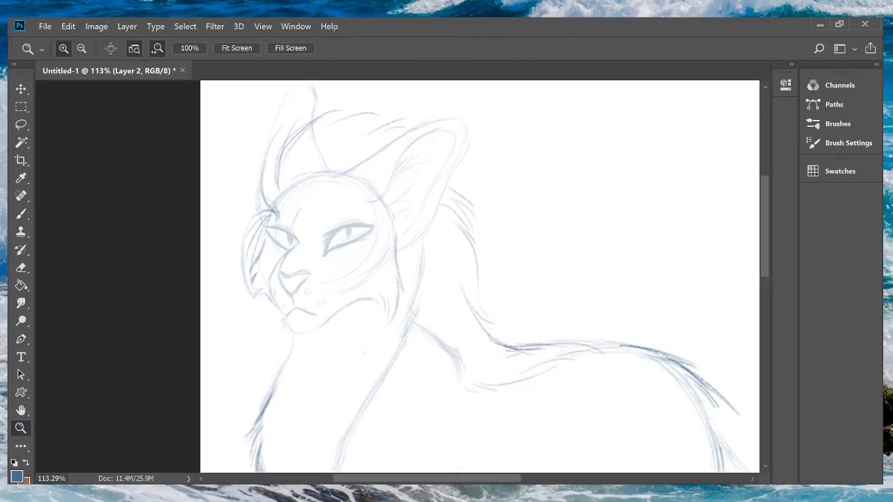
pyautogui.moveTo(428, 382); pyautogui.dragTo(365, 382)
pyautogui.moveTo(349, 136); pyautogui.dragTo(400, 136)
pyautogui.click(21, 213)
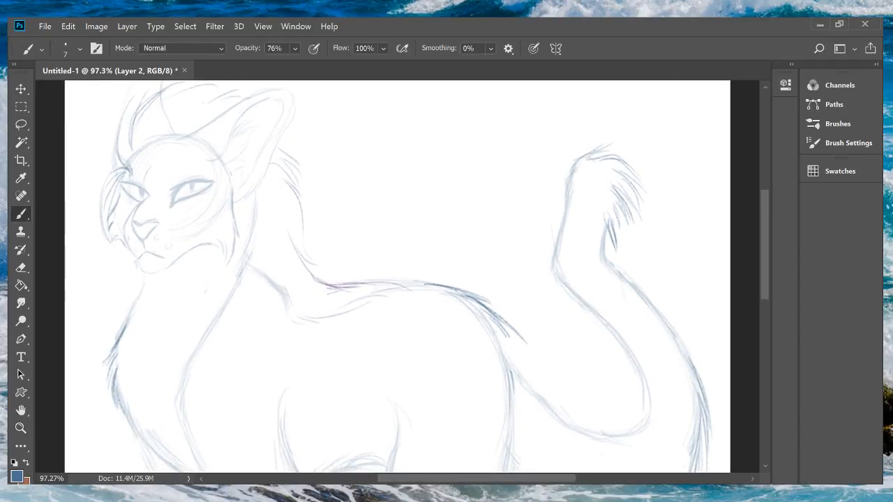
pyautogui.moveTo(113, 225); pyautogui.dragTo(110, 253)
pyautogui.moveTo(113, 213); pyautogui.dragTo(105, 241)
pyautogui.press('z')
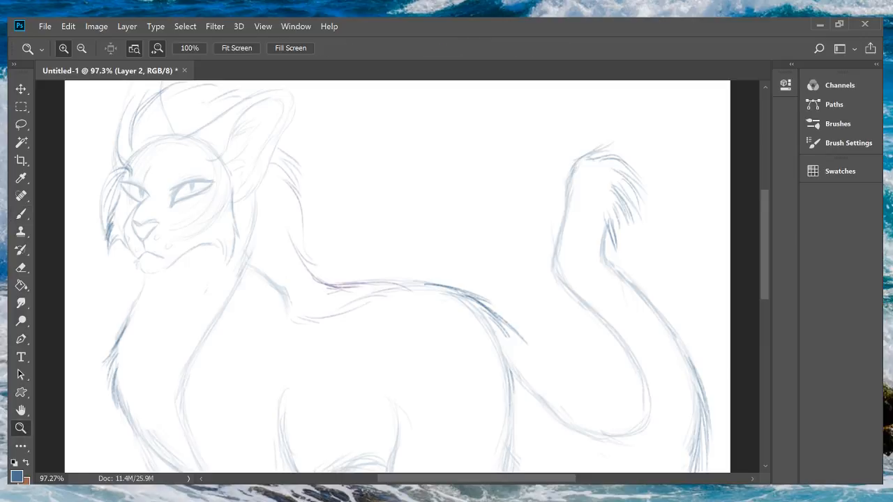
# Step: Draw angled brow strokes above both eyes, undoing and redrawing the first attempts
pyautogui.scroll(-1, 310, 249)
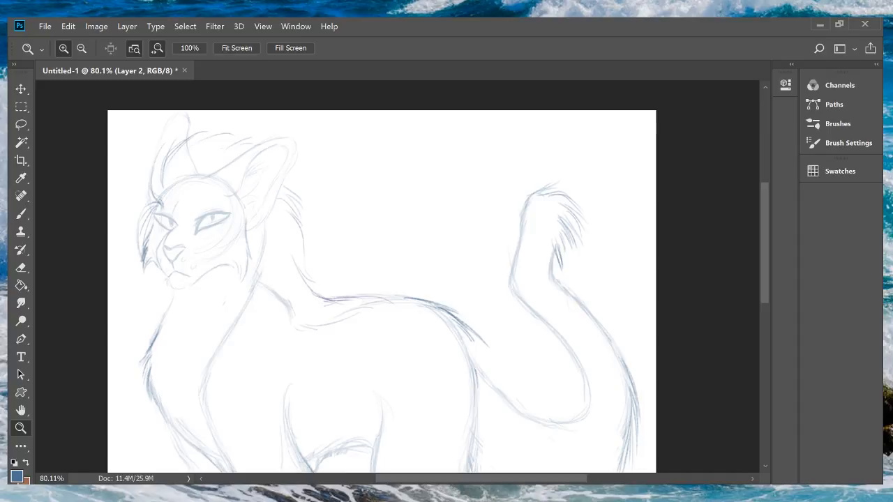
pyautogui.hscroll(-5, 397, 276)
pyautogui.scroll(2, 356, 237)
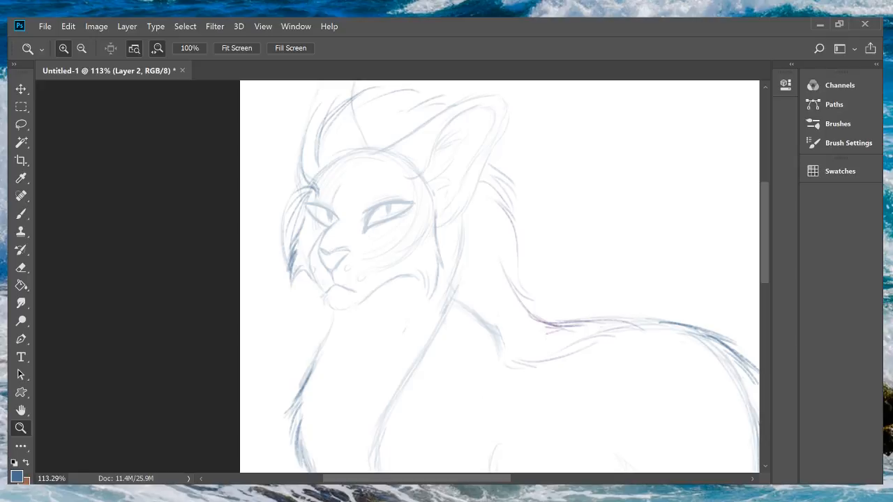
pyautogui.press('b')
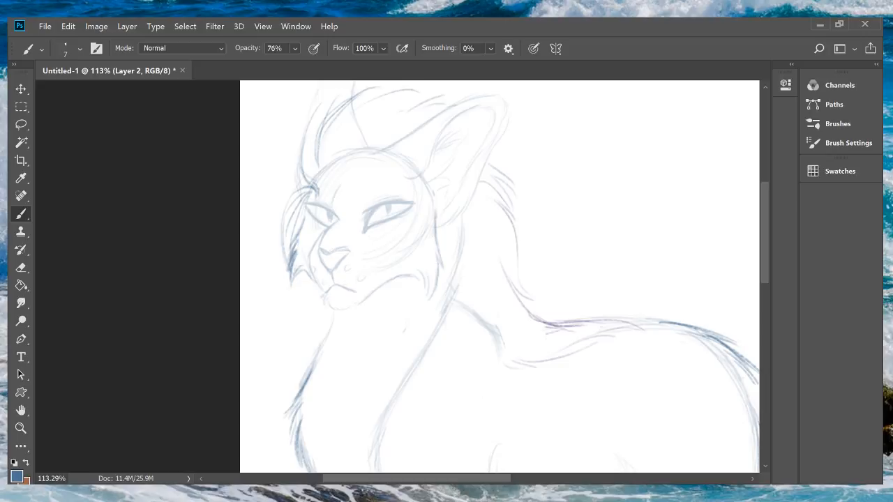
pyautogui.moveTo(289, 204); pyautogui.dragTo(285, 220)
pyautogui.moveTo(326, 198); pyautogui.dragTo(323, 211)
pyautogui.hotkey('ctrl', 'z')
pyautogui.moveTo(359, 185); pyautogui.dragTo(373, 190)
pyautogui.hotkey('ctrl', 'z')
pyautogui.moveTo(359, 189); pyautogui.dragTo(401, 186)
pyautogui.moveTo(330, 194); pyautogui.dragTo(315, 189)
pyautogui.moveTo(375, 188); pyautogui.dragTo(390, 182)
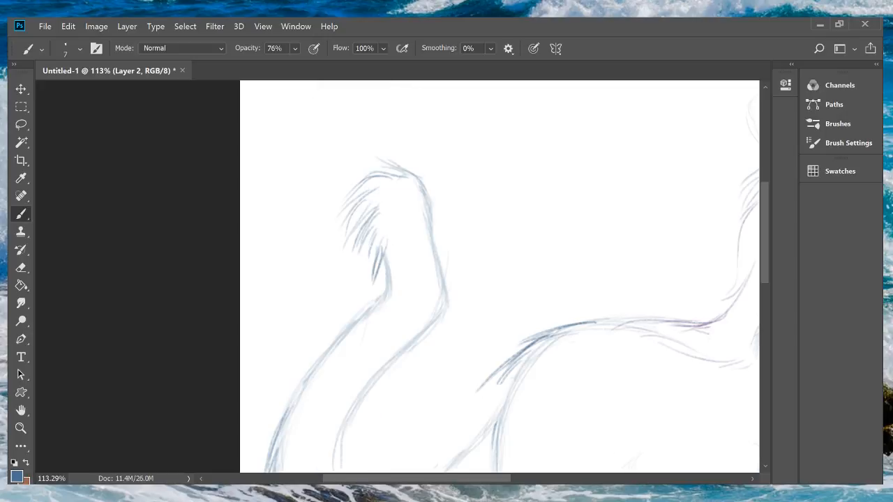
pyautogui.hscroll(20, 398, 276)
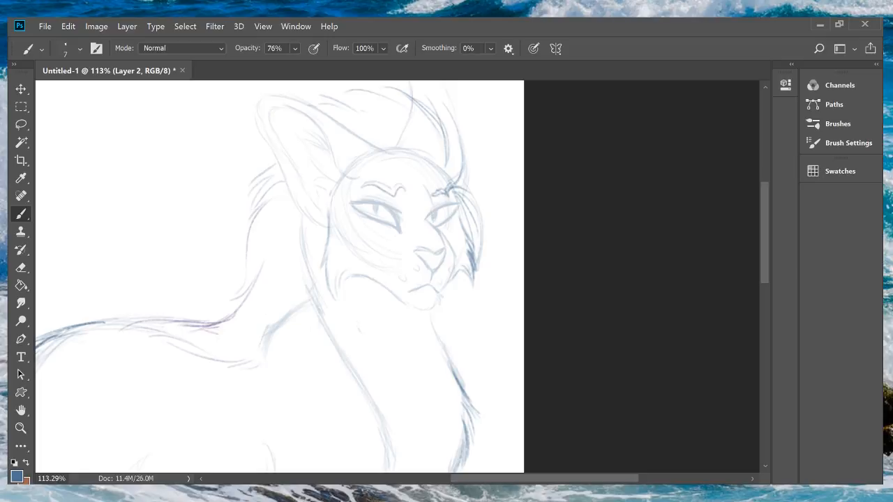
pyautogui.hotkey('ctrl', 'space')
pyautogui.moveTo(346, 334); pyautogui.dragTo(286, 333)
pyautogui.moveTo(391, 274); pyautogui.dragTo(385, 273)
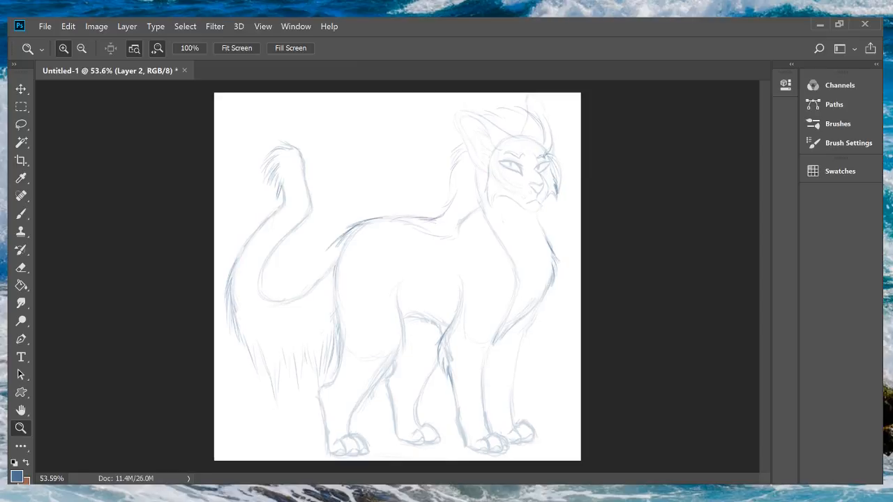
# Step: Flip the canvas horizontally so the cat faces the opposite way
pyautogui.hotkey('ctrl', 'shift', 'h')
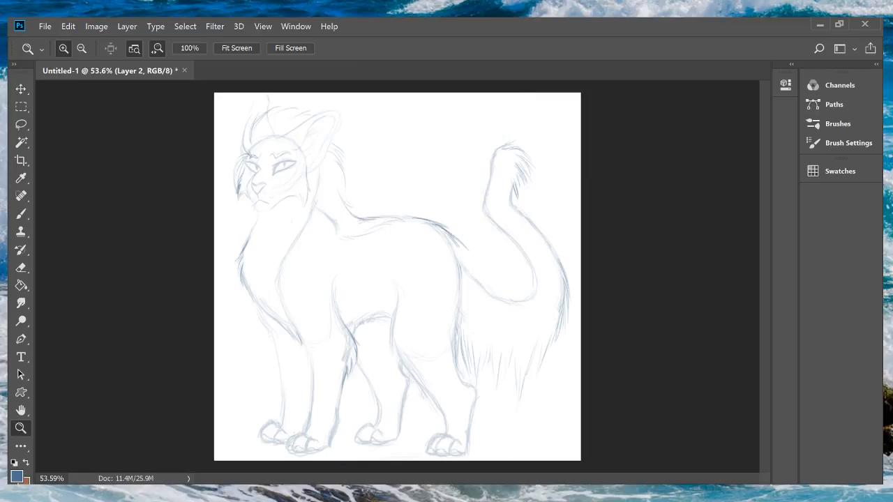
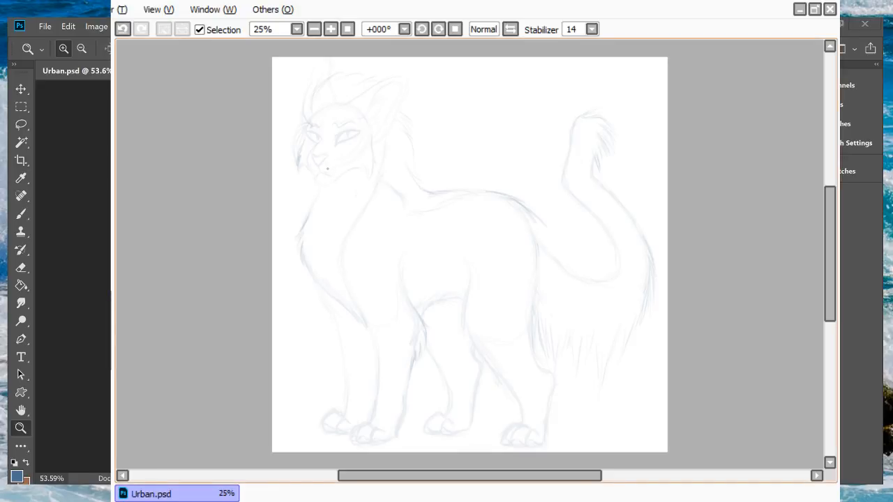
# Step: Ink the nose's dipped upper edge and near side over the faded sketch, redrawing the first stroke
pyautogui.click(331, 30)
pyautogui.click(331, 29)
pyautogui.click(331, 29)
pyautogui.moveTo(398, 476); pyautogui.dragTo(329, 476)
pyautogui.moveTo(830, 255)
pyautogui.mouseDown()
pyautogui.moveTo(830, 217)
pyautogui.moveTo(740, 175)
pyautogui.mouseUp()
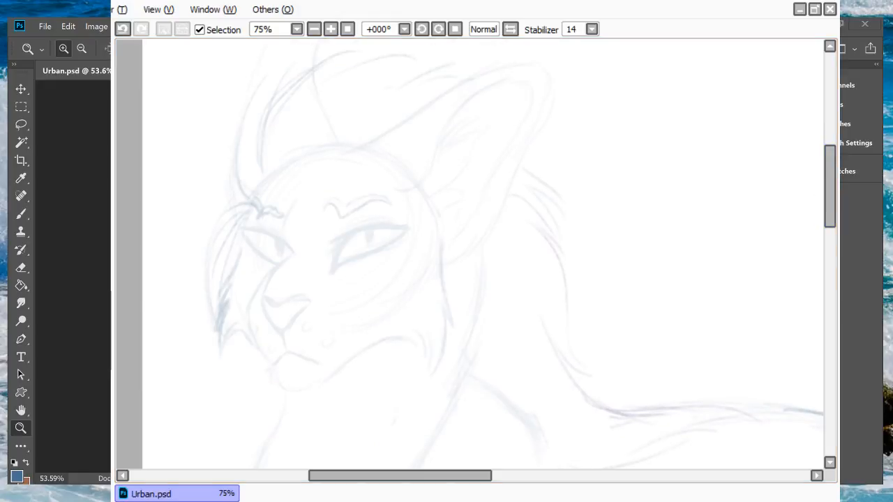
pyautogui.hotkey('ctrl', '+')
pyautogui.hotkey('ctrl', '+')
pyautogui.moveTo(393, 475); pyautogui.dragTo(355, 475)
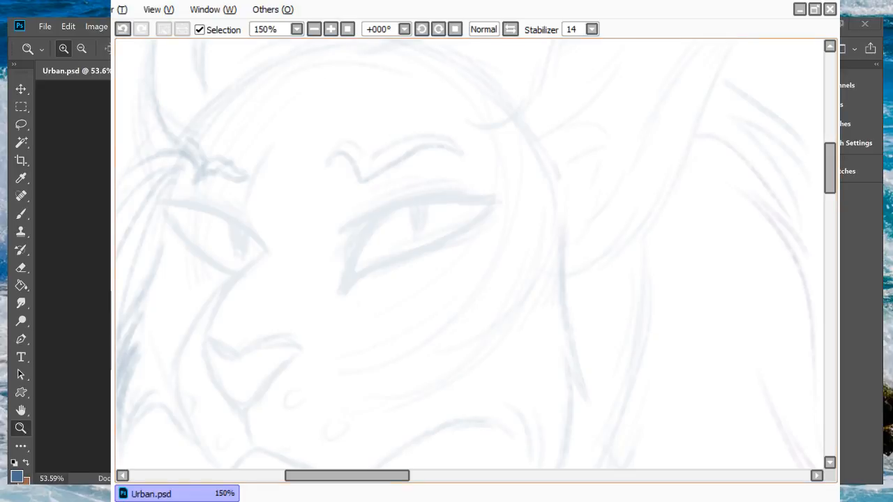
pyautogui.moveTo(347, 476); pyautogui.dragTo(328, 476)
pyautogui.moveTo(829, 164); pyautogui.dragTo(830, 178)
pyautogui.click(331, 29)
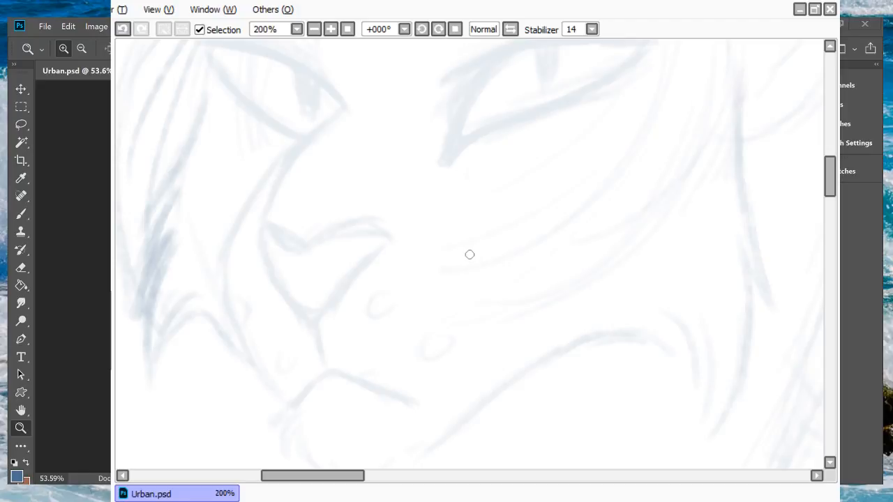
pyautogui.moveTo(265, 226); pyautogui.dragTo(305, 255)
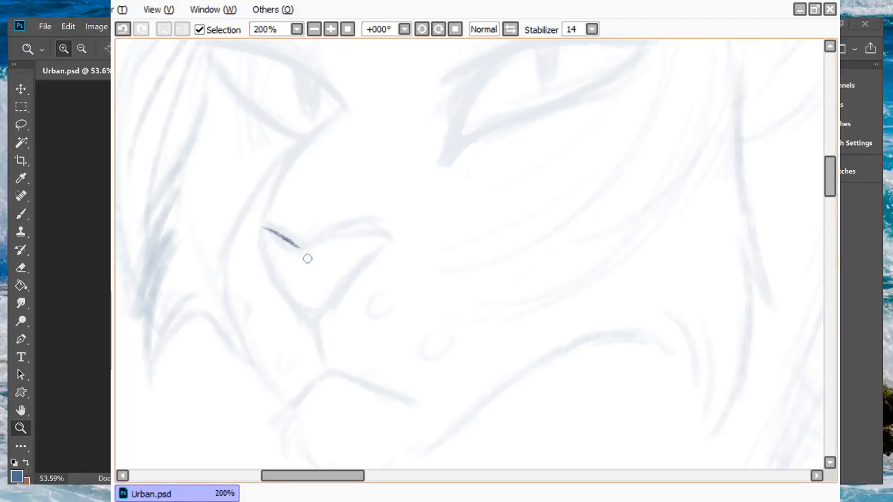
pyautogui.hotkey('ctrl', 'z')
pyautogui.moveTo(264, 226)
pyautogui.mouseDown()
pyautogui.moveTo(303, 248)
pyautogui.moveTo(390, 229)
pyautogui.moveTo(394, 237)
pyautogui.moveTo(378, 227)
pyautogui.moveTo(407, 235)
pyautogui.moveTo(393, 237)
pyautogui.moveTo(335, 302)
pyautogui.mouseUp()
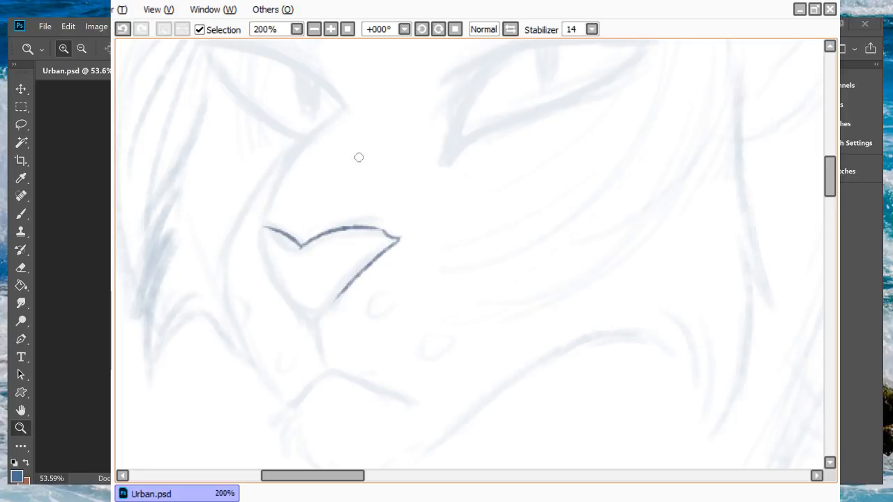
# Step: Ink the far side of the nose, redrawing it once, and close the outline at the lower tip
pyautogui.click(330, 30)
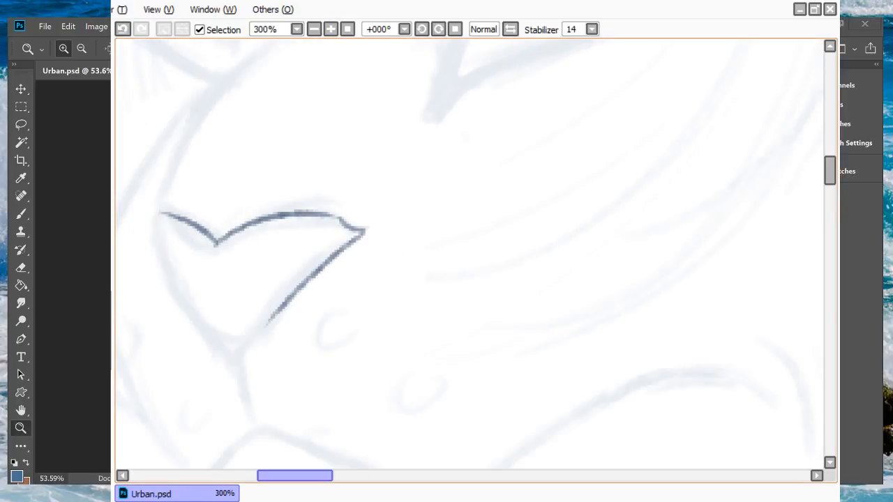
pyautogui.moveTo(293, 475); pyautogui.dragTo(281, 475)
pyautogui.moveTo(283, 213)
pyautogui.mouseDown()
pyautogui.moveTo(272, 215)
pyautogui.moveTo(355, 361)
pyautogui.mouseUp()
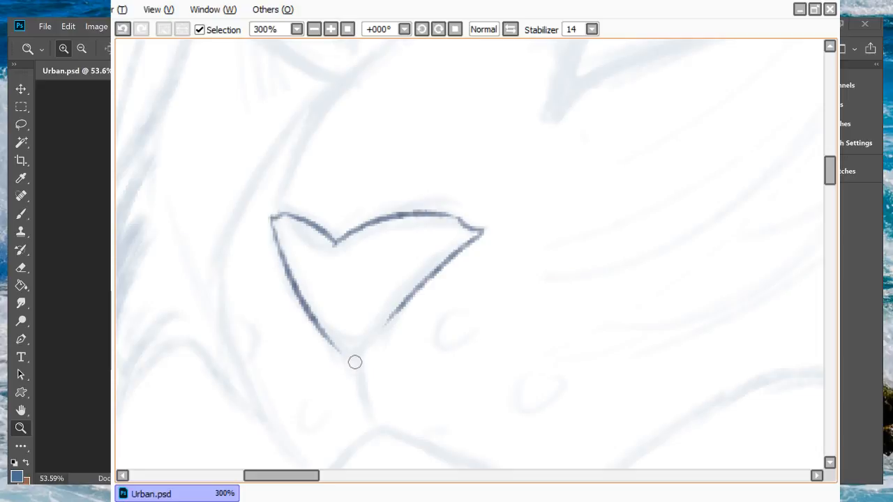
pyautogui.hotkey('ctrl', 'z')
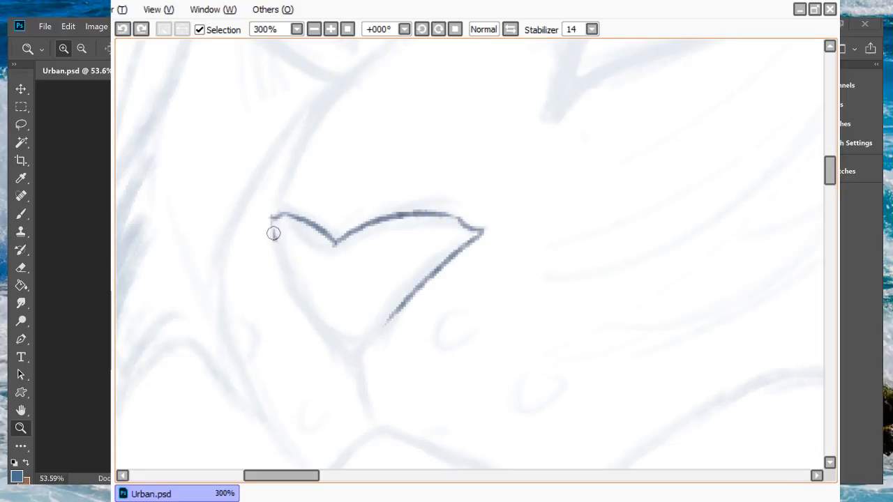
pyautogui.moveTo(273, 229); pyautogui.dragTo(362, 361)
pyautogui.moveTo(390, 314); pyautogui.dragTo(365, 350)
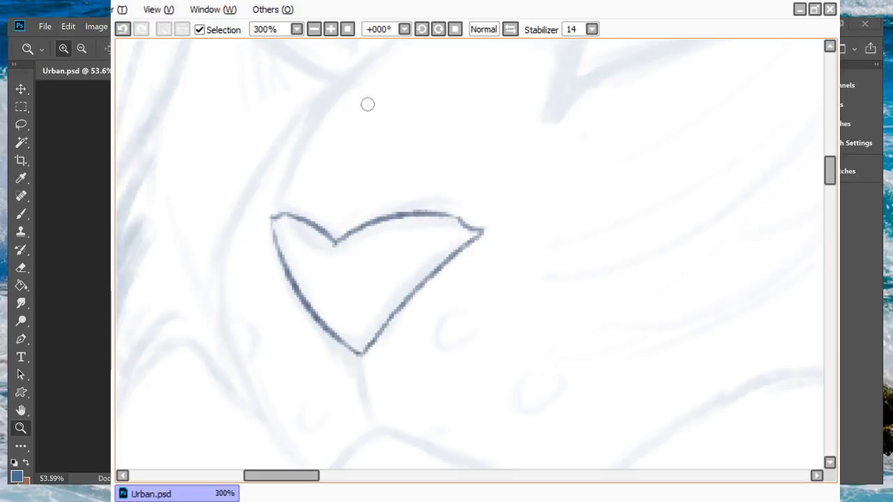
# Step: Ink a short centre crease inside the nose and thicken both lower edges into nostrils, the near one darkest
pyautogui.click(314, 29)
pyautogui.click(314, 29)
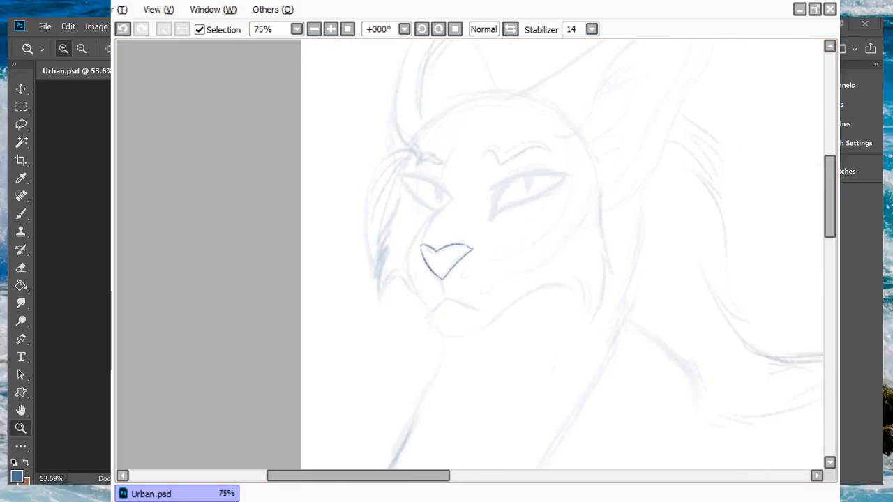
pyautogui.click(331, 30)
pyautogui.click(331, 29)
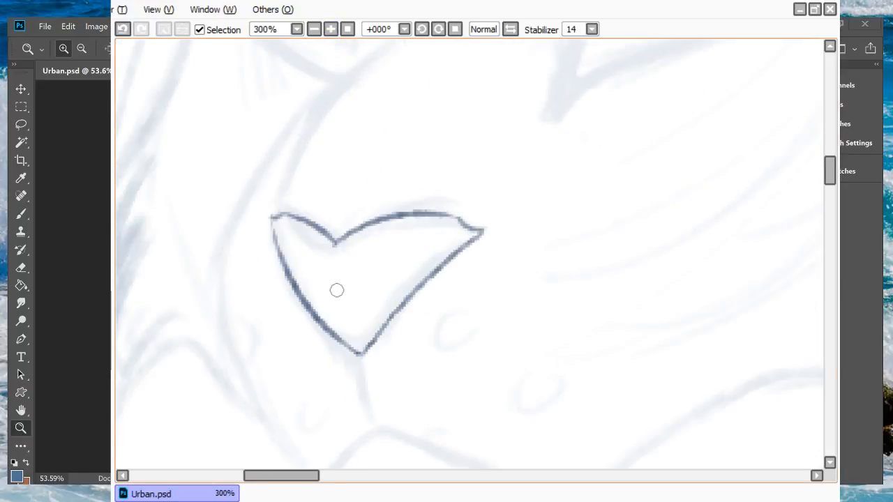
pyautogui.moveTo(335, 279)
pyautogui.mouseDown()
pyautogui.moveTo(354, 330)
pyautogui.moveTo(405, 290)
pyautogui.moveTo(393, 314)
pyautogui.moveTo(422, 280)
pyautogui.moveTo(389, 316)
pyautogui.moveTo(418, 285)
pyautogui.moveTo(396, 305)
pyautogui.mouseUp()
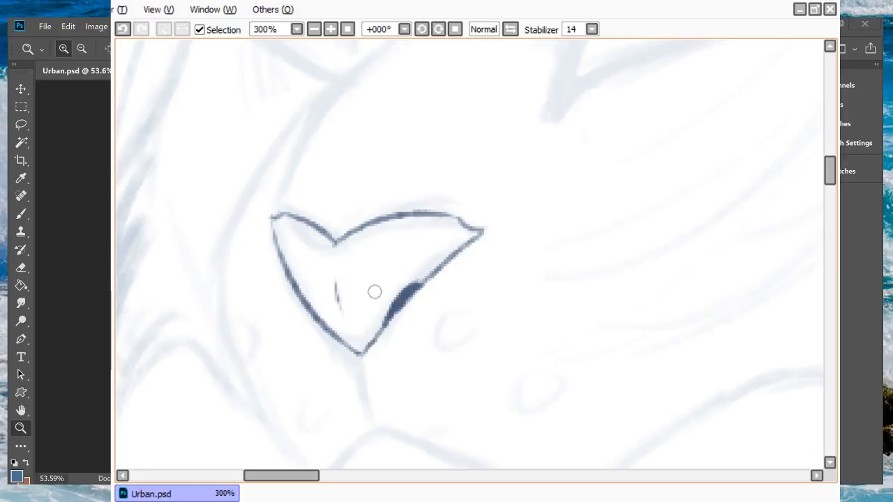
pyautogui.moveTo(298, 292); pyautogui.dragTo(312, 311)
pyautogui.click(314, 29)
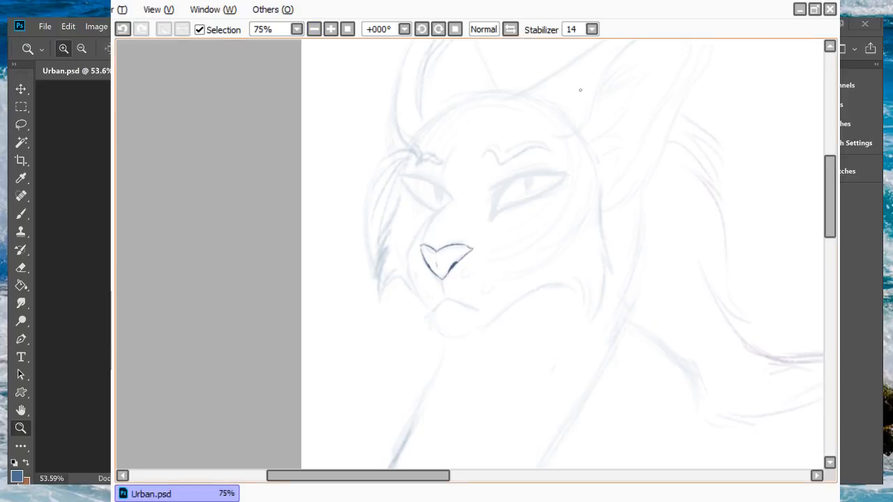
pyautogui.click(330, 29)
pyautogui.click(330, 29)
pyautogui.click(331, 29)
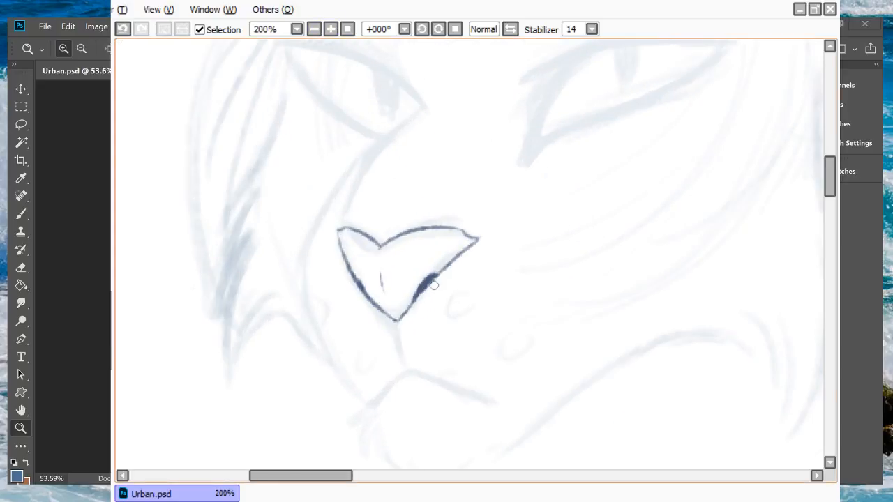
pyautogui.moveTo(440, 267)
pyautogui.mouseDown()
pyautogui.moveTo(418, 284)
pyautogui.moveTo(408, 304)
pyautogui.mouseUp()
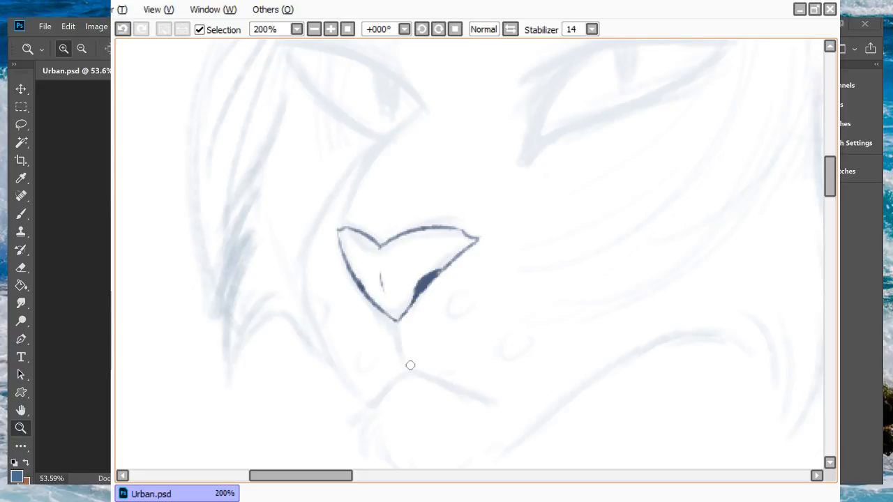
# Step: Darken the nose's lower tip and ink the line running from it down to the mouth
pyautogui.scroll(-3, 410, 365)
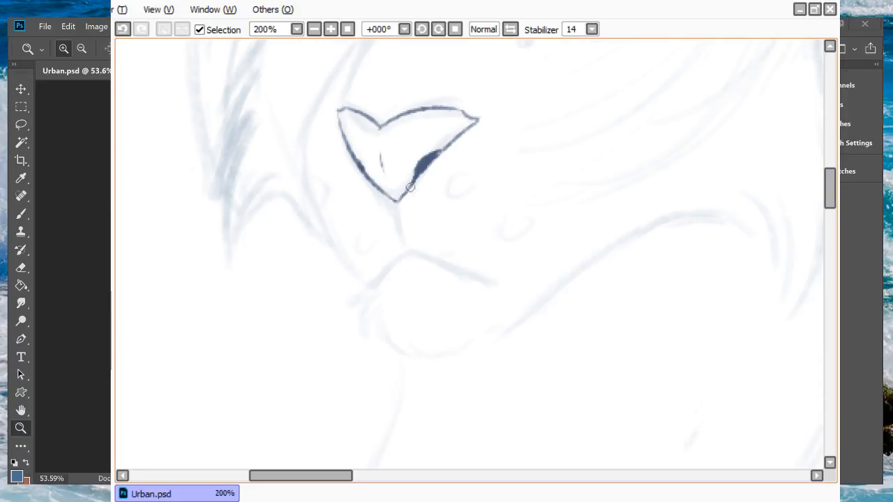
pyautogui.moveTo(410, 187)
pyautogui.mouseDown()
pyautogui.moveTo(392, 206)
pyautogui.moveTo(377, 193)
pyautogui.moveTo(395, 201)
pyautogui.moveTo(400, 227)
pyautogui.moveTo(412, 184)
pyautogui.moveTo(398, 229)
pyautogui.moveTo(394, 206)
pyautogui.moveTo(403, 241)
pyautogui.moveTo(391, 209)
pyautogui.moveTo(407, 251)
pyautogui.mouseUp()
# Step: Ink the mouth lines on both sides of the centre, mirroring the view to draw the longer near-side line
pyautogui.click(330, 29)
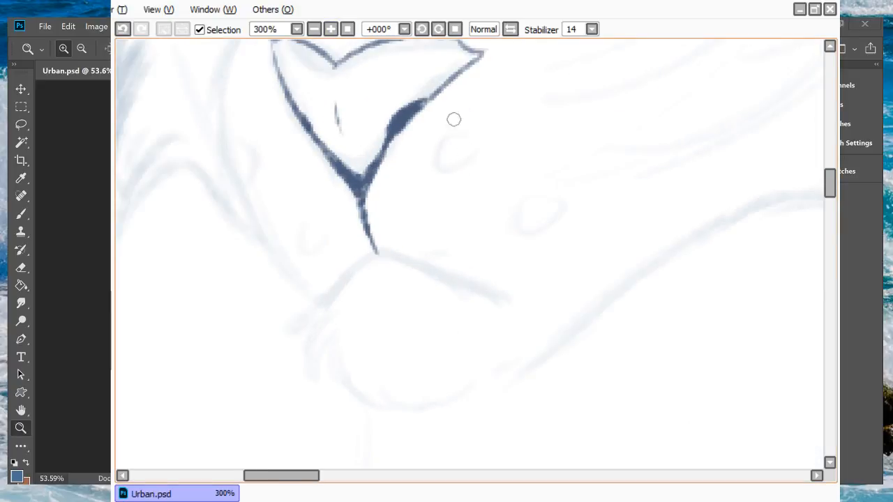
pyautogui.moveTo(372, 251); pyautogui.dragTo(321, 309)
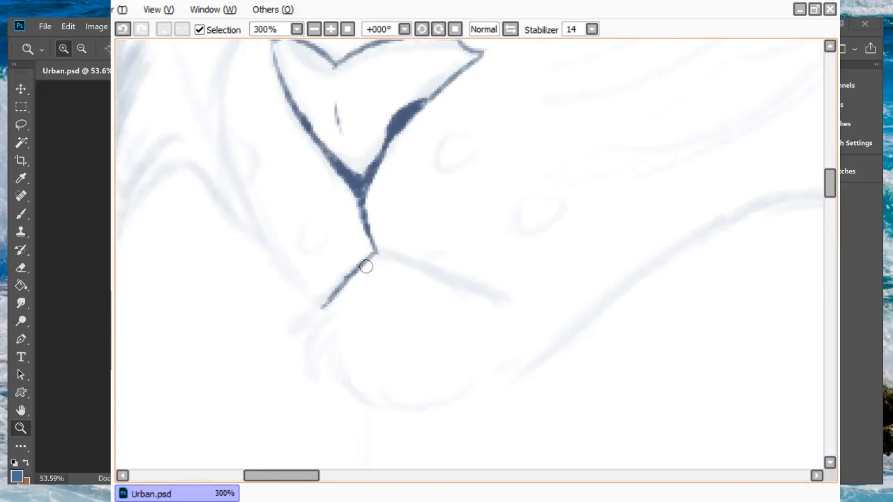
pyautogui.click(510, 29)
pyautogui.moveTo(564, 253)
pyautogui.mouseDown()
pyautogui.moveTo(444, 300)
pyautogui.moveTo(465, 291)
pyautogui.mouseUp()
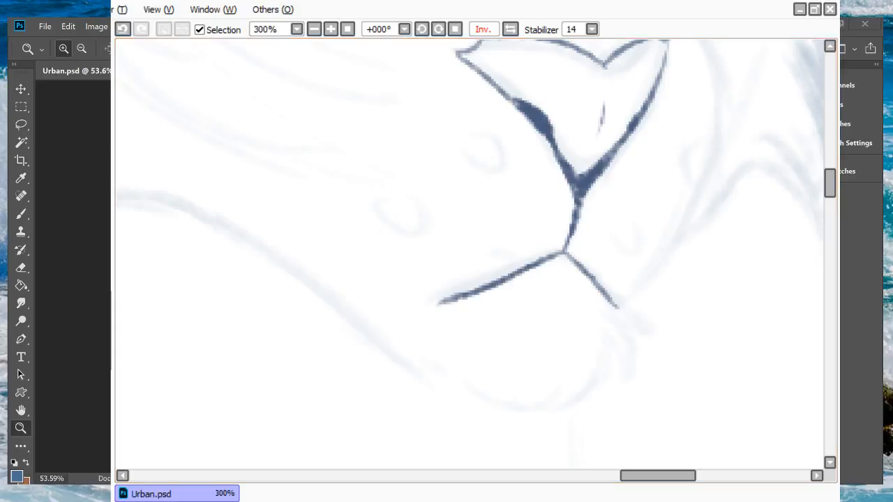
pyautogui.click(510, 30)
# Step: Erase the end of the short far-side mouth line and redraw it thicker
pyautogui.moveTo(316, 462); pyautogui.dragTo(301, 461)
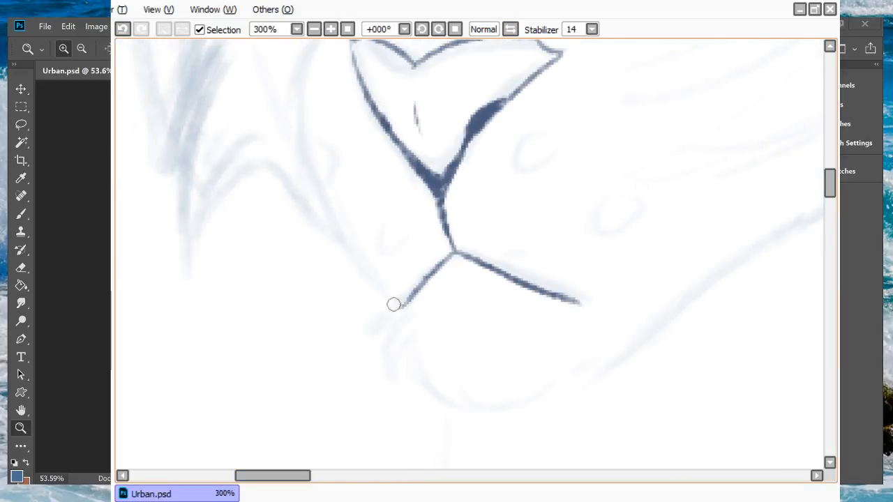
pyautogui.moveTo(829, 183); pyautogui.dragTo(829, 181)
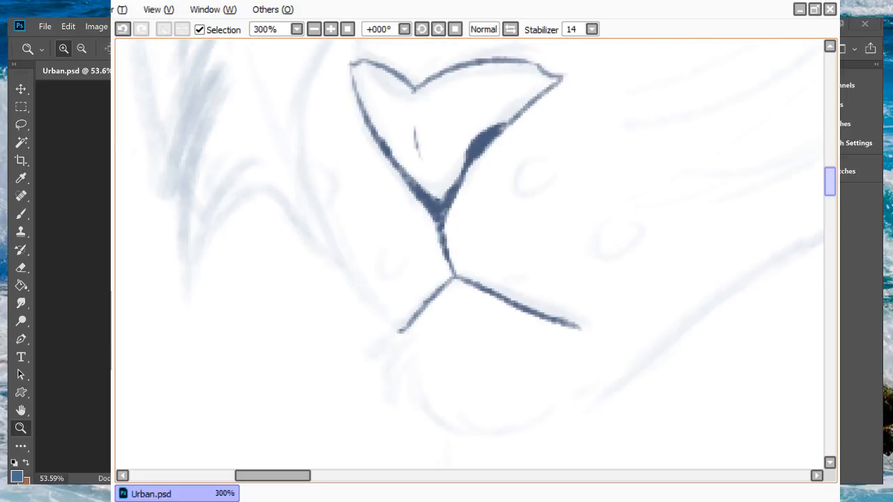
pyautogui.press('e')
pyautogui.moveTo(392, 316); pyautogui.dragTo(398, 338)
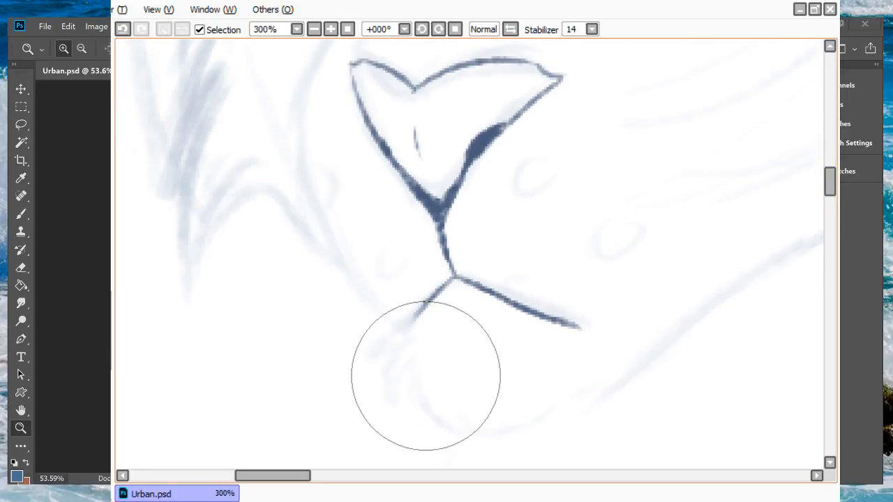
pyautogui.press('n')
pyautogui.moveTo(425, 303); pyautogui.dragTo(399, 331)
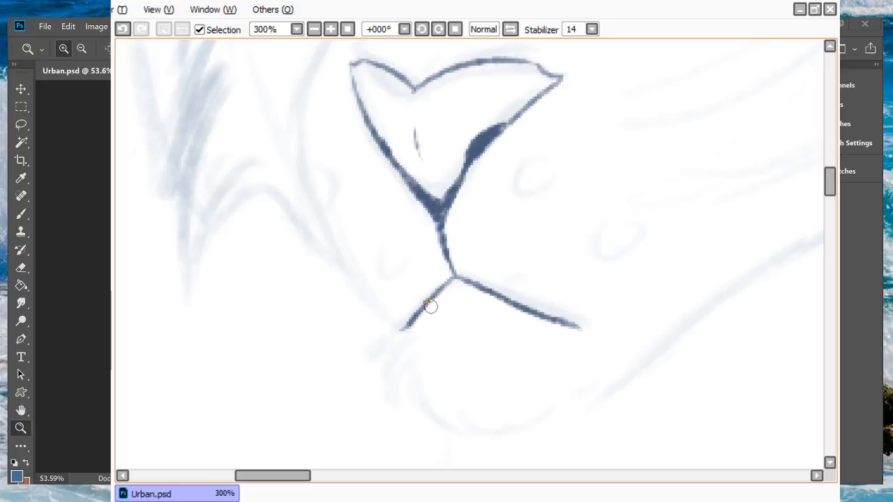
# Step: Ink short fur strokes from the far mouth corner down the chin, undoing and redrawing the first attempts
pyautogui.scroll(-3, 419, 279)
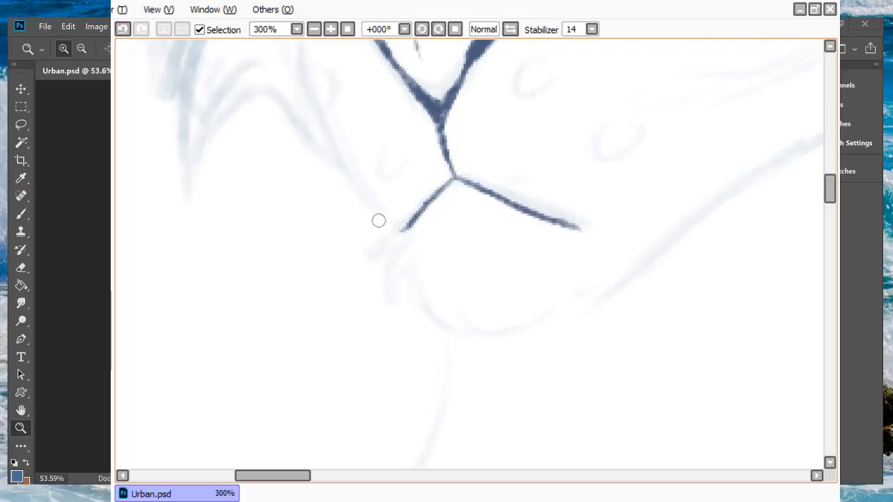
pyautogui.moveTo(406, 226)
pyautogui.mouseDown()
pyautogui.moveTo(360, 251)
pyautogui.moveTo(404, 226)
pyautogui.moveTo(362, 259)
pyautogui.moveTo(416, 235)
pyautogui.moveTo(392, 248)
pyautogui.moveTo(374, 287)
pyautogui.mouseUp()
pyautogui.click(123, 28)
pyautogui.click(122, 28)
pyautogui.click(123, 28)
pyautogui.click(123, 29)
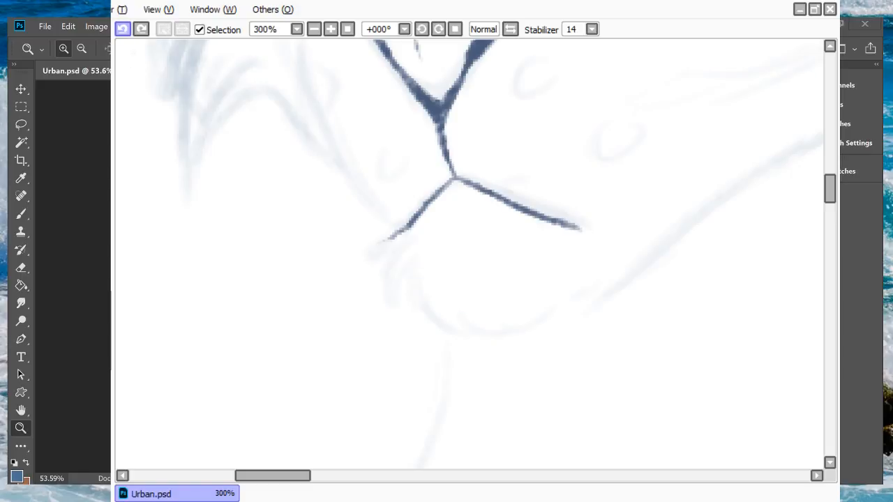
pyautogui.moveTo(407, 224)
pyautogui.mouseDown()
pyautogui.moveTo(370, 255)
pyautogui.moveTo(381, 273)
pyautogui.mouseUp()
pyautogui.moveTo(403, 241)
pyautogui.mouseDown()
pyautogui.moveTo(413, 318)
pyautogui.moveTo(399, 268)
pyautogui.moveTo(404, 290)
pyautogui.mouseUp()
pyautogui.moveTo(399, 268)
pyautogui.mouseDown()
pyautogui.moveTo(414, 308)
pyautogui.moveTo(438, 329)
pyautogui.moveTo(470, 336)
pyautogui.mouseUp()
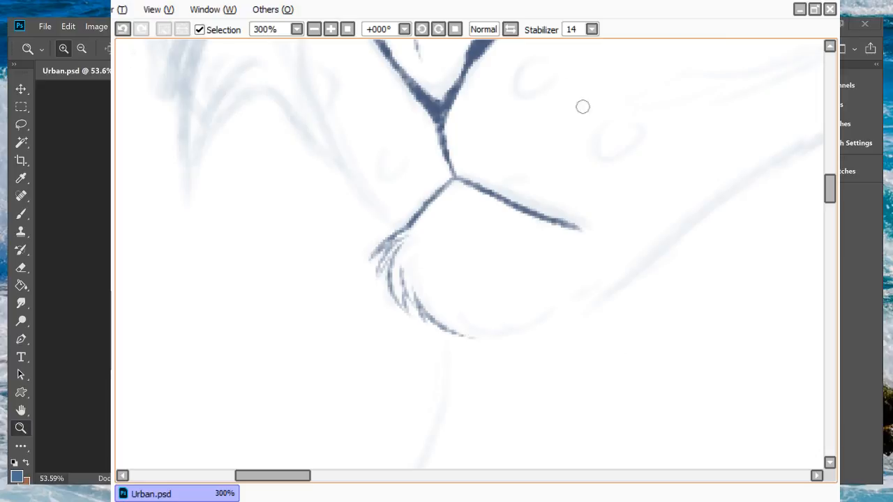
# Step: Ink the underside of the chin and continue the line up along the near side of the jaw
pyautogui.press('h')
pyautogui.press('h')
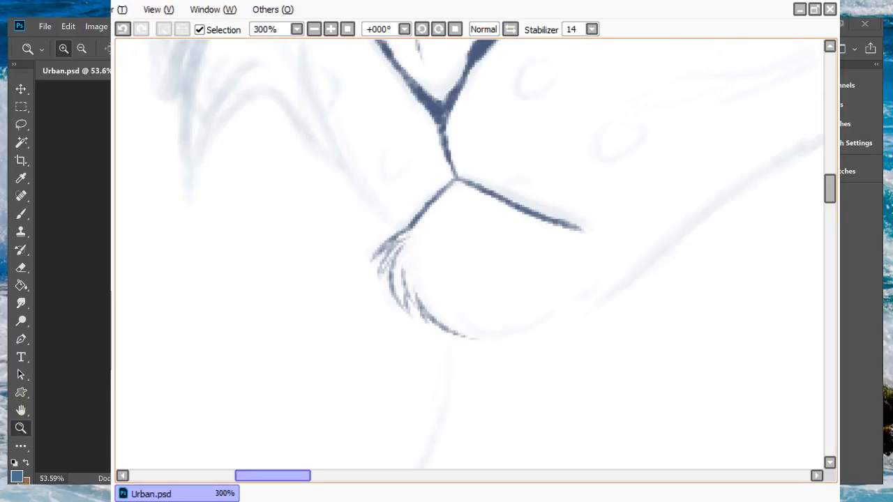
pyautogui.moveTo(275, 475)
pyautogui.mouseDown()
pyautogui.moveTo(307, 476)
pyautogui.moveTo(296, 476)
pyautogui.mouseUp()
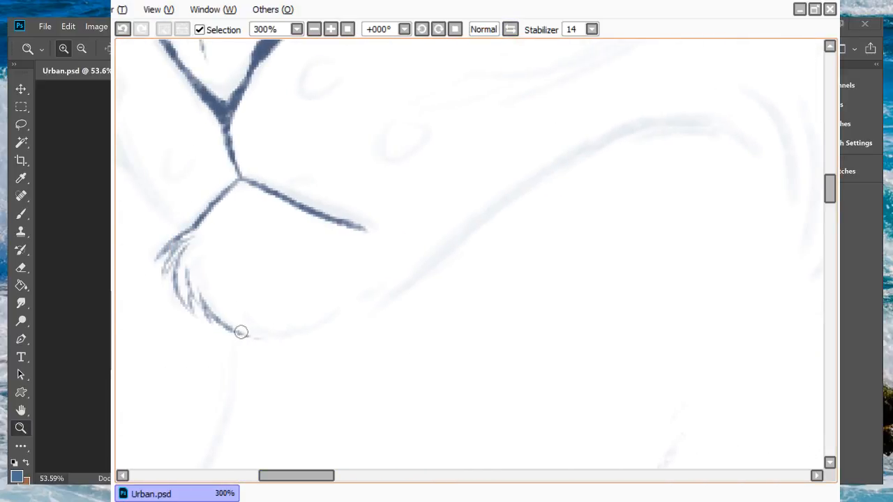
pyautogui.moveTo(239, 329)
pyautogui.mouseDown()
pyautogui.moveTo(318, 331)
pyautogui.moveTo(302, 324)
pyautogui.moveTo(296, 338)
pyautogui.moveTo(453, 221)
pyautogui.mouseUp()
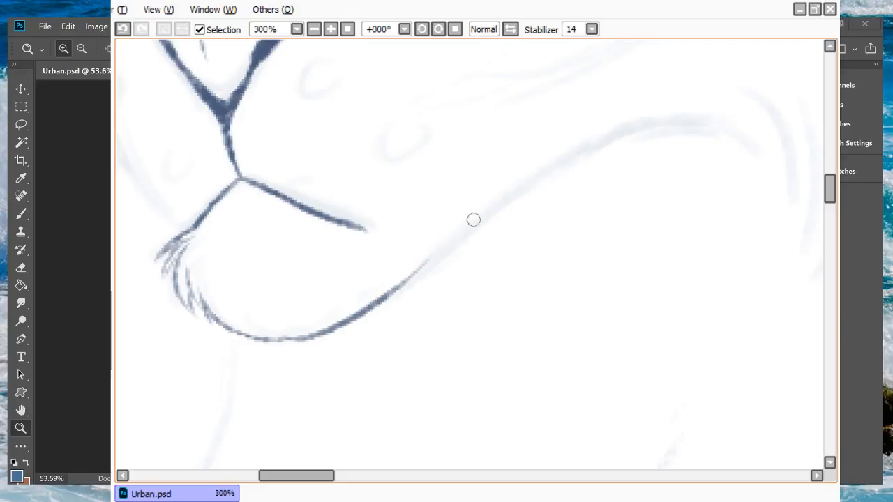
pyautogui.moveTo(395, 289); pyautogui.dragTo(565, 150)
# Step: Examine the inked nose, mouth and chin against the whole head sketch and close up
pyautogui.click(314, 29)
pyautogui.click(313, 29)
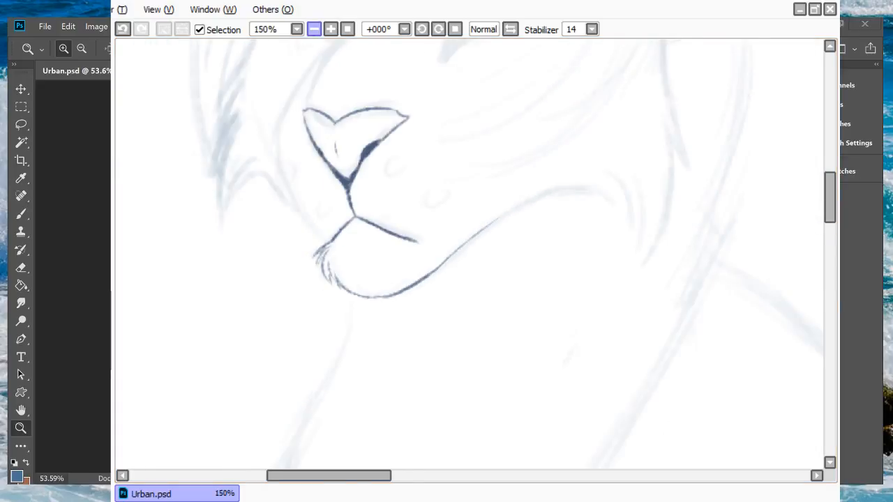
pyautogui.click(314, 28)
pyautogui.scroll(3, 692, 211)
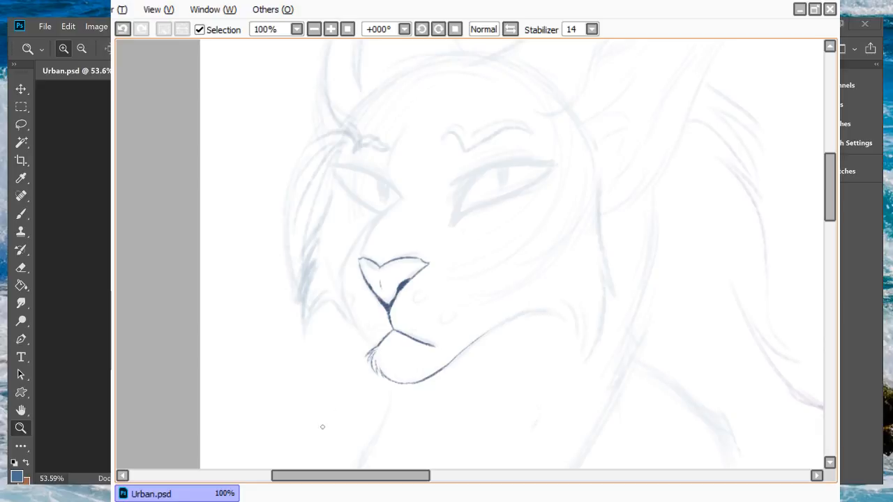
pyautogui.hscroll(-2, 342, 446)
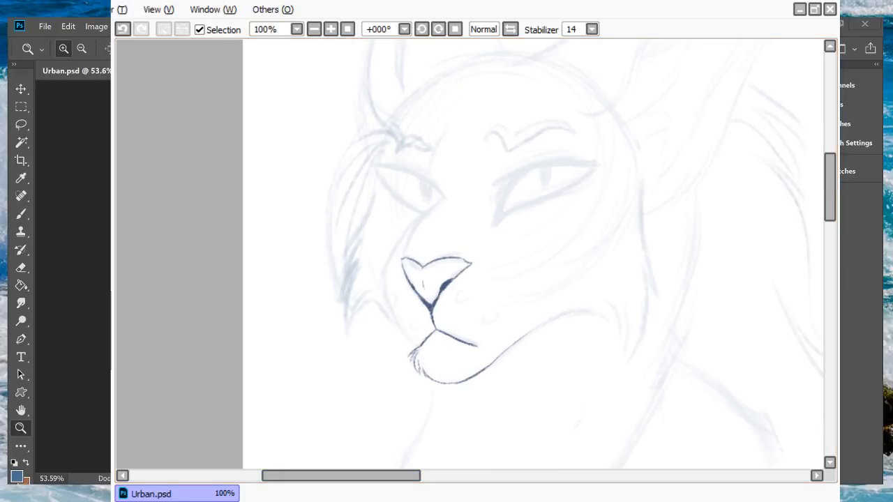
pyautogui.click(331, 28)
pyautogui.click(330, 29)
pyautogui.click(330, 29)
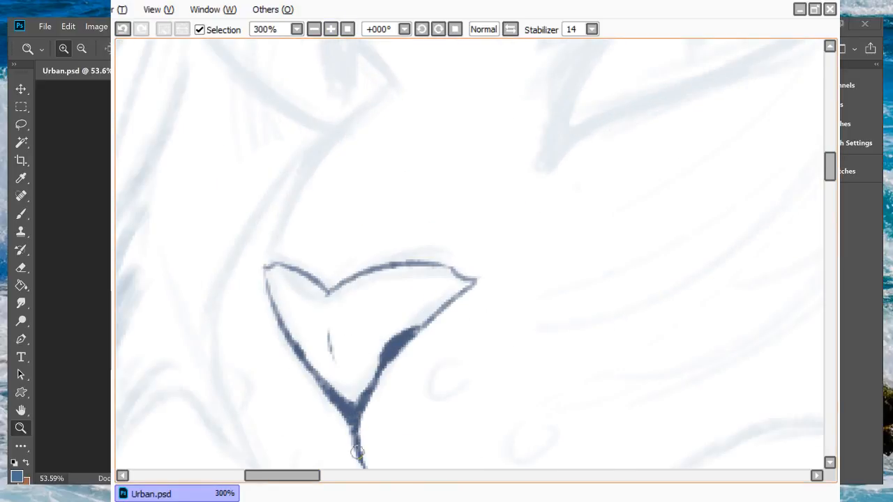
# Step: Ink the nose bridge from the nose's far corner up to the far eye's inner corner, undoing and redrawing the first stroke
pyautogui.scroll(3, 695, 174)
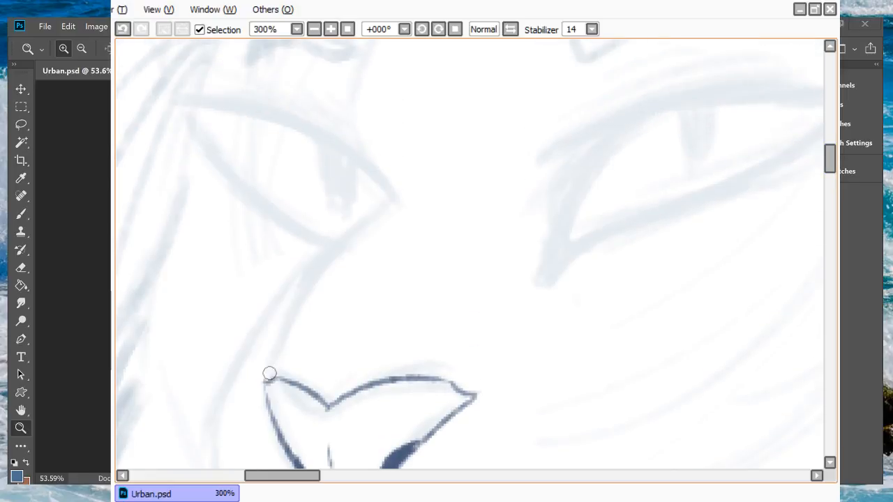
pyautogui.moveTo(264, 380); pyautogui.dragTo(341, 230)
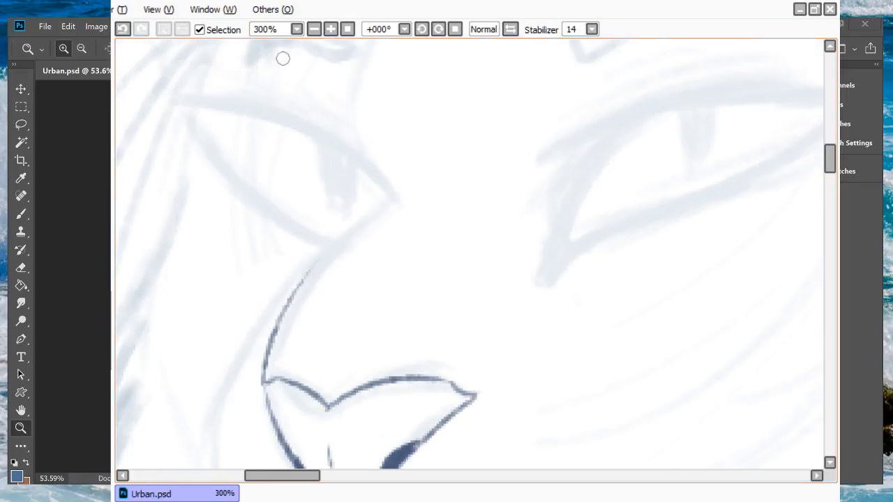
pyautogui.click(122, 29)
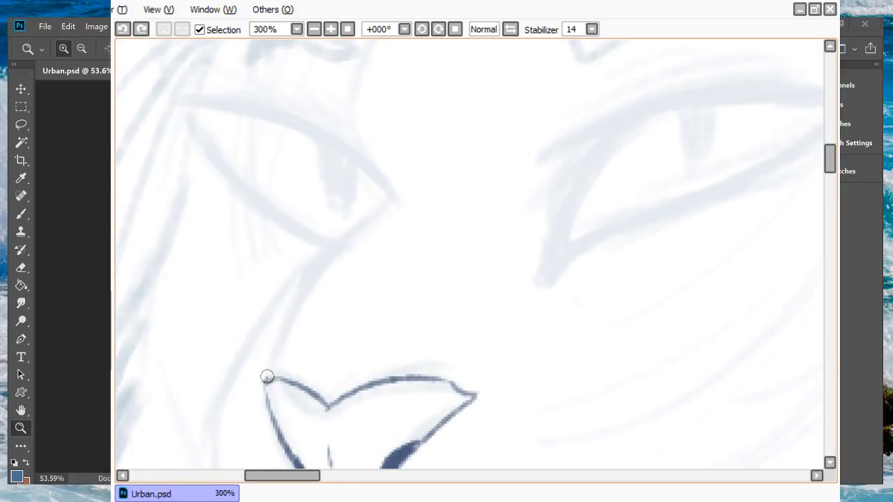
pyautogui.moveTo(264, 379)
pyautogui.mouseDown()
pyautogui.moveTo(285, 322)
pyautogui.moveTo(312, 283)
pyautogui.moveTo(297, 306)
pyautogui.moveTo(384, 205)
pyautogui.mouseUp()
pyautogui.moveTo(351, 238); pyautogui.dragTo(398, 200)
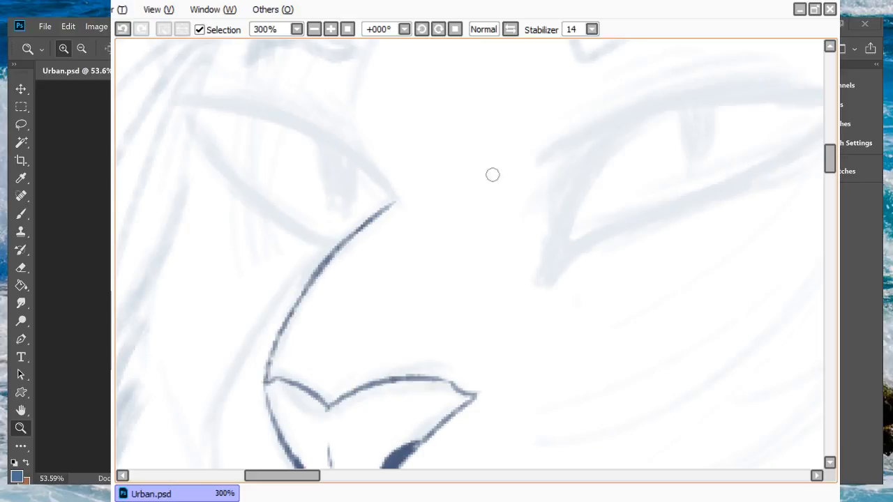
# Step: Try to ink the brow contour above the far eye's inner corner and undo the stroke
pyautogui.moveTo(830, 160); pyautogui.dragTo(830, 152)
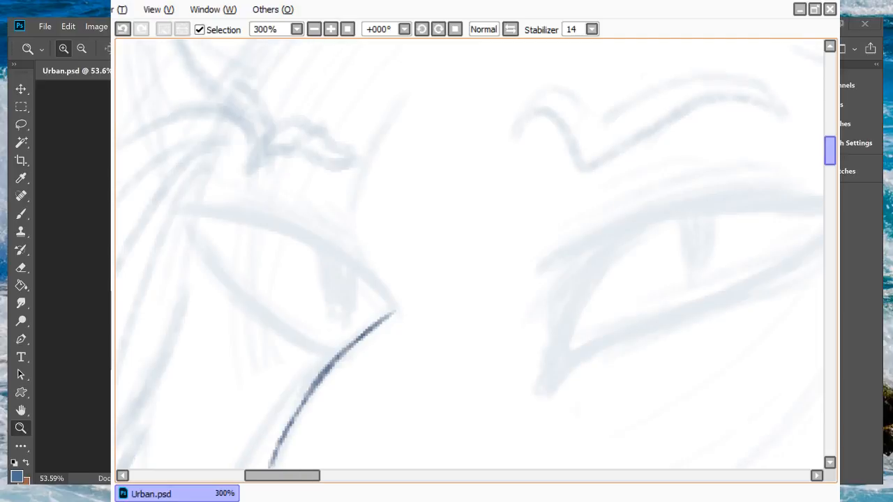
pyautogui.moveTo(402, 99); pyautogui.dragTo(348, 221)
pyautogui.hotkey('ctrl', '-')
pyautogui.hotkey('ctrl', '-')
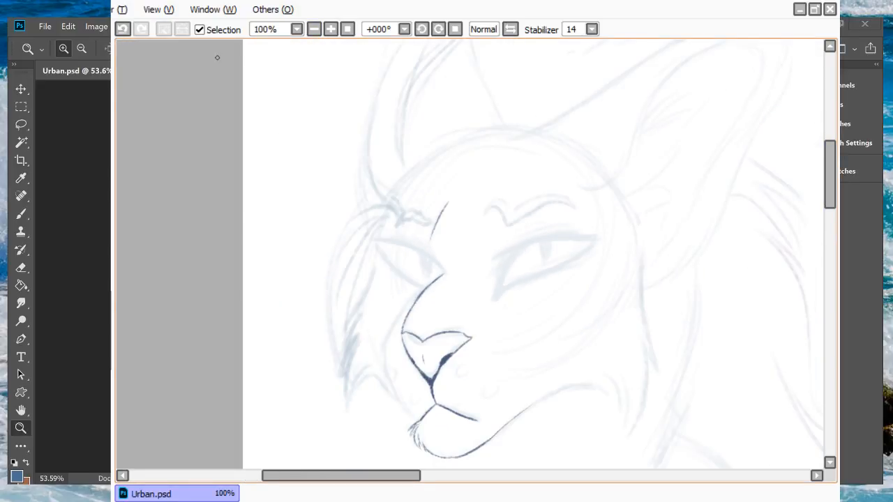
pyautogui.click(123, 29)
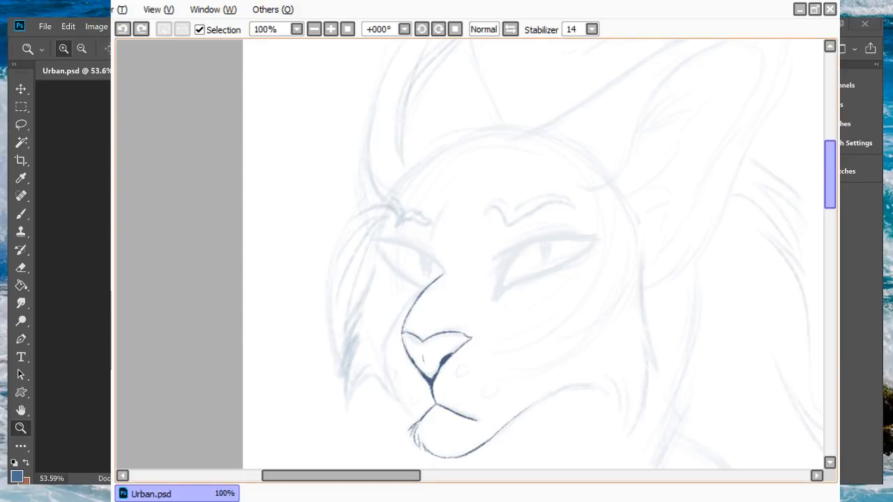
# Step: Ink the far side of the muzzle from below the far eye down to the mouth corner, undoing and redrawing the first attempts
pyautogui.scroll(-3, 796, 244)
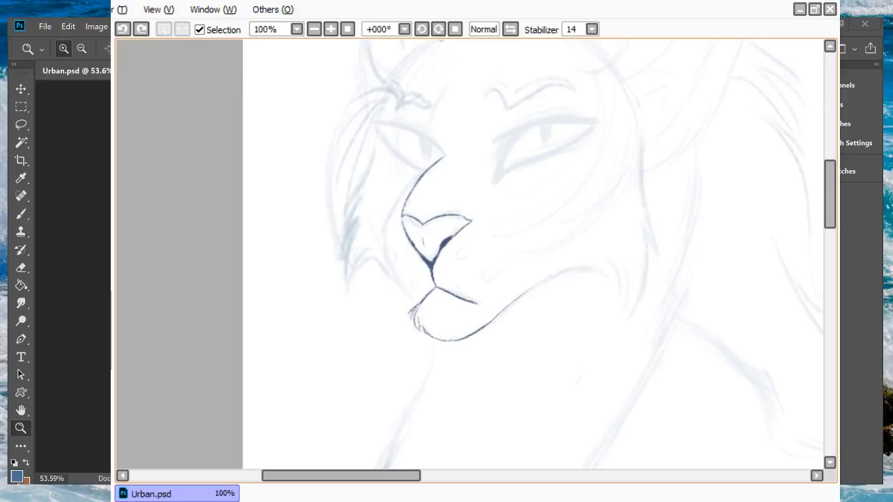
pyautogui.scroll(2, 472, 202)
pyautogui.moveTo(302, 475); pyautogui.dragTo(299, 475)
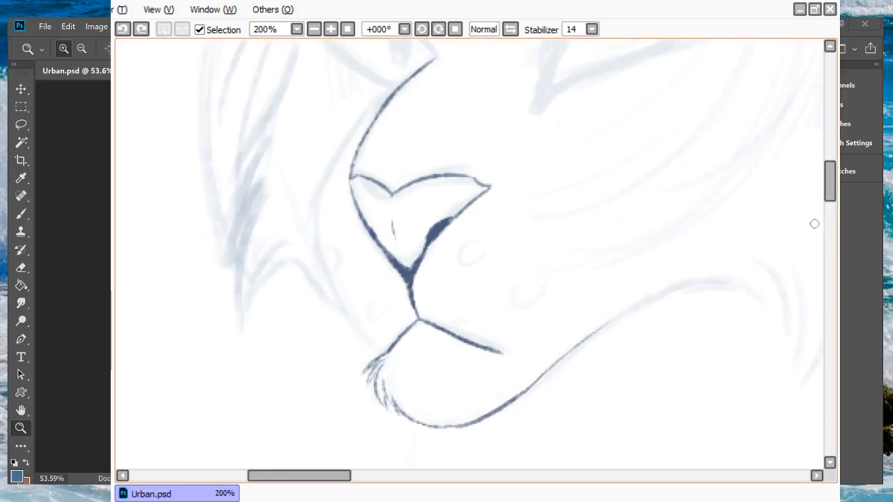
pyautogui.scroll(2, 814, 224)
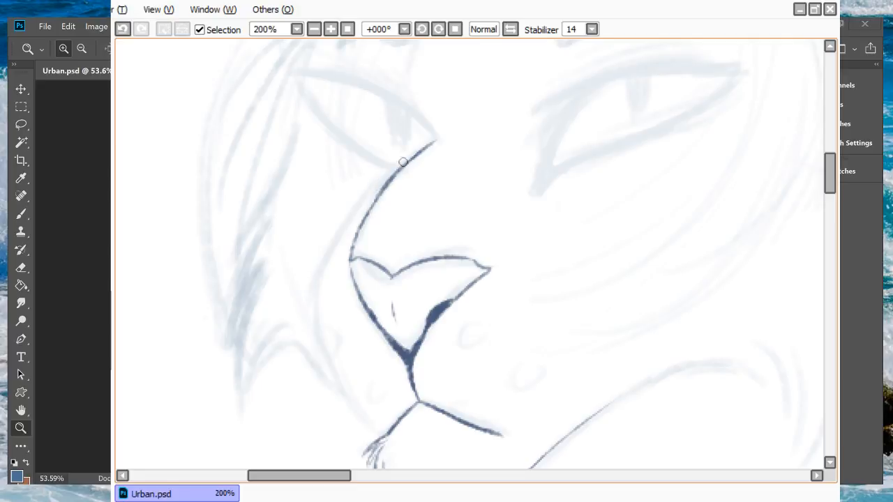
pyautogui.moveTo(402, 162); pyautogui.dragTo(358, 209)
pyautogui.click(122, 29)
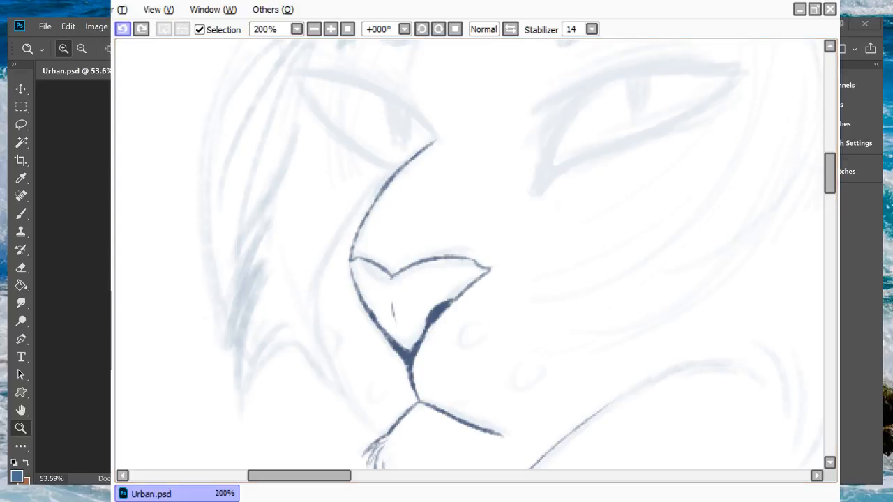
pyautogui.moveTo(407, 159); pyautogui.dragTo(328, 246)
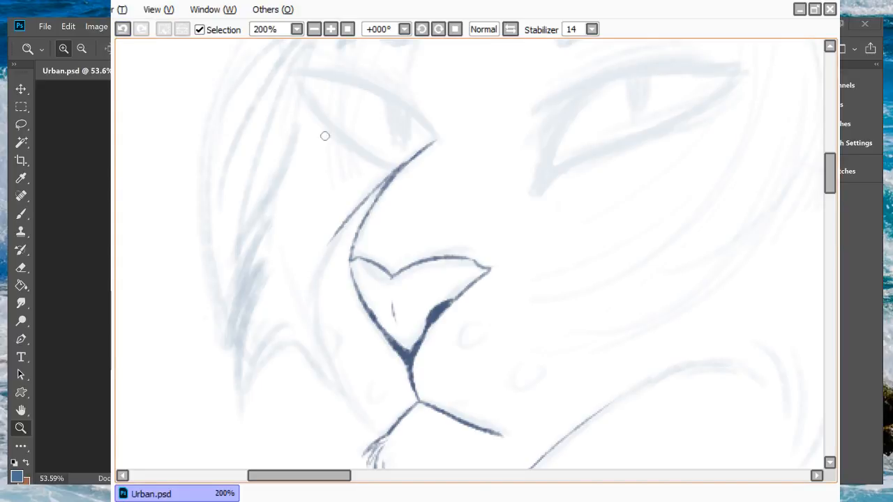
pyautogui.hotkey('ctrl', 'z')
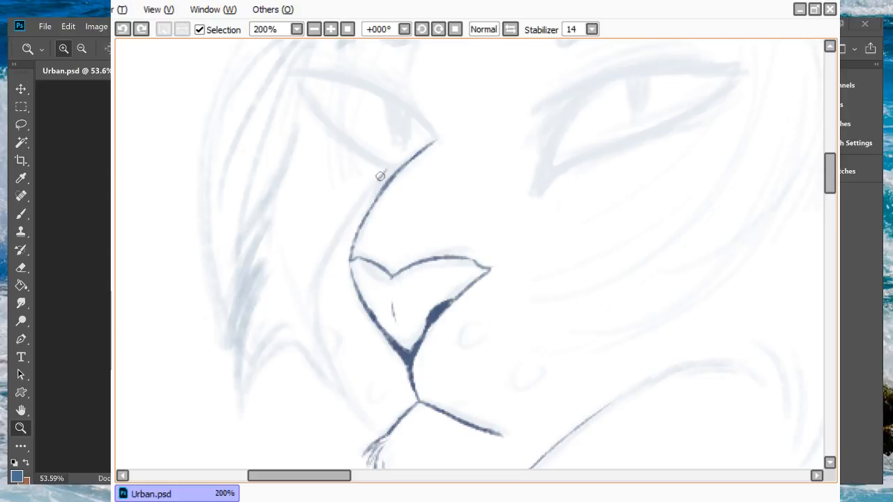
pyautogui.moveTo(380, 176)
pyautogui.mouseDown()
pyautogui.moveTo(313, 279)
pyautogui.moveTo(307, 304)
pyautogui.moveTo(325, 366)
pyautogui.mouseUp()
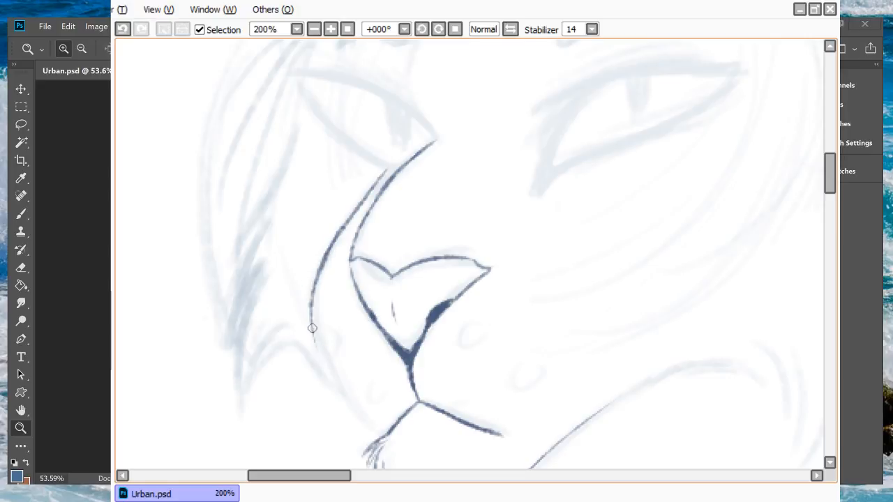
pyautogui.moveTo(312, 328); pyautogui.dragTo(370, 436)
pyautogui.moveTo(342, 394); pyautogui.dragTo(376, 438)
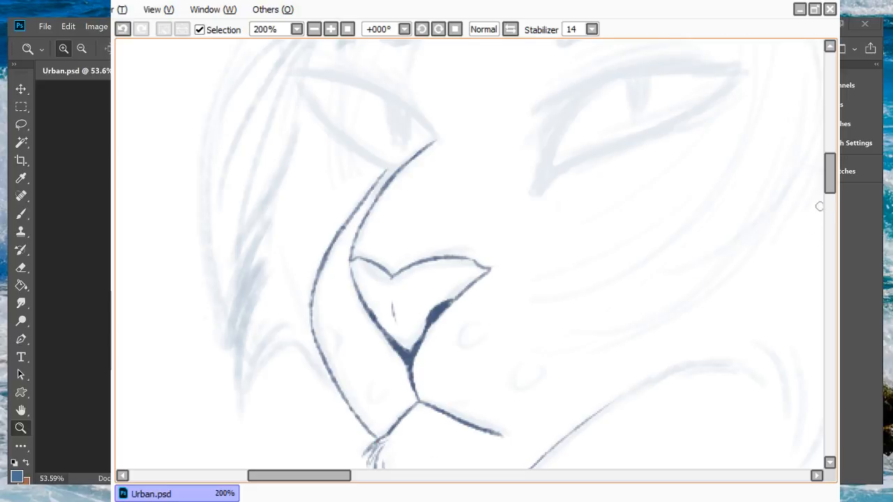
# Step: Examine the inked muzzle against the head sketch in mirrored view and restore the normal orientation
pyautogui.scroll(-5, 817, 202)
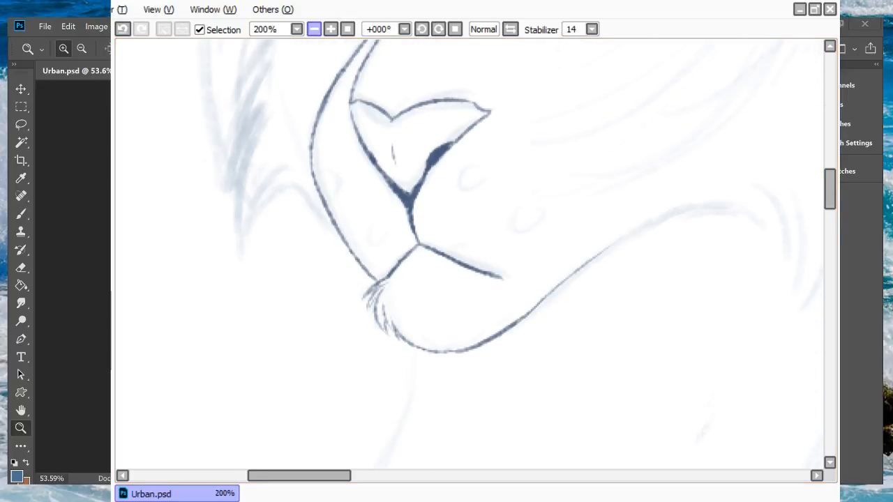
pyautogui.click(314, 29)
pyautogui.click(314, 29)
pyautogui.click(314, 30)
pyautogui.click(510, 29)
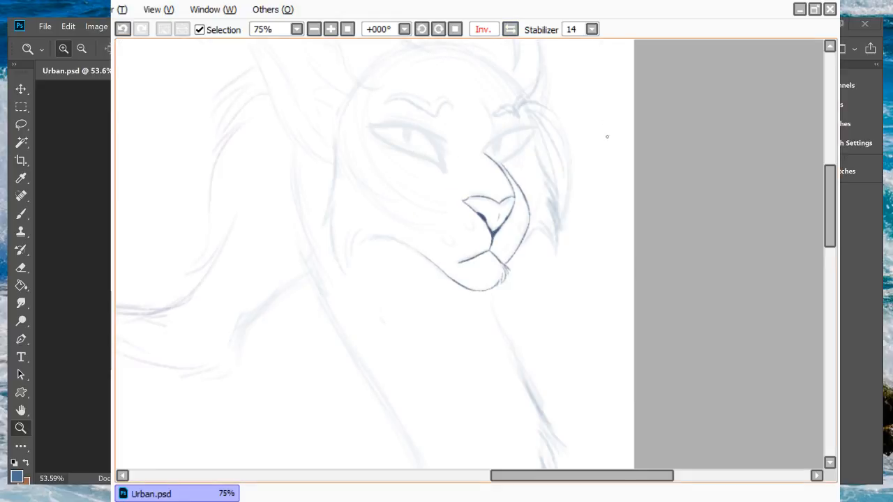
pyautogui.scroll(3, 829, 207)
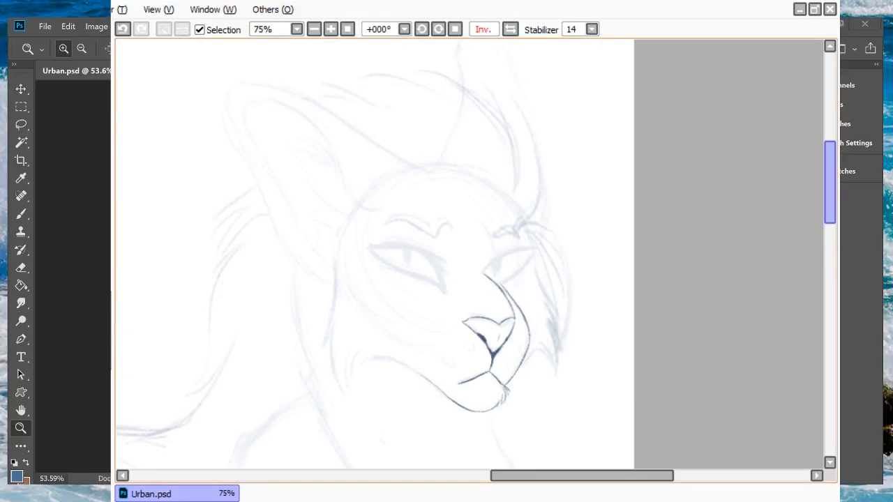
pyautogui.click(510, 30)
pyautogui.click(331, 29)
pyautogui.click(331, 29)
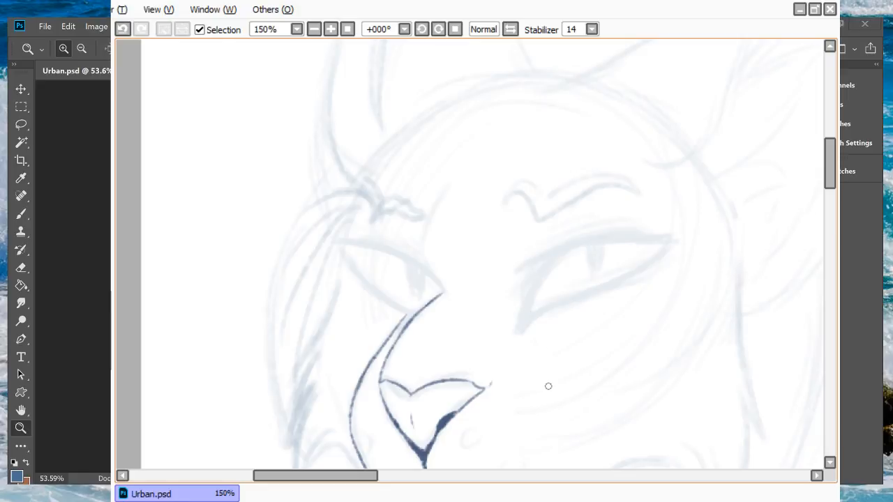
# Step: Ink short vertical fur marks on the nose bridge between the eyes
pyautogui.moveTo(829, 164); pyautogui.dragTo(830, 179)
pyautogui.moveTo(462, 164)
pyautogui.mouseDown()
pyautogui.moveTo(461, 180)
pyautogui.moveTo(470, 178)
pyautogui.mouseUp()
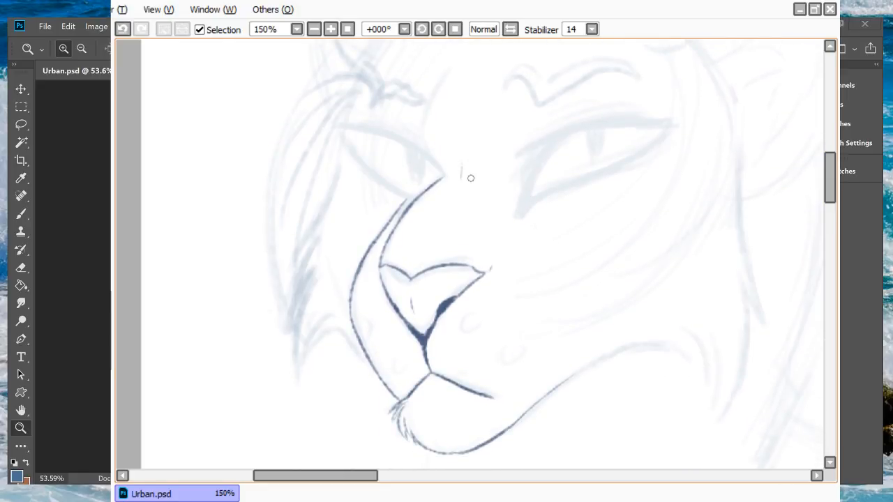
pyautogui.scroll(1, 815, 176)
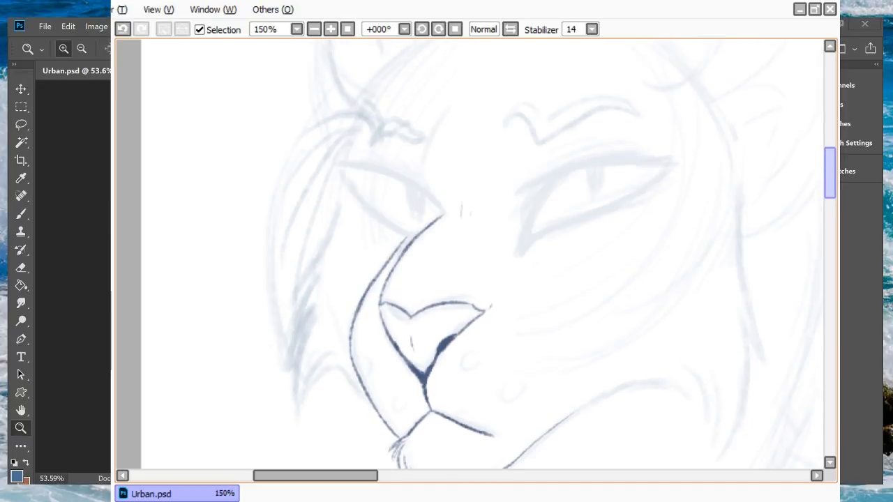
# Step: Examine the muzzle line art against the upper body, and mirror the canvas to check the near eye and cheek area
pyautogui.scroll(-3, 814, 189)
pyautogui.click(315, 29)
pyautogui.click(315, 29)
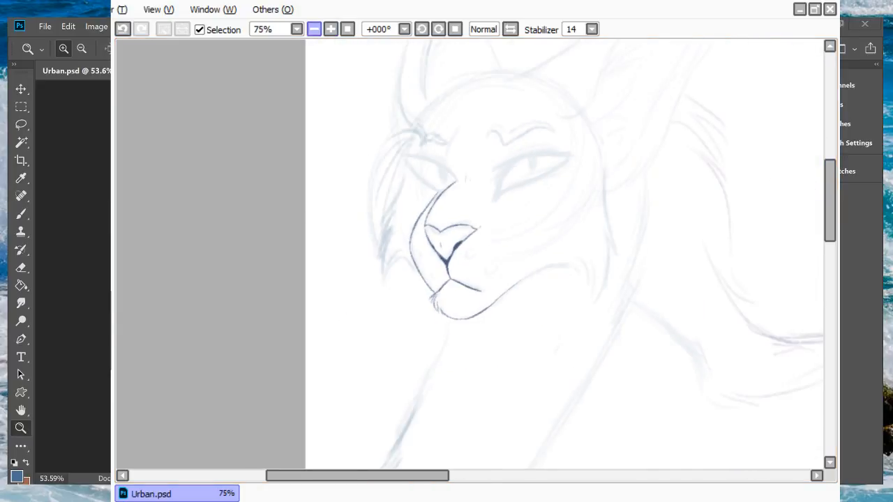
pyautogui.click(315, 29)
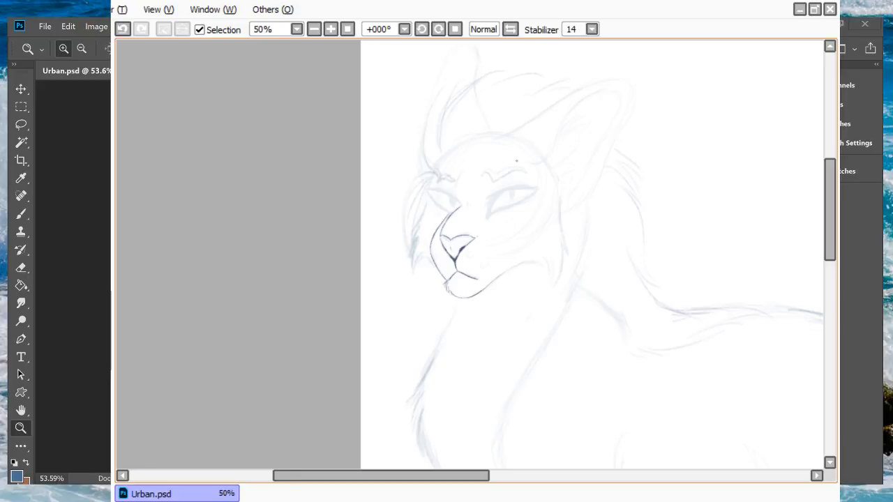
pyautogui.click(330, 29)
pyautogui.click(330, 29)
pyautogui.click(331, 29)
pyautogui.click(509, 30)
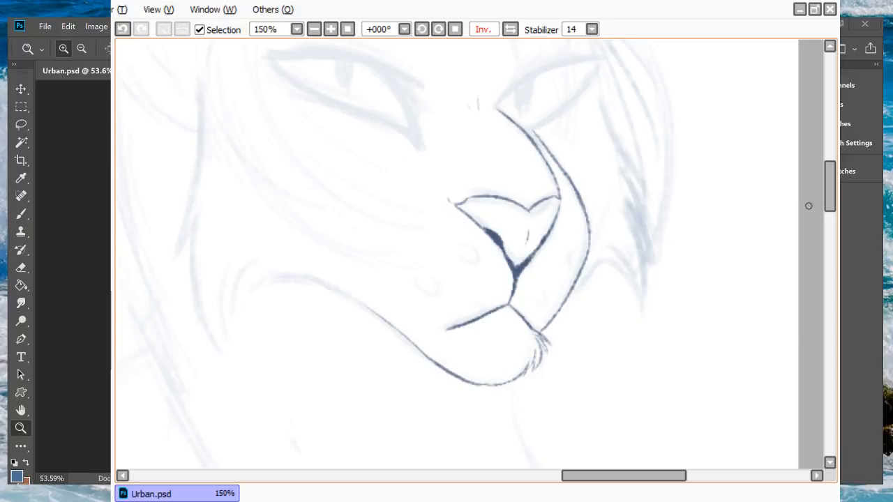
pyautogui.scroll(5, 820, 241)
pyautogui.moveTo(579, 476); pyautogui.dragTo(549, 476)
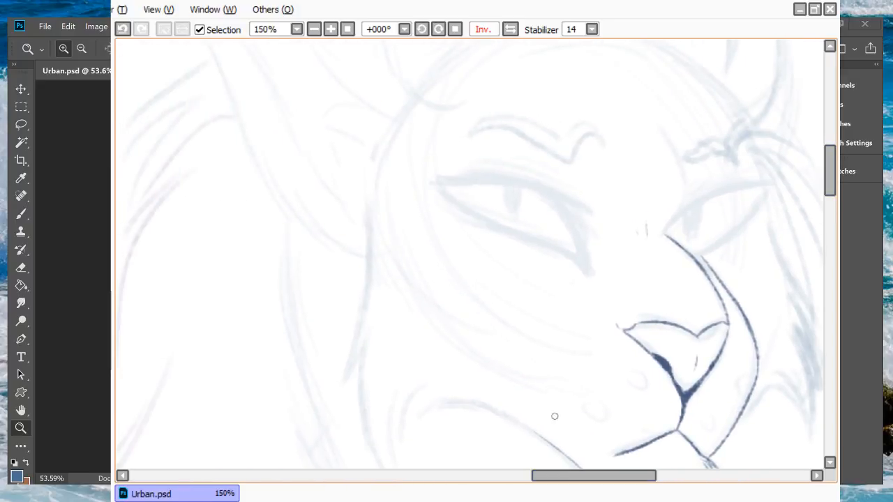
# Step: Ink the outer contour of the near side of the face, from the forehead down to the cheek, over the sketch
pyautogui.moveTo(829, 171)
pyautogui.mouseDown()
pyautogui.moveTo(829, 157)
pyautogui.moveTo(829, 172)
pyautogui.mouseUp()
pyautogui.moveTo(418, 95)
pyautogui.mouseDown()
pyautogui.moveTo(368, 244)
pyautogui.moveTo(369, 231)
pyautogui.moveTo(340, 376)
pyautogui.mouseUp()
pyautogui.scroll(-5, 408, 240)
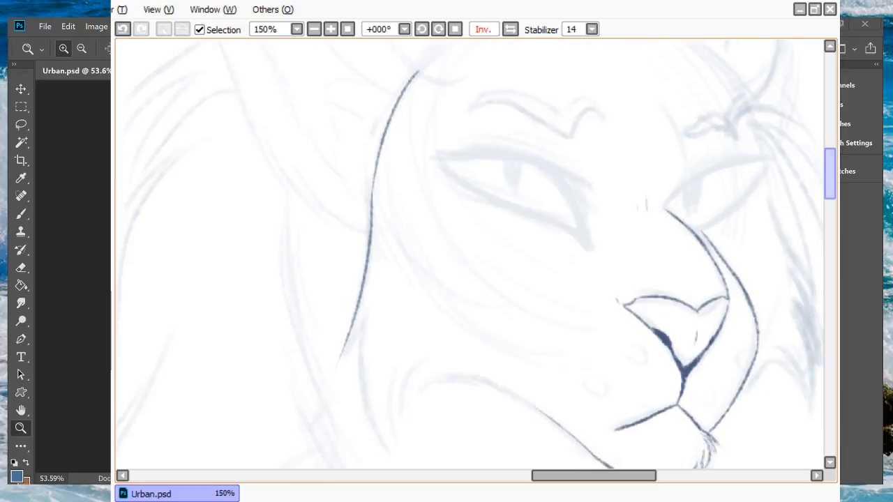
# Step: Try to ink the pointed cheek fur tuft and join it to the chin with a curved jaw line
pyautogui.moveTo(337, 232)
pyautogui.mouseDown()
pyautogui.moveTo(371, 173)
pyautogui.moveTo(399, 332)
pyautogui.moveTo(430, 339)
pyautogui.moveTo(405, 318)
pyautogui.moveTo(415, 248)
pyautogui.mouseUp()
pyautogui.moveTo(414, 327)
pyautogui.mouseDown()
pyautogui.moveTo(407, 263)
pyautogui.moveTo(446, 241)
pyautogui.mouseUp()
pyautogui.press('h')
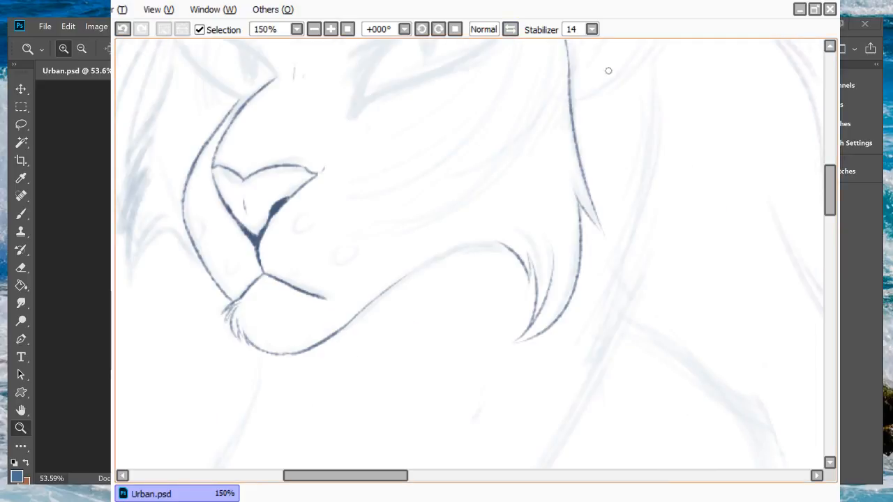
pyautogui.moveTo(517, 248); pyautogui.dragTo(426, 264)
pyautogui.hotkey('ctrl', 'z')
pyautogui.moveTo(508, 249); pyautogui.dragTo(431, 258)
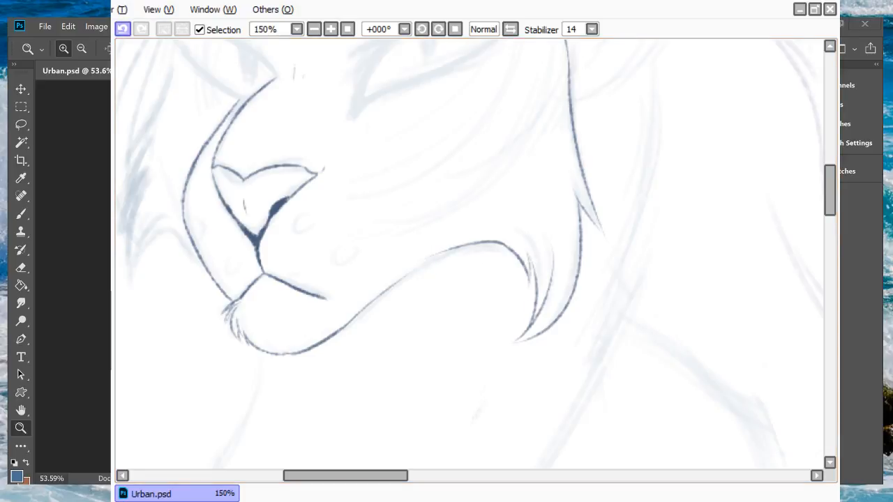
pyautogui.click(123, 29)
pyautogui.moveTo(511, 250); pyautogui.dragTo(431, 261)
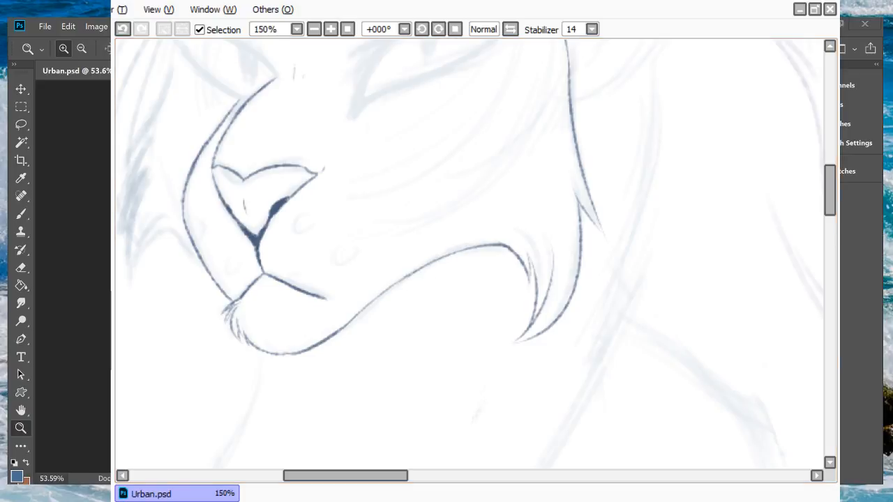
# Step: Inspect the whole head, and remove the inked cheek tuft along with the lower end of the cheek contour
pyautogui.scroll(3, 830, 185)
pyautogui.scroll(-2, 829, 178)
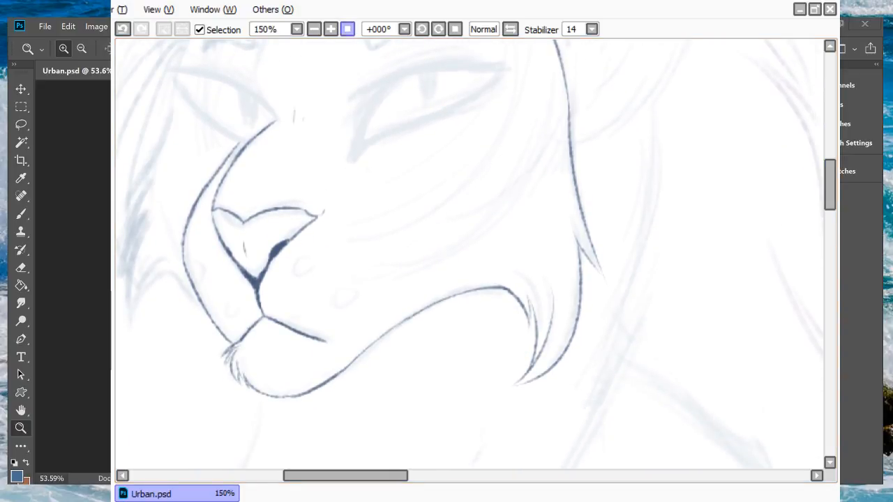
pyautogui.click(314, 29)
pyautogui.click(314, 28)
pyautogui.click(314, 29)
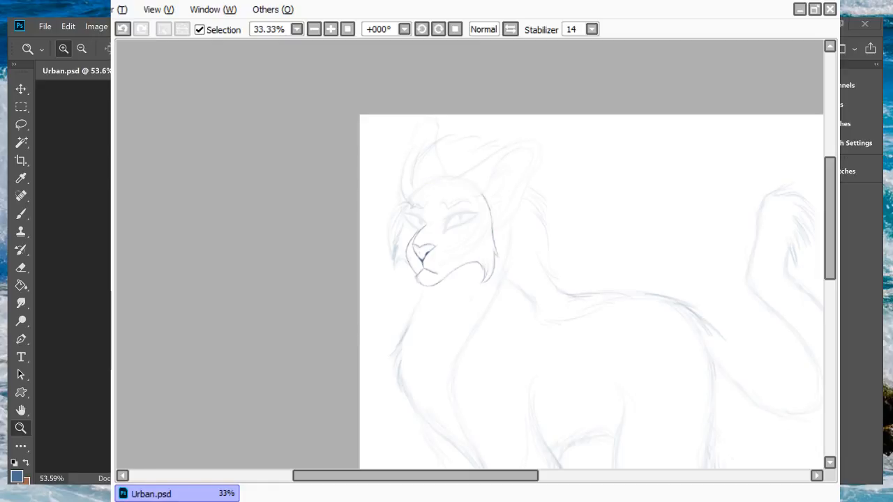
pyautogui.click(331, 29)
pyautogui.click(331, 29)
pyautogui.click(330, 29)
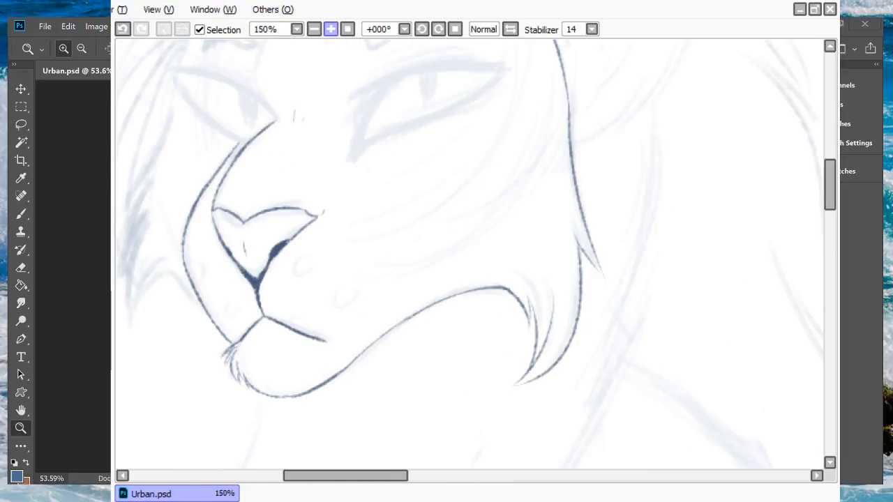
pyautogui.moveTo(497, 291)
pyautogui.mouseDown()
pyautogui.moveTo(490, 314)
pyautogui.moveTo(512, 281)
pyautogui.moveTo(546, 303)
pyautogui.moveTo(572, 290)
pyautogui.moveTo(584, 249)
pyautogui.moveTo(605, 362)
pyautogui.moveTo(565, 237)
pyautogui.moveTo(565, 253)
pyautogui.mouseUp()
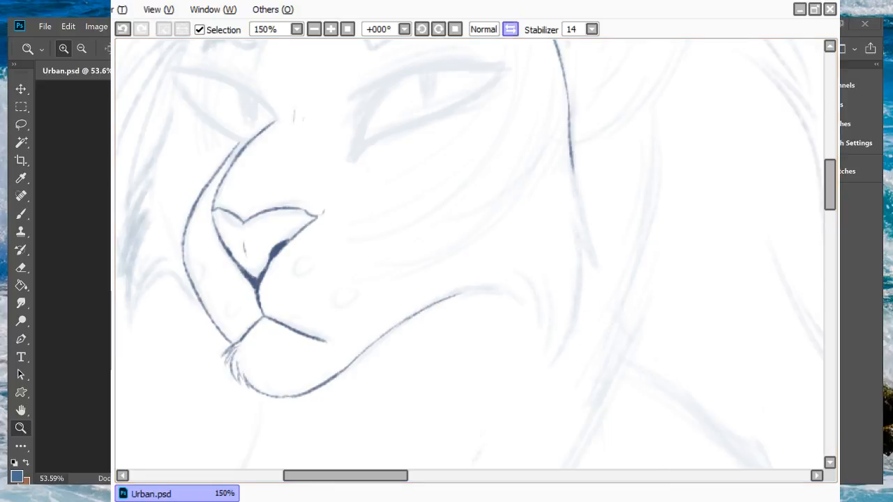
# Step: Redraw the lower cheek contour and a smaller pointed fur tuft in mirrored view, joining it to the jaw line
pyautogui.click(510, 29)
pyautogui.moveTo(368, 155)
pyautogui.mouseDown()
pyautogui.moveTo(334, 264)
pyautogui.moveTo(382, 166)
pyautogui.moveTo(392, 345)
pyautogui.mouseUp()
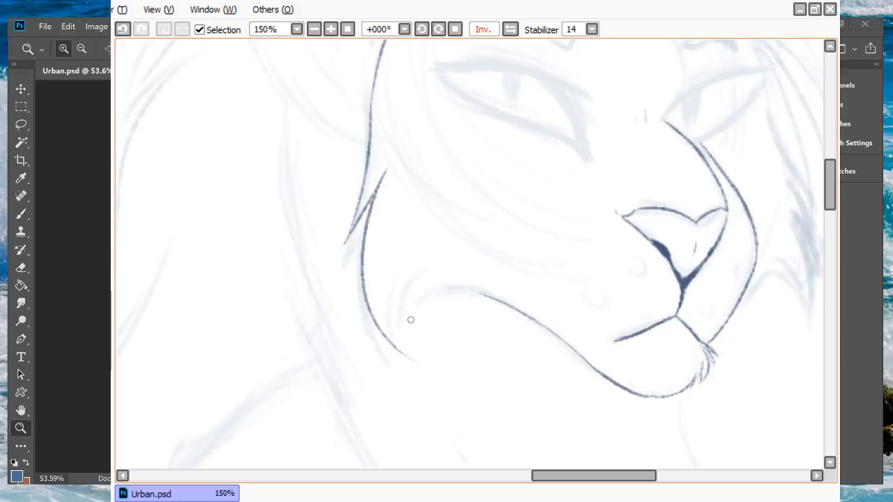
pyautogui.moveTo(432, 369); pyautogui.dragTo(418, 285)
pyautogui.hotkey('ctrl', 'z')
pyautogui.moveTo(422, 365)
pyautogui.mouseDown()
pyautogui.moveTo(395, 311)
pyautogui.moveTo(430, 287)
pyautogui.moveTo(487, 297)
pyautogui.mouseUp()
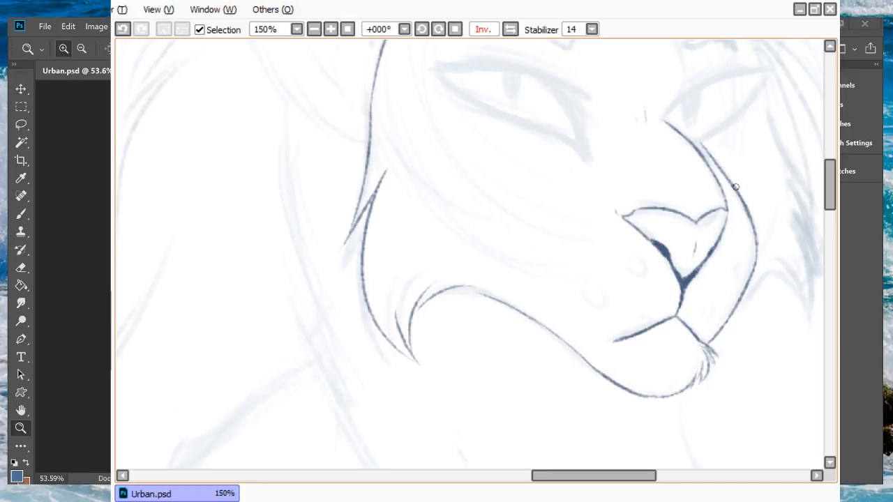
pyautogui.press('h')
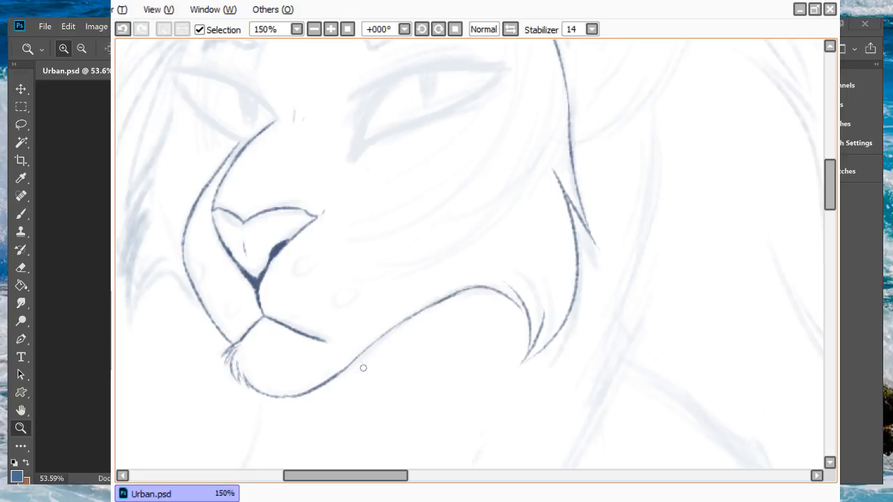
# Step: Draw small oval whisker spots on both sides of the muzzle, following the sketch
pyautogui.moveTo(391, 476); pyautogui.dragTo(380, 476)
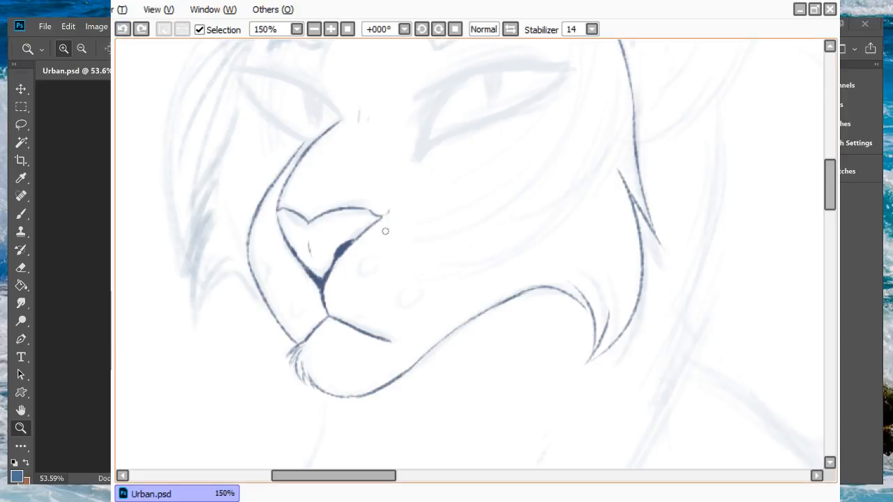
pyautogui.moveTo(377, 256)
pyautogui.mouseDown()
pyautogui.moveTo(358, 265)
pyautogui.moveTo(381, 258)
pyautogui.mouseUp()
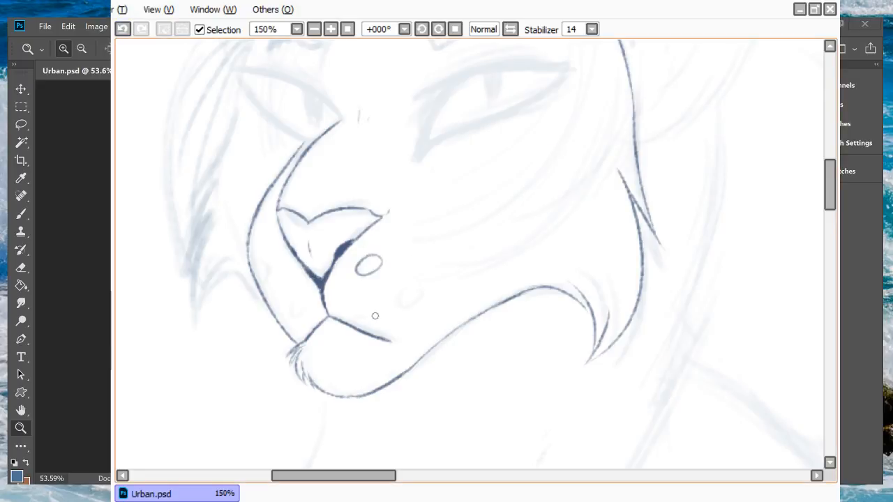
pyautogui.moveTo(423, 287); pyautogui.dragTo(421, 289)
pyautogui.moveTo(370, 317); pyautogui.dragTo(375, 312)
pyautogui.moveTo(260, 260); pyautogui.dragTo(255, 271)
pyautogui.moveTo(304, 308); pyautogui.dragTo(301, 314)
# Step: Ink the upper lid of the near eye at 300% zoom as a thick line tapering at the outer corner
pyautogui.scroll(4, 475, 255)
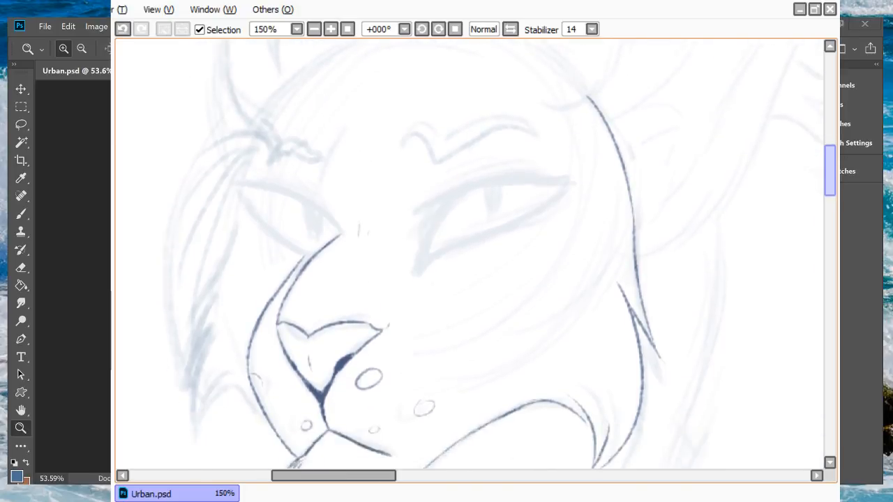
pyautogui.scroll(-5, 475, 256)
pyautogui.scroll(3, 476, 255)
pyautogui.scroll(-2, 476, 256)
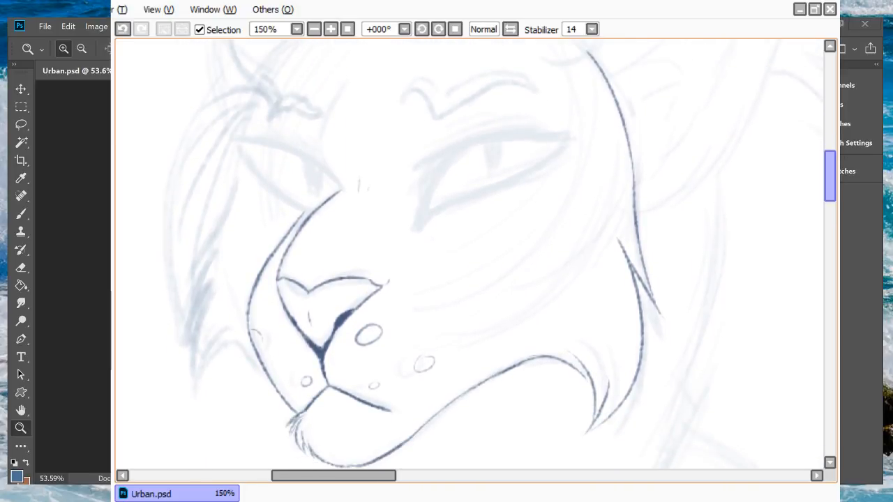
pyautogui.scroll(5, 476, 255)
pyautogui.scroll(-2, 475, 256)
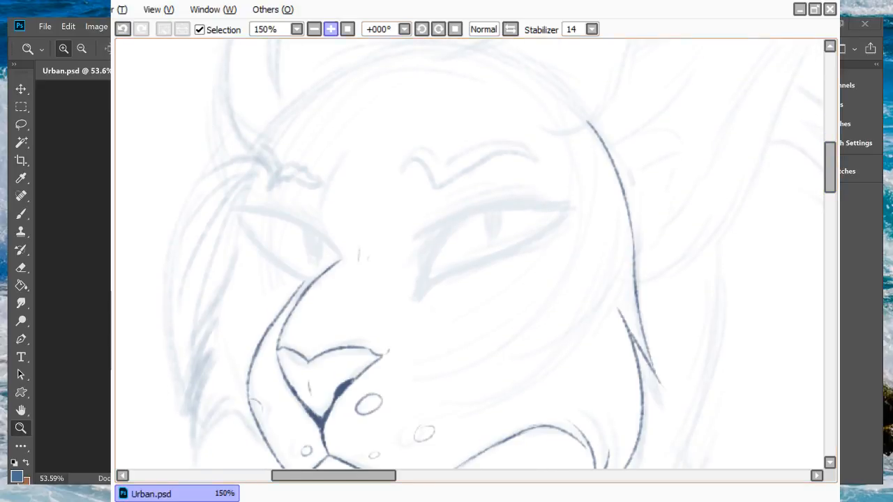
pyautogui.click(331, 28)
pyautogui.click(331, 28)
pyautogui.hscroll(2, 430, 389)
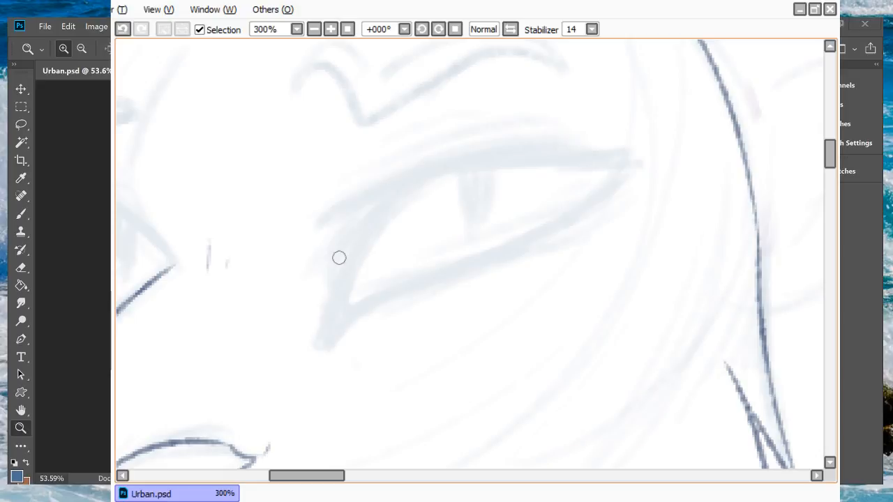
pyautogui.moveTo(329, 234)
pyautogui.mouseDown()
pyautogui.moveTo(464, 176)
pyautogui.moveTo(345, 229)
pyautogui.moveTo(473, 161)
pyautogui.moveTo(532, 158)
pyautogui.moveTo(342, 223)
pyautogui.moveTo(355, 208)
pyautogui.moveTo(529, 159)
pyautogui.moveTo(341, 230)
pyautogui.moveTo(538, 153)
pyautogui.mouseUp()
pyautogui.moveTo(374, 208); pyautogui.dragTo(591, 147)
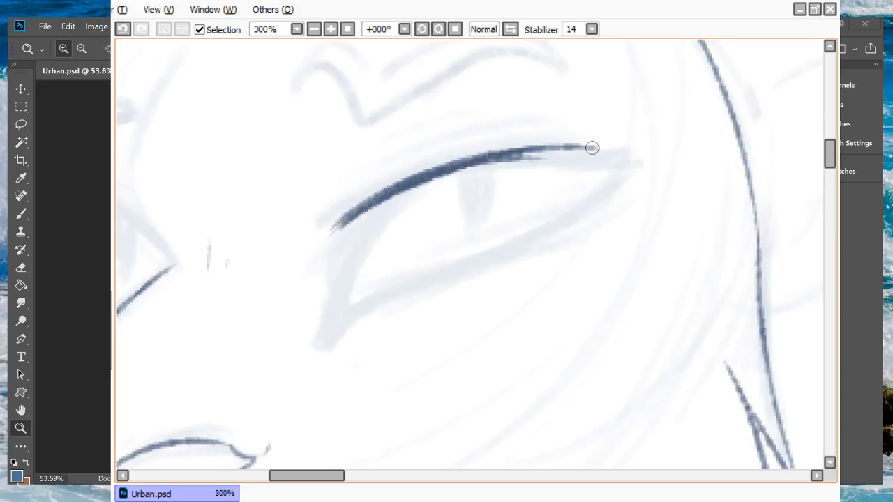
pyautogui.moveTo(440, 175)
pyautogui.mouseDown()
pyautogui.moveTo(650, 162)
pyautogui.moveTo(643, 166)
pyautogui.mouseUp()
pyautogui.moveTo(520, 162); pyautogui.dragTo(658, 167)
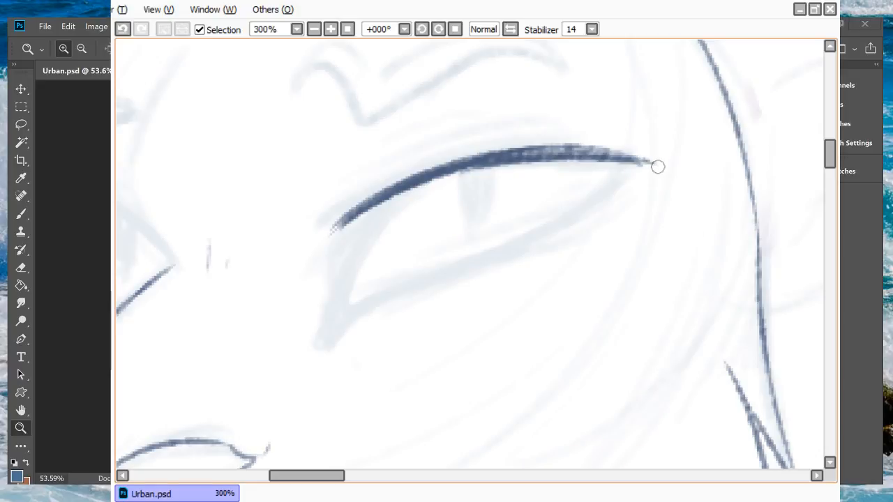
pyautogui.moveTo(539, 154); pyautogui.dragTo(658, 166)
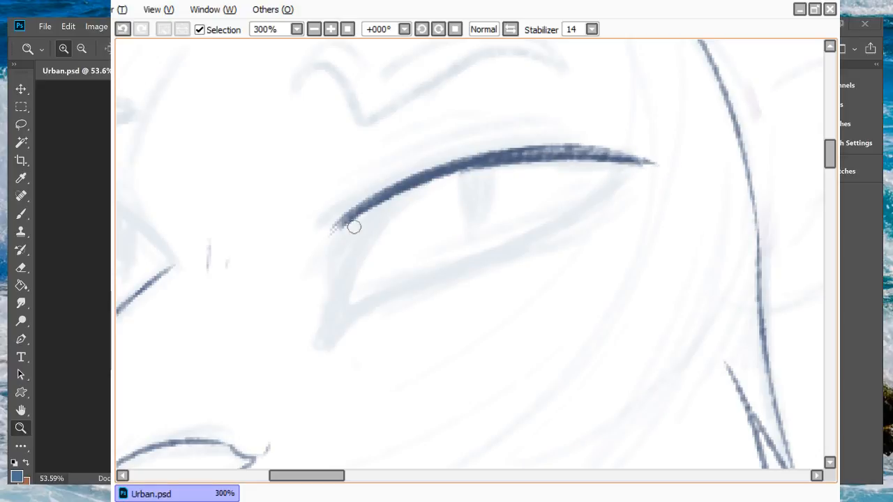
# Step: Outline the inner corner and lower lid of the near eye, closing the shape at the outer corner
pyautogui.moveTo(374, 206); pyautogui.dragTo(335, 326)
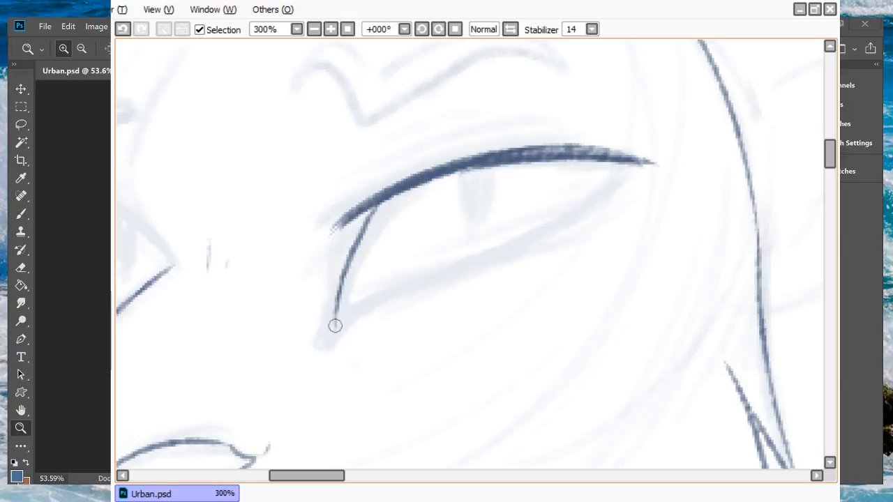
pyautogui.moveTo(343, 276); pyautogui.dragTo(322, 336)
pyautogui.moveTo(337, 297)
pyautogui.mouseDown()
pyautogui.moveTo(318, 346)
pyautogui.moveTo(427, 284)
pyautogui.mouseUp()
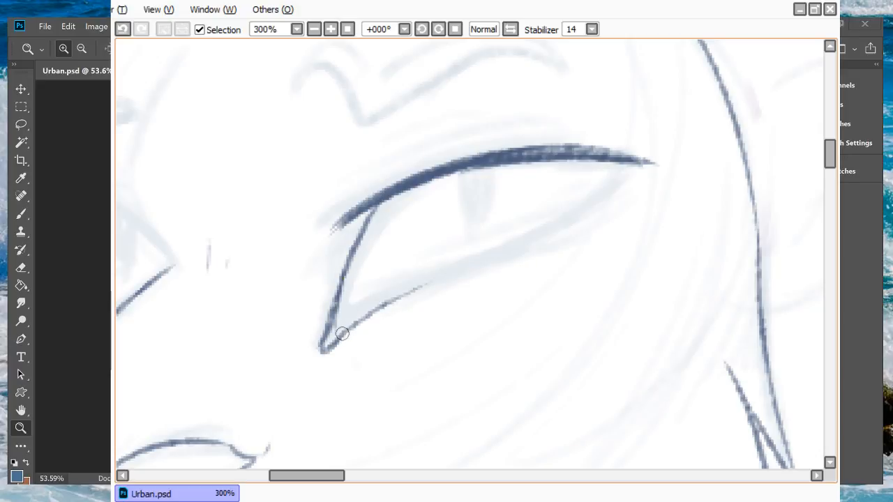
pyautogui.moveTo(341, 333); pyautogui.dragTo(527, 249)
pyautogui.moveTo(437, 283); pyautogui.dragTo(568, 217)
pyautogui.moveTo(501, 256); pyautogui.dragTo(612, 188)
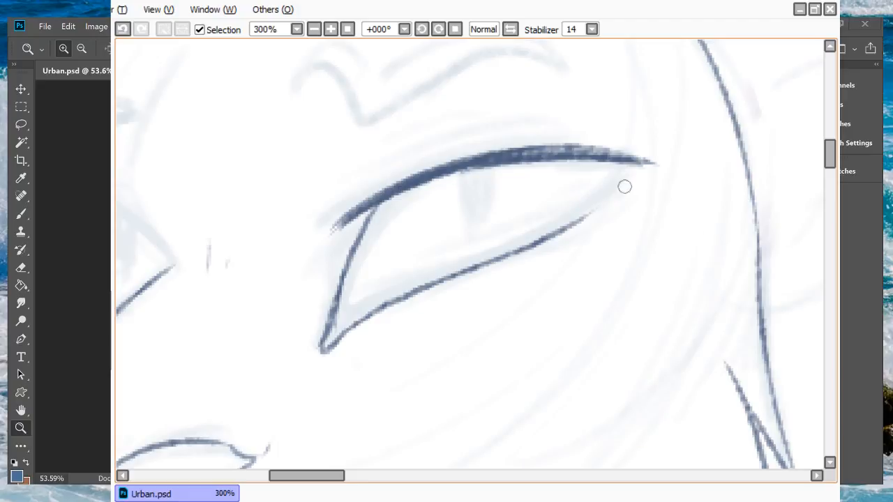
pyautogui.moveTo(649, 161); pyautogui.dragTo(558, 229)
pyautogui.moveTo(625, 185); pyautogui.dragTo(533, 242)
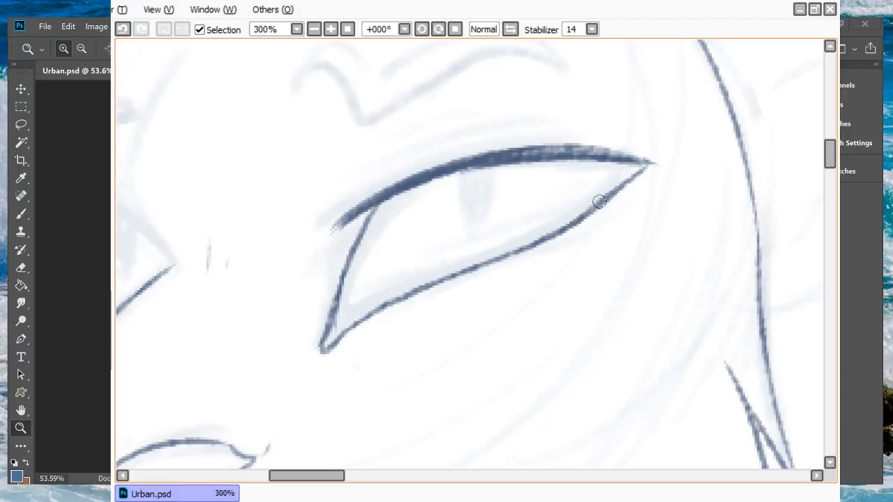
pyautogui.moveTo(599, 202); pyautogui.dragTo(508, 256)
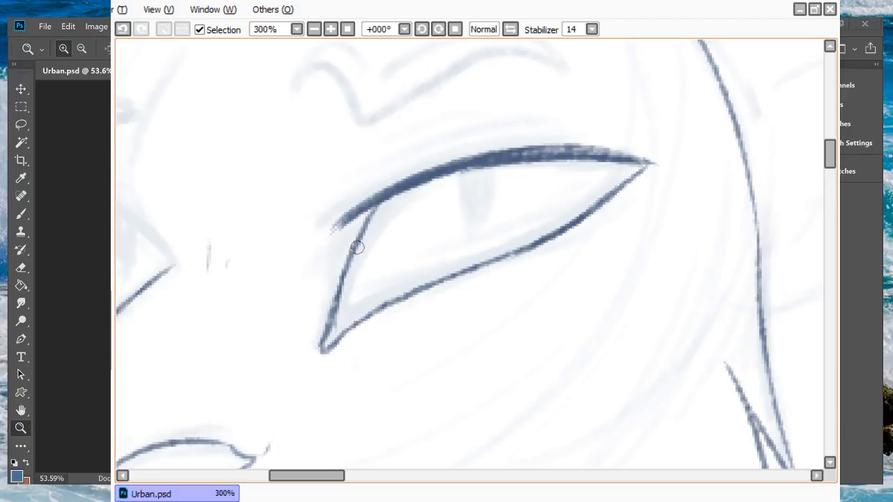
# Step: Thicken and fill the inner edge and tear-duct corner of the near eye
pyautogui.moveTo(356, 247)
pyautogui.mouseDown()
pyautogui.moveTo(388, 200)
pyautogui.moveTo(430, 178)
pyautogui.mouseUp()
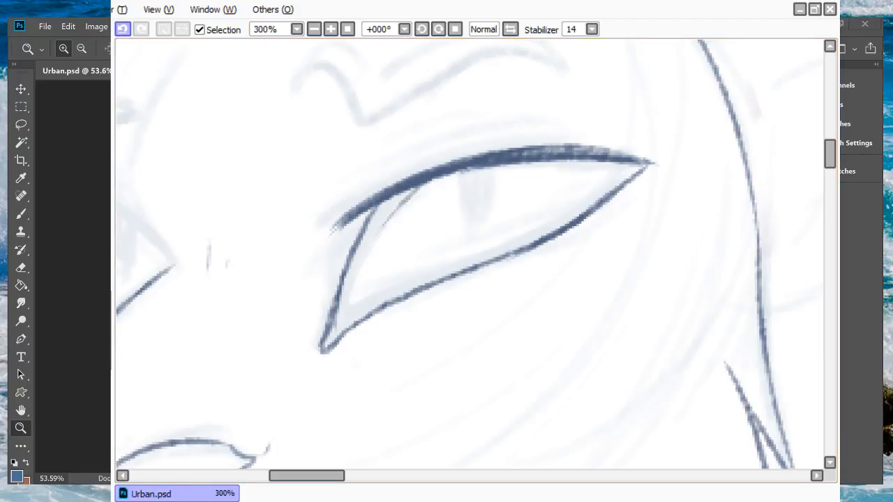
pyautogui.click(123, 28)
pyautogui.moveTo(355, 255)
pyautogui.mouseDown()
pyautogui.moveTo(401, 182)
pyautogui.moveTo(353, 272)
pyautogui.mouseUp()
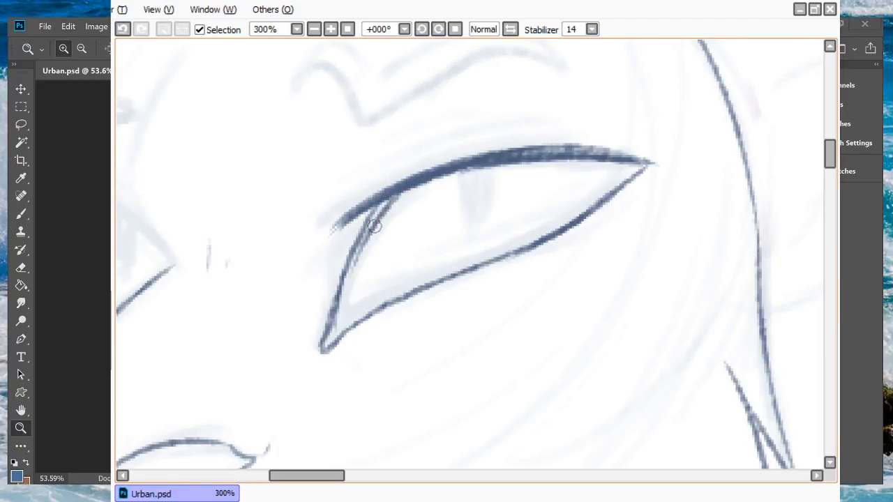
pyautogui.moveTo(375, 226); pyautogui.dragTo(344, 305)
pyautogui.moveTo(360, 245); pyautogui.dragTo(343, 315)
pyautogui.moveTo(346, 279)
pyautogui.mouseDown()
pyautogui.moveTo(348, 327)
pyautogui.moveTo(411, 290)
pyautogui.mouseUp()
pyautogui.moveTo(342, 320); pyautogui.dragTo(444, 274)
pyautogui.moveTo(380, 307)
pyautogui.mouseDown()
pyautogui.moveTo(324, 347)
pyautogui.moveTo(347, 289)
pyautogui.mouseUp()
pyautogui.moveTo(337, 334)
pyautogui.mouseDown()
pyautogui.moveTo(358, 260)
pyautogui.moveTo(333, 332)
pyautogui.mouseUp()
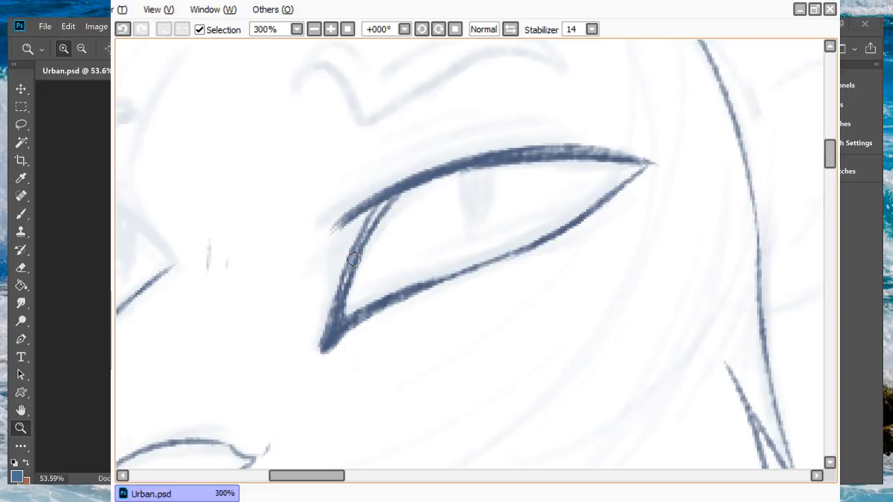
pyautogui.moveTo(353, 258); pyautogui.dragTo(322, 342)
pyautogui.moveTo(340, 286)
pyautogui.mouseDown()
pyautogui.moveTo(392, 189)
pyautogui.moveTo(351, 259)
pyautogui.mouseUp()
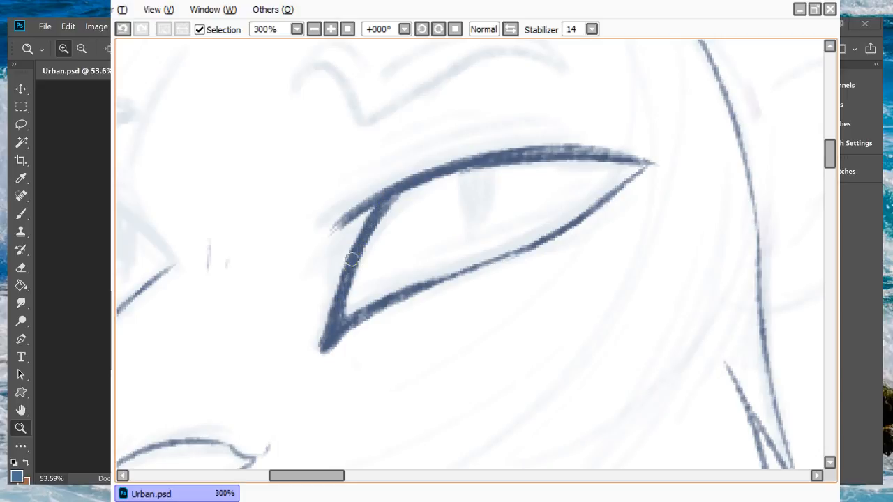
# Step: Thicken the lower lid line of the near eye all the way to the outer corner
pyautogui.moveTo(382, 309)
pyautogui.mouseDown()
pyautogui.moveTo(473, 267)
pyautogui.moveTo(430, 278)
pyautogui.moveTo(516, 246)
pyautogui.mouseUp()
pyautogui.moveTo(395, 295); pyautogui.dragTo(575, 220)
pyautogui.moveTo(479, 253); pyautogui.dragTo(587, 202)
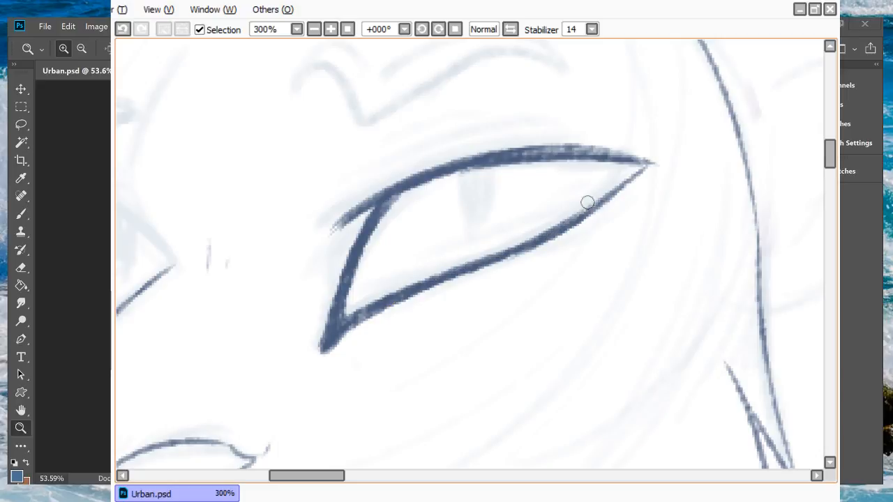
pyautogui.moveTo(548, 232); pyautogui.dragTo(632, 174)
pyautogui.moveTo(578, 212); pyautogui.dragTo(645, 159)
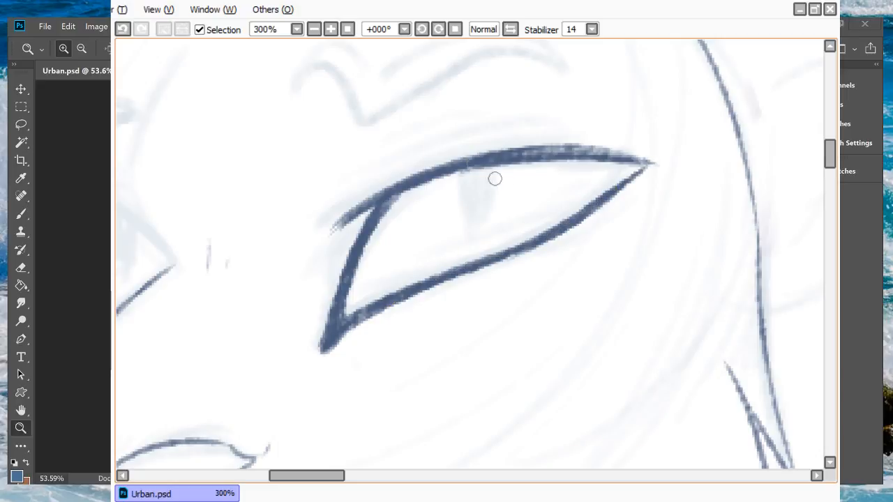
# Step: Outline a narrow slit pupil hanging from the upper lid of the near eye and fill it solid
pyautogui.moveTo(464, 169); pyautogui.dragTo(472, 223)
pyautogui.moveTo(469, 189)
pyautogui.mouseDown()
pyautogui.moveTo(476, 224)
pyautogui.moveTo(479, 159)
pyautogui.moveTo(476, 227)
pyautogui.mouseUp()
pyautogui.moveTo(478, 160)
pyautogui.mouseDown()
pyautogui.moveTo(475, 230)
pyautogui.moveTo(474, 209)
pyautogui.mouseUp()
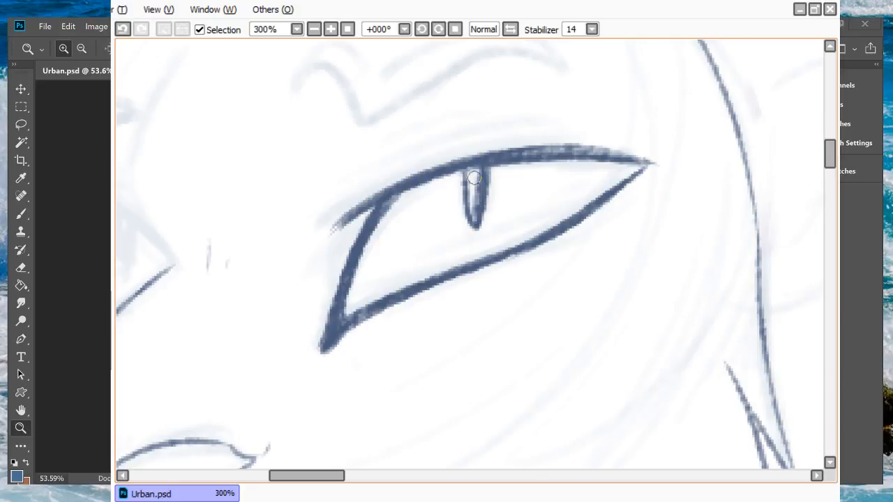
pyautogui.moveTo(474, 178)
pyautogui.mouseDown()
pyautogui.moveTo(479, 168)
pyautogui.moveTo(476, 224)
pyautogui.moveTo(470, 170)
pyautogui.moveTo(467, 182)
pyautogui.mouseUp()
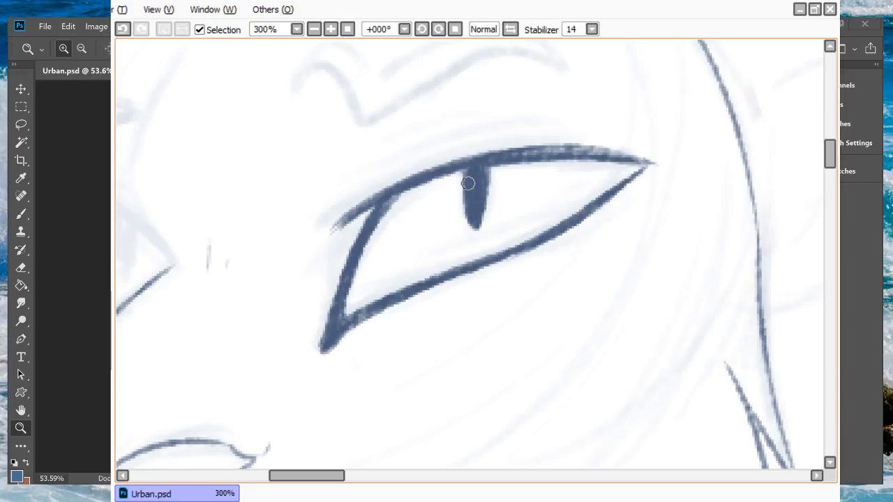
# Step: Check the inked face at 75% zoom in both normal and mirrored view
pyautogui.click(313, 29)
pyautogui.click(314, 29)
pyautogui.click(314, 29)
pyautogui.click(314, 28)
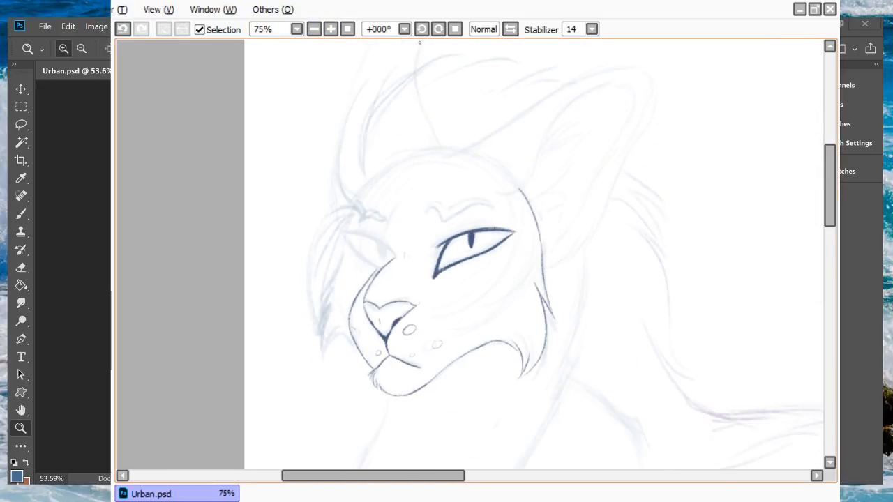
pyautogui.click(510, 28)
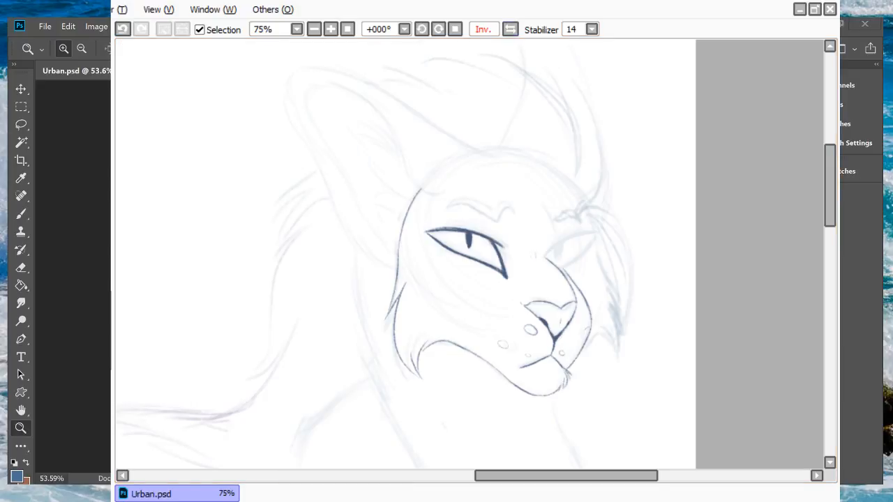
# Step: Erase the near eye's lower lid and tear-duct corner and redraw them, curving the lid up to the outer corner
pyautogui.click(510, 29)
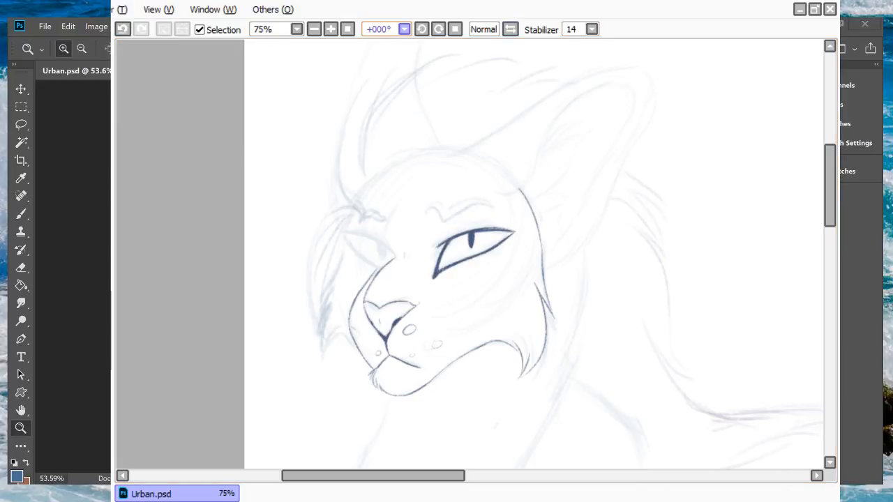
pyautogui.click(330, 29)
pyautogui.click(331, 28)
pyautogui.moveTo(399, 297)
pyautogui.mouseDown()
pyautogui.moveTo(406, 279)
pyautogui.moveTo(420, 286)
pyautogui.moveTo(553, 233)
pyautogui.moveTo(563, 201)
pyautogui.mouseUp()
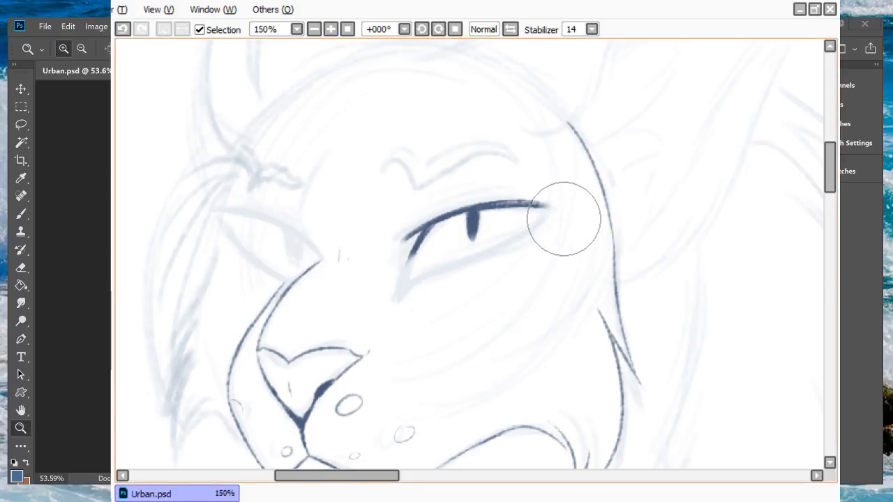
pyautogui.moveTo(411, 261)
pyautogui.mouseDown()
pyautogui.moveTo(534, 221)
pyautogui.moveTo(519, 238)
pyautogui.moveTo(549, 205)
pyautogui.moveTo(500, 242)
pyautogui.mouseUp()
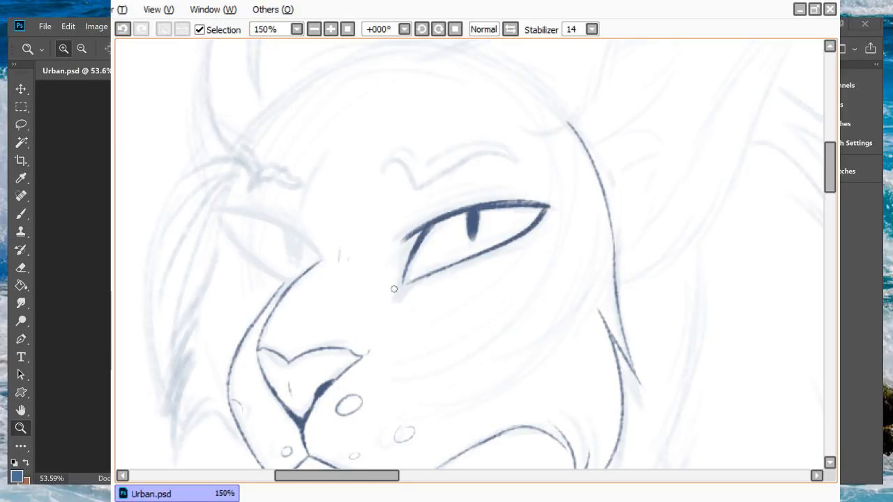
pyautogui.moveTo(411, 263)
pyautogui.mouseDown()
pyautogui.moveTo(393, 296)
pyautogui.moveTo(413, 280)
pyautogui.moveTo(402, 289)
pyautogui.moveTo(412, 282)
pyautogui.moveTo(405, 277)
pyautogui.moveTo(402, 292)
pyautogui.moveTo(412, 288)
pyautogui.mouseUp()
# Step: Add thin curved iris and eyeball contour lines on both sides of the pupil in the near eye
pyautogui.moveTo(454, 249)
pyautogui.mouseDown()
pyautogui.moveTo(454, 221)
pyautogui.moveTo(449, 232)
pyautogui.moveTo(455, 255)
pyautogui.mouseUp()
pyautogui.moveTo(500, 209); pyautogui.dragTo(496, 244)
pyautogui.moveTo(432, 224); pyautogui.dragTo(439, 265)
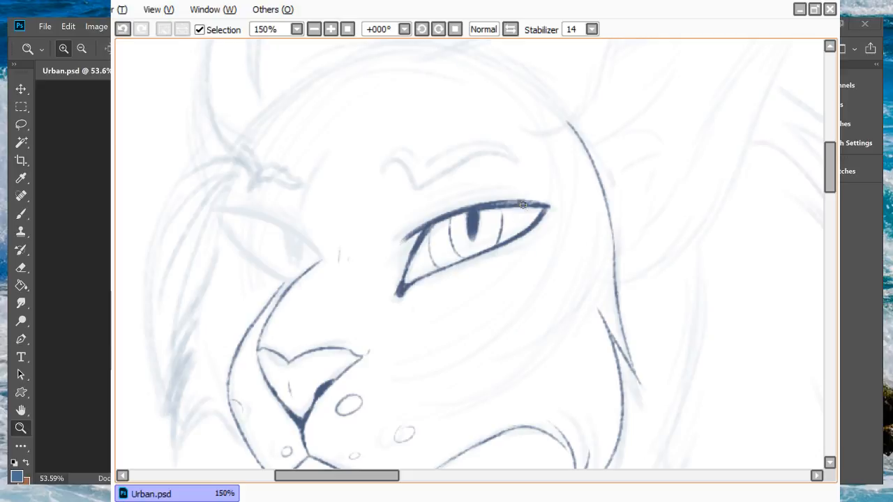
pyautogui.moveTo(524, 209); pyautogui.dragTo(521, 233)
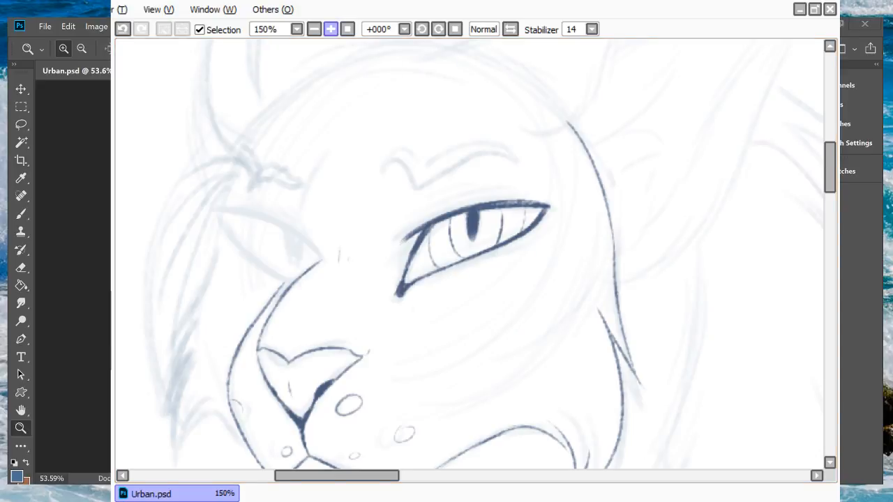
# Step: Check the inked near eye at 50% zoom in normal and mirrored view, comparing it with and without the last change
pyautogui.click(314, 29)
pyautogui.click(314, 29)
pyautogui.click(314, 29)
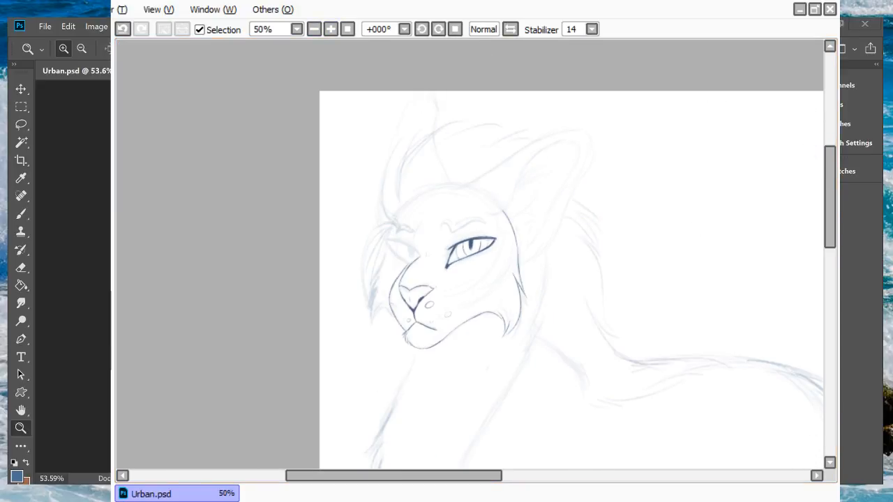
pyautogui.press('h')
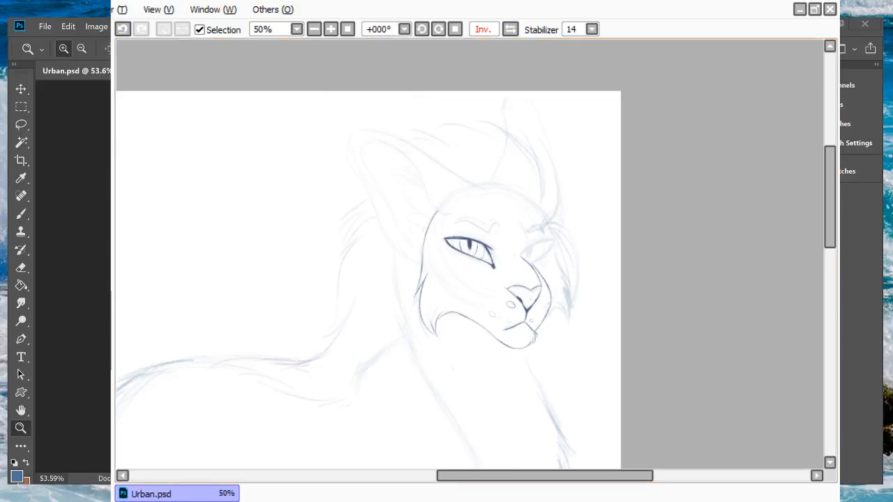
pyautogui.hotkey('ctrl', 'z')
pyautogui.hotkey('ctrl', 'shift', 'z')
pyautogui.hotkey('ctrl', 'z')
pyautogui.hotkey('ctrl', 'shift', 'z')
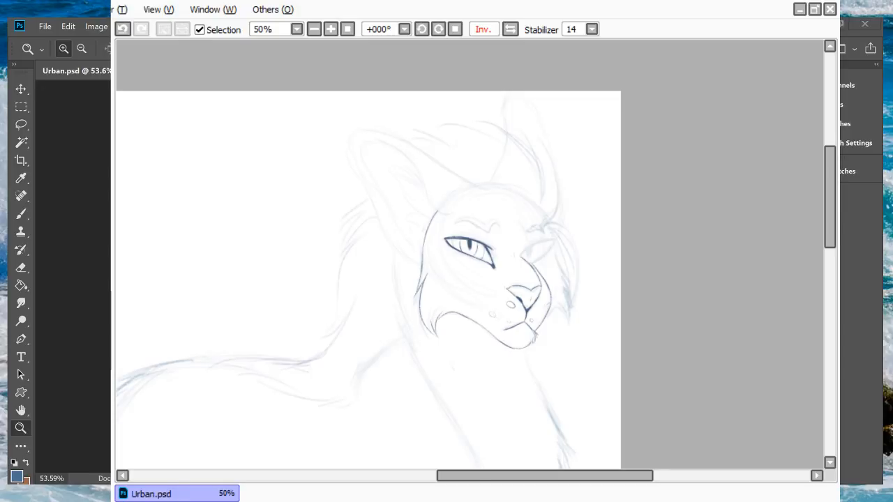
pyautogui.click(510, 29)
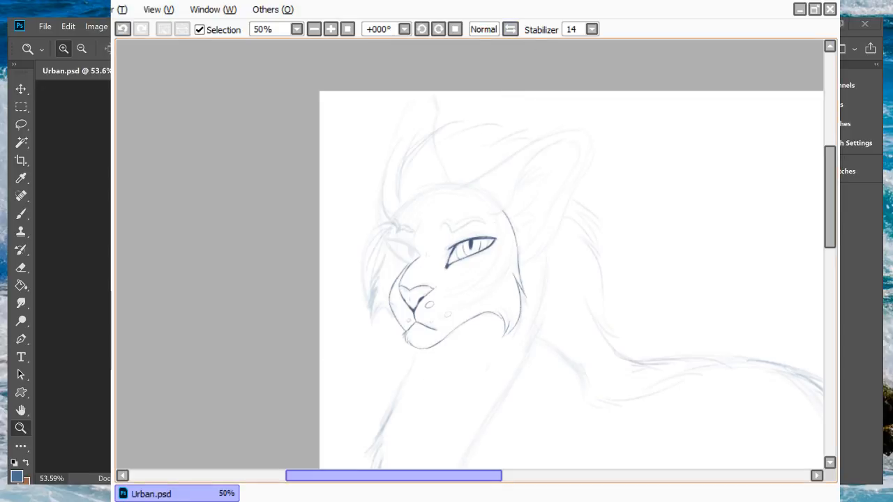
# Step: Thicken the near eye's upper lid from inner tip to outer corner and add a thin crease line above it
pyautogui.click(331, 29)
pyautogui.click(331, 30)
pyautogui.click(331, 29)
pyautogui.click(330, 30)
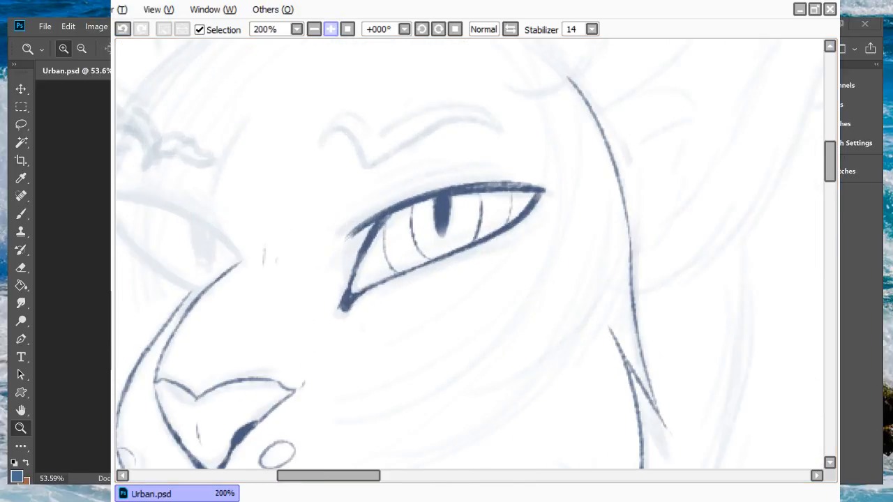
pyautogui.scroll(1, 779, 150)
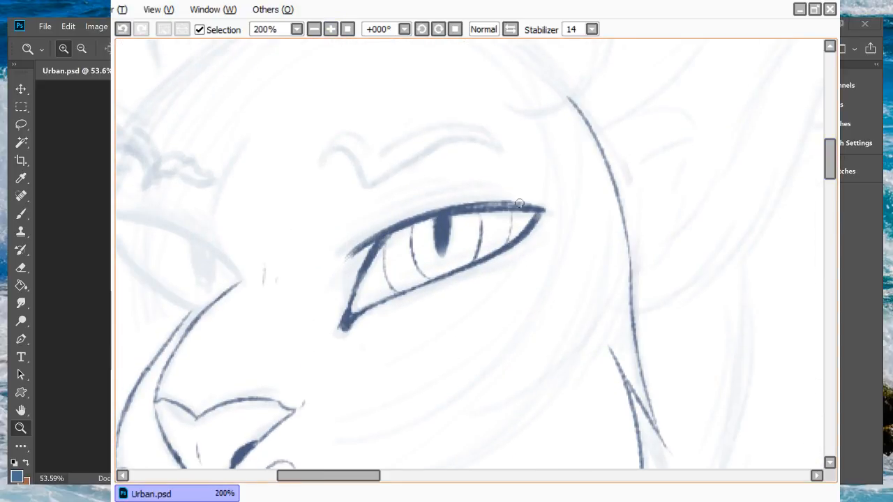
pyautogui.click(495, 200)
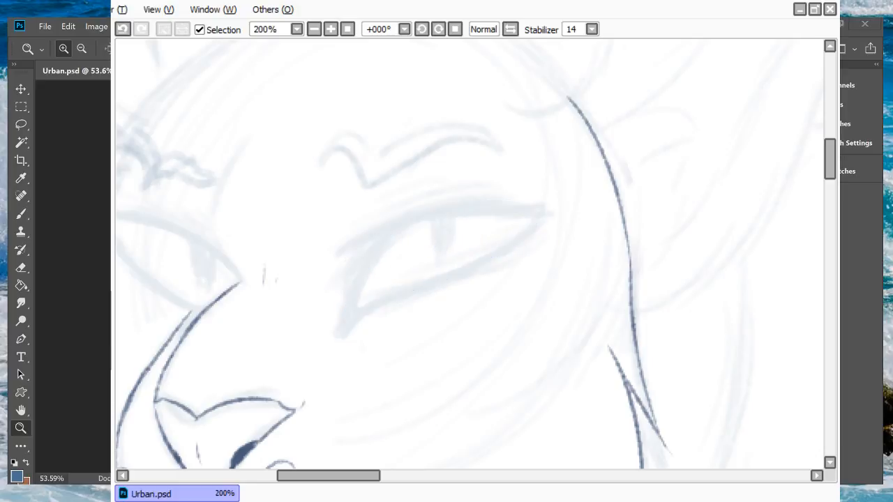
pyautogui.moveTo(543, 209)
pyautogui.mouseDown()
pyautogui.moveTo(409, 214)
pyautogui.moveTo(480, 197)
pyautogui.moveTo(380, 225)
pyautogui.moveTo(419, 209)
pyautogui.moveTo(350, 247)
pyautogui.moveTo(432, 208)
pyautogui.moveTo(354, 245)
pyautogui.moveTo(492, 198)
pyautogui.mouseUp()
pyautogui.moveTo(391, 225)
pyautogui.mouseDown()
pyautogui.moveTo(341, 254)
pyautogui.moveTo(438, 206)
pyautogui.moveTo(375, 228)
pyautogui.moveTo(504, 202)
pyautogui.moveTo(456, 210)
pyautogui.moveTo(527, 209)
pyautogui.mouseUp()
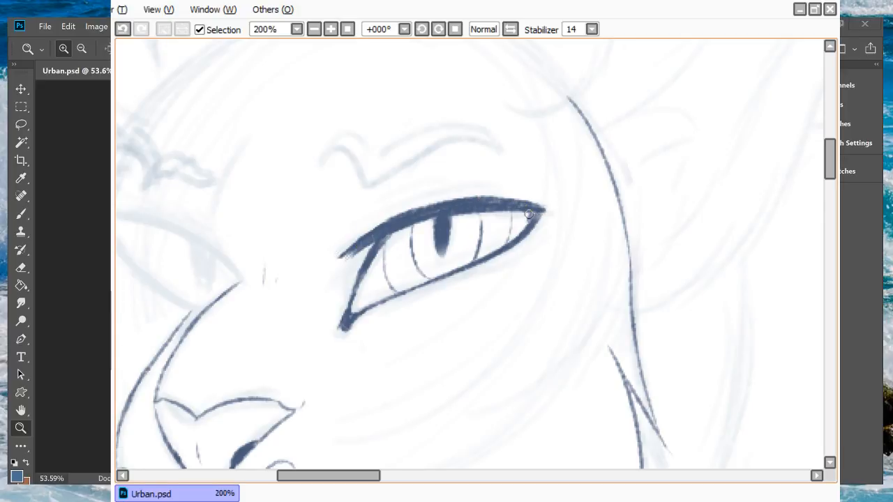
pyautogui.hotkey('ctrl', 'z')
pyautogui.hotkey('ctrl', 'z')
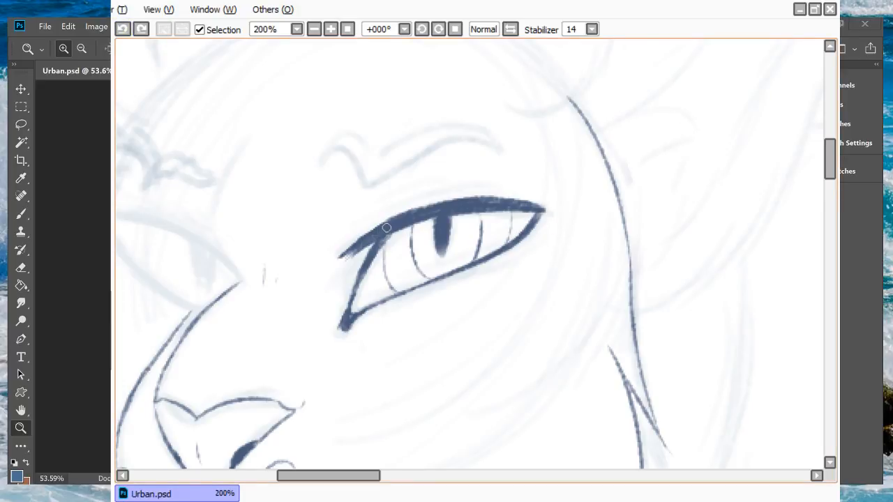
pyautogui.moveTo(386, 228); pyautogui.dragTo(488, 201)
pyautogui.moveTo(391, 213); pyautogui.dragTo(459, 194)
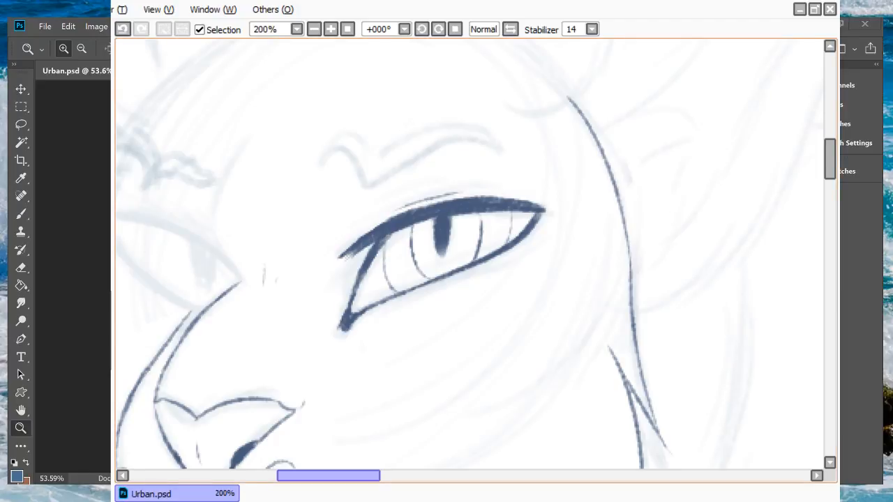
# Step: Widen the solid slit pupil of the near eye in the mirrored view
pyautogui.hscroll(5, 450, 255)
pyautogui.press('h')
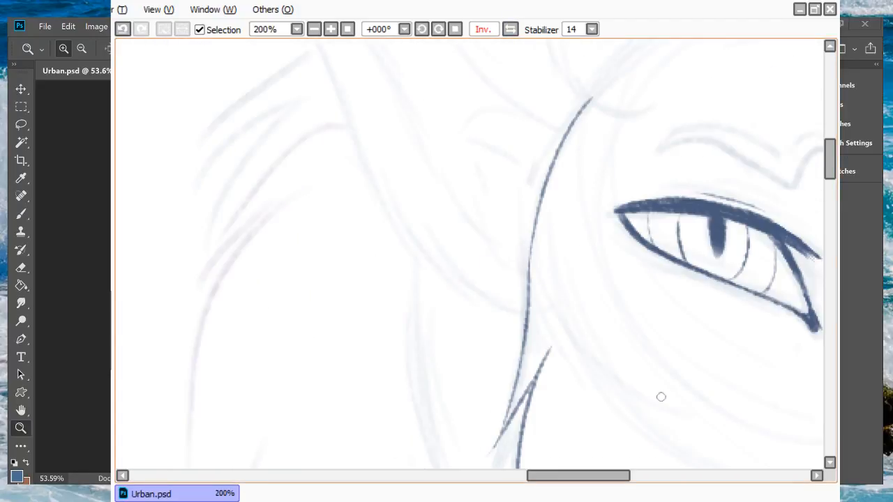
pyautogui.hscroll(8, 657, 395)
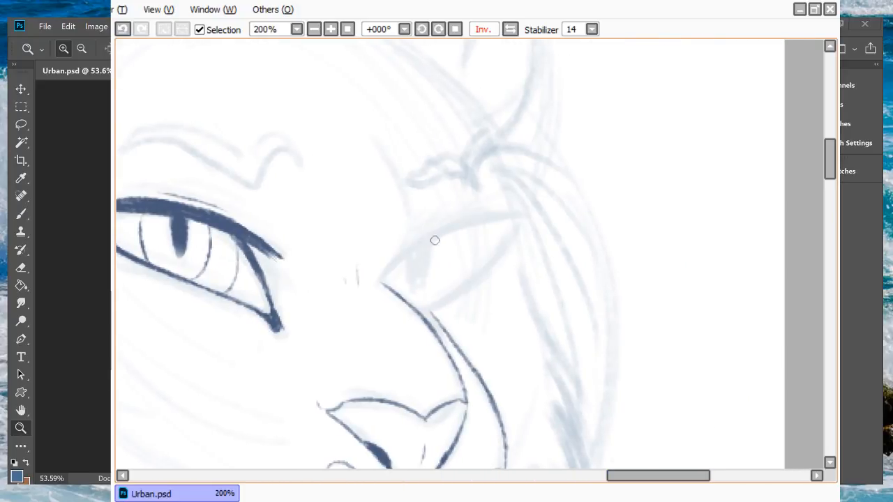
pyautogui.hscroll(-3, 656, 475)
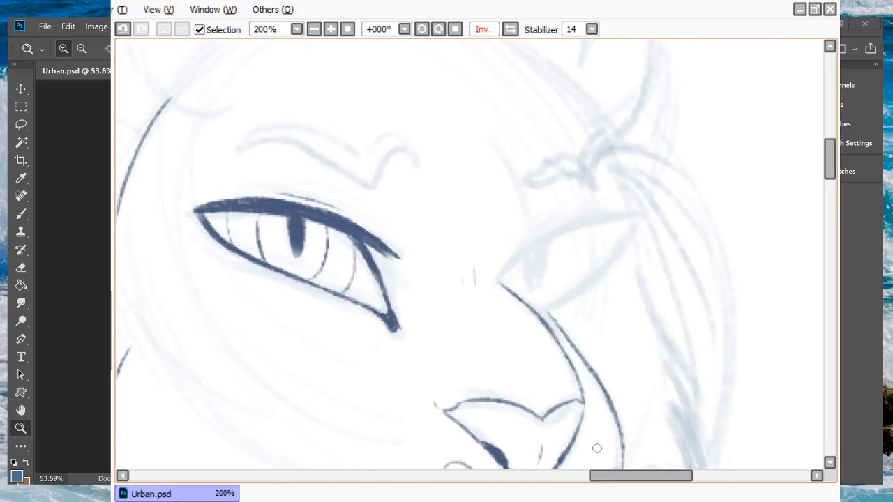
pyautogui.moveTo(279, 265)
pyautogui.mouseDown()
pyautogui.moveTo(295, 232)
pyautogui.moveTo(306, 270)
pyautogui.moveTo(284, 240)
pyautogui.moveTo(295, 254)
pyautogui.moveTo(296, 228)
pyautogui.mouseUp()
pyautogui.press('n')
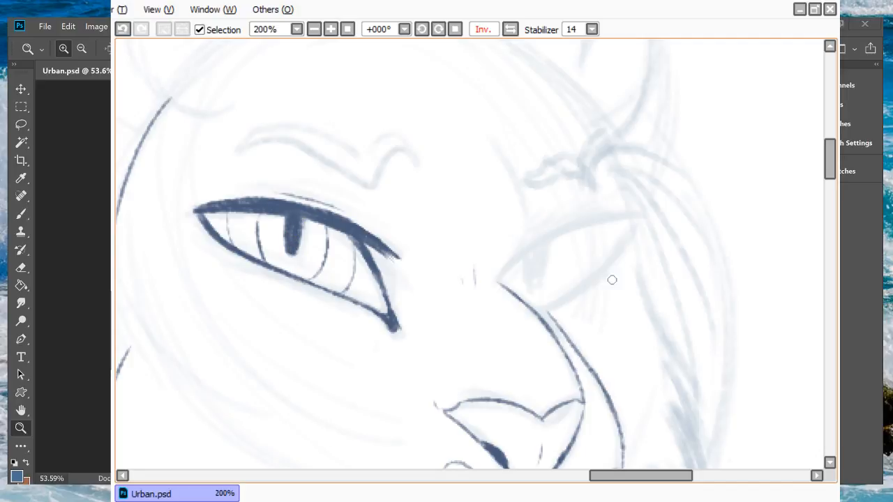
# Step: Outline the far eye's upper lid and lower lid, joining the lower lid to the bridge of the muzzle
pyautogui.moveTo(640, 475); pyautogui.dragTo(662, 475)
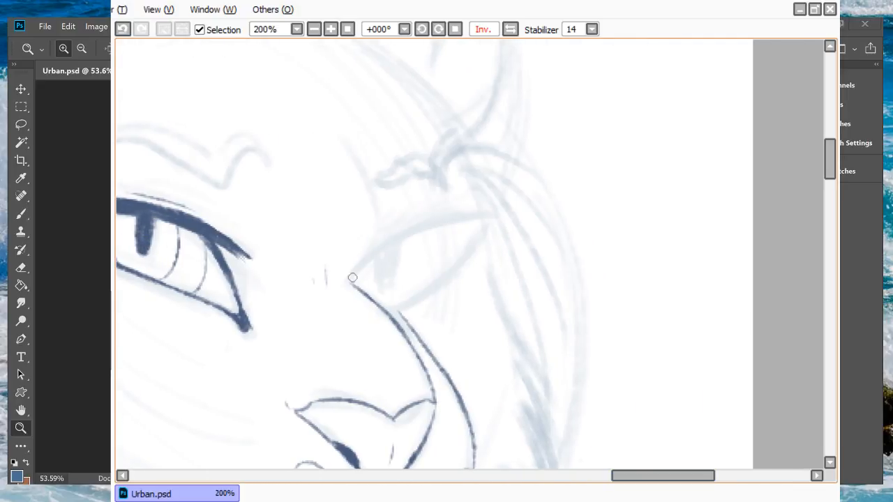
pyautogui.moveTo(352, 278)
pyautogui.mouseDown()
pyautogui.moveTo(403, 243)
pyautogui.moveTo(468, 222)
pyautogui.moveTo(474, 235)
pyautogui.moveTo(441, 278)
pyautogui.mouseUp()
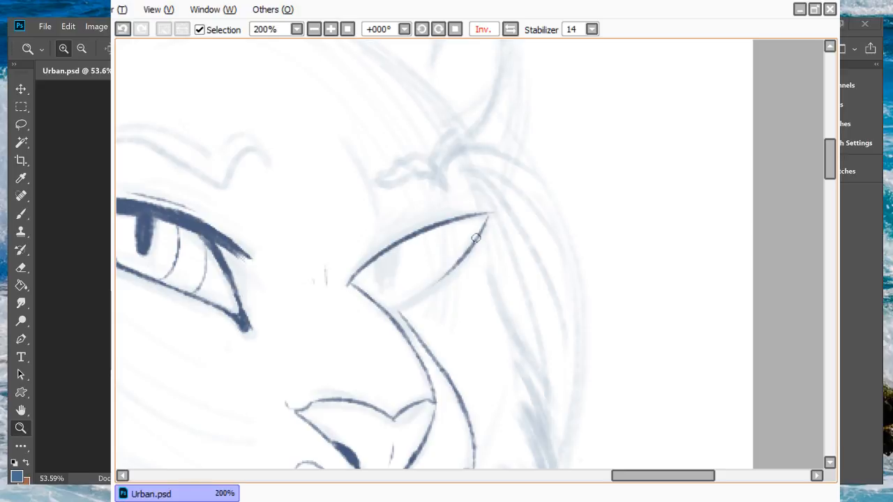
pyautogui.click(122, 28)
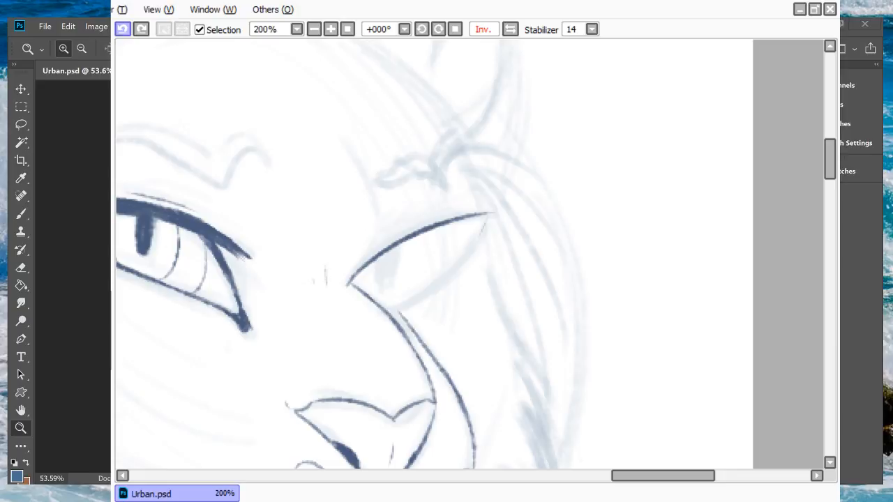
pyautogui.moveTo(488, 213)
pyautogui.mouseDown()
pyautogui.moveTo(392, 316)
pyautogui.moveTo(440, 281)
pyautogui.mouseUp()
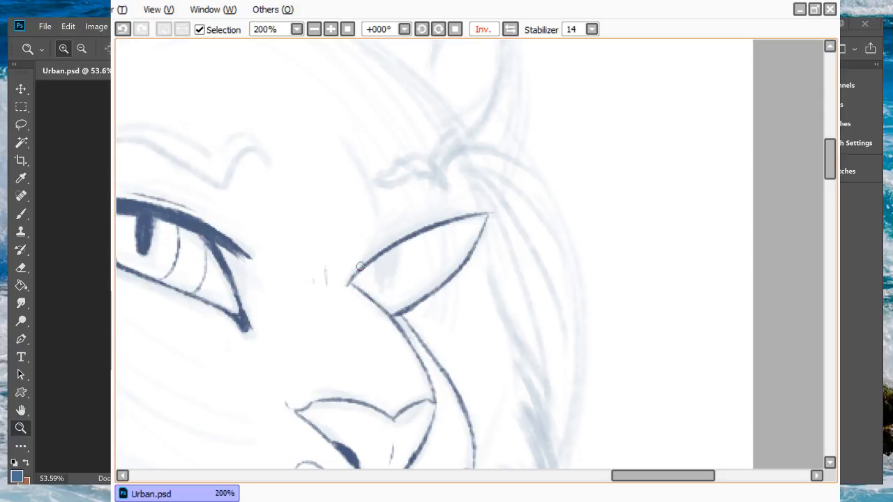
# Step: Thicken the far eye's upper lid and the outer part of its lower lid
pyautogui.moveTo(343, 286)
pyautogui.mouseDown()
pyautogui.moveTo(418, 237)
pyautogui.moveTo(420, 225)
pyautogui.mouseUp()
pyautogui.moveTo(368, 263)
pyautogui.mouseDown()
pyautogui.moveTo(450, 218)
pyautogui.moveTo(484, 217)
pyautogui.mouseUp()
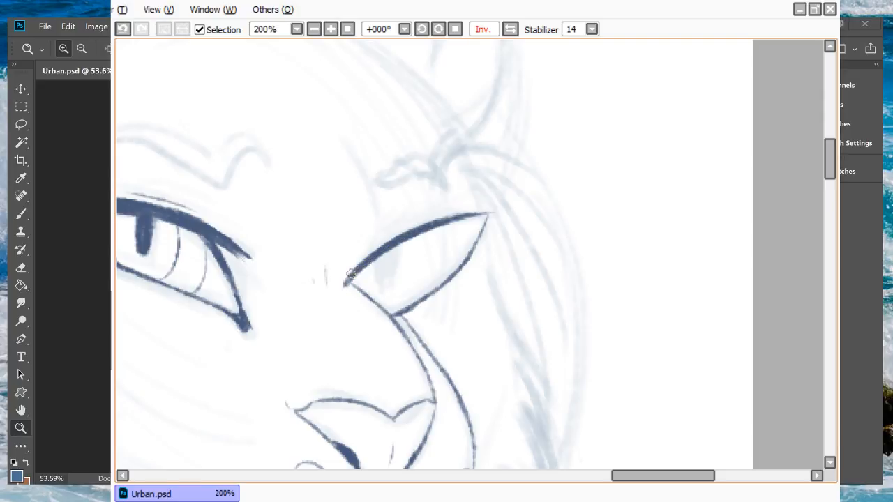
pyautogui.moveTo(348, 275)
pyautogui.mouseDown()
pyautogui.moveTo(417, 230)
pyautogui.moveTo(410, 227)
pyautogui.moveTo(477, 209)
pyautogui.mouseUp()
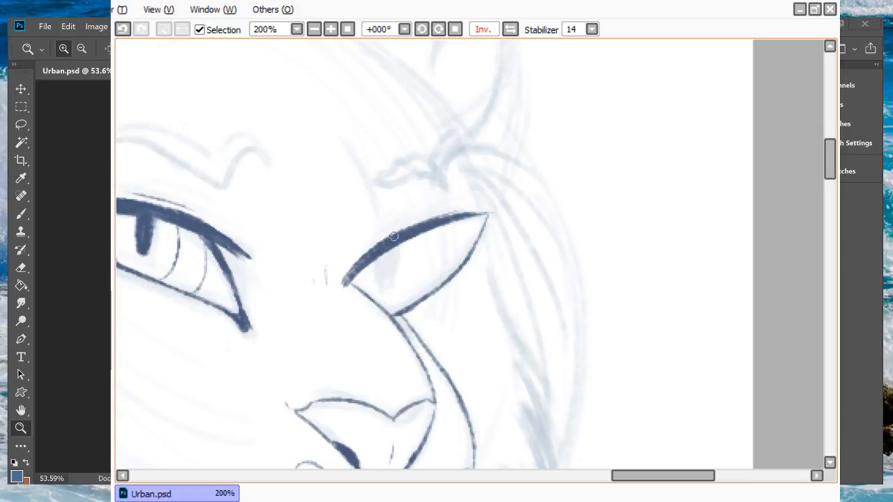
pyautogui.moveTo(394, 236)
pyautogui.mouseDown()
pyautogui.moveTo(490, 213)
pyautogui.moveTo(456, 271)
pyautogui.mouseUp()
pyautogui.moveTo(461, 256); pyautogui.dragTo(399, 313)
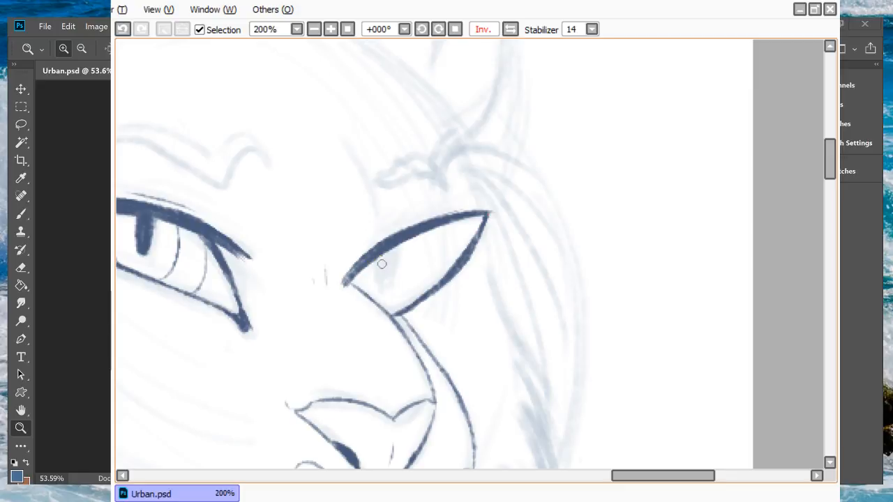
# Step: Draw a narrow slit pupil hanging from the far eye's upper lid and fill it solid
pyautogui.moveTo(375, 261)
pyautogui.mouseDown()
pyautogui.moveTo(377, 286)
pyautogui.moveTo(375, 260)
pyautogui.moveTo(387, 289)
pyautogui.moveTo(386, 256)
pyautogui.mouseUp()
pyautogui.moveTo(390, 259)
pyautogui.mouseDown()
pyautogui.moveTo(383, 290)
pyautogui.moveTo(385, 255)
pyautogui.moveTo(384, 289)
pyautogui.moveTo(382, 258)
pyautogui.moveTo(384, 276)
pyautogui.mouseUp()
pyautogui.moveTo(407, 245); pyautogui.dragTo(415, 284)
pyautogui.click(123, 30)
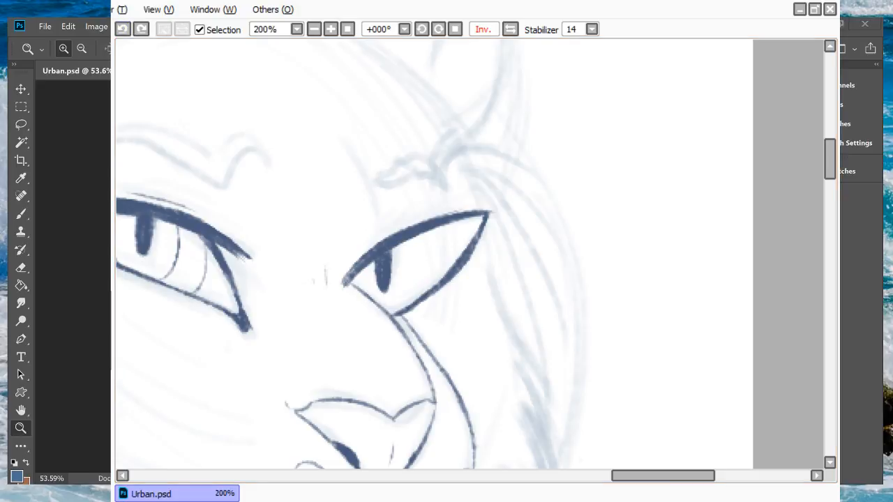
# Step: Add thin curved iris and eyeball contour lines around the far eye's pupil in the normal, unmirrored view
pyautogui.click(483, 29)
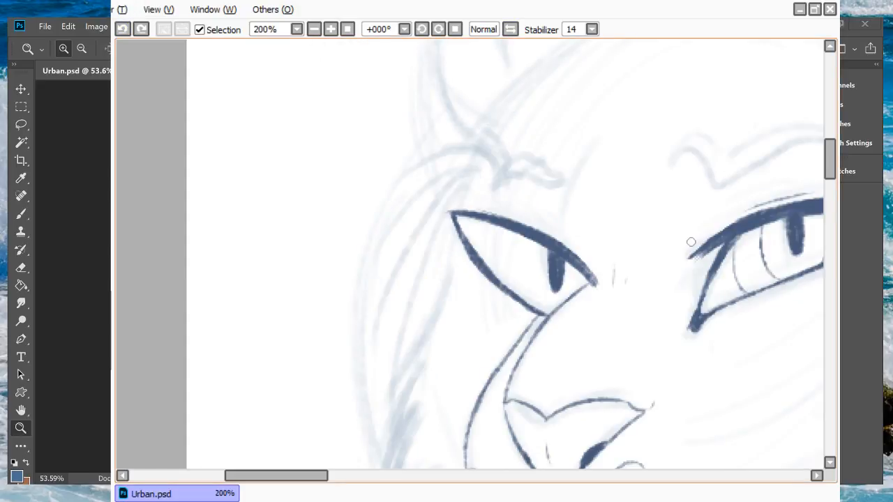
pyautogui.moveTo(534, 244); pyautogui.dragTo(522, 297)
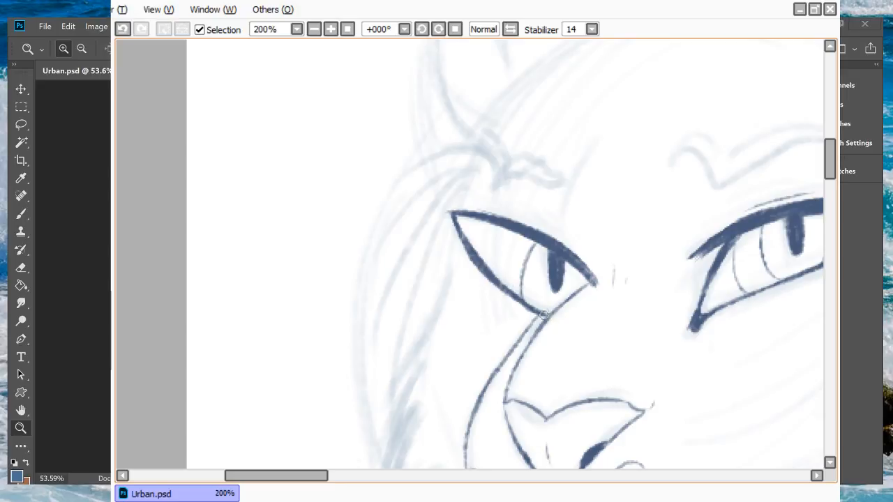
pyautogui.hotkey('ctrl', 'z')
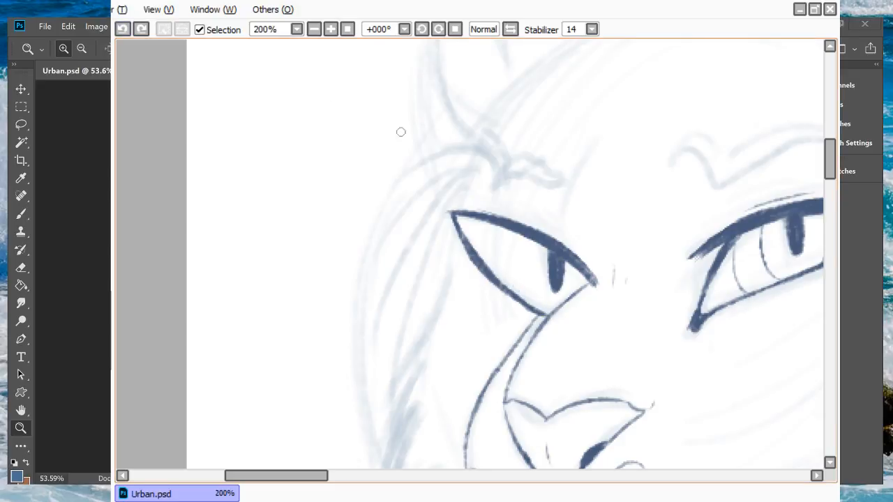
pyautogui.moveTo(537, 237); pyautogui.dragTo(525, 301)
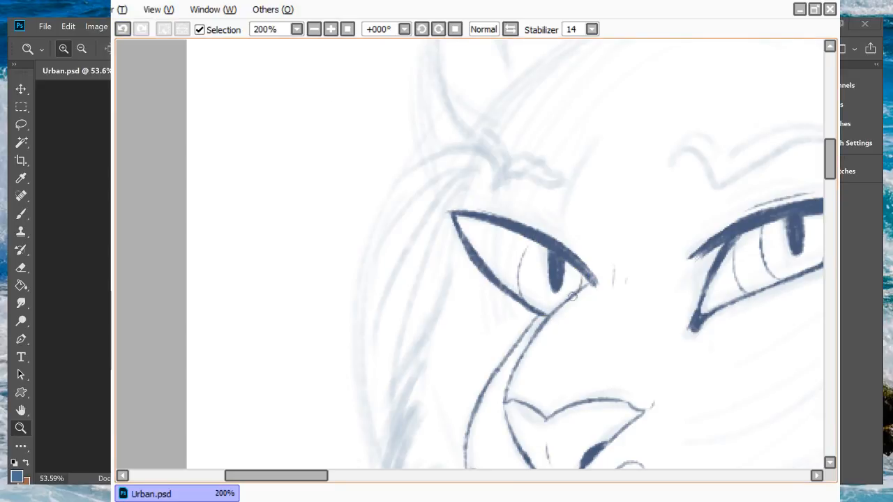
pyautogui.moveTo(508, 230); pyautogui.dragTo(495, 282)
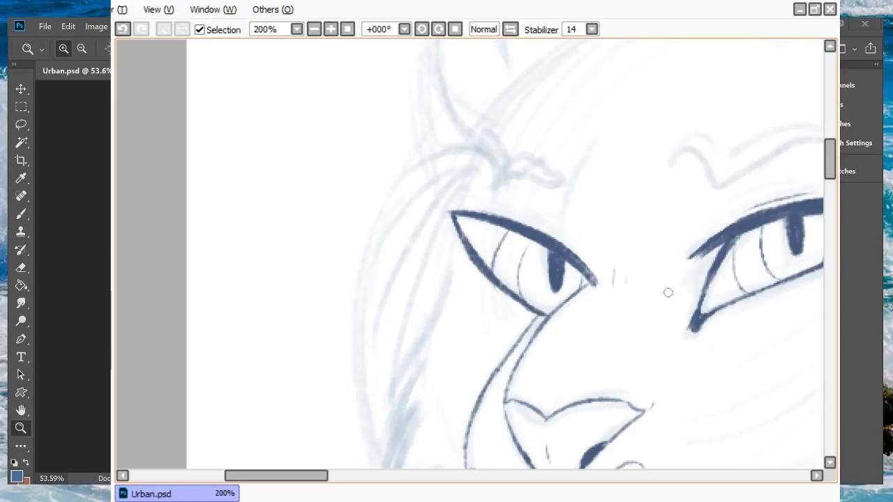
pyautogui.click(122, 30)
pyautogui.moveTo(506, 230); pyautogui.dragTo(507, 293)
# Step: Check both inked eyes at 100% zoom in normal and mirrored view
pyautogui.click(314, 30)
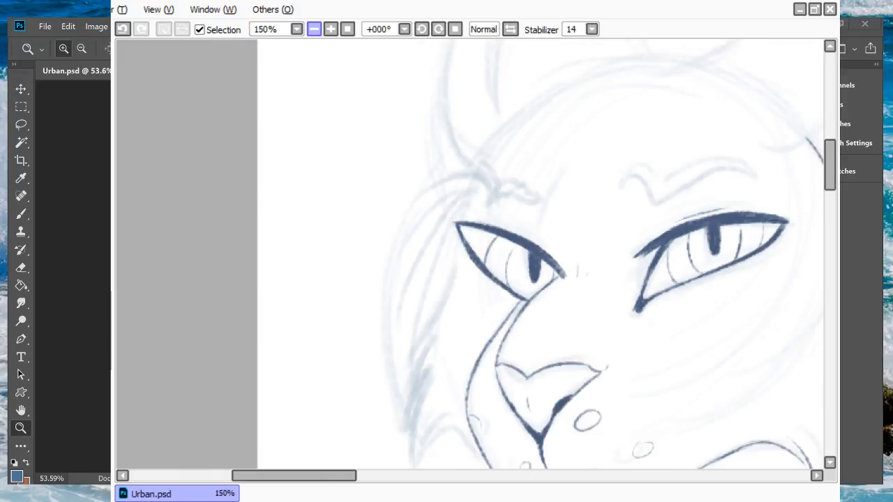
pyautogui.click(313, 29)
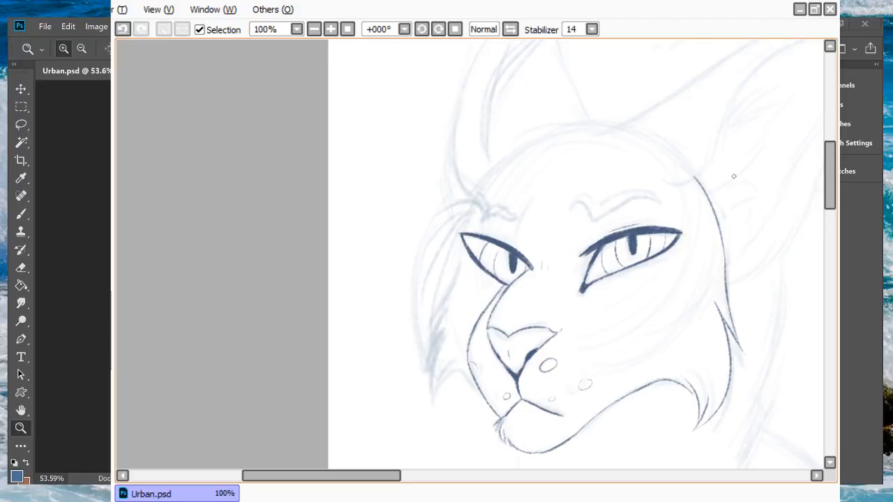
pyautogui.press('h')
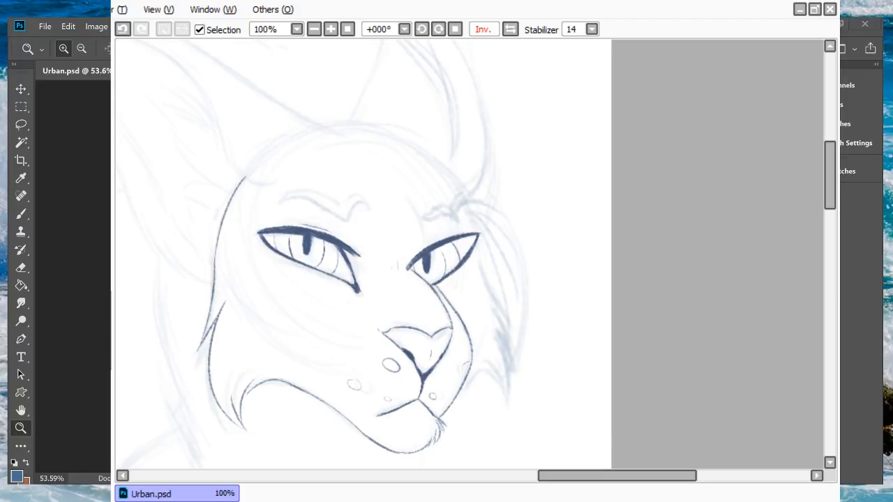
# Step: Add a thin crease line just above the far eye's upper lid in the normal, unmirrored view at 200% zoom
pyautogui.click(510, 29)
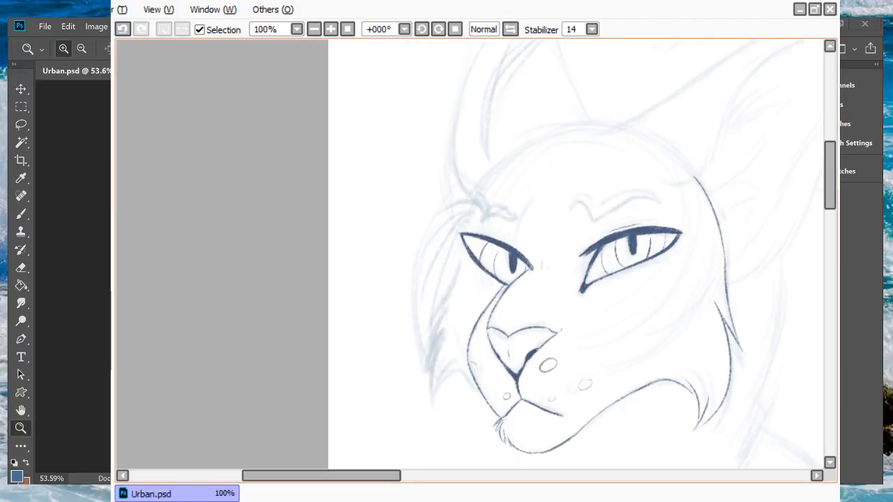
pyautogui.scroll(1, 829, 171)
pyautogui.moveTo(321, 475); pyautogui.dragTo(348, 475)
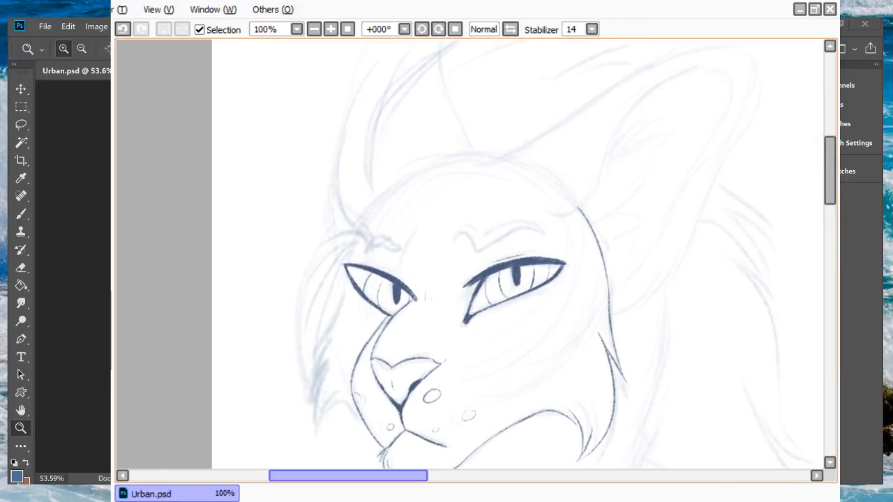
pyautogui.click(331, 30)
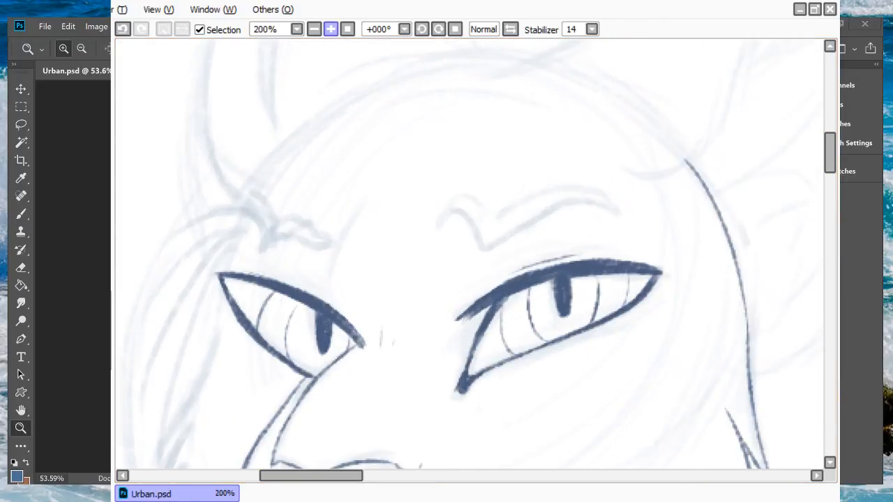
pyautogui.moveTo(328, 297); pyautogui.dragTo(286, 278)
pyautogui.hscroll(-3, 338, 456)
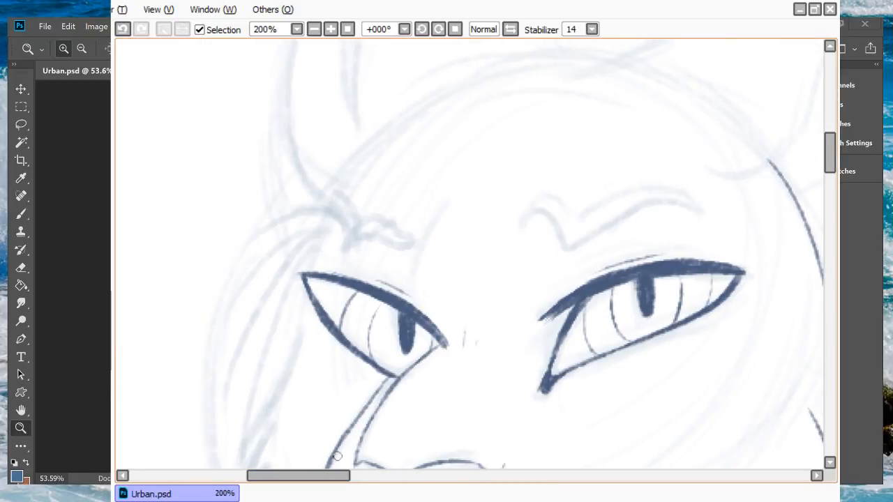
# Step: Ink the outer contour of the hair tuft beside the far eye down to its tip and start its inner edge
pyautogui.scroll(-3, 809, 163)
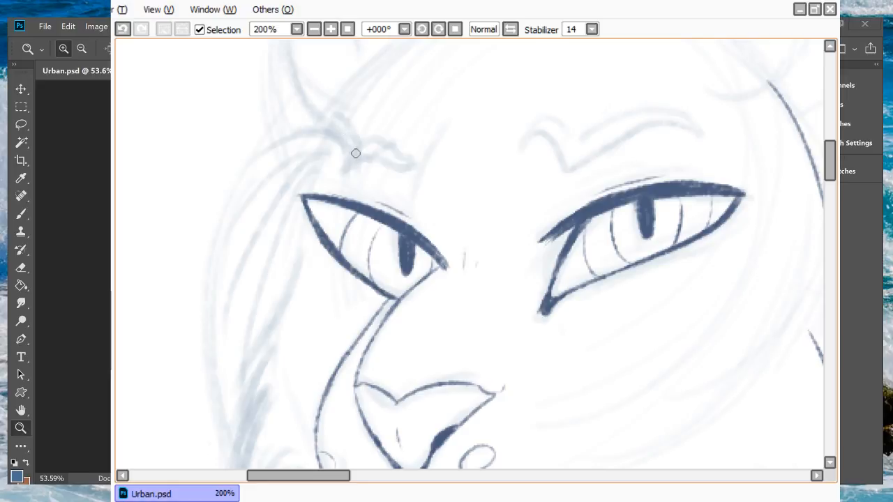
pyautogui.moveTo(355, 152); pyautogui.dragTo(217, 419)
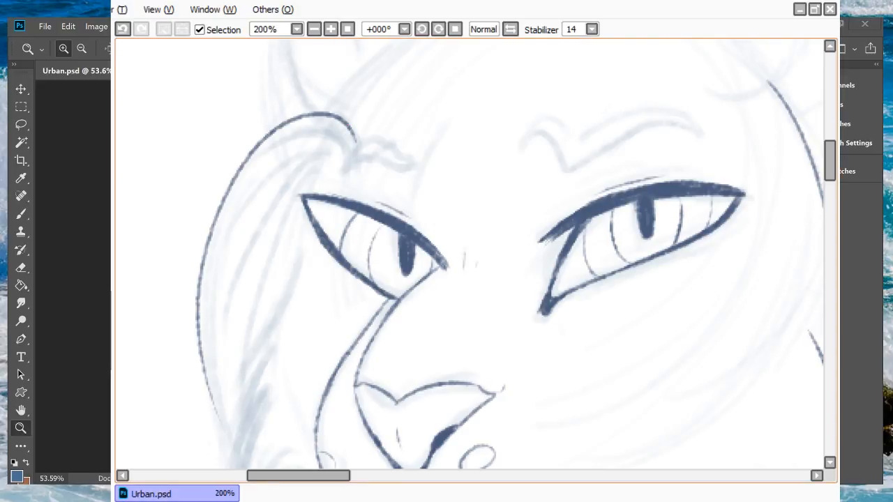
pyautogui.scroll(-7, 818, 190)
pyautogui.moveTo(210, 198)
pyautogui.mouseDown()
pyautogui.moveTo(264, 322)
pyautogui.moveTo(245, 248)
pyautogui.moveTo(245, 155)
pyautogui.mouseUp()
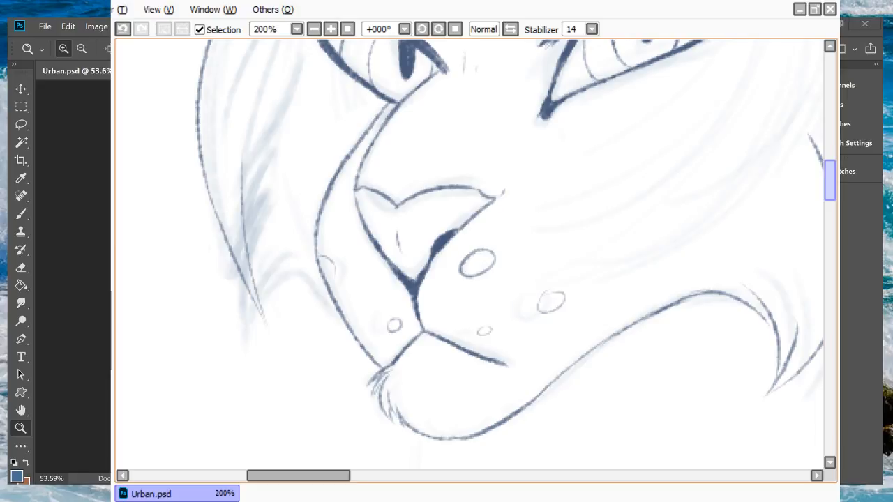
# Step: Try to ink the hair tuft's inner edge from the lower part up toward the brow, removing each attempt
pyautogui.scroll(6, 830, 180)
pyautogui.moveTo(244, 357)
pyautogui.mouseDown()
pyautogui.moveTo(269, 219)
pyautogui.moveTo(314, 133)
pyautogui.mouseUp()
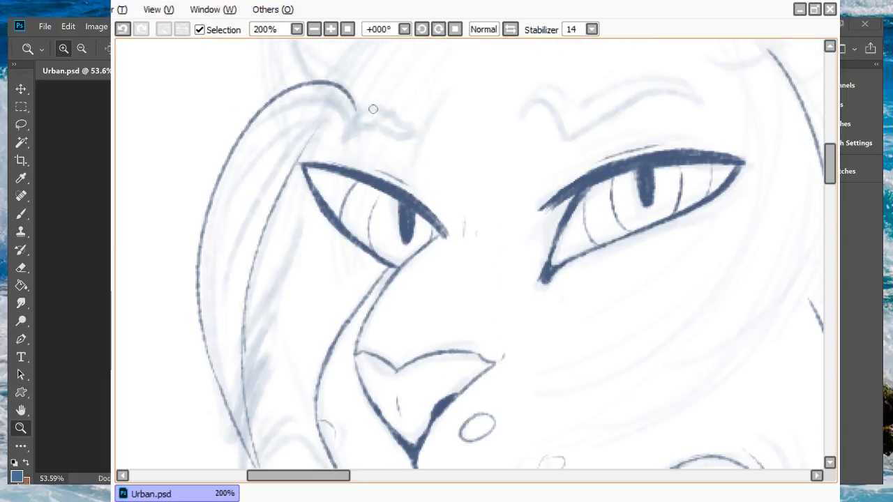
pyautogui.hotkey('ctrl', 'z')
pyautogui.moveTo(244, 355)
pyautogui.mouseDown()
pyautogui.moveTo(307, 174)
pyautogui.moveTo(342, 141)
pyautogui.mouseUp()
pyautogui.hotkey('ctrl', 'z')
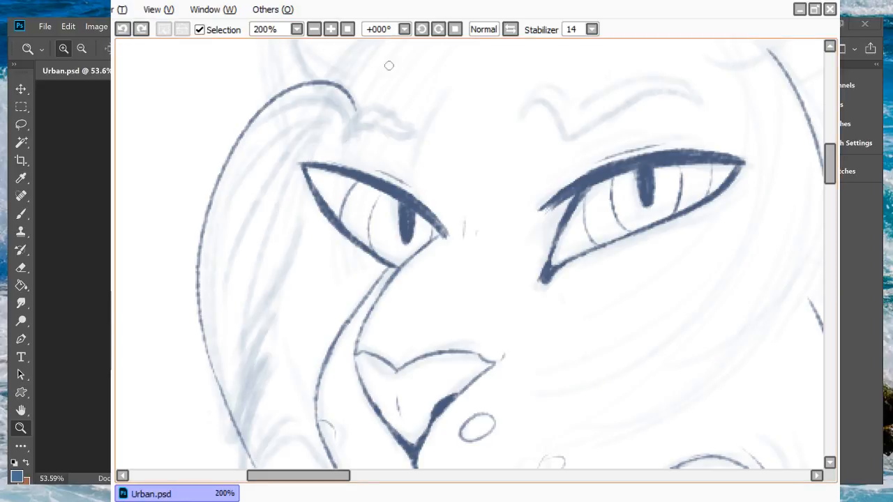
# Step: Extend the tuft's hooked upper end with a short curve and try two inner edge strokes starting from it
pyautogui.moveTo(351, 95); pyautogui.dragTo(349, 135)
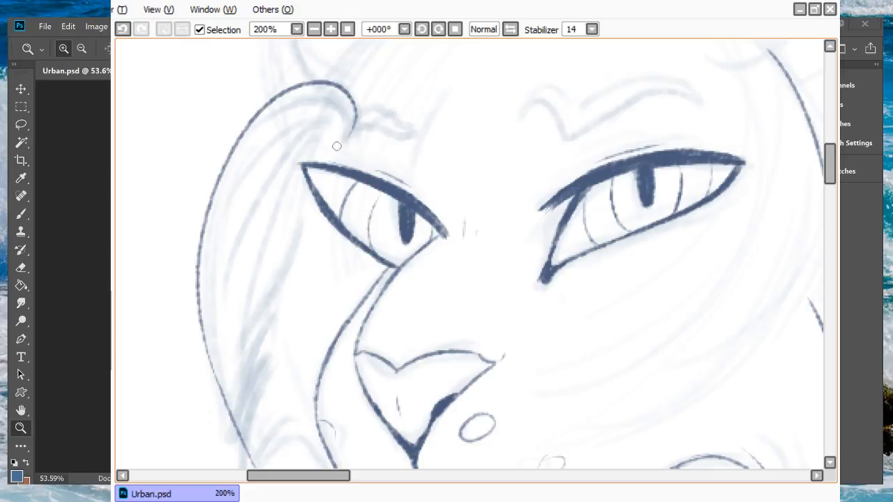
pyautogui.moveTo(344, 134); pyautogui.dragTo(275, 183)
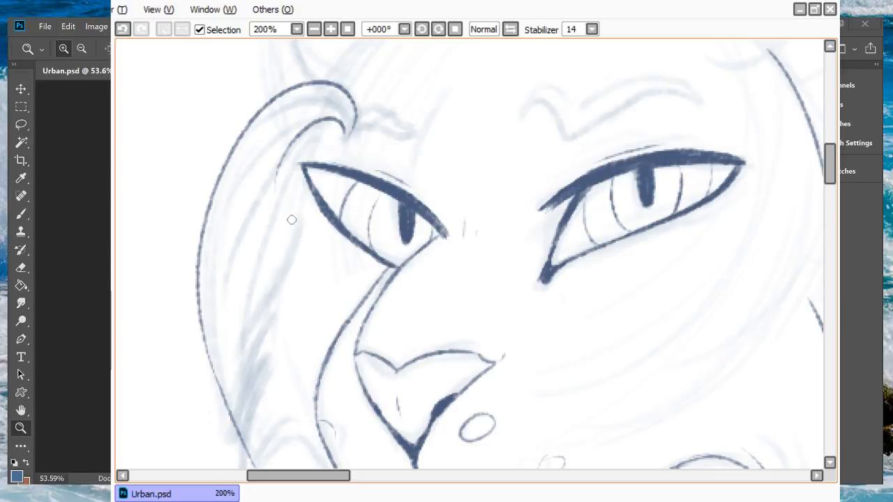
pyautogui.click(122, 29)
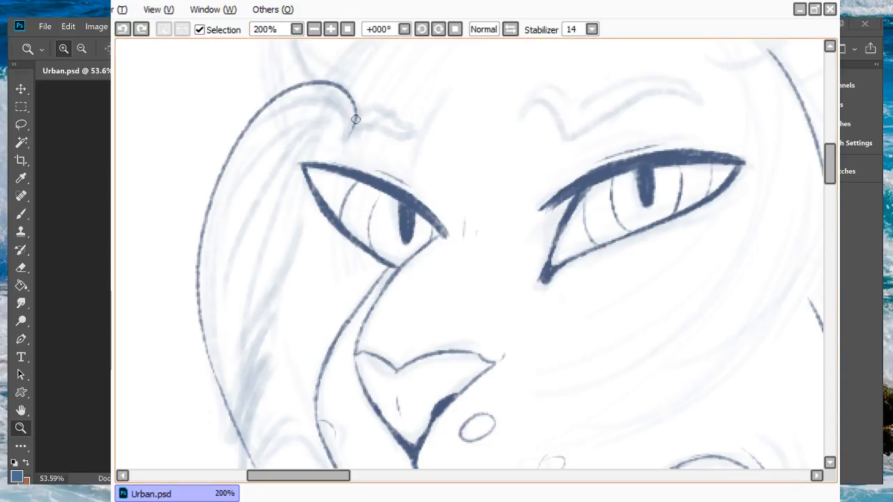
pyautogui.moveTo(354, 113); pyautogui.dragTo(249, 246)
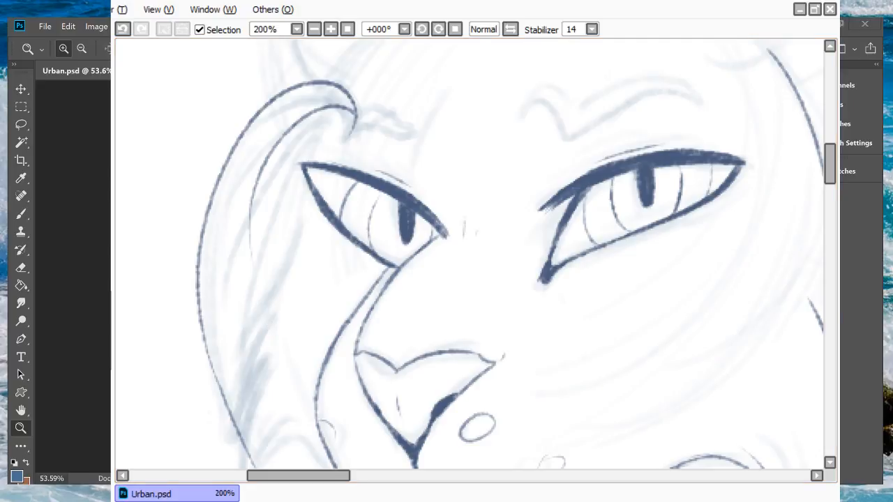
pyautogui.hotkey('ctrl', 'z')
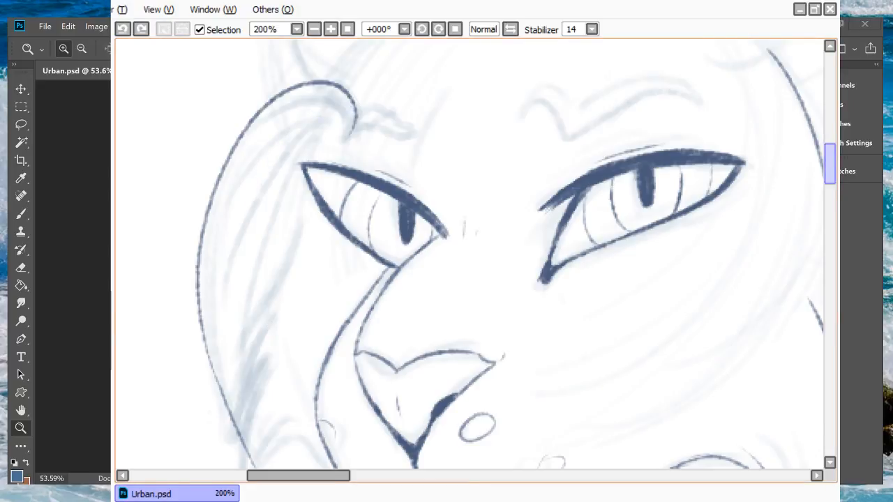
# Step: Ink the tuft's inner edge from the hooked end past the far eye and join both edges in a pointed lower tip
pyautogui.moveTo(830, 164)
pyautogui.mouseDown()
pyautogui.moveTo(829, 197)
pyautogui.moveTo(829, 156)
pyautogui.mouseUp()
pyautogui.scroll(1, 475, 254)
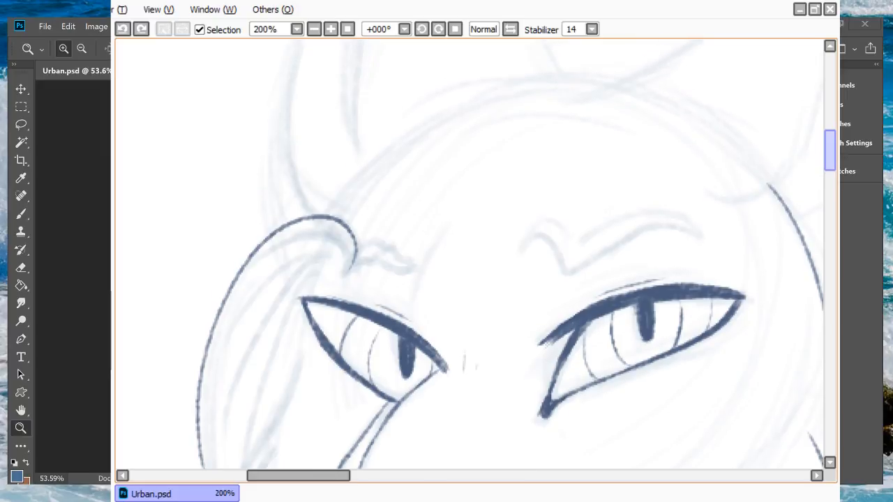
pyautogui.scroll(-3, 475, 255)
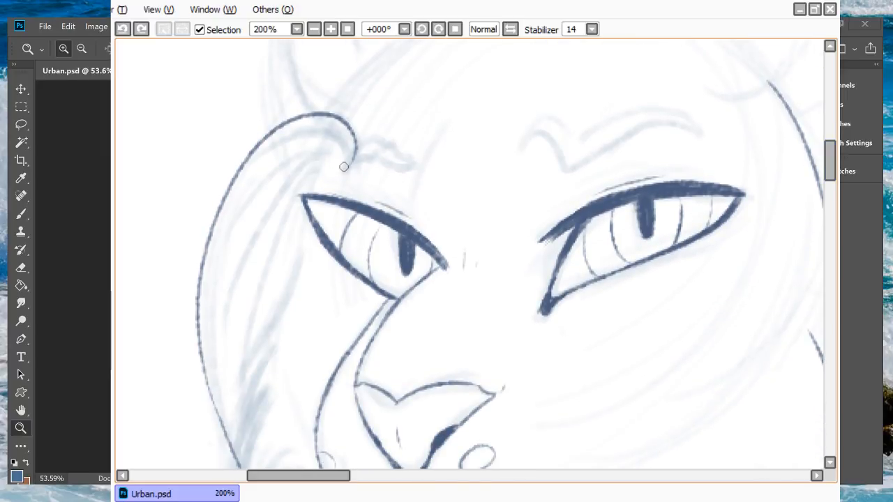
pyautogui.moveTo(348, 167)
pyautogui.mouseDown()
pyautogui.moveTo(294, 157)
pyautogui.moveTo(267, 223)
pyautogui.moveTo(265, 355)
pyautogui.mouseUp()
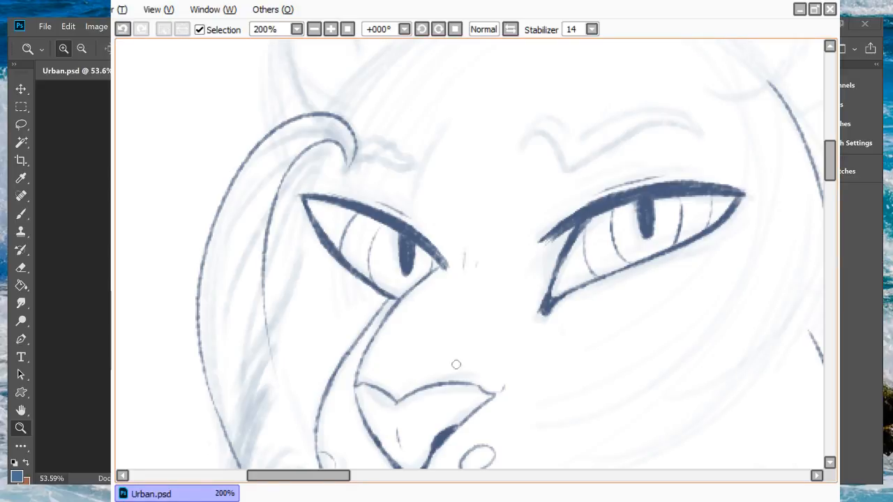
pyautogui.scroll(-3, 799, 188)
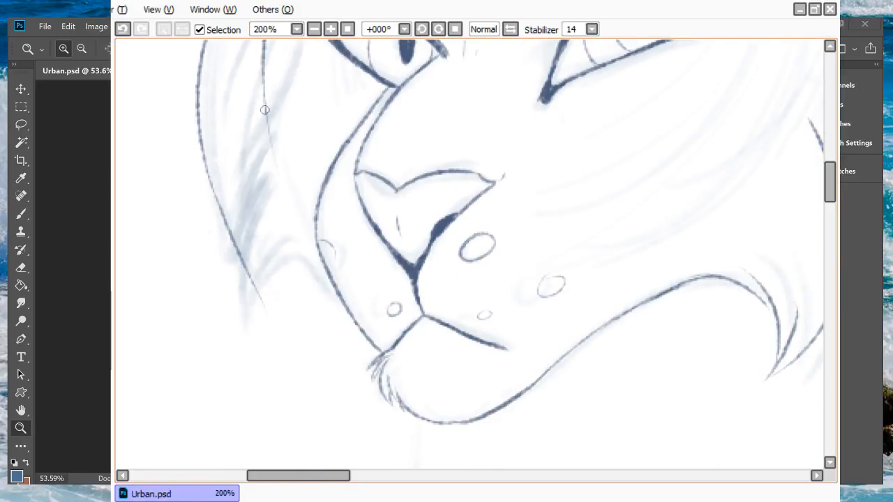
pyautogui.moveTo(263, 108); pyautogui.dragTo(275, 323)
pyautogui.moveTo(259, 353); pyautogui.dragTo(248, 288)
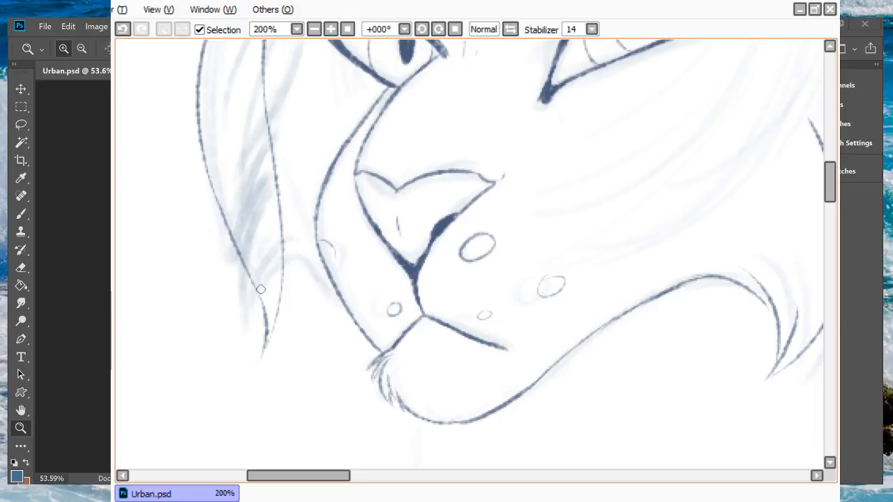
# Step: Check the tuft at 100% zoom, remove its inner edge and try shorter inner curves from the hook at 150%
pyautogui.click(314, 28)
pyautogui.click(313, 29)
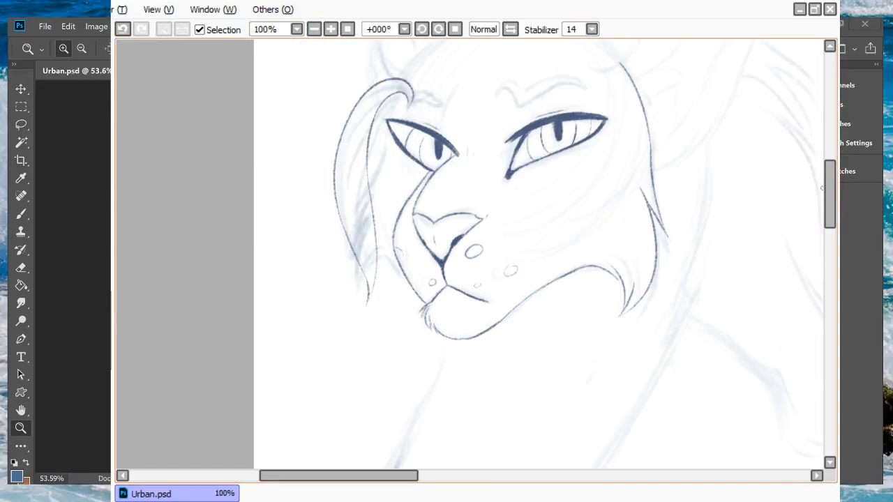
pyautogui.scroll(2, 822, 188)
pyautogui.scroll(-1, 822, 188)
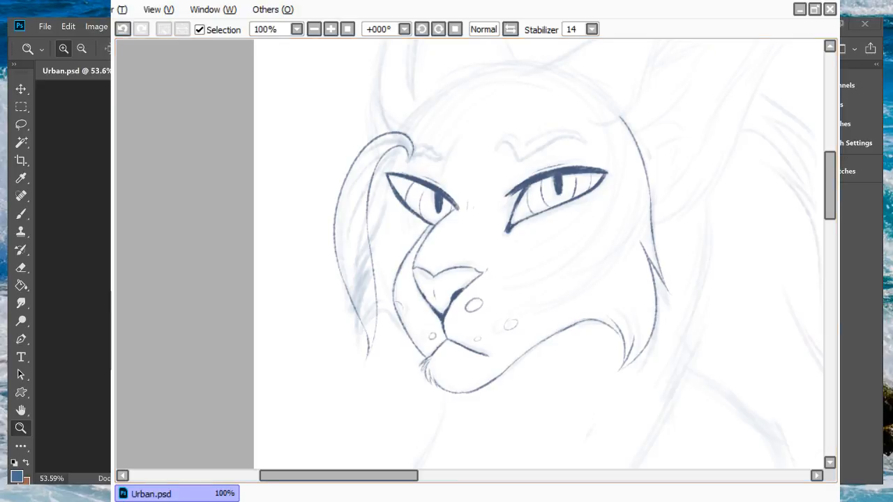
pyautogui.click(331, 28)
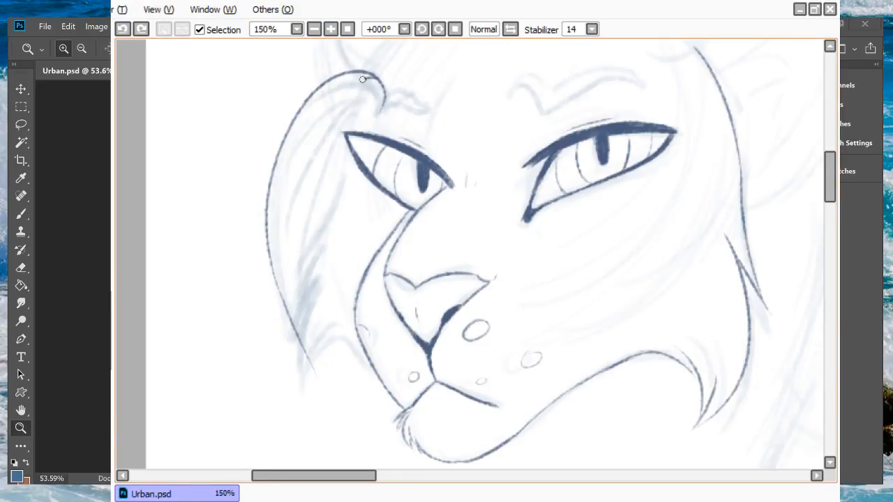
pyautogui.moveTo(363, 79); pyautogui.dragTo(300, 202)
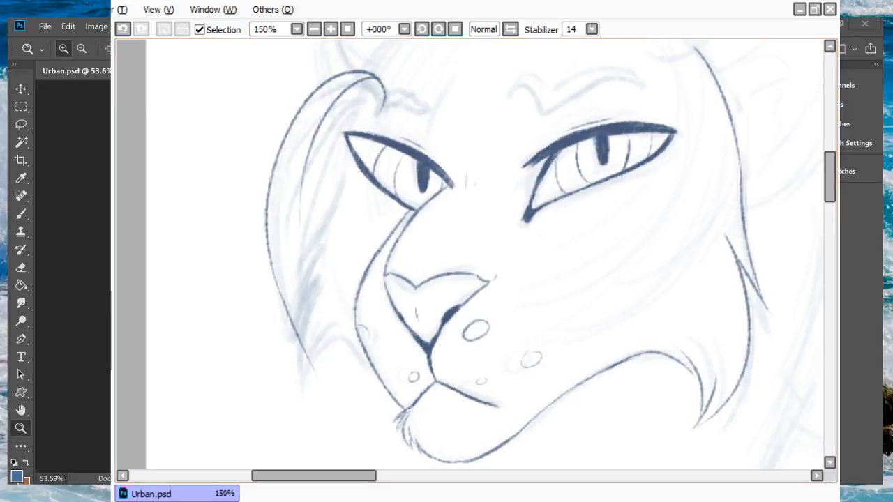
pyautogui.hotkey('ctrl', 'z')
pyautogui.moveTo(383, 92); pyautogui.dragTo(304, 253)
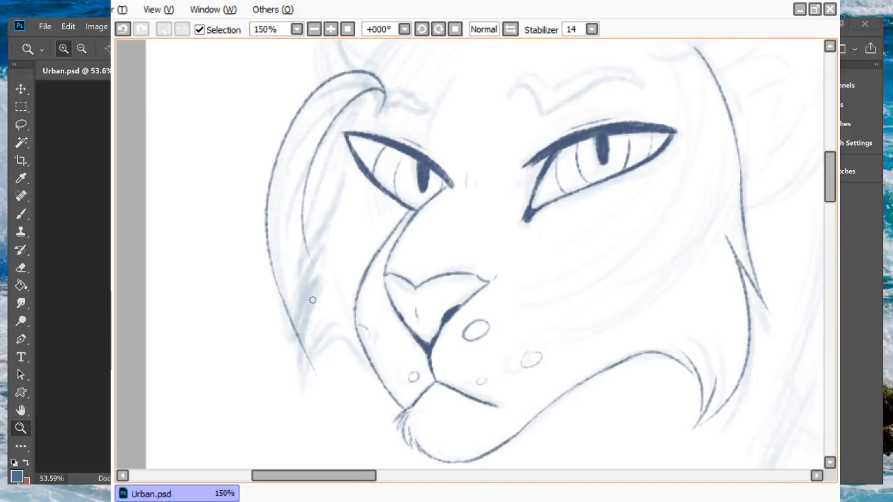
pyautogui.hotkey('ctrl', 'z')
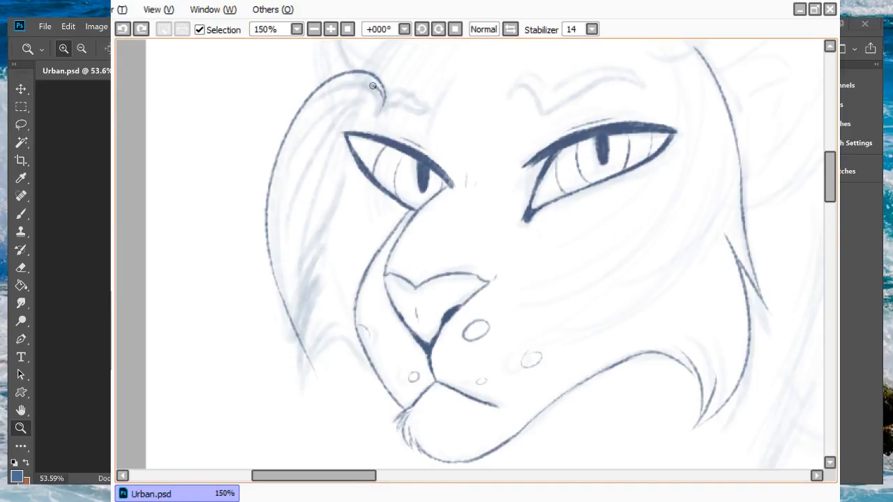
# Step: Draw a narrower inner edge for the hair tuft, erase its lower part and redraw it down to the tip
pyautogui.moveTo(373, 85)
pyautogui.mouseDown()
pyautogui.moveTo(291, 230)
pyautogui.moveTo(306, 338)
pyautogui.mouseUp()
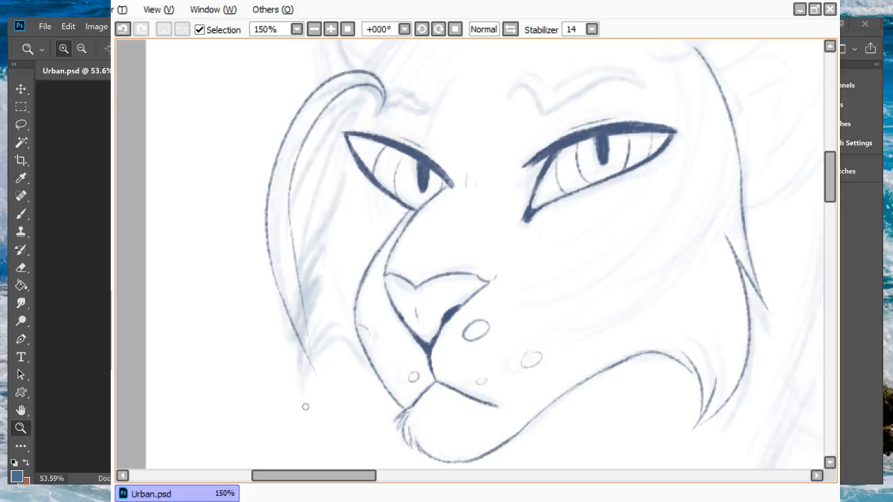
pyautogui.press('e')
pyautogui.moveTo(299, 220); pyautogui.dragTo(323, 352)
pyautogui.press('b')
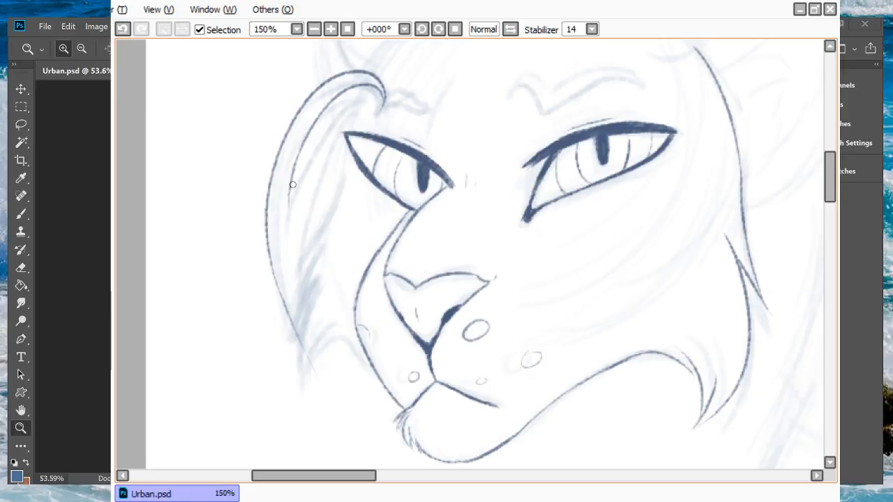
pyautogui.moveTo(292, 181)
pyautogui.mouseDown()
pyautogui.moveTo(327, 390)
pyautogui.moveTo(295, 312)
pyautogui.moveTo(318, 378)
pyautogui.mouseUp()
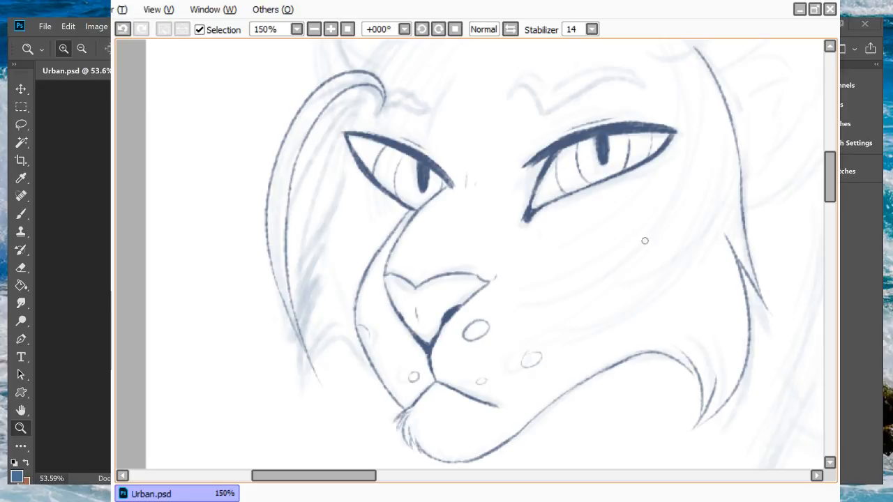
# Step: Erase the tuft's lower end and redraw both edges so they taper into a tip curving toward the chin
pyautogui.press('e')
pyautogui.moveTo(295, 303); pyautogui.dragTo(336, 410)
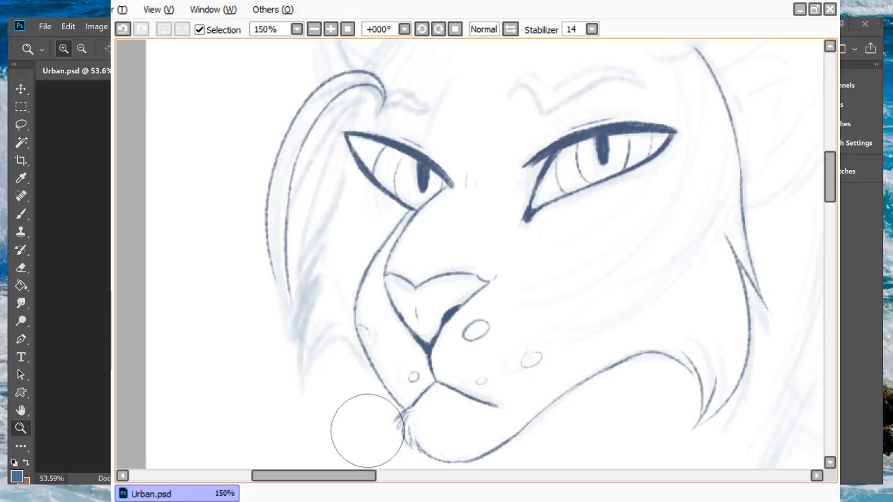
pyautogui.press('b')
pyautogui.moveTo(267, 236); pyautogui.dragTo(312, 382)
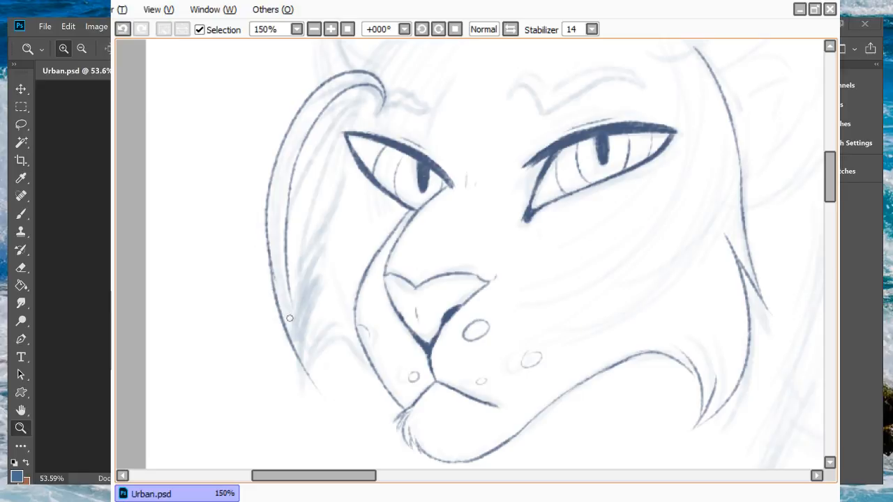
pyautogui.hotkey('ctrl', 'z')
pyautogui.moveTo(267, 242)
pyautogui.mouseDown()
pyautogui.moveTo(281, 298)
pyautogui.moveTo(344, 393)
pyautogui.mouseUp()
pyautogui.hotkey('ctrl', 'z')
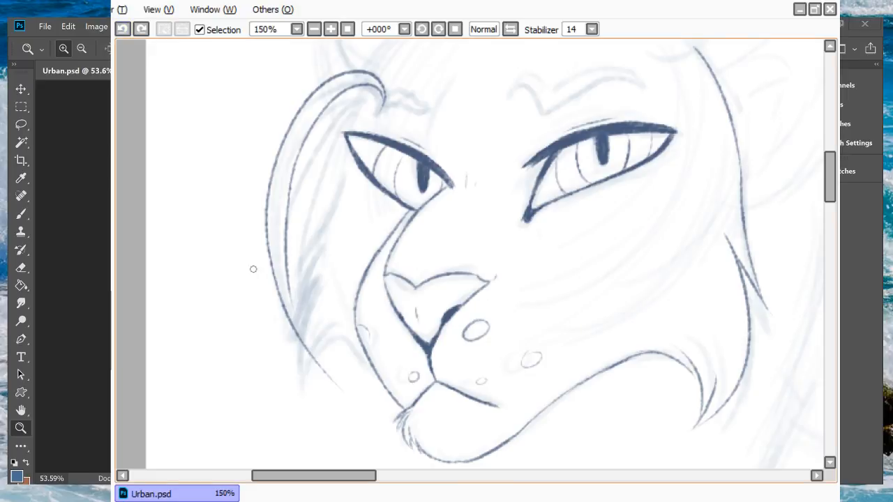
pyautogui.moveTo(285, 281); pyautogui.dragTo(337, 389)
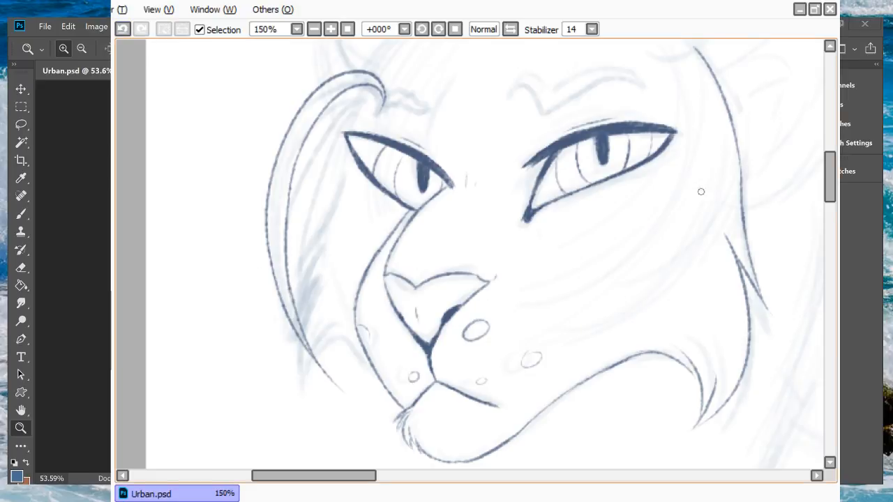
# Step: Zoom out to 75% and undo all the inked strokes of the hair tuft beside the far eye
pyautogui.click(314, 29)
pyautogui.click(314, 29)
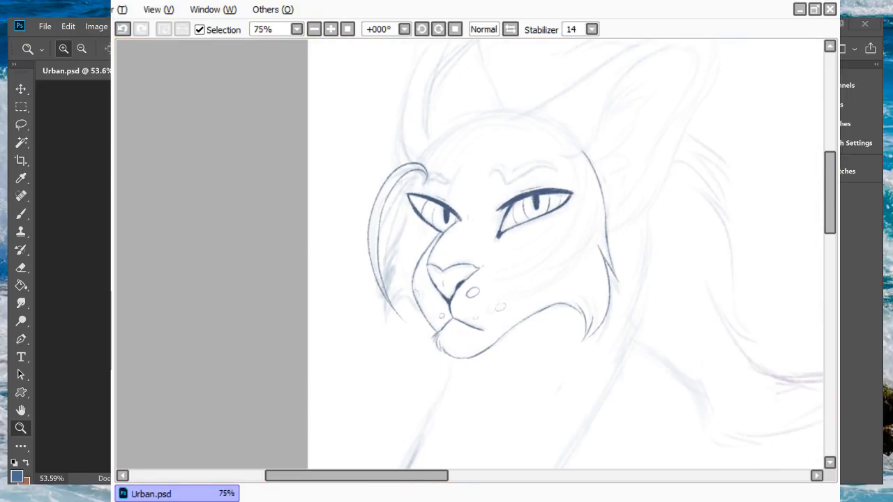
pyautogui.hotkey('ctrl', 'z')
pyautogui.hotkey('ctrl', 'z')
pyautogui.hotkey('ctrl', 'z')
pyautogui.hotkey('ctrl', 'z')
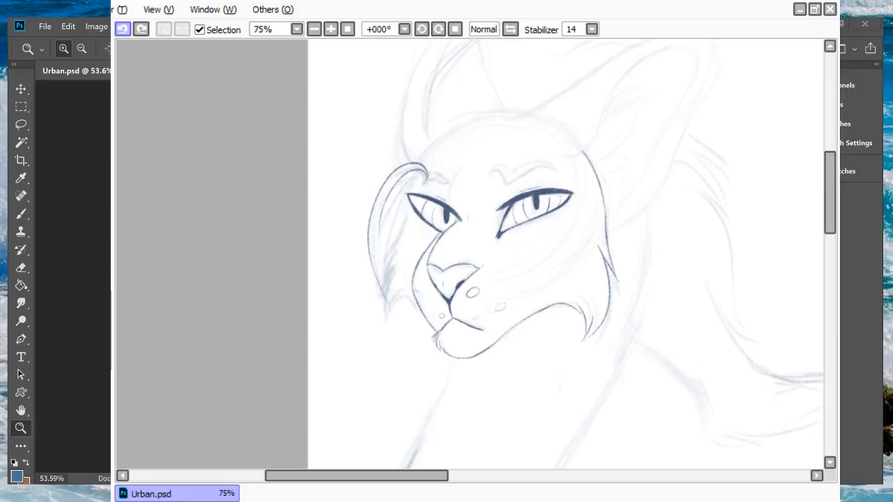
pyautogui.hotkey('ctrl', 'z')
pyautogui.hotkey('ctrl', 'z')
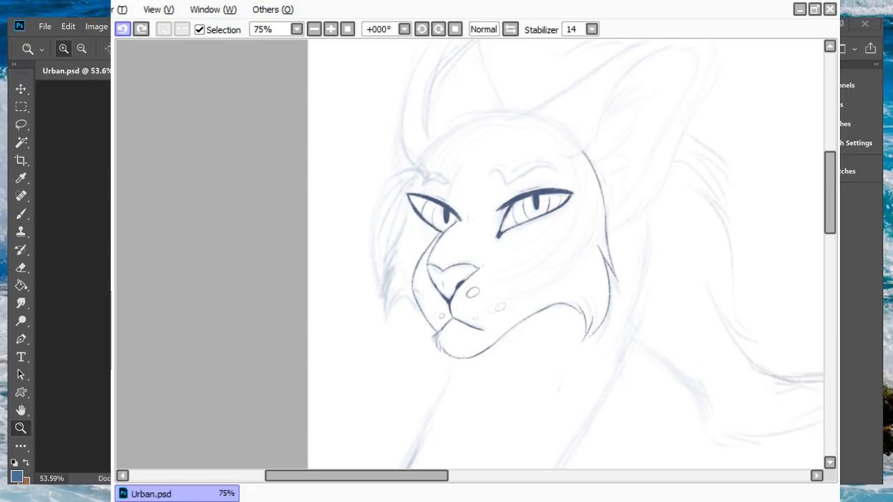
# Step: Ink the hair tuft's outer edge at 100% zoom, replacing the first wide curve with one closer to the sketch
pyautogui.hotkey('ctrl', 'y')
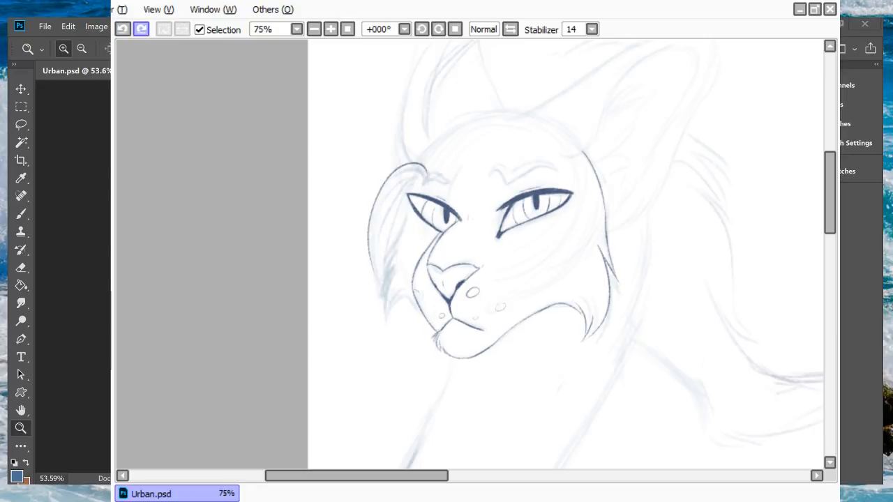
pyautogui.hotkey('ctrl', 'z')
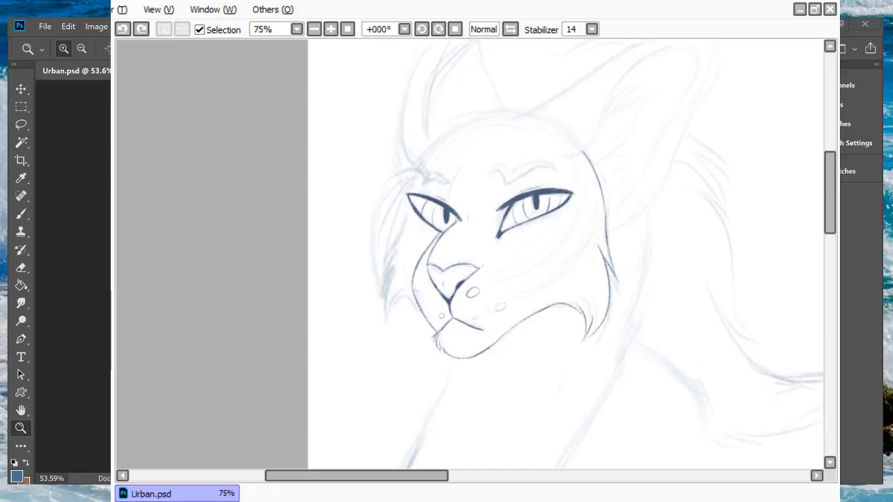
pyautogui.click(331, 29)
pyautogui.scroll(2, 523, 87)
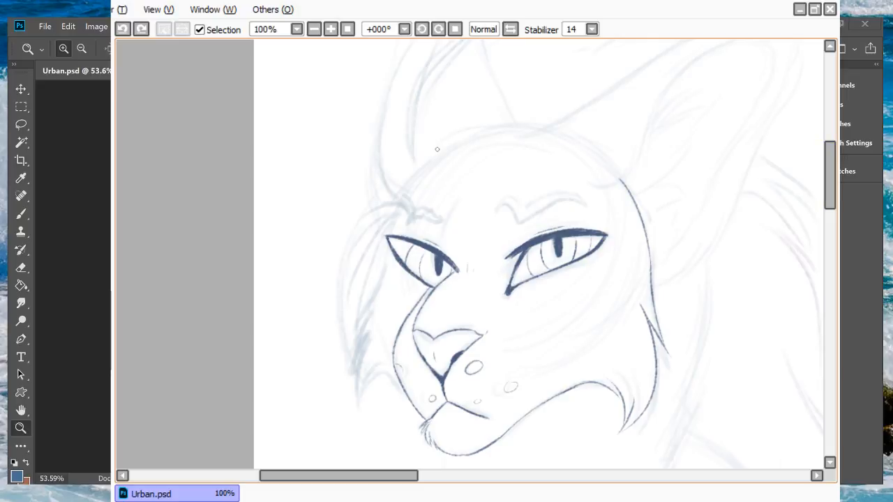
pyautogui.moveTo(410, 215)
pyautogui.mouseDown()
pyautogui.moveTo(385, 198)
pyautogui.moveTo(321, 390)
pyautogui.mouseUp()
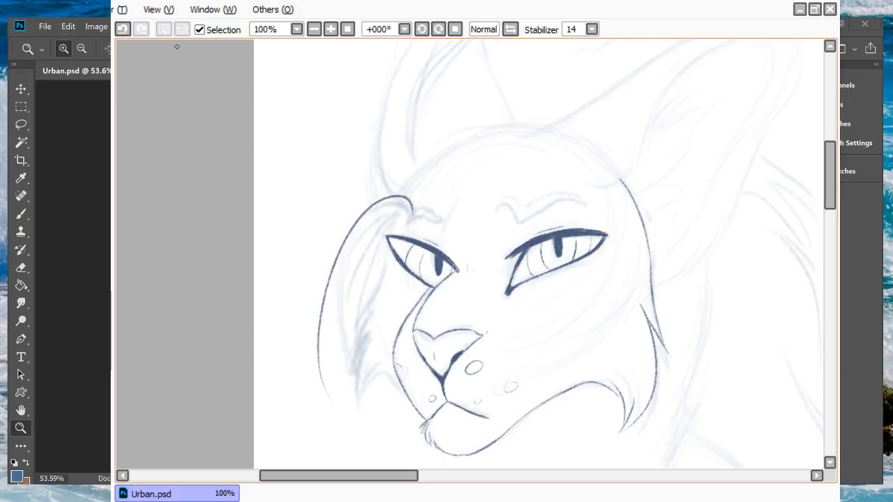
pyautogui.hotkey('ctrl', 'z')
pyautogui.moveTo(412, 218)
pyautogui.mouseDown()
pyautogui.moveTo(385, 192)
pyautogui.moveTo(335, 373)
pyautogui.mouseUp()
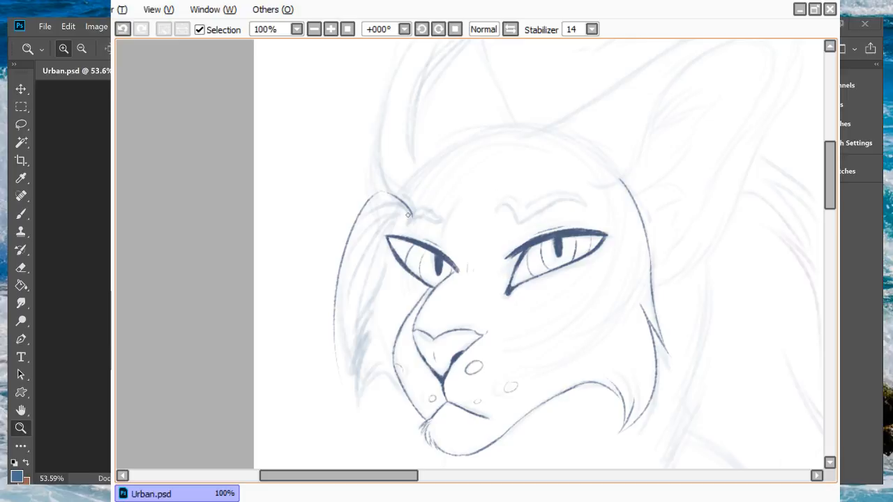
# Step: Try several inner curves for the tuft running back from its hook above the far eye, undoing each
pyautogui.moveTo(410, 216)
pyautogui.mouseDown()
pyautogui.moveTo(391, 205)
pyautogui.moveTo(355, 310)
pyautogui.mouseUp()
pyautogui.click(122, 29)
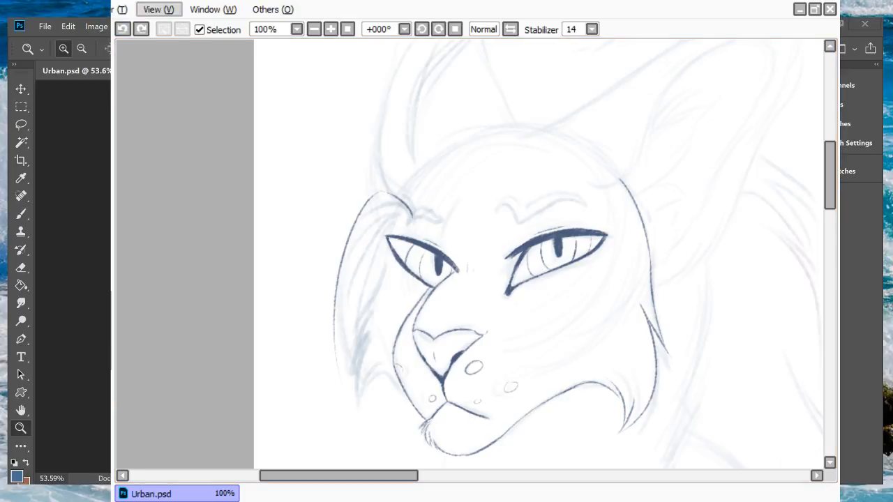
pyautogui.moveTo(410, 217); pyautogui.dragTo(353, 238)
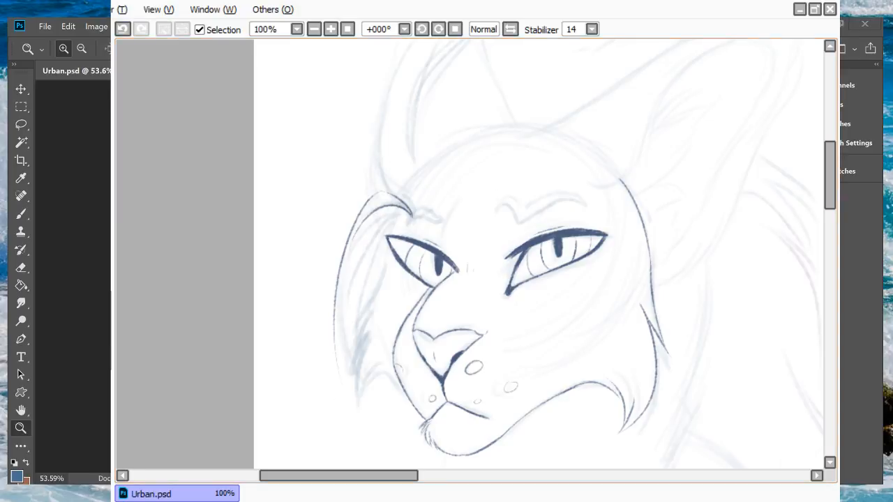
pyautogui.hotkey('ctrl', 'z')
pyautogui.moveTo(412, 217); pyautogui.dragTo(372, 233)
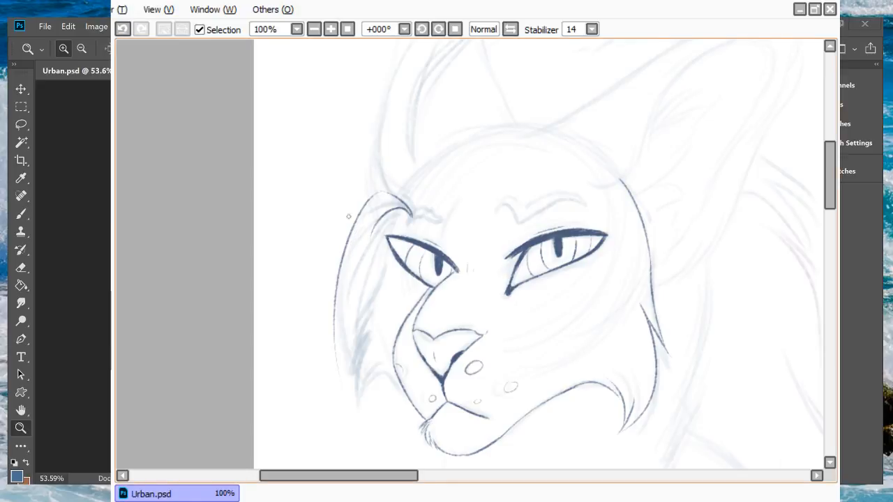
pyautogui.hotkey('ctrl', 'z')
# Step: Mirror the view, ink a short inner line at the tuft's hook, and restore the normal orientation
pyautogui.click(483, 29)
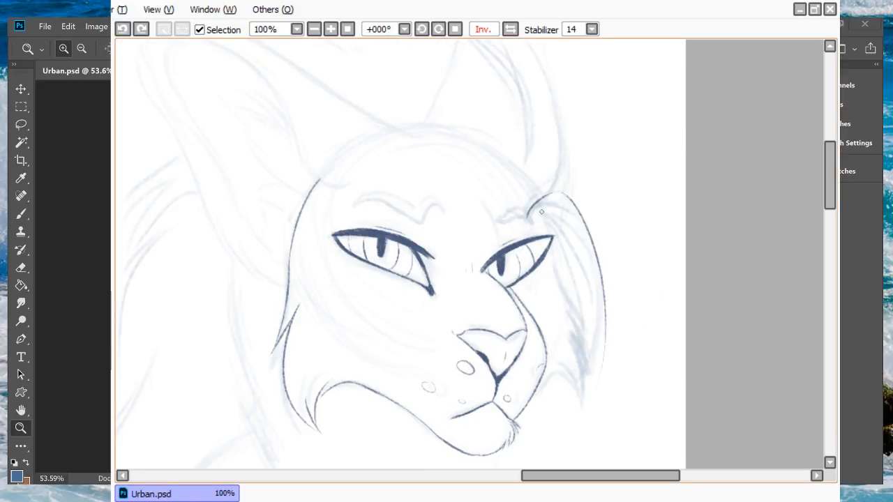
pyautogui.moveTo(529, 215); pyautogui.dragTo(562, 197)
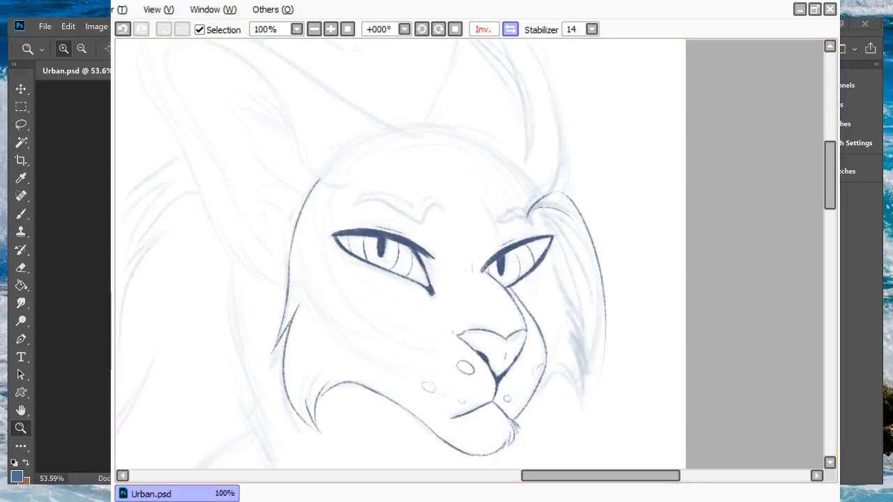
pyautogui.click(509, 28)
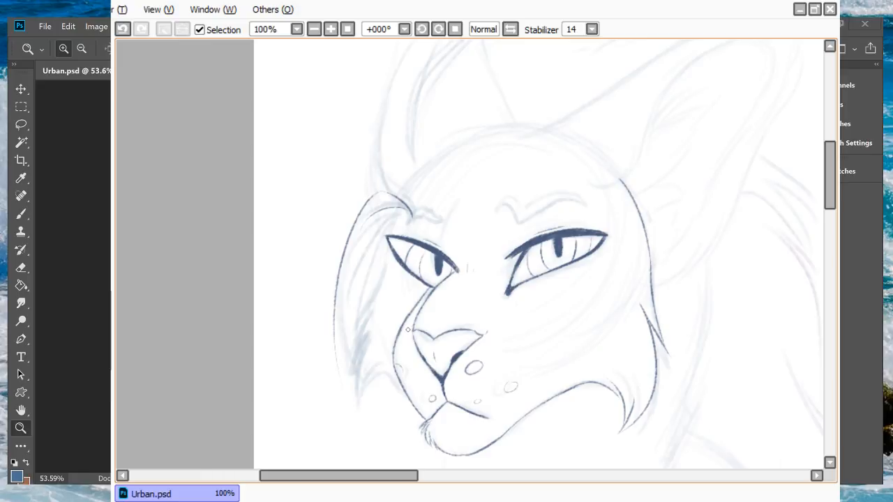
# Step: Redraw the tuft's long inner edge at 150% until it runs close along the outer edge toward the tip
pyautogui.click(331, 28)
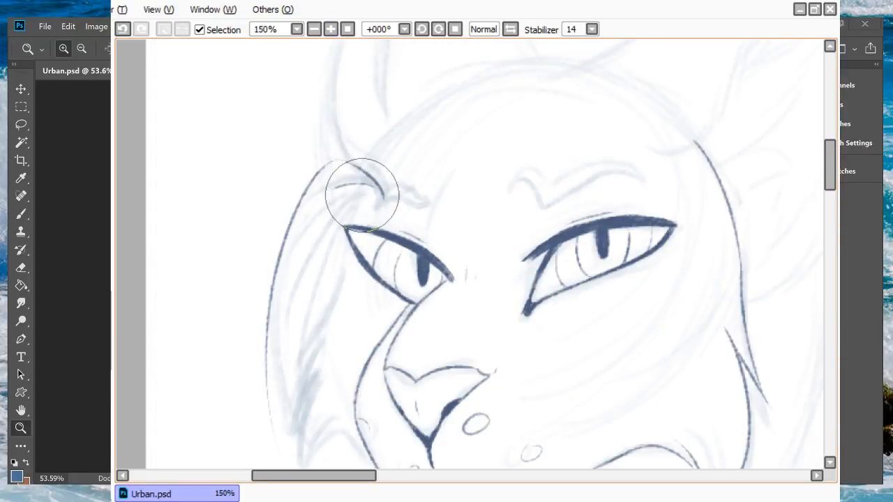
pyautogui.moveTo(345, 187); pyautogui.dragTo(281, 435)
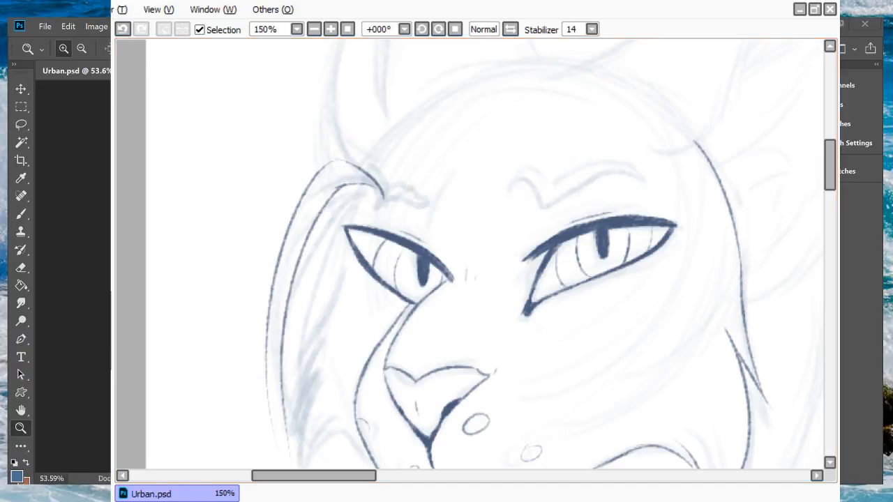
pyautogui.scroll(-2, 239, 93)
pyautogui.hotkey('ctrl', 'z')
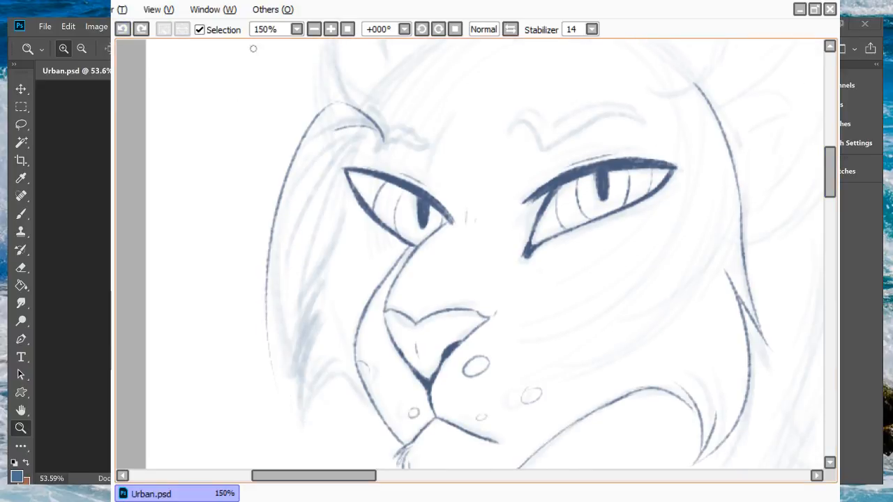
pyautogui.moveTo(364, 127)
pyautogui.mouseDown()
pyautogui.moveTo(300, 209)
pyautogui.moveTo(293, 238)
pyautogui.mouseUp()
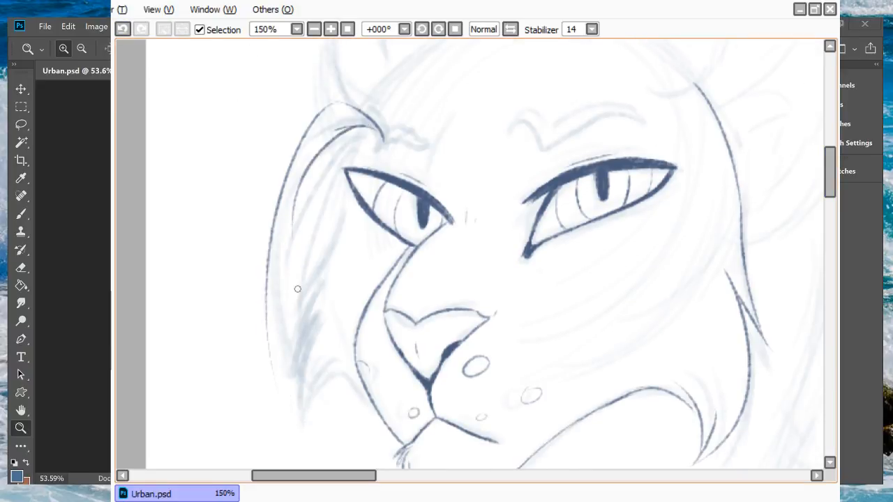
pyautogui.hotkey('ctrl', 'z')
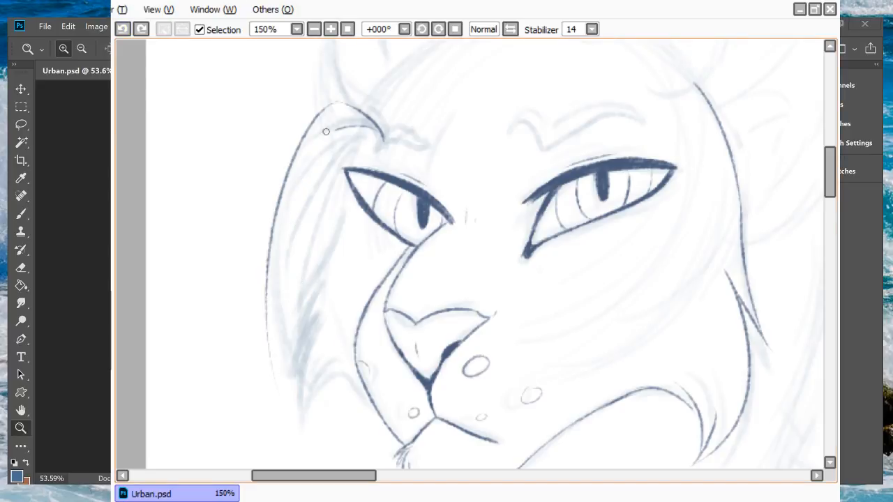
pyautogui.moveTo(335, 132); pyautogui.dragTo(269, 406)
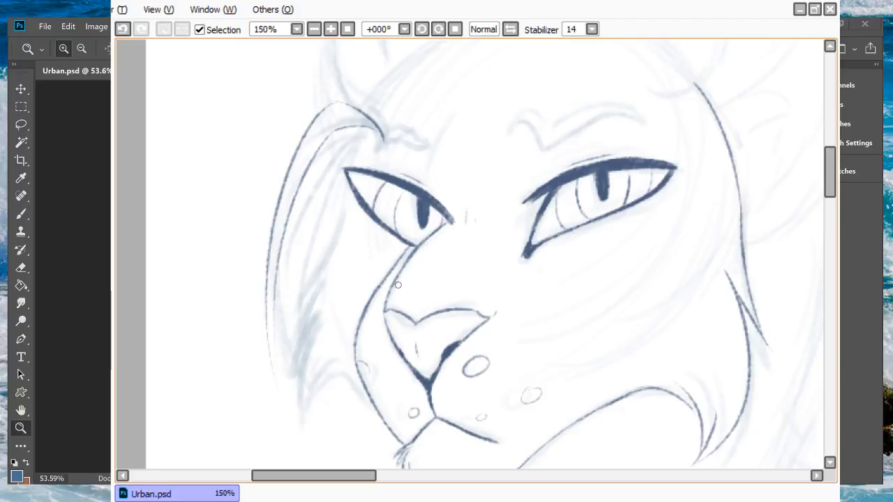
# Step: Check the tuft at 75% zoom, and try a second strand line from the hook at 150%, undoing each attempt
pyautogui.click(315, 30)
pyautogui.click(314, 29)
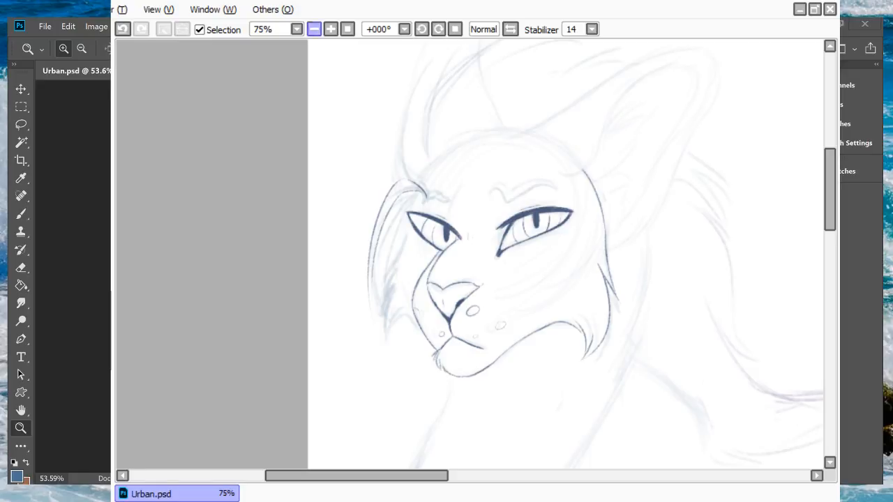
pyautogui.click(331, 29)
pyautogui.click(331, 29)
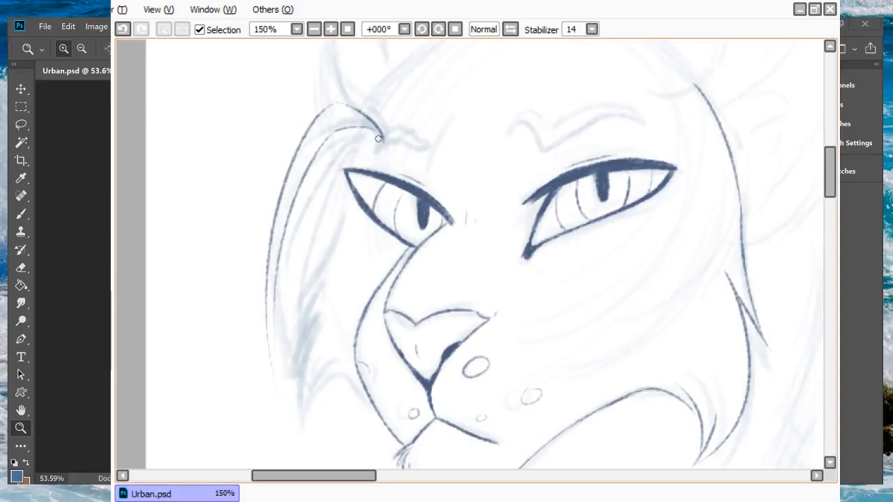
pyautogui.moveTo(379, 139); pyautogui.dragTo(301, 307)
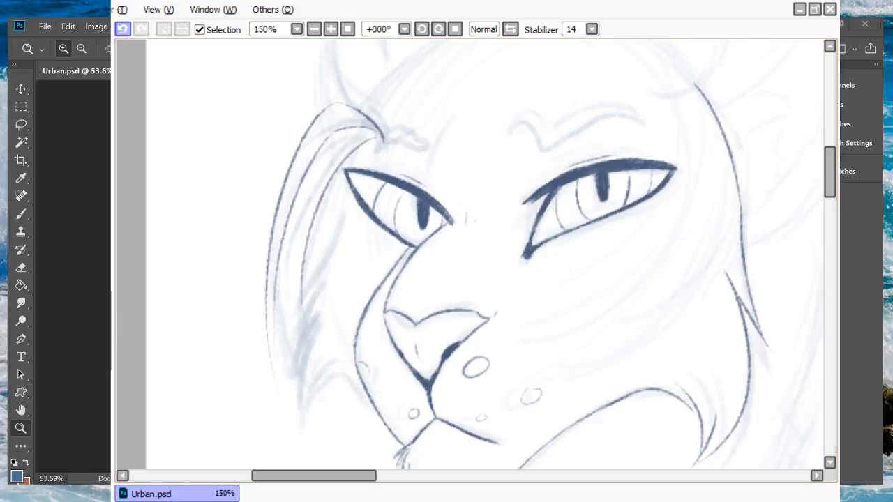
pyautogui.hotkey('ctrl', 'z')
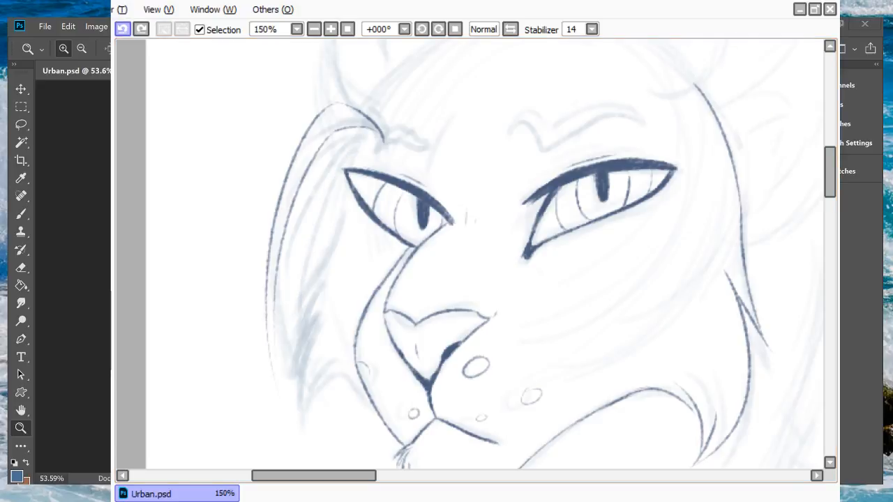
pyautogui.moveTo(355, 131); pyautogui.dragTo(314, 359)
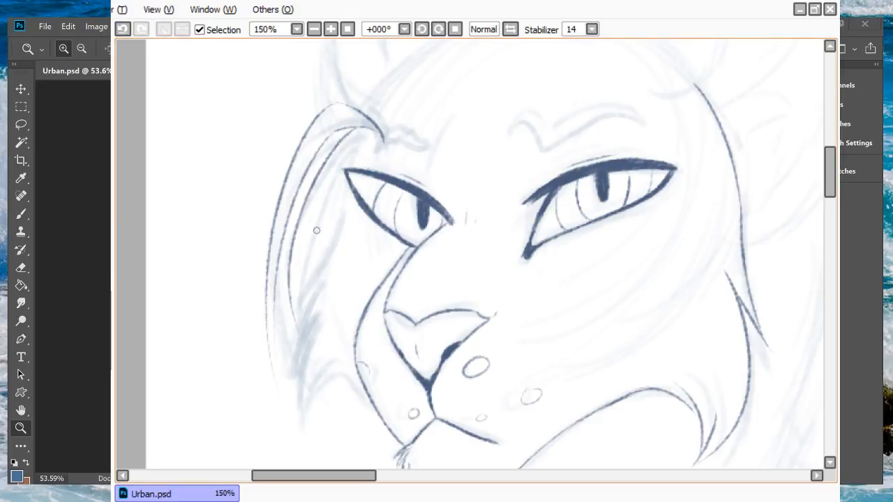
pyautogui.hotkey('ctrl', 'z')
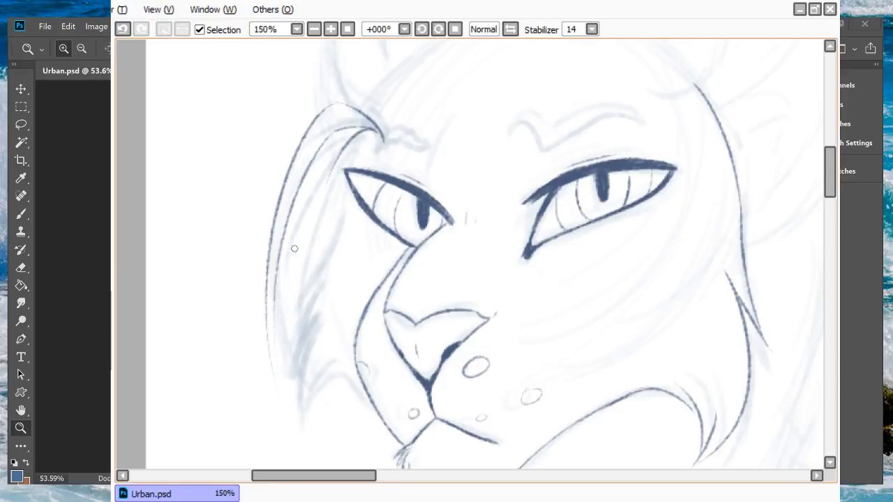
# Step: Ink strand lines down past the far eye's outer corner and erase the lower ones beside the muzzle
pyautogui.moveTo(339, 164)
pyautogui.mouseDown()
pyautogui.moveTo(346, 411)
pyautogui.moveTo(363, 215)
pyautogui.mouseUp()
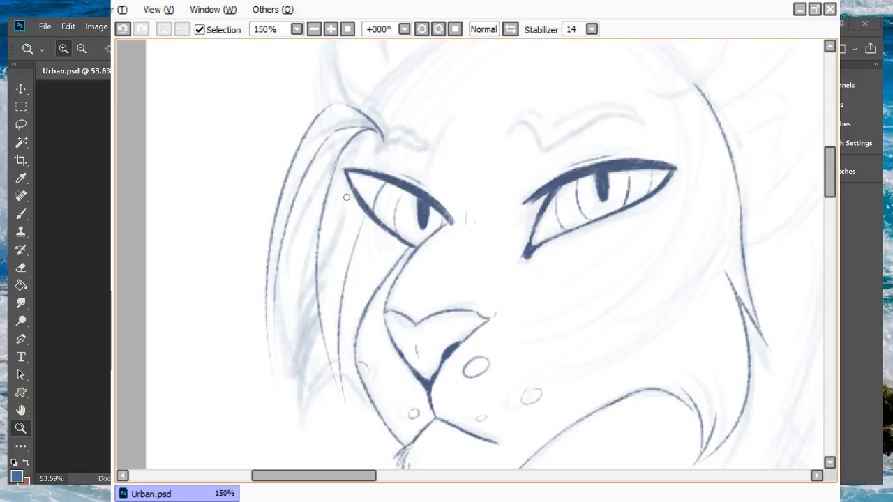
pyautogui.press('e')
pyautogui.moveTo(364, 226); pyautogui.dragTo(335, 394)
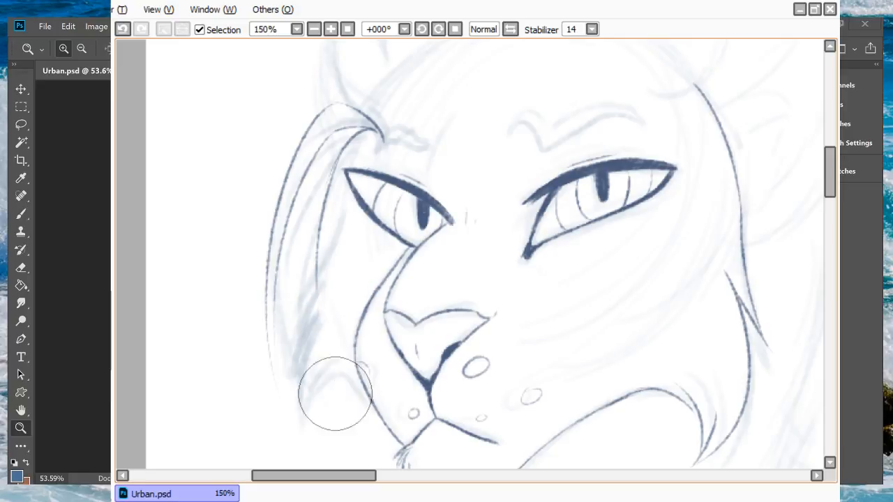
# Step: Add another line to the inner strand, and erase all the inked strokes of the hair tuft
pyautogui.press('p')
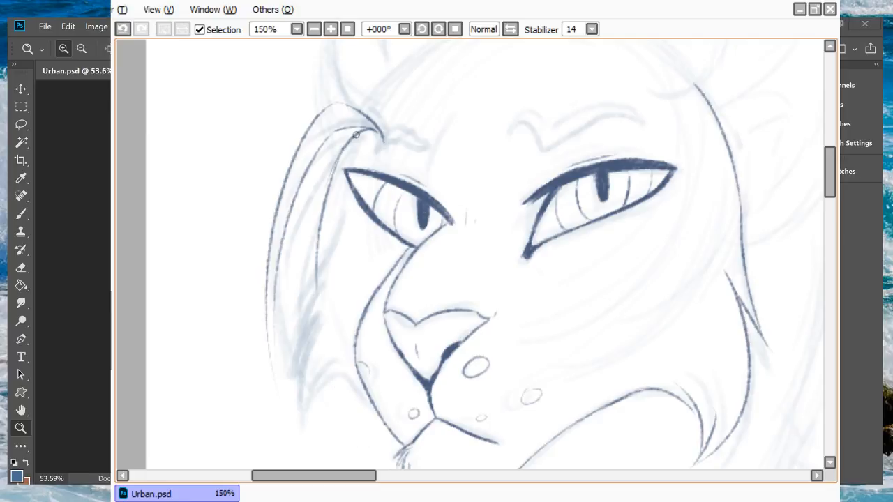
pyautogui.moveTo(355, 133); pyautogui.dragTo(318, 340)
pyautogui.moveTo(339, 395)
pyautogui.mouseDown()
pyautogui.moveTo(348, 186)
pyautogui.moveTo(331, 305)
pyautogui.moveTo(338, 410)
pyautogui.moveTo(320, 265)
pyautogui.moveTo(327, 196)
pyautogui.moveTo(341, 201)
pyautogui.moveTo(344, 150)
pyautogui.moveTo(334, 140)
pyautogui.moveTo(339, 100)
pyautogui.mouseUp()
pyautogui.press('e')
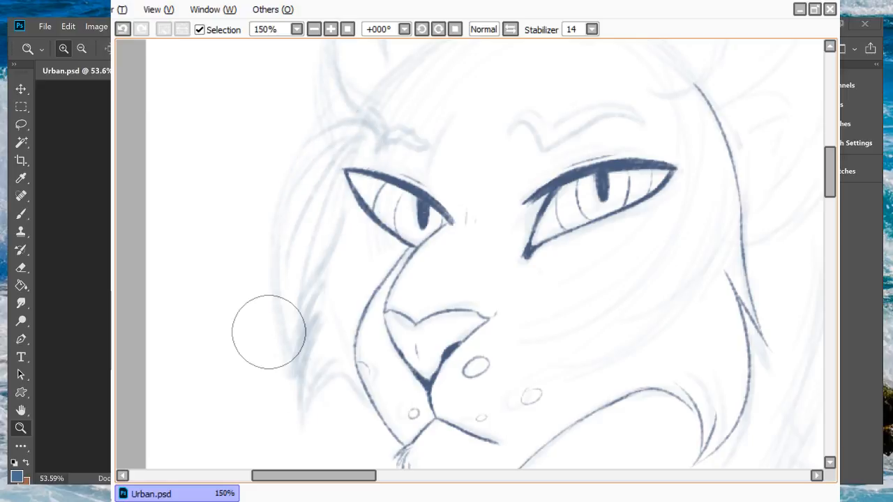
# Step: Ink a wider tuft whose outer and lower inner edges flare away from the face to a pointed tip
pyautogui.press('p')
pyautogui.moveTo(383, 133)
pyautogui.mouseDown()
pyautogui.moveTo(326, 96)
pyautogui.moveTo(239, 292)
pyautogui.mouseUp()
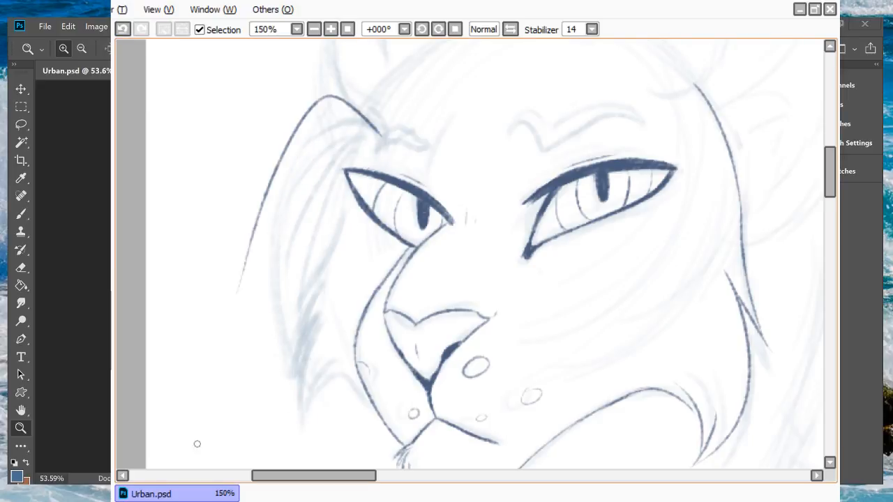
pyautogui.moveTo(257, 218)
pyautogui.mouseDown()
pyautogui.moveTo(164, 422)
pyautogui.moveTo(221, 345)
pyautogui.moveTo(203, 398)
pyautogui.moveTo(210, 407)
pyautogui.moveTo(185, 374)
pyautogui.moveTo(214, 360)
pyautogui.moveTo(178, 404)
pyautogui.moveTo(223, 356)
pyautogui.moveTo(314, 164)
pyautogui.moveTo(329, 194)
pyautogui.moveTo(298, 242)
pyautogui.moveTo(317, 188)
pyautogui.moveTo(357, 145)
pyautogui.mouseUp()
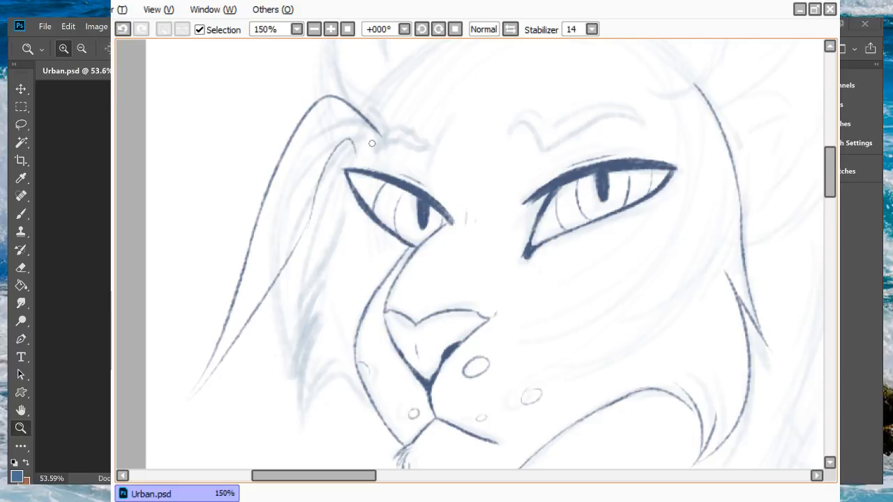
pyautogui.hotkey('ctrl', 'z')
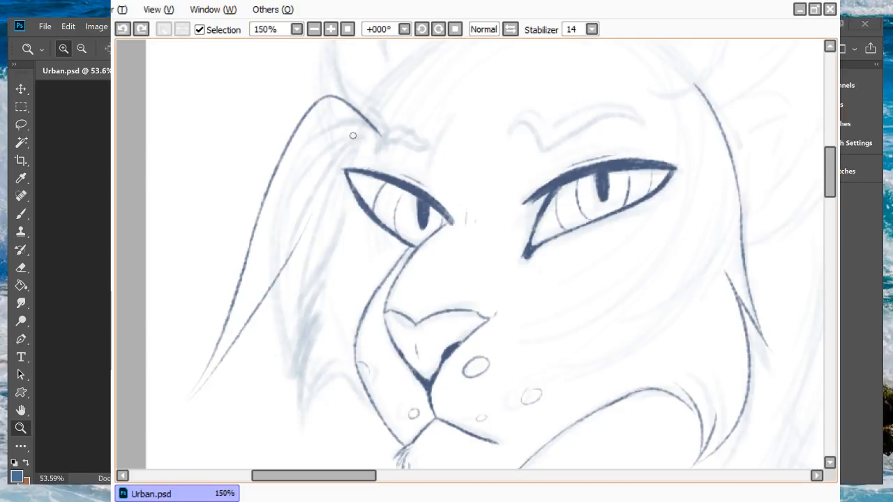
# Step: Mirror the view, extend the tuft's inner edge up toward the far eye's outer corner, and restore the orientation
pyautogui.click(511, 29)
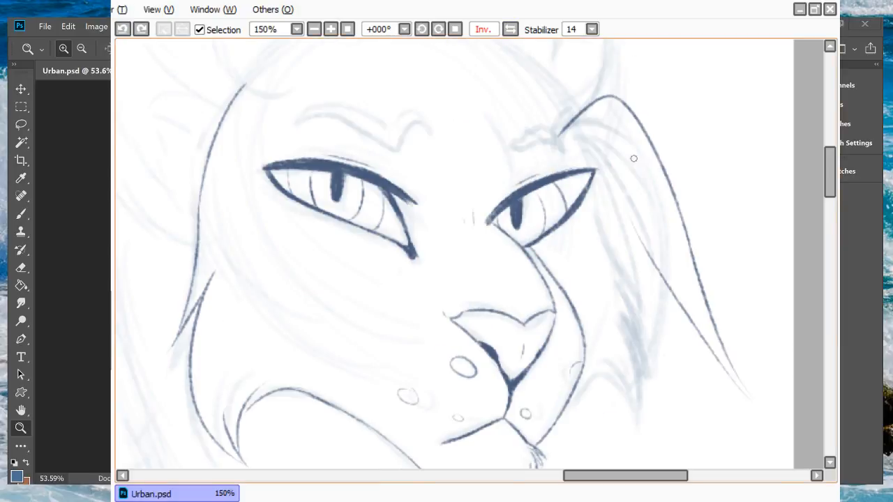
pyautogui.moveTo(594, 151); pyautogui.dragTo(654, 267)
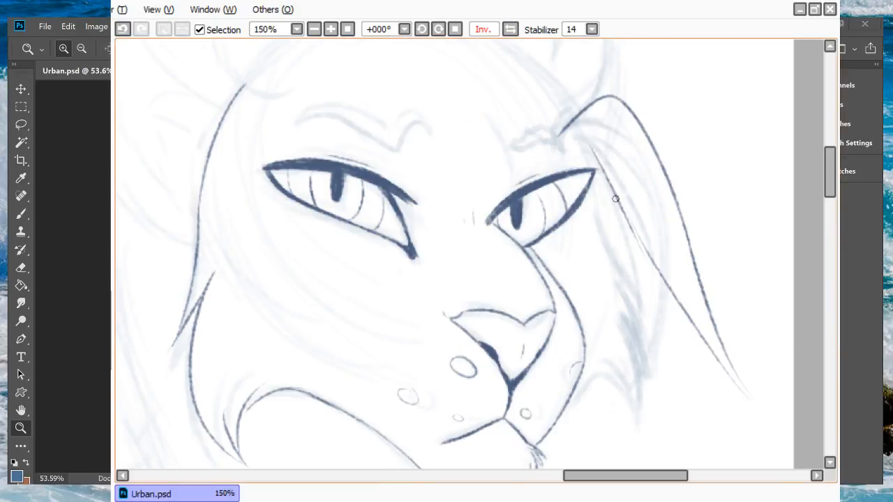
pyautogui.moveTo(616, 199); pyautogui.dragTo(688, 312)
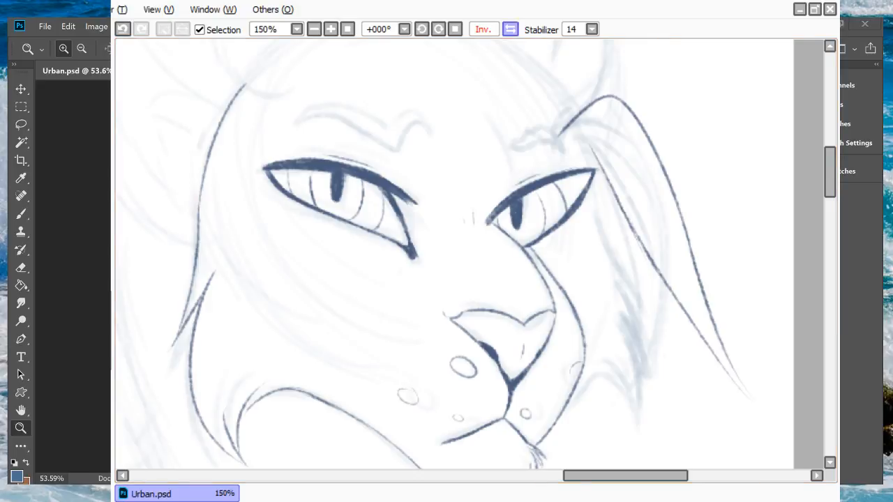
pyautogui.click(510, 29)
# Step: Sharpen the tuft's tip by trimming its overshoot, and ink the inner hook with a second strand beside the far eye
pyautogui.moveTo(212, 352); pyautogui.dragTo(163, 418)
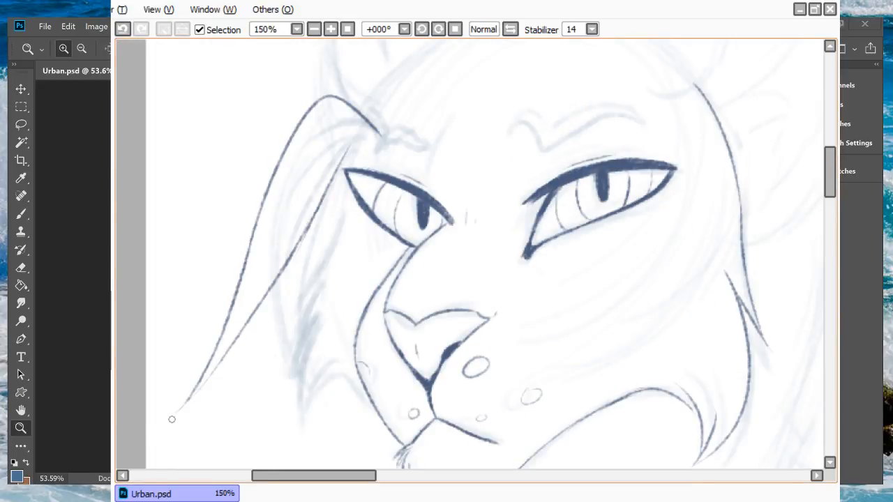
pyautogui.press('e')
pyautogui.moveTo(174, 457); pyautogui.dragTo(182, 430)
pyautogui.moveTo(379, 148)
pyautogui.mouseDown()
pyautogui.moveTo(360, 137)
pyautogui.moveTo(318, 300)
pyautogui.moveTo(368, 188)
pyautogui.mouseUp()
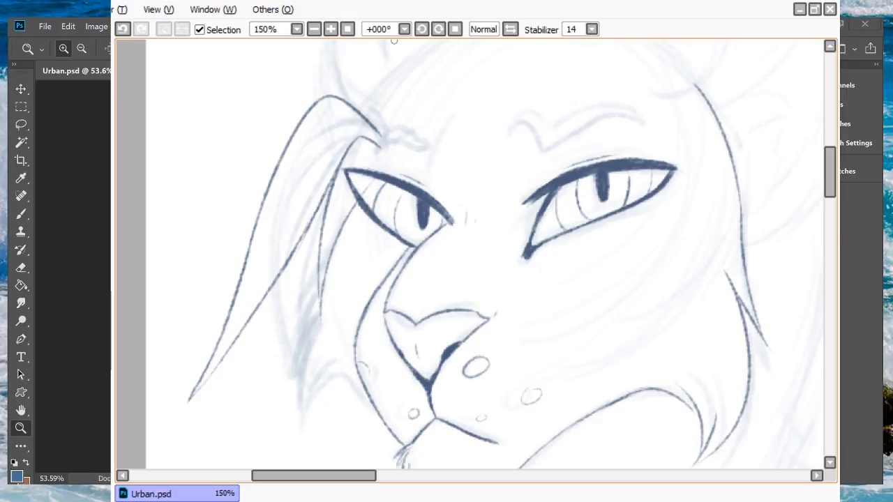
# Step: Check the head at a smaller scale, and erase the far eye's outer corner where the hair tuft overlaps it
pyautogui.click(314, 28)
pyautogui.click(314, 29)
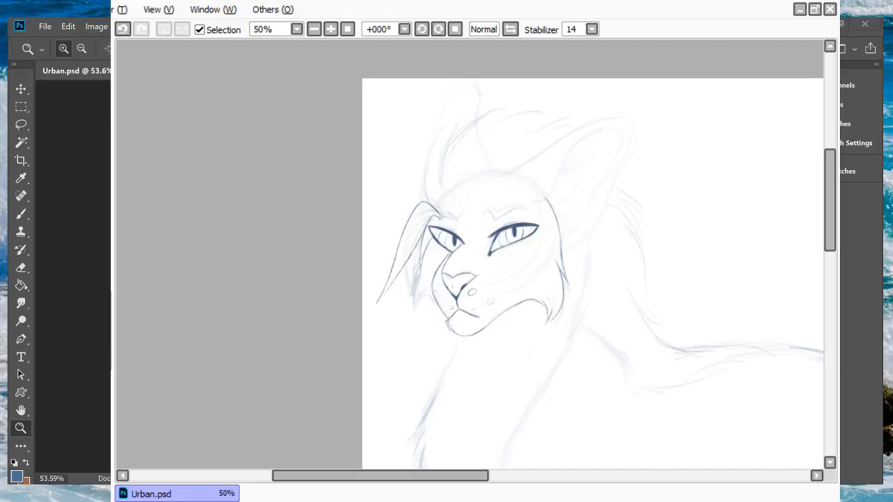
pyautogui.click(331, 29)
pyautogui.click(331, 28)
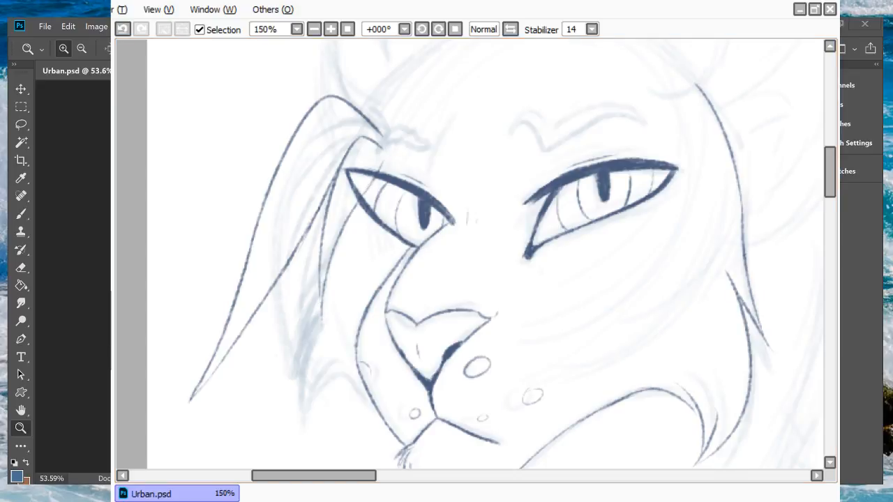
pyautogui.moveTo(342, 183)
pyautogui.mouseDown()
pyautogui.moveTo(362, 173)
pyautogui.moveTo(341, 204)
pyautogui.mouseUp()
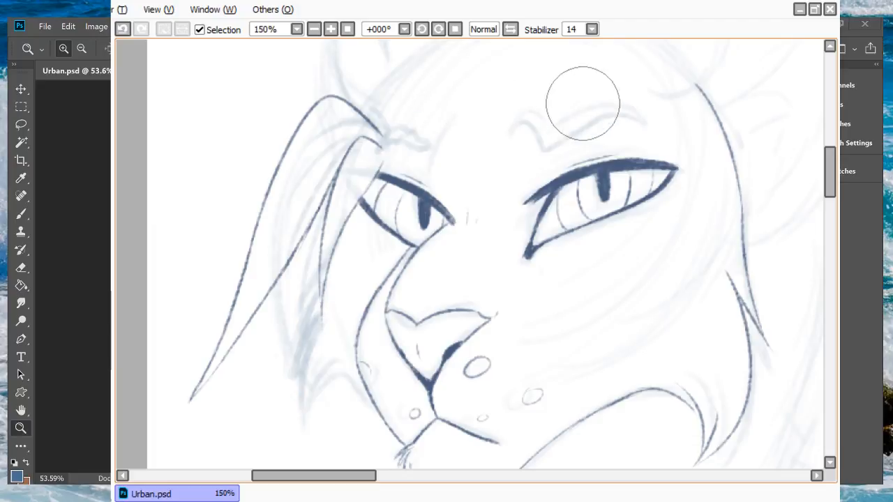
pyautogui.moveTo(830, 172); pyautogui.dragTo(829, 167)
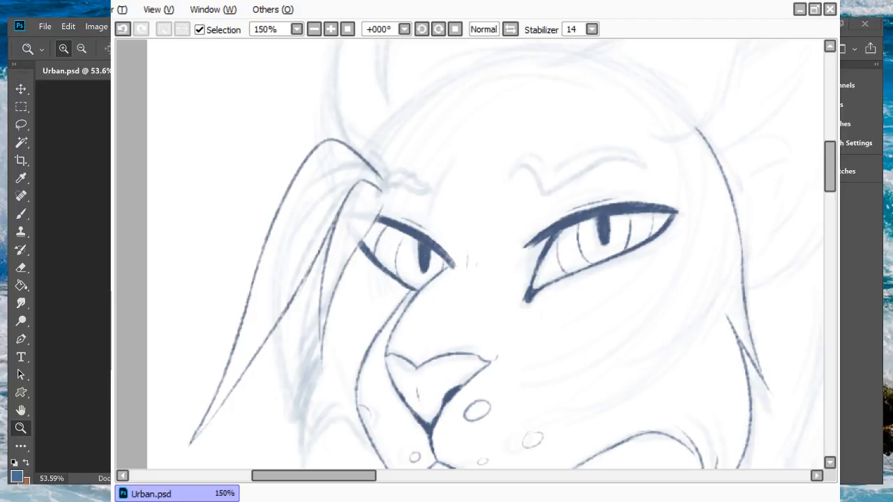
pyautogui.moveTo(829, 167); pyautogui.dragTo(829, 151)
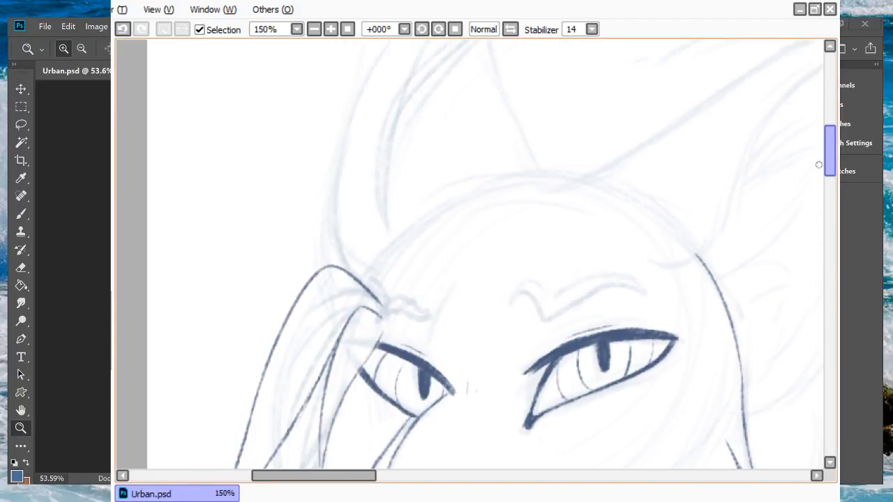
pyautogui.moveTo(311, 281); pyautogui.dragTo(343, 140)
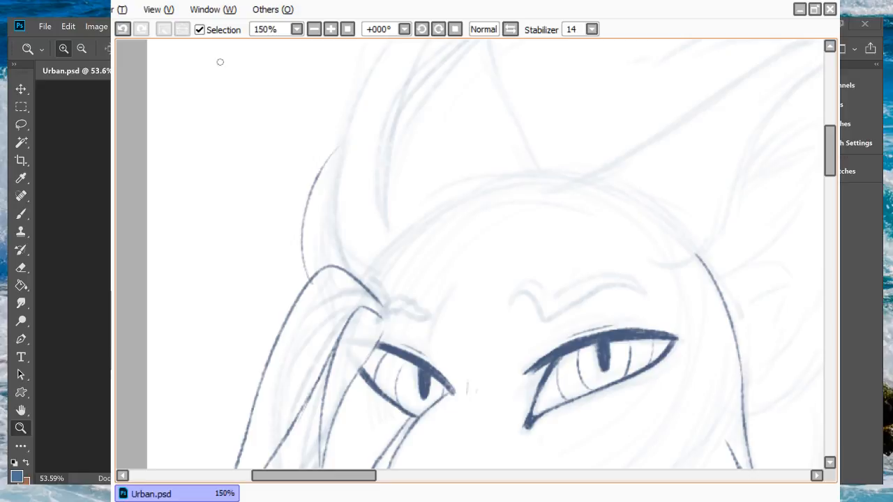
pyautogui.click(122, 29)
pyautogui.moveTo(318, 270)
pyautogui.mouseDown()
pyautogui.moveTo(327, 102)
pyautogui.moveTo(319, 202)
pyautogui.mouseUp()
pyautogui.scroll(3, 708, 140)
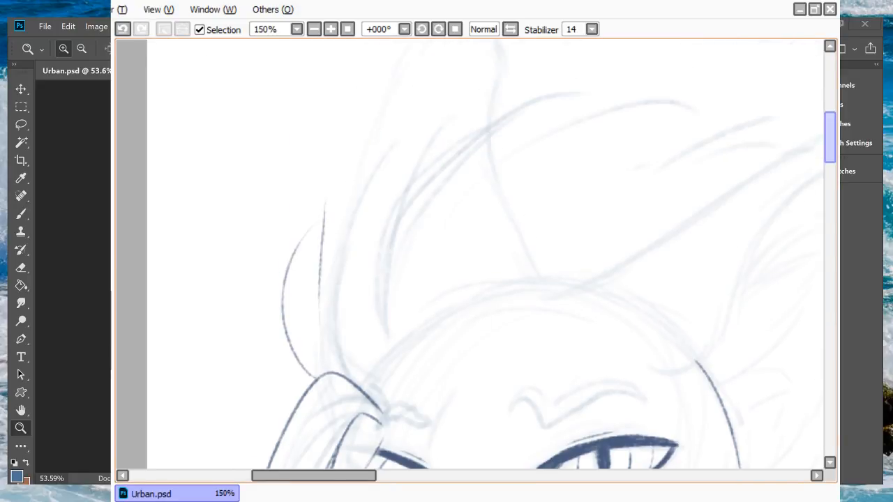
pyautogui.moveTo(319, 323)
pyautogui.mouseDown()
pyautogui.moveTo(338, 224)
pyautogui.moveTo(378, 151)
pyautogui.mouseUp()
pyautogui.moveTo(340, 272)
pyautogui.mouseDown()
pyautogui.moveTo(461, 112)
pyautogui.moveTo(516, 79)
pyautogui.mouseUp()
pyautogui.click(122, 29)
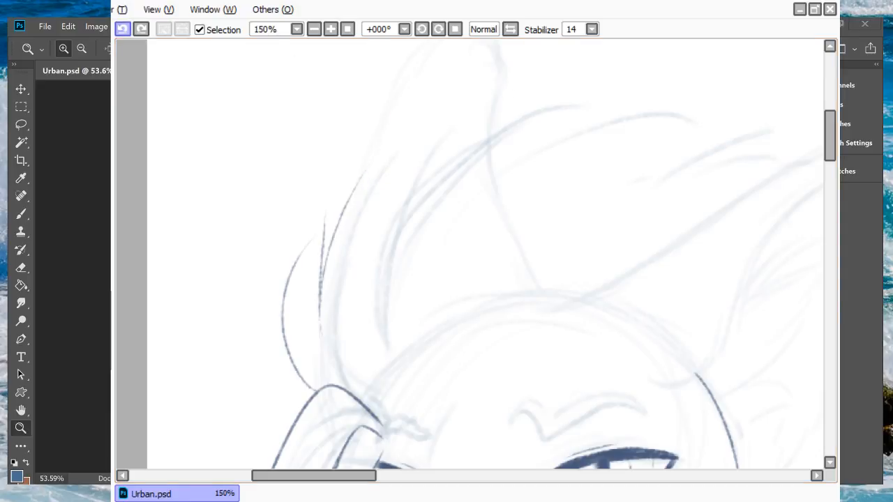
pyautogui.click(122, 30)
pyautogui.click(122, 30)
pyautogui.click(122, 30)
# Step: Review the inked head against the sketched body and tail of the whole cat
pyautogui.click(314, 29)
pyautogui.click(314, 30)
pyautogui.click(314, 29)
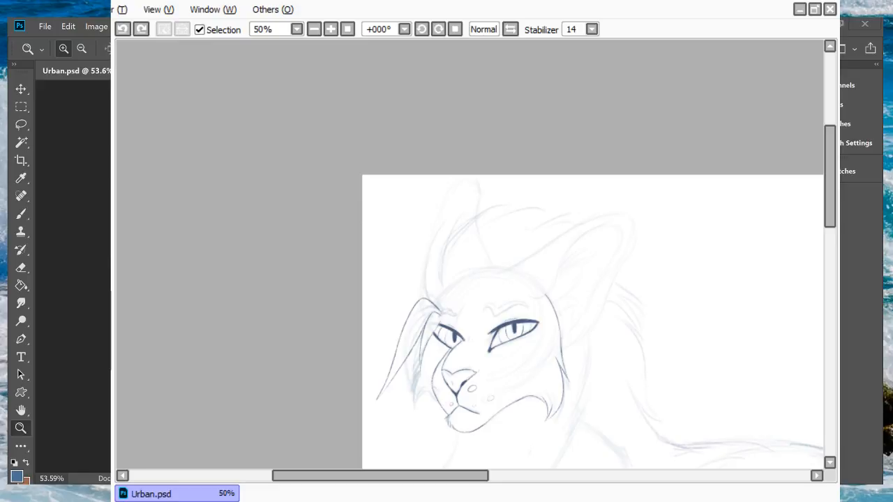
pyautogui.moveTo(418, 476); pyautogui.dragTo(453, 476)
pyautogui.moveTo(830, 176); pyautogui.dragTo(830, 204)
pyautogui.click(314, 29)
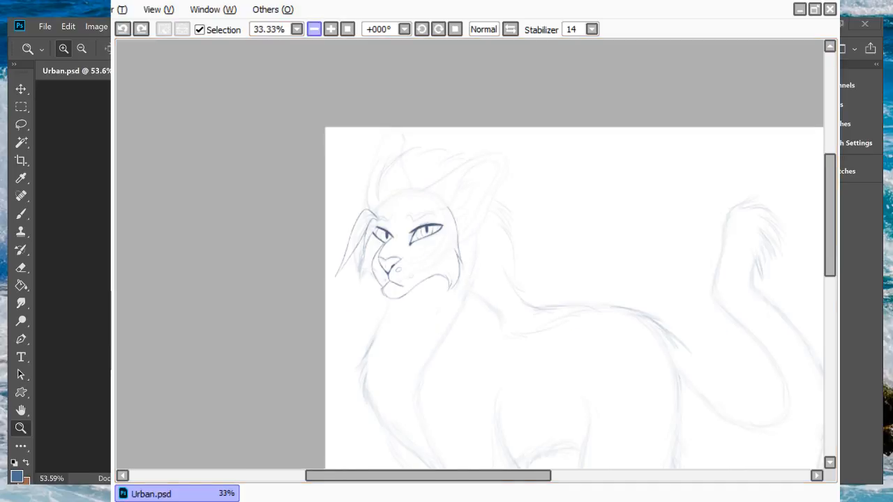
pyautogui.click(314, 29)
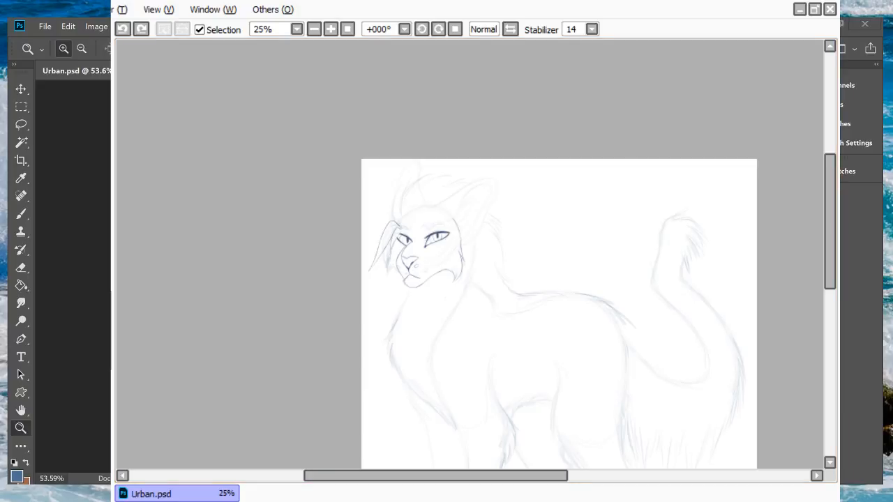
# Step: Switch to Photoshop, start a blank square document, and add an empty layer for sketching with the Brush tool
pyautogui.hotkey('alt', 'Tab')
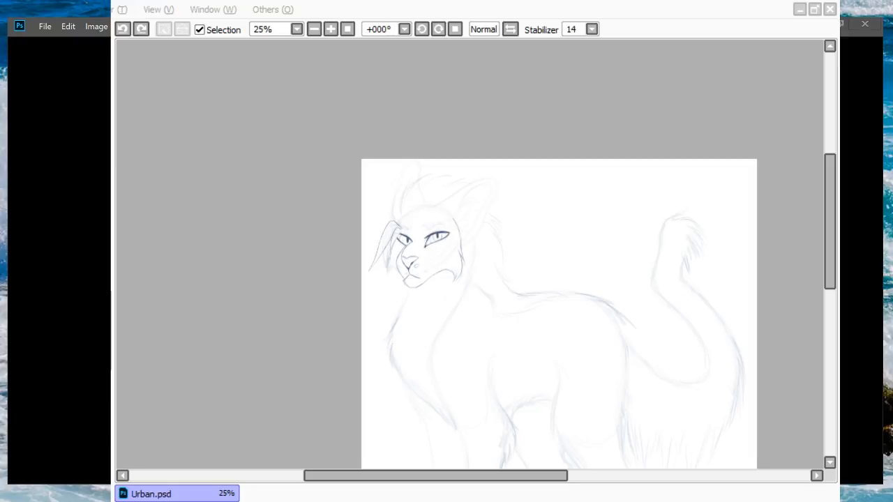
pyautogui.hotkey('alt', 'Tab')
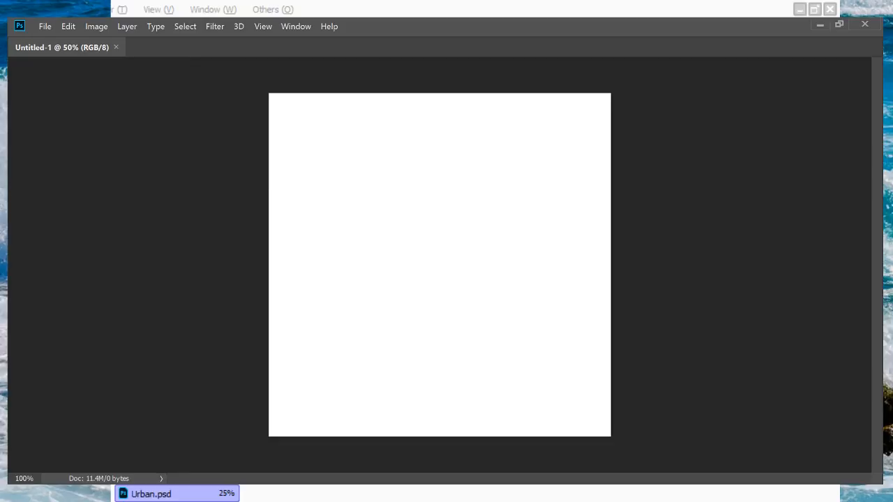
pyautogui.hotkey('ctrl', 'shift', 'alt', 'n')
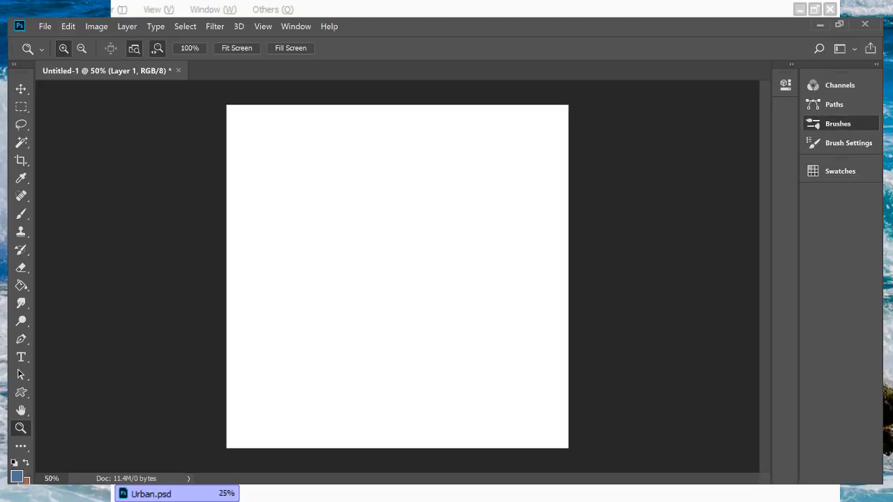
pyautogui.press('b')
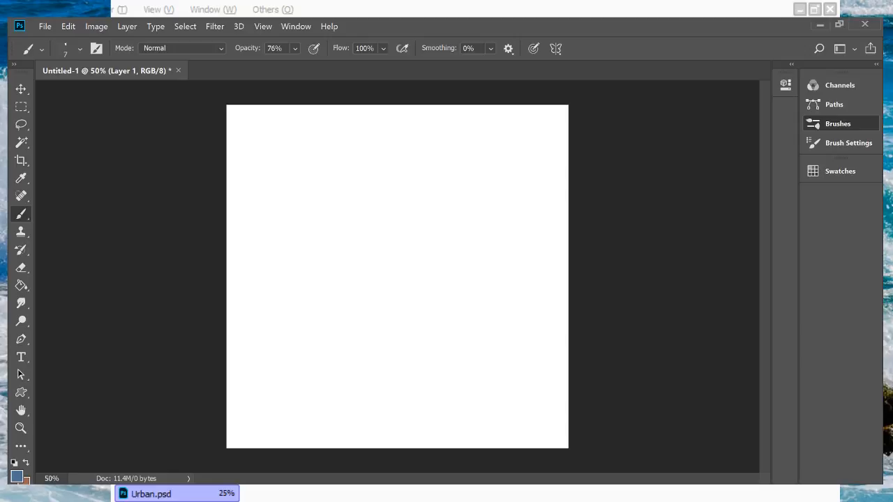
pyautogui.moveTo(441, 161)
pyautogui.mouseDown()
pyautogui.moveTo(434, 155)
pyautogui.moveTo(412, 180)
pyautogui.moveTo(407, 171)
pyautogui.moveTo(417, 178)
pyautogui.mouseUp()
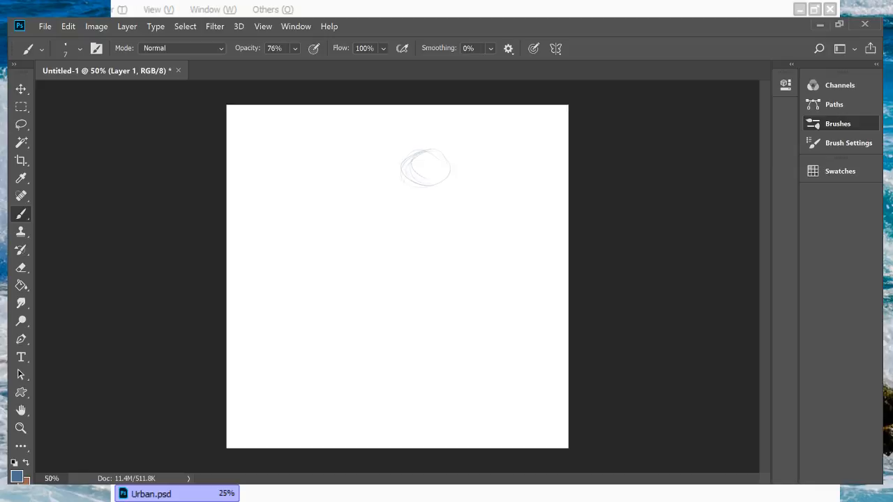
pyautogui.moveTo(401, 169)
pyautogui.mouseDown()
pyautogui.moveTo(398, 193)
pyautogui.moveTo(413, 168)
pyautogui.moveTo(415, 196)
pyautogui.moveTo(397, 199)
pyautogui.moveTo(417, 192)
pyautogui.mouseUp()
pyautogui.moveTo(423, 170); pyautogui.dragTo(421, 194)
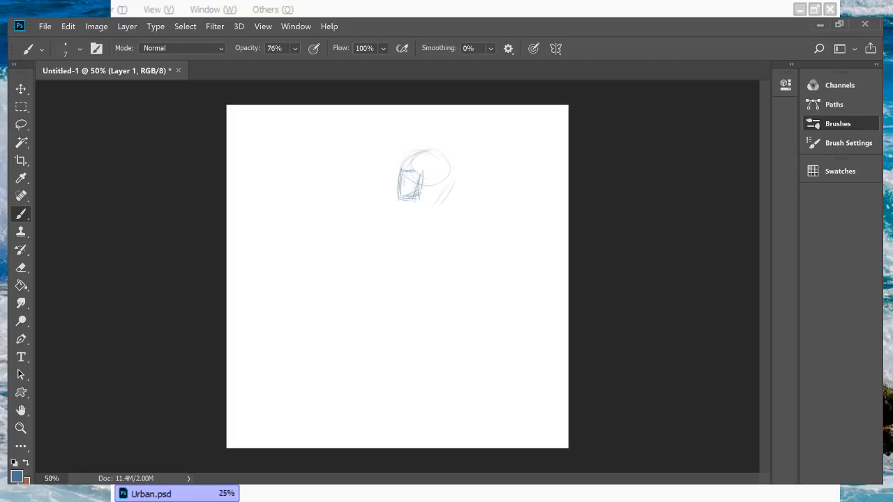
pyautogui.moveTo(450, 163)
pyautogui.mouseDown()
pyautogui.moveTo(423, 216)
pyautogui.moveTo(382, 230)
pyautogui.mouseUp()
pyautogui.hotkey('ctrl', 'z')
pyautogui.hotkey('ctrl', 'z')
pyautogui.hotkey('ctrl', 'z')
pyautogui.hotkey('ctrl', 'z')
pyautogui.hotkey('ctrl', 'z')
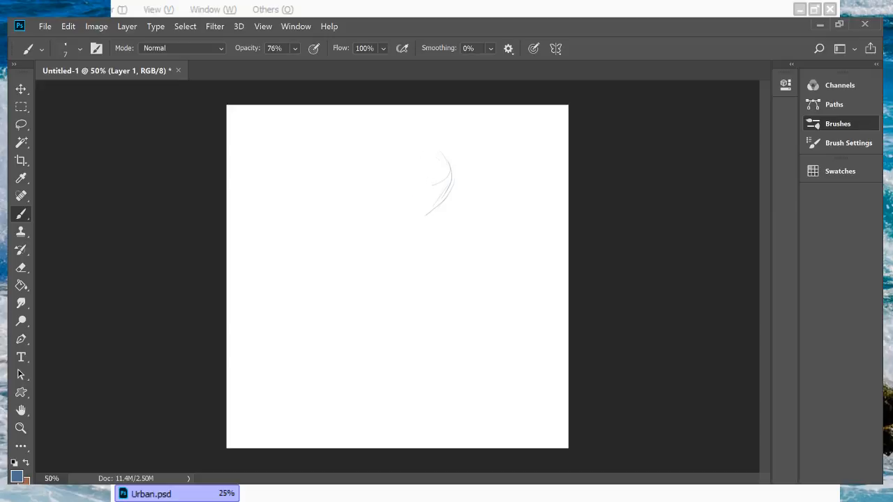
pyautogui.hotkey('ctrl', 'z')
pyautogui.hotkey('ctrl', 'z')
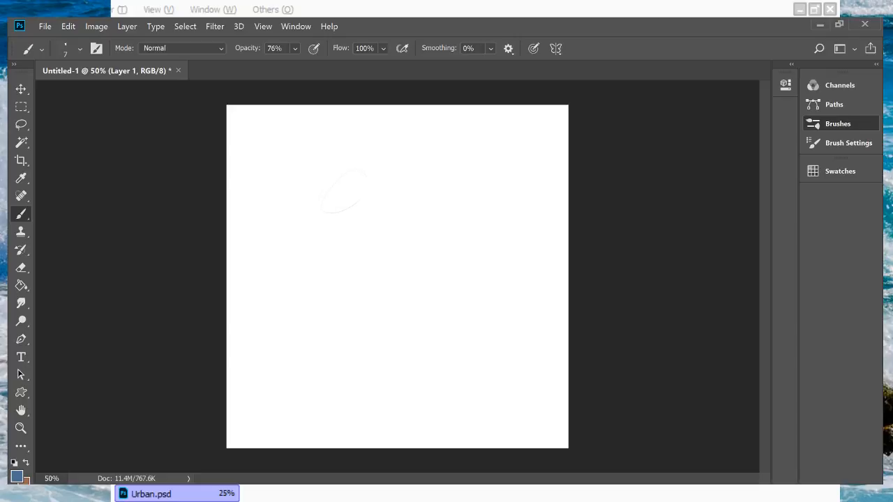
# Step: Sketch a slanted head oval inside a large skull arc with chest strokes beneath, and undo the last chest strokes
pyautogui.moveTo(343, 173)
pyautogui.mouseDown()
pyautogui.moveTo(325, 214)
pyautogui.moveTo(337, 217)
pyautogui.mouseUp()
pyautogui.moveTo(340, 174); pyautogui.dragTo(321, 205)
pyautogui.moveTo(351, 171)
pyautogui.mouseDown()
pyautogui.moveTo(387, 176)
pyautogui.moveTo(400, 204)
pyautogui.moveTo(393, 230)
pyautogui.moveTo(341, 230)
pyautogui.moveTo(315, 257)
pyautogui.moveTo(319, 250)
pyautogui.mouseUp()
pyautogui.moveTo(337, 237); pyautogui.dragTo(307, 261)
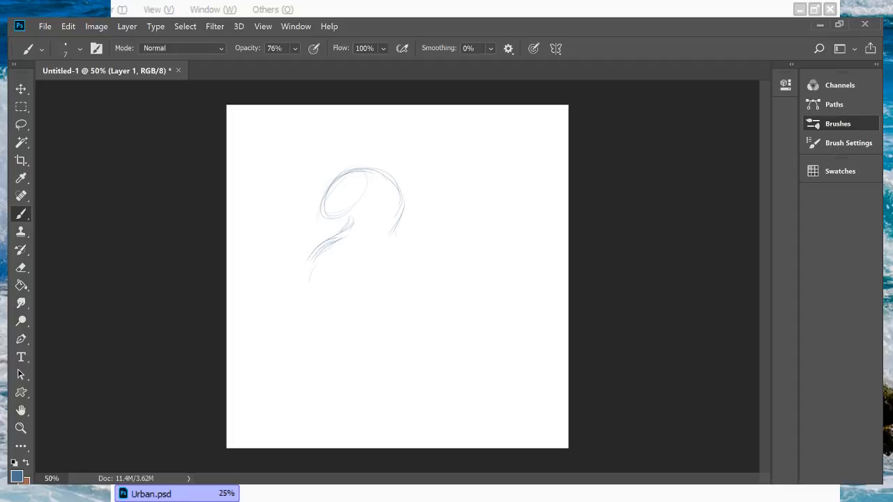
pyautogui.hotkey('ctrl', 'z')
pyautogui.hotkey('ctrl', 'z')
# Step: Sketch a flowing S-shaped line from the back of the head down a front leg, and shift the sketch up and left
pyautogui.moveTo(403, 214)
pyautogui.mouseDown()
pyautogui.moveTo(401, 238)
pyautogui.moveTo(378, 242)
pyautogui.moveTo(346, 271)
pyautogui.moveTo(338, 304)
pyautogui.moveTo(347, 322)
pyautogui.mouseUp()
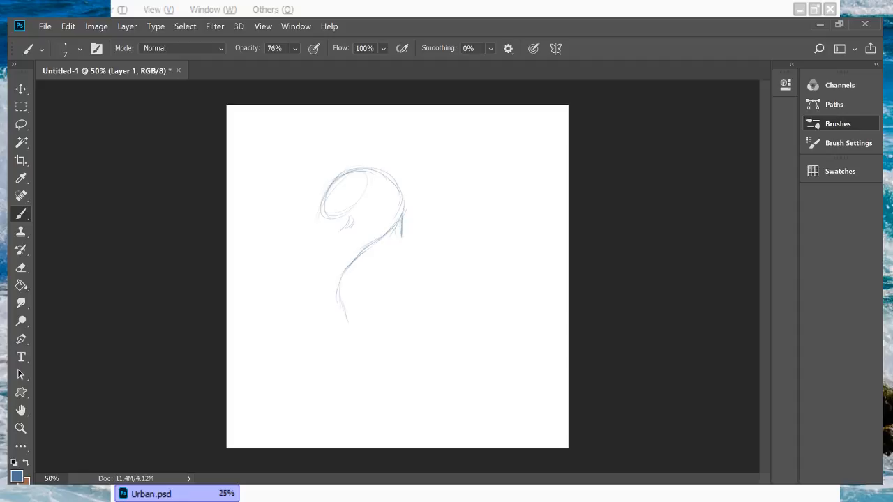
pyautogui.moveTo(353, 261)
pyautogui.mouseDown()
pyautogui.moveTo(335, 286)
pyautogui.moveTo(354, 331)
pyautogui.moveTo(367, 408)
pyautogui.mouseUp()
pyautogui.moveTo(364, 368); pyautogui.dragTo(363, 424)
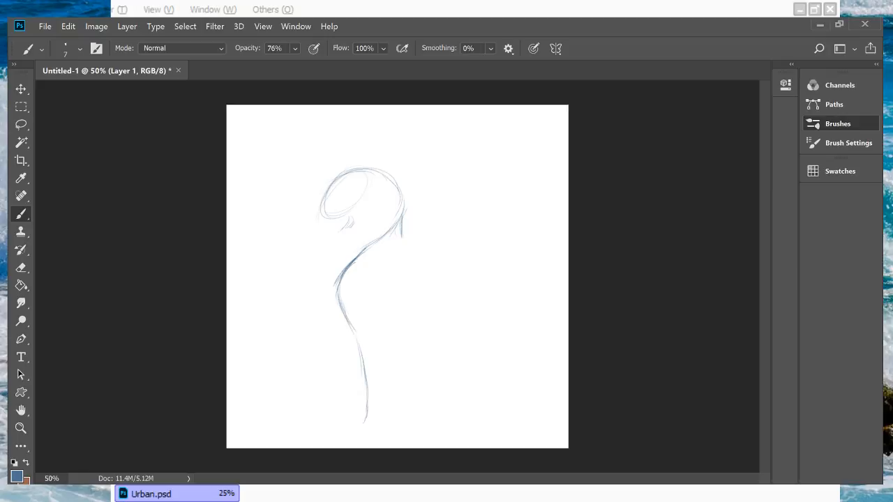
pyautogui.moveTo(368, 392); pyautogui.dragTo(363, 434)
pyautogui.press('v')
pyautogui.moveTo(363, 279); pyautogui.dragTo(352, 256)
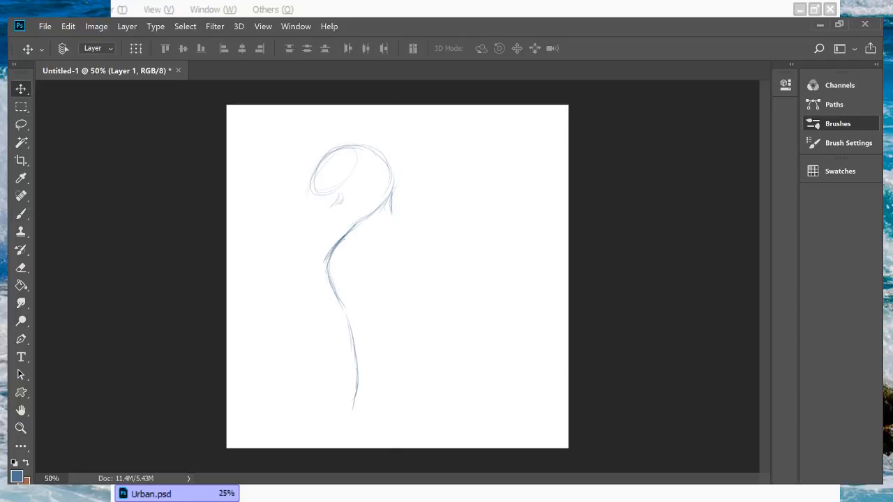
# Step: Sketch a rounded paw at the foot of the leg line, and draw the leg's rear edge up past the bent joint
pyautogui.press('b')
pyautogui.moveTo(355, 340); pyautogui.dragTo(354, 410)
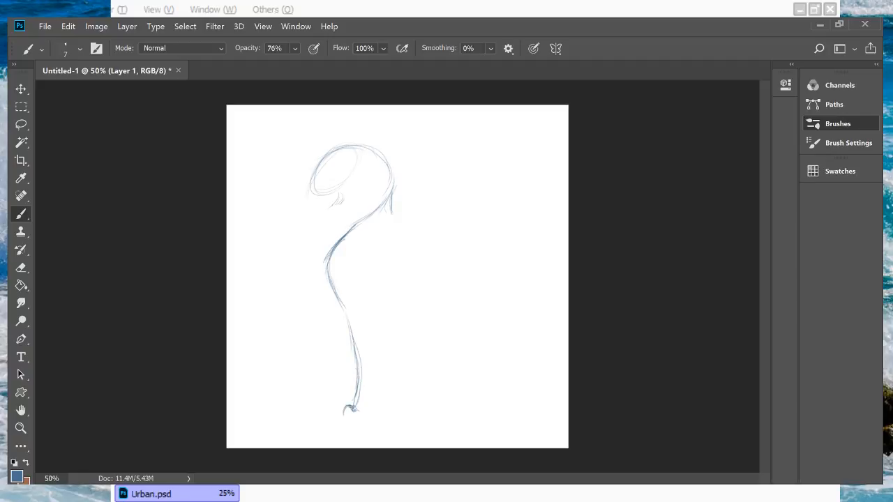
pyautogui.moveTo(346, 406)
pyautogui.mouseDown()
pyautogui.moveTo(349, 417)
pyautogui.moveTo(364, 419)
pyautogui.moveTo(340, 410)
pyautogui.moveTo(357, 421)
pyautogui.moveTo(375, 410)
pyautogui.mouseUp()
pyautogui.moveTo(379, 360); pyautogui.dragTo(378, 409)
pyautogui.moveTo(377, 329)
pyautogui.mouseDown()
pyautogui.moveTo(377, 405)
pyautogui.moveTo(377, 348)
pyautogui.mouseUp()
pyautogui.moveTo(381, 287)
pyautogui.mouseDown()
pyautogui.moveTo(385, 314)
pyautogui.moveTo(378, 297)
pyautogui.mouseUp()
pyautogui.moveTo(377, 258); pyautogui.dragTo(371, 284)
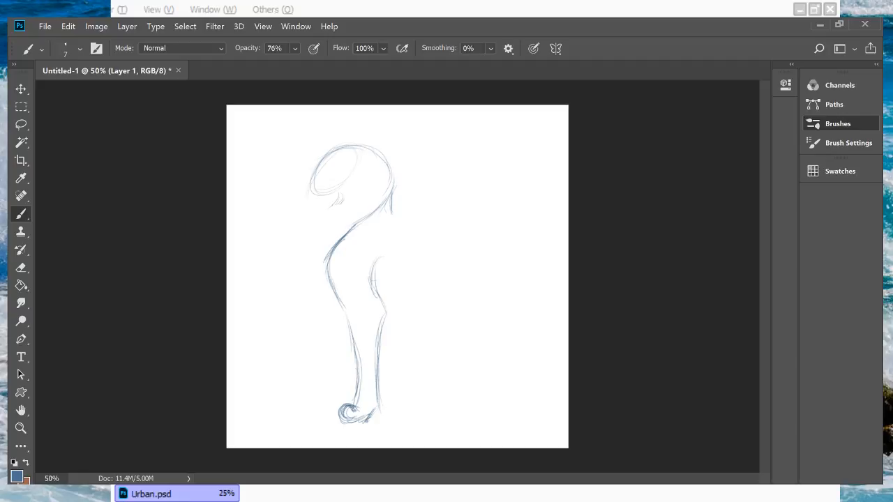
# Step: Sketch the face's front contour, slanted eye, nose and muzzle on the head oval
pyautogui.moveTo(350, 146)
pyautogui.mouseDown()
pyautogui.moveTo(311, 157)
pyautogui.moveTo(306, 213)
pyautogui.mouseUp()
pyautogui.moveTo(316, 192); pyautogui.dragTo(310, 202)
pyautogui.moveTo(327, 166); pyautogui.dragTo(319, 178)
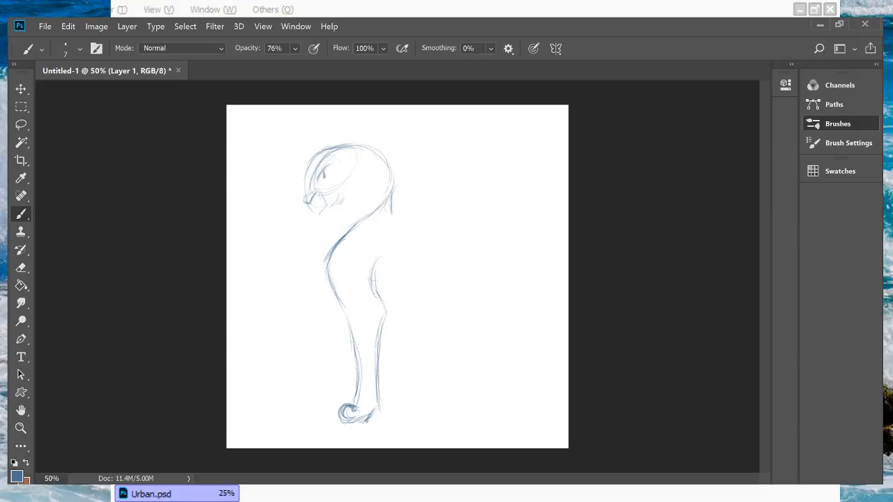
pyautogui.moveTo(331, 171); pyautogui.dragTo(324, 178)
pyautogui.moveTo(332, 190); pyautogui.dragTo(325, 204)
pyautogui.moveTo(323, 150); pyautogui.dragTo(299, 184)
pyautogui.hotkey('ctrl', 'z')
pyautogui.moveTo(296, 193); pyautogui.dragTo(296, 211)
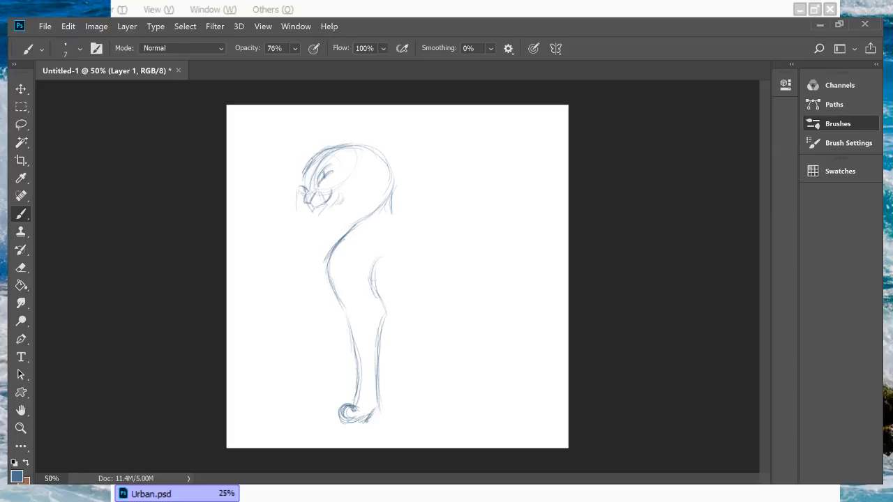
# Step: Discard the entire figure sketch, and provide a fresh empty layer
pyautogui.hotkey('ctrl', 'z')
pyautogui.hotkey('ctrl', 'z')
pyautogui.hotkey('ctrl', 'z')
pyautogui.hotkey('ctrl', 'z')
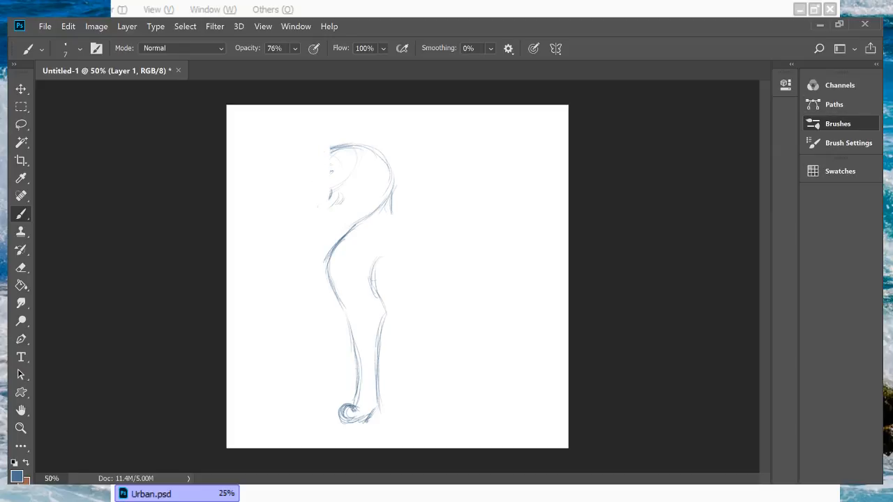
pyautogui.press('Delete')
pyautogui.hotkey('ctrl', 'alt', 'shift', 'n')
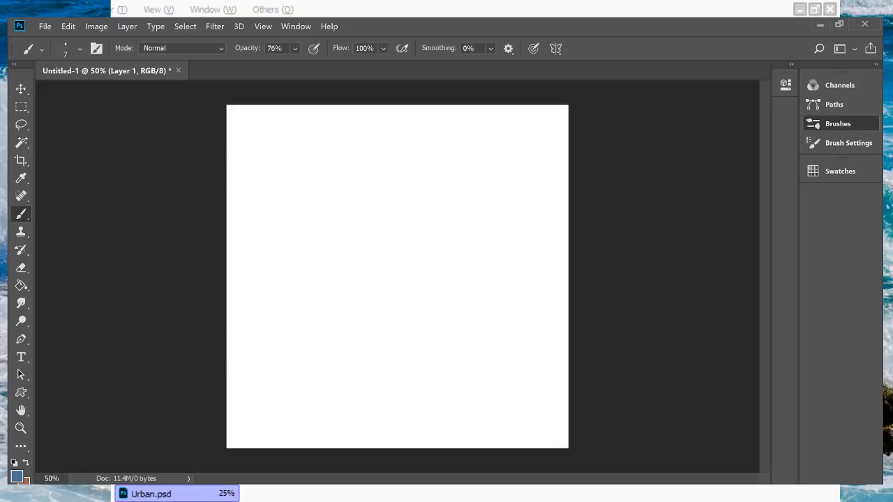
# Step: Sketch a loose head circle, undo the first muzzle strokes, and redraw the muzzle as a slanted box at the circle's lower front
pyautogui.moveTo(356, 200)
pyautogui.mouseDown()
pyautogui.moveTo(309, 207)
pyautogui.moveTo(362, 238)
pyautogui.moveTo(334, 171)
pyautogui.mouseUp()
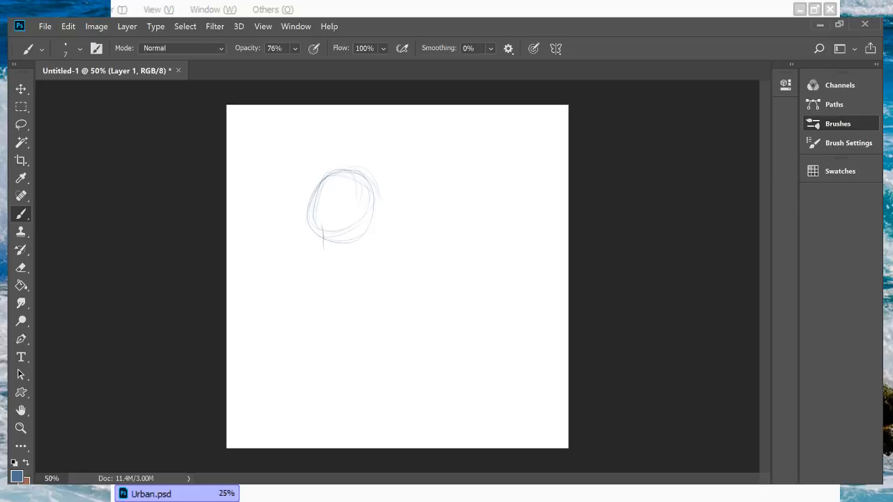
pyautogui.moveTo(323, 227)
pyautogui.mouseDown()
pyautogui.moveTo(346, 224)
pyautogui.moveTo(332, 225)
pyautogui.moveTo(340, 224)
pyautogui.moveTo(315, 258)
pyautogui.moveTo(309, 249)
pyautogui.mouseUp()
pyautogui.hotkey('ctrl', 'z')
pyautogui.hotkey('ctrl', 'z')
pyautogui.hotkey('ctrl', 'z')
pyautogui.hotkey('ctrl', 'z')
pyautogui.hotkey('ctrl', 'z')
pyautogui.moveTo(312, 226)
pyautogui.mouseDown()
pyautogui.moveTo(315, 257)
pyautogui.moveTo(326, 224)
pyautogui.moveTo(342, 220)
pyautogui.moveTo(344, 259)
pyautogui.mouseUp()
pyautogui.moveTo(343, 225)
pyautogui.mouseDown()
pyautogui.moveTo(344, 252)
pyautogui.moveTo(318, 269)
pyautogui.moveTo(345, 250)
pyautogui.mouseUp()
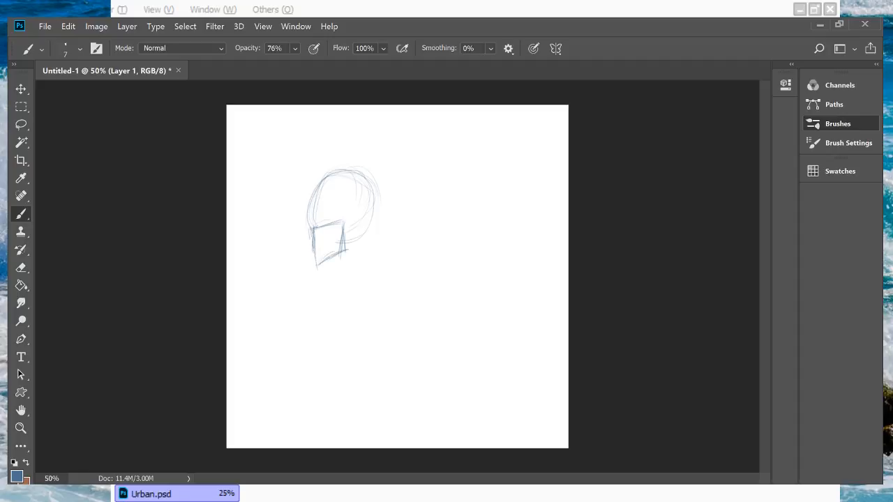
# Step: Sketch a narrow slanted eye with a slit pupil above the muzzle box, and mirror the canvas horizontally
pyautogui.hotkey('ctrl', 'space')
pyautogui.moveTo(342, 147)
pyautogui.mouseDown()
pyautogui.moveTo(390, 146)
pyautogui.moveTo(380, 146)
pyautogui.mouseUp()
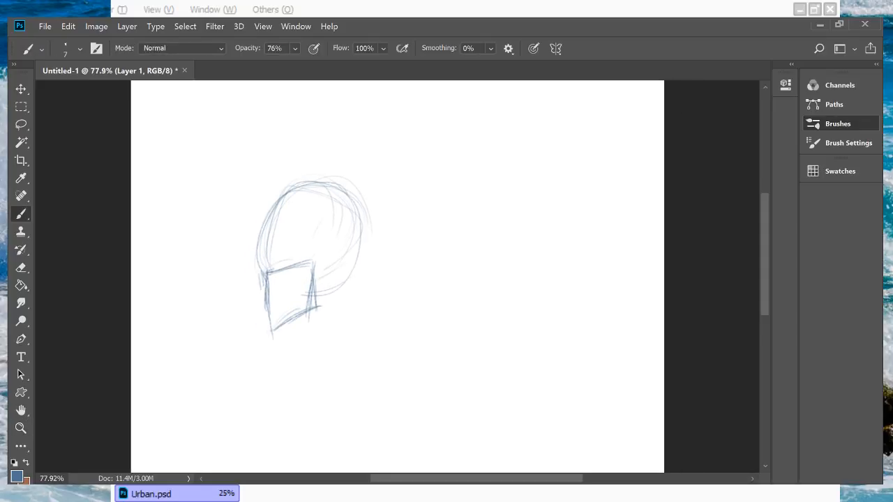
pyautogui.moveTo(322, 219)
pyautogui.mouseDown()
pyautogui.moveTo(310, 242)
pyautogui.moveTo(342, 215)
pyautogui.moveTo(369, 217)
pyautogui.moveTo(315, 247)
pyautogui.mouseUp()
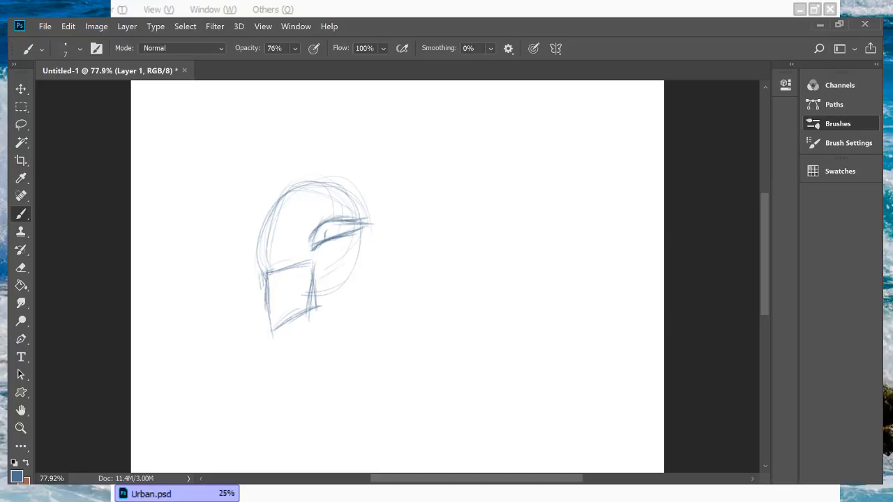
pyautogui.hotkey('ctrl', 'z')
pyautogui.moveTo(318, 245)
pyautogui.mouseDown()
pyautogui.moveTo(332, 237)
pyautogui.moveTo(327, 224)
pyautogui.moveTo(359, 224)
pyautogui.moveTo(325, 221)
pyautogui.moveTo(352, 216)
pyautogui.moveTo(321, 224)
pyautogui.moveTo(313, 236)
pyautogui.mouseUp()
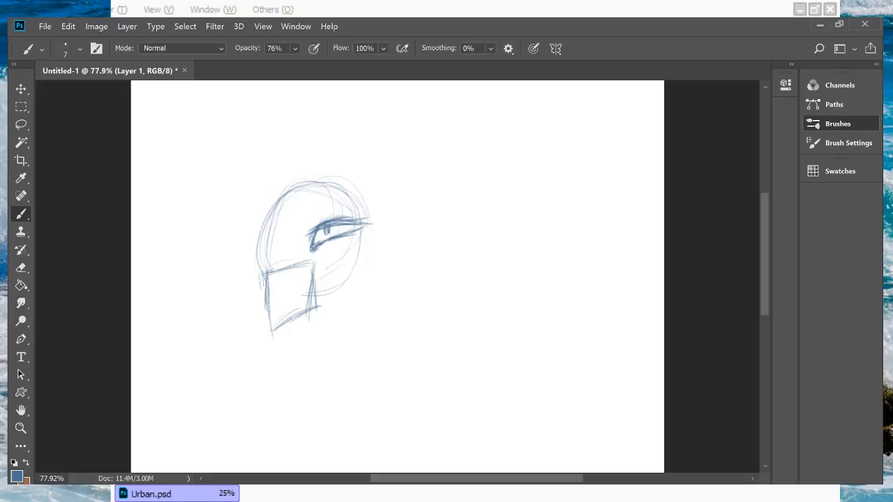
pyautogui.hotkey('ctrl', 'shift', 'h')
pyautogui.moveTo(476, 479)
pyautogui.mouseDown()
pyautogui.moveTo(514, 478)
pyautogui.moveTo(497, 478)
pyautogui.mouseUp()
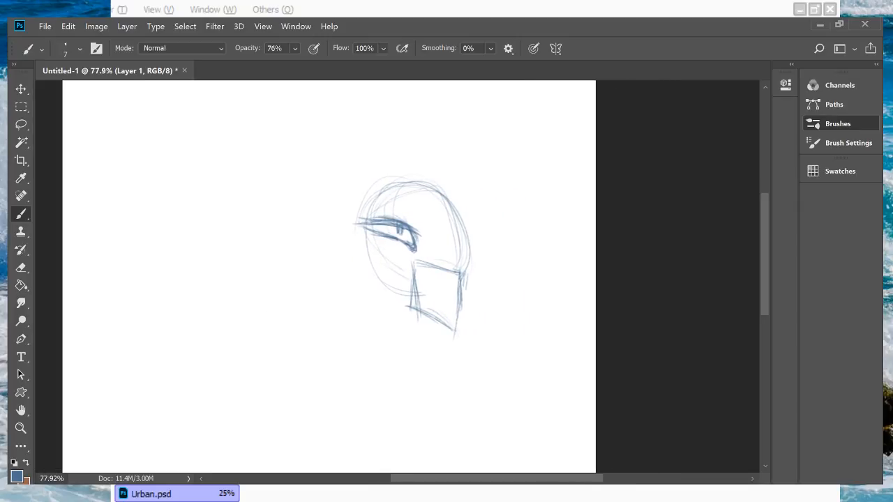
# Step: Sketch an angular triangular nose at the upper front corner of the muzzle box, mirroring the canvas before and after
pyautogui.hotkey('ctrl', 'shift', 'h')
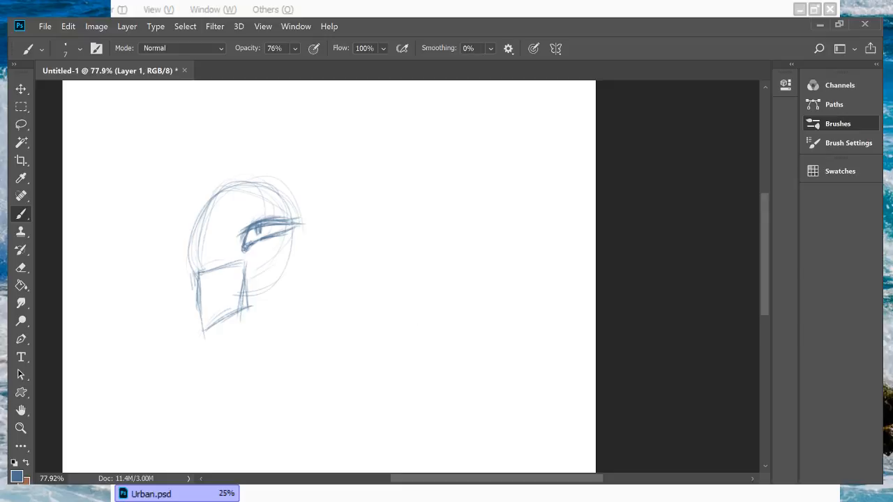
pyautogui.moveTo(497, 478); pyautogui.dragTo(474, 479)
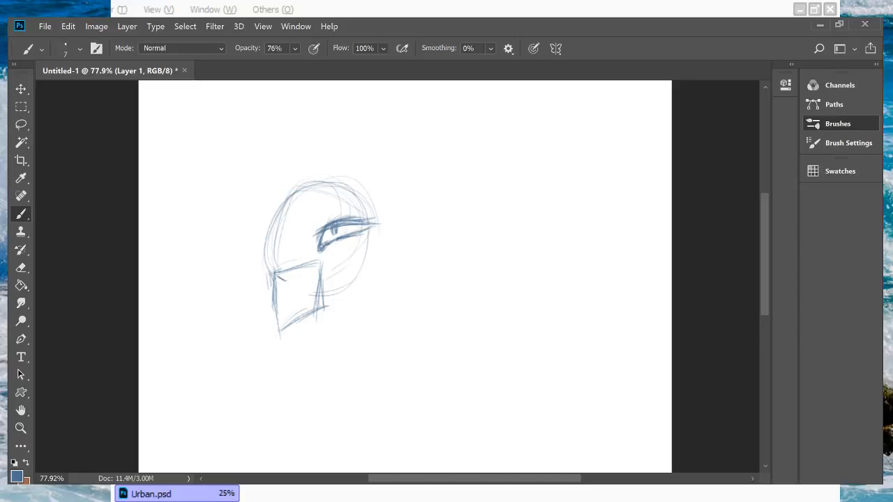
pyautogui.moveTo(287, 279)
pyautogui.mouseDown()
pyautogui.moveTo(306, 263)
pyautogui.moveTo(297, 266)
pyautogui.moveTo(300, 283)
pyautogui.moveTo(281, 286)
pyautogui.moveTo(293, 293)
pyautogui.mouseUp()
pyautogui.moveTo(281, 261)
pyautogui.mouseDown()
pyautogui.moveTo(277, 274)
pyautogui.moveTo(289, 252)
pyautogui.mouseUp()
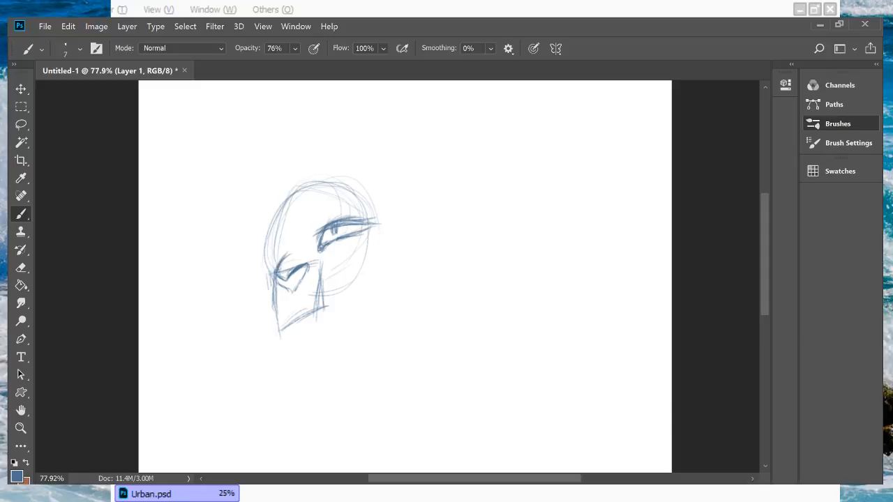
pyautogui.hotkey('ctrl', 'shift', 'h')
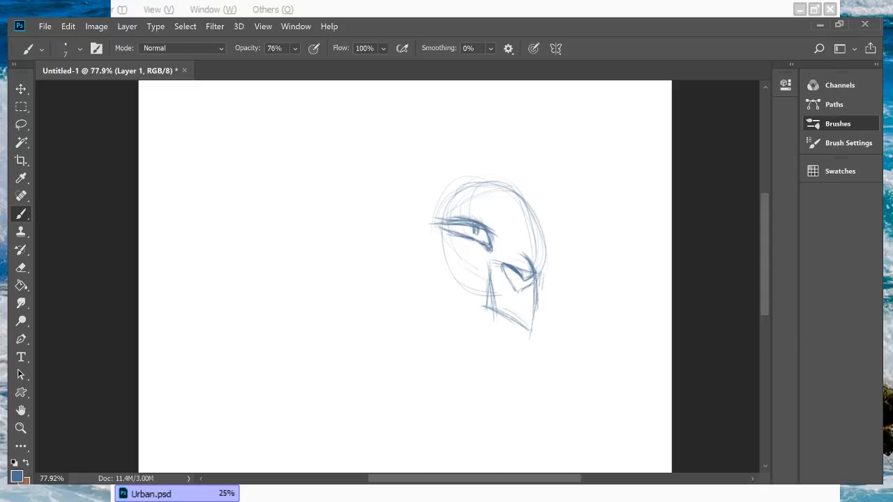
# Step: Sketch the brow contour and a narrow far eye beside the nose bridge, then mirror the canvas
pyautogui.moveTo(523, 210); pyautogui.dragTo(535, 255)
pyautogui.hscroll(2, 397, 276)
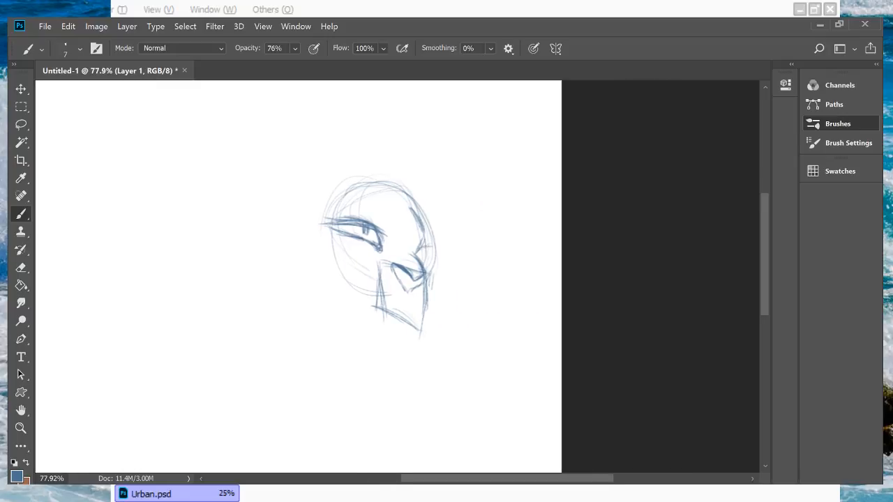
pyautogui.moveTo(417, 248)
pyautogui.mouseDown()
pyautogui.moveTo(443, 245)
pyautogui.moveTo(451, 257)
pyautogui.moveTo(442, 260)
pyautogui.mouseUp()
pyautogui.hotkey('ctrl', 'shift', 'h')
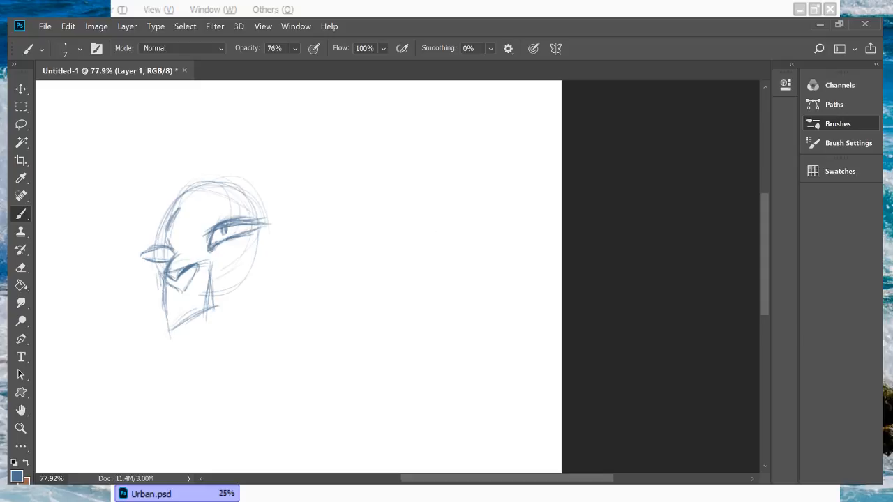
pyautogui.press('.')
pyautogui.press(',')
pyautogui.hscroll(-2, 398, 276)
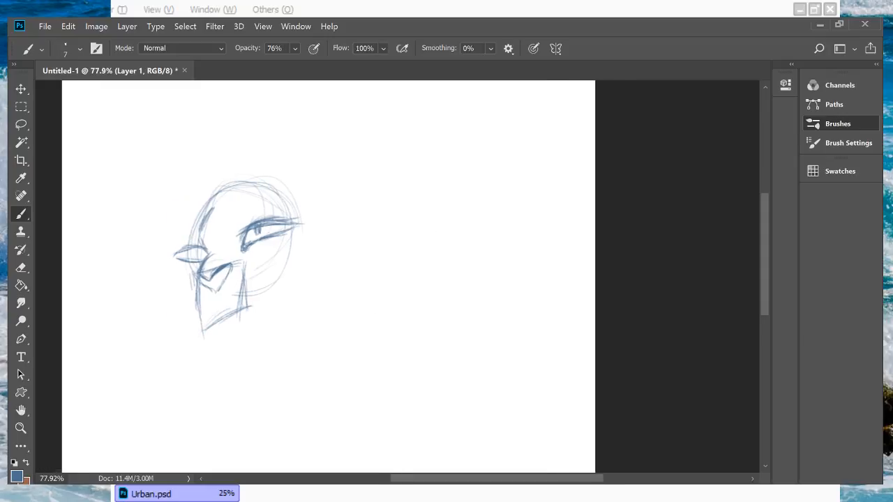
# Step: Darken the far eye with a pupil, and sketch the nose's side and mouth line below it
pyautogui.moveTo(217, 245)
pyautogui.mouseDown()
pyautogui.moveTo(232, 242)
pyautogui.moveTo(198, 262)
pyautogui.mouseUp()
pyautogui.moveTo(227, 260); pyautogui.dragTo(218, 262)
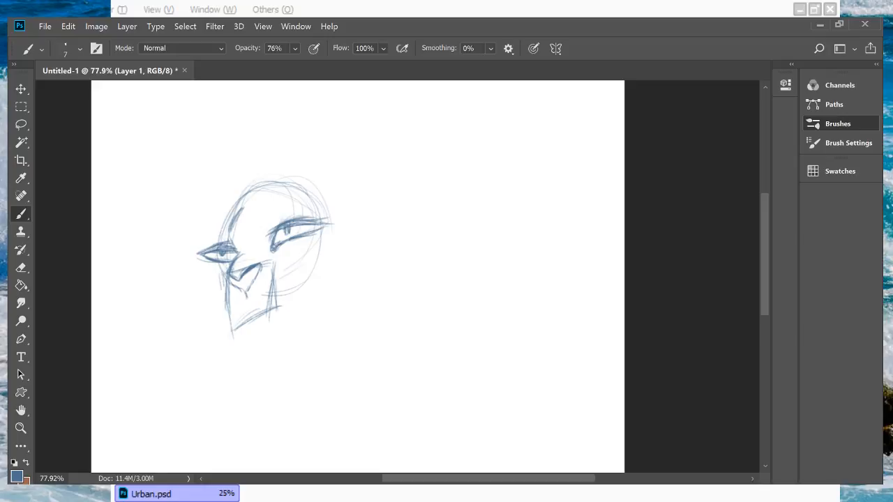
pyautogui.moveTo(242, 299)
pyautogui.mouseDown()
pyautogui.moveTo(259, 307)
pyautogui.moveTo(265, 300)
pyautogui.mouseUp()
pyautogui.moveTo(258, 266)
pyautogui.mouseDown()
pyautogui.moveTo(250, 284)
pyautogui.moveTo(227, 279)
pyautogui.moveTo(262, 265)
pyautogui.moveTo(252, 286)
pyautogui.moveTo(240, 287)
pyautogui.moveTo(261, 299)
pyautogui.mouseUp()
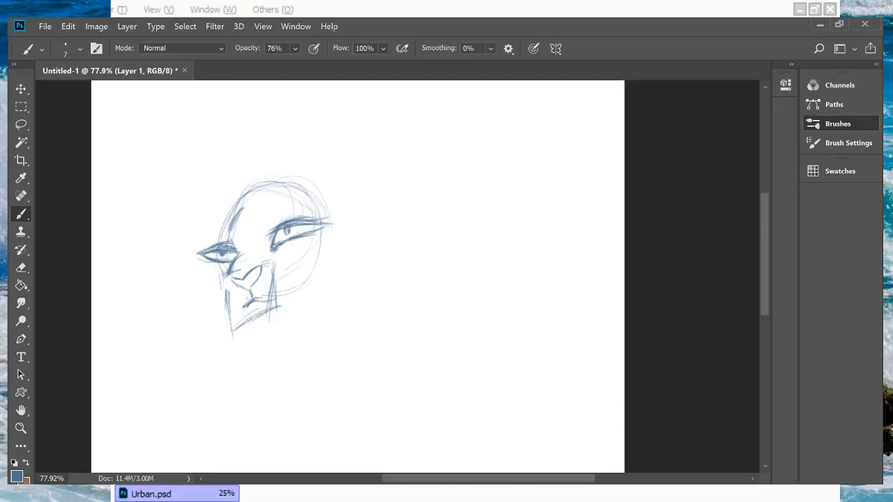
# Step: Remove both eyes, the nose, the mouth and the muzzle box, keeping only loose arcs of the head circle
pyautogui.hotkey('ctrl', 'z')
pyautogui.hotkey('ctrl', 'z')
pyautogui.hotkey('ctrl', 'z')
pyautogui.hotkey('ctrl', 'z')
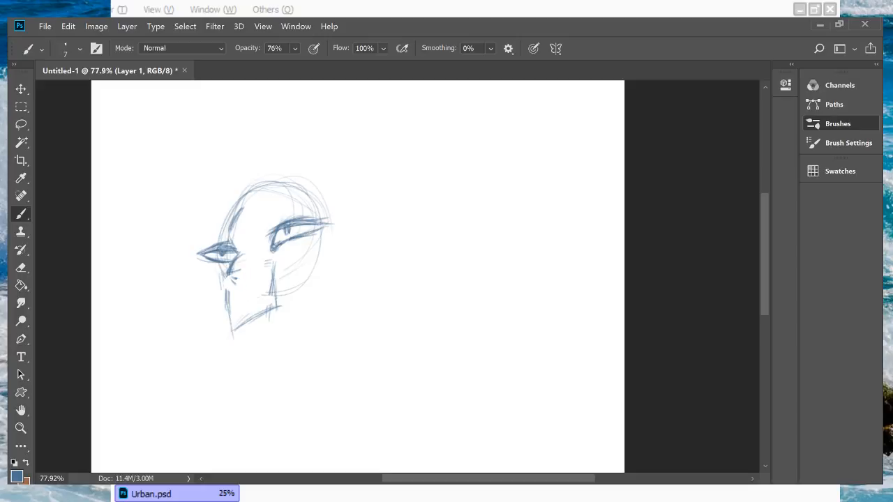
pyautogui.hotkey('ctrl', 'z')
pyautogui.hotkey('ctrl', 'z')
pyautogui.hotkey('ctrl', 'z')
pyautogui.hotkey('ctrl', 'z')
pyautogui.hotkey('ctrl', 'z')
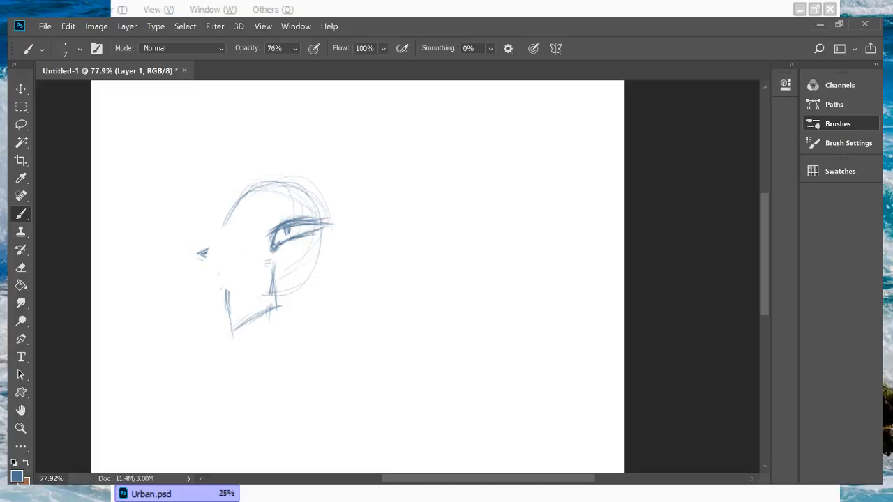
pyautogui.hotkey('ctrl', 'z')
pyautogui.hotkey('ctrl', 'z')
pyautogui.hotkey('ctrl', 'z')
pyautogui.hotkey('ctrl', 'z')
pyautogui.hotkey('ctrl', 'z')
pyautogui.hotkey('ctrl', 'z')
pyautogui.hotkey('ctrl', 'z')
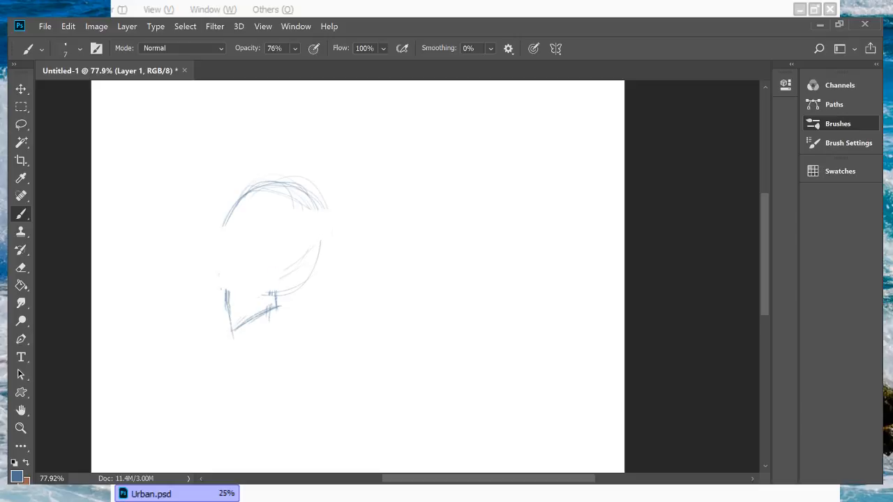
pyautogui.hotkey('ctrl', 'z')
pyautogui.hotkey('ctrl', 'z')
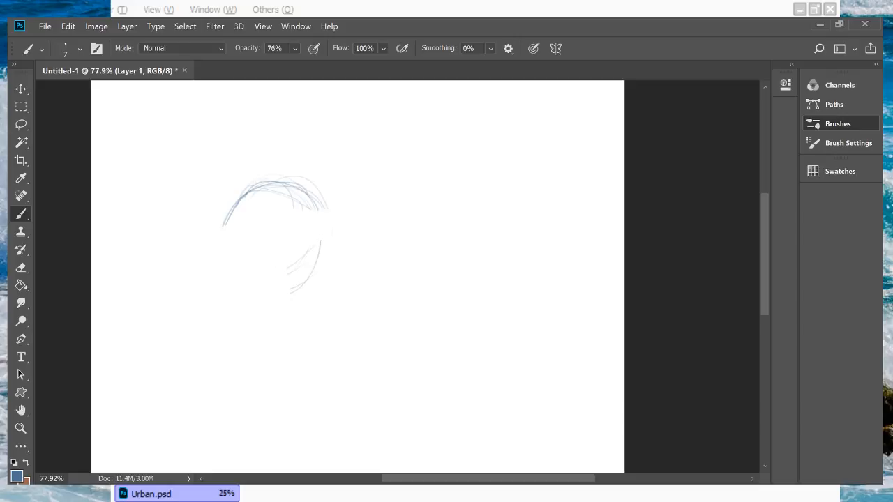
# Step: Redraw the head as a fuller loose circle, with repeated strokes along its front, back and lower edges
pyautogui.moveTo(248, 194); pyautogui.dragTo(221, 266)
pyautogui.moveTo(297, 189)
pyautogui.mouseDown()
pyautogui.moveTo(328, 259)
pyautogui.moveTo(242, 302)
pyautogui.moveTo(323, 228)
pyautogui.moveTo(286, 314)
pyautogui.mouseUp()
pyautogui.moveTo(331, 265); pyautogui.dragTo(293, 307)
pyautogui.moveTo(336, 228)
pyautogui.mouseDown()
pyautogui.moveTo(287, 301)
pyautogui.moveTo(268, 306)
pyautogui.mouseUp()
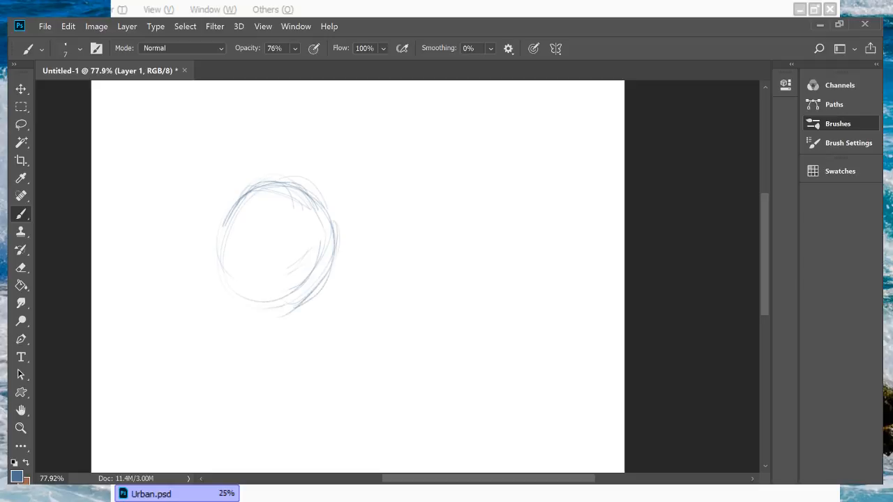
pyautogui.moveTo(221, 238); pyautogui.dragTo(242, 234)
pyautogui.moveTo(217, 244)
pyautogui.mouseDown()
pyautogui.moveTo(223, 260)
pyautogui.moveTo(243, 251)
pyautogui.mouseUp()
pyautogui.hotkey('ctrl', 'z')
pyautogui.hotkey('ctrl', 'z')
pyautogui.hotkey('ctrl', 'z')
pyautogui.hotkey('ctrl', 'z')
# Step: Sketch a slanted near eye inside the head circle with a heavy upper lid, lower lid and shaded pupil
pyautogui.moveTo(270, 237); pyautogui.dragTo(278, 212)
pyautogui.moveTo(269, 245)
pyautogui.mouseDown()
pyautogui.moveTo(280, 212)
pyautogui.moveTo(316, 214)
pyautogui.mouseUp()
pyautogui.moveTo(279, 226)
pyautogui.mouseDown()
pyautogui.moveTo(314, 218)
pyautogui.moveTo(296, 219)
pyautogui.moveTo(301, 214)
pyautogui.moveTo(309, 220)
pyautogui.mouseUp()
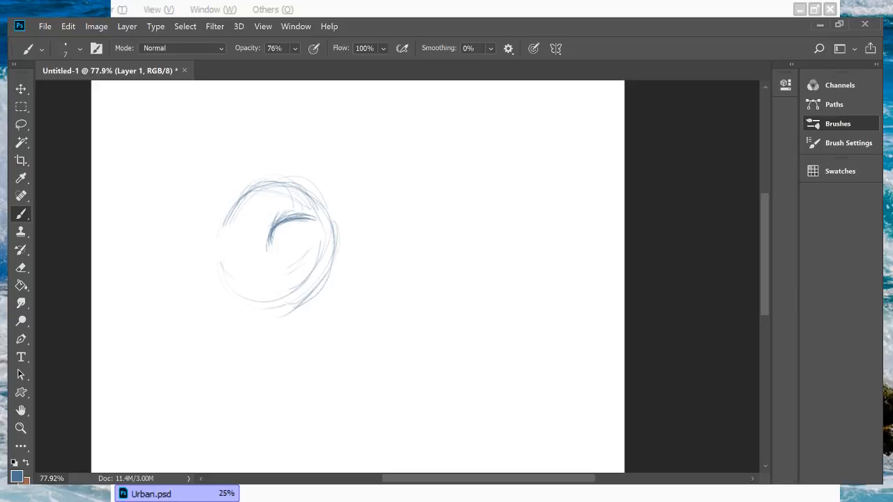
pyautogui.moveTo(291, 245)
pyautogui.mouseDown()
pyautogui.moveTo(319, 221)
pyautogui.moveTo(262, 263)
pyautogui.mouseUp()
pyautogui.moveTo(304, 223)
pyautogui.mouseDown()
pyautogui.moveTo(262, 241)
pyautogui.moveTo(279, 225)
pyautogui.moveTo(262, 237)
pyautogui.moveTo(274, 234)
pyautogui.mouseUp()
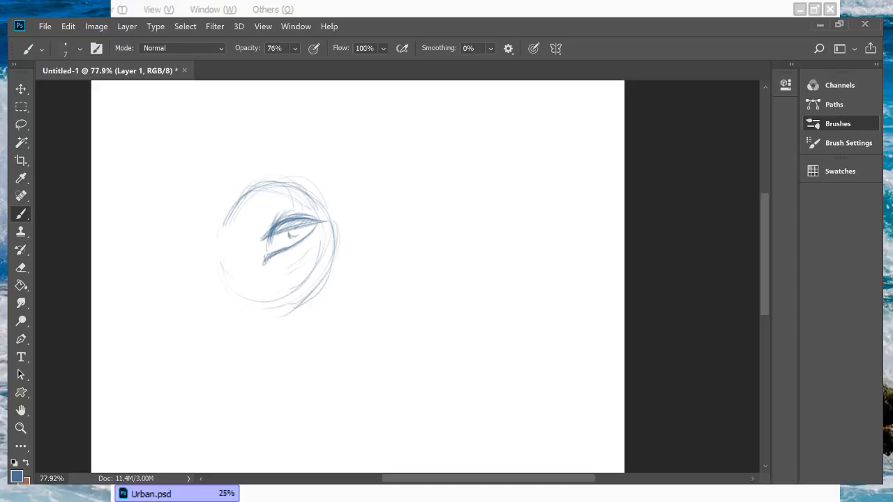
pyautogui.moveTo(301, 230); pyautogui.dragTo(298, 236)
# Step: Sketch the rounded muzzle, pointed nose and forehead contour along the head's front, and check them by mirroring the canvas twice
pyautogui.moveTo(237, 309); pyautogui.dragTo(246, 292)
pyautogui.moveTo(220, 291); pyautogui.dragTo(222, 305)
pyautogui.moveTo(229, 273)
pyautogui.mouseDown()
pyautogui.moveTo(222, 296)
pyautogui.moveTo(227, 263)
pyautogui.moveTo(216, 251)
pyautogui.moveTo(226, 211)
pyautogui.moveTo(219, 226)
pyautogui.mouseUp()
pyautogui.moveTo(220, 226); pyautogui.dragTo(252, 190)
pyautogui.moveTo(253, 190)
pyautogui.mouseDown()
pyautogui.moveTo(278, 183)
pyautogui.moveTo(241, 201)
pyautogui.mouseUp()
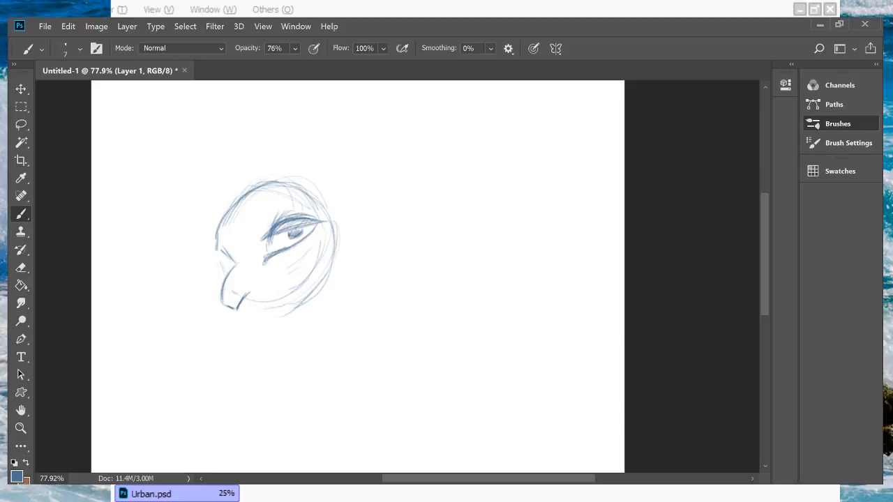
pyautogui.moveTo(251, 294)
pyautogui.mouseDown()
pyautogui.moveTo(236, 318)
pyautogui.moveTo(245, 319)
pyautogui.mouseUp()
pyautogui.hotkey('ctrl', 'shift', 'h')
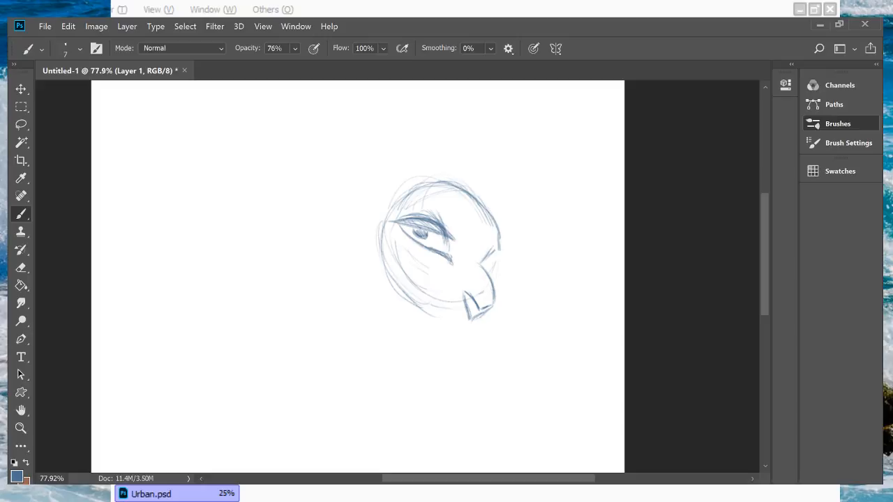
pyautogui.hotkey('ctrl', 'shift', 'h')
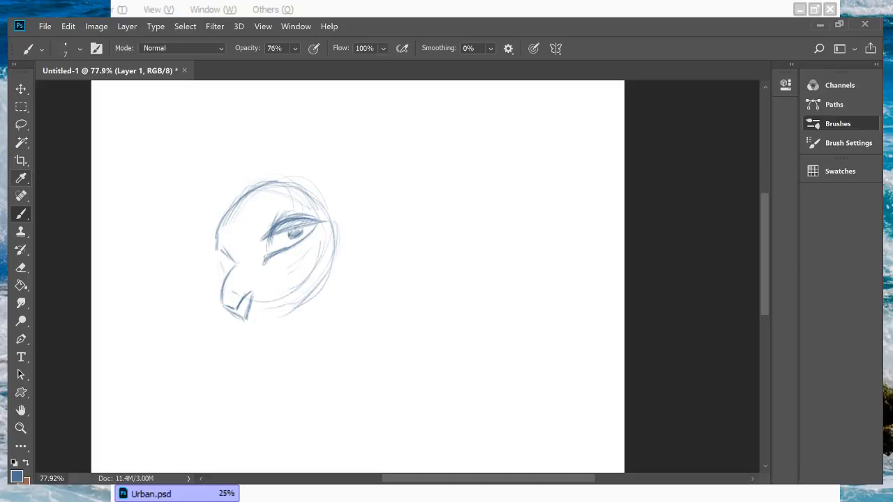
# Step: Lasso the near eye and scale it to about 85.5% width and 87.4% height
pyautogui.press('l')
pyautogui.moveTo(289, 205)
pyautogui.mouseDown()
pyautogui.moveTo(258, 271)
pyautogui.moveTo(331, 219)
pyautogui.mouseUp()
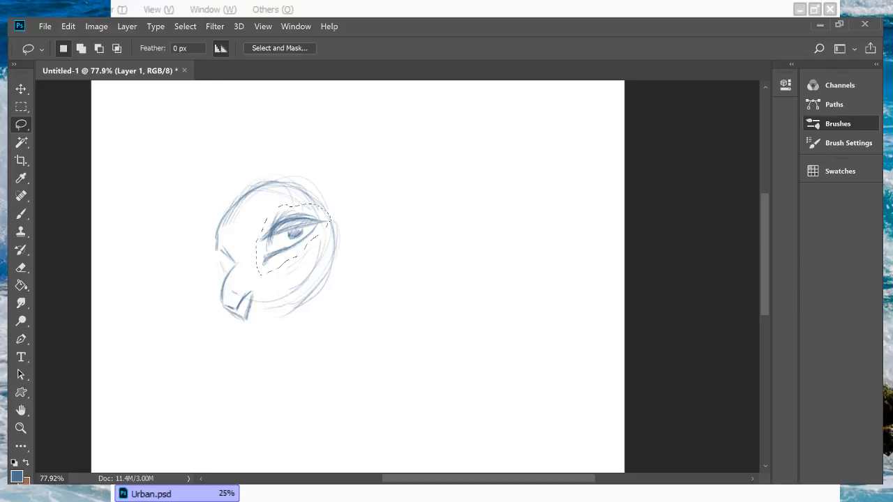
pyautogui.hotkey('ctrl', 't')
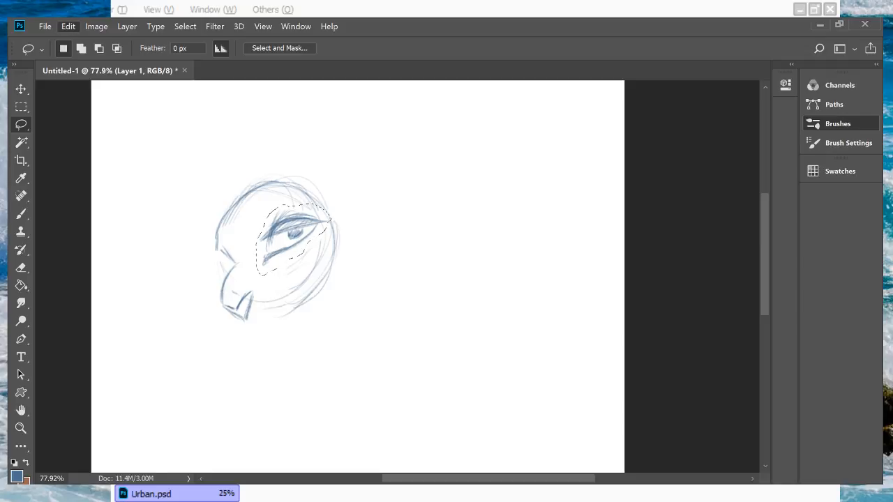
pyautogui.moveTo(331, 204); pyautogui.dragTo(320, 214)
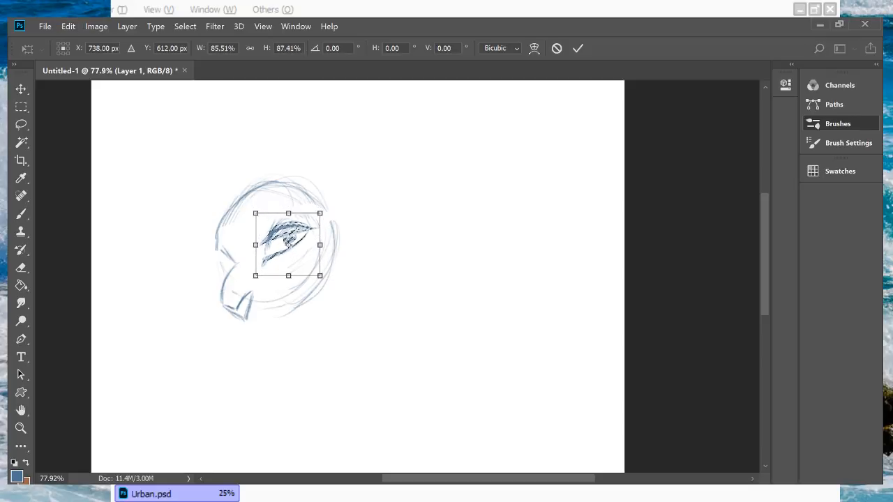
# Step: Nudge the scaled eye to X 727 px, Y 606 px, apply the transform and deselect
pyautogui.press('Up')
pyautogui.press('Up')
pyautogui.press('Up')
pyautogui.press('Up')
pyautogui.press('Up')
pyautogui.press('Up')
pyautogui.press('Left')
pyautogui.press('Left')
pyautogui.press('Left')
pyautogui.press('Left')
pyautogui.press('Left')
pyautogui.press('Left')
pyautogui.press('Left')
pyautogui.press('Left')
pyautogui.press('Left')
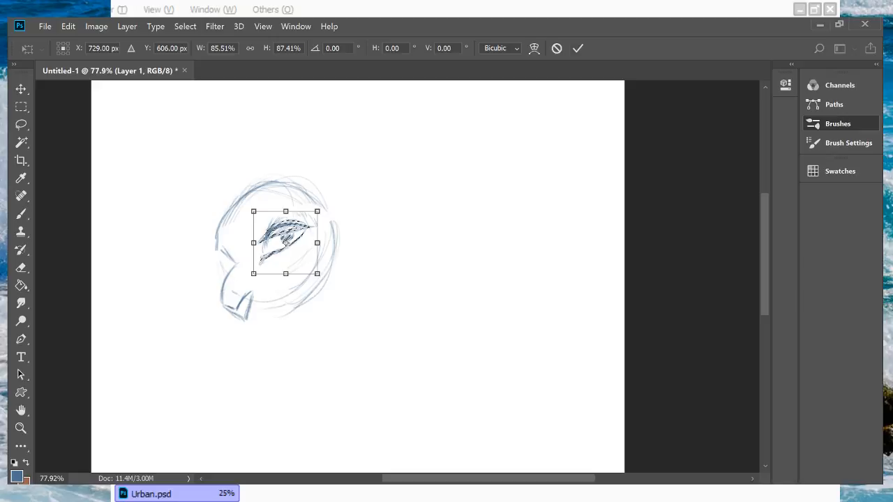
pyautogui.press('Down')
pyautogui.press('Down')
pyautogui.press('Down')
pyautogui.press('Down')
pyautogui.press('Down')
pyautogui.press('Down')
pyautogui.press('Left')
pyautogui.press('Left')
pyautogui.press('Left')
pyautogui.press('Left')
pyautogui.press('Left')
pyautogui.press('Left')
pyautogui.press('Left')
pyautogui.press('Left')
pyautogui.press('Left')
pyautogui.press('Left')
pyautogui.press('Left')
pyautogui.press('Left')
pyautogui.press('Left')
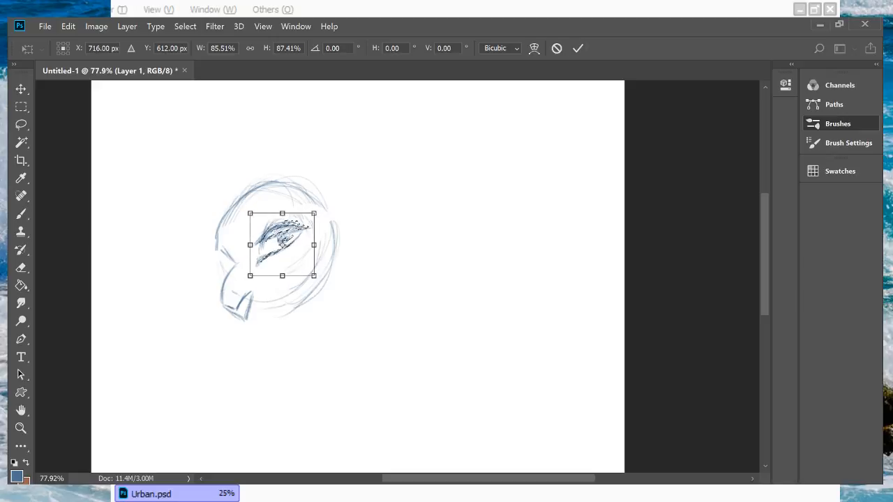
pyautogui.press('Right')
pyautogui.press('Right')
pyautogui.press('Right')
pyautogui.press('Right')
pyautogui.press('Right')
pyautogui.press('Right')
pyautogui.press('Right')
pyautogui.press('Right')
pyautogui.press('Right')
pyautogui.press('Right')
pyautogui.press('Right')
pyautogui.press('Up')
pyautogui.press('Up')
pyautogui.press('Up')
pyautogui.press('Up')
pyautogui.press('Up')
pyautogui.press('Up')
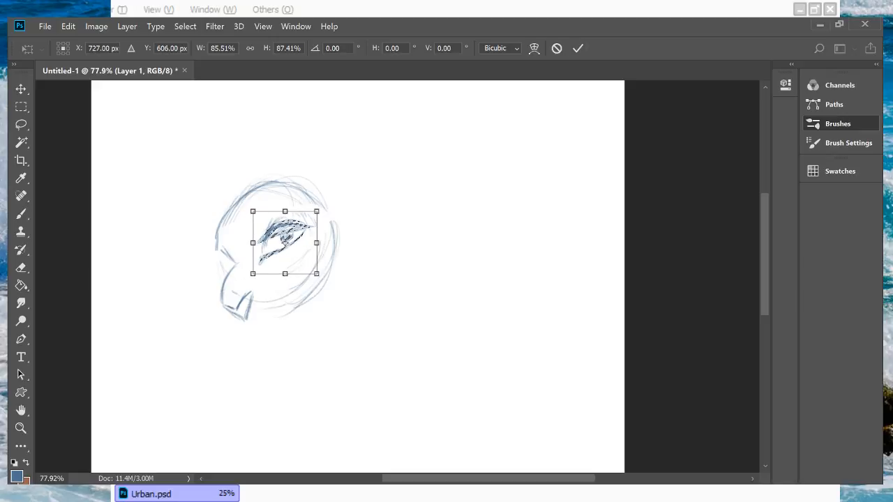
pyautogui.press('Return')
pyautogui.hotkey('ctrl', 'd')
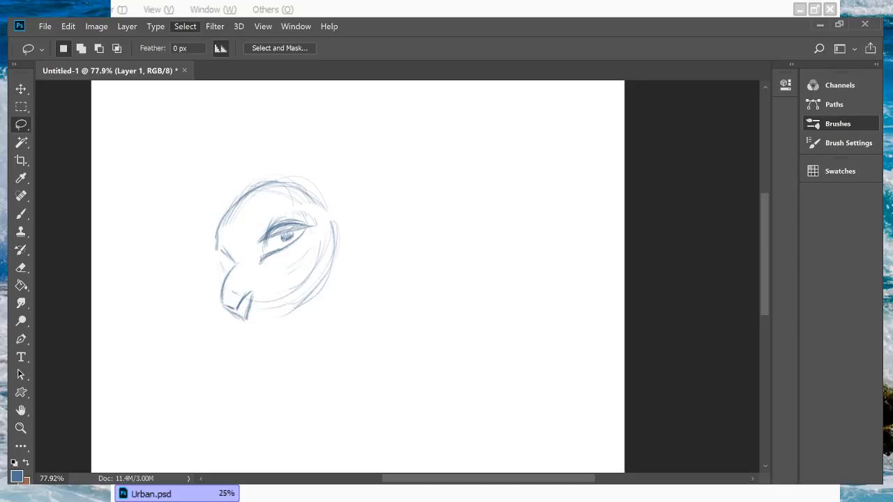
# Step: Sketch a small slanted far eye extending past the face's front contour, mirroring the canvas before and after its first strokes
pyautogui.hotkey('ctrl', 'shift', 'h')
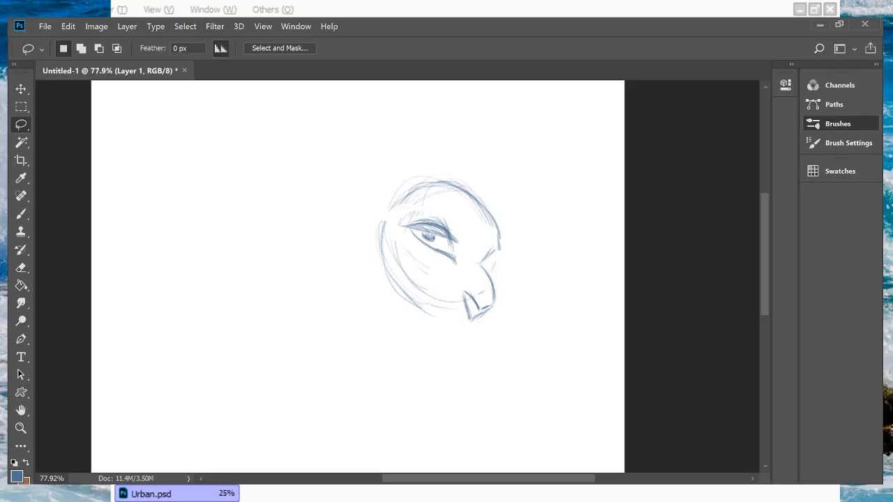
pyautogui.press('b')
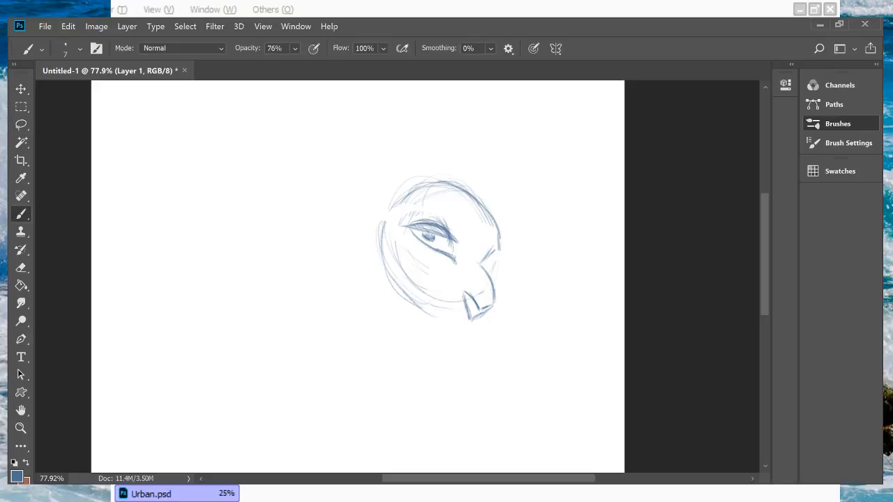
pyautogui.moveTo(484, 258); pyautogui.dragTo(507, 255)
pyautogui.moveTo(496, 264); pyautogui.dragTo(505, 257)
pyautogui.hotkey('ctrl', 'shift', 'h')
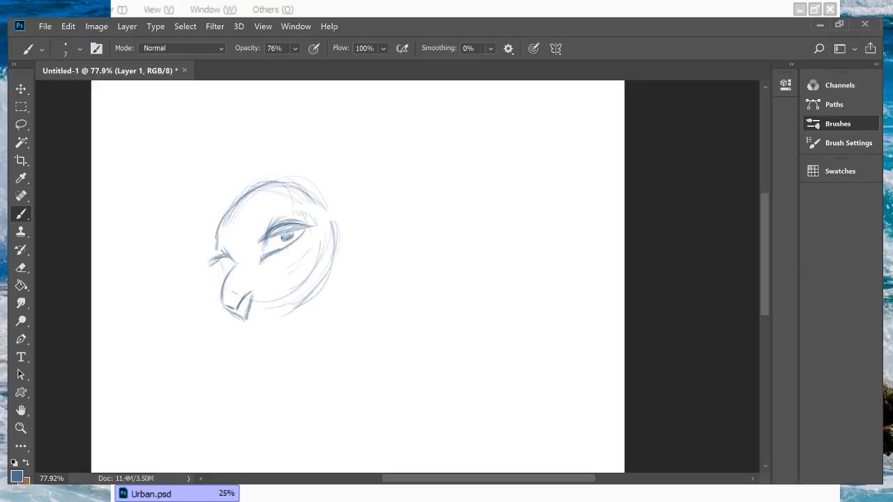
pyautogui.moveTo(228, 256)
pyautogui.mouseDown()
pyautogui.moveTo(211, 259)
pyautogui.moveTo(207, 274)
pyautogui.mouseUp()
pyautogui.moveTo(223, 269)
pyautogui.mouseDown()
pyautogui.moveTo(209, 275)
pyautogui.moveTo(201, 265)
pyautogui.moveTo(215, 262)
pyautogui.mouseUp()
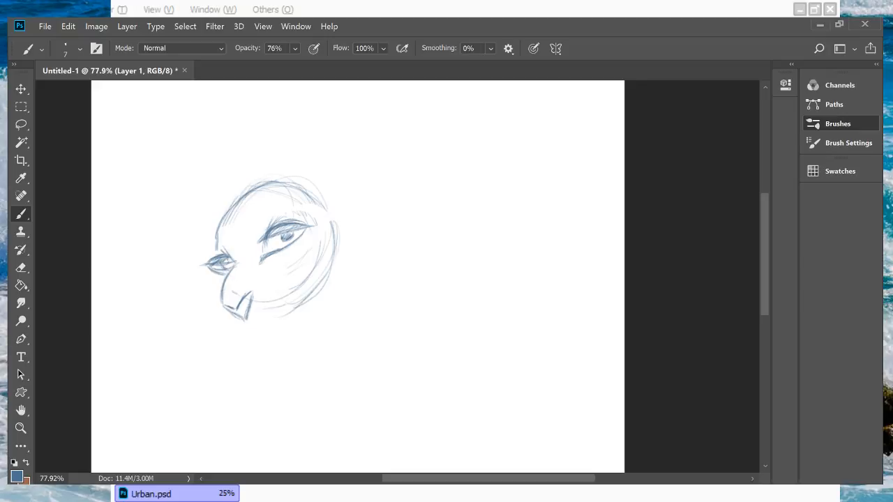
# Step: Shade the far eye, redraw the near eye with a slanted line across its iris, and add the chin below the nose
pyautogui.moveTo(232, 263); pyautogui.dragTo(227, 269)
pyautogui.hotkey('ctrl', 'z')
pyautogui.moveTo(281, 236)
pyautogui.mouseDown()
pyautogui.moveTo(284, 247)
pyautogui.moveTo(298, 242)
pyautogui.moveTo(287, 242)
pyautogui.moveTo(291, 234)
pyautogui.moveTo(297, 242)
pyautogui.mouseUp()
pyautogui.hotkey('ctrl', 'z')
pyautogui.hotkey('ctrl', 'z')
pyautogui.moveTo(256, 245); pyautogui.dragTo(285, 236)
pyautogui.moveTo(249, 248)
pyautogui.mouseDown()
pyautogui.moveTo(306, 233)
pyautogui.moveTo(295, 235)
pyautogui.mouseUp()
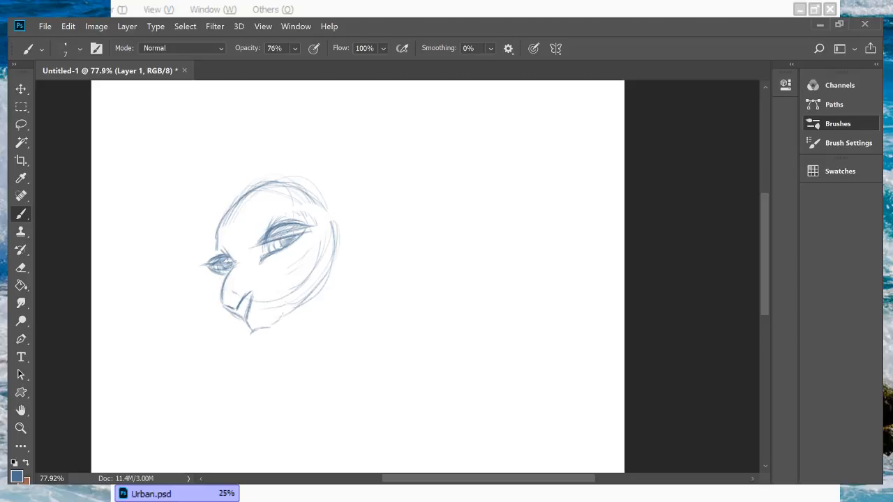
# Step: Sketch a curve closing the back of the muzzle, and check the head by mirroring the canvas twice
pyautogui.moveTo(286, 301)
pyautogui.mouseDown()
pyautogui.moveTo(282, 315)
pyautogui.moveTo(281, 304)
pyautogui.mouseUp()
pyautogui.hotkey('ctrl', 'shift', 'h')
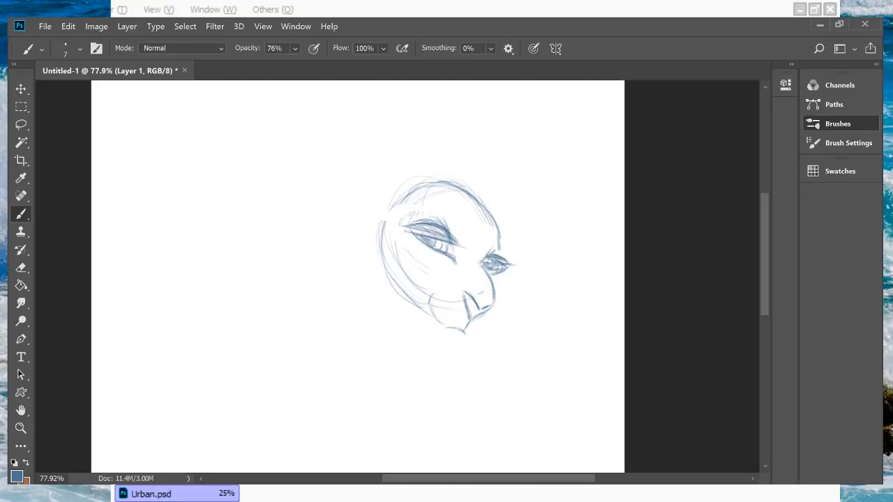
pyautogui.hscroll(2, 357, 277)
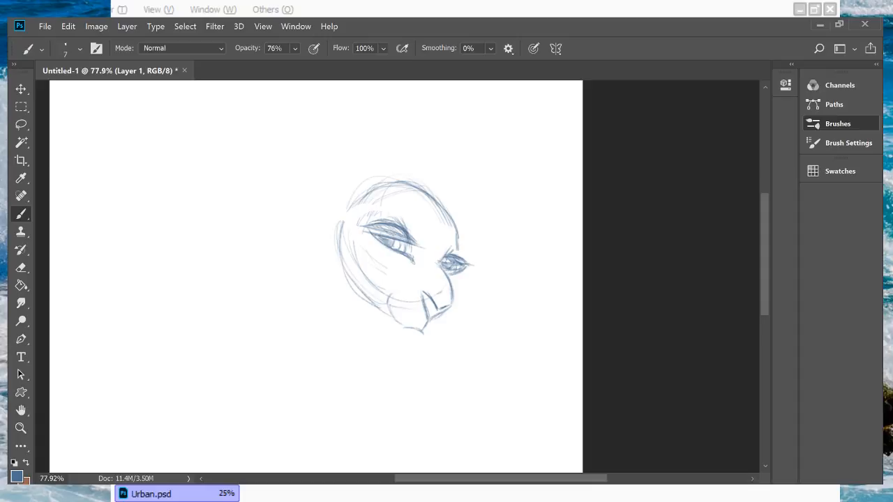
pyautogui.hotkey('ctrl', 'shift', 'h')
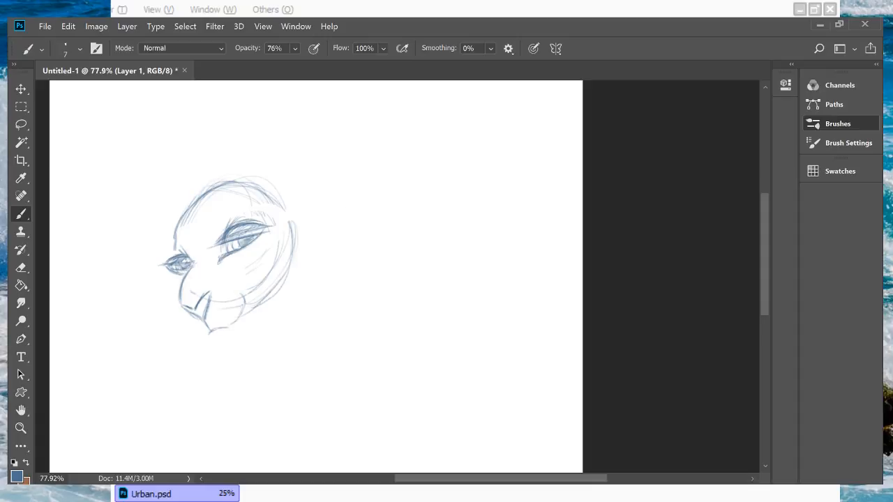
pyautogui.hscroll(-4, 405, 276)
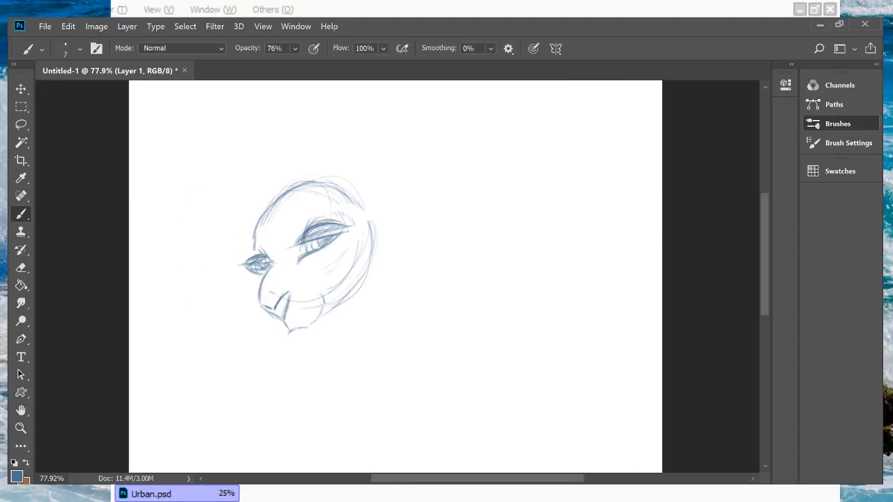
# Step: Sketch the far cheek's long fur contour sweeping down from the far eye, with light fur strokes below the chin
pyautogui.moveTo(276, 199); pyautogui.dragTo(243, 248)
pyautogui.hotkey('ctrl', 'z')
pyautogui.moveTo(241, 282)
pyautogui.mouseDown()
pyautogui.moveTo(242, 359)
pyautogui.moveTo(267, 399)
pyautogui.mouseUp()
pyautogui.moveTo(263, 357)
pyautogui.mouseDown()
pyautogui.moveTo(257, 389)
pyautogui.moveTo(261, 376)
pyautogui.moveTo(270, 388)
pyautogui.mouseUp()
pyautogui.moveTo(277, 345)
pyautogui.mouseDown()
pyautogui.moveTo(274, 368)
pyautogui.moveTo(277, 359)
pyautogui.mouseUp()
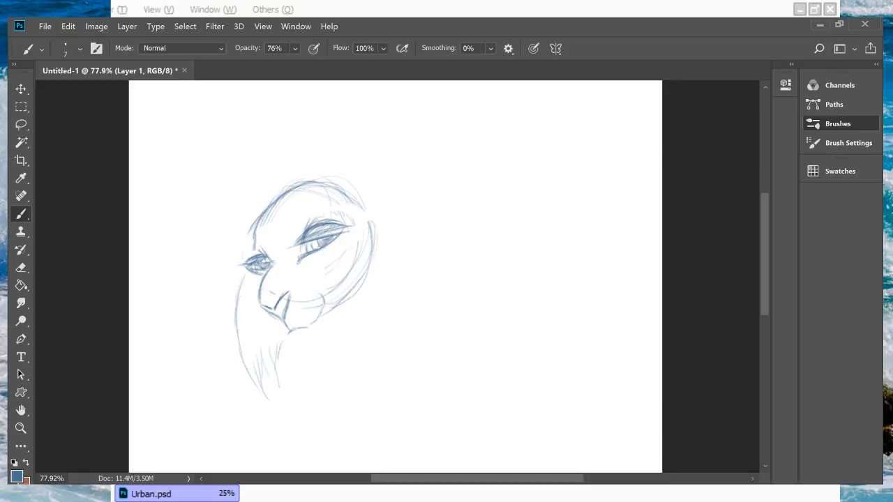
# Step: Sketch a curved front edge around the muzzle down to the chin, and add a pointed fur tuft beneath the chin
pyautogui.moveTo(259, 287); pyautogui.dragTo(256, 304)
pyautogui.moveTo(260, 278)
pyautogui.mouseDown()
pyautogui.moveTo(253, 309)
pyautogui.moveTo(265, 332)
pyautogui.moveTo(282, 337)
pyautogui.mouseUp()
pyautogui.hotkey('ctrl', 'z')
pyautogui.hotkey('ctrl', 'z')
pyautogui.moveTo(258, 288)
pyautogui.mouseDown()
pyautogui.moveTo(252, 310)
pyautogui.moveTo(279, 335)
pyautogui.mouseUp()
pyautogui.moveTo(328, 286); pyautogui.dragTo(324, 299)
pyautogui.hotkey('ctrl', 'z')
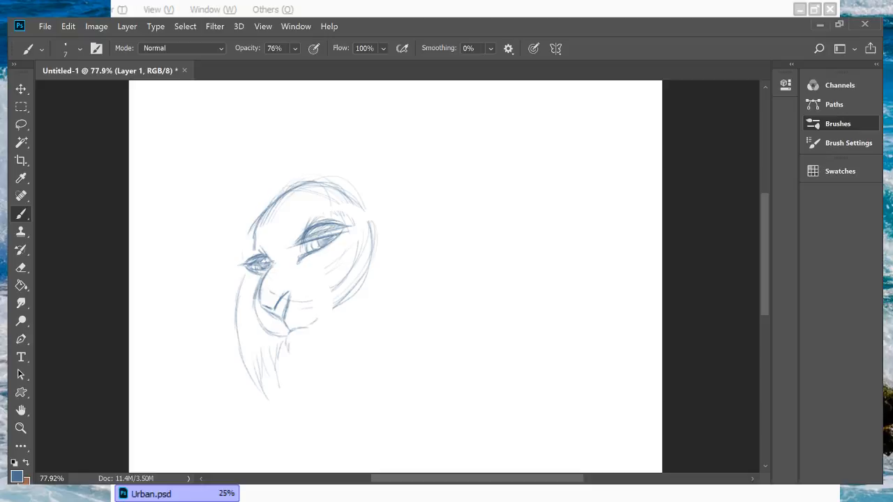
pyautogui.moveTo(289, 341)
pyautogui.mouseDown()
pyautogui.moveTo(295, 360)
pyautogui.moveTo(311, 354)
pyautogui.mouseUp()
# Step: Mirror the canvas and sketch the near side of the mane from the crown down to a long tapered point
pyautogui.hotkey('ctrl', 'shift', 'h')
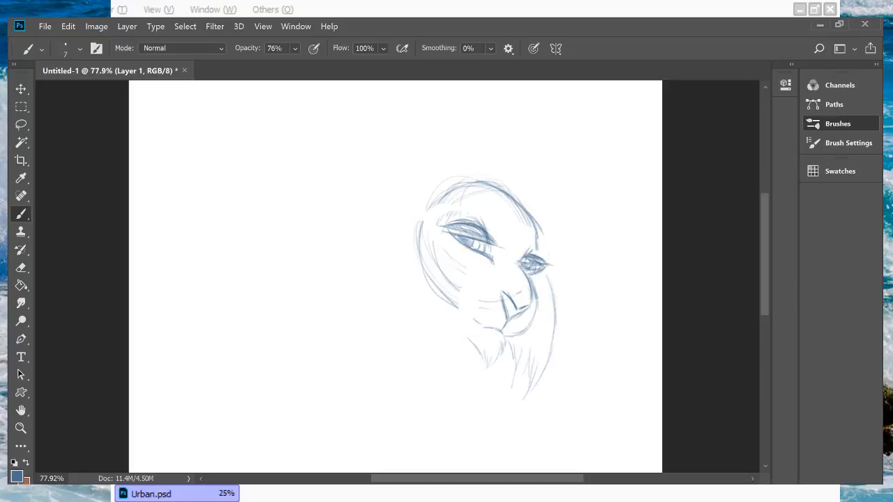
pyautogui.moveTo(462, 186)
pyautogui.mouseDown()
pyautogui.moveTo(403, 229)
pyautogui.moveTo(378, 262)
pyautogui.mouseUp()
pyautogui.moveTo(433, 196)
pyautogui.mouseDown()
pyautogui.moveTo(406, 223)
pyautogui.moveTo(375, 300)
pyautogui.mouseUp()
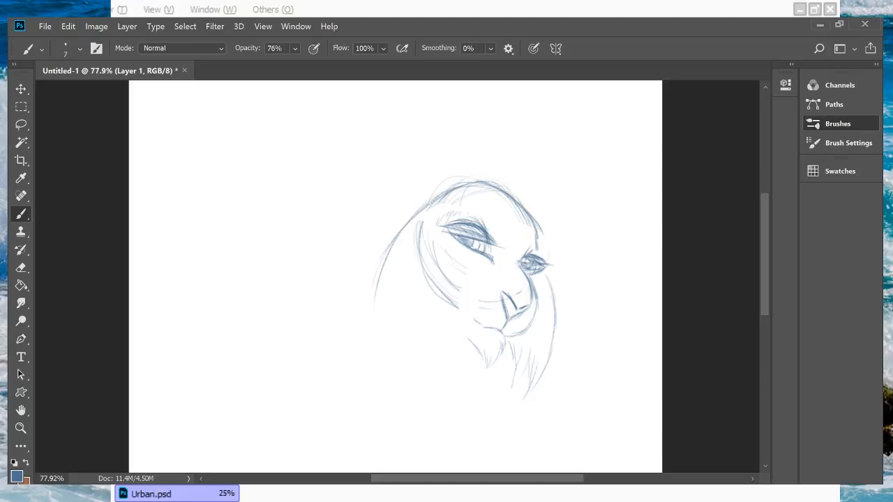
pyautogui.moveTo(397, 240); pyautogui.dragTo(371, 311)
pyautogui.moveTo(398, 258); pyautogui.dragTo(380, 311)
pyautogui.moveTo(391, 275)
pyautogui.mouseDown()
pyautogui.moveTo(380, 346)
pyautogui.moveTo(378, 334)
pyautogui.moveTo(419, 452)
pyautogui.mouseUp()
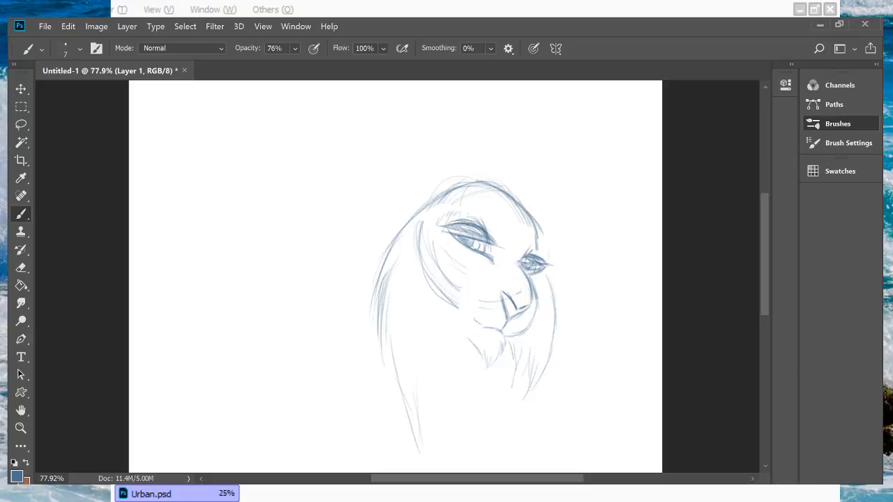
# Step: Add vertical fur strokes below the near cheek and mirror the canvas back
pyautogui.moveTo(425, 353); pyautogui.dragTo(421, 410)
pyautogui.moveTo(433, 349)
pyautogui.mouseDown()
pyautogui.moveTo(430, 390)
pyautogui.moveTo(441, 365)
pyautogui.moveTo(461, 360)
pyautogui.mouseUp()
pyautogui.hotkey('ctrl', 'shift', 'h')
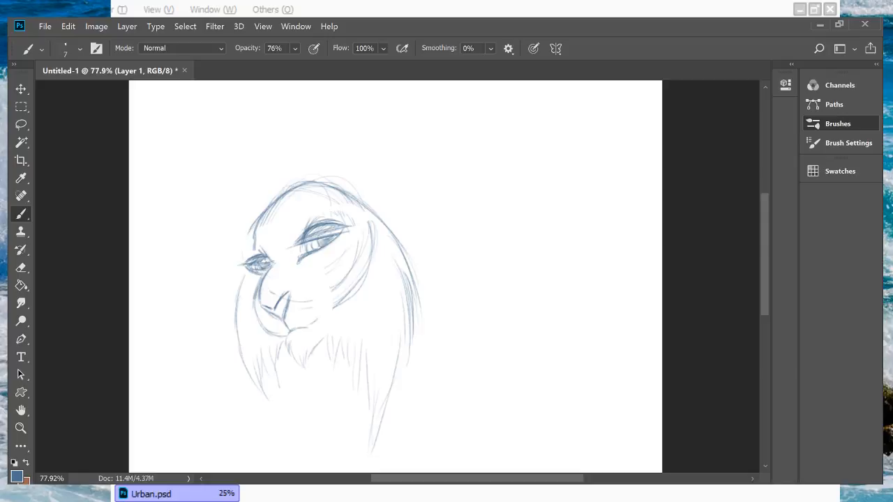
# Step: Replace the far side's lower fur strokes with a longer contour tapering down to a point
pyautogui.hotkey('ctrl', 'z')
pyautogui.hotkey('ctrl', 'z')
pyautogui.hotkey('ctrl', 'z')
pyautogui.moveTo(239, 338); pyautogui.dragTo(259, 425)
pyautogui.moveTo(243, 362); pyautogui.dragTo(269, 430)
pyautogui.moveTo(247, 377); pyautogui.dragTo(282, 458)
pyautogui.moveTo(258, 391); pyautogui.dragTo(277, 442)
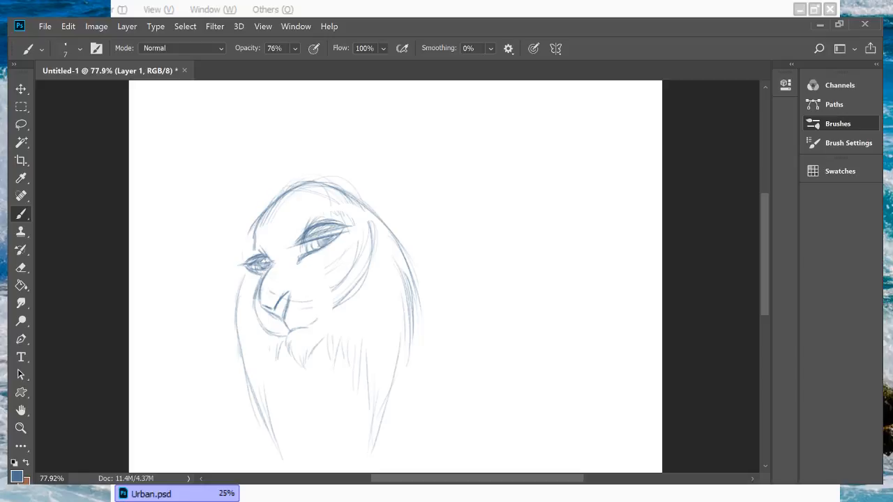
# Step: Thicken the far side of the mane with hatched fur strokes along its lower edge and up toward the chin
pyautogui.moveTo(244, 362); pyautogui.dragTo(262, 421)
pyautogui.moveTo(246, 366); pyautogui.dragTo(275, 429)
pyautogui.moveTo(263, 375); pyautogui.dragTo(270, 415)
pyautogui.moveTo(260, 349); pyautogui.dragTo(284, 415)
pyautogui.moveTo(273, 351)
pyautogui.mouseDown()
pyautogui.moveTo(282, 378)
pyautogui.moveTo(286, 370)
pyautogui.mouseUp()
pyautogui.moveTo(283, 343); pyautogui.dragTo(286, 362)
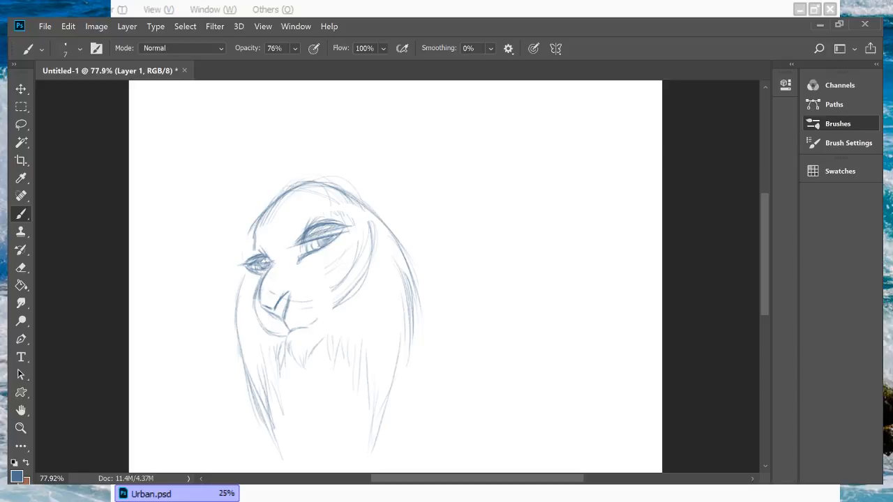
# Step: Sketch a curve outside the far side of the forehead, running down to the far eye
pyautogui.scroll(-1, 395, 276)
pyautogui.scroll(3, 396, 277)
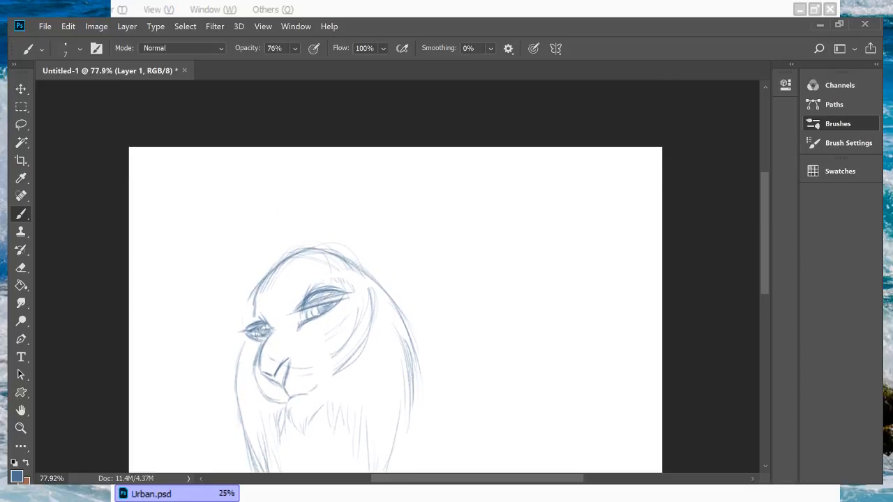
pyautogui.moveTo(266, 274); pyautogui.dragTo(239, 334)
# Step: Move the whole head sketch straight down the canvas to make room above it
pyautogui.press('z')
pyautogui.moveTo(395, 276); pyautogui.dragTo(326, 277)
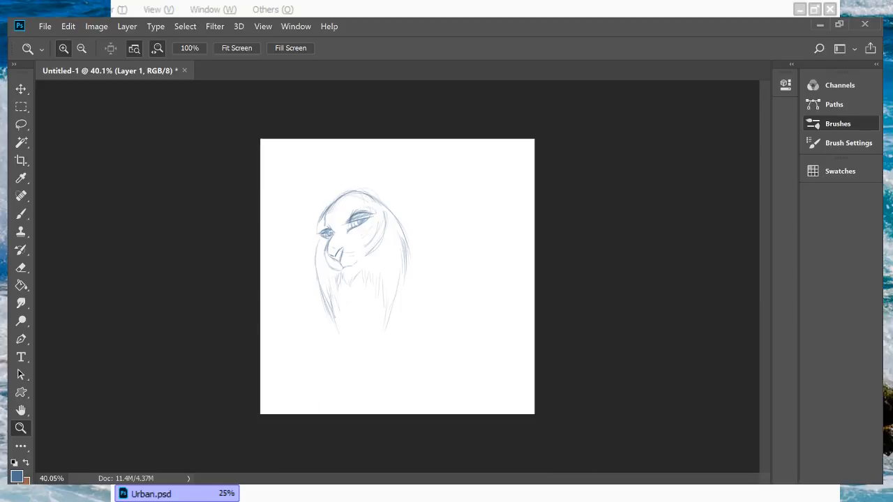
pyautogui.press('v')
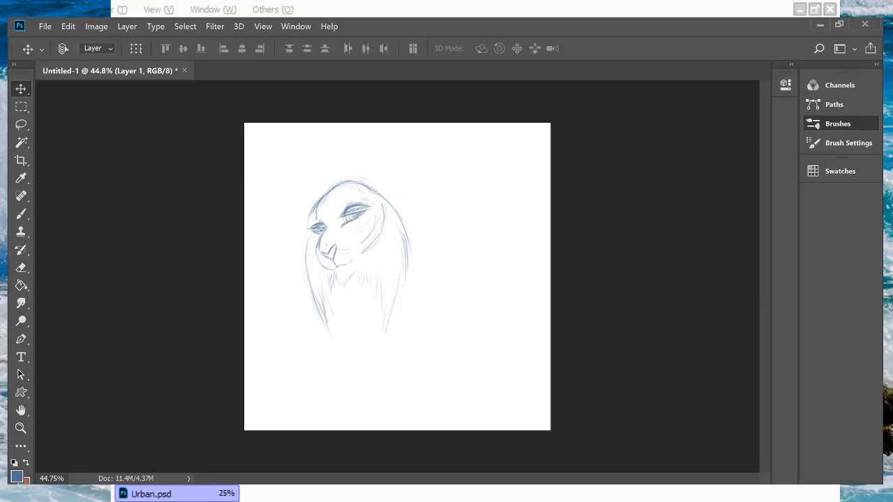
pyautogui.moveTo(358, 292); pyautogui.dragTo(358, 306)
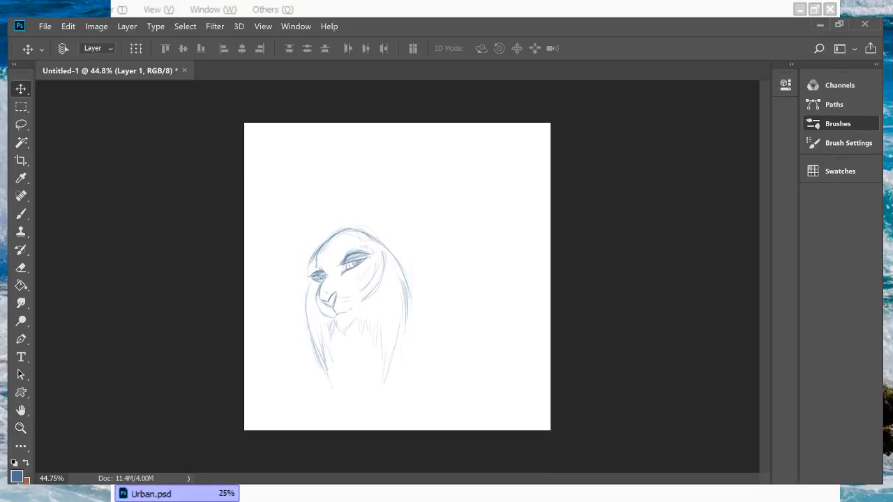
# Step: Darken and clean up the near eye's upper lid, and add a short stroke above its inner corner
pyautogui.press('z')
pyautogui.moveTo(397, 232); pyautogui.dragTo(453, 232)
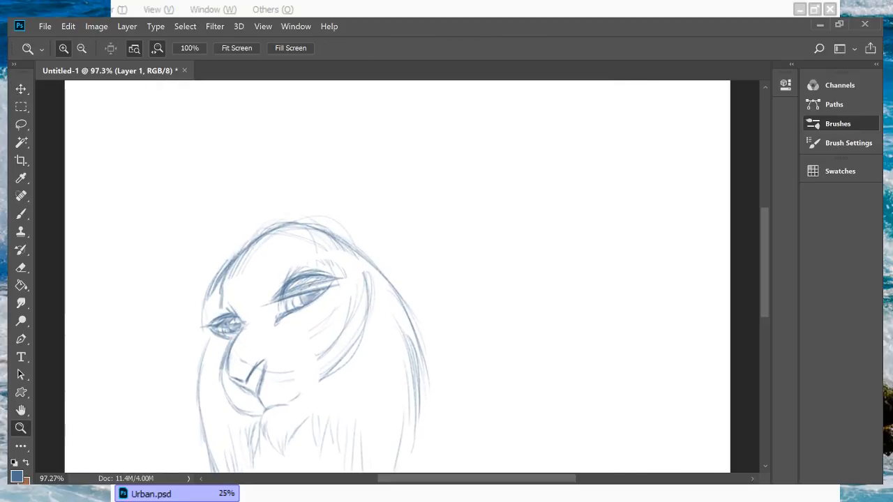
pyautogui.moveTo(313, 293); pyautogui.dragTo(334, 293)
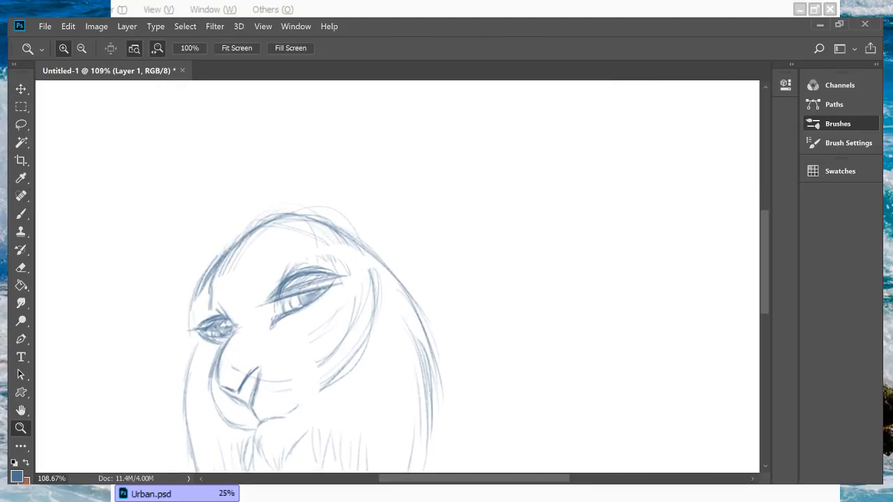
pyautogui.press('b')
pyautogui.moveTo(283, 281)
pyautogui.mouseDown()
pyautogui.moveTo(325, 267)
pyautogui.moveTo(274, 289)
pyautogui.moveTo(322, 271)
pyautogui.mouseUp()
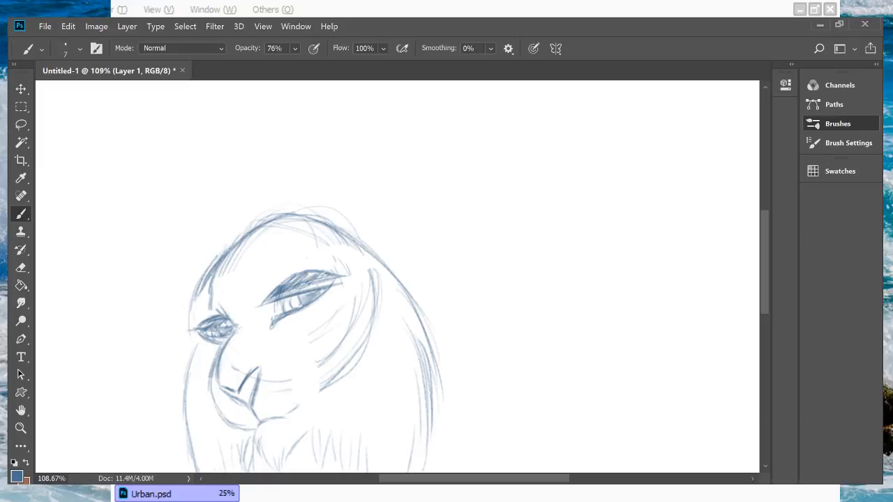
pyautogui.hscroll(-2, 397, 276)
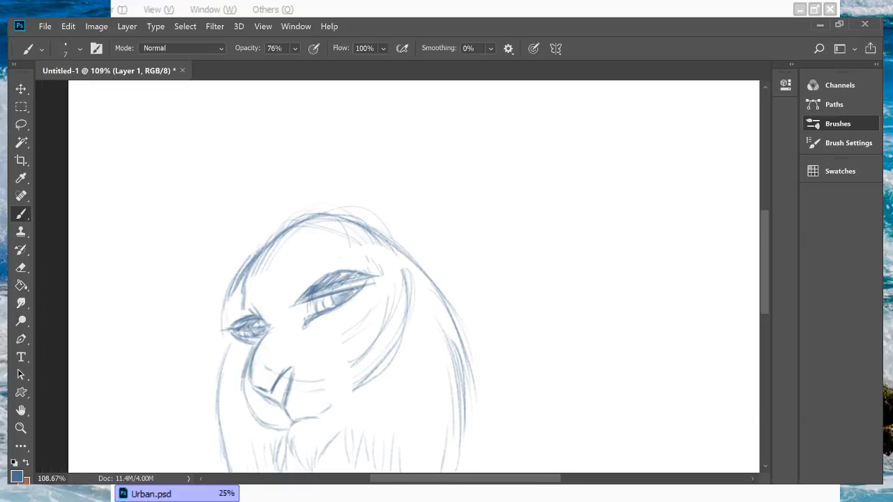
pyautogui.moveTo(295, 290); pyautogui.dragTo(292, 303)
pyautogui.hotkey('ctrl', 'z')
pyautogui.hotkey('ctrl', 'shift', 'z')
# Step: Try two versions of a brow line above the near eye
pyautogui.moveTo(301, 263); pyautogui.dragTo(352, 239)
pyautogui.hotkey('ctrl', 'z')
pyautogui.moveTo(298, 259); pyautogui.dragTo(355, 241)
pyautogui.hotkey('ctrl', 'z')
# Step: Try a long rounded near ear sweeping back from the crown, and check it by mirroring the canvas twice
pyautogui.press('z')
pyautogui.moveTo(370, 296); pyautogui.dragTo(286, 296)
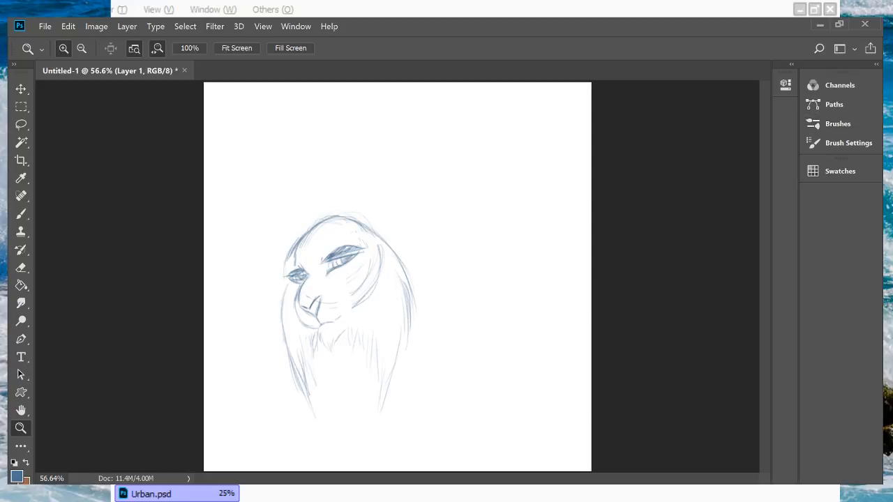
pyautogui.press('b')
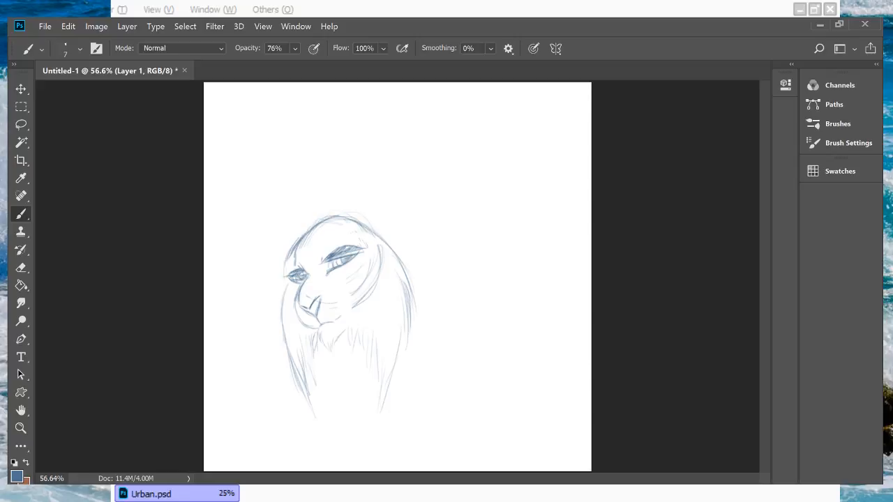
pyautogui.moveTo(337, 213)
pyautogui.mouseDown()
pyautogui.moveTo(399, 200)
pyautogui.moveTo(391, 198)
pyautogui.moveTo(442, 208)
pyautogui.mouseUp()
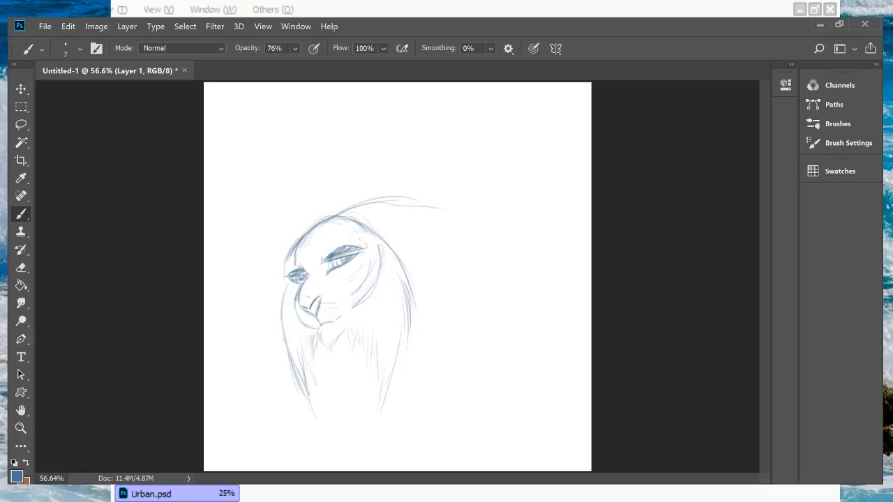
pyautogui.hotkey('ctrl', 'z')
pyautogui.hotkey('ctrl', 'z')
pyautogui.moveTo(341, 211); pyautogui.dragTo(450, 178)
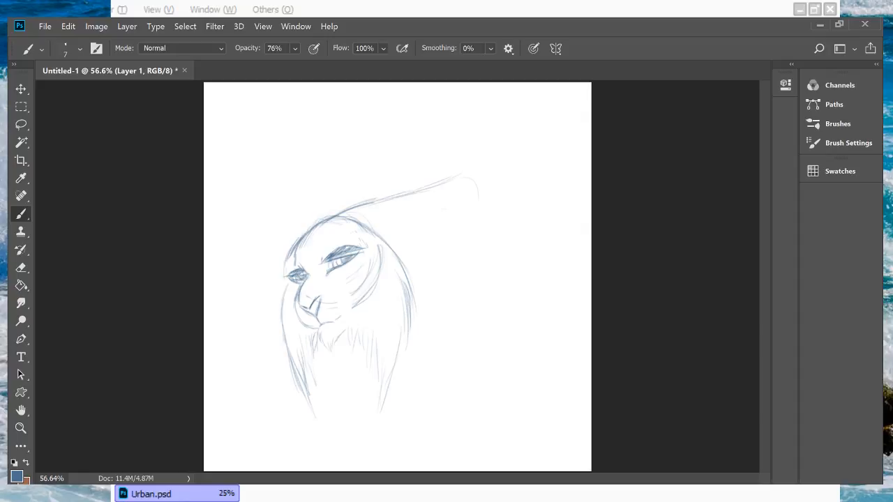
pyautogui.moveTo(479, 209)
pyautogui.mouseDown()
pyautogui.moveTo(429, 259)
pyautogui.moveTo(408, 267)
pyautogui.mouseUp()
pyautogui.hotkey('ctrl', 'shift', 'h')
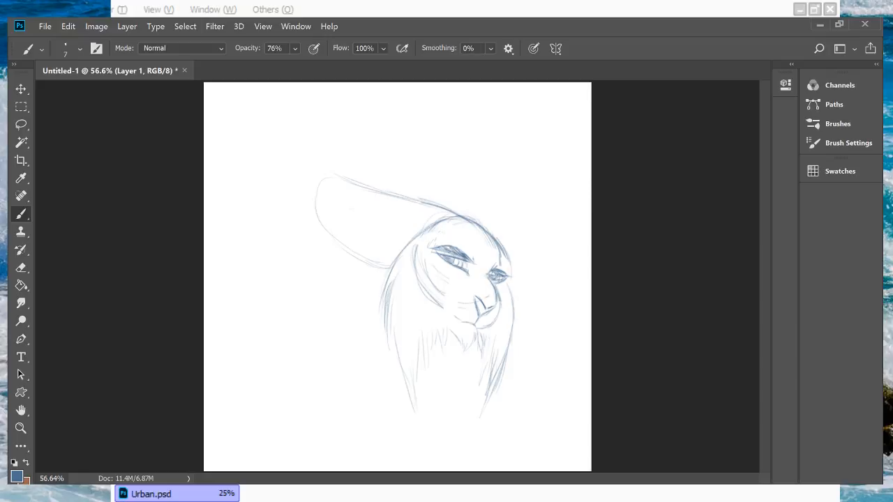
pyautogui.hotkey('ctrl', 'shift', 'h')
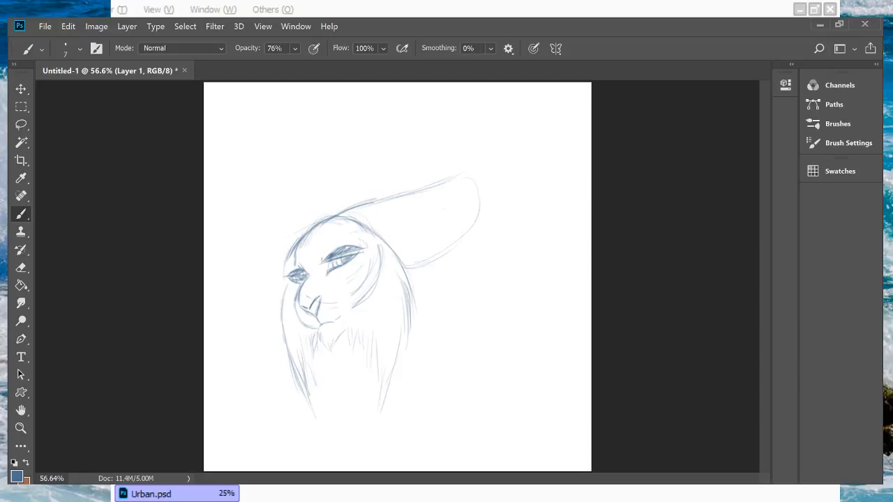
# Step: Try a far ear beside the crown, replacing the first low version with a tall, narrow upright one
pyautogui.moveTo(311, 228)
pyautogui.mouseDown()
pyautogui.moveTo(255, 249)
pyautogui.moveTo(269, 243)
pyautogui.moveTo(247, 279)
pyautogui.mouseUp()
pyautogui.hotkey('ctrl', 'z')
pyautogui.hotkey('ctrl', 'z')
pyautogui.hotkey('ctrl', 'z')
pyautogui.hotkey('ctrl', 'z')
pyautogui.hotkey('ctrl', 'z')
pyautogui.moveTo(322, 213); pyautogui.dragTo(322, 183)
pyautogui.moveTo(310, 145)
pyautogui.mouseDown()
pyautogui.moveTo(281, 194)
pyautogui.moveTo(279, 223)
pyautogui.mouseUp()
pyautogui.moveTo(323, 205)
pyautogui.mouseDown()
pyautogui.moveTo(327, 180)
pyautogui.moveTo(348, 155)
pyautogui.moveTo(336, 131)
pyautogui.moveTo(290, 169)
pyautogui.moveTo(273, 255)
pyautogui.mouseUp()
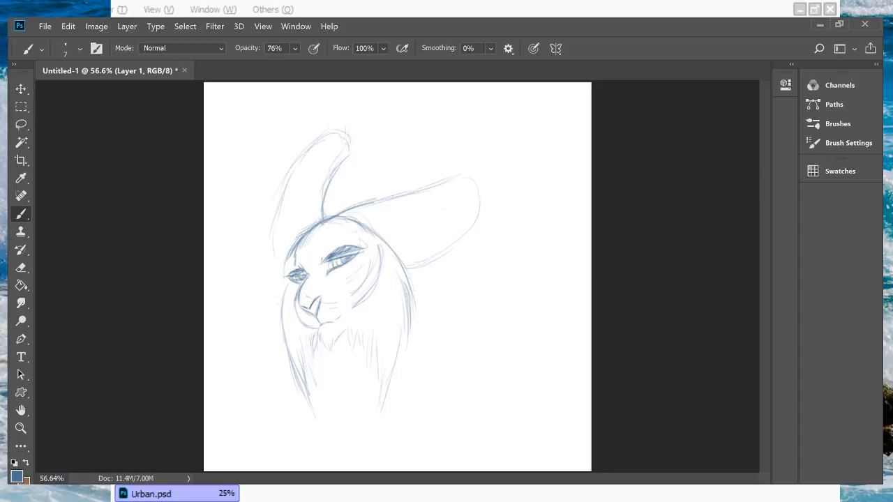
# Step: Undo the strokes of the upright far ear
pyautogui.hotkey('ctrl', 'z')
pyautogui.hotkey('ctrl', 'z')
pyautogui.hotkey('ctrl', 'z')
pyautogui.hotkey('ctrl', 'z')
pyautogui.hotkey('ctrl', 'z')
pyautogui.hotkey('ctrl', 'z')
pyautogui.hotkey('ctrl', 'z')
pyautogui.hotkey('ctrl', 'z')
pyautogui.hotkey('ctrl', 'z')
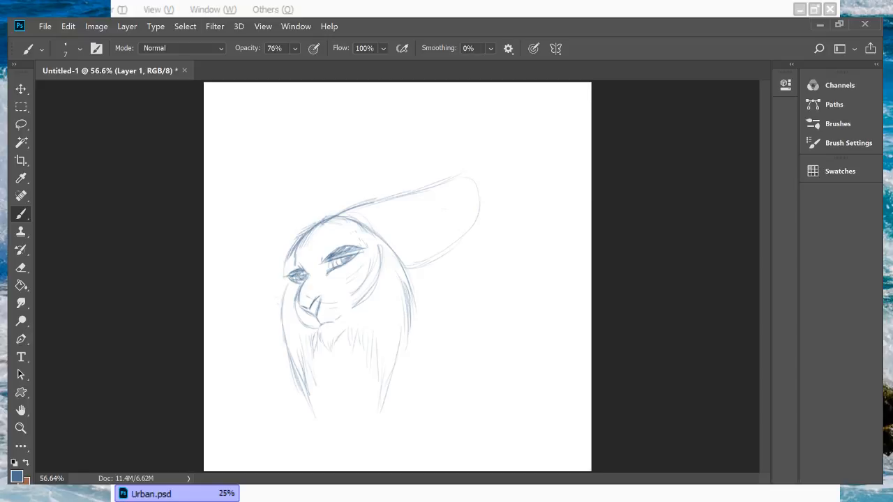
# Step: Undo the strokes of the swept-back near ear
pyautogui.hotkey('ctrl', 'z')
pyautogui.hotkey('ctrl', 'z')
pyautogui.hotkey('ctrl', 'z')
pyautogui.hotkey('ctrl', 'z')
pyautogui.hotkey('ctrl', 'z')
pyautogui.hotkey('ctrl', 'z')
pyautogui.hotkey('ctrl', 'z')
pyautogui.hotkey('ctrl', 'z')
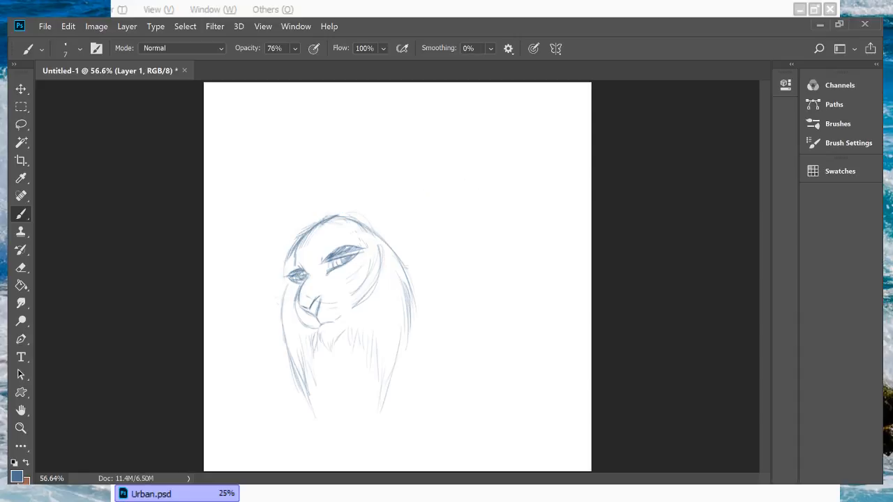
# Step: Sketch a tall near ear rising from the crown, with a rounded tip curving back down to the mane
pyautogui.moveTo(317, 225)
pyautogui.mouseDown()
pyautogui.moveTo(336, 203)
pyautogui.moveTo(338, 165)
pyautogui.moveTo(382, 120)
pyautogui.moveTo(434, 124)
pyautogui.moveTo(437, 179)
pyautogui.mouseUp()
pyautogui.moveTo(439, 136)
pyautogui.mouseDown()
pyautogui.moveTo(438, 162)
pyautogui.moveTo(403, 187)
pyautogui.moveTo(395, 224)
pyautogui.mouseUp()
pyautogui.moveTo(424, 169); pyautogui.dragTo(401, 231)
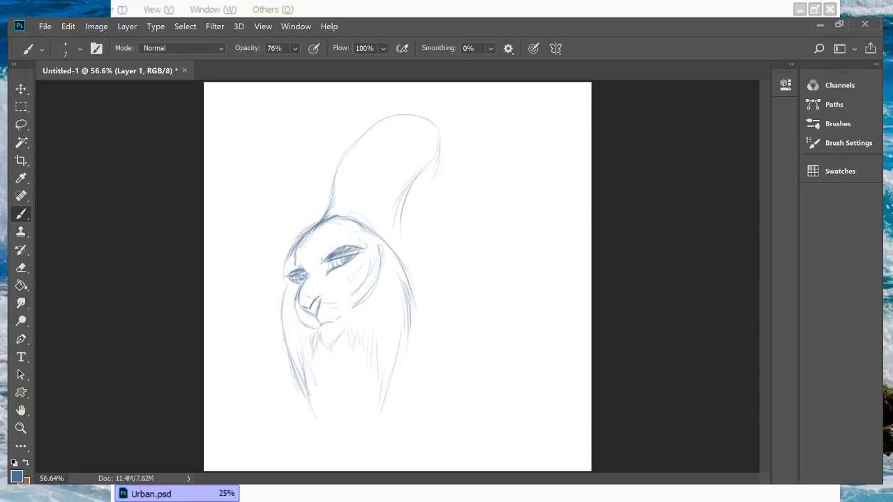
pyautogui.moveTo(424, 172)
pyautogui.mouseDown()
pyautogui.moveTo(404, 219)
pyautogui.moveTo(403, 257)
pyautogui.mouseUp()
# Step: Redraw the near ear's tip and back edge, and add an inner rim line curving down to the forehead
pyautogui.hotkey('ctrl', 'z')
pyautogui.hotkey('ctrl', 'z')
pyautogui.hotkey('ctrl', 'z')
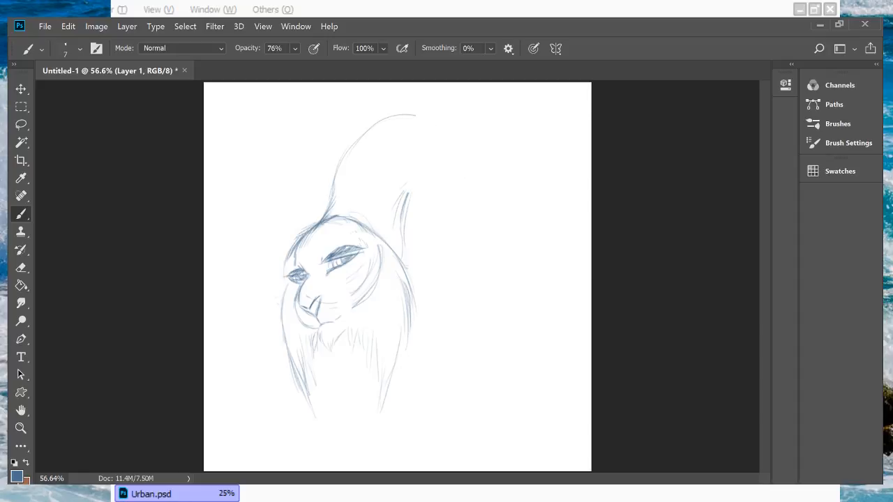
pyautogui.hotkey('ctrl', 'z')
pyautogui.hotkey('ctrl', 'z')
pyautogui.moveTo(380, 126)
pyautogui.mouseDown()
pyautogui.moveTo(427, 122)
pyautogui.moveTo(438, 140)
pyautogui.moveTo(405, 229)
pyautogui.mouseUp()
pyautogui.moveTo(409, 138)
pyautogui.mouseDown()
pyautogui.moveTo(378, 162)
pyautogui.moveTo(368, 206)
pyautogui.moveTo(343, 234)
pyautogui.moveTo(356, 232)
pyautogui.mouseUp()
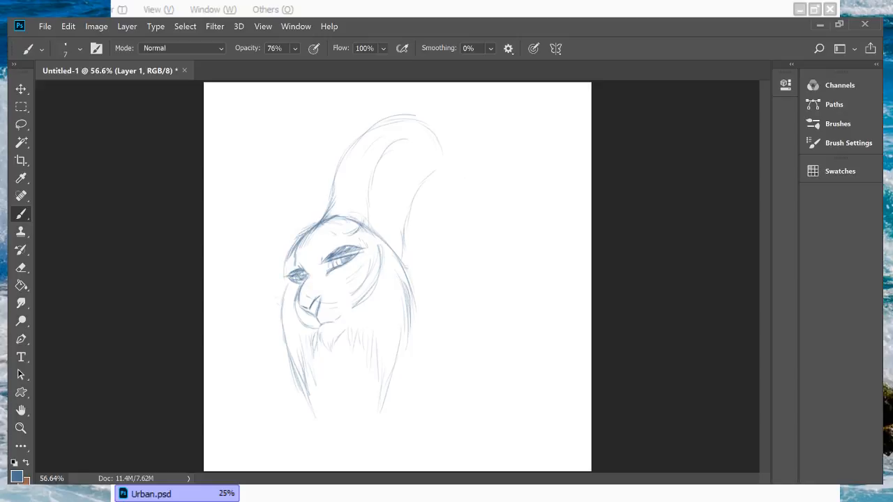
# Step: Darken the near ear's inner rim with overlapping strokes, and add a fur fringe down the ear's back edge
pyautogui.moveTo(357, 225)
pyautogui.mouseDown()
pyautogui.moveTo(342, 235)
pyautogui.moveTo(357, 226)
pyautogui.mouseUp()
pyautogui.moveTo(368, 193); pyautogui.dragTo(363, 214)
pyautogui.moveTo(370, 178); pyautogui.dragTo(363, 205)
pyautogui.moveTo(371, 168); pyautogui.dragTo(365, 193)
pyautogui.moveTo(396, 143)
pyautogui.mouseDown()
pyautogui.moveTo(371, 170)
pyautogui.moveTo(380, 158)
pyautogui.mouseUp()
pyautogui.moveTo(396, 143); pyautogui.dragTo(372, 164)
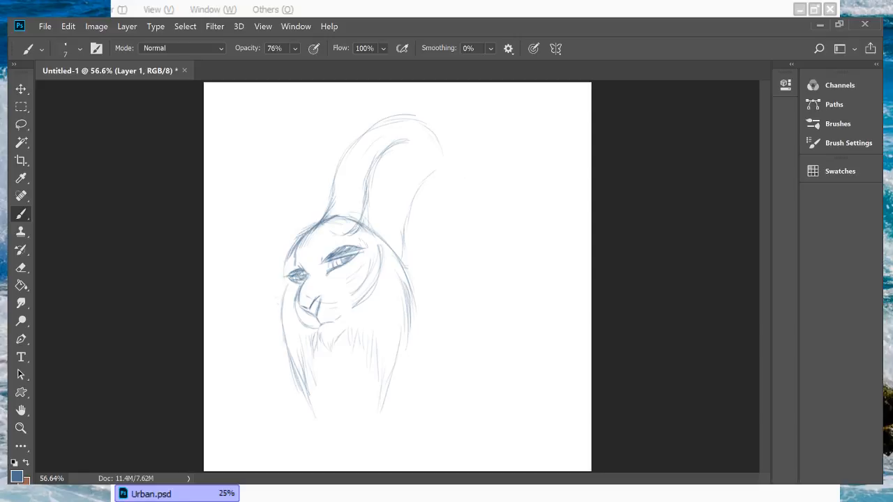
pyautogui.moveTo(436, 137)
pyautogui.mouseDown()
pyautogui.moveTo(450, 179)
pyautogui.moveTo(421, 276)
pyautogui.mouseUp()
# Step: Sketch a tall rounded far ear rising from beside the far eye, mirroring the canvas before and after its first strokes
pyautogui.hotkey('ctrl', 'shift', 'h')
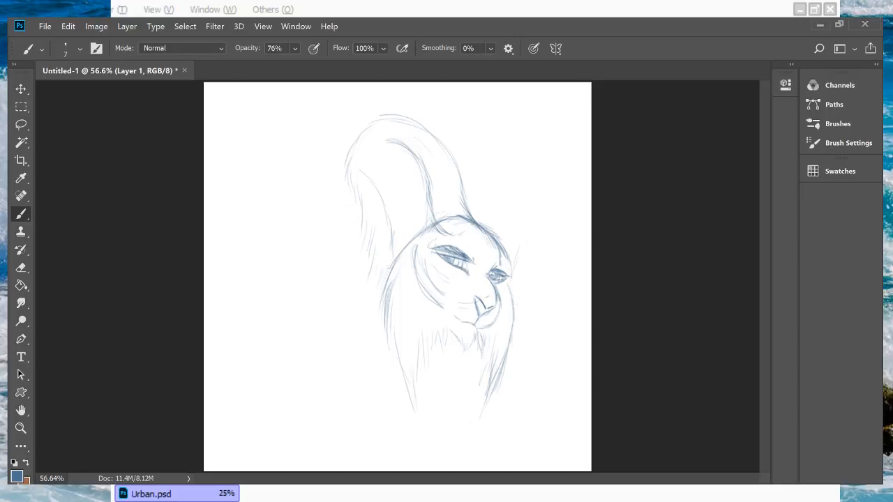
pyautogui.moveTo(513, 273); pyautogui.dragTo(538, 178)
pyautogui.moveTo(523, 129); pyautogui.dragTo(538, 204)
pyautogui.hotkey('ctrl', 'shift', 'h')
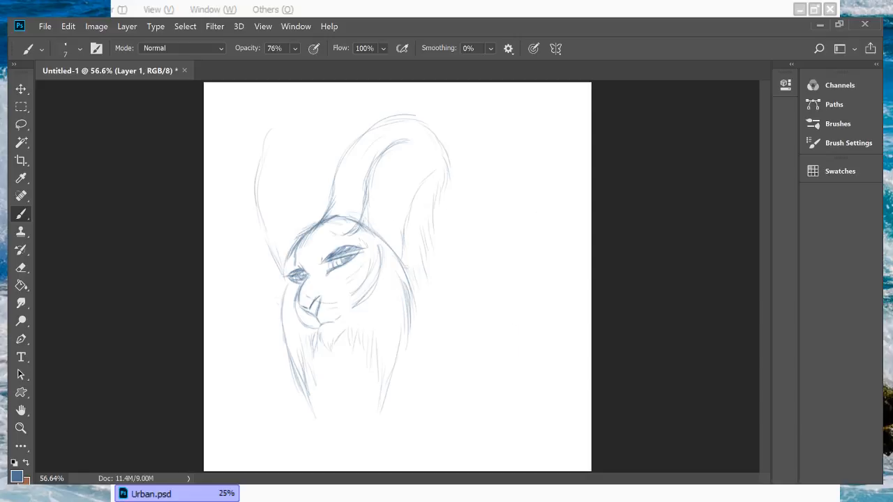
pyautogui.moveTo(265, 138); pyautogui.dragTo(256, 201)
pyautogui.moveTo(277, 123)
pyautogui.mouseDown()
pyautogui.moveTo(304, 119)
pyautogui.moveTo(323, 145)
pyautogui.mouseUp()
# Step: Move the whole sketch up and to the left on the canvas
pyautogui.click(21, 89)
pyautogui.moveTo(342, 269)
pyautogui.mouseDown()
pyautogui.moveTo(311, 237)
pyautogui.moveTo(308, 244)
pyautogui.mouseUp()
pyautogui.press('i')
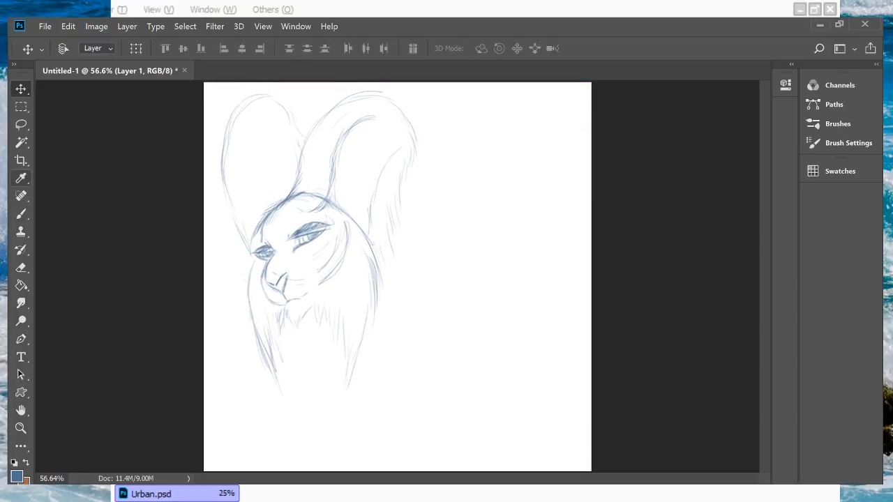
# Step: Add fur strokes below the near ear and down the neck under the chin, undoing the last lower neck strokes
pyautogui.press('b')
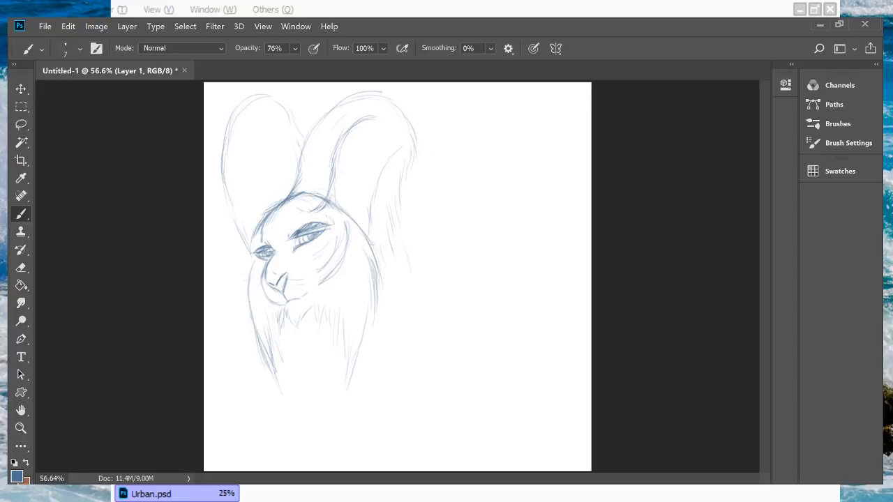
pyautogui.moveTo(405, 244)
pyautogui.mouseDown()
pyautogui.moveTo(402, 261)
pyautogui.moveTo(418, 279)
pyautogui.mouseUp()
pyautogui.moveTo(304, 322)
pyautogui.mouseDown()
pyautogui.moveTo(292, 357)
pyautogui.moveTo(299, 362)
pyautogui.mouseUp()
pyautogui.moveTo(305, 394); pyautogui.dragTo(308, 427)
pyautogui.moveTo(326, 398); pyautogui.dragTo(331, 452)
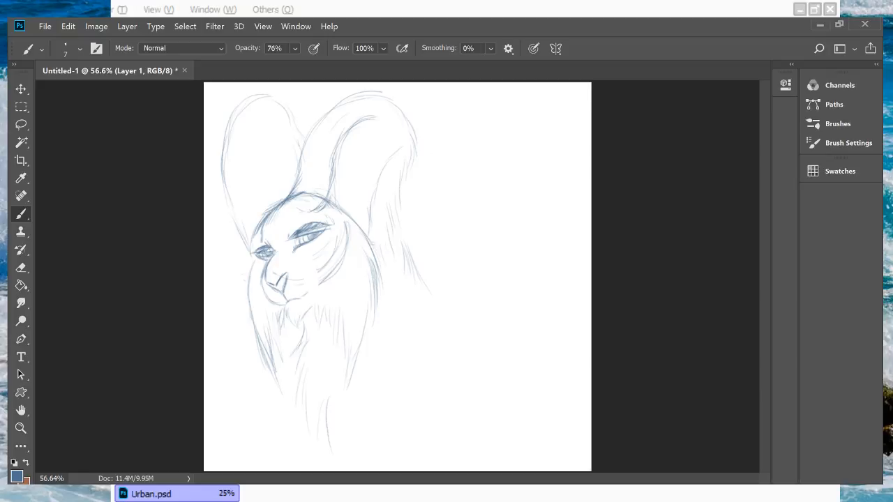
pyautogui.hotkey('ctrl', 'z')
pyautogui.hotkey('ctrl', 'z')
# Step: Mirror the canvas and sketch fur strokes inside the near ear
pyautogui.hotkey('ctrl', 'shift', 'h')
pyautogui.moveTo(450, 147)
pyautogui.mouseDown()
pyautogui.moveTo(399, 164)
pyautogui.moveTo(414, 167)
pyautogui.mouseUp()
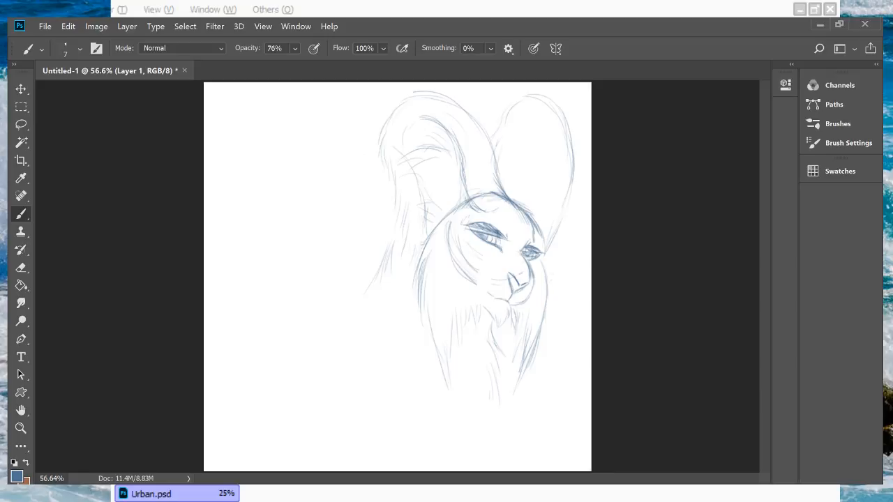
# Step: Mirror the canvas and sketch the neck fur sweeping back below the near ear, plus a curved line down to the chest
pyautogui.hotkey('ctrl', 'shift', 'h')
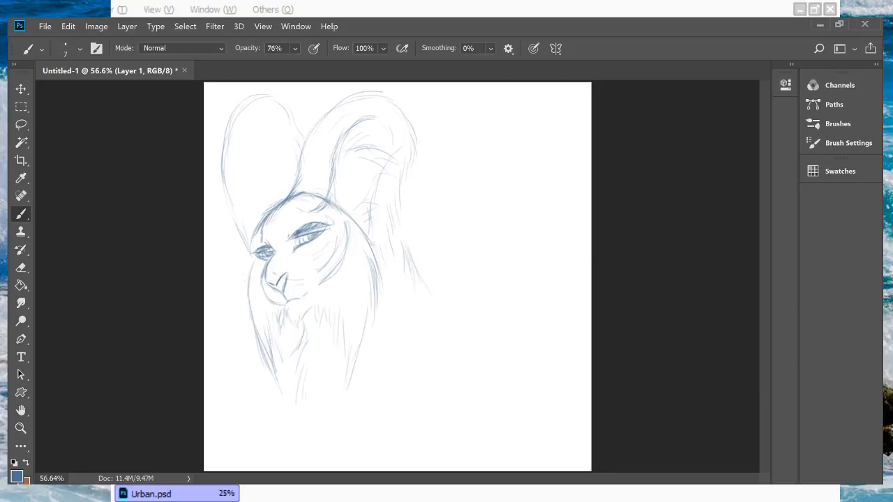
pyautogui.moveTo(406, 253); pyautogui.dragTo(407, 281)
pyautogui.moveTo(403, 234); pyautogui.dragTo(412, 298)
pyautogui.moveTo(407, 257)
pyautogui.mouseDown()
pyautogui.moveTo(416, 301)
pyautogui.moveTo(449, 313)
pyautogui.mouseUp()
pyautogui.moveTo(406, 238)
pyautogui.mouseDown()
pyautogui.moveTo(413, 290)
pyautogui.moveTo(449, 314)
pyautogui.mouseUp()
pyautogui.moveTo(396, 272)
pyautogui.mouseDown()
pyautogui.moveTo(406, 314)
pyautogui.moveTo(409, 303)
pyautogui.mouseUp()
pyautogui.moveTo(398, 260); pyautogui.dragTo(412, 317)
pyautogui.moveTo(410, 289); pyautogui.dragTo(434, 328)
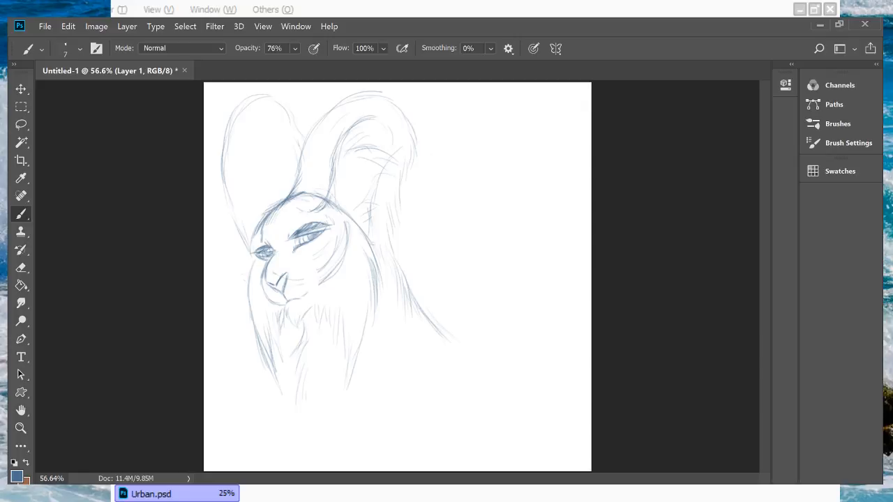
pyautogui.moveTo(406, 286)
pyautogui.mouseDown()
pyautogui.moveTo(408, 337)
pyautogui.moveTo(391, 382)
pyautogui.mouseUp()
pyautogui.moveTo(407, 333); pyautogui.dragTo(386, 385)
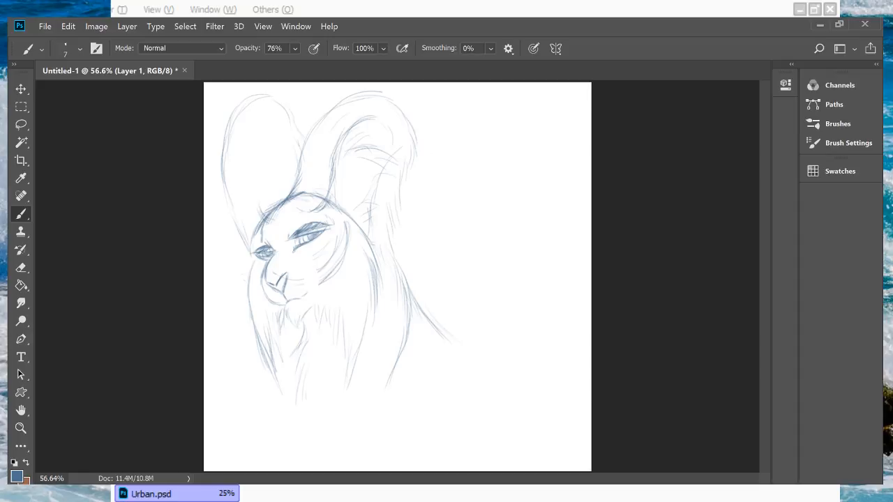
# Step: Sketch long mane strokes curving down the far side of the face, from the far ear's base to the chin fur
pyautogui.moveTo(256, 199)
pyautogui.mouseDown()
pyautogui.moveTo(270, 219)
pyautogui.moveTo(233, 267)
pyautogui.moveTo(235, 291)
pyautogui.mouseUp()
pyautogui.moveTo(250, 207)
pyautogui.mouseDown()
pyautogui.moveTo(234, 255)
pyautogui.moveTo(240, 291)
pyautogui.mouseUp()
pyautogui.moveTo(236, 249); pyautogui.dragTo(256, 316)
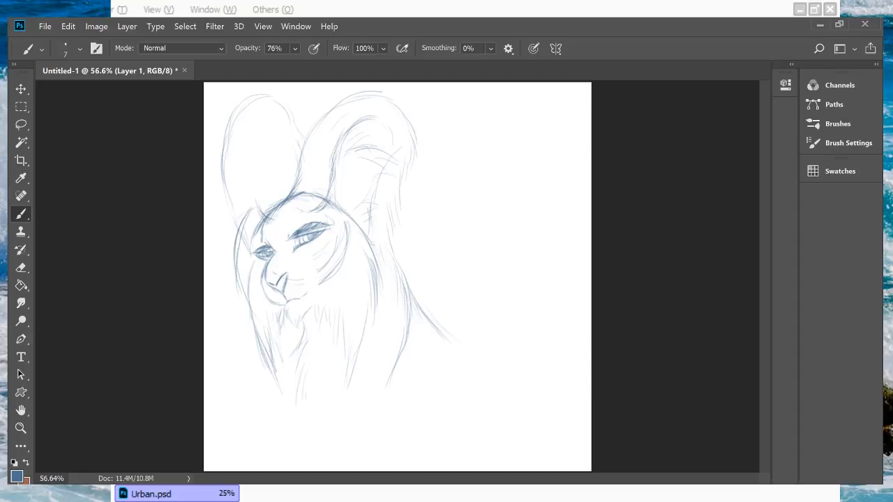
pyautogui.moveTo(244, 287)
pyautogui.mouseDown()
pyautogui.moveTo(268, 330)
pyautogui.moveTo(260, 315)
pyautogui.moveTo(263, 323)
pyautogui.mouseUp()
pyautogui.moveTo(250, 275); pyautogui.dragTo(257, 310)
pyautogui.moveTo(252, 246)
pyautogui.mouseDown()
pyautogui.moveTo(249, 277)
pyautogui.moveTo(249, 268)
pyautogui.mouseUp()
pyautogui.moveTo(270, 221)
pyautogui.mouseDown()
pyautogui.moveTo(256, 279)
pyautogui.moveTo(264, 293)
pyautogui.mouseUp()
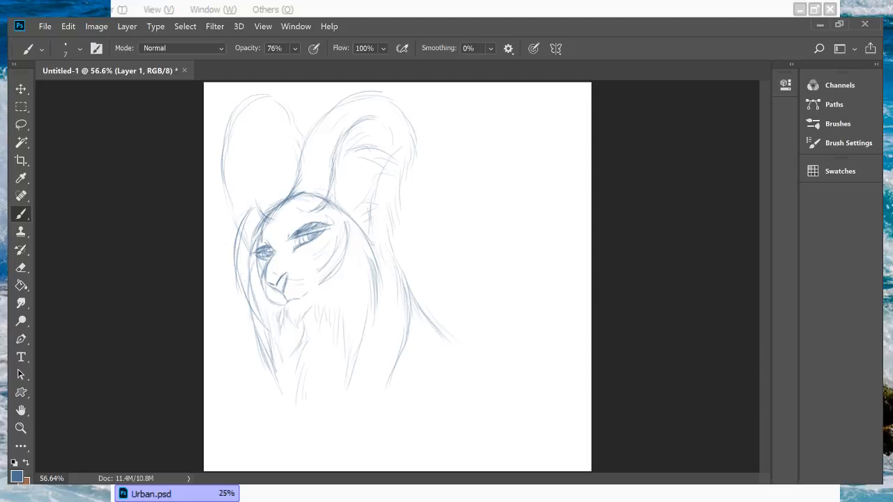
# Step: Rework the narrow far eye and the far edge of the face, undoing the first strokes
pyautogui.moveTo(263, 259); pyautogui.dragTo(261, 270)
pyautogui.moveTo(276, 231); pyautogui.dragTo(266, 247)
pyautogui.hotkey('ctrl', 'z')
pyautogui.hotkey('ctrl', 'z')
pyautogui.moveTo(258, 242); pyautogui.dragTo(255, 282)
pyautogui.moveTo(267, 249); pyautogui.dragTo(262, 264)
pyautogui.moveTo(276, 231); pyautogui.dragTo(251, 278)
pyautogui.moveTo(259, 244); pyautogui.dragTo(254, 311)
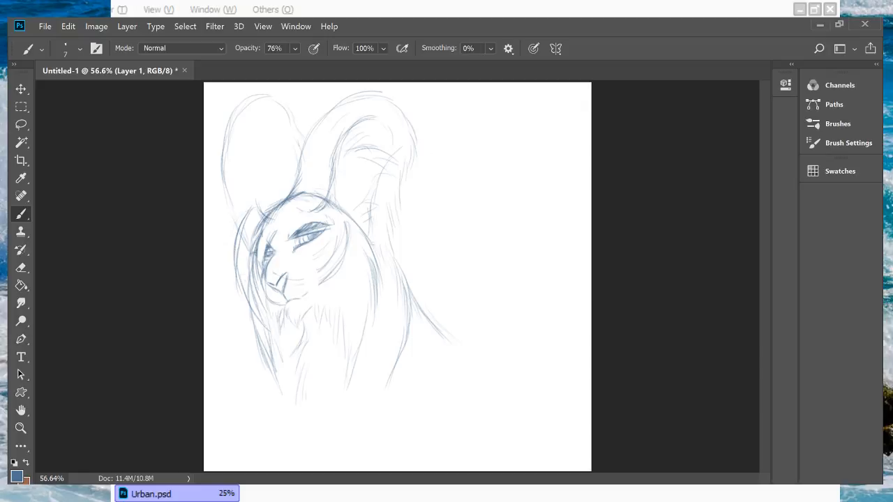
# Step: Sketch a fur tuft at the base of the far ear and light fur strokes behind the neck
pyautogui.moveTo(266, 191); pyautogui.dragTo(259, 214)
pyautogui.moveTo(276, 175); pyautogui.dragTo(269, 200)
pyautogui.moveTo(295, 172)
pyautogui.mouseDown()
pyautogui.moveTo(283, 195)
pyautogui.moveTo(259, 200)
pyautogui.mouseUp()
pyautogui.moveTo(418, 266); pyautogui.dragTo(457, 312)
# Step: Return to the Untitled-1 sketch, scale it down to about 72% and place it in the canvas's upper-left corner
pyautogui.press('z')
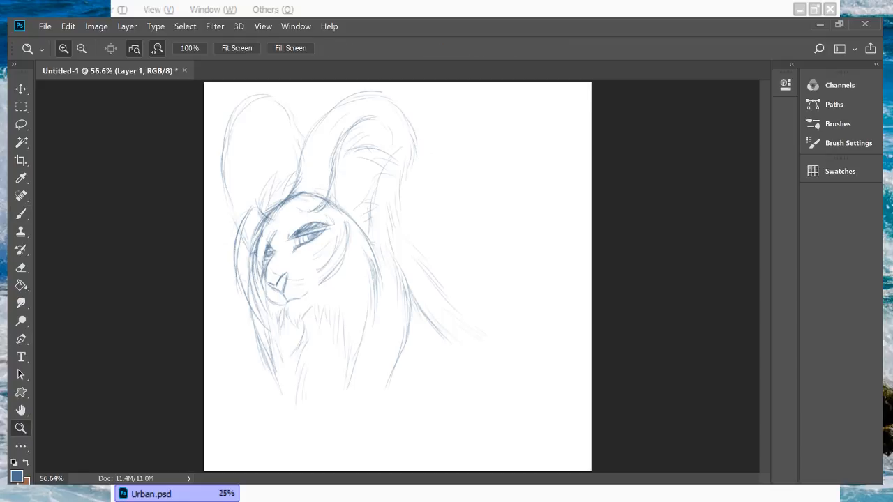
pyautogui.moveTo(398, 277); pyautogui.dragTo(351, 277)
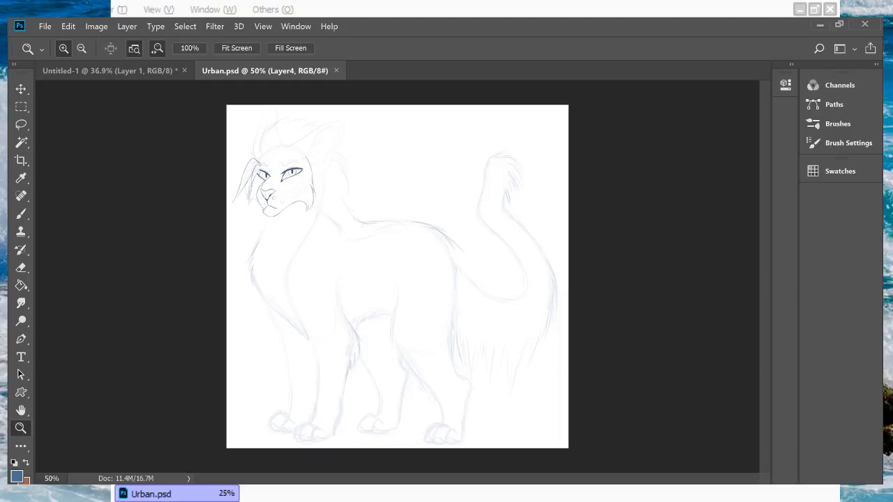
pyautogui.hotkey('ctrl', 'Tab')
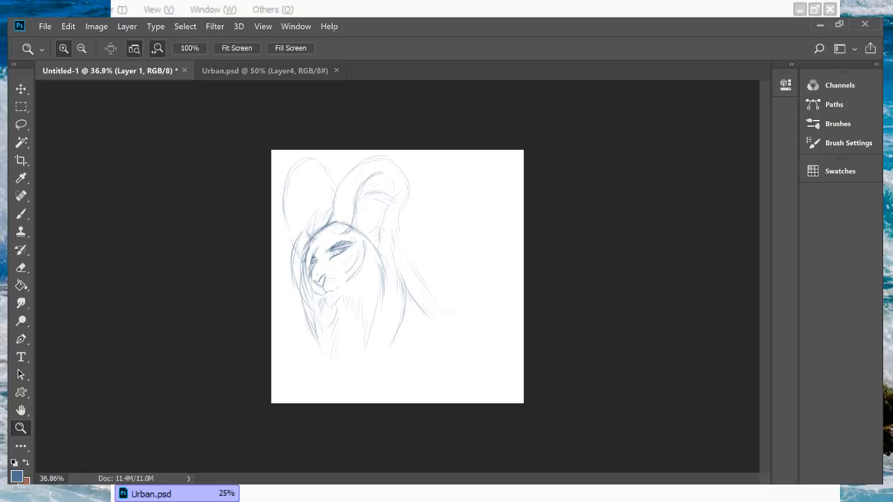
pyautogui.moveTo(398, 276)
pyautogui.mouseDown()
pyautogui.moveTo(382, 277)
pyautogui.moveTo(407, 279)
pyautogui.mouseUp()
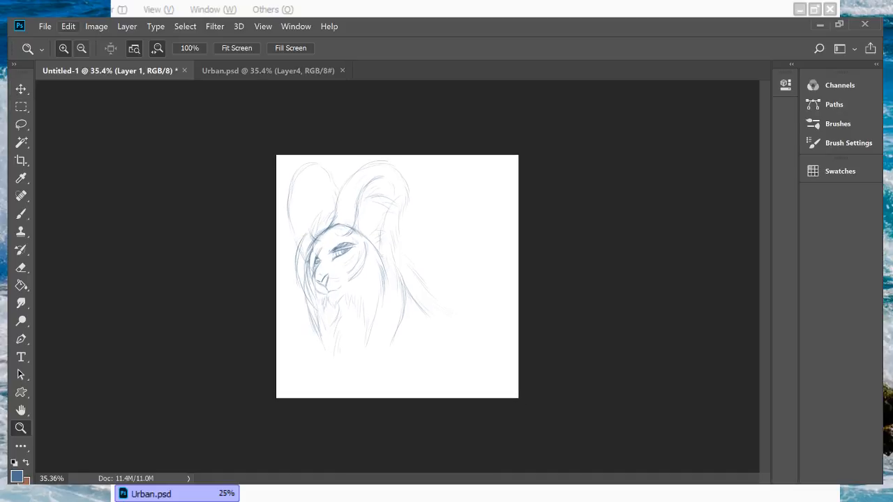
pyautogui.hotkey('ctrl', 't')
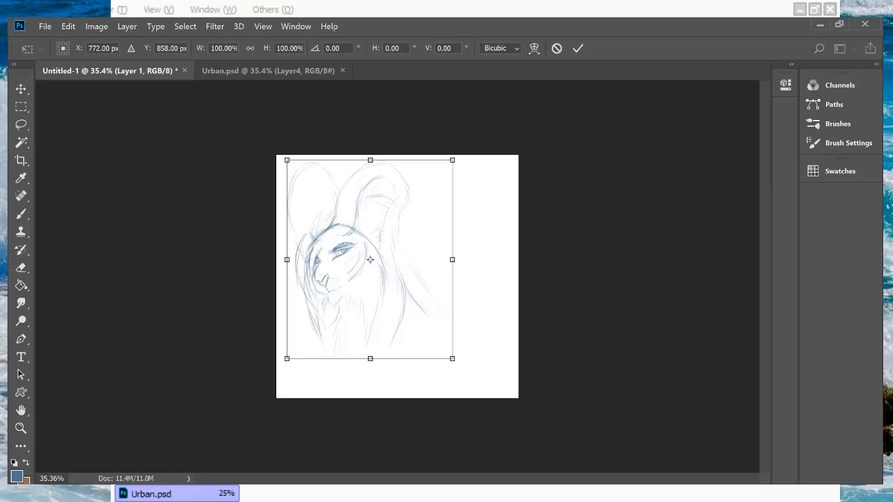
pyautogui.moveTo(452, 159); pyautogui.dragTo(406, 215)
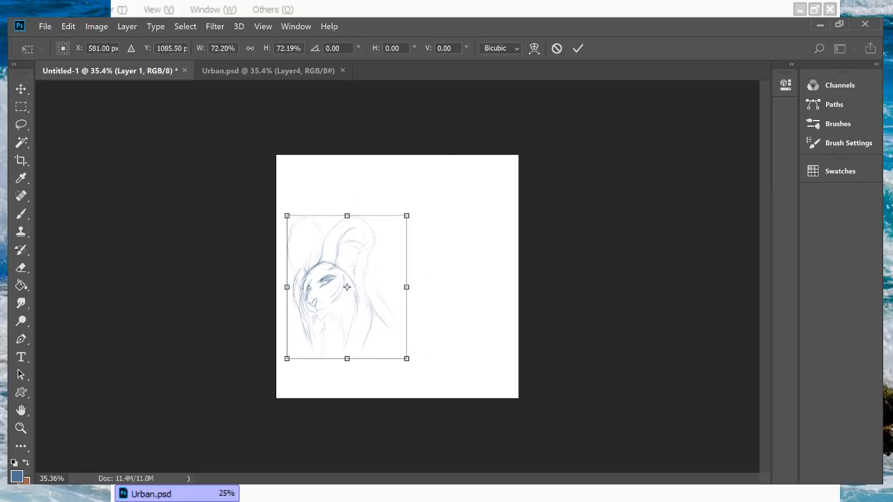
pyautogui.moveTo(346, 287); pyautogui.dragTo(344, 232)
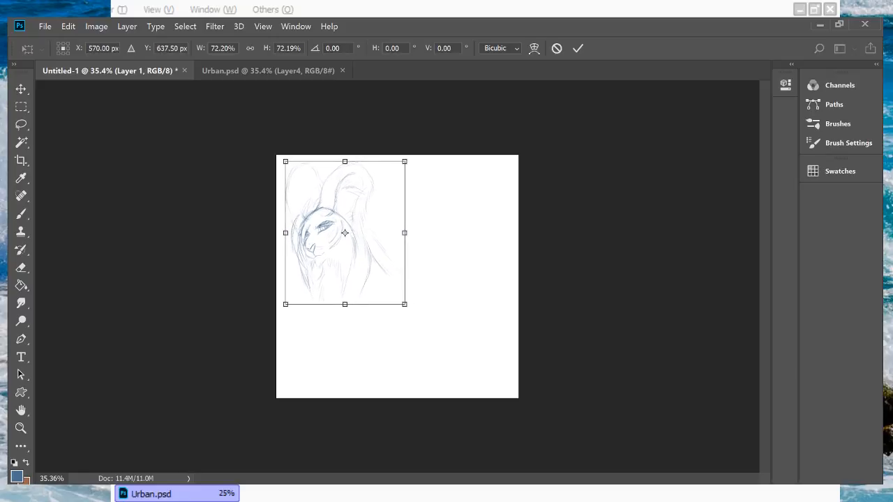
pyautogui.press('Return')
pyautogui.press('z')
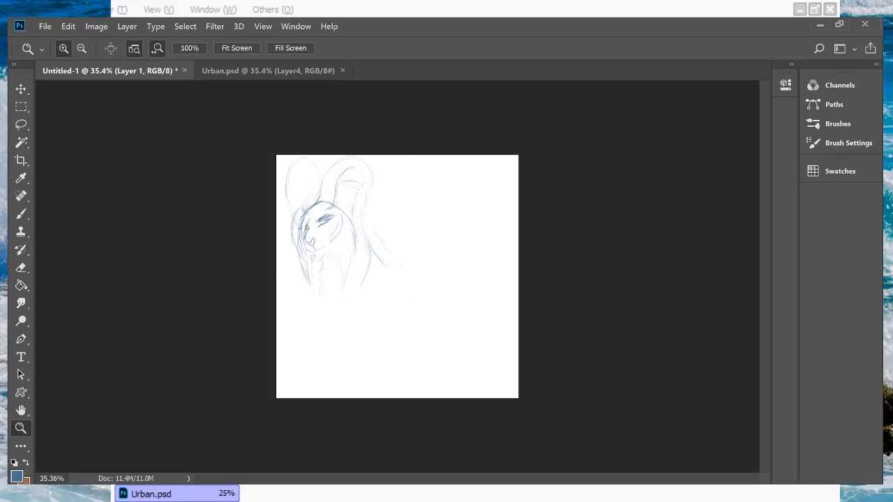
# Step: Darken the neck lines and sketch the chest line curving down below the neck, undoing unwanted strokes
pyautogui.press('b')
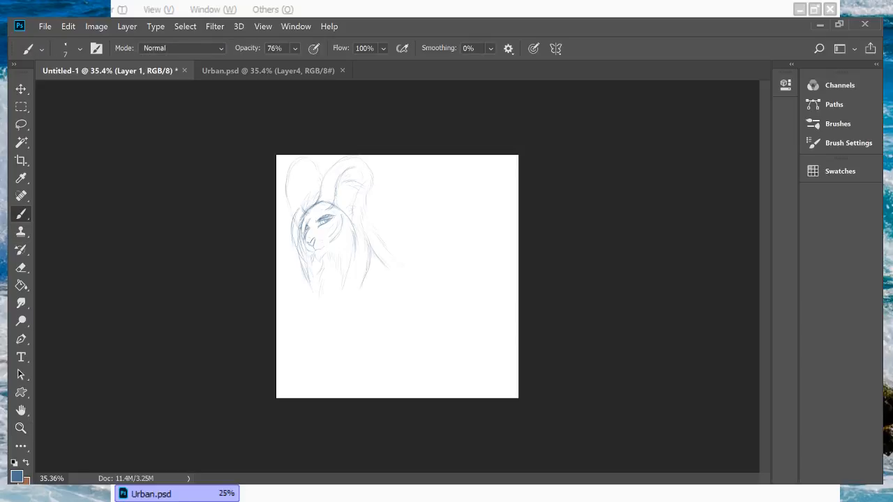
pyautogui.moveTo(366, 260); pyautogui.dragTo(357, 288)
pyautogui.moveTo(384, 318); pyautogui.dragTo(389, 341)
pyautogui.hotkey('ctrl', 'z')
pyautogui.hotkey('ctrl', 'z')
pyautogui.hotkey('ctrl', 'z')
pyautogui.hotkey('ctrl', 'z')
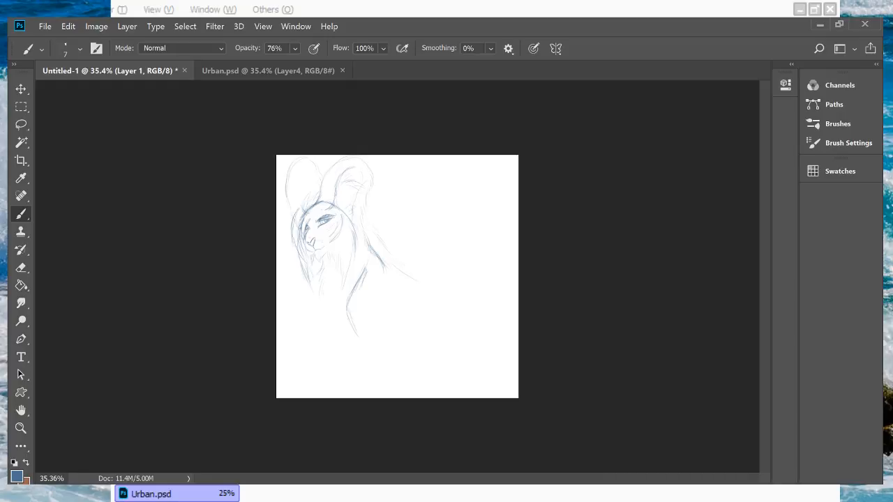
# Step: Extend the back line from the base of the neck toward the rump, undoing an unwanted stroke
pyautogui.moveTo(405, 269); pyautogui.dragTo(431, 282)
pyautogui.moveTo(385, 258); pyautogui.dragTo(428, 274)
pyautogui.hotkey('ctrl', 'z')
# Step: Remove the near eye's heavy upper-lid strokes and redraw the lid as a rounded arch with light shading
pyautogui.press('z')
pyautogui.moveTo(398, 277); pyautogui.dragTo(416, 272)
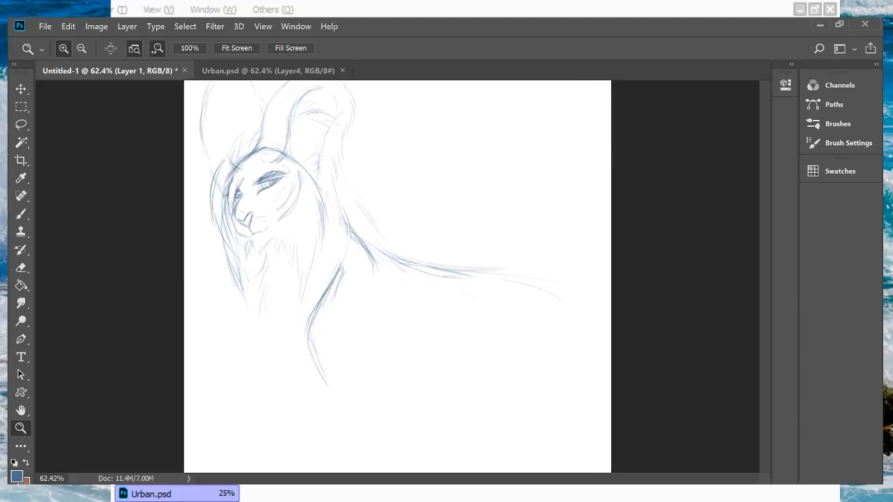
pyautogui.moveTo(252, 144); pyautogui.dragTo(339, 145)
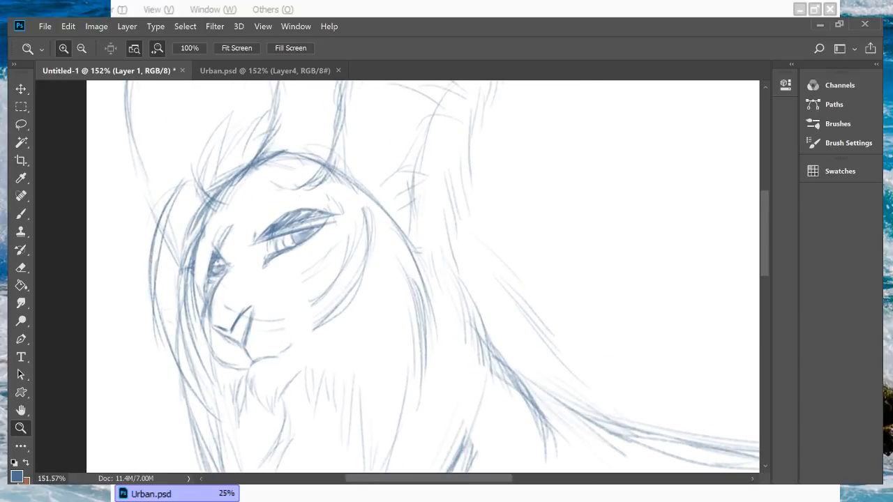
pyautogui.press('b')
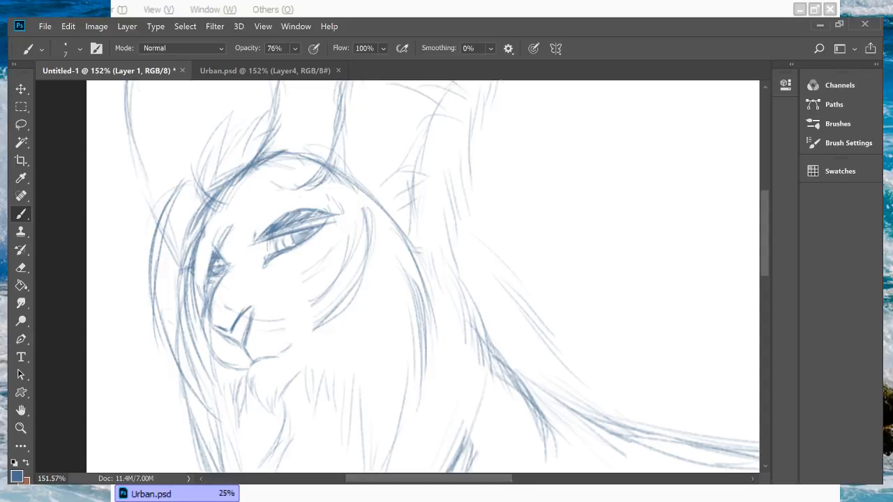
pyautogui.hotkey('ctrl', 'z')
pyautogui.hotkey('ctrl', 'z')
pyautogui.hotkey('ctrl', 'z')
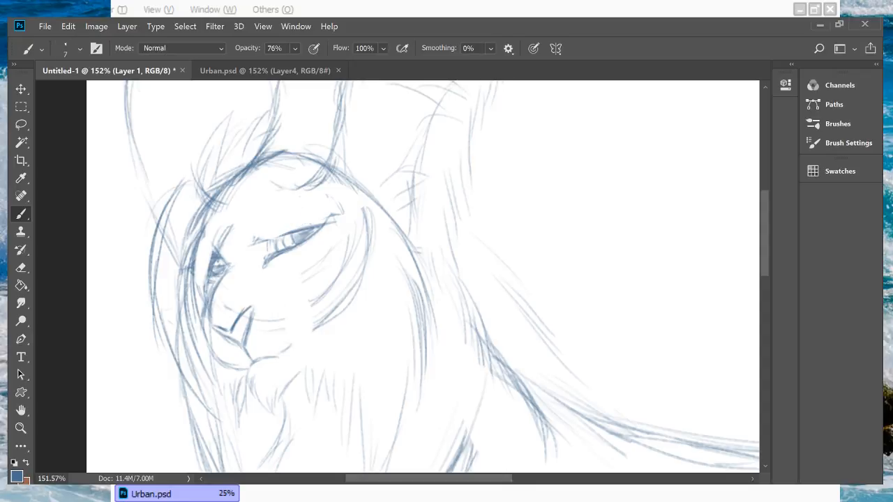
pyautogui.hotkey('ctrl', 'z')
pyautogui.moveTo(259, 243)
pyautogui.mouseDown()
pyautogui.moveTo(282, 212)
pyautogui.moveTo(323, 216)
pyautogui.mouseUp()
pyautogui.moveTo(288, 220)
pyautogui.mouseDown()
pyautogui.moveTo(330, 212)
pyautogui.moveTo(319, 210)
pyautogui.mouseUp()
pyautogui.moveTo(274, 224)
pyautogui.mouseDown()
pyautogui.moveTo(307, 210)
pyautogui.moveTo(291, 214)
pyautogui.moveTo(318, 215)
pyautogui.mouseUp()
pyautogui.moveTo(315, 225); pyautogui.dragTo(322, 215)
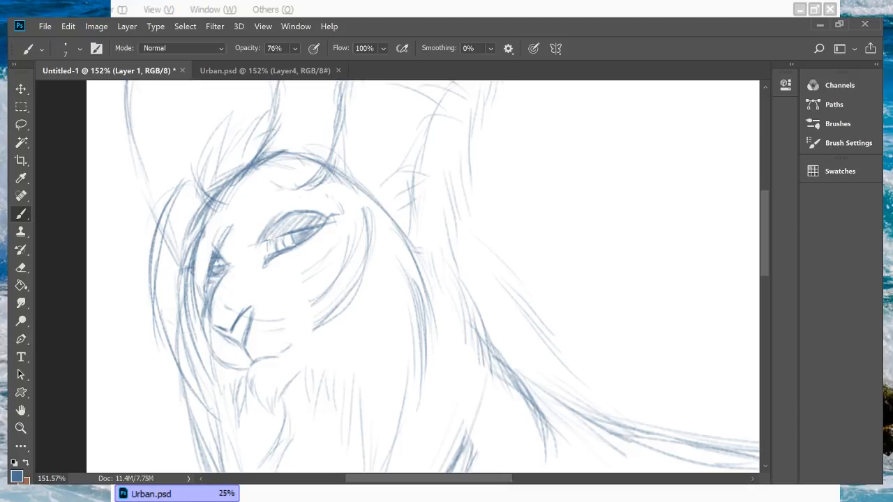
# Step: Sketch curved brow lines above the near eye and a short stroke beside the far eye
pyautogui.moveTo(280, 213); pyautogui.dragTo(297, 207)
pyautogui.moveTo(281, 214)
pyautogui.mouseDown()
pyautogui.moveTo(307, 205)
pyautogui.moveTo(269, 194)
pyautogui.moveTo(253, 219)
pyautogui.moveTo(323, 189)
pyautogui.mouseUp()
pyautogui.moveTo(293, 196); pyautogui.dragTo(318, 191)
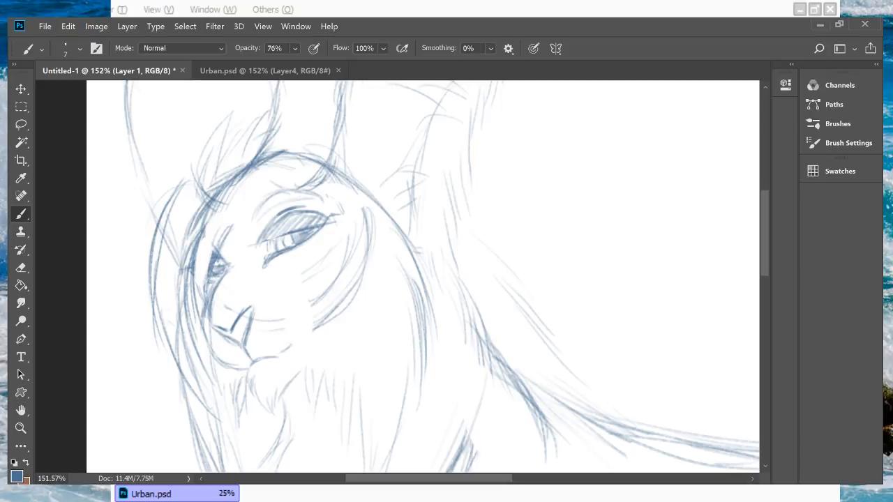
pyautogui.moveTo(221, 246); pyautogui.dragTo(230, 241)
# Step: Sketch a rounded near-side muzzle curving up from the mouth
pyautogui.press('z')
pyautogui.moveTo(381, 337); pyautogui.dragTo(371, 337)
pyautogui.press('b')
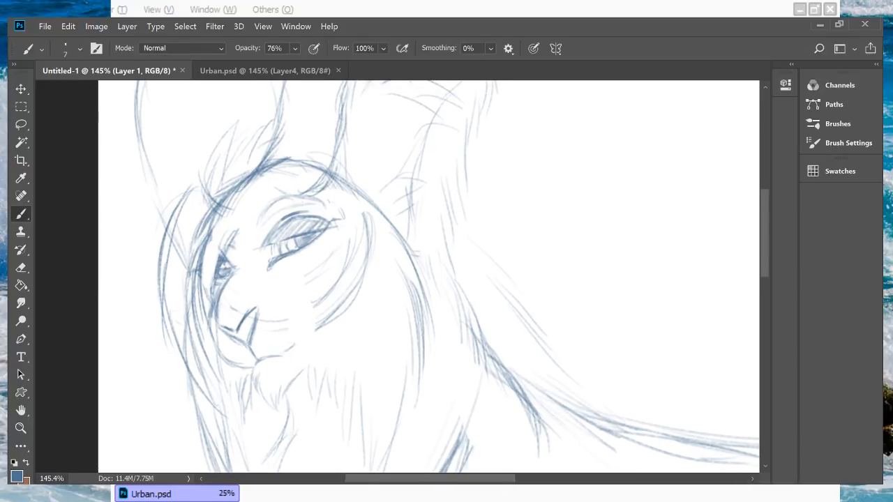
pyautogui.moveTo(283, 352); pyautogui.dragTo(304, 330)
pyautogui.moveTo(301, 338)
pyautogui.mouseDown()
pyautogui.moveTo(306, 322)
pyautogui.moveTo(273, 334)
pyautogui.moveTo(291, 311)
pyautogui.moveTo(293, 342)
pyautogui.mouseUp()
# Step: Darken the curved cheek outline beside the near eye and add a jaw stroke behind the chin
pyautogui.press('z')
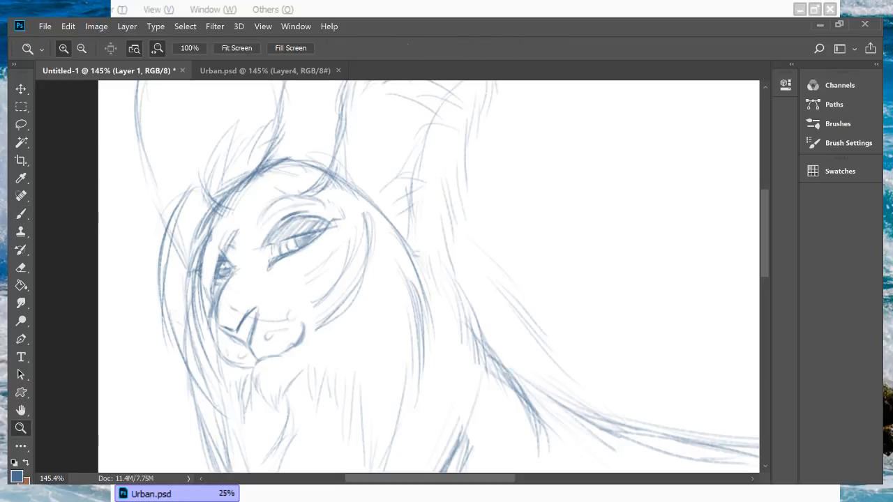
pyautogui.scroll(-4, 400, 343)
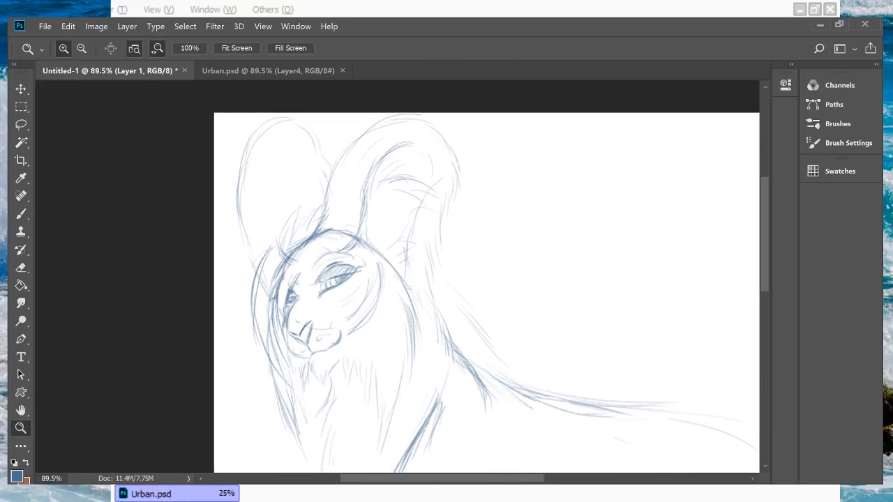
pyautogui.scroll(3, 393, 363)
pyautogui.press('b')
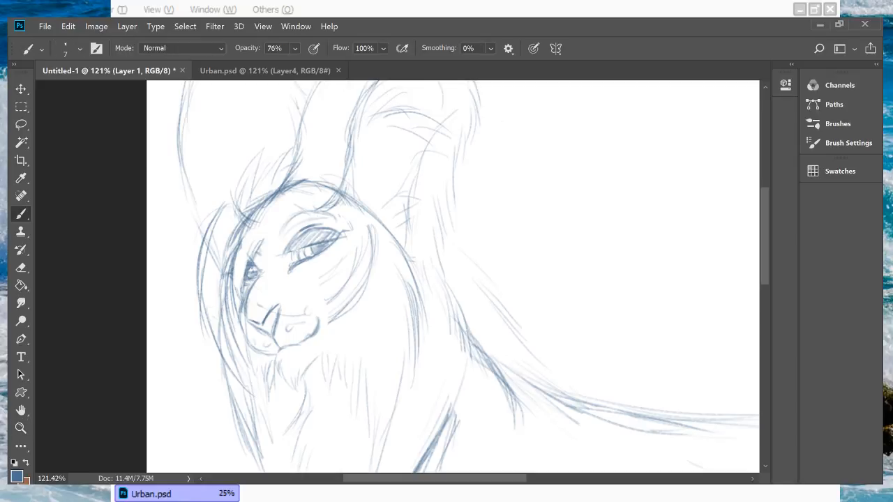
pyautogui.moveTo(364, 238)
pyautogui.mouseDown()
pyautogui.moveTo(368, 261)
pyautogui.moveTo(353, 302)
pyautogui.mouseUp()
pyautogui.moveTo(374, 274); pyautogui.dragTo(357, 297)
pyautogui.moveTo(375, 248); pyautogui.dragTo(372, 266)
pyautogui.moveTo(326, 348)
pyautogui.mouseDown()
pyautogui.moveTo(317, 360)
pyautogui.moveTo(332, 347)
pyautogui.mouseUp()
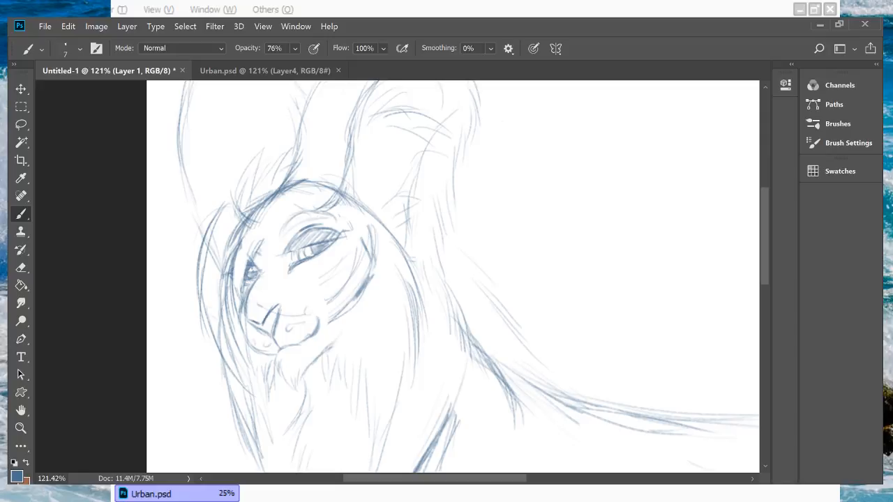
# Step: Remove the lower chest line, redraw it as a shorter curve, and save the document as Minato.psd
pyautogui.press('z')
pyautogui.moveTo(448, 354); pyautogui.dragTo(341, 354)
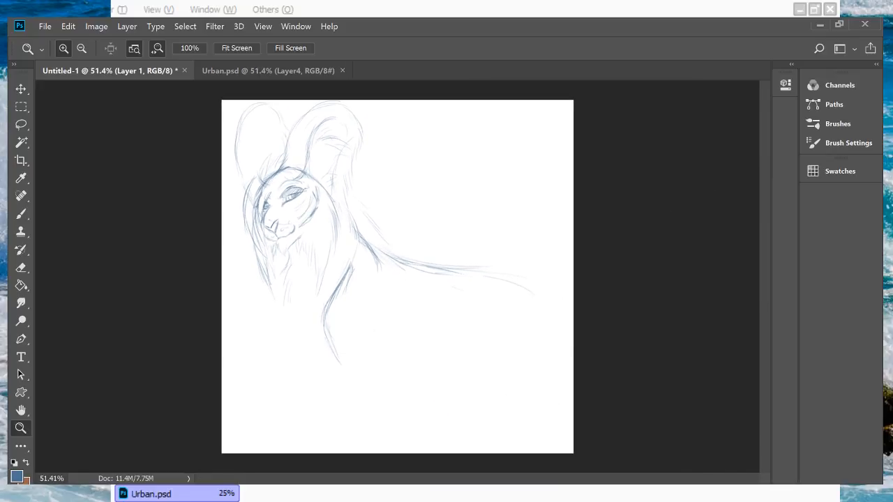
pyautogui.moveTo(342, 354); pyautogui.dragTo(336, 354)
pyautogui.hotkey('ctrl', 'z')
pyautogui.hotkey('ctrl', 'z')
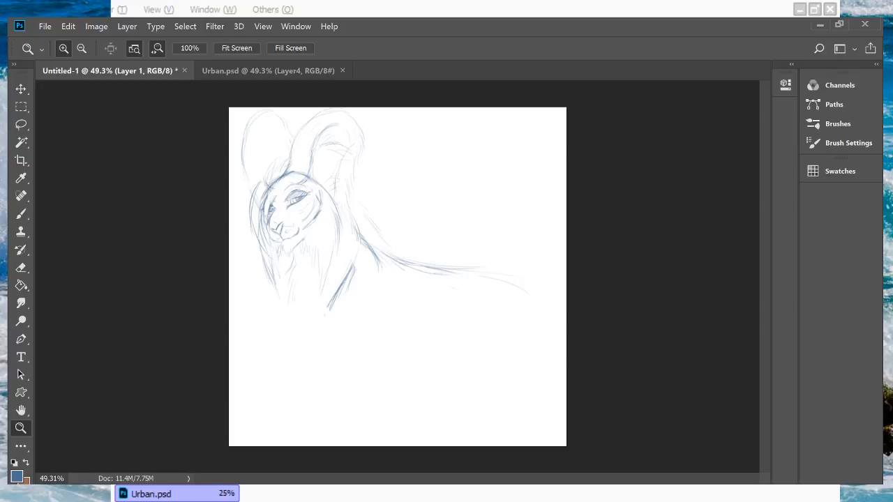
pyautogui.press('b')
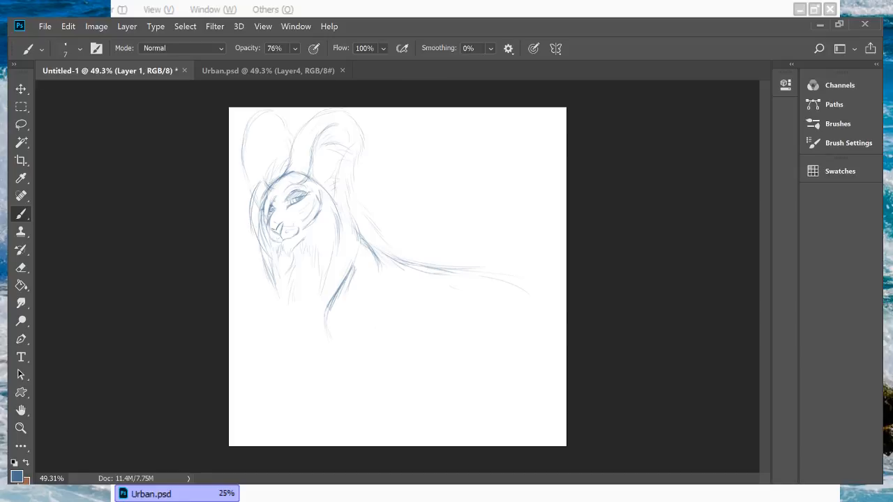
pyautogui.press('alt')
pyautogui.press('alt')
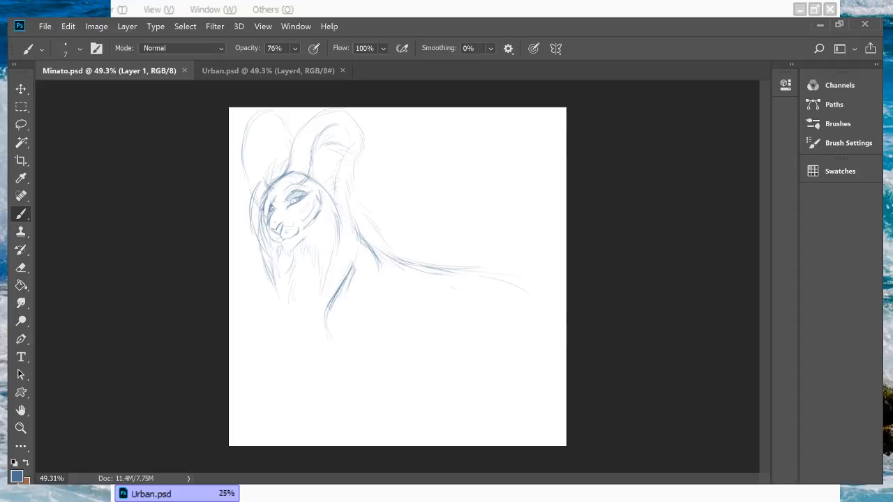
# Step: Reinforce the back line and sketch mane fur over the far ear's base, behind the neck and down across the body
pyautogui.moveTo(469, 270); pyautogui.dragTo(513, 280)
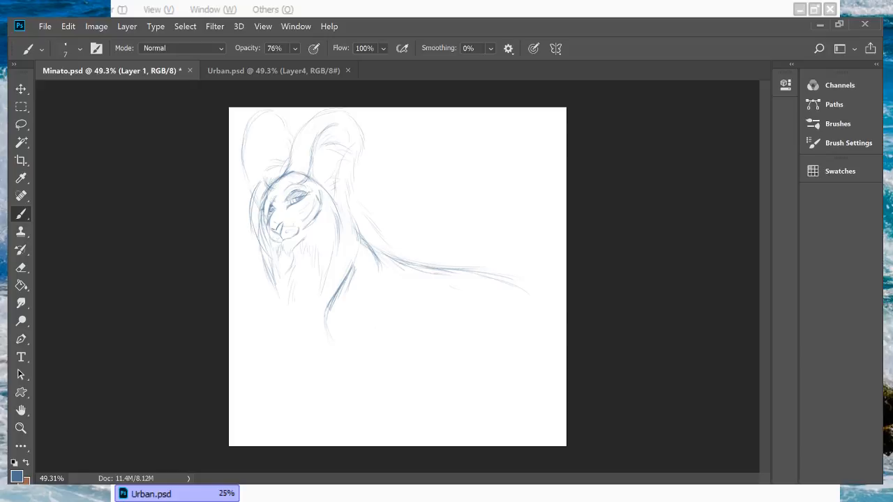
pyautogui.moveTo(266, 171); pyautogui.dragTo(242, 198)
pyautogui.moveTo(358, 193); pyautogui.dragTo(406, 256)
pyautogui.moveTo(375, 220)
pyautogui.mouseDown()
pyautogui.moveTo(411, 261)
pyautogui.moveTo(474, 282)
pyautogui.moveTo(476, 315)
pyautogui.mouseUp()
pyautogui.moveTo(474, 315)
pyautogui.mouseDown()
pyautogui.moveTo(483, 342)
pyautogui.moveTo(470, 332)
pyautogui.mouseUp()
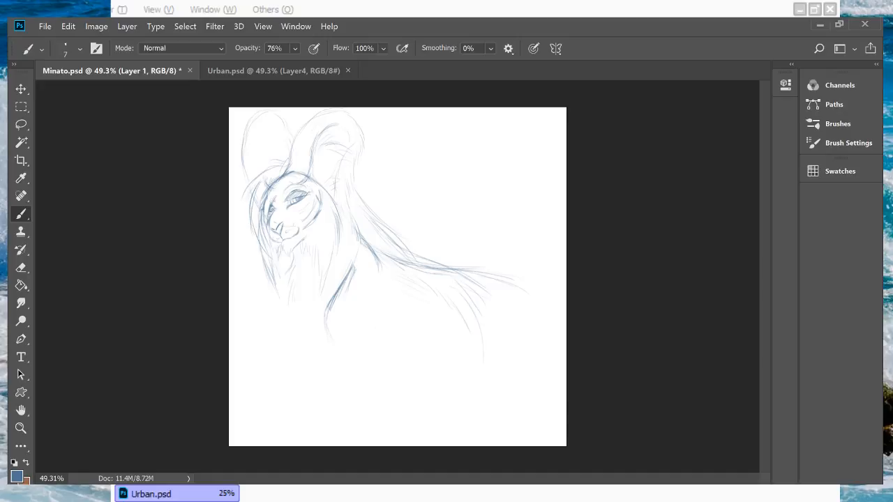
# Step: Scale the whole sketch down to about 78% and place it centrally against the canvas's upper edge
pyautogui.press('v')
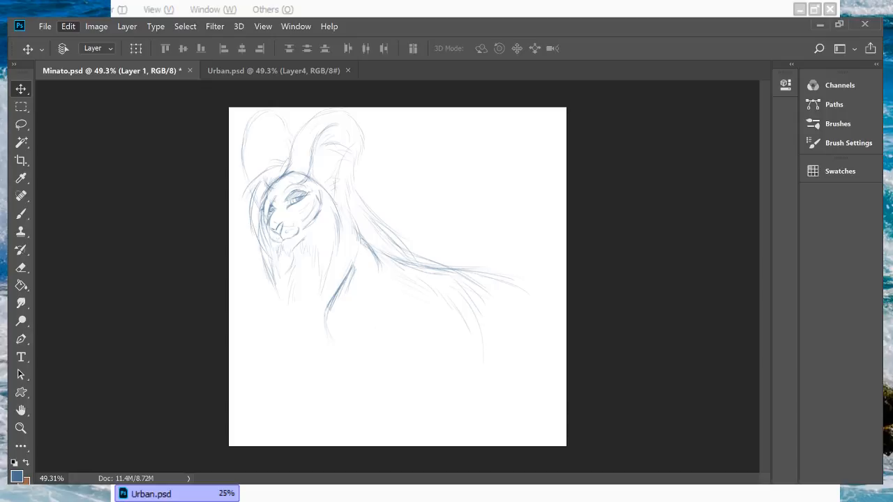
pyautogui.hotkey('ctrl', 't')
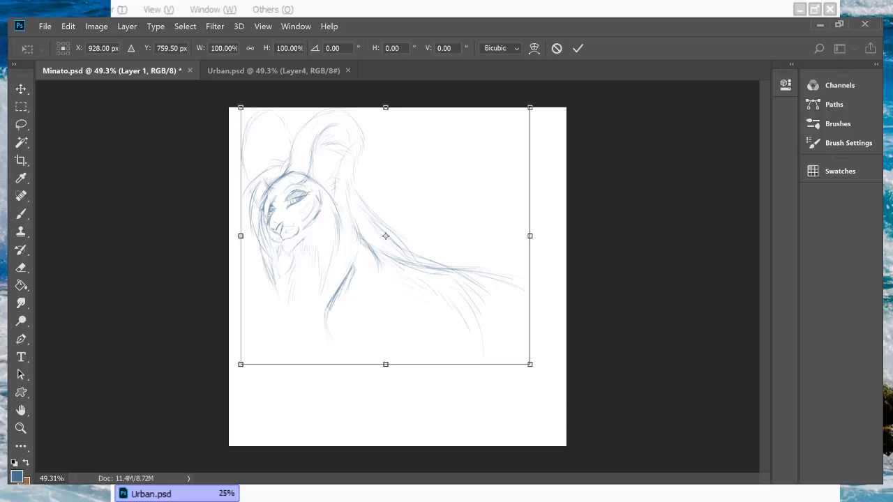
pyautogui.moveTo(530, 107); pyautogui.dragTo(466, 165)
pyautogui.moveTo(353, 264)
pyautogui.mouseDown()
pyautogui.moveTo(385, 229)
pyautogui.moveTo(385, 207)
pyautogui.mouseUp()
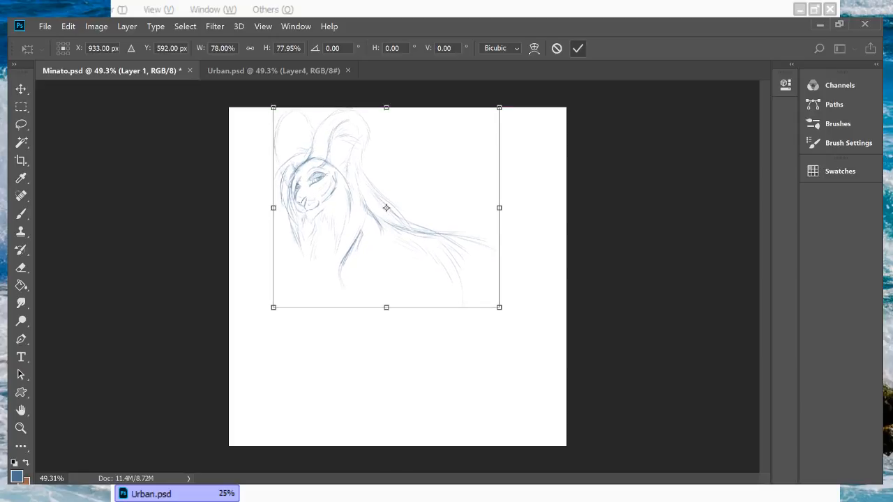
pyautogui.click(577, 48)
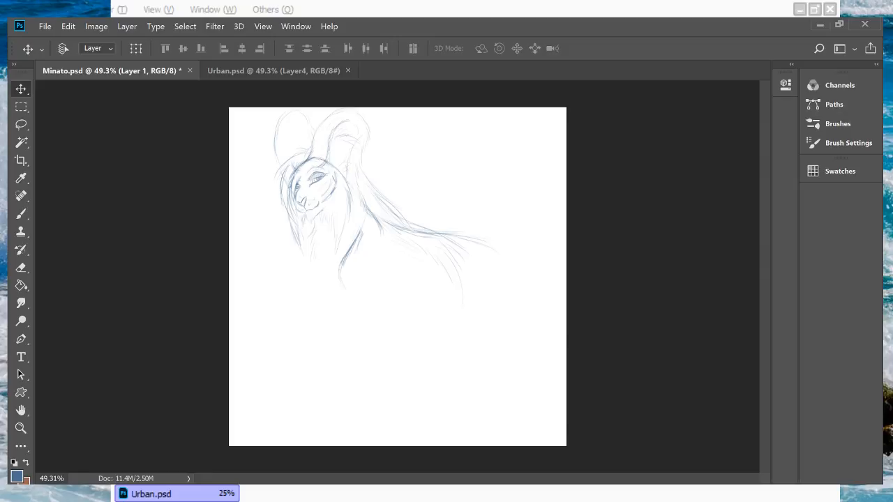
# Step: Sketch the near front leg with a rounded paw and its rear upper edge, and add fur strokes over the shoulder and side
pyautogui.press('b')
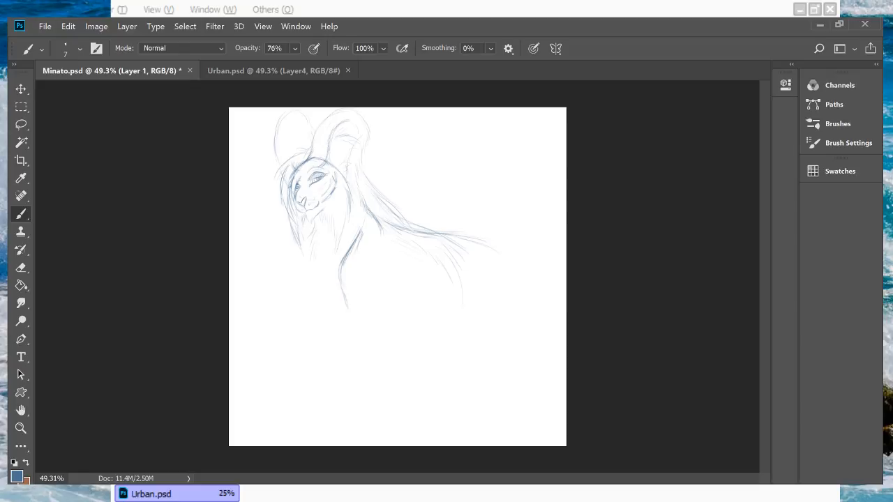
pyautogui.moveTo(347, 320); pyautogui.dragTo(338, 365)
pyautogui.hotkey('ctrl', 'z')
pyautogui.hotkey('ctrl', 'z')
pyautogui.moveTo(318, 415)
pyautogui.mouseDown()
pyautogui.moveTo(350, 396)
pyautogui.moveTo(363, 353)
pyautogui.mouseUp()
pyautogui.moveTo(349, 395); pyautogui.dragTo(378, 334)
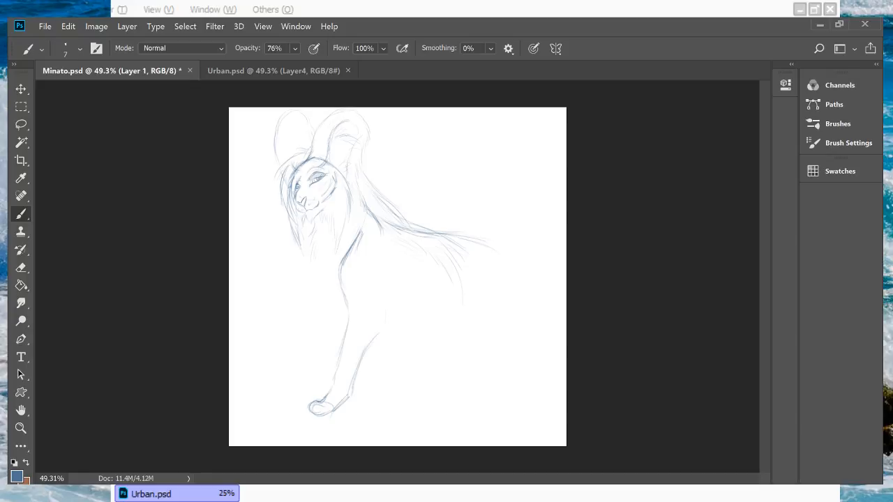
pyautogui.moveTo(383, 279); pyautogui.dragTo(378, 299)
pyautogui.moveTo(381, 220)
pyautogui.mouseDown()
pyautogui.moveTo(388, 247)
pyautogui.moveTo(389, 232)
pyautogui.moveTo(392, 239)
pyautogui.mouseUp()
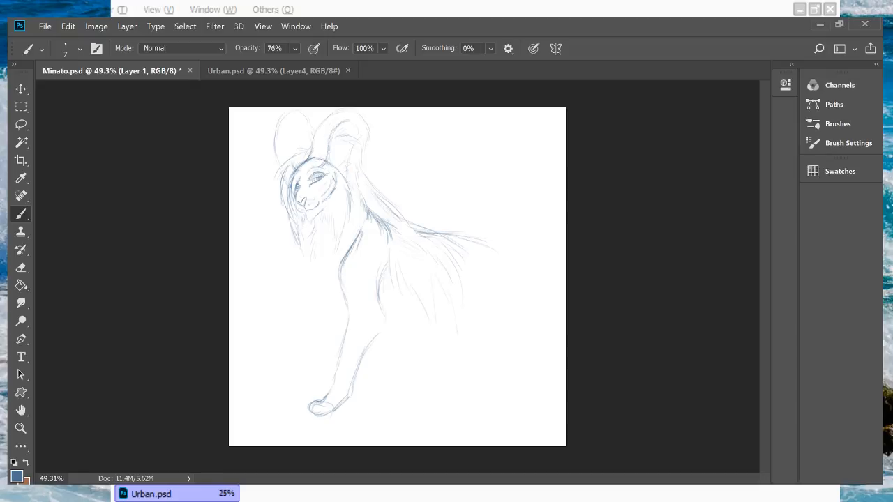
# Step: Sketch the far front leg bent forward with a raised paw beside the near leg
pyautogui.moveTo(311, 272); pyautogui.dragTo(310, 294)
pyautogui.moveTo(308, 336); pyautogui.dragTo(294, 357)
pyautogui.hotkey('ctrl', 'z')
pyautogui.hotkey('ctrl', 'z')
pyautogui.moveTo(315, 350); pyautogui.dragTo(311, 365)
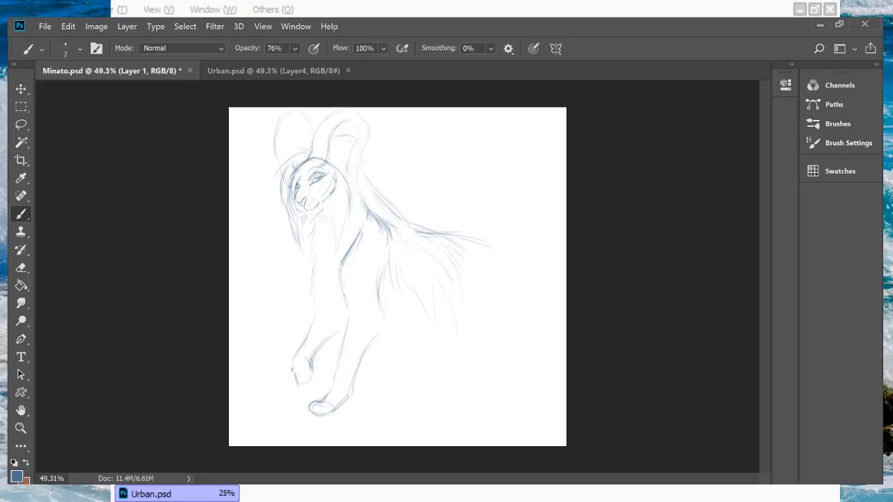
# Step: Add long chest fur between the front legs and sketch the belly line and rump curve
pyautogui.moveTo(316, 261); pyautogui.dragTo(310, 293)
pyautogui.moveTo(329, 315); pyautogui.dragTo(334, 335)
pyautogui.moveTo(388, 326); pyautogui.dragTo(394, 346)
pyautogui.hotkey('ctrl', 'z')
pyautogui.moveTo(388, 323); pyautogui.dragTo(405, 320)
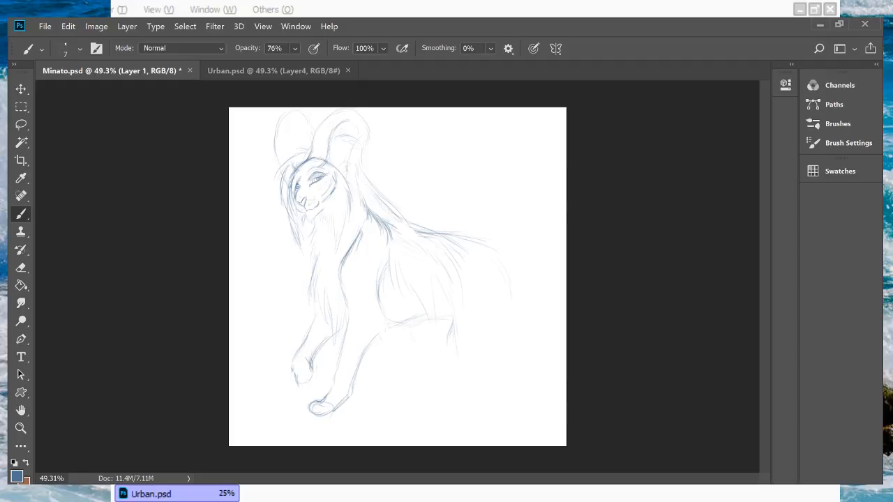
# Step: Sketch a hind leg angling back from the belly to a paw, with its rear contour up to the rump
pyautogui.moveTo(452, 326)
pyautogui.mouseDown()
pyautogui.moveTo(452, 351)
pyautogui.moveTo(473, 376)
pyautogui.moveTo(491, 377)
pyautogui.moveTo(514, 414)
pyautogui.mouseUp()
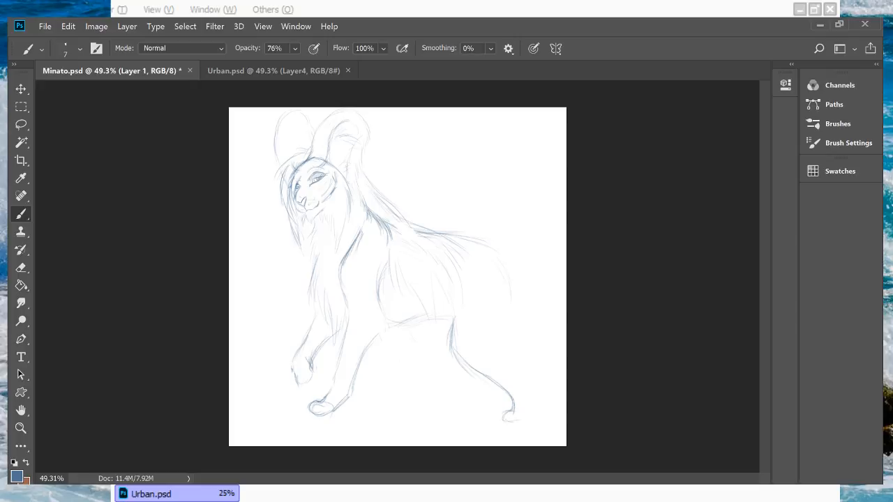
pyautogui.moveTo(529, 385)
pyautogui.mouseDown()
pyautogui.moveTo(527, 418)
pyautogui.moveTo(527, 407)
pyautogui.mouseUp()
pyautogui.moveTo(503, 338); pyautogui.dragTo(504, 281)
# Step: Erase the hind leg, the rump curve and both lower front legs
pyautogui.moveTo(513, 414)
pyautogui.mouseDown()
pyautogui.moveTo(507, 389)
pyautogui.moveTo(457, 349)
pyautogui.moveTo(450, 321)
pyautogui.mouseUp()
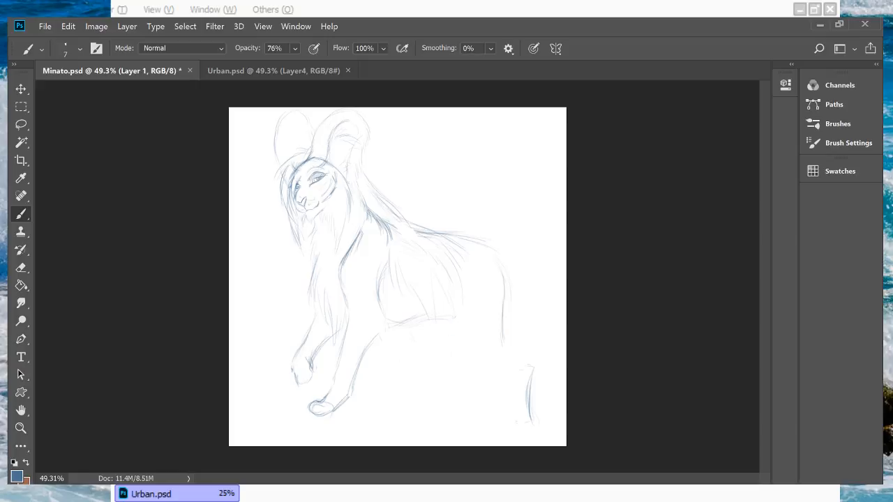
pyautogui.moveTo(530, 423)
pyautogui.mouseDown()
pyautogui.moveTo(529, 365)
pyautogui.moveTo(502, 272)
pyautogui.mouseUp()
pyautogui.moveTo(300, 339)
pyautogui.mouseDown()
pyautogui.moveTo(294, 383)
pyautogui.moveTo(317, 350)
pyautogui.moveTo(343, 356)
pyautogui.moveTo(322, 413)
pyautogui.moveTo(312, 400)
pyautogui.moveTo(374, 337)
pyautogui.mouseUp()
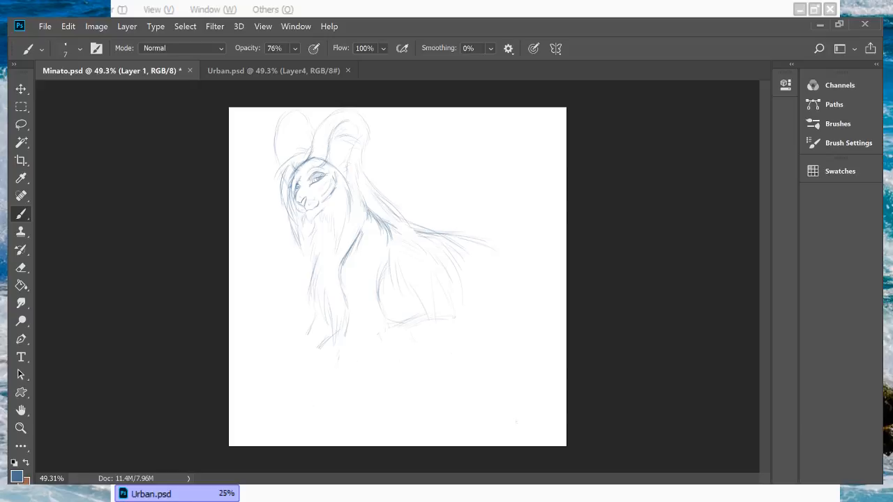
# Step: Sketch the front edge of a straight near front leg below the chest and try a paw at its base
pyautogui.moveTo(344, 300); pyautogui.dragTo(355, 368)
pyautogui.moveTo(354, 335); pyautogui.dragTo(351, 413)
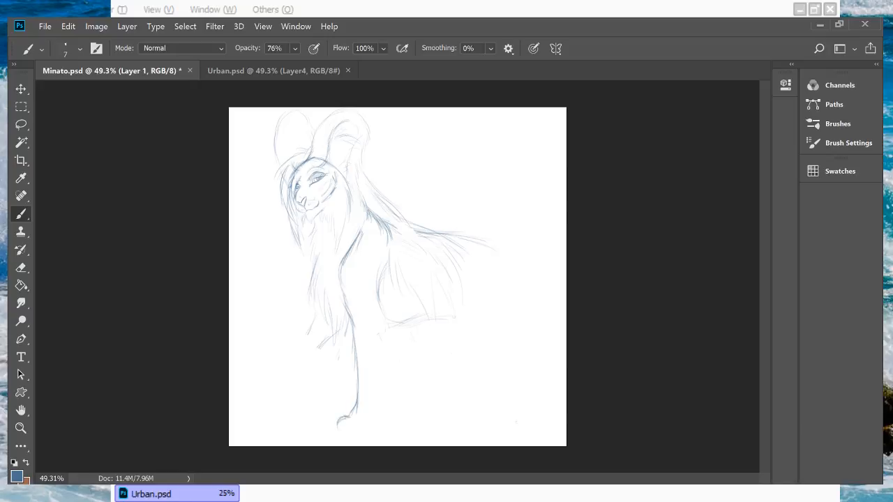
pyautogui.moveTo(341, 427)
pyautogui.mouseDown()
pyautogui.moveTo(359, 418)
pyautogui.moveTo(366, 424)
pyautogui.mouseUp()
pyautogui.hotkey('ctrl', 'z')
pyautogui.hotkey('ctrl', 'z')
pyautogui.hotkey('ctrl', 'z')
pyautogui.hotkey('ctrl', 'z')
pyautogui.hotkey('ctrl', 'z')
# Step: Draw a small paw under the straight front leg and carry the leg's rear edge up to the shoulder
pyautogui.moveTo(352, 419); pyautogui.dragTo(369, 416)
pyautogui.moveTo(369, 416); pyautogui.dragTo(382, 395)
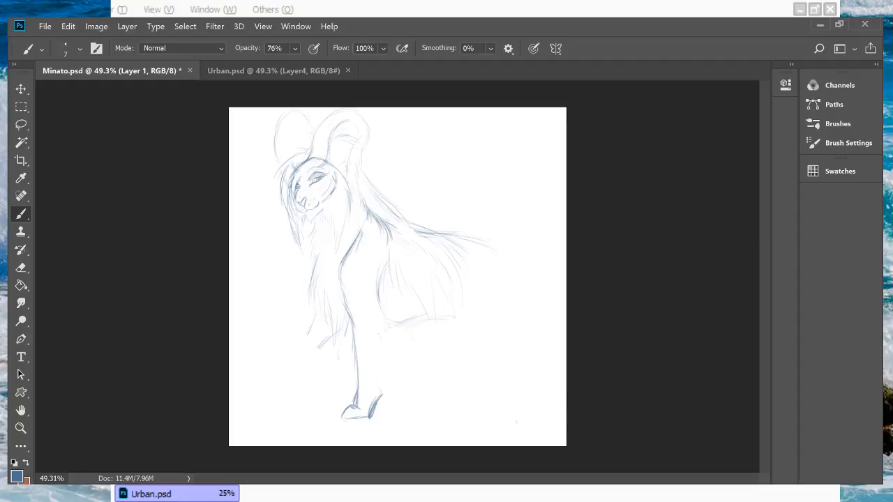
pyautogui.moveTo(378, 398); pyautogui.dragTo(374, 354)
pyautogui.moveTo(376, 392)
pyautogui.mouseDown()
pyautogui.moveTo(376, 354)
pyautogui.moveTo(388, 333)
pyautogui.moveTo(380, 293)
pyautogui.mouseUp()
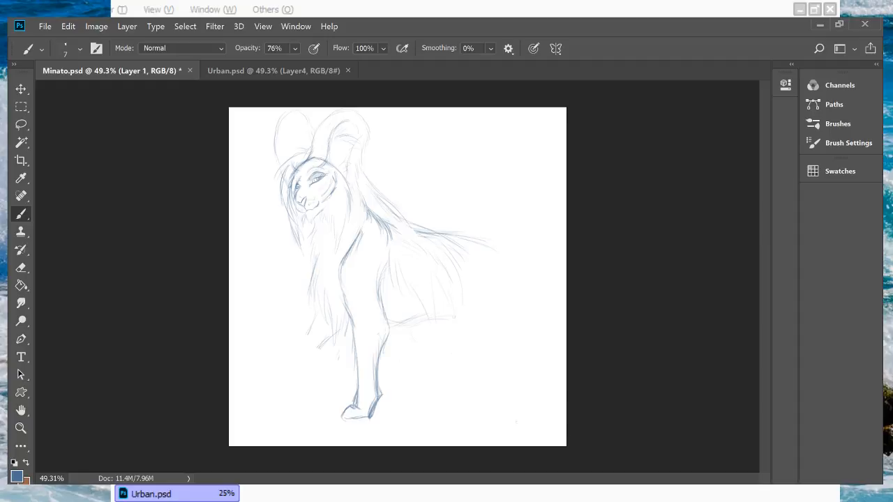
pyautogui.hotkey('ctrl', 'z')
# Step: Clear the long chest fur beside the front leg and try shorter strokes below the beard
pyautogui.moveTo(323, 290)
pyautogui.mouseDown()
pyautogui.moveTo(332, 343)
pyautogui.moveTo(346, 335)
pyautogui.moveTo(311, 294)
pyautogui.moveTo(314, 267)
pyautogui.mouseUp()
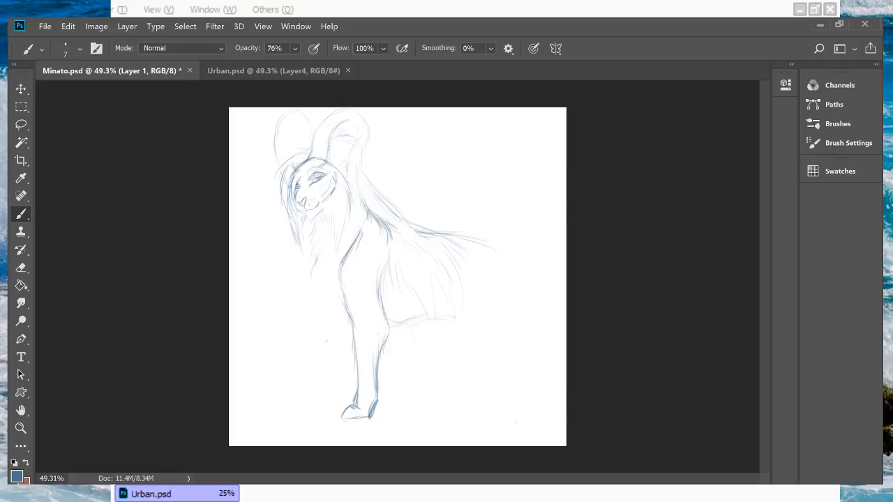
pyautogui.moveTo(314, 266)
pyautogui.mouseDown()
pyautogui.moveTo(314, 300)
pyautogui.moveTo(337, 330)
pyautogui.mouseUp()
pyautogui.hotkey('ctrl', 'z')
pyautogui.moveTo(309, 254)
pyautogui.mouseDown()
pyautogui.moveTo(300, 304)
pyautogui.moveTo(310, 307)
pyautogui.mouseUp()
pyautogui.hotkey('ctrl', 'z')
pyautogui.hotkey('ctrl', 'z')
# Step: Compare the pose in Minato.psd with the standing cat sketch in Urban.psd
pyautogui.hotkey('ctrl', 'Tab')
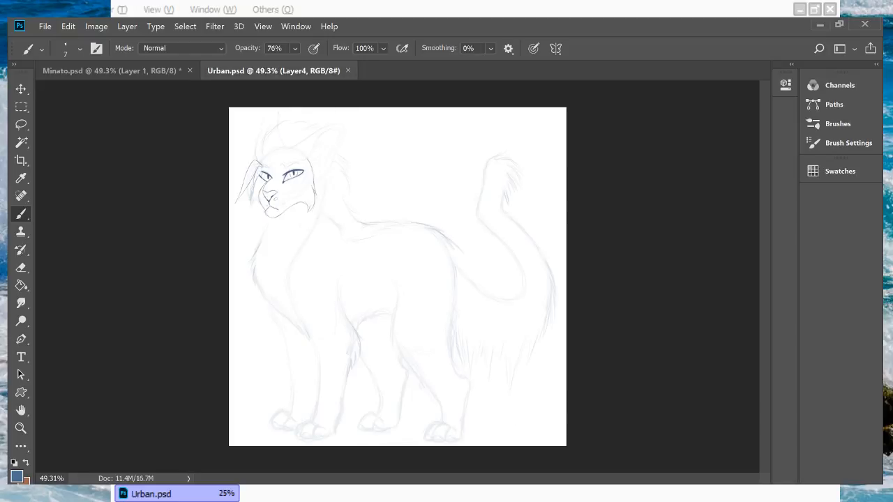
pyautogui.hotkey('ctrl', 'Tab')
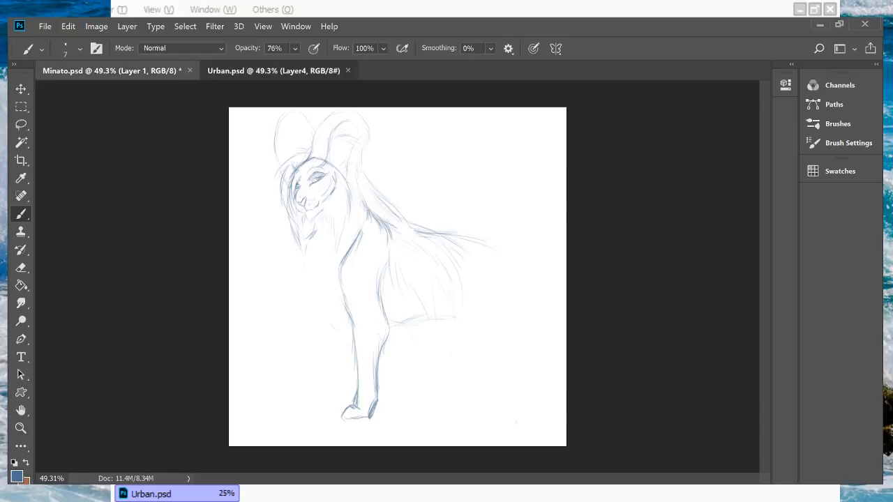
pyautogui.hotkey('ctrl', 'Tab')
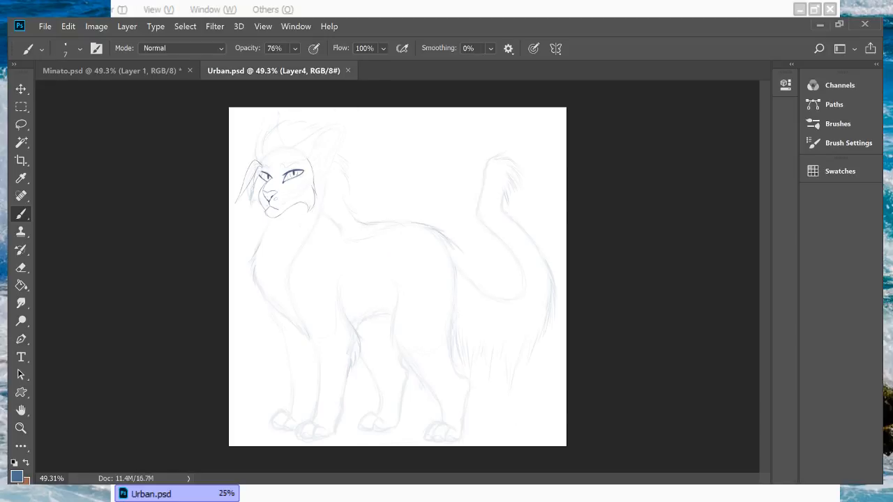
pyautogui.hotkey('ctrl', 'Tab')
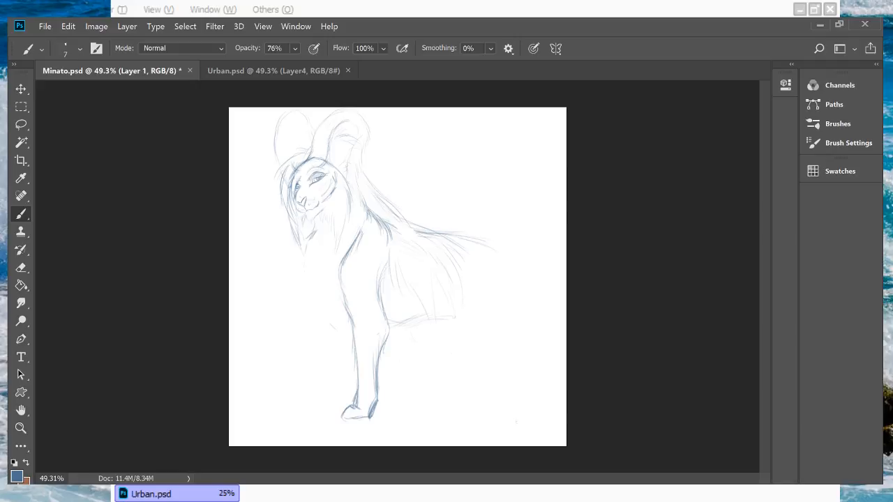
# Step: Switch to Urban.psd, undo the inked face lines back to the plain pale sketch, and save the file
pyautogui.hotkey('ctrl', 'Tab')
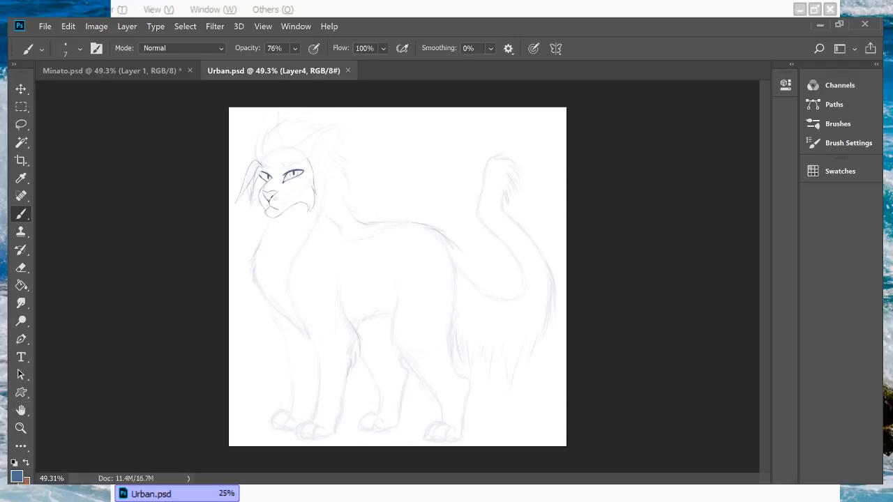
pyautogui.hotkey('ctrl', 'z')
pyautogui.hotkey('ctrl', 'shift', 'z')
pyautogui.hotkey('ctrl', 'z')
pyautogui.hotkey('ctrl', 'z')
pyautogui.hotkey('ctrl', 'z')
pyautogui.hotkey('ctrl', 'z')
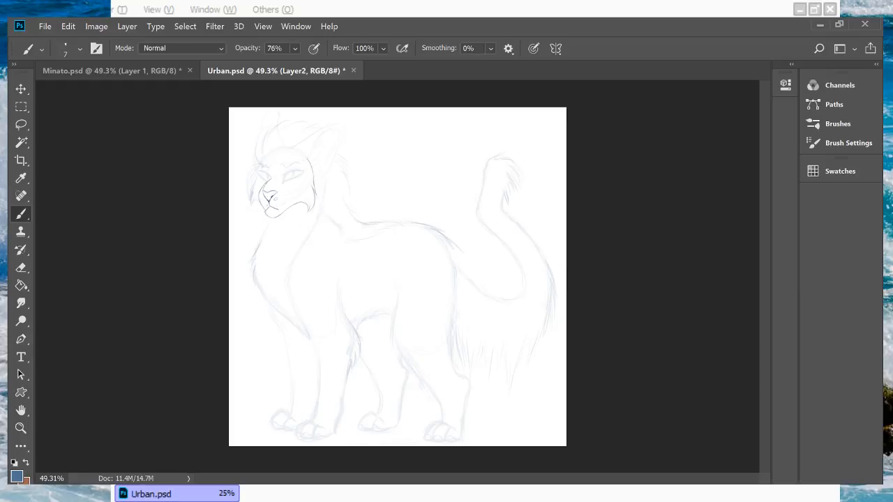
pyautogui.hotkey('ctrl', 'z')
pyautogui.hotkey('ctrl', 'z')
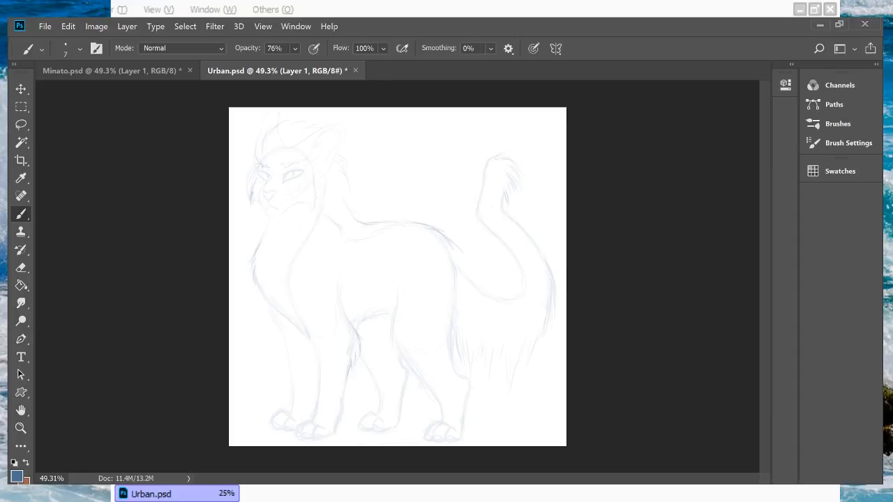
pyautogui.hotkey('ctrl', 's')
# Step: Return to Minato.psd and remove the straight front leg, its paw and the shoulder line behind it
pyautogui.hotkey('ctrl', 'Tab')
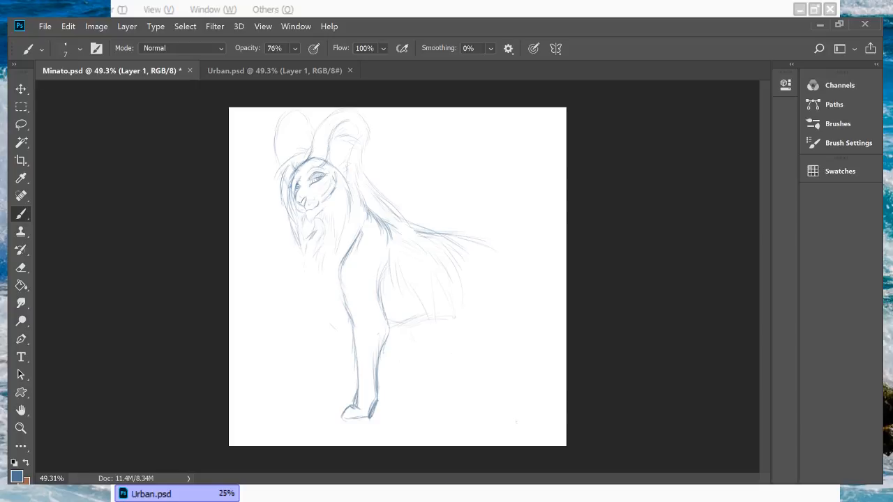
pyautogui.hotkey('ctrl', 'alt', 'z')
pyautogui.hotkey('ctrl', 'alt', 'z')
pyautogui.hotkey('ctrl', 'alt', 'z')
pyautogui.hotkey('ctrl', 'alt', 'z')
pyautogui.hotkey('ctrl', 'alt', 'z')
pyautogui.hotkey('ctrl', 'alt', 'z')
pyautogui.hotkey('ctrl', 'alt', 'z')
pyautogui.hotkey('ctrl', 'alt', 'z')
pyautogui.hotkey('ctrl', 'alt', 'z')
pyautogui.hotkey('ctrl', 'alt', 'z')
pyautogui.hotkey('ctrl', 'alt', 'z')
pyautogui.hotkey('ctrl', 'alt', 'z')
pyautogui.hotkey('ctrl', 'alt', 'z')
pyautogui.hotkey('ctrl', 'alt', 'z')
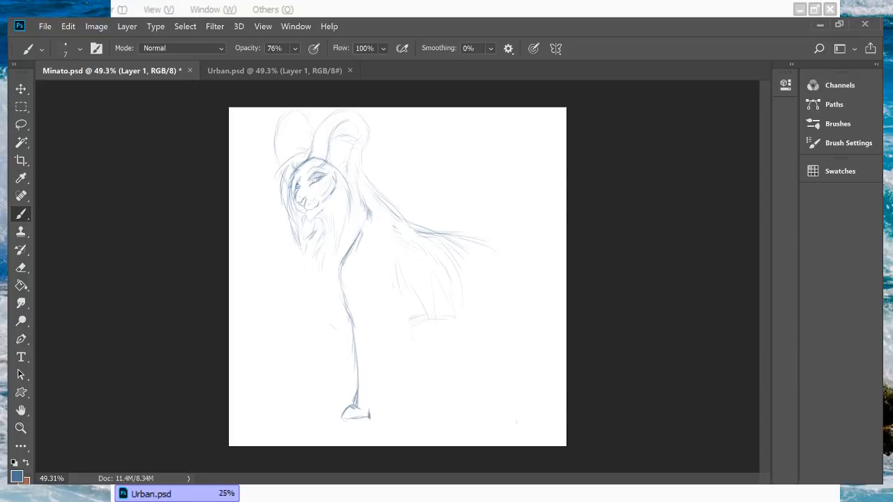
pyautogui.hotkey('ctrl', 'alt', 'z')
pyautogui.hotkey('ctrl', 'alt', 'z')
pyautogui.hotkey('ctrl', 'alt', 'z')
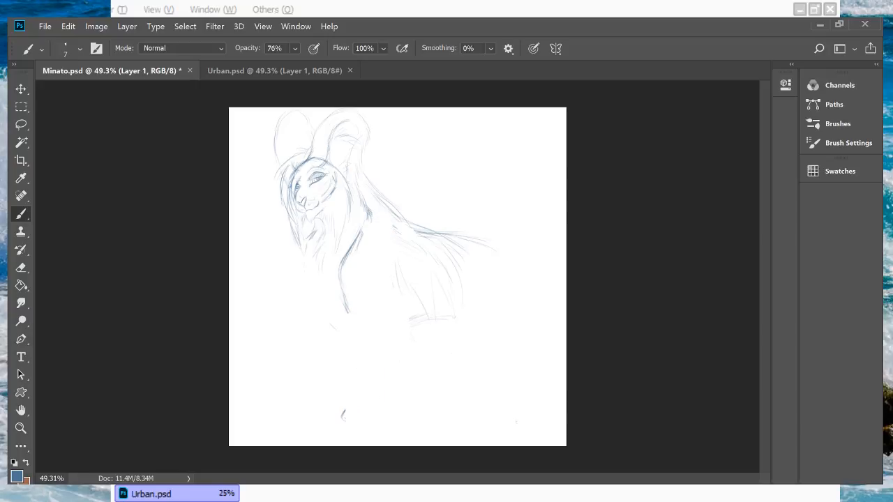
# Step: Remove the remaining chest line and the back line's far end, and start a new chest line farther forward
pyautogui.hotkey('ctrl', 'alt', 'z')
pyautogui.hotkey('ctrl', 'alt', 'z')
pyautogui.hotkey('ctrl', 'alt', 'z')
pyautogui.hotkey('ctrl', 'alt', 'z')
pyautogui.hotkey('ctrl', 'alt', 'z')
pyautogui.hotkey('ctrl', 'alt', 'z')
pyautogui.hotkey('ctrl', 'alt', 'z')
pyautogui.hotkey('ctrl', 'alt', 'z')
pyautogui.hotkey('ctrl', 'alt', 'z')
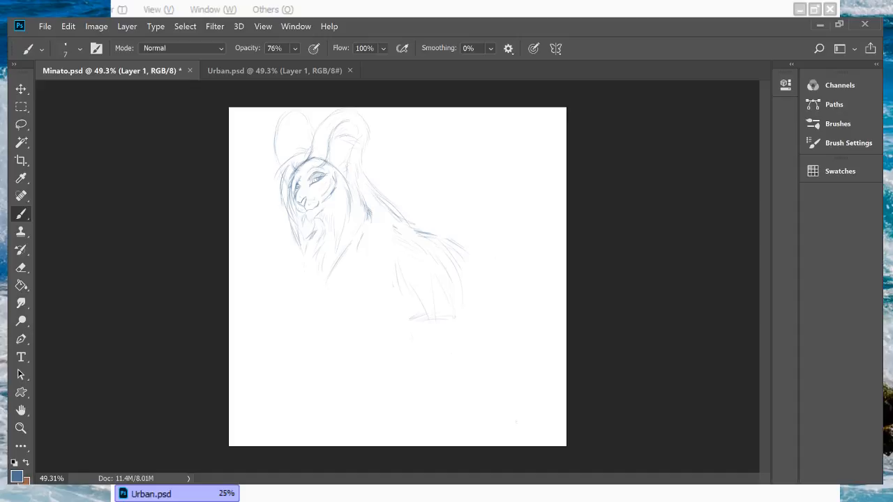
# Step: Continue the chest line into a curved front and sketch a forward-reaching front leg with a paw
pyautogui.moveTo(334, 267); pyautogui.dragTo(327, 298)
pyautogui.moveTo(332, 329); pyautogui.dragTo(312, 393)
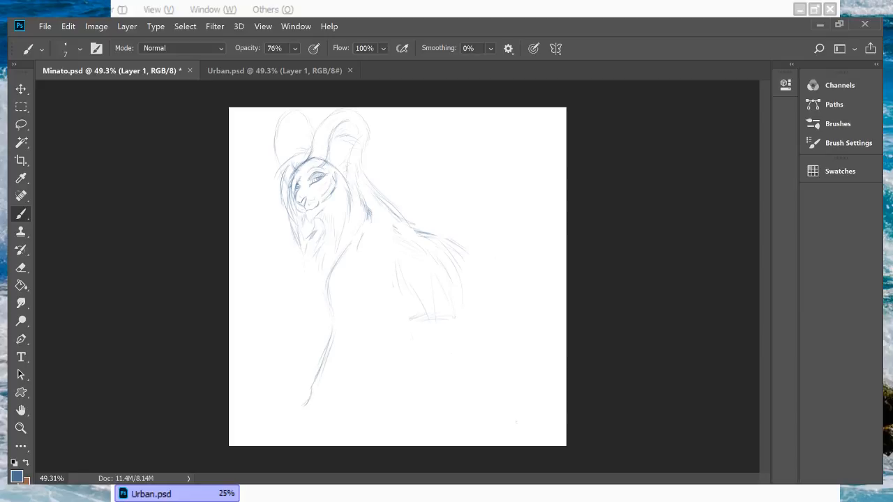
pyautogui.hotkey('ctrl', 'z')
pyautogui.moveTo(334, 328); pyautogui.dragTo(310, 398)
pyautogui.moveTo(306, 410); pyautogui.dragTo(301, 419)
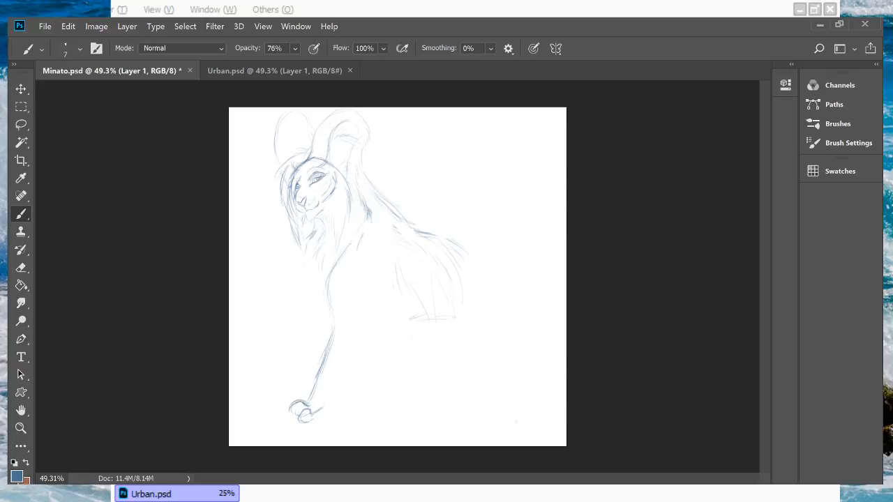
# Step: Undo the paw and lower leg strokes, and redraw only a short upper leg line below the chest
pyautogui.moveTo(289, 404); pyautogui.dragTo(300, 400)
pyautogui.hotkey('ctrl', 'z')
pyautogui.hotkey('ctrl', 'z')
pyautogui.hotkey('ctrl', 'z')
pyautogui.hotkey('ctrl', 'z')
pyautogui.hotkey('ctrl', 'z')
pyautogui.moveTo(312, 396); pyautogui.dragTo(323, 359)
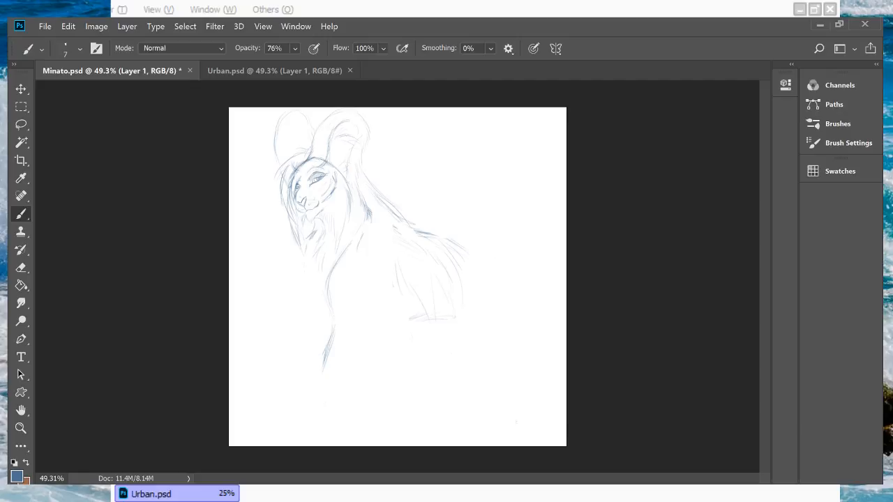
# Step: Zoom in on the head in Minato.psd and add a small beauty mark just under the outer corner of the larger eye
pyautogui.press('z')
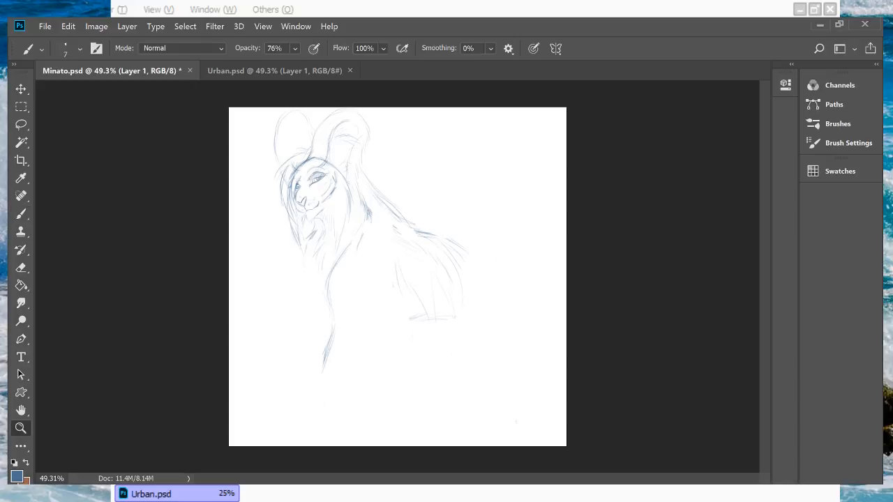
pyautogui.moveTo(398, 170)
pyautogui.mouseDown()
pyautogui.moveTo(453, 170)
pyautogui.moveTo(426, 171)
pyautogui.mouseUp()
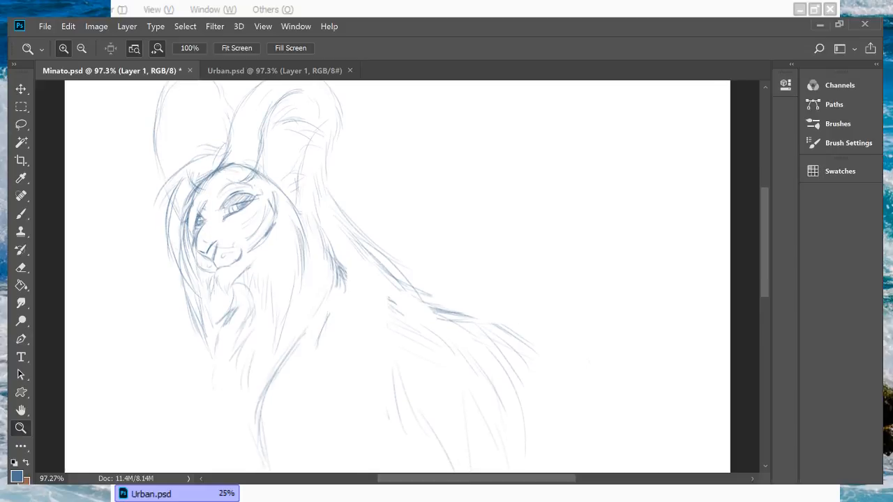
pyautogui.hscroll(-3, 412, 279)
pyautogui.press('b')
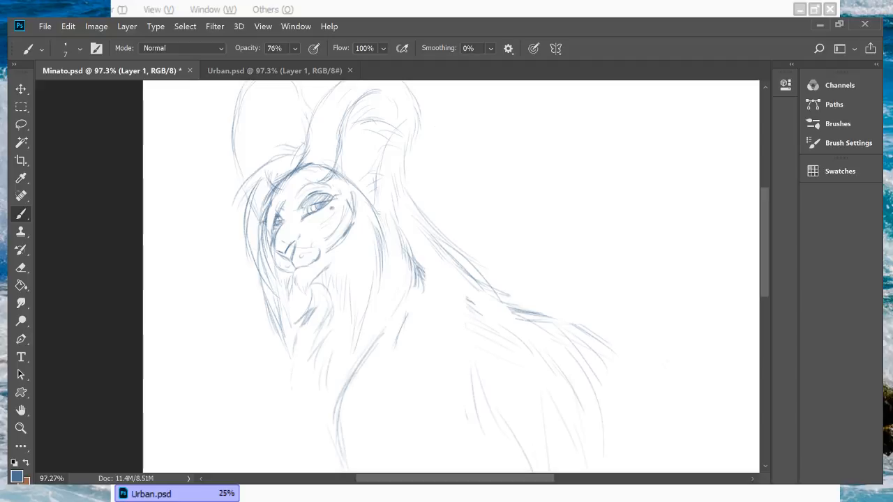
# Step: Switch to Urban.psd, add a matching small beauty mark beneath the larger eye, and save the file
pyautogui.click(275, 70)
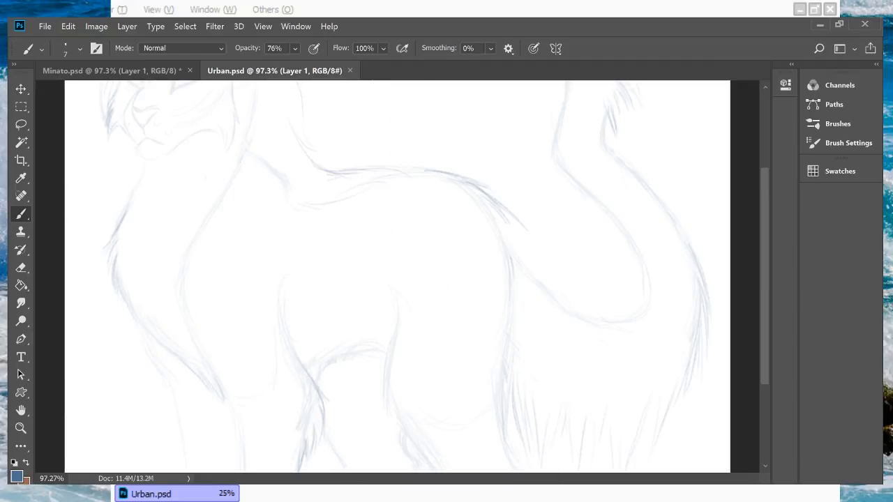
pyautogui.scroll(2, 397, 279)
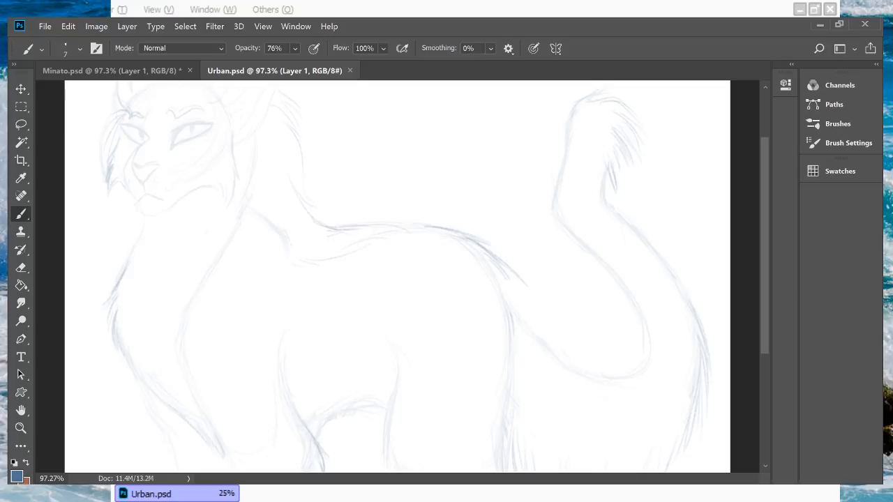
pyautogui.click(206, 138)
pyautogui.press('z')
pyautogui.keyDown('alt'); pyautogui.click(398, 315); pyautogui.keyUp('alt')
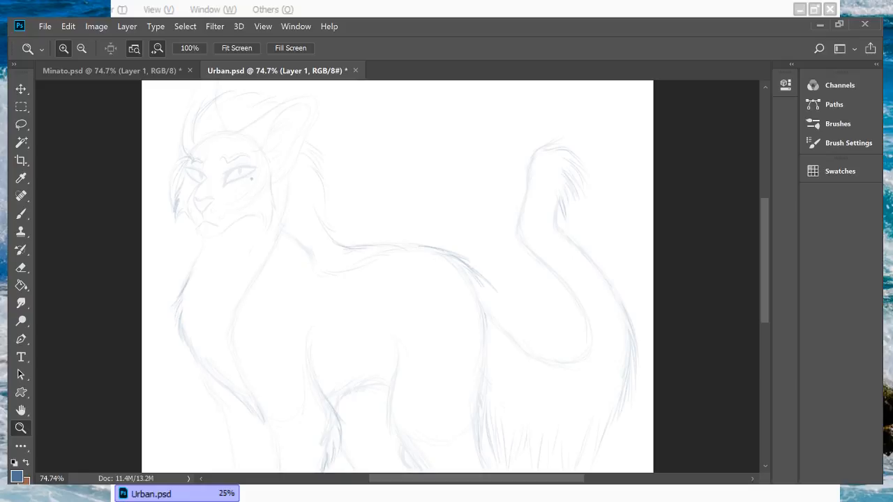
pyautogui.hotkey('ctrl', 's')
# Step: Return to Minato.psd and remove the back, chest and leg strokes, leaving only the head, ears and mane
pyautogui.hotkey('ctrl', 'Tab')
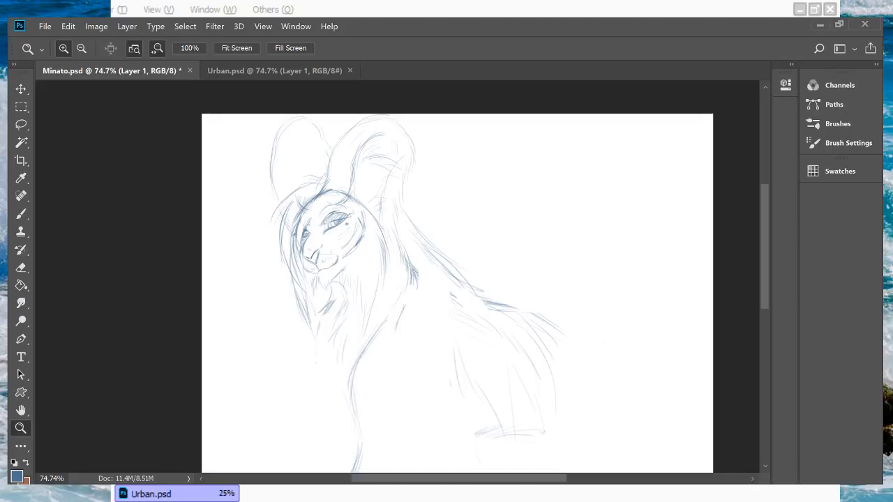
pyautogui.scroll(-5, 363, 223)
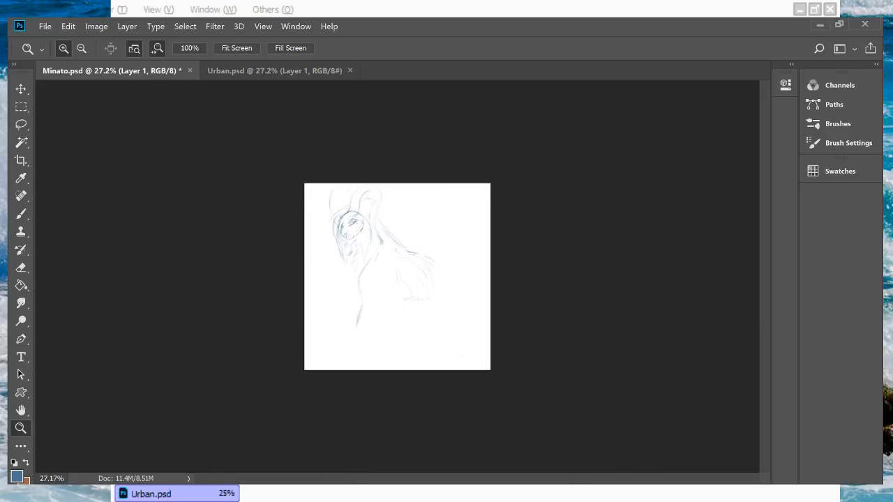
pyautogui.scroll(2, 398, 276)
pyautogui.hotkey('ctrl', 'z')
pyautogui.hotkey('ctrl', 'z')
pyautogui.hotkey('ctrl', 'z')
pyautogui.hotkey('ctrl', 'z')
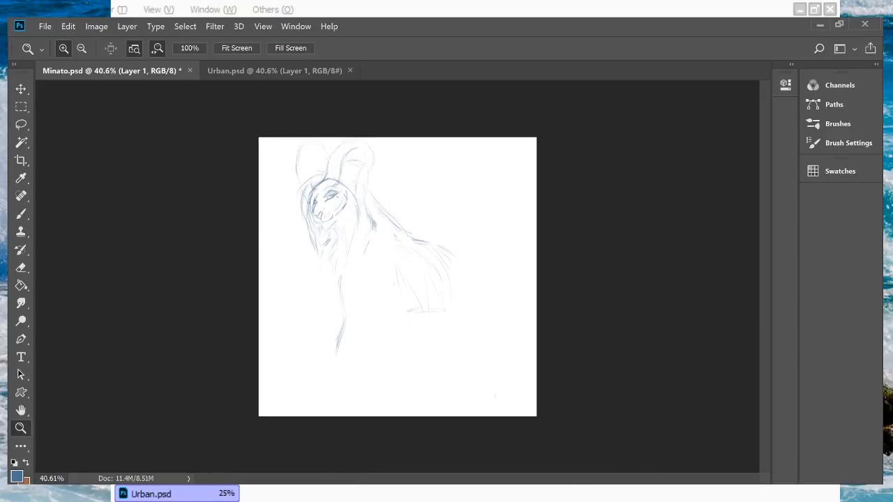
pyautogui.hotkey('ctrl', 'z')
pyautogui.hotkey('ctrl', 'z')
pyautogui.hotkey('ctrl', 'z')
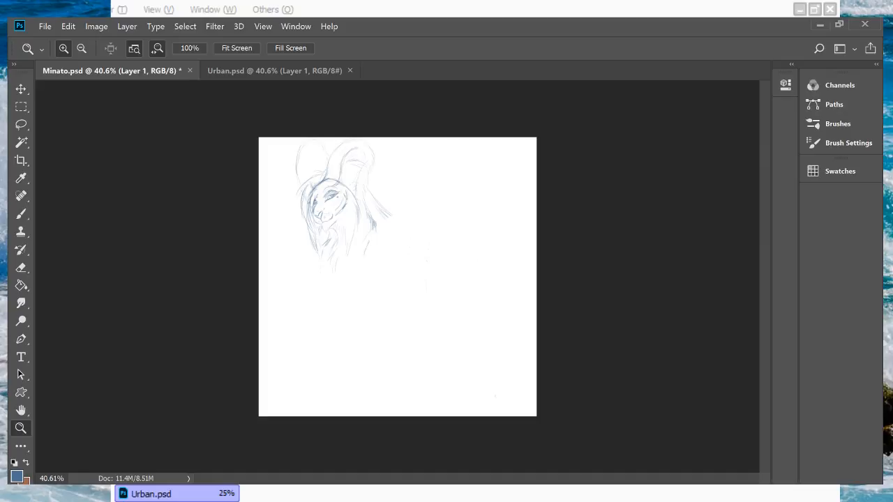
# Step: Try a long sagging back line running from the rear edge of the mane
pyautogui.press('b')
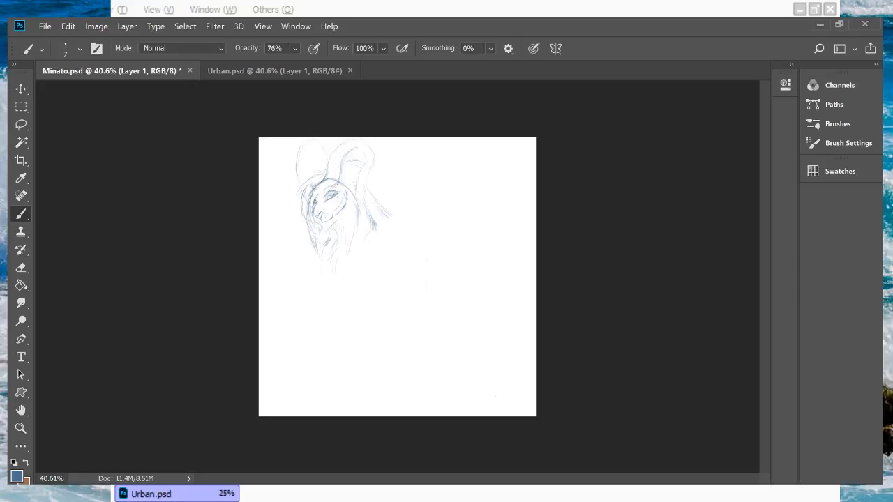
pyautogui.moveTo(374, 224); pyautogui.dragTo(374, 241)
pyautogui.hotkey('ctrl', 'alt', 'z')
pyautogui.hotkey('ctrl', 'alt', 'z')
pyautogui.hotkey('ctrl', 'alt', 'z')
pyautogui.moveTo(375, 233)
pyautogui.mouseDown()
pyautogui.moveTo(397, 257)
pyautogui.moveTo(440, 253)
pyautogui.mouseUp()
pyautogui.moveTo(371, 220)
pyautogui.mouseDown()
pyautogui.moveTo(420, 248)
pyautogui.moveTo(456, 247)
pyautogui.mouseUp()
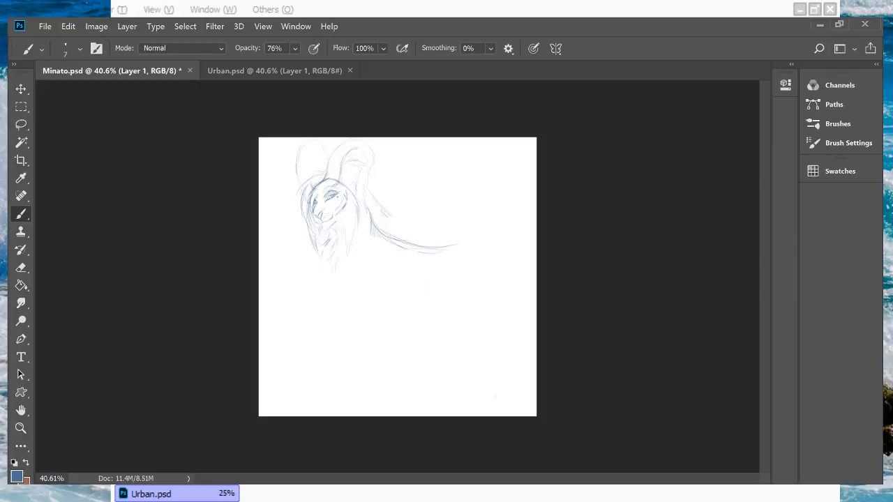
# Step: Erase the sagging back line together with the loose mane strokes behind the neck and below the chin
pyautogui.moveTo(376, 230); pyautogui.dragTo(392, 238)
pyautogui.moveTo(328, 243); pyautogui.dragTo(326, 295)
pyautogui.moveTo(379, 216)
pyautogui.mouseDown()
pyautogui.moveTo(373, 235)
pyautogui.moveTo(380, 204)
pyautogui.mouseUp()
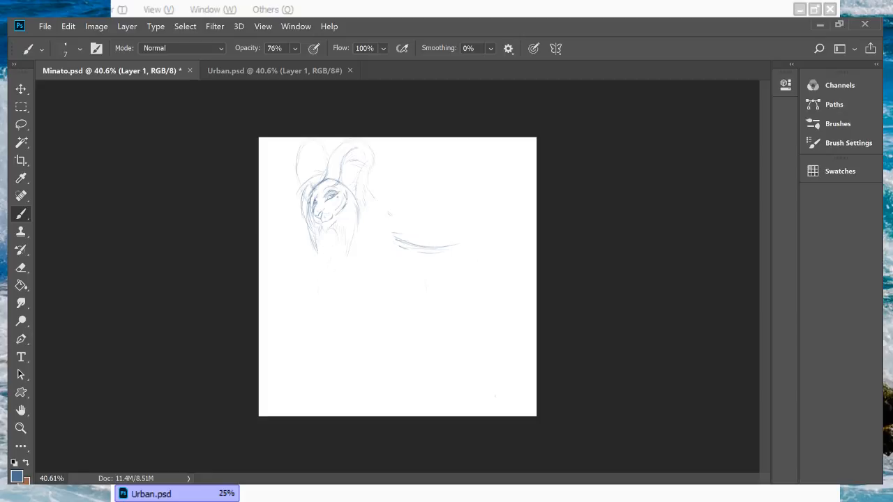
pyautogui.moveTo(393, 238); pyautogui.dragTo(418, 248)
# Step: On Layer 2, try a curved chest line continuing into a long front leg with a paw near the canvas's lower edge
pyautogui.moveTo(360, 238); pyautogui.dragTo(351, 301)
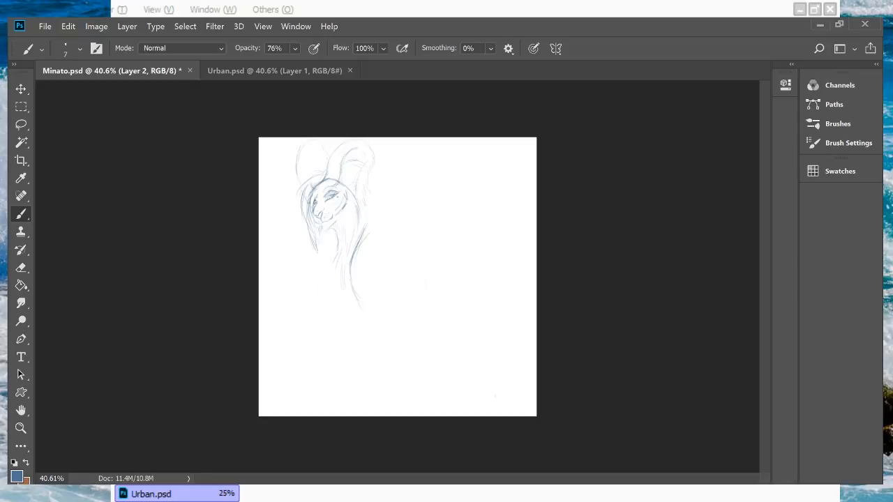
pyautogui.hotkey('ctrl', 'z')
pyautogui.hotkey('ctrl', 'z')
pyautogui.hotkey('ctrl', 'z')
pyautogui.hotkey('ctrl', 'z')
pyautogui.moveTo(361, 236); pyautogui.dragTo(351, 264)
pyautogui.moveTo(351, 298)
pyautogui.mouseDown()
pyautogui.moveTo(362, 312)
pyautogui.moveTo(358, 367)
pyautogui.mouseUp()
pyautogui.moveTo(364, 324)
pyautogui.mouseDown()
pyautogui.moveTo(348, 393)
pyautogui.moveTo(333, 404)
pyautogui.moveTo(362, 405)
pyautogui.mouseUp()
pyautogui.moveTo(371, 368); pyautogui.dragTo(369, 391)
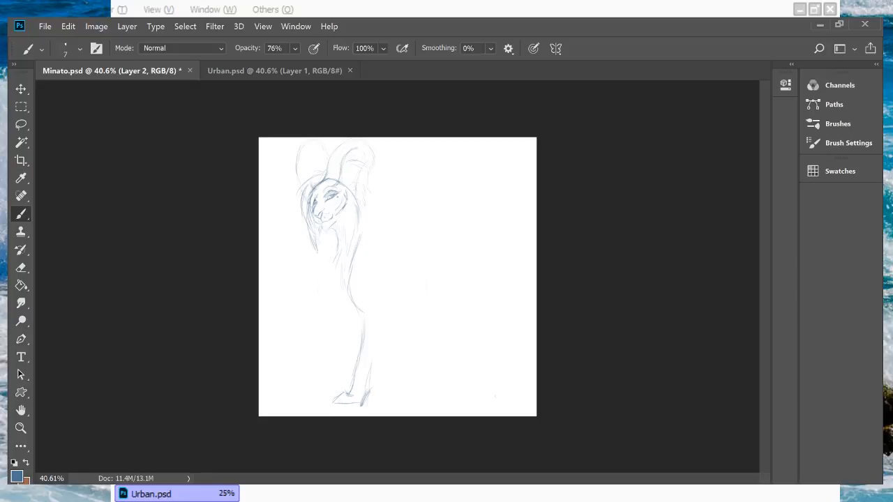
pyautogui.moveTo(374, 352); pyautogui.dragTo(369, 393)
pyautogui.moveTo(384, 327)
pyautogui.mouseDown()
pyautogui.moveTo(371, 373)
pyautogui.moveTo(375, 352)
pyautogui.mouseUp()
# Step: Undo the front leg, its paw and the curved chest line
pyautogui.hotkey('ctrl', 'z')
pyautogui.hotkey('ctrl', 'z')
pyautogui.hotkey('ctrl', 'z')
pyautogui.hotkey('ctrl', 'z')
pyautogui.hotkey('ctrl', 'z')
pyautogui.hotkey('ctrl', 'z')
pyautogui.hotkey('ctrl', 'z')
pyautogui.hotkey('ctrl', 'z')
pyautogui.hotkey('ctrl', 'z')
pyautogui.hotkey('ctrl', 'z')
pyautogui.hotkey('ctrl', 'z')
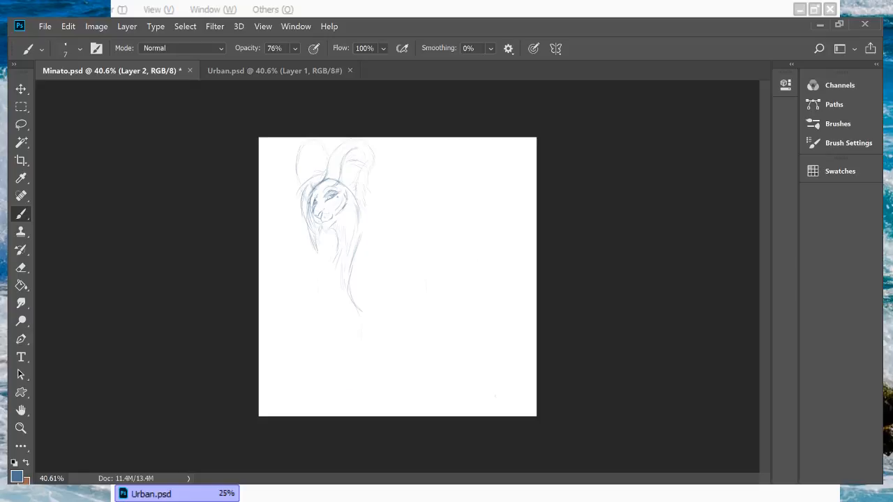
pyautogui.hotkey('ctrl', 'z')
pyautogui.hotkey('ctrl', 'z')
pyautogui.hotkey('ctrl', 'z')
# Step: Sketch a long back line from behind the mane, curving down over the rump
pyautogui.moveTo(370, 209); pyautogui.dragTo(399, 229)
pyautogui.moveTo(424, 232)
pyautogui.mouseDown()
pyautogui.moveTo(466, 229)
pyautogui.moveTo(441, 229)
pyautogui.moveTo(493, 246)
pyautogui.moveTo(512, 266)
pyautogui.mouseUp()
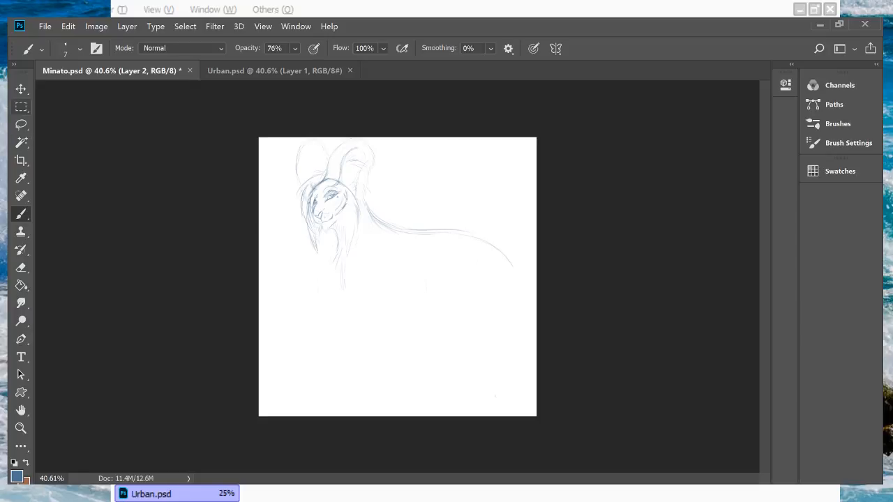
pyautogui.click(21, 88)
pyautogui.moveTo(447, 244); pyautogui.dragTo(422, 245)
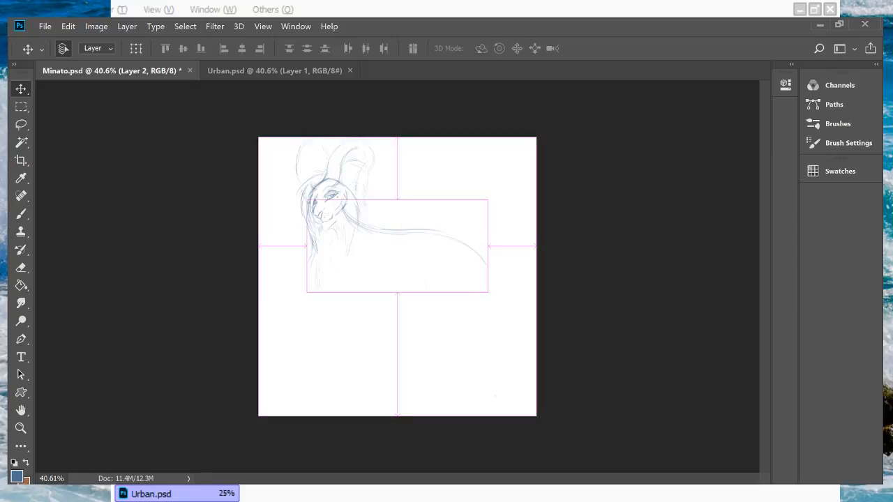
pyautogui.hotkey('ctrl', 'z')
pyautogui.hotkey('ctrl', 'g')
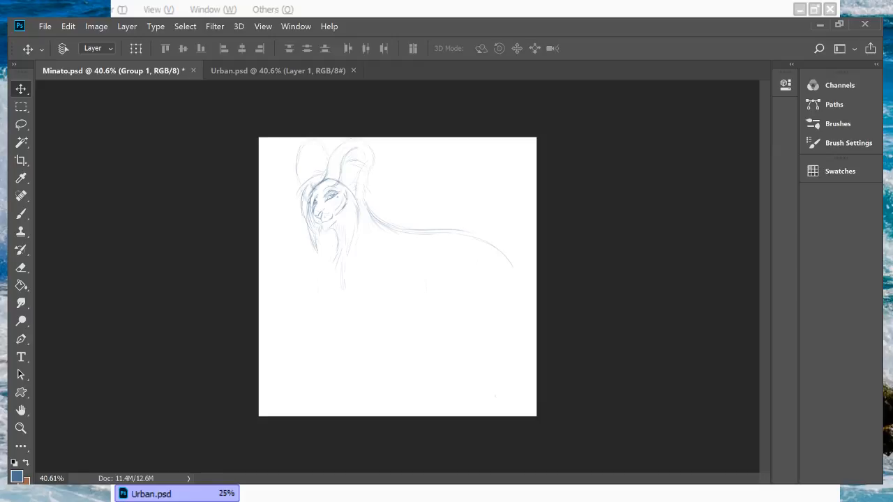
pyautogui.hotkey('ctrl', 'z')
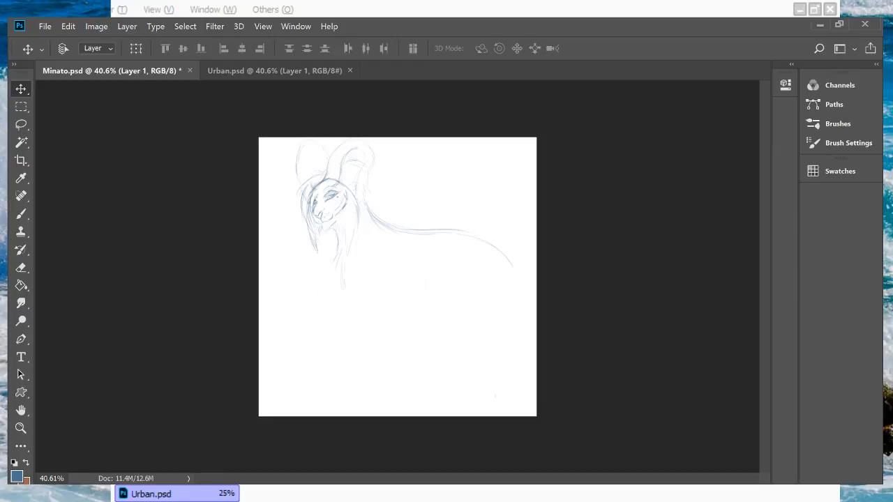
# Step: Group the head and body layers, shift the whole sketch toward the canvas's left edge, and ungroup them
pyautogui.hotkey('alt', ']')
pyautogui.hotkey('ctrl', 'g')
pyautogui.hotkey('shift', 'Left')
pyautogui.hotkey('shift', 'Left')
pyautogui.hotkey('shift', 'Left')
pyautogui.hotkey('shift', 'Left')
pyautogui.hotkey('shift', 'Left')
pyautogui.hotkey('shift', 'Left')
pyautogui.hotkey('shift', 'Left')
pyautogui.hotkey('shift', 'Left')
pyautogui.hotkey('shift', 'Left')
pyautogui.hotkey('shift', 'Left')
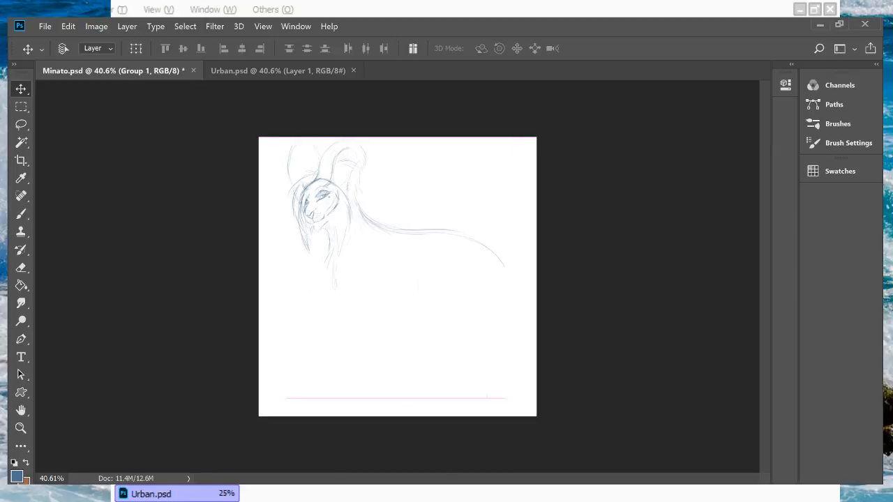
pyautogui.press('Left')
pyautogui.press('Left')
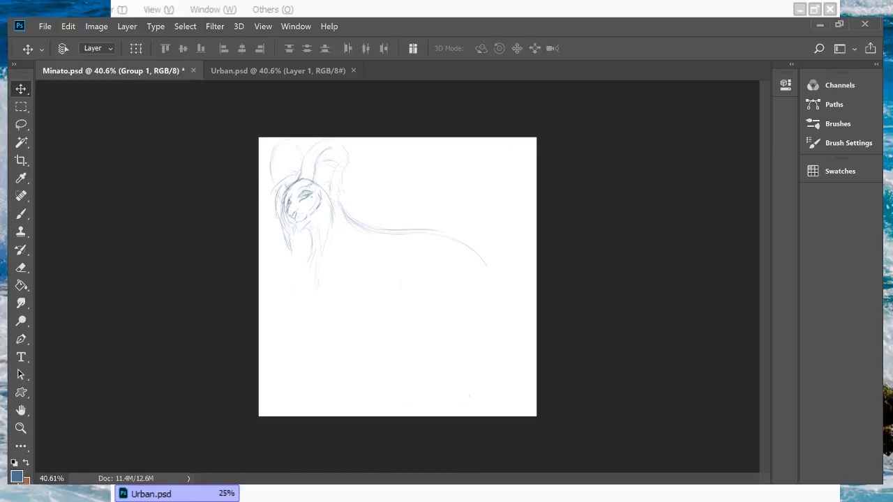
pyautogui.hotkey('ctrl', 'shift', 'g')
# Step: Sketch a front leg with a small rounded paw below the mane, and undo the extra mane strokes
pyautogui.press('b')
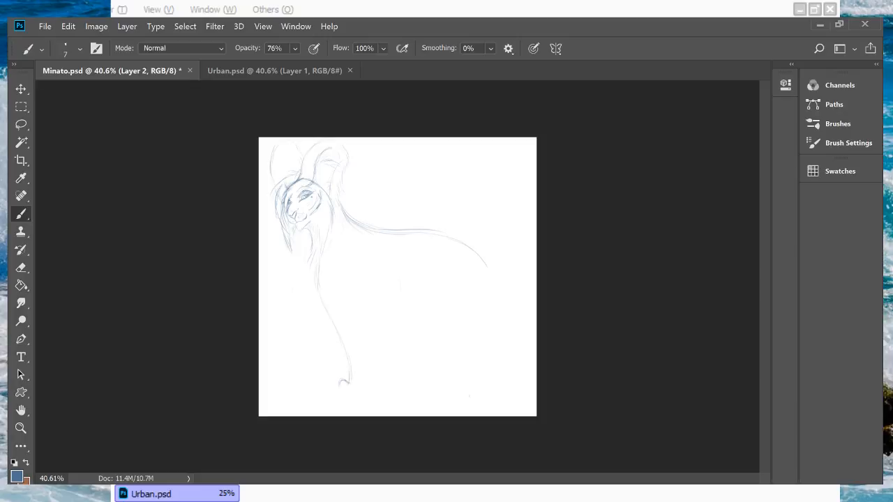
pyautogui.moveTo(343, 382); pyautogui.dragTo(361, 389)
pyautogui.moveTo(363, 341); pyautogui.dragTo(361, 381)
pyautogui.moveTo(316, 259); pyautogui.dragTo(314, 309)
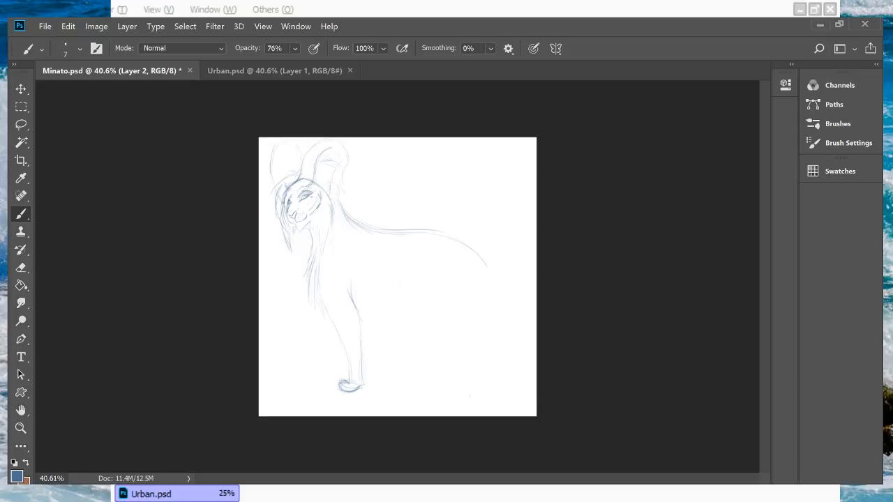
pyautogui.hotkey('ctrl', 'z')
pyautogui.hotkey('ctrl', 'z')
# Step: Sketch the belly line behind the front leg, try a hind leg from it, and undo the hind leg strokes
pyautogui.moveTo(401, 296)
pyautogui.mouseDown()
pyautogui.moveTo(419, 294)
pyautogui.moveTo(402, 292)
pyautogui.mouseUp()
pyautogui.moveTo(423, 295); pyautogui.dragTo(429, 312)
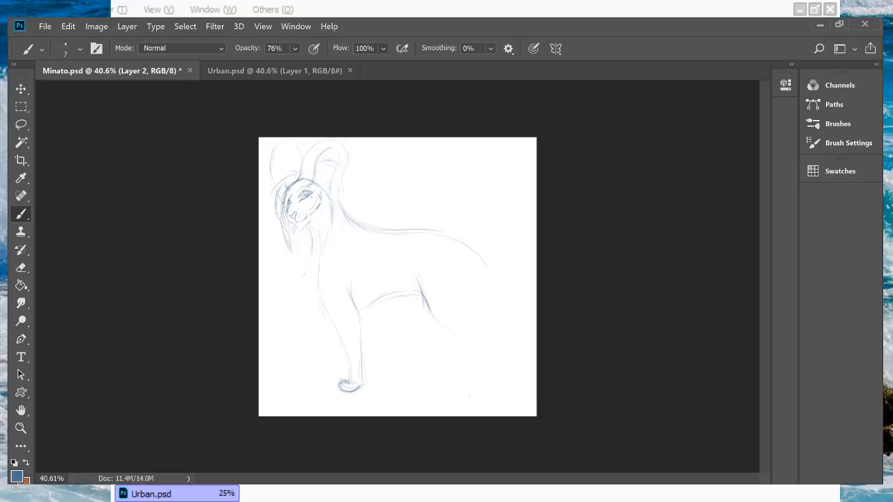
pyautogui.moveTo(438, 317)
pyautogui.mouseDown()
pyautogui.moveTo(474, 353)
pyautogui.moveTo(477, 367)
pyautogui.moveTo(469, 387)
pyautogui.moveTo(457, 383)
pyautogui.moveTo(461, 392)
pyautogui.moveTo(482, 389)
pyautogui.mouseUp()
pyautogui.moveTo(419, 281)
pyautogui.mouseDown()
pyautogui.moveTo(432, 318)
pyautogui.moveTo(462, 337)
pyautogui.moveTo(471, 391)
pyautogui.moveTo(462, 394)
pyautogui.mouseUp()
pyautogui.moveTo(316, 278); pyautogui.dragTo(314, 309)
pyautogui.hotkey('ctrl', 'z')
pyautogui.hotkey('ctrl', 'z')
pyautogui.hotkey('ctrl', 'z')
pyautogui.hotkey('ctrl', 'z')
# Step: Redraw the mane's tapered lower locks and rear edge, and clear the start of the back line beside it
pyautogui.moveTo(315, 256); pyautogui.dragTo(311, 293)
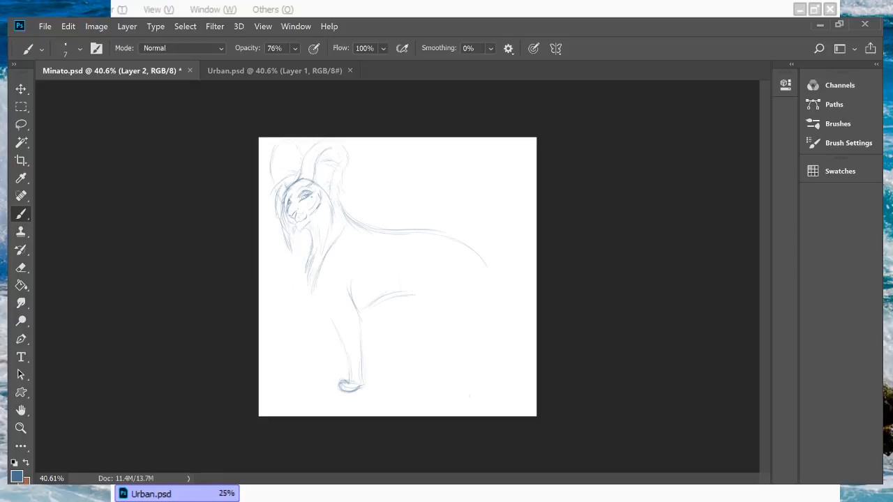
pyautogui.moveTo(339, 237); pyautogui.dragTo(326, 254)
pyautogui.moveTo(347, 214)
pyautogui.mouseDown()
pyautogui.moveTo(342, 238)
pyautogui.moveTo(365, 227)
pyautogui.moveTo(399, 233)
pyautogui.mouseUp()
pyautogui.moveTo(348, 218); pyautogui.dragTo(341, 236)
# Step: Erase the front leg's rear edge, then lasso the remaining back, belly and leg strokes and cut them out
pyautogui.moveTo(348, 287); pyautogui.dragTo(362, 379)
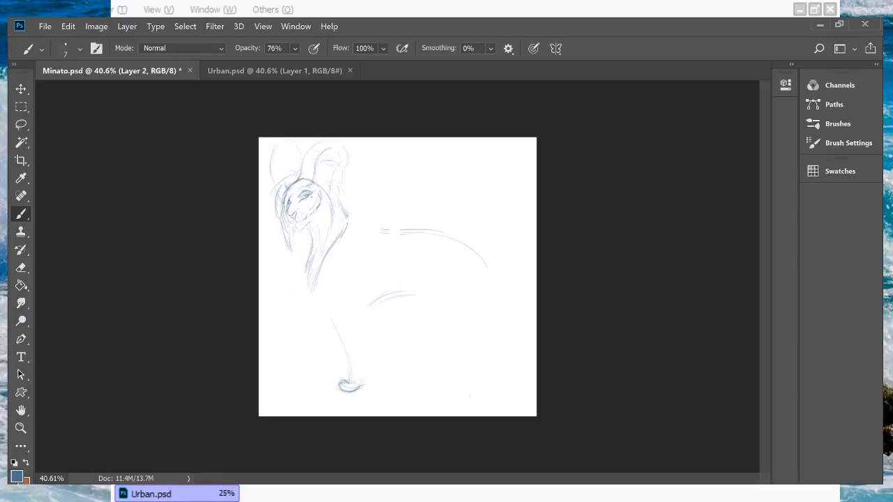
pyautogui.press('l')
pyautogui.moveTo(417, 198)
pyautogui.mouseDown()
pyautogui.moveTo(402, 195)
pyautogui.moveTo(326, 416)
pyautogui.moveTo(419, 198)
pyautogui.mouseUp()
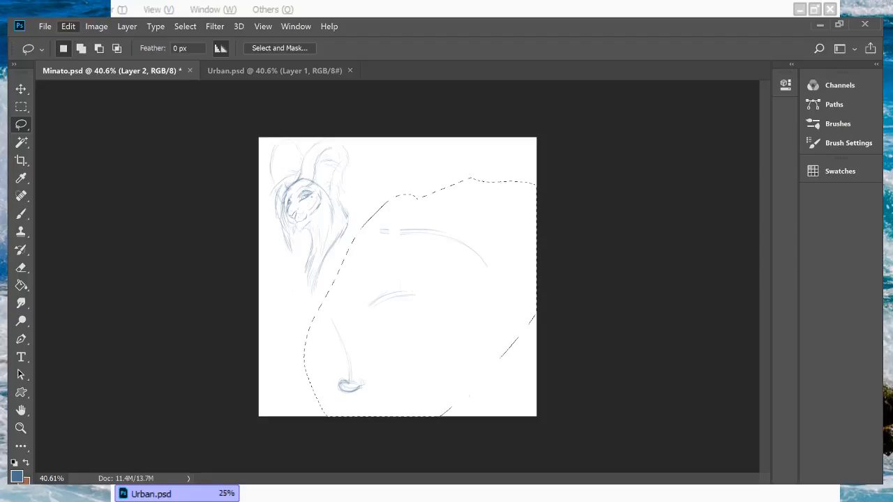
pyautogui.hotkey('ctrl', 'x')
# Step: Sketch the shoulder and neck lines spreading out from the mane's rear edge
pyautogui.press('b')
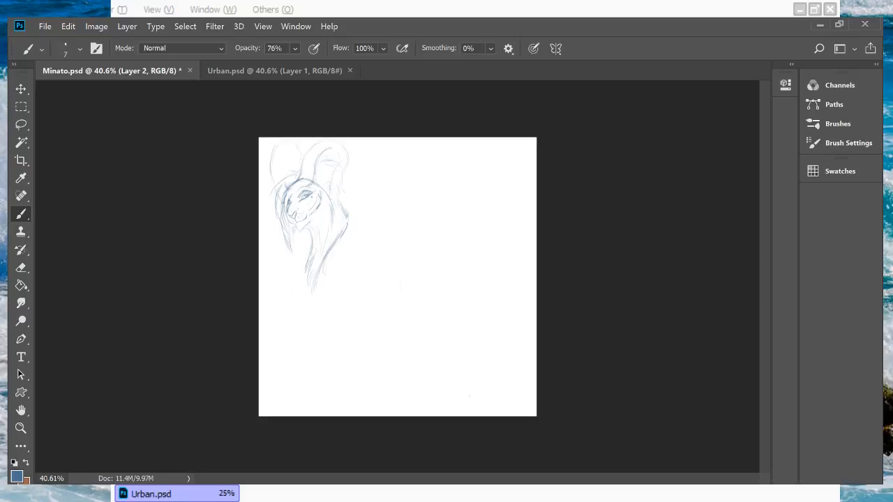
pyautogui.moveTo(346, 229); pyautogui.dragTo(327, 252)
pyautogui.hotkey('ctrl', 'z')
pyautogui.moveTo(345, 231); pyautogui.dragTo(331, 263)
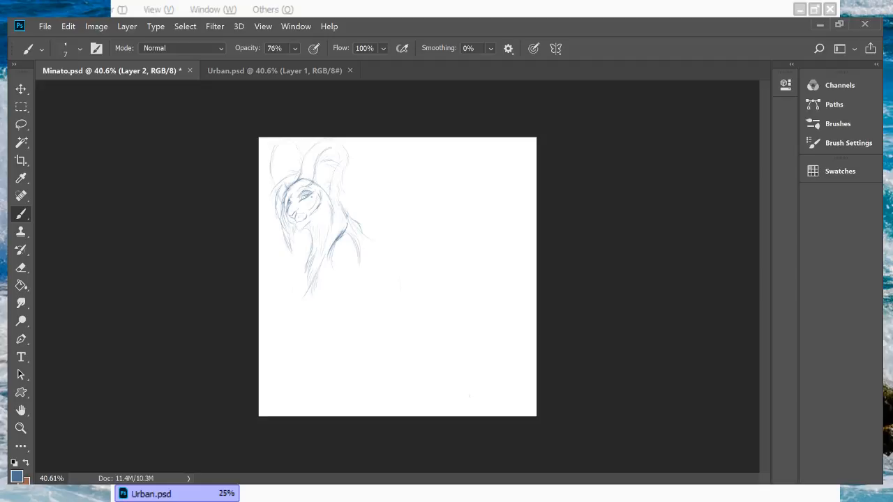
pyautogui.moveTo(355, 220); pyautogui.dragTo(364, 236)
# Step: Extend the chest line into the near front leg, adding a rounded paw and the leg's rear edge
pyautogui.moveTo(329, 258); pyautogui.dragTo(338, 297)
pyautogui.moveTo(353, 323); pyautogui.dragTo(369, 384)
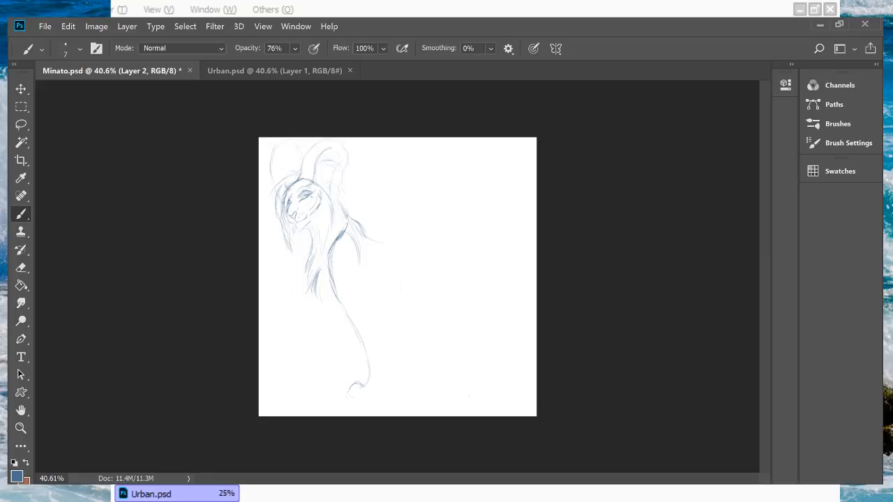
pyautogui.moveTo(359, 398); pyautogui.dragTo(384, 391)
pyautogui.moveTo(386, 353)
pyautogui.mouseDown()
pyautogui.moveTo(384, 382)
pyautogui.moveTo(385, 369)
pyautogui.mouseUp()
pyautogui.moveTo(389, 335); pyautogui.dragTo(385, 366)
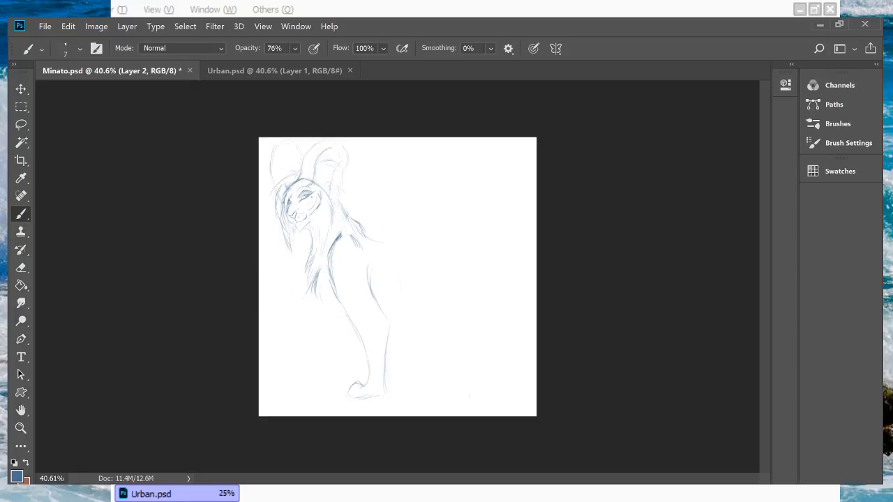
# Step: Refine the shoulder curve and sketch the far front leg with its paw below the mane
pyautogui.moveTo(358, 243); pyautogui.dragTo(364, 253)
pyautogui.hotkey('ctrl', 'z')
pyautogui.moveTo(328, 326)
pyautogui.mouseDown()
pyautogui.moveTo(328, 364)
pyautogui.moveTo(311, 373)
pyautogui.mouseUp()
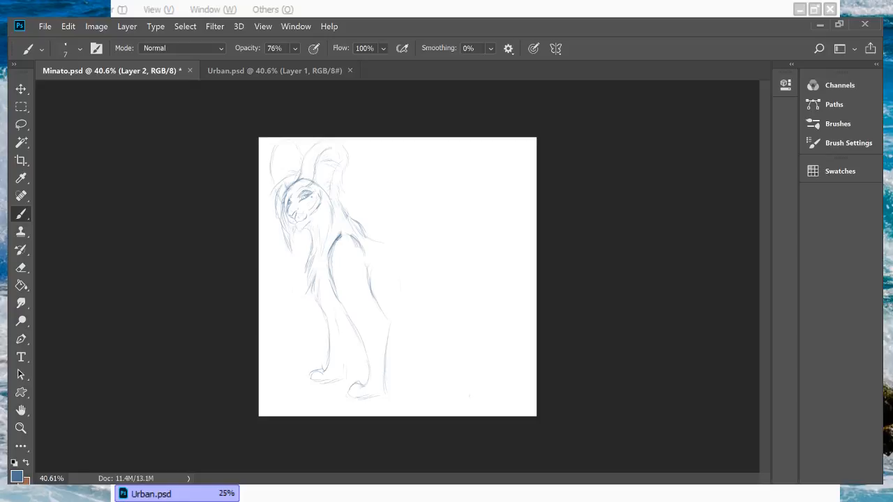
pyautogui.moveTo(346, 334); pyautogui.dragTo(345, 371)
pyautogui.moveTo(350, 335); pyautogui.dragTo(350, 360)
# Step: Sketch the back line, belly and hind leg with its paw, and shape the haunch down to the heel
pyautogui.moveTo(364, 247)
pyautogui.mouseDown()
pyautogui.moveTo(402, 239)
pyautogui.moveTo(446, 250)
pyautogui.moveTo(481, 273)
pyautogui.mouseUp()
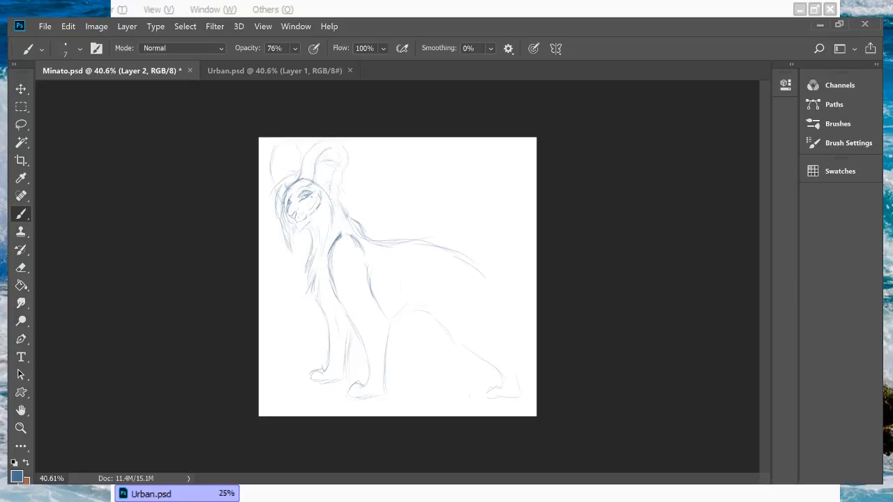
pyautogui.moveTo(518, 353)
pyautogui.mouseDown()
pyautogui.moveTo(516, 394)
pyautogui.moveTo(514, 379)
pyautogui.mouseUp()
pyautogui.moveTo(484, 322); pyautogui.dragTo(499, 338)
pyautogui.moveTo(471, 296); pyautogui.dragTo(478, 313)
pyautogui.moveTo(465, 278); pyautogui.dragTo(484, 311)
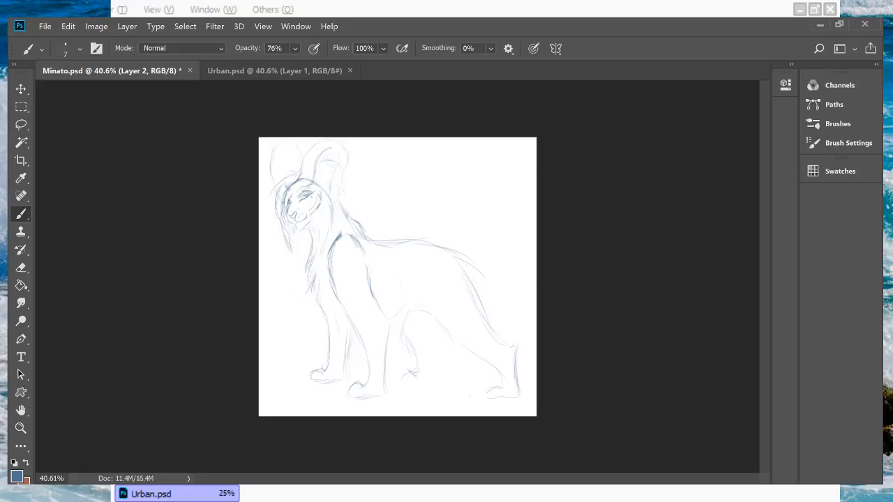
# Step: Sketch the far hind leg's paw and rear edge, and curve the near front leg's rear line down from the elbow
pyautogui.moveTo(402, 383); pyautogui.dragTo(434, 378)
pyautogui.moveTo(427, 313); pyautogui.dragTo(423, 336)
pyautogui.moveTo(373, 287); pyautogui.dragTo(401, 356)
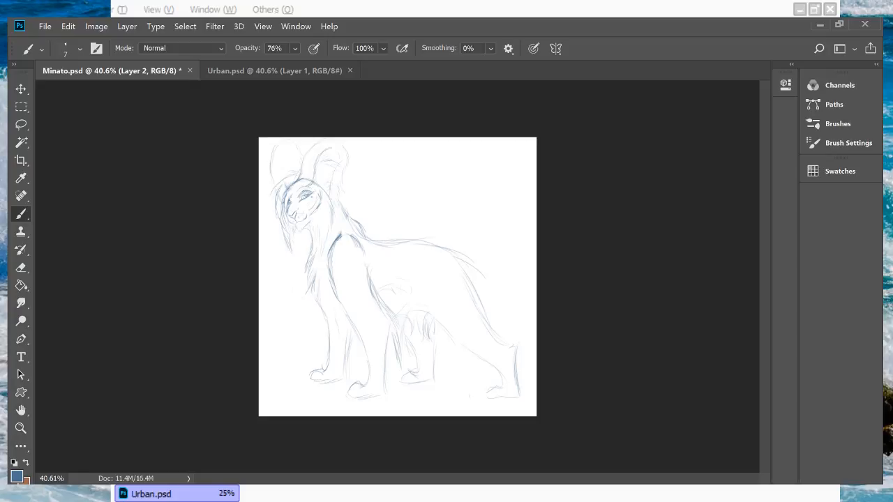
# Step: Extend the near front leg's rear edge to the ground and shape both front paws with soles and rounded toes, undoing stray strokes
pyautogui.moveTo(401, 357); pyautogui.dragTo(395, 373)
pyautogui.moveTo(431, 398)
pyautogui.mouseDown()
pyautogui.moveTo(390, 399)
pyautogui.moveTo(345, 380)
pyautogui.mouseUp()
pyautogui.hotkey('ctrl', 'alt', 'z')
pyautogui.hotkey('ctrl', 'alt', 'z')
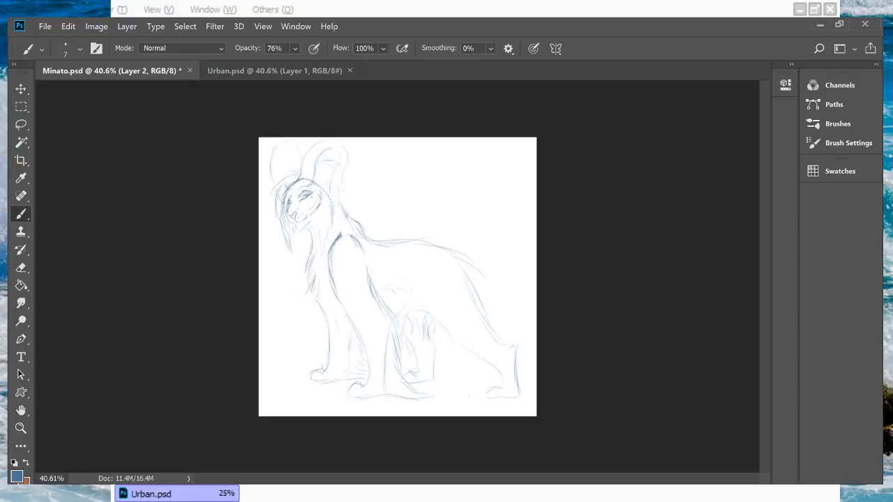
pyautogui.hotkey('ctrl', 'alt', 'z')
pyautogui.hotkey('ctrl', 'alt', 'z')
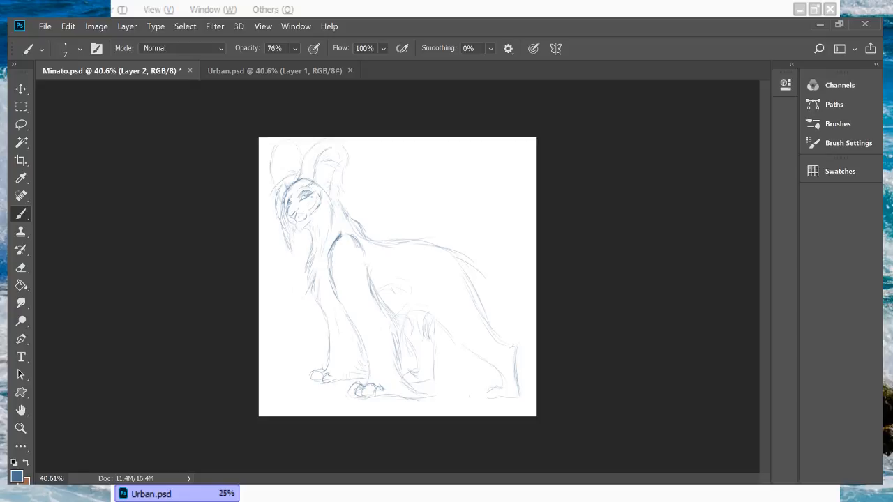
# Step: Add shaggy fur strokes behind the near front leg's elbow and redraw the belly line into the hind leg
pyautogui.scroll(2, 606, 361)
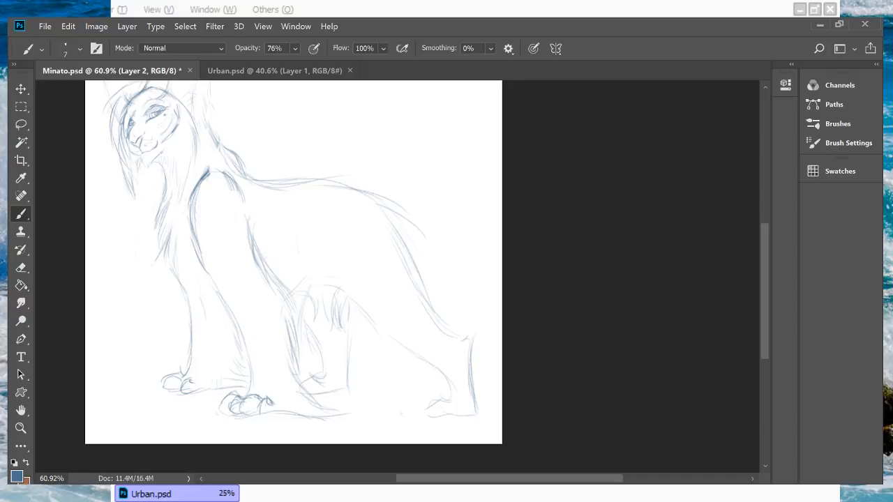
pyautogui.moveTo(307, 289)
pyautogui.mouseDown()
pyautogui.moveTo(333, 322)
pyautogui.moveTo(342, 307)
pyautogui.moveTo(302, 328)
pyautogui.mouseUp()
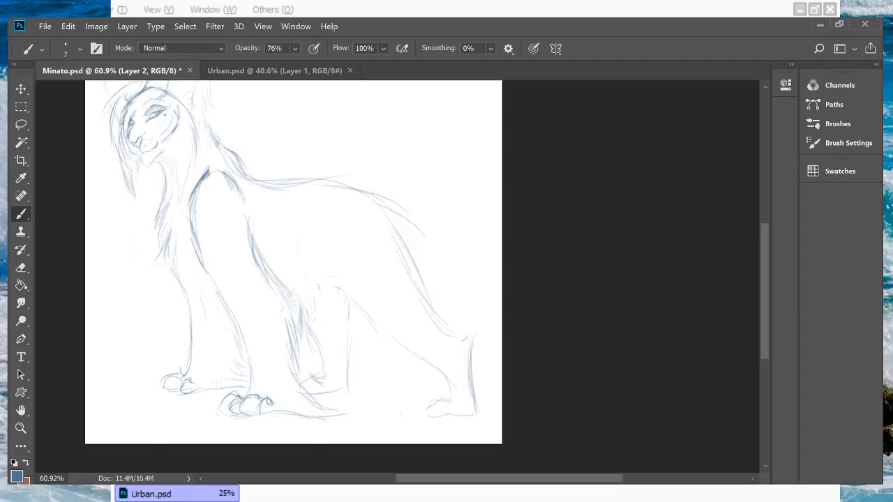
pyautogui.moveTo(323, 281); pyautogui.dragTo(357, 305)
pyautogui.scroll(3, 293, 279)
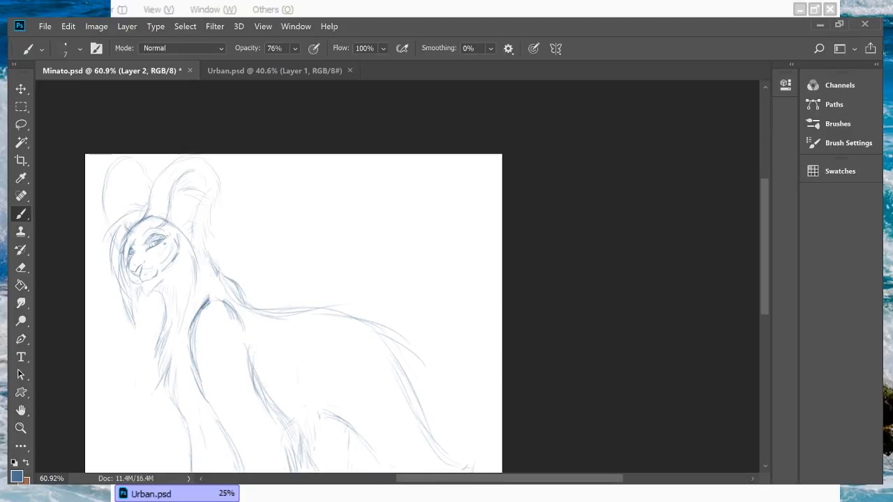
pyautogui.moveTo(230, 248)
pyautogui.mouseDown()
pyautogui.moveTo(253, 259)
pyautogui.moveTo(270, 293)
pyautogui.mouseUp()
pyautogui.hotkey('ctrl', 'z')
pyautogui.hotkey('ctrl', 'z')
pyautogui.hotkey('ctrl', 'z')
# Step: Sketch loose mane tufts behind the neck and a light wavy hair line above the shoulders and back
pyautogui.moveTo(237, 255); pyautogui.dragTo(254, 265)
pyautogui.moveTo(220, 246); pyautogui.dragTo(244, 273)
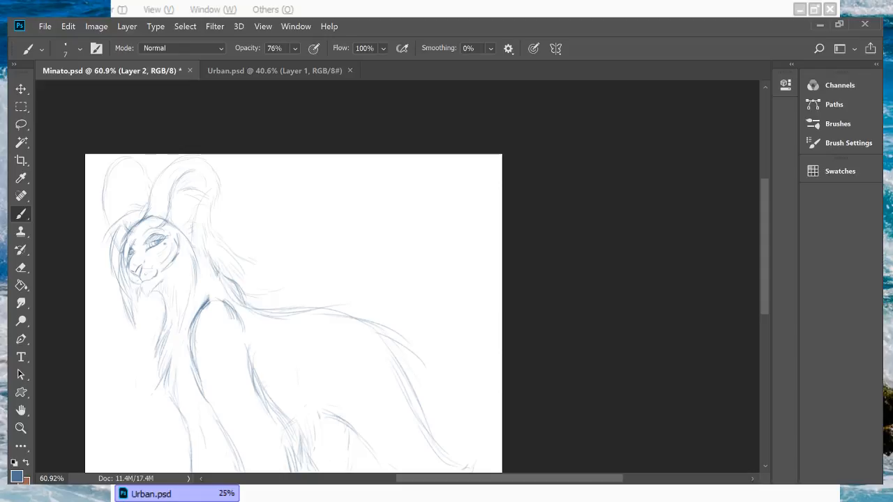
pyautogui.moveTo(279, 291)
pyautogui.mouseDown()
pyautogui.moveTo(320, 283)
pyautogui.moveTo(334, 287)
pyautogui.moveTo(330, 295)
pyautogui.mouseUp()
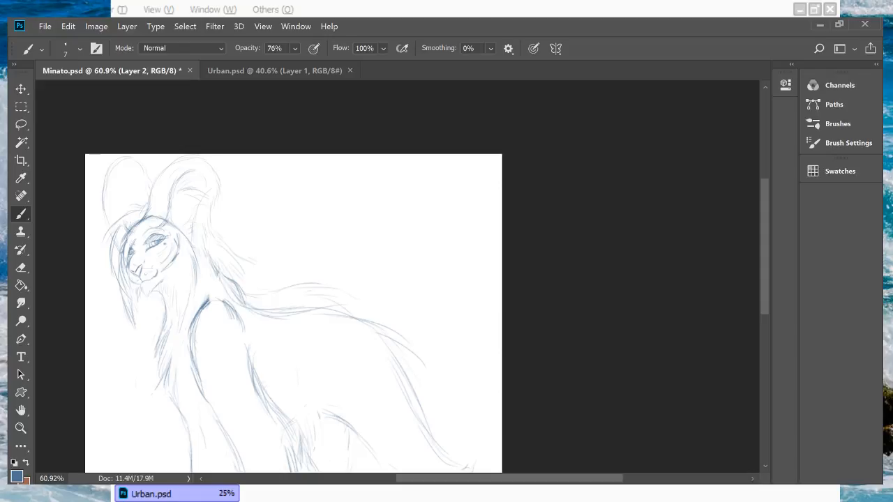
# Step: Try sketching thigh and flank contours inside the body and reworking the back line
pyautogui.moveTo(334, 320)
pyautogui.mouseDown()
pyautogui.moveTo(360, 369)
pyautogui.moveTo(364, 427)
pyautogui.mouseUp()
pyautogui.moveTo(335, 383); pyautogui.dragTo(356, 404)
pyautogui.moveTo(304, 382); pyautogui.dragTo(320, 386)
pyautogui.scroll(-5, 293, 279)
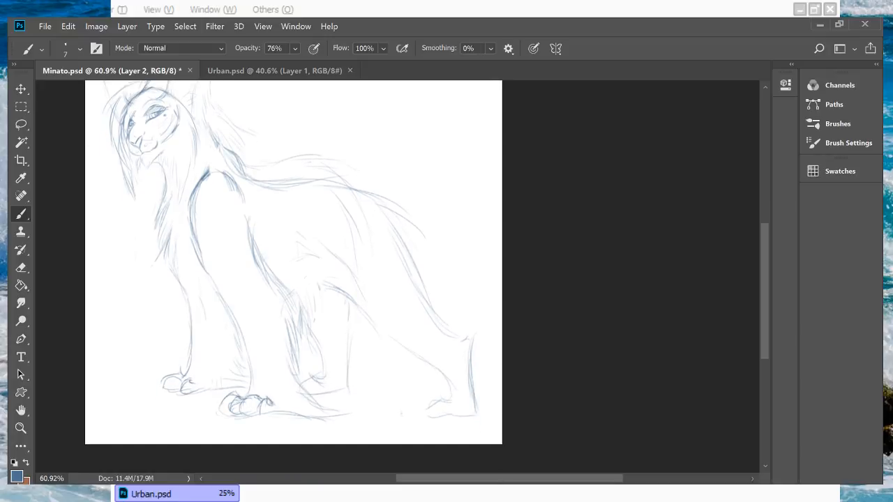
pyautogui.moveTo(246, 189)
pyautogui.mouseDown()
pyautogui.moveTo(272, 179)
pyautogui.moveTo(288, 190)
pyautogui.moveTo(312, 179)
pyautogui.mouseUp()
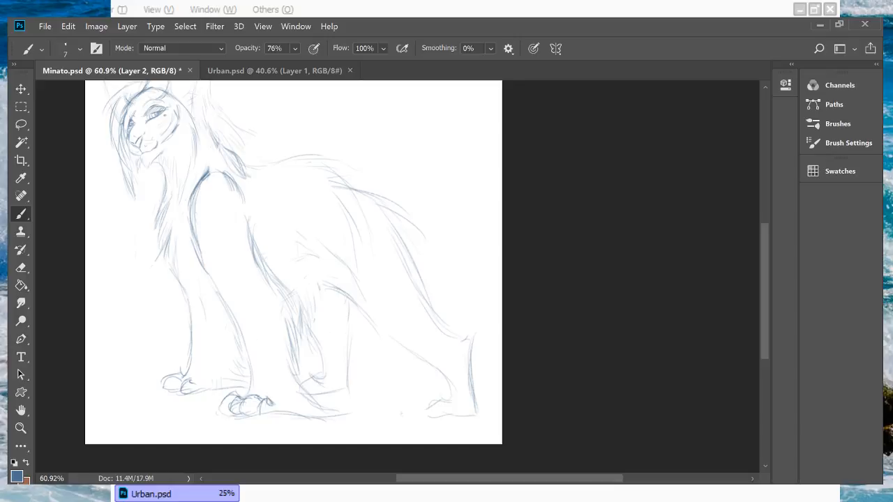
pyautogui.moveTo(332, 187); pyautogui.dragTo(245, 178)
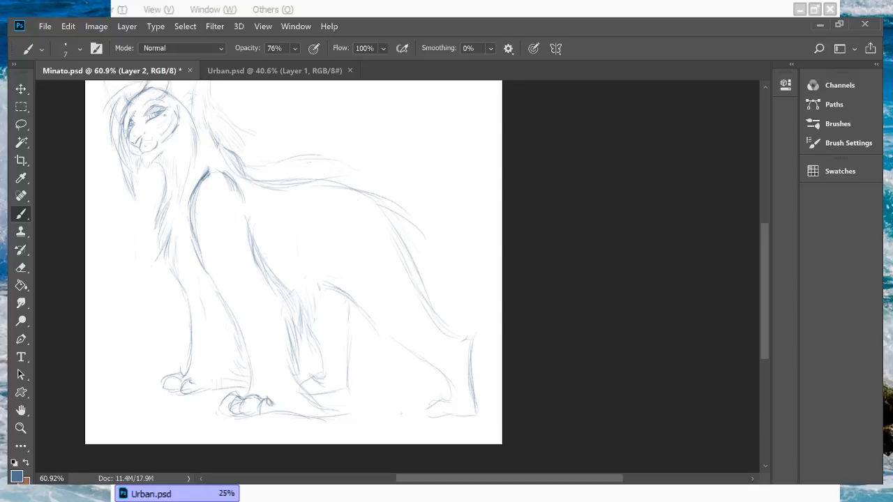
# Step: Group the sketch layers and move the whole animal left and slightly up to make room behind it
pyautogui.press('z')
pyautogui.hotkey('ctrl', '0')
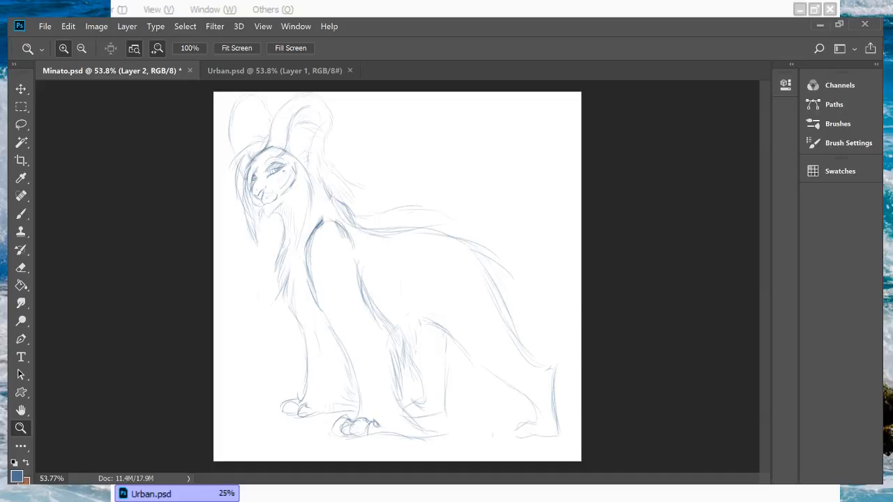
pyautogui.press('v')
pyautogui.moveTo(398, 279); pyautogui.dragTo(379, 274)
pyautogui.hotkey('ctrl', 'z')
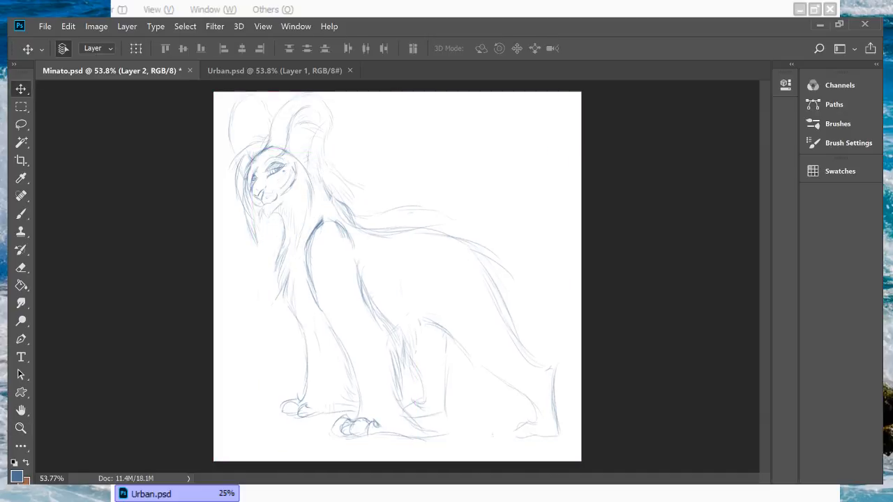
pyautogui.hotkey('ctrl', 'g')
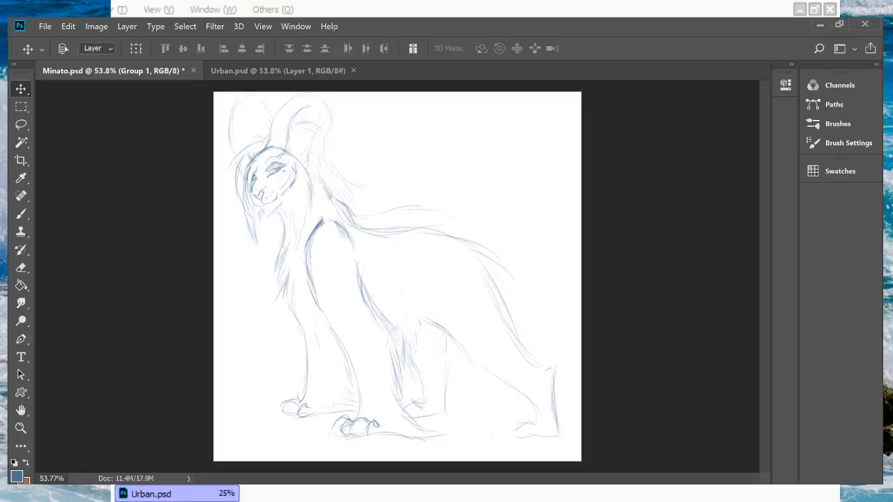
pyautogui.moveTo(397, 279); pyautogui.dragTo(383, 276)
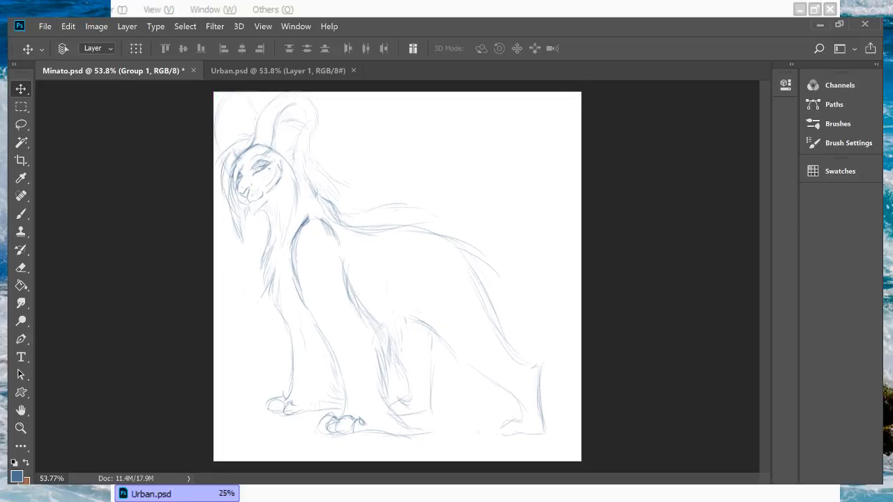
# Step: Sketch a long raised tail sweeping up from the rump, with a forward-arching curve and a curled, tufted tip
pyautogui.press('b')
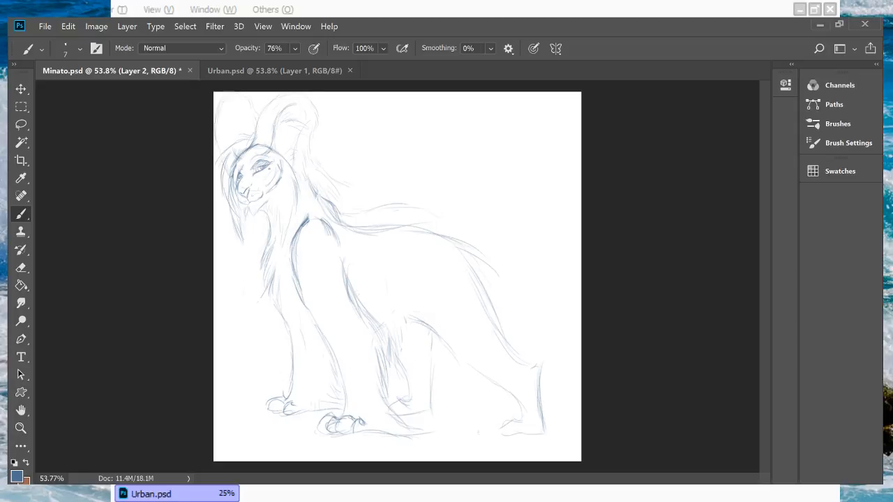
pyautogui.moveTo(446, 238)
pyautogui.mouseDown()
pyautogui.moveTo(529, 265)
pyautogui.moveTo(499, 259)
pyautogui.moveTo(518, 260)
pyautogui.moveTo(501, 274)
pyautogui.moveTo(534, 301)
pyautogui.moveTo(528, 253)
pyautogui.moveTo(472, 198)
pyautogui.moveTo(452, 156)
pyautogui.moveTo(477, 116)
pyautogui.mouseUp()
pyautogui.moveTo(453, 162); pyautogui.dragTo(502, 108)
pyautogui.moveTo(466, 130)
pyautogui.mouseDown()
pyautogui.moveTo(509, 111)
pyautogui.moveTo(519, 119)
pyautogui.moveTo(502, 140)
pyautogui.mouseUp()
pyautogui.moveTo(528, 139); pyautogui.dragTo(494, 163)
pyautogui.moveTo(511, 142)
pyautogui.mouseDown()
pyautogui.moveTo(494, 149)
pyautogui.moveTo(480, 181)
pyautogui.mouseUp()
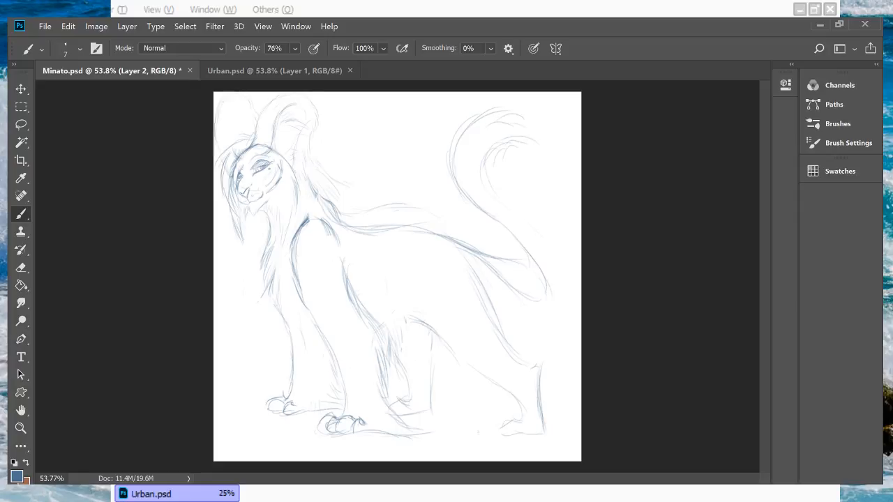
# Step: Draw the tail's outer edge around to the haunch and strengthen the rump line at its base, undoing unwanted strokes
pyautogui.moveTo(516, 211)
pyautogui.mouseDown()
pyautogui.moveTo(554, 246)
pyautogui.moveTo(569, 312)
pyautogui.mouseUp()
pyautogui.moveTo(523, 332); pyautogui.dragTo(560, 329)
pyautogui.moveTo(472, 247); pyautogui.dragTo(511, 259)
pyautogui.hotkey('ctrl', 'z')
pyautogui.hotkey('ctrl', 'z')
pyautogui.hotkey('ctrl', 'z')
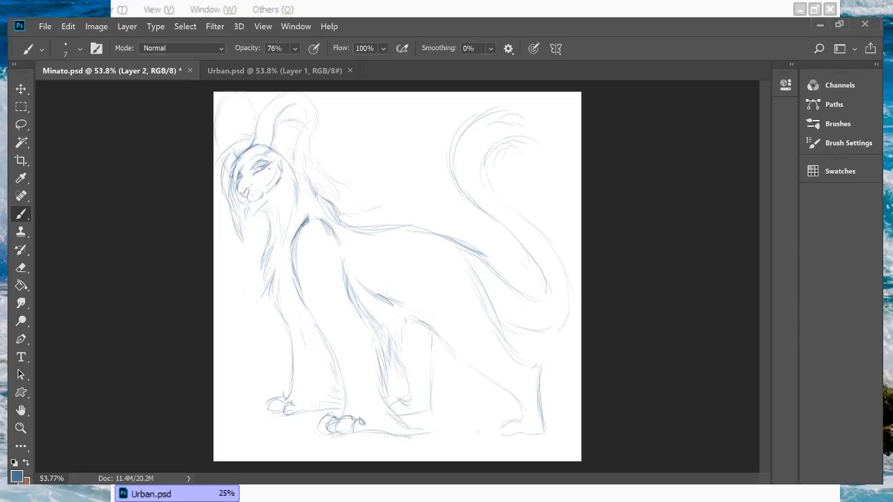
# Step: Switch to Urban.psd and undo the last change to its sketch
pyautogui.hotkey('ctrl', 'Tab')
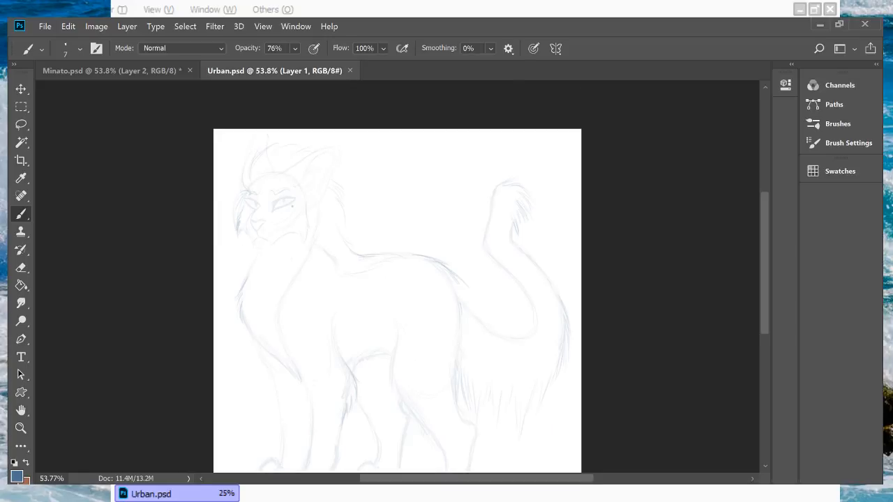
pyautogui.scroll(-2, 397, 279)
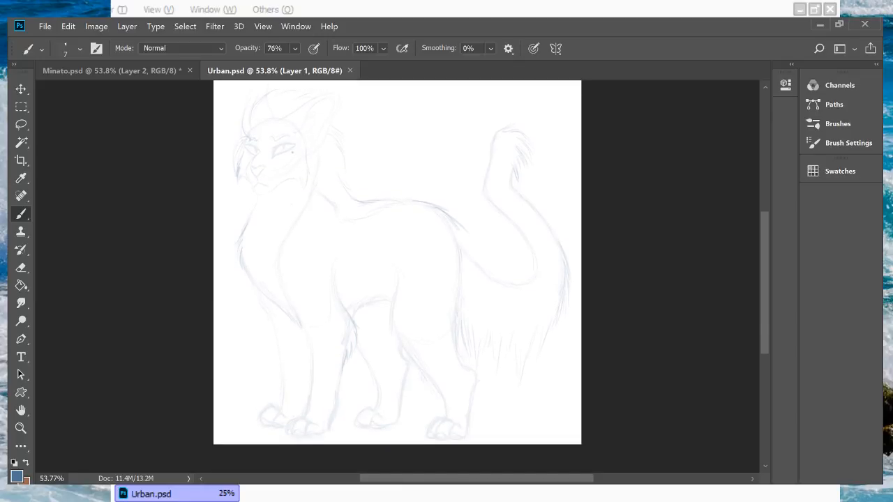
pyautogui.hotkey('ctrl', 'z')
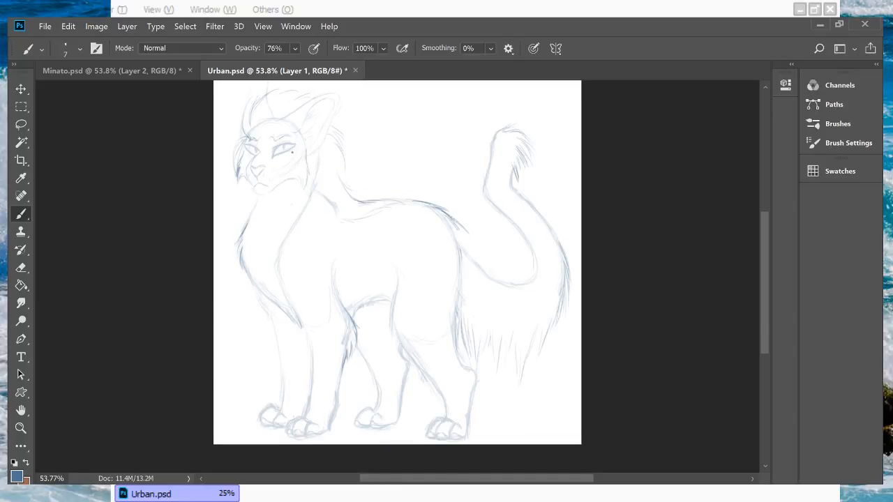
# Step: Compare the pose, legs and tail of the Urban.psd sketch with those in Minato.psd, and return to Minato.psd
pyautogui.scroll(1, 398, 279)
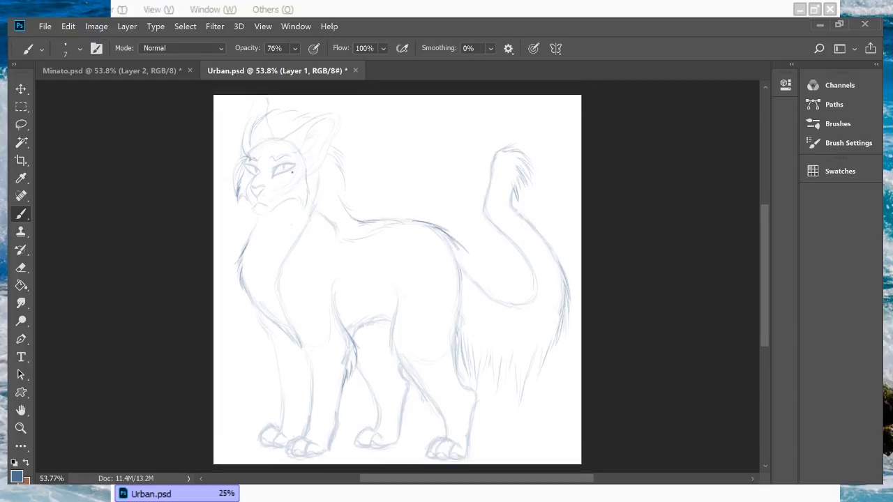
pyautogui.scroll(-1, 398, 279)
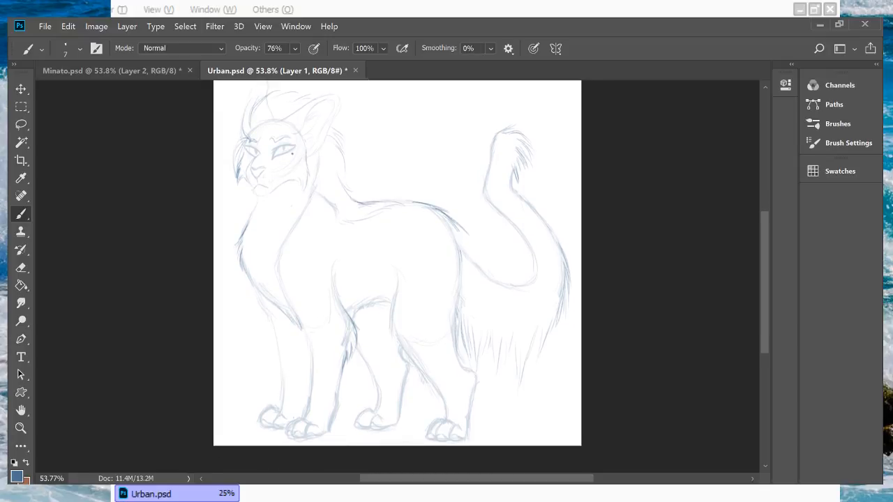
pyautogui.hotkey('ctrl', 'Tab')
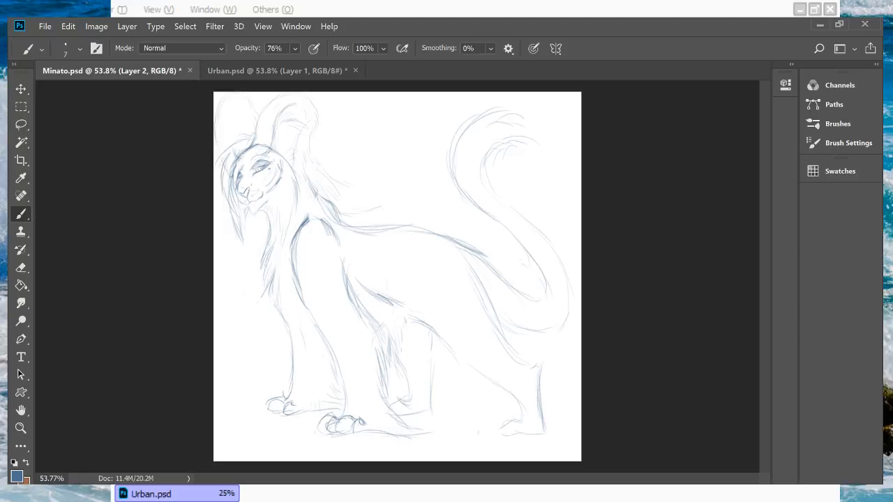
pyautogui.hotkey('ctrl', 'Tab')
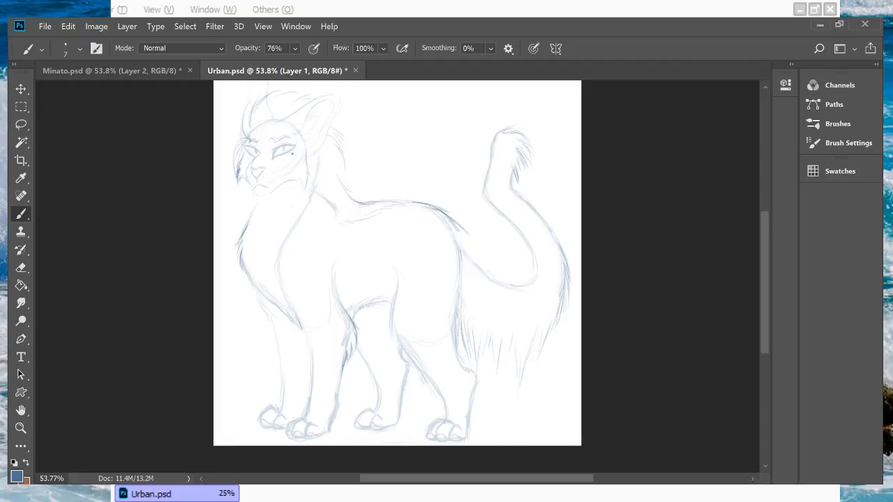
pyautogui.hotkey('ctrl', 'Tab')
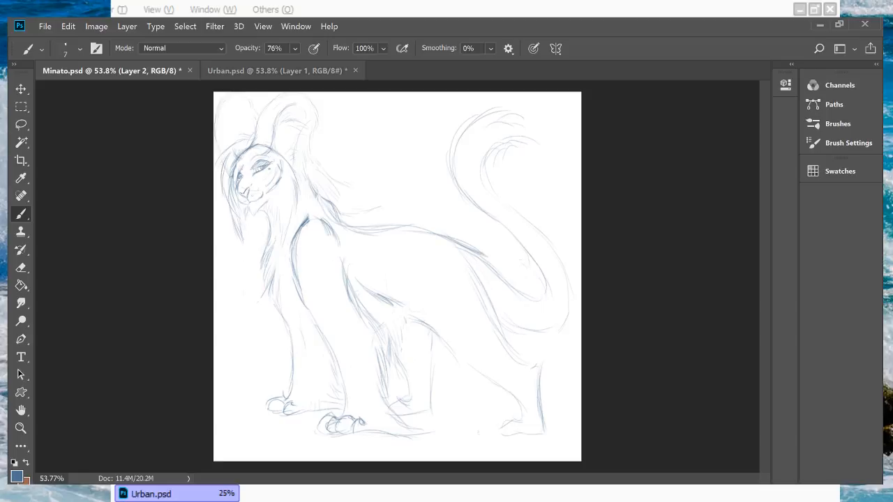